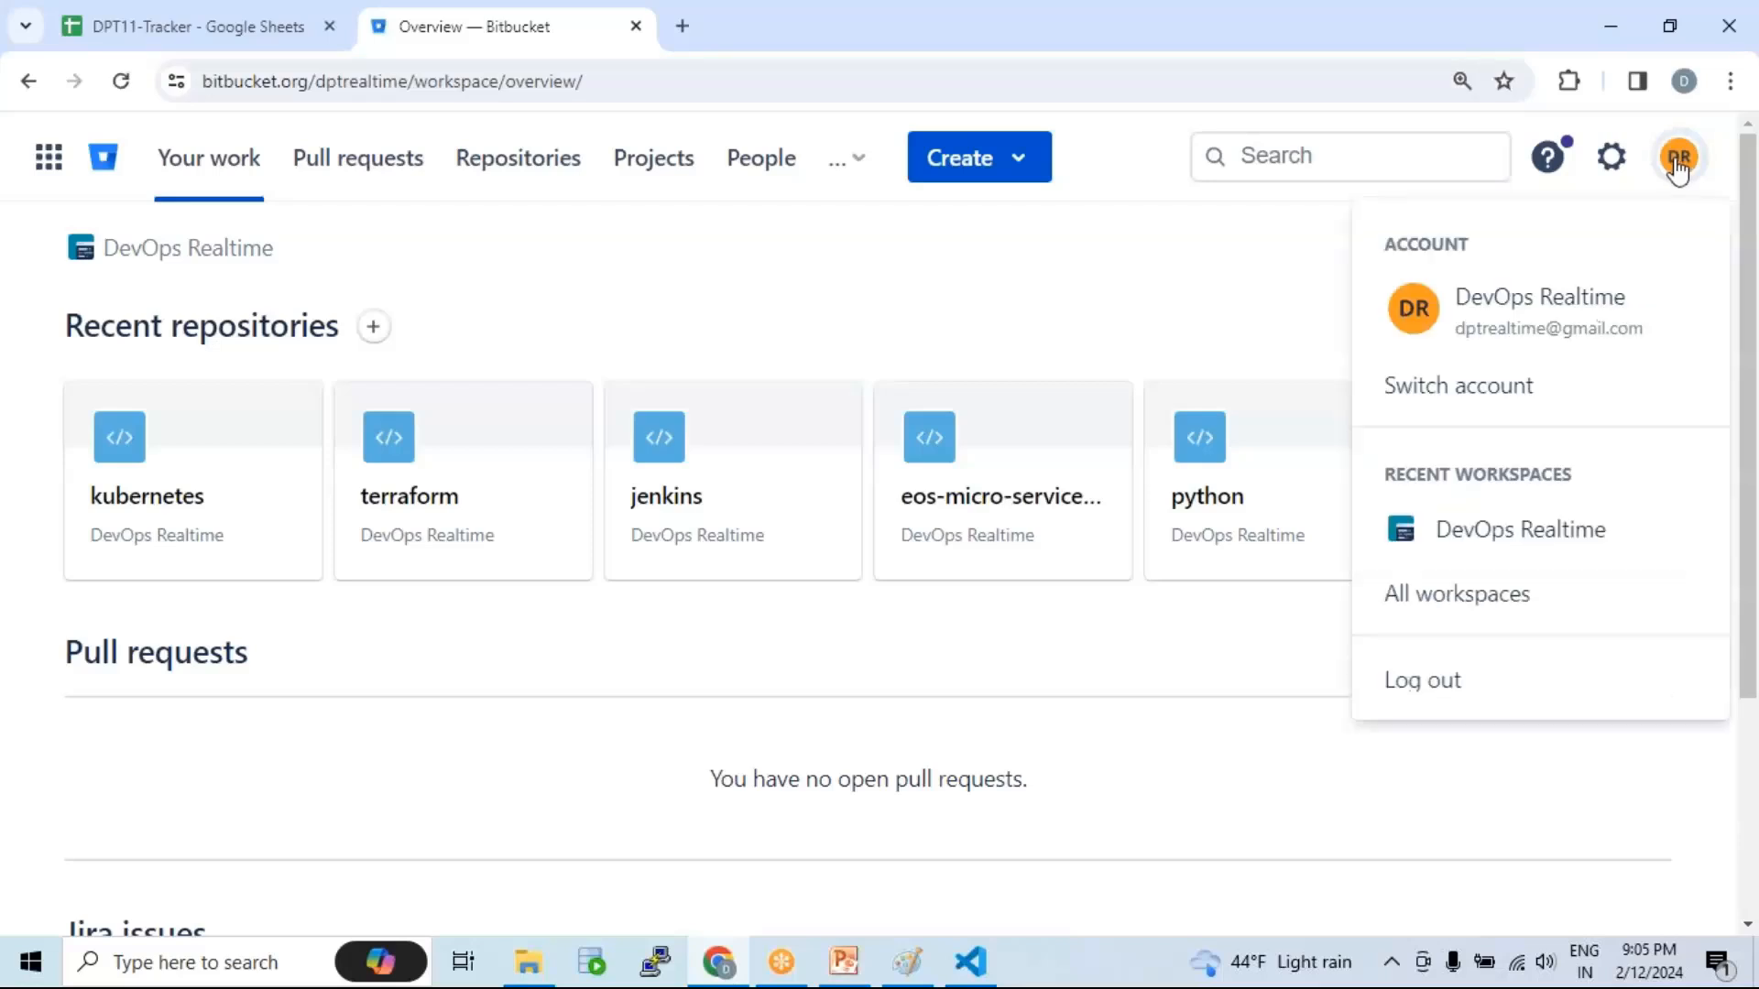
Step: Log out of Bitbucket and sign back in with the workspace's Google account
click(1418, 685)
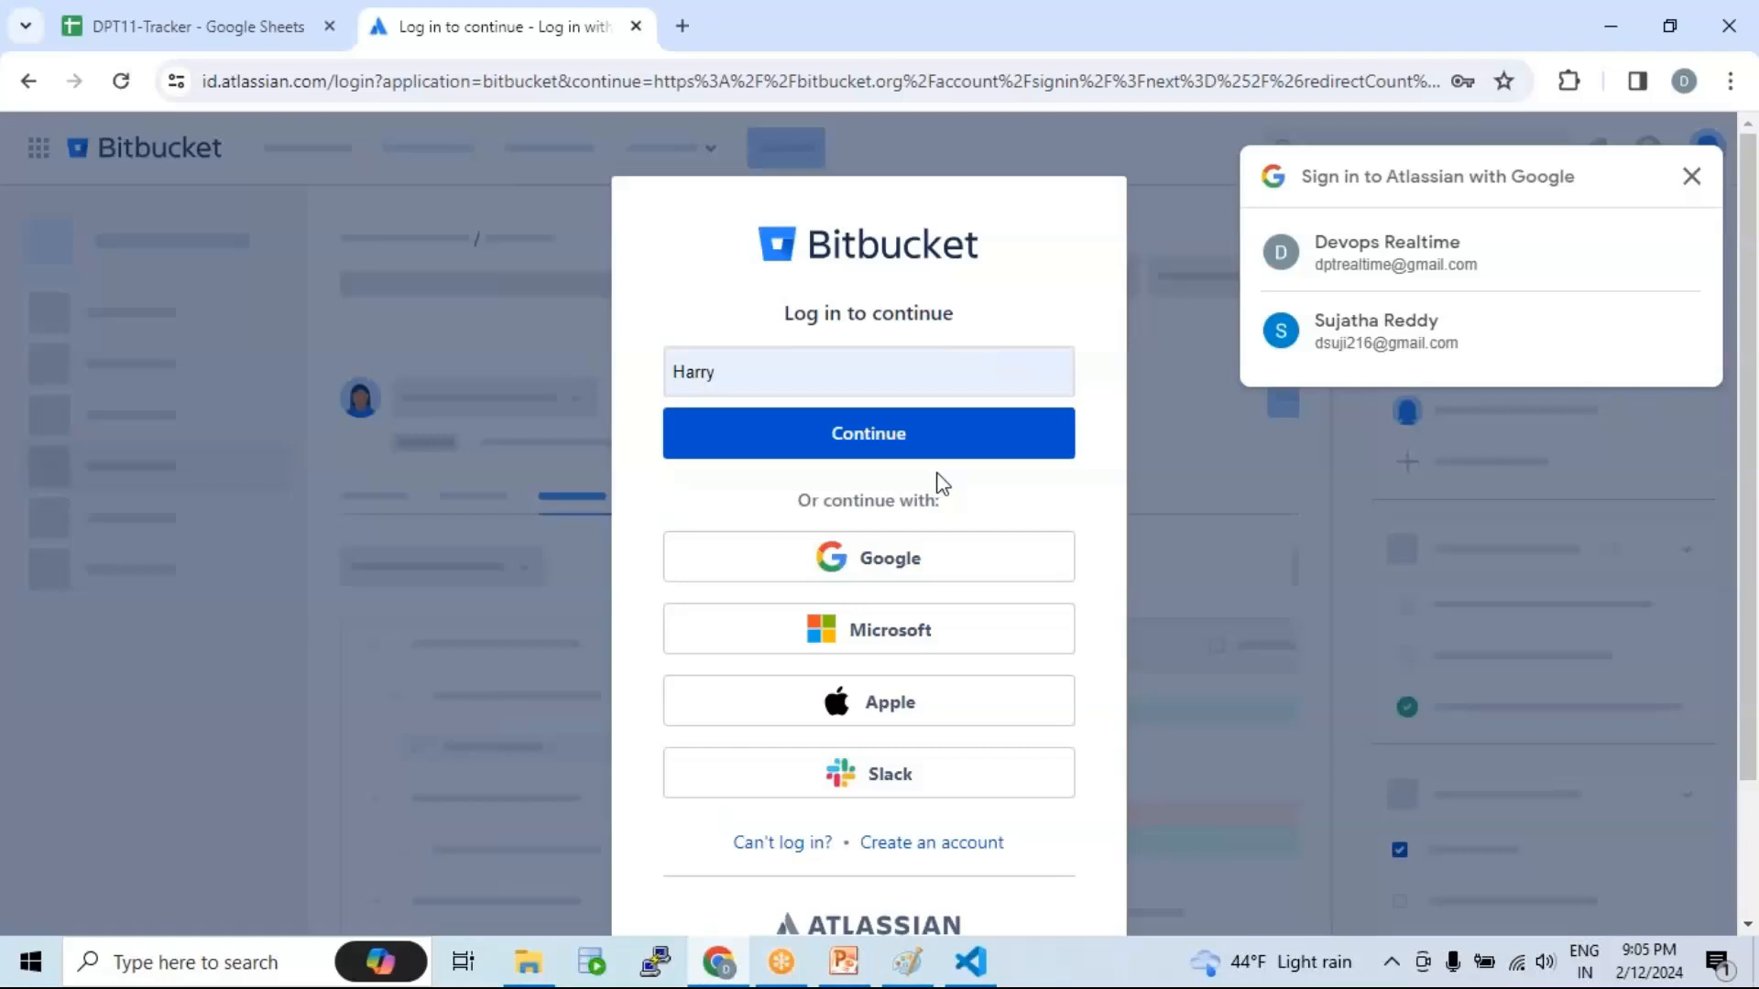
scroll(948, 497, down, 2)
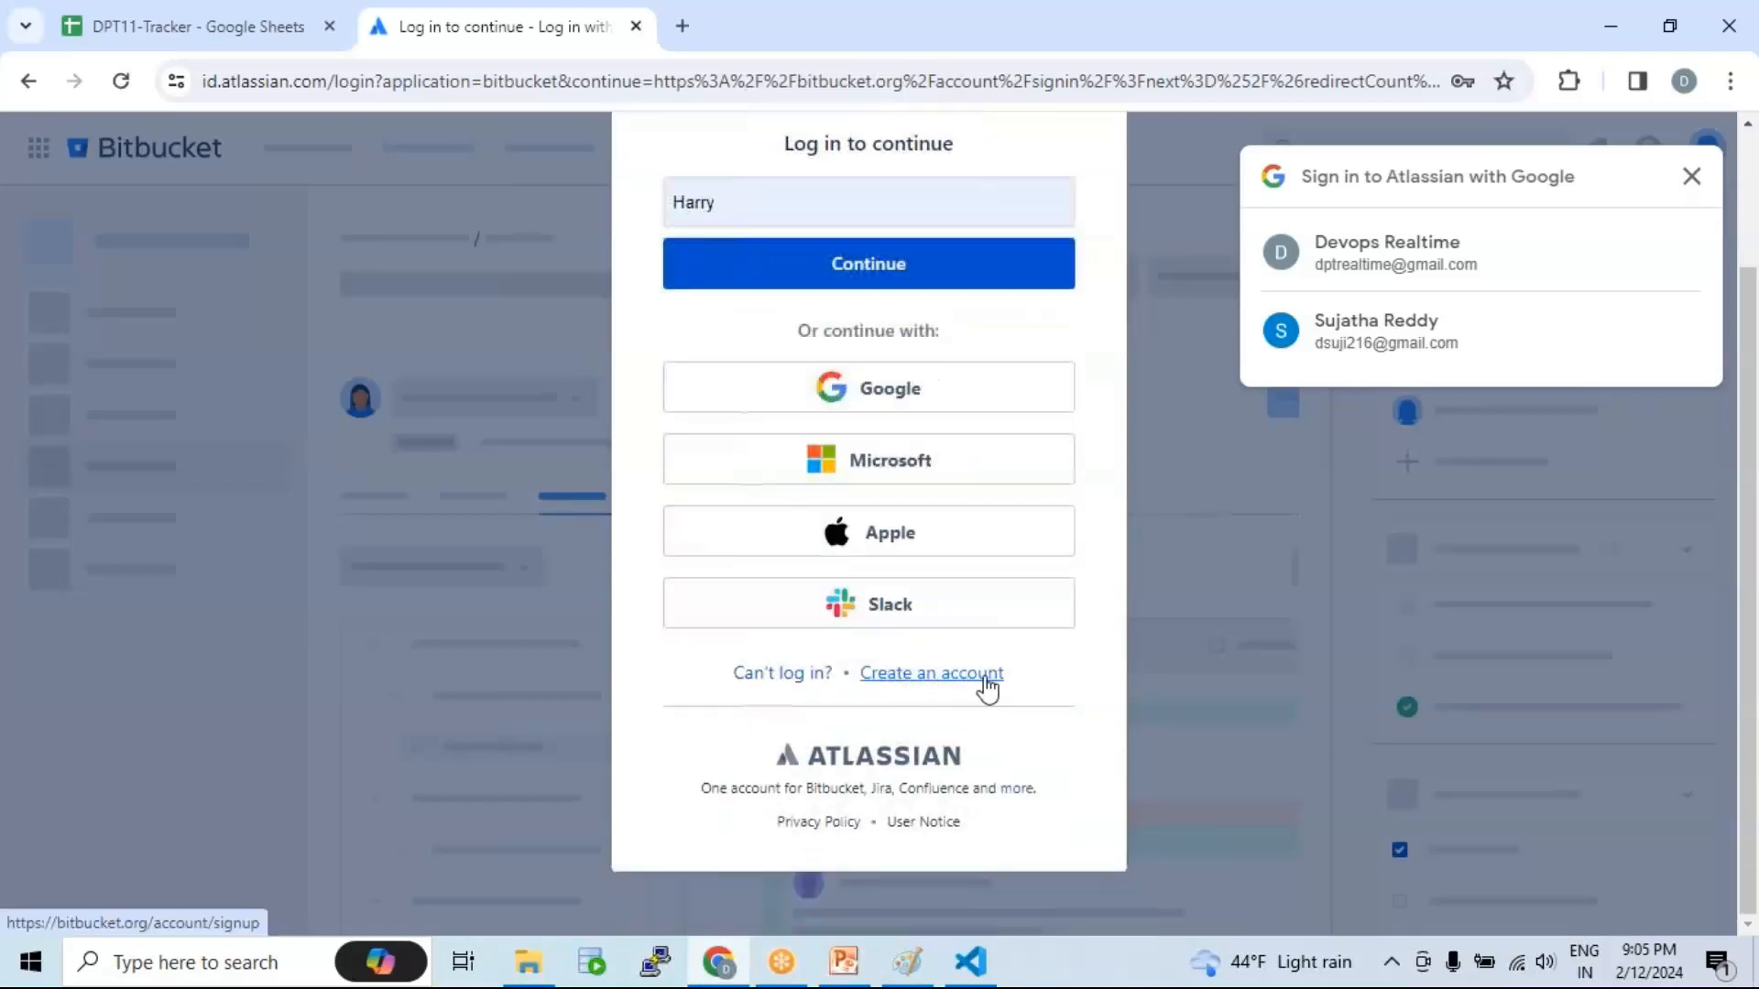
scroll(953, 471, up, 2)
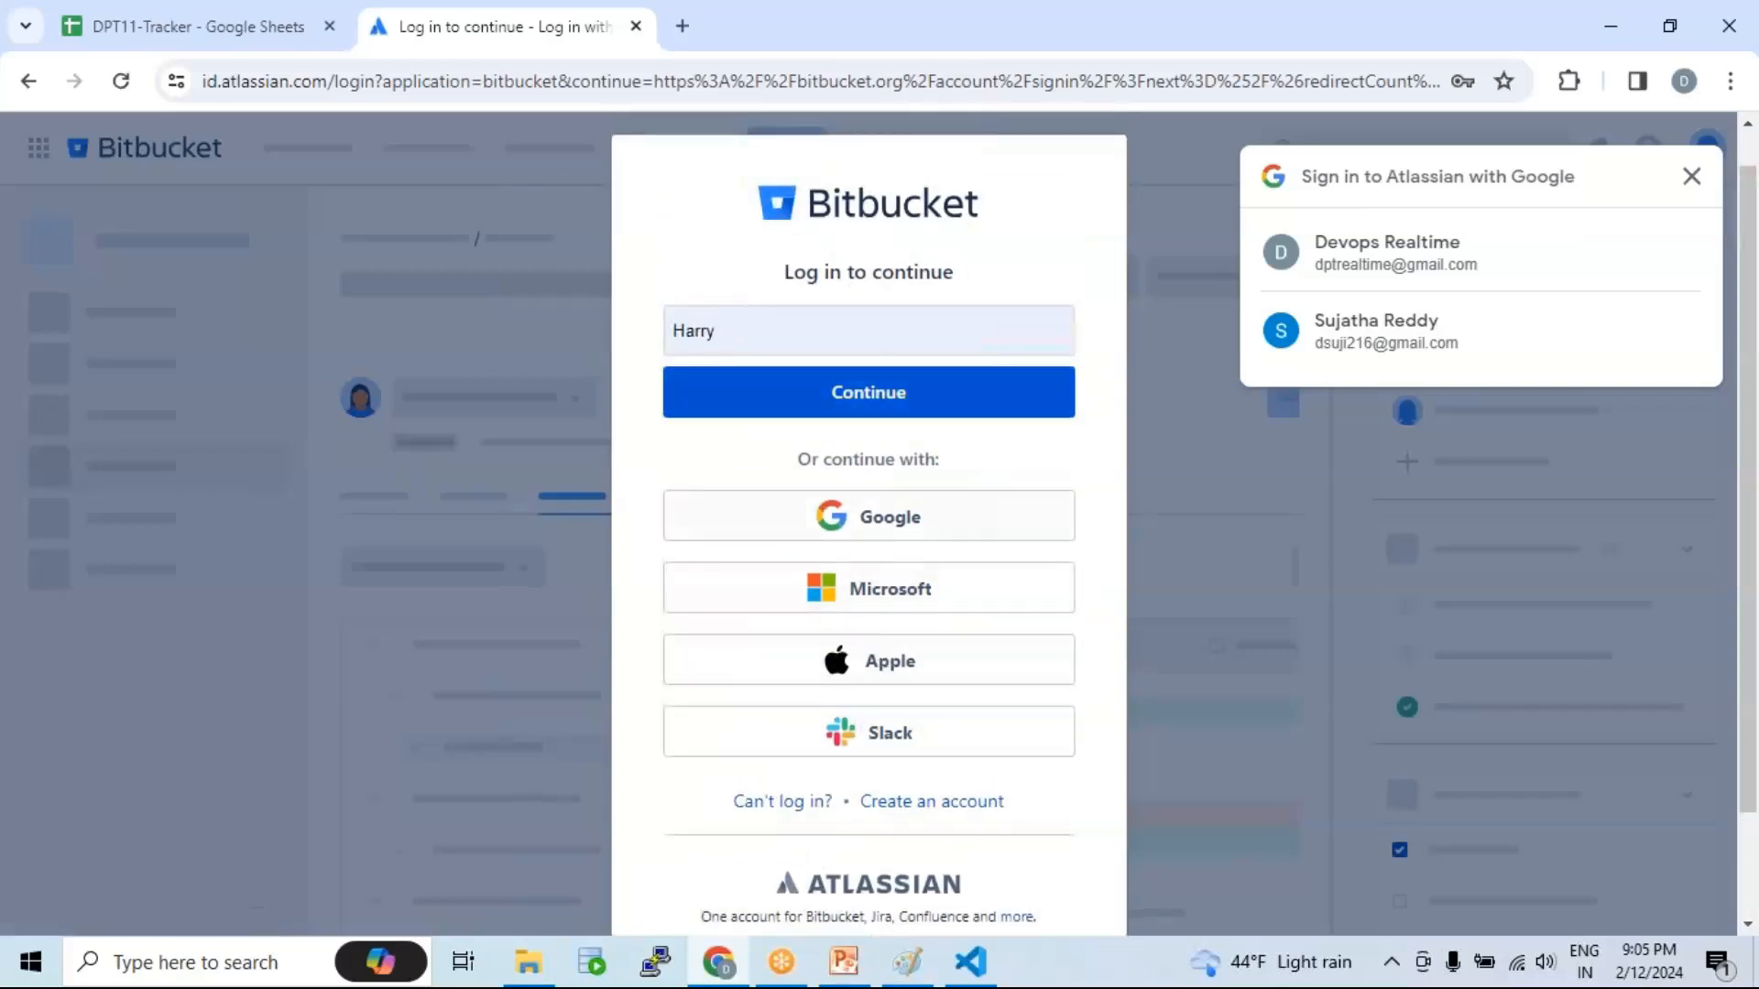
click(1383, 261)
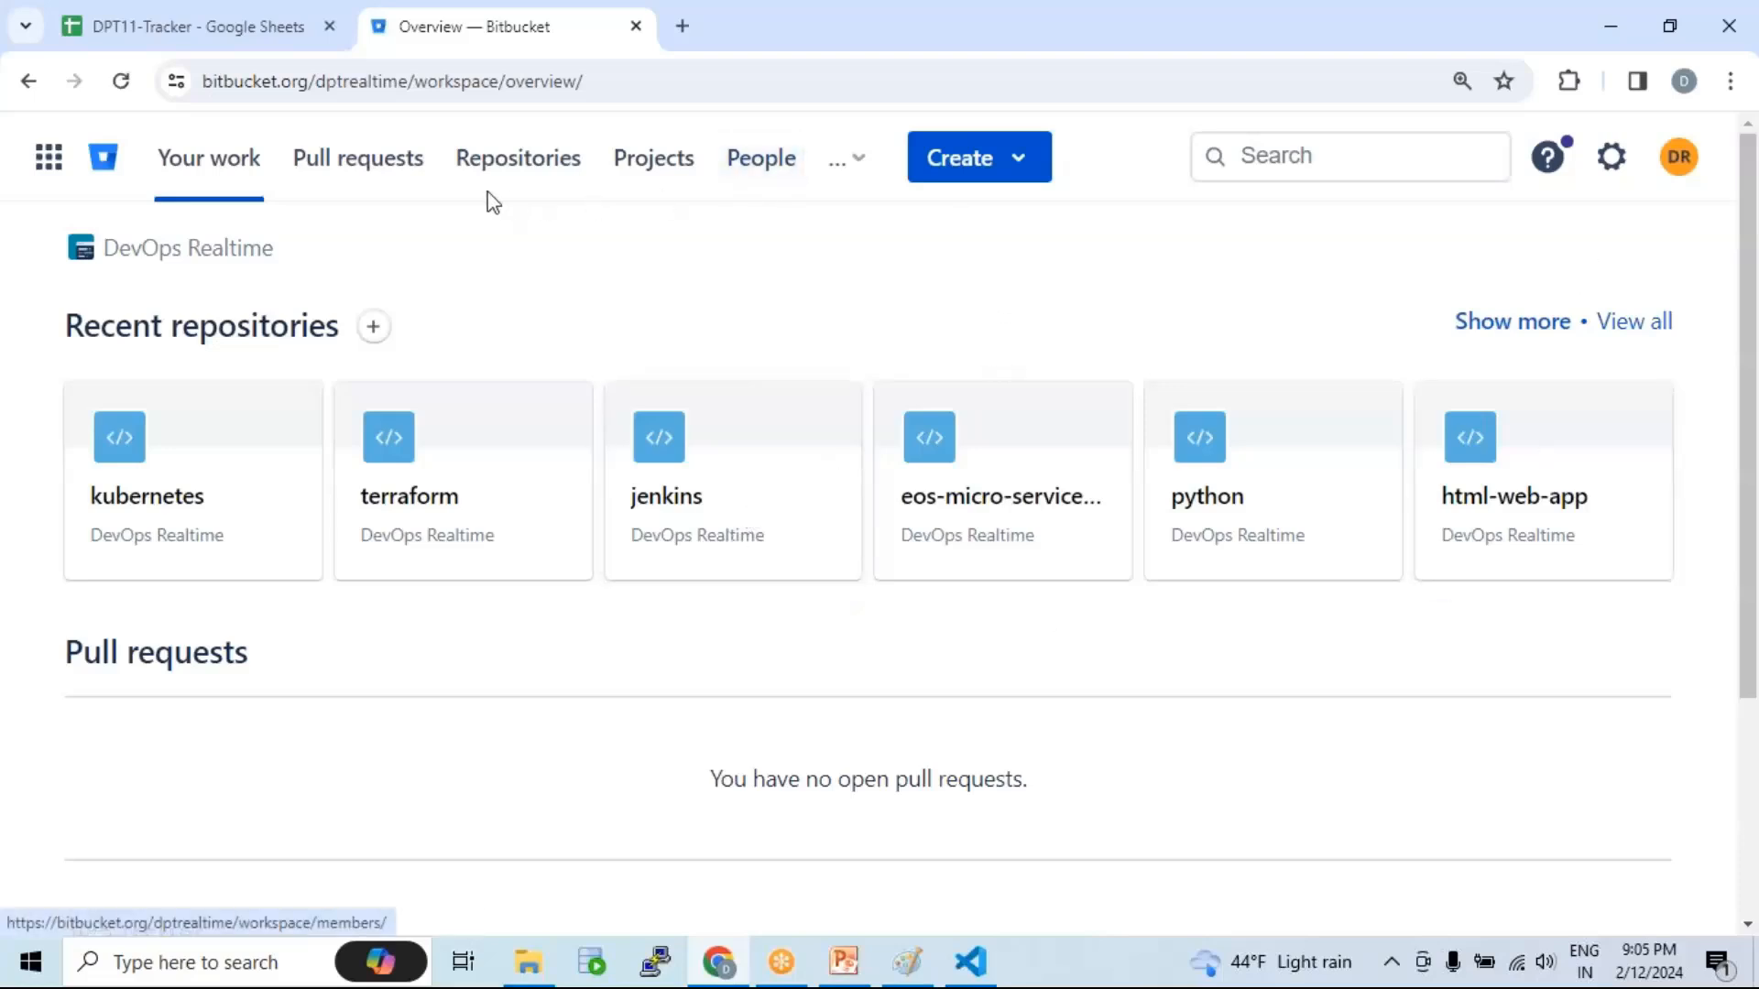
Step: Open the Create project form from the workspace's Projects list
click(668, 169)
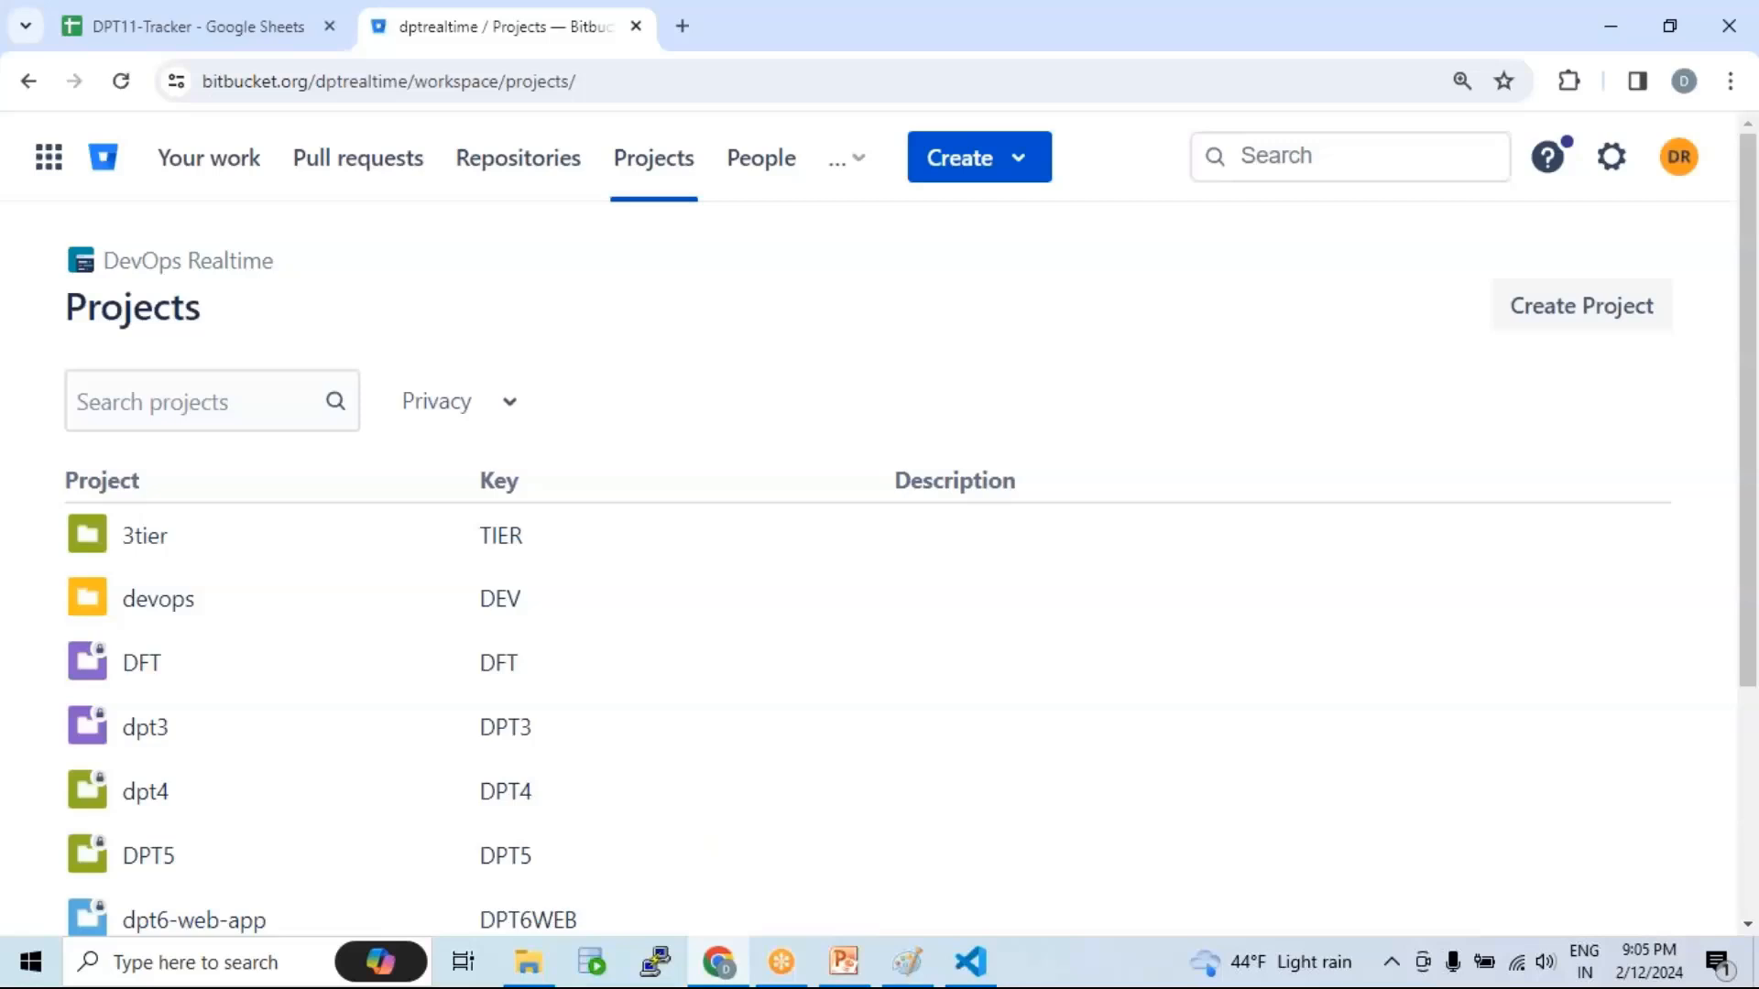
click(1574, 317)
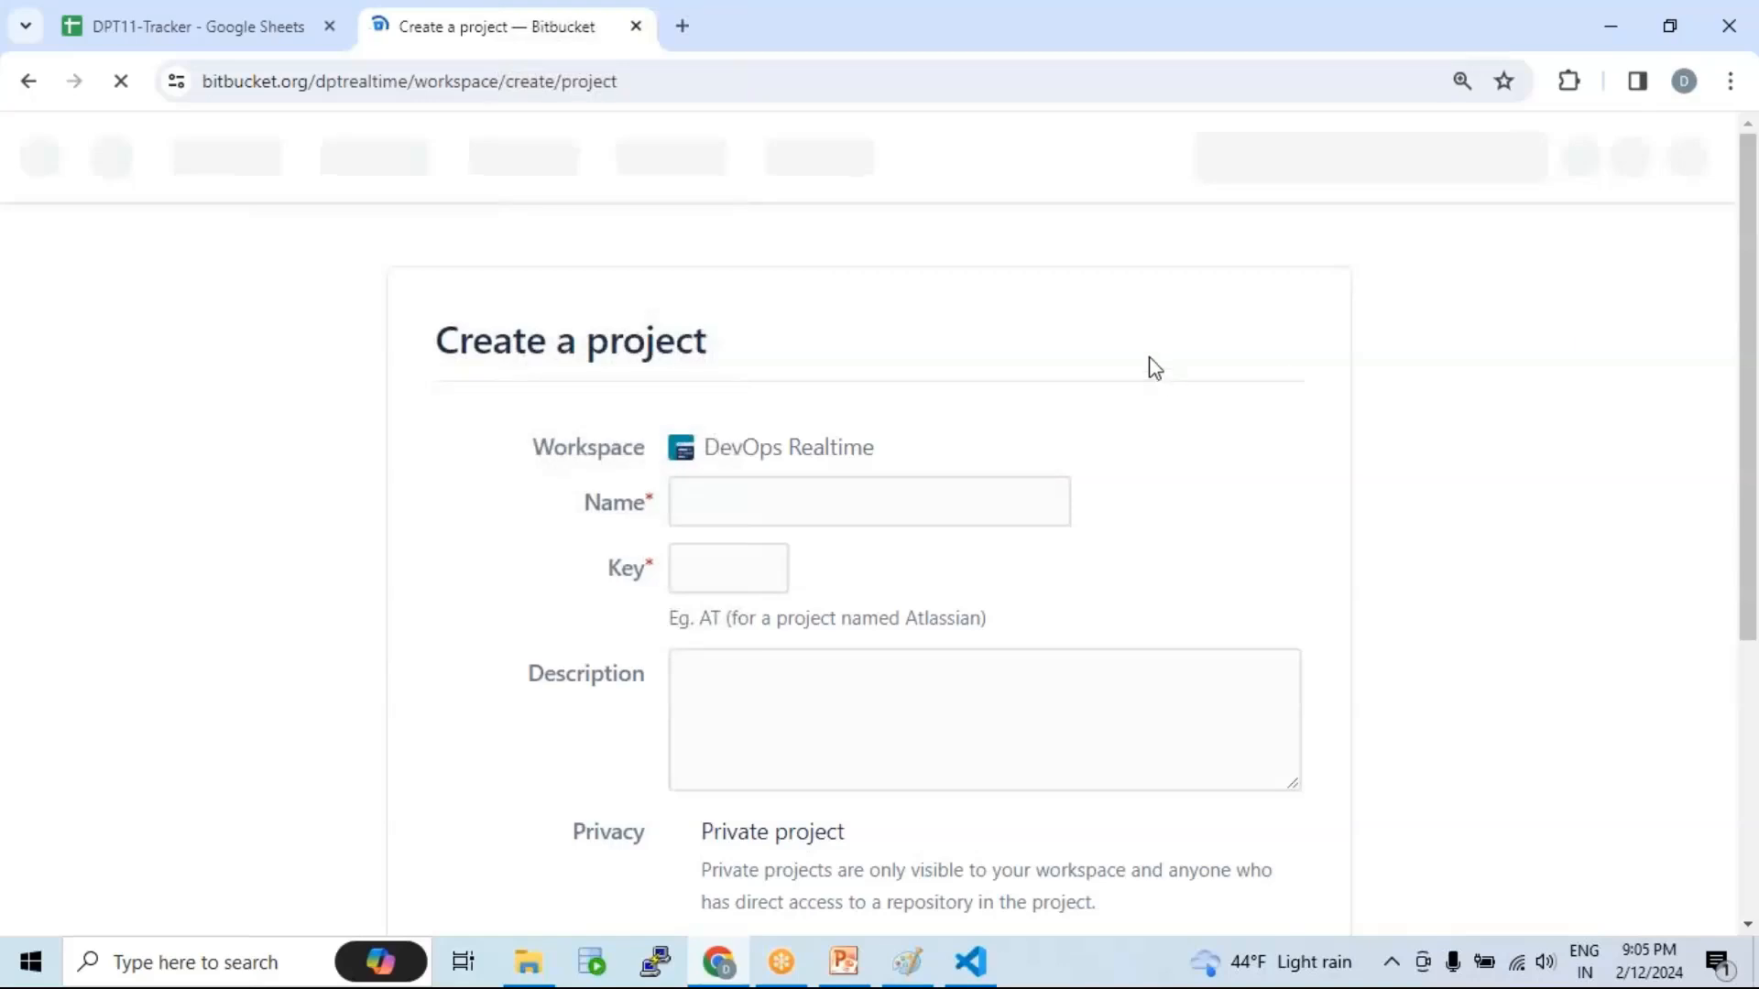
scroll(806, 365, down, 1)
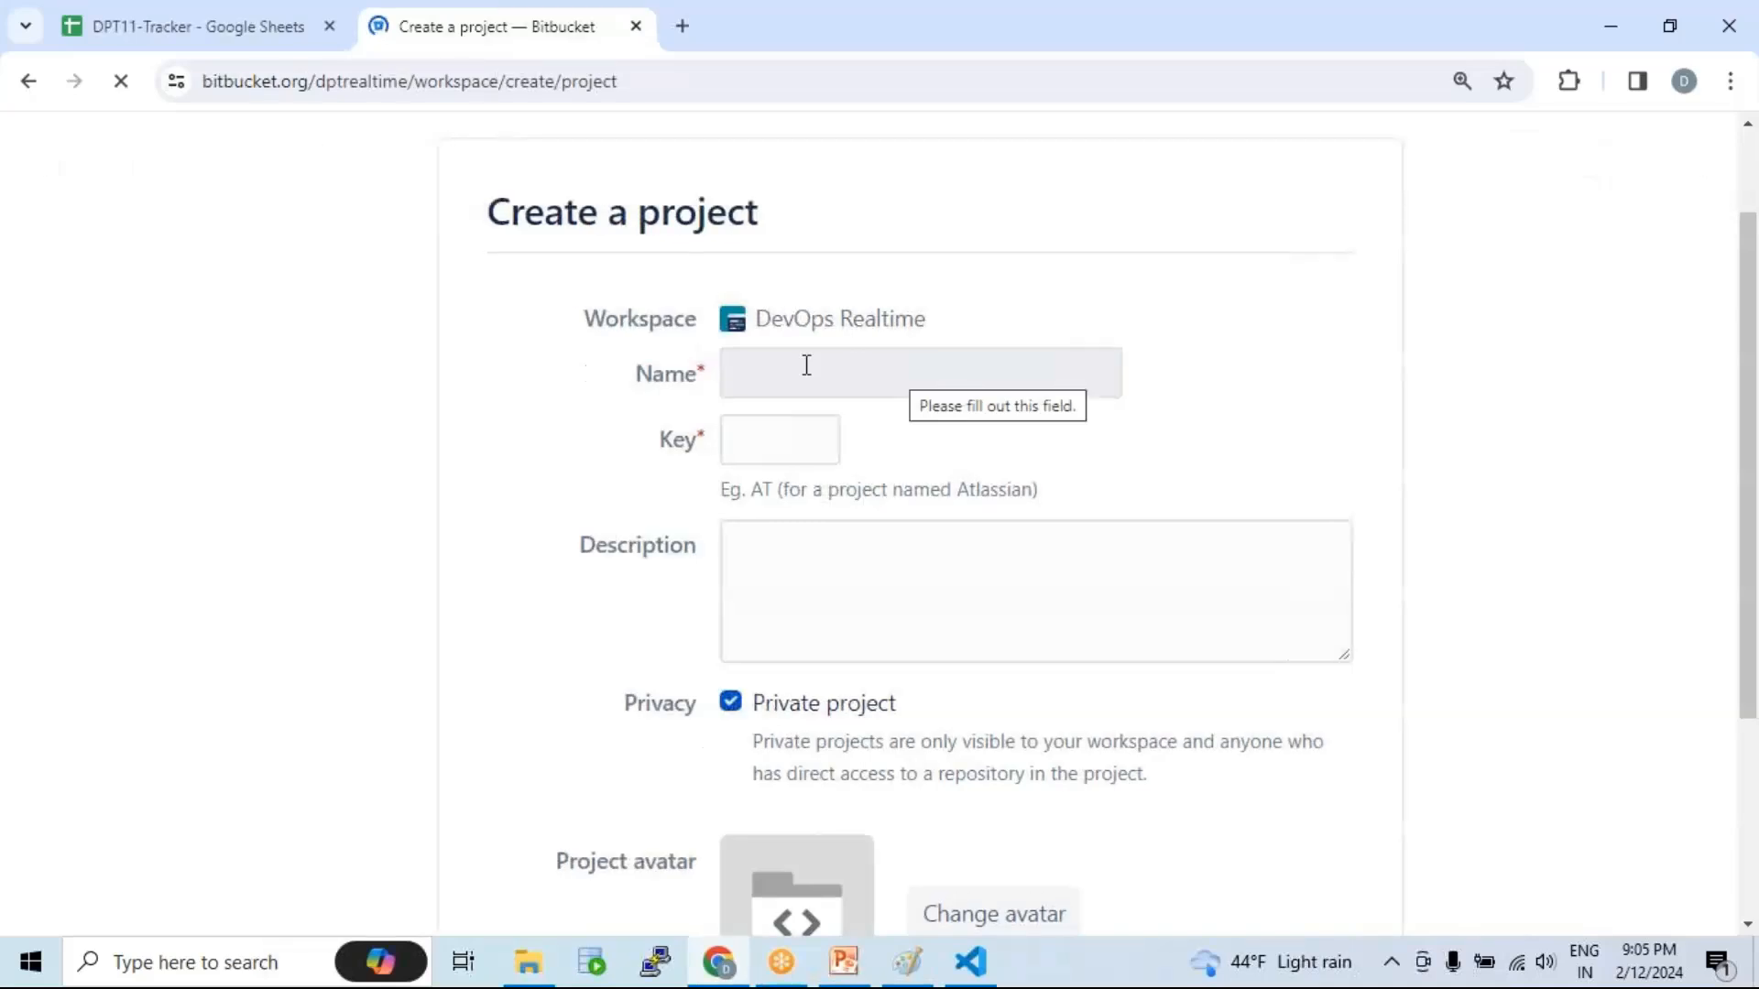
Step: Name the new project terraform-vpc-proj, which auto-generates the key TER
click(806, 365)
click(1273, 378)
click(894, 366)
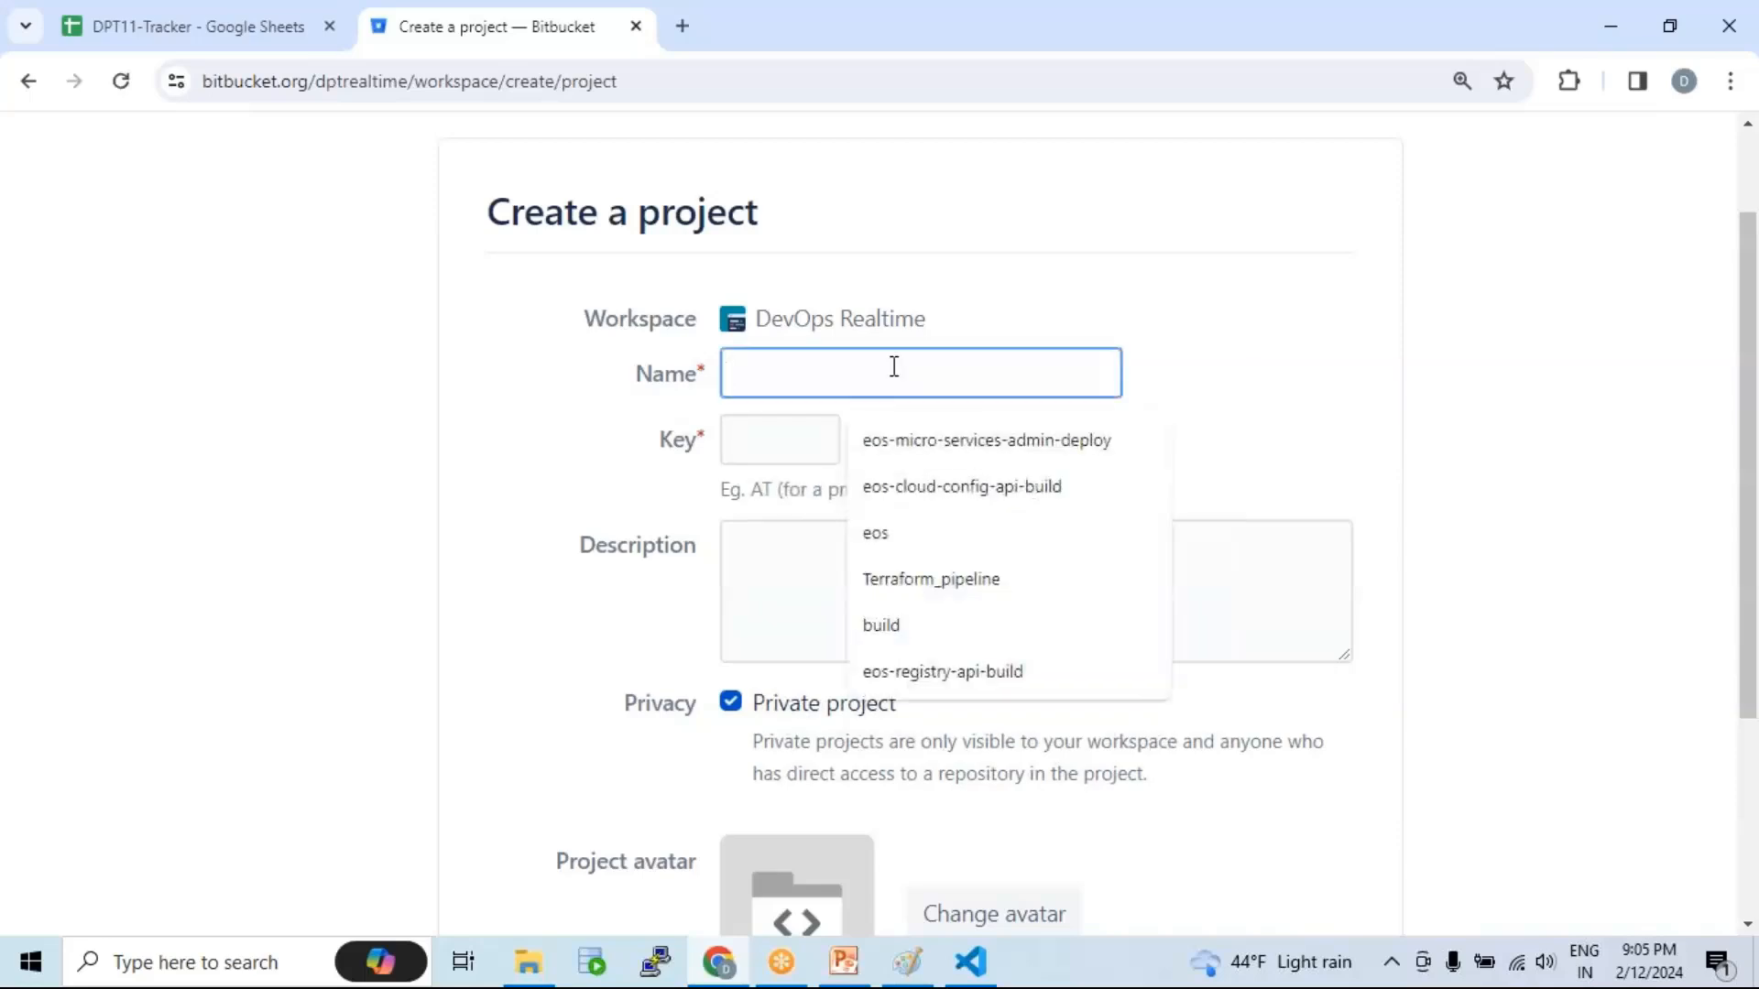
text(terra)
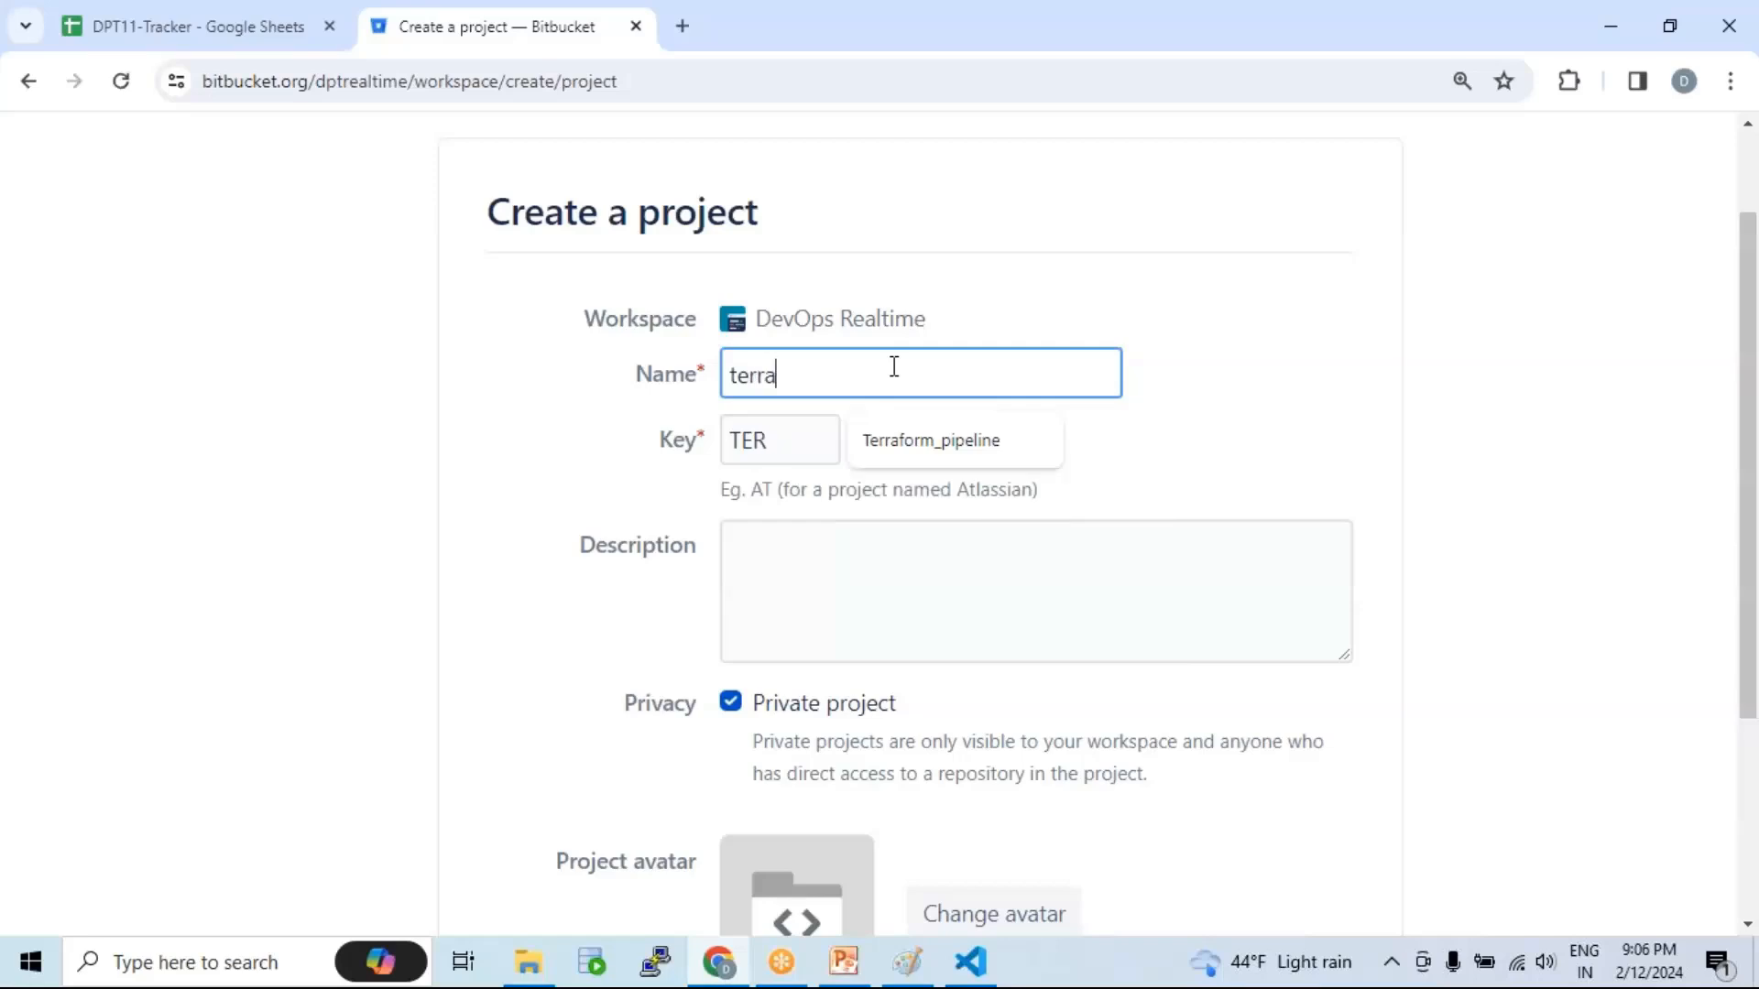
text(form-vpc-proj)
click(1344, 379)
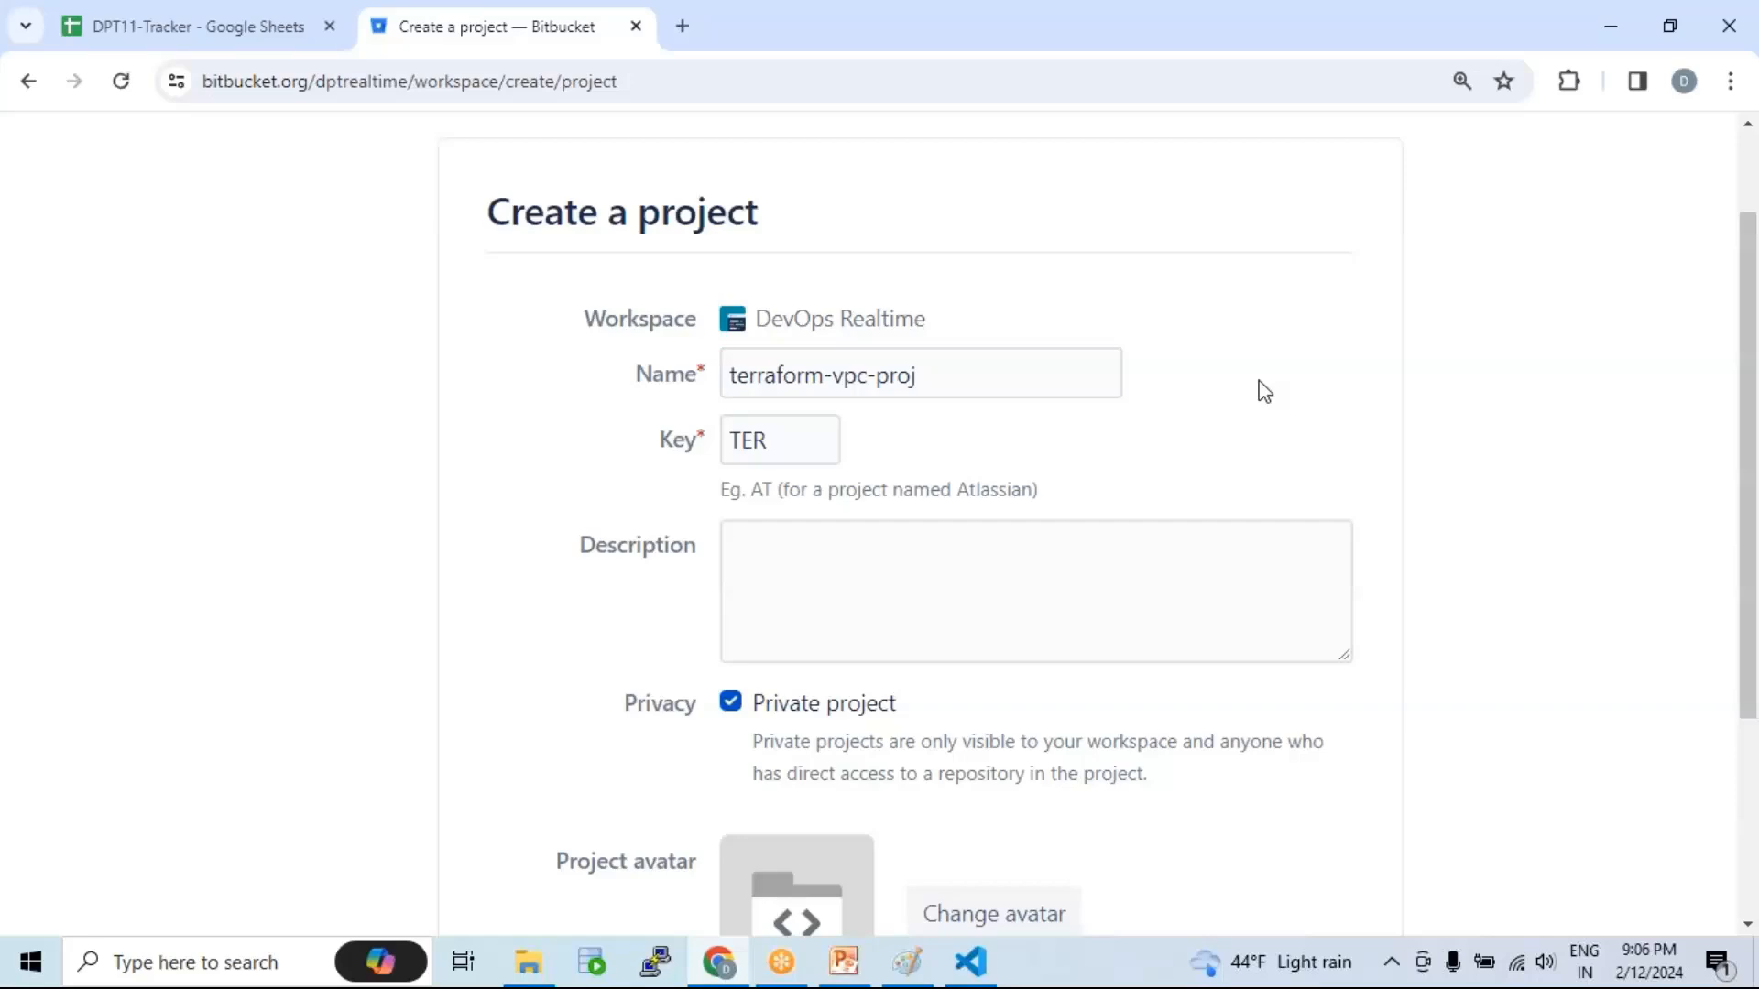
click(783, 437)
scroll(1112, 405, down, 2)
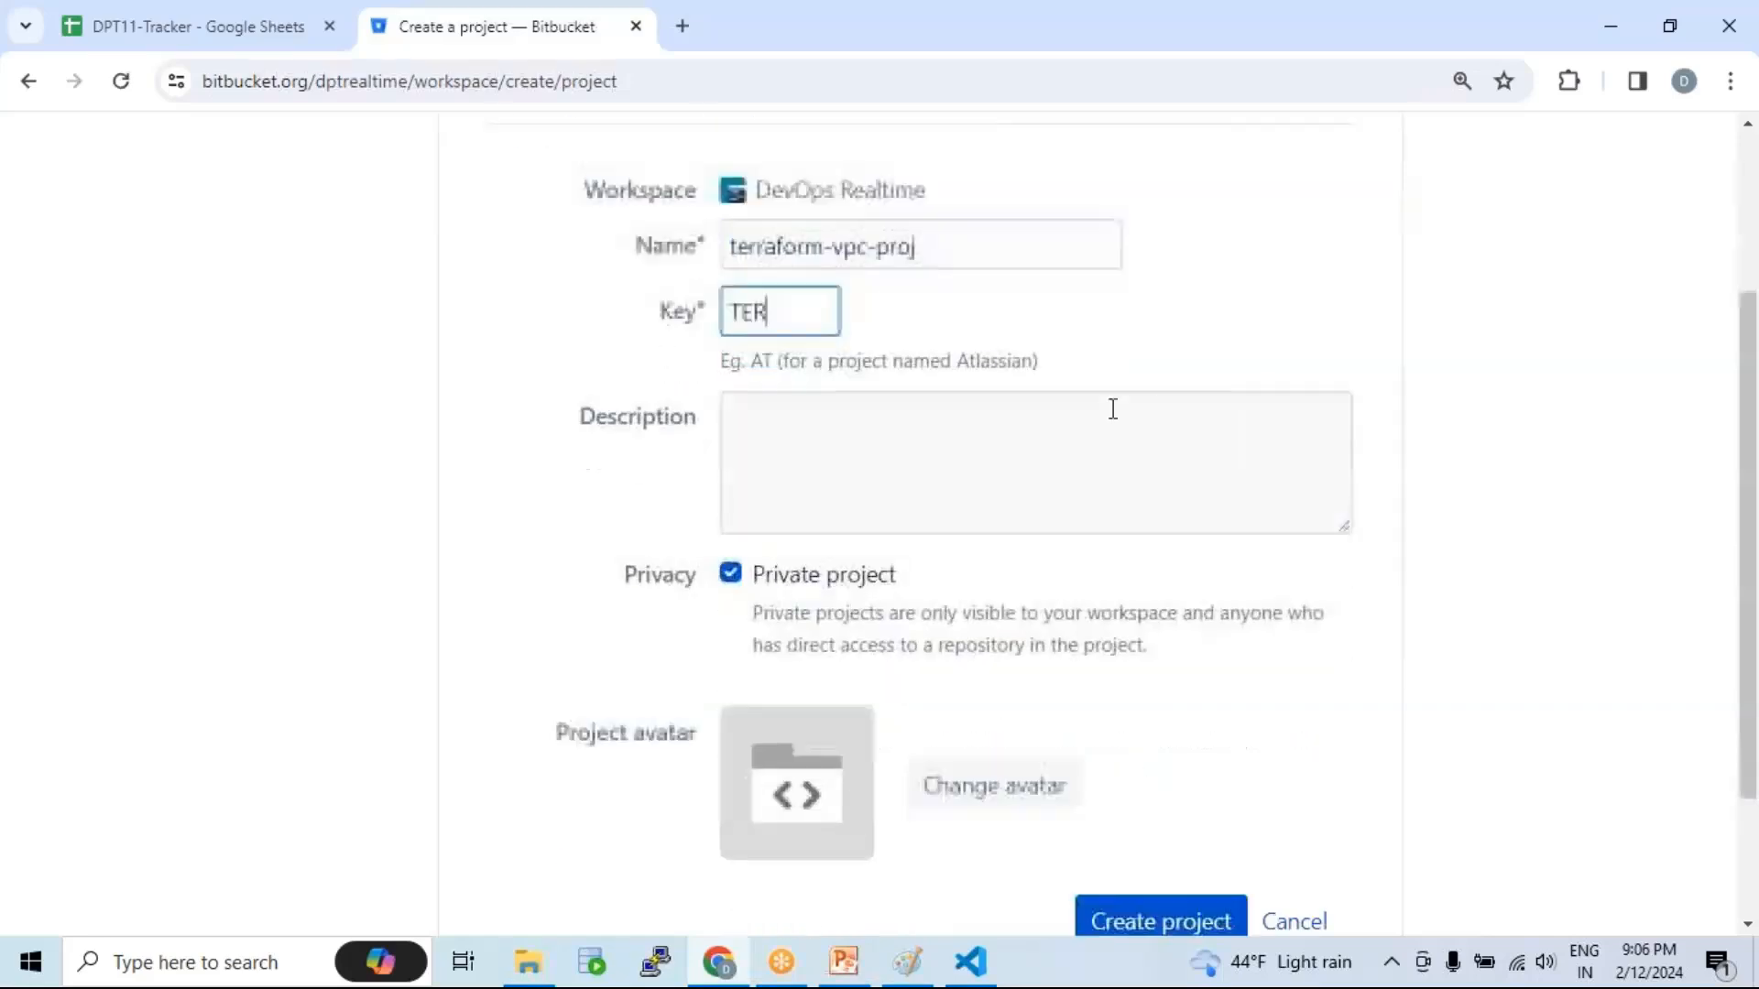
scroll(978, 480, up, 3)
drag(971, 485, 602, 492)
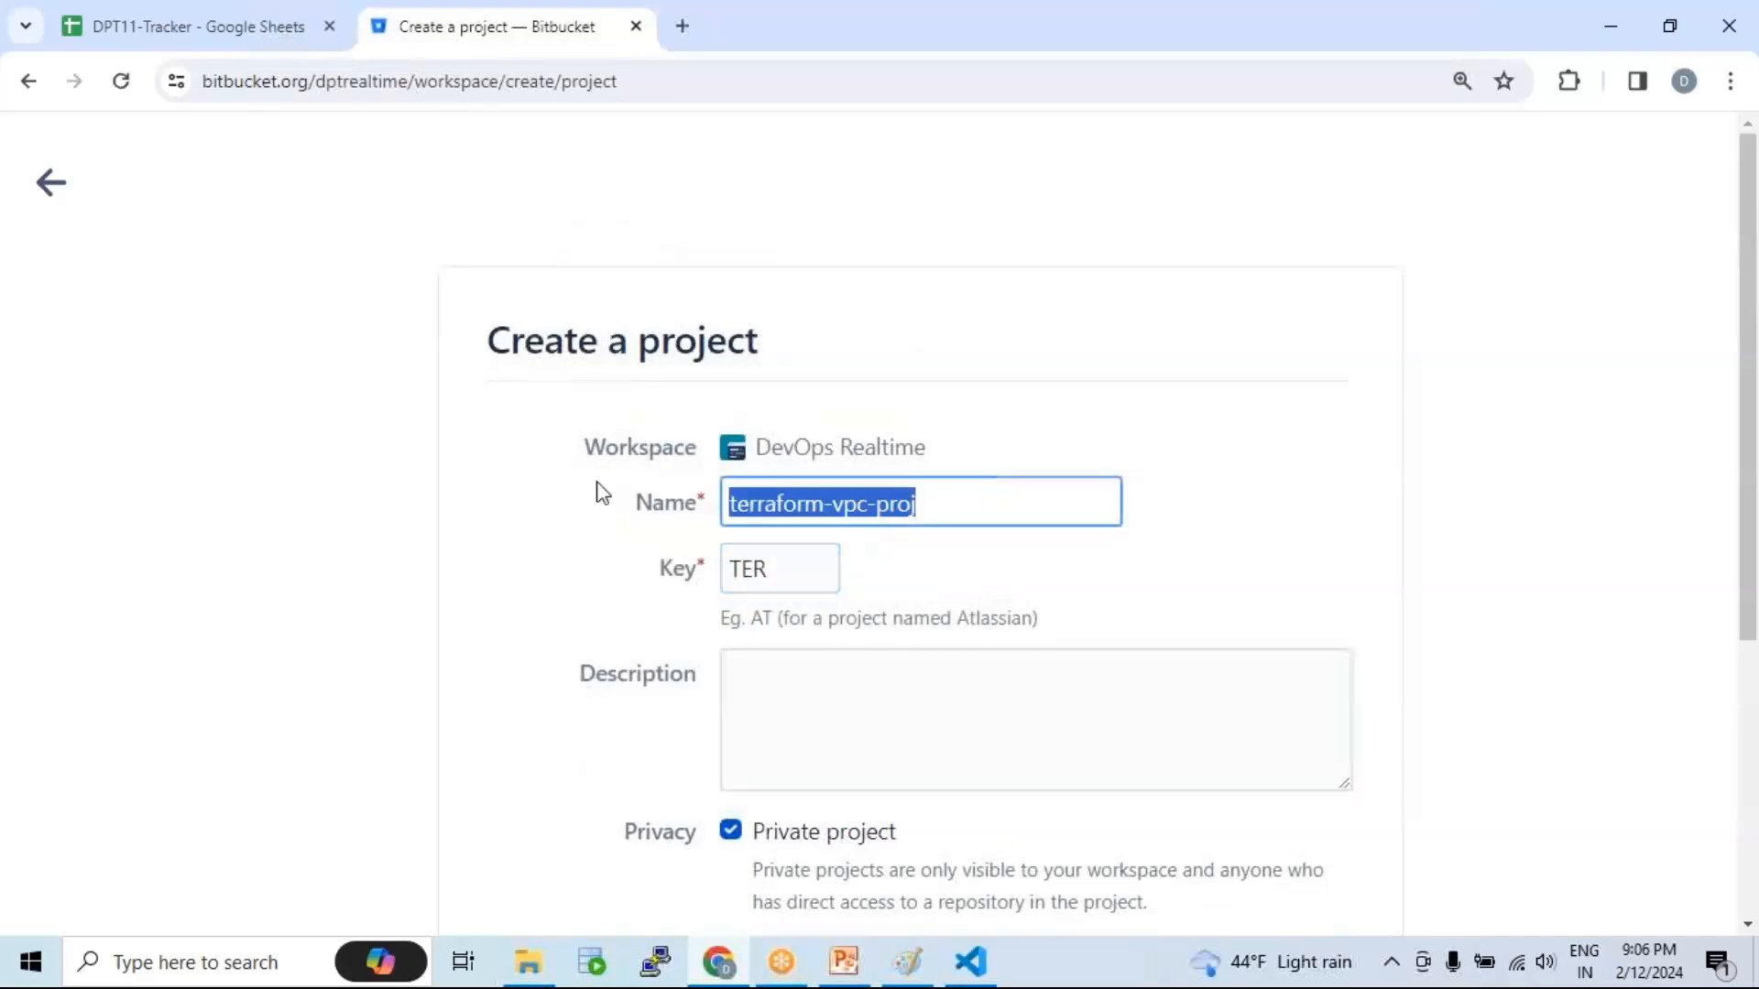
Step: Rename the project to aws_infra, giving it the key AW
text(aws_)
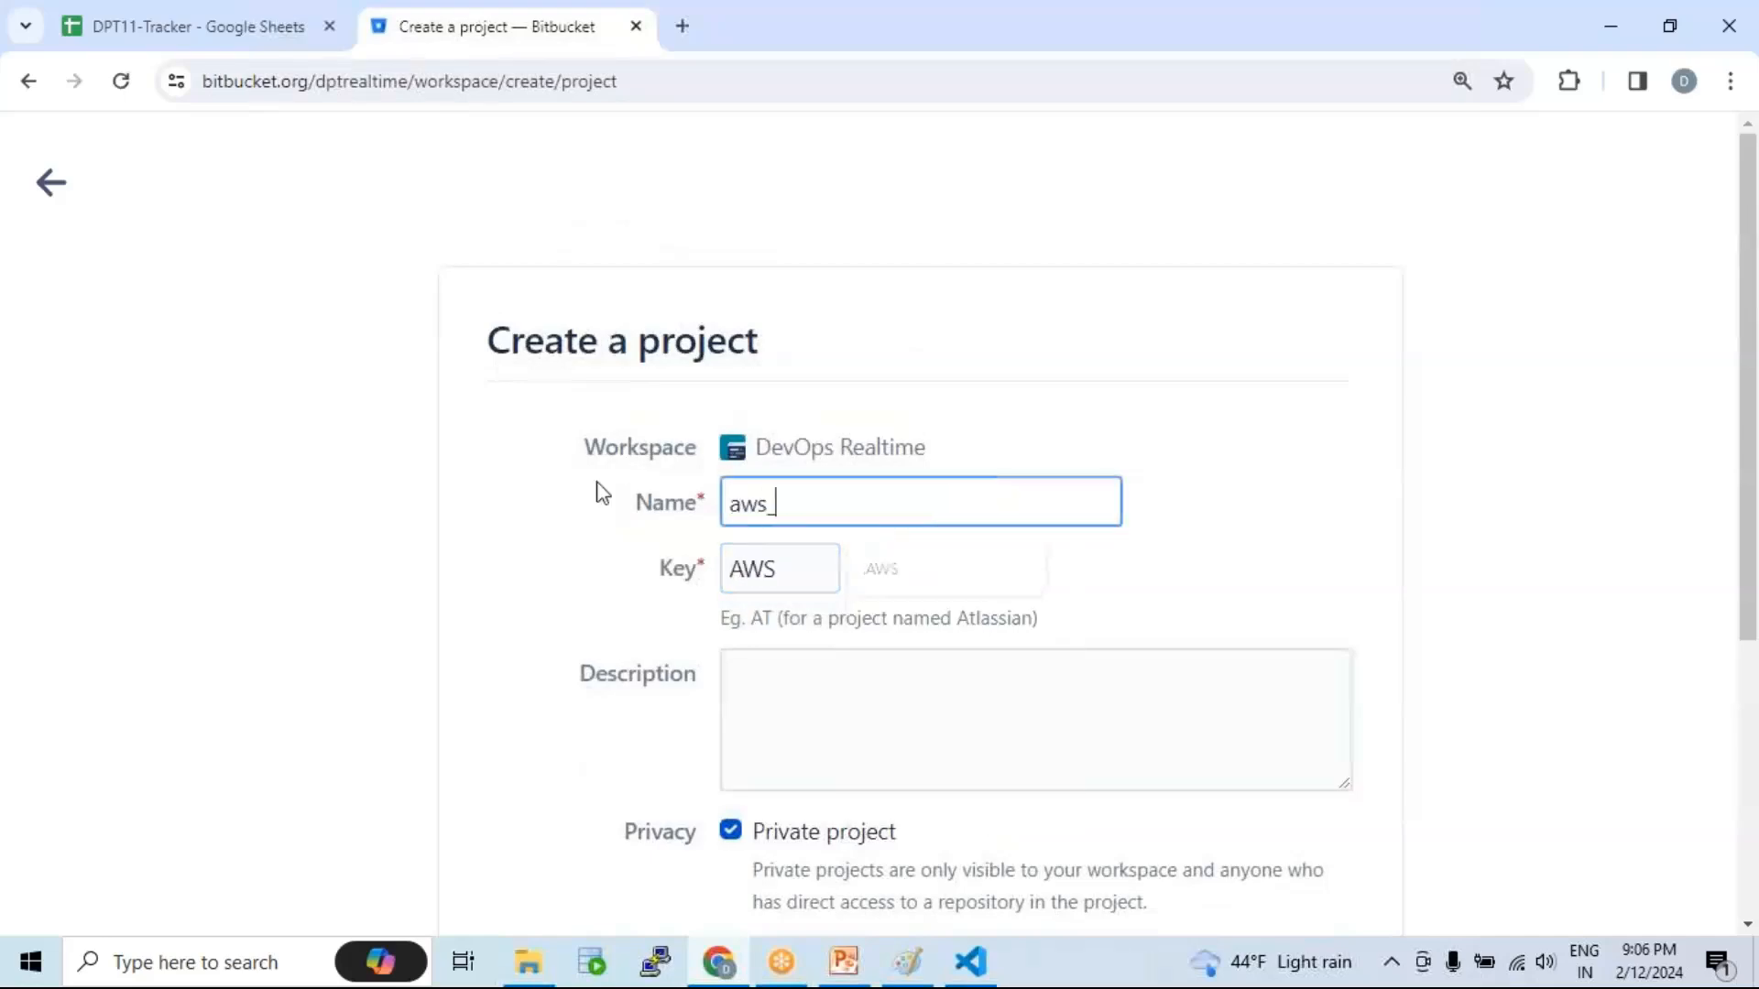
text(iaac)
key(BackSpace)
key(BackSpace)
key(BackSpace)
key(BackSpace)
key(BackSpace)
text(_infra)
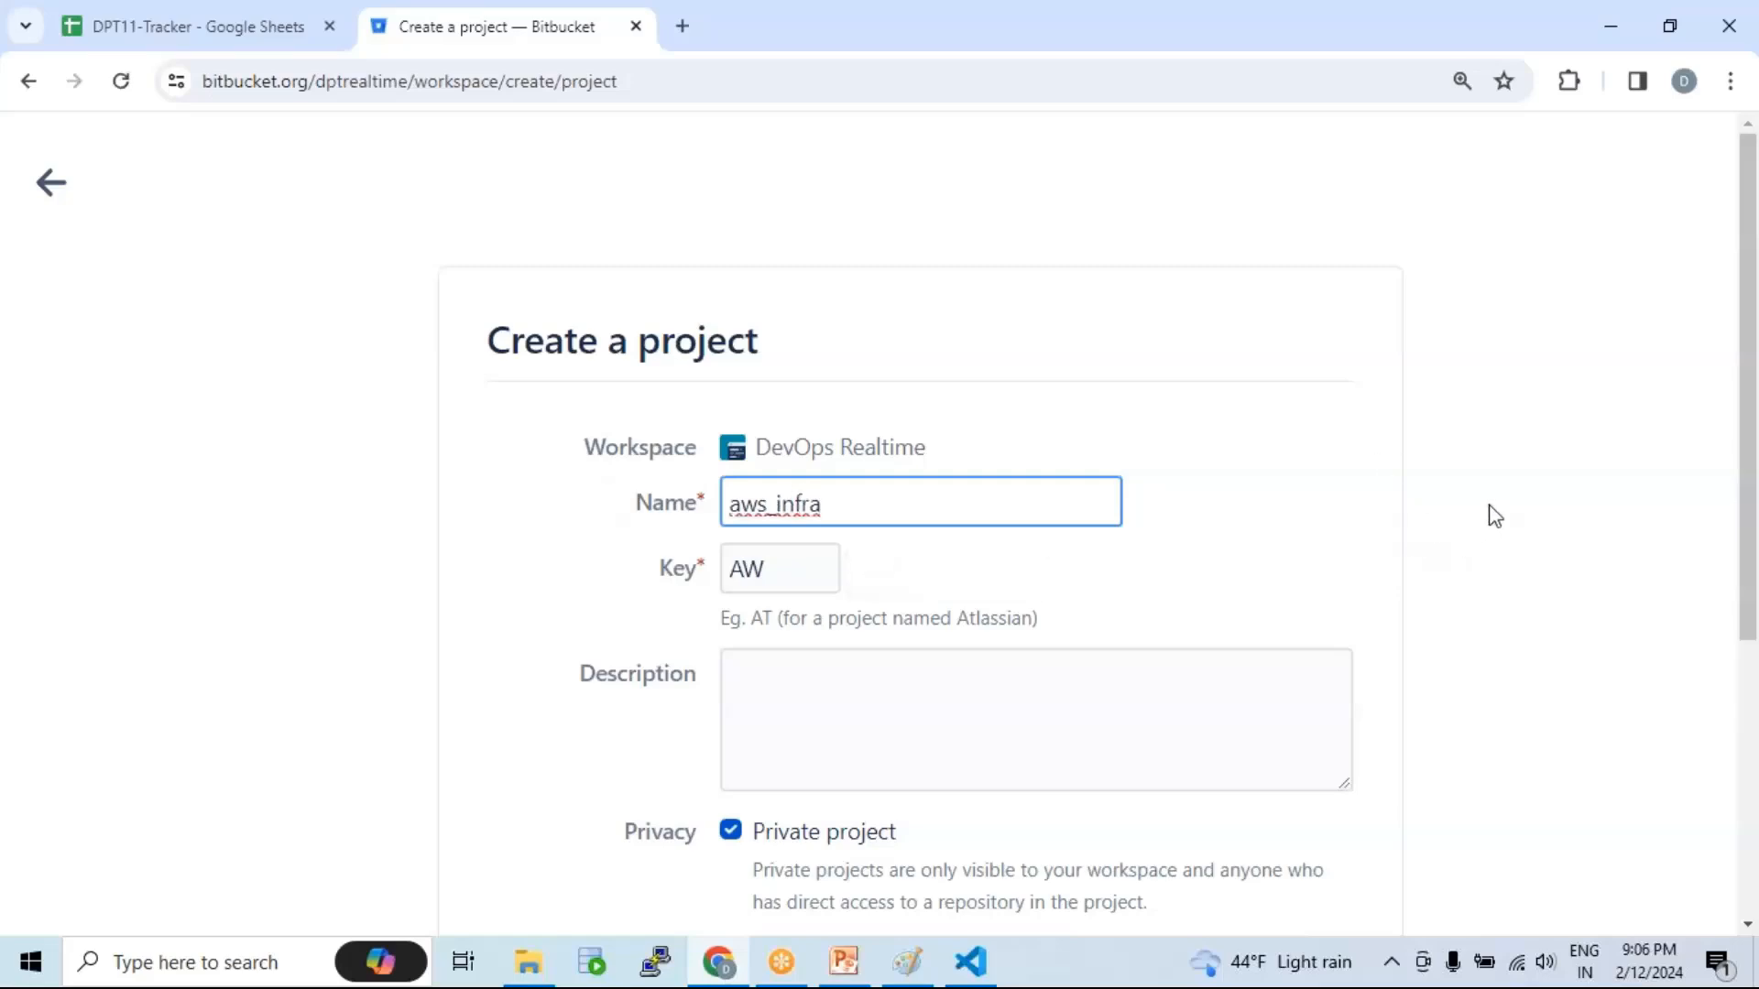
click(1493, 513)
Step: Toggle the Private project option off and back on, leaving it private
scroll(914, 439, down, 1)
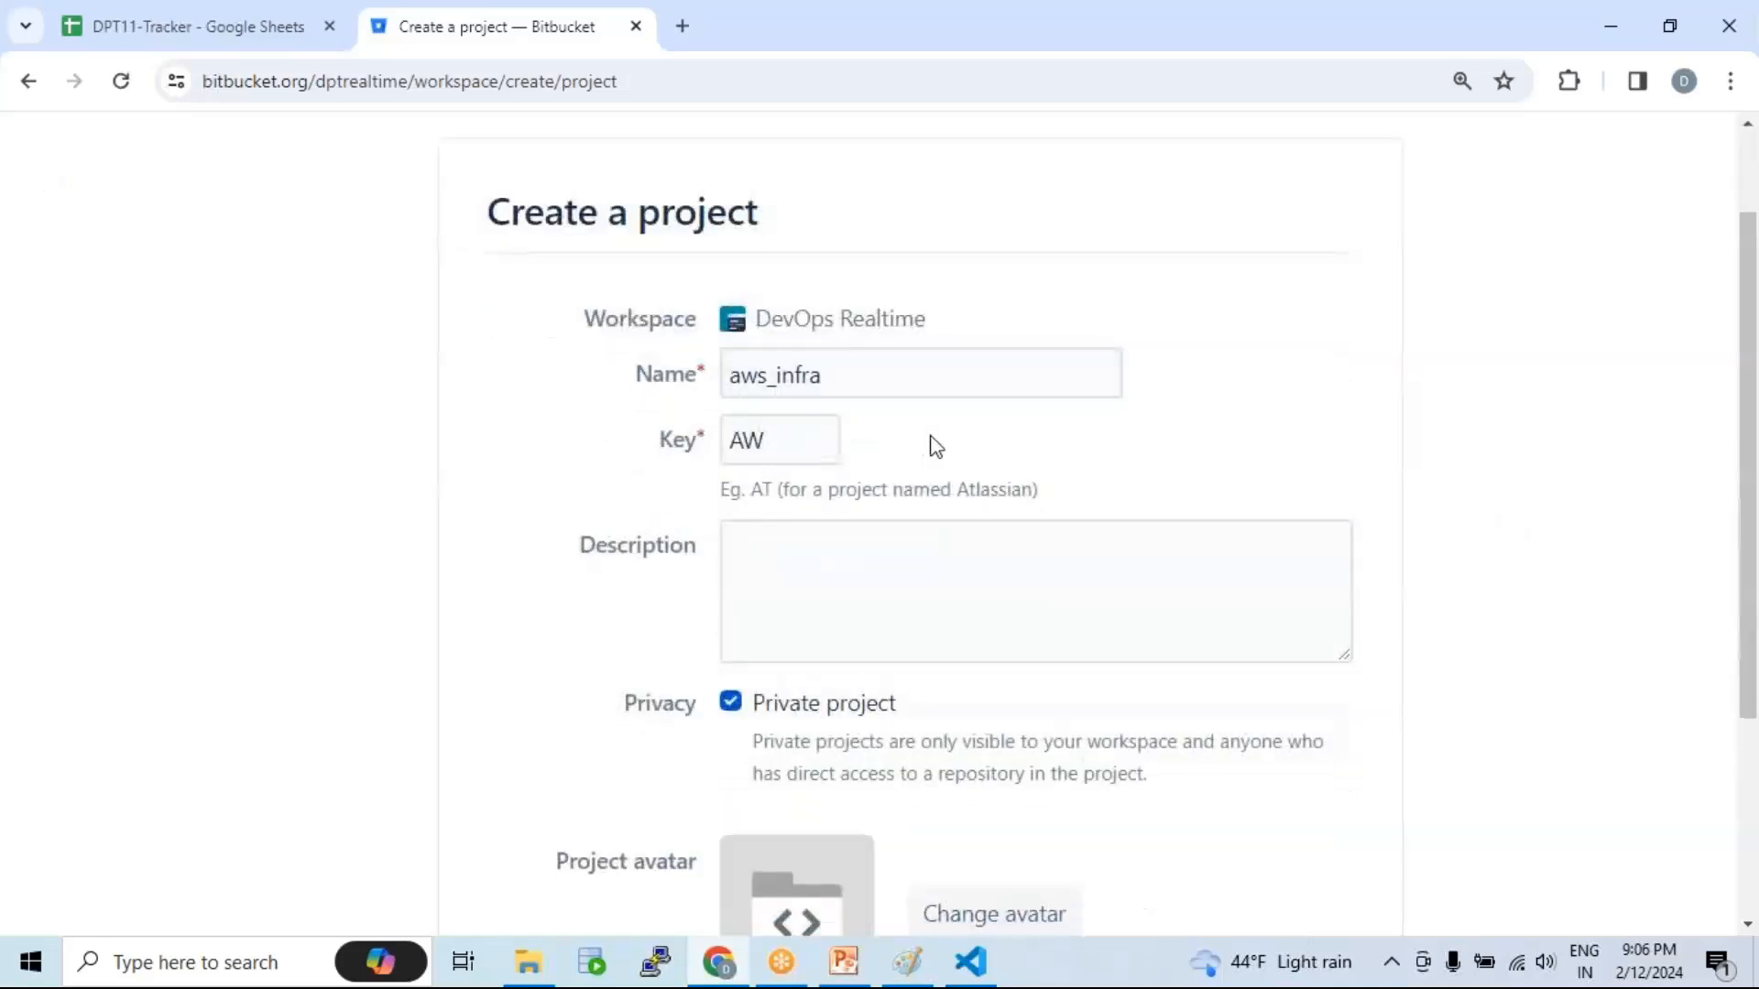
scroll(891, 471, down, 2)
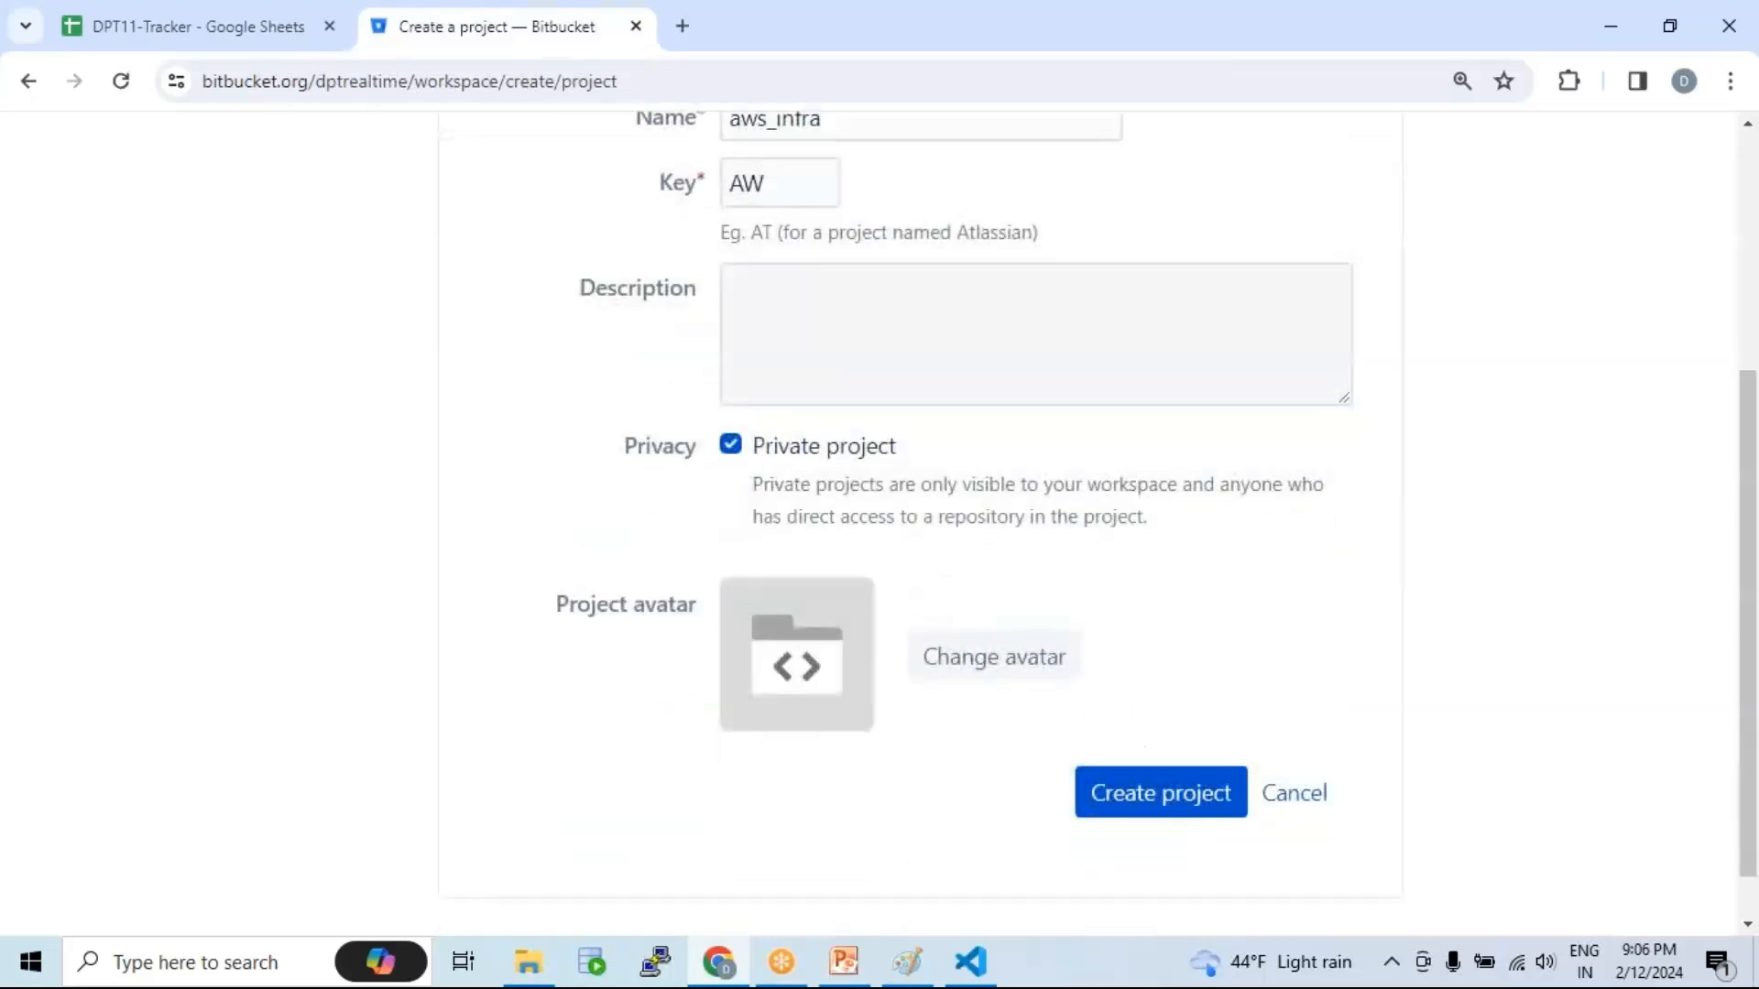
click(731, 447)
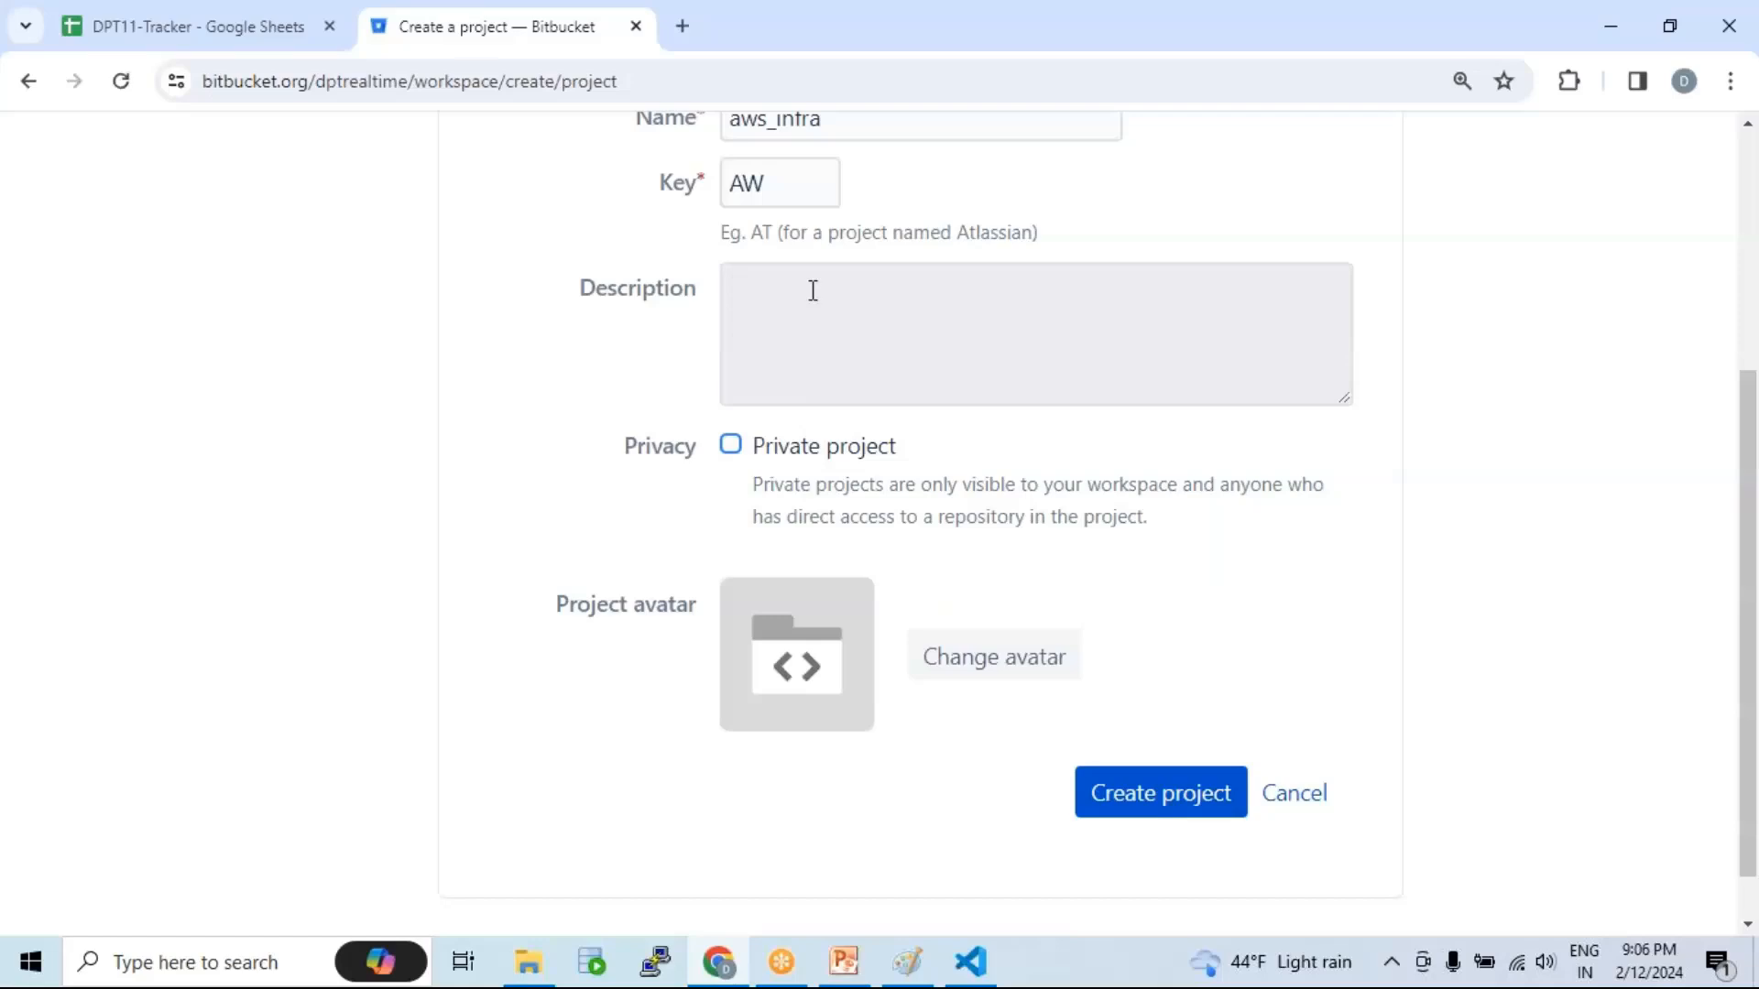
click(734, 449)
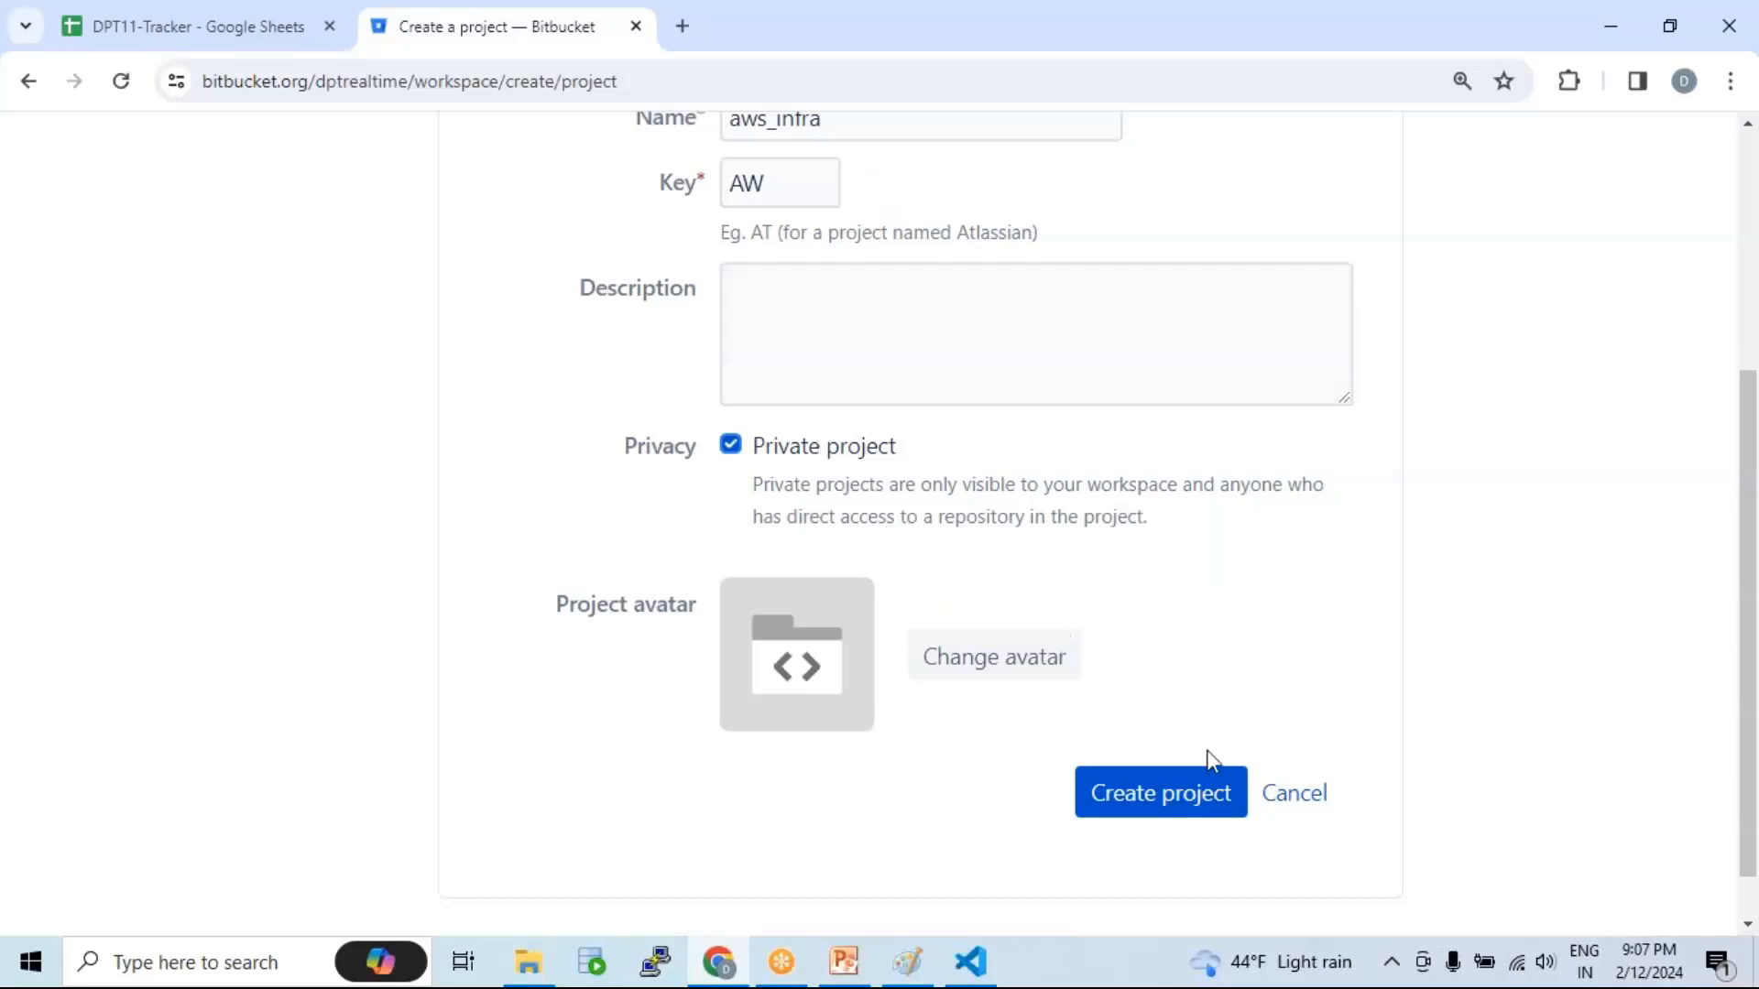
Step: Create the aws_infra project, then start a new repository from the Create menu
click(1186, 800)
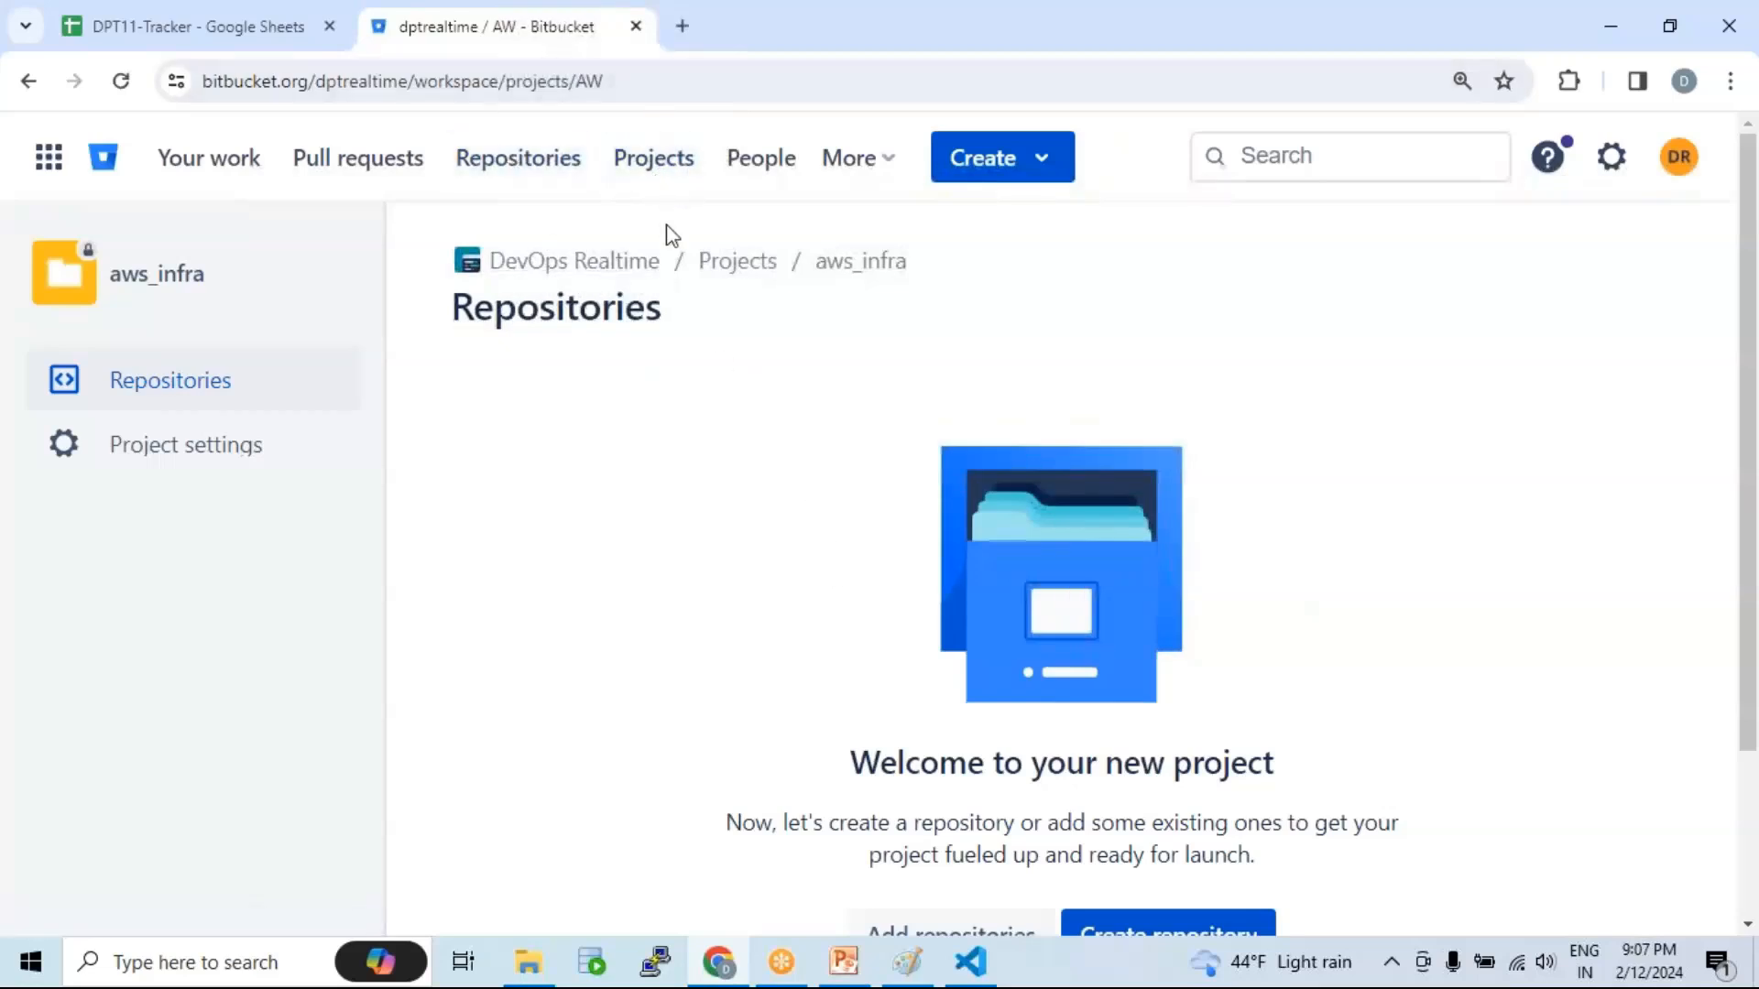
drag(455, 309, 667, 321)
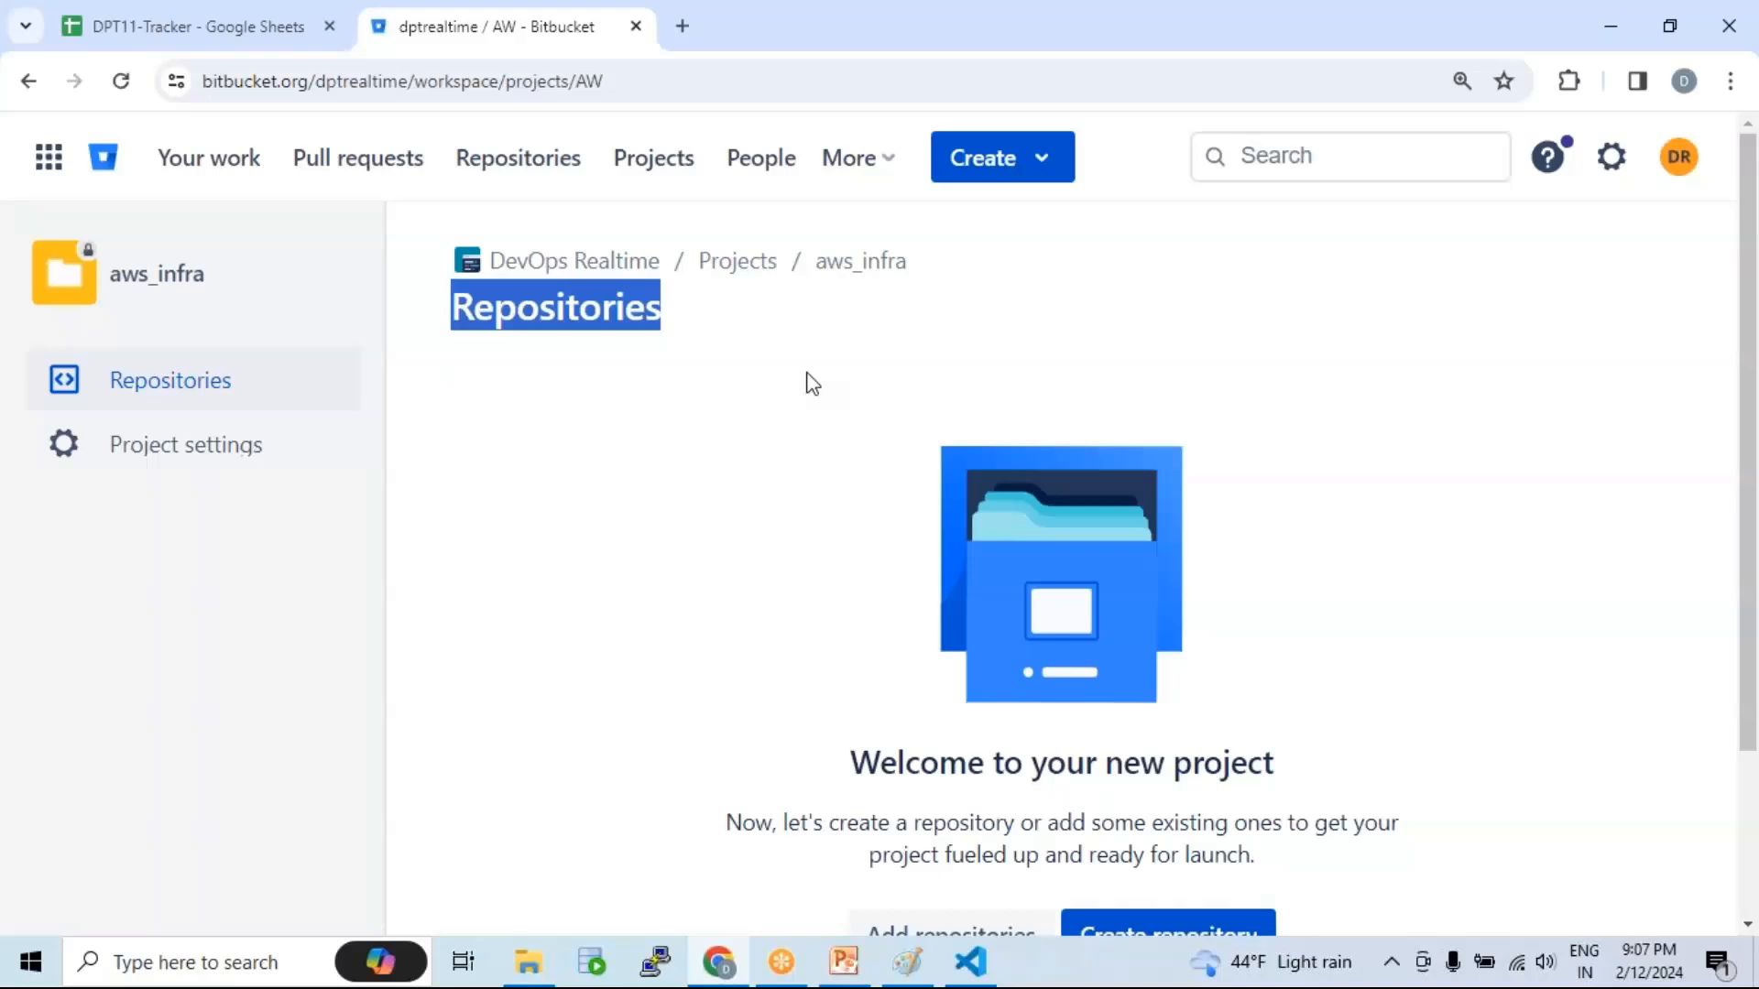
scroll(843, 418, down, 2)
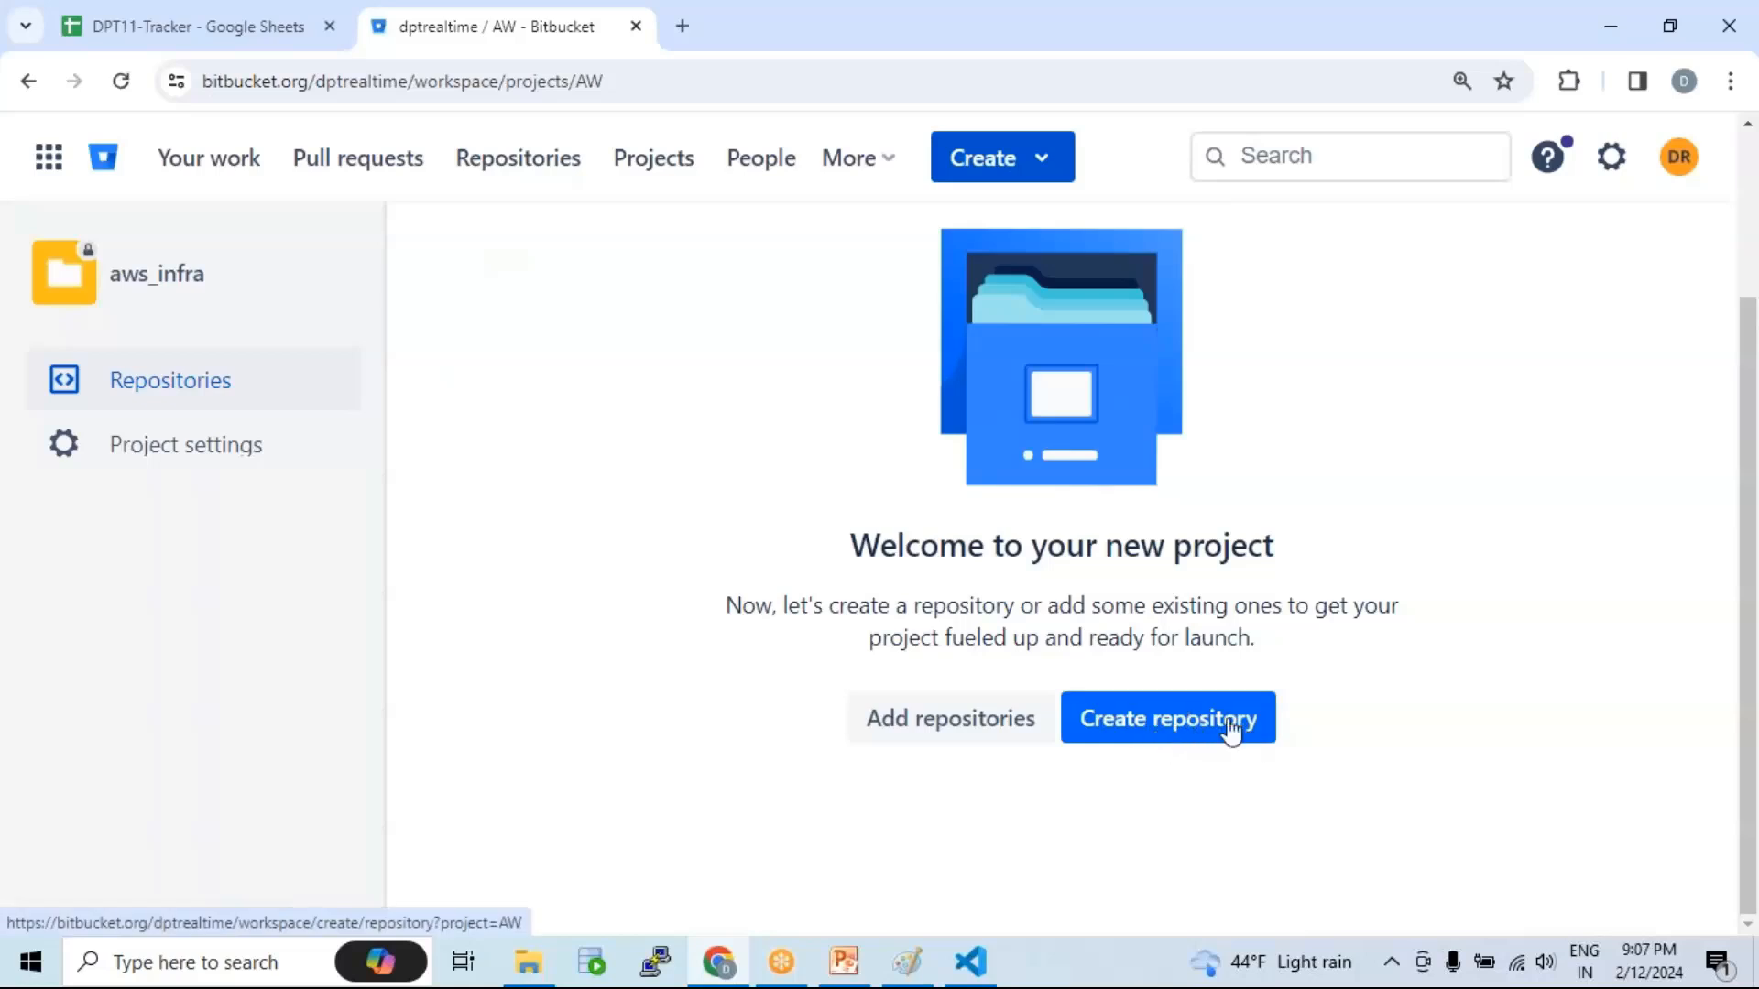
scroll(1213, 696, up, 2)
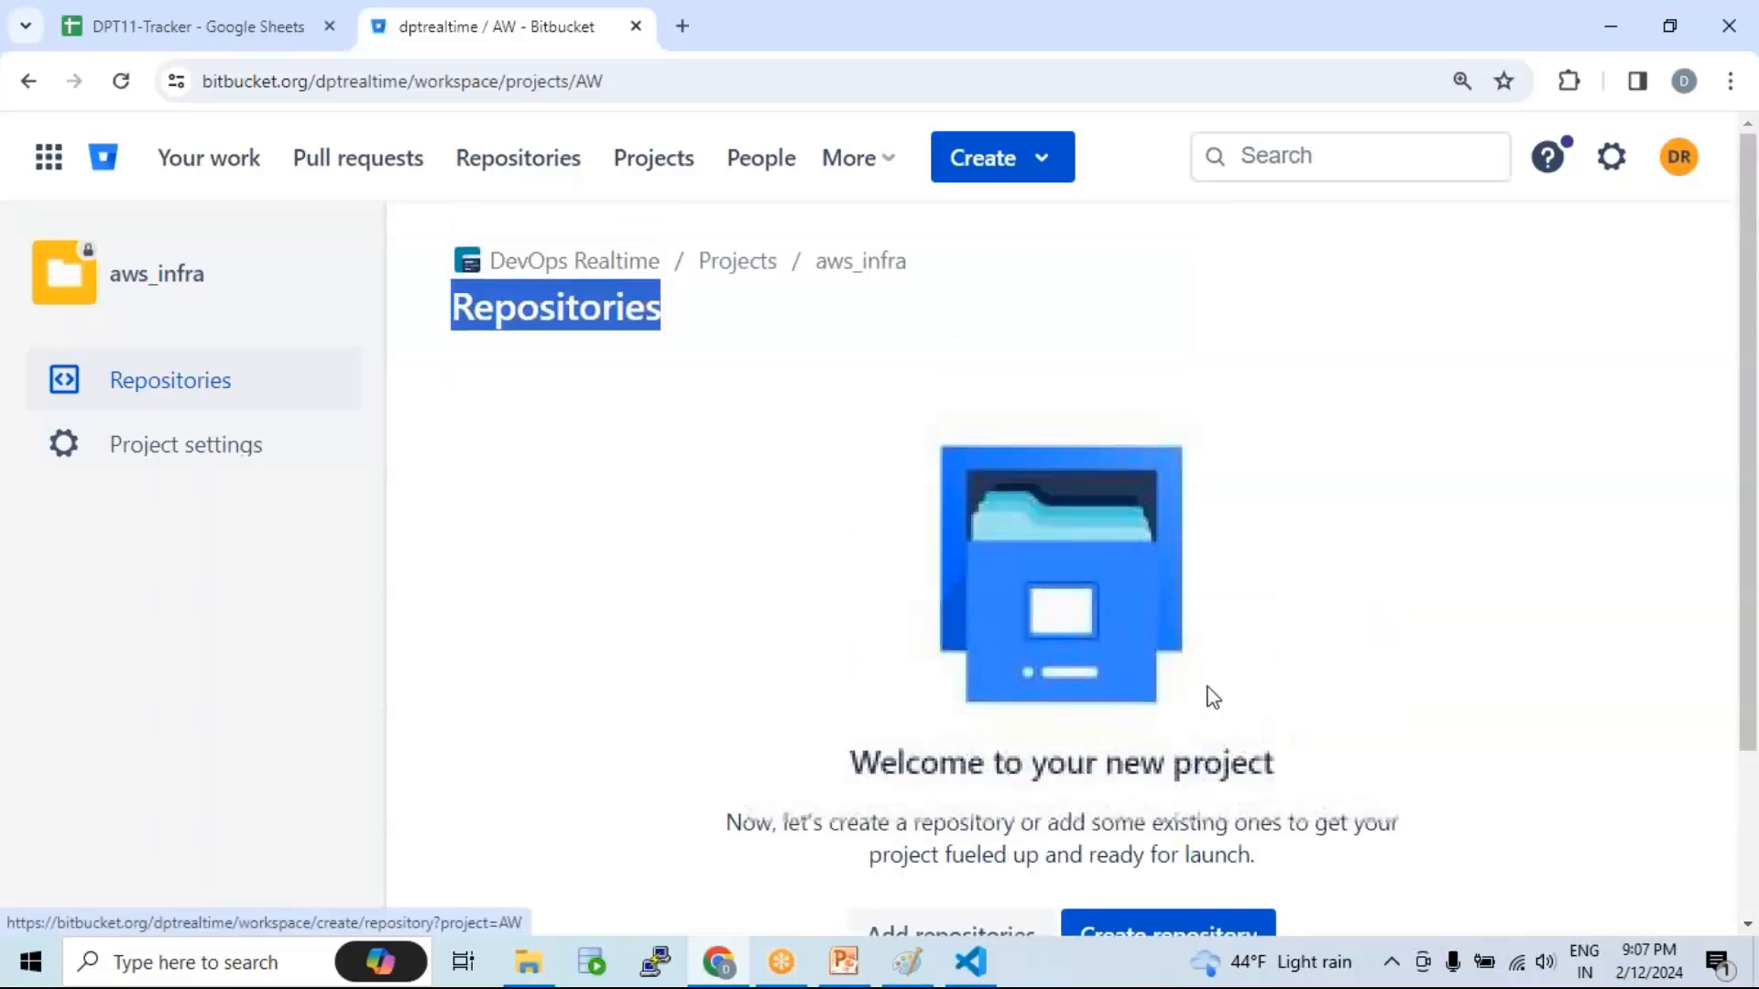
click(1044, 165)
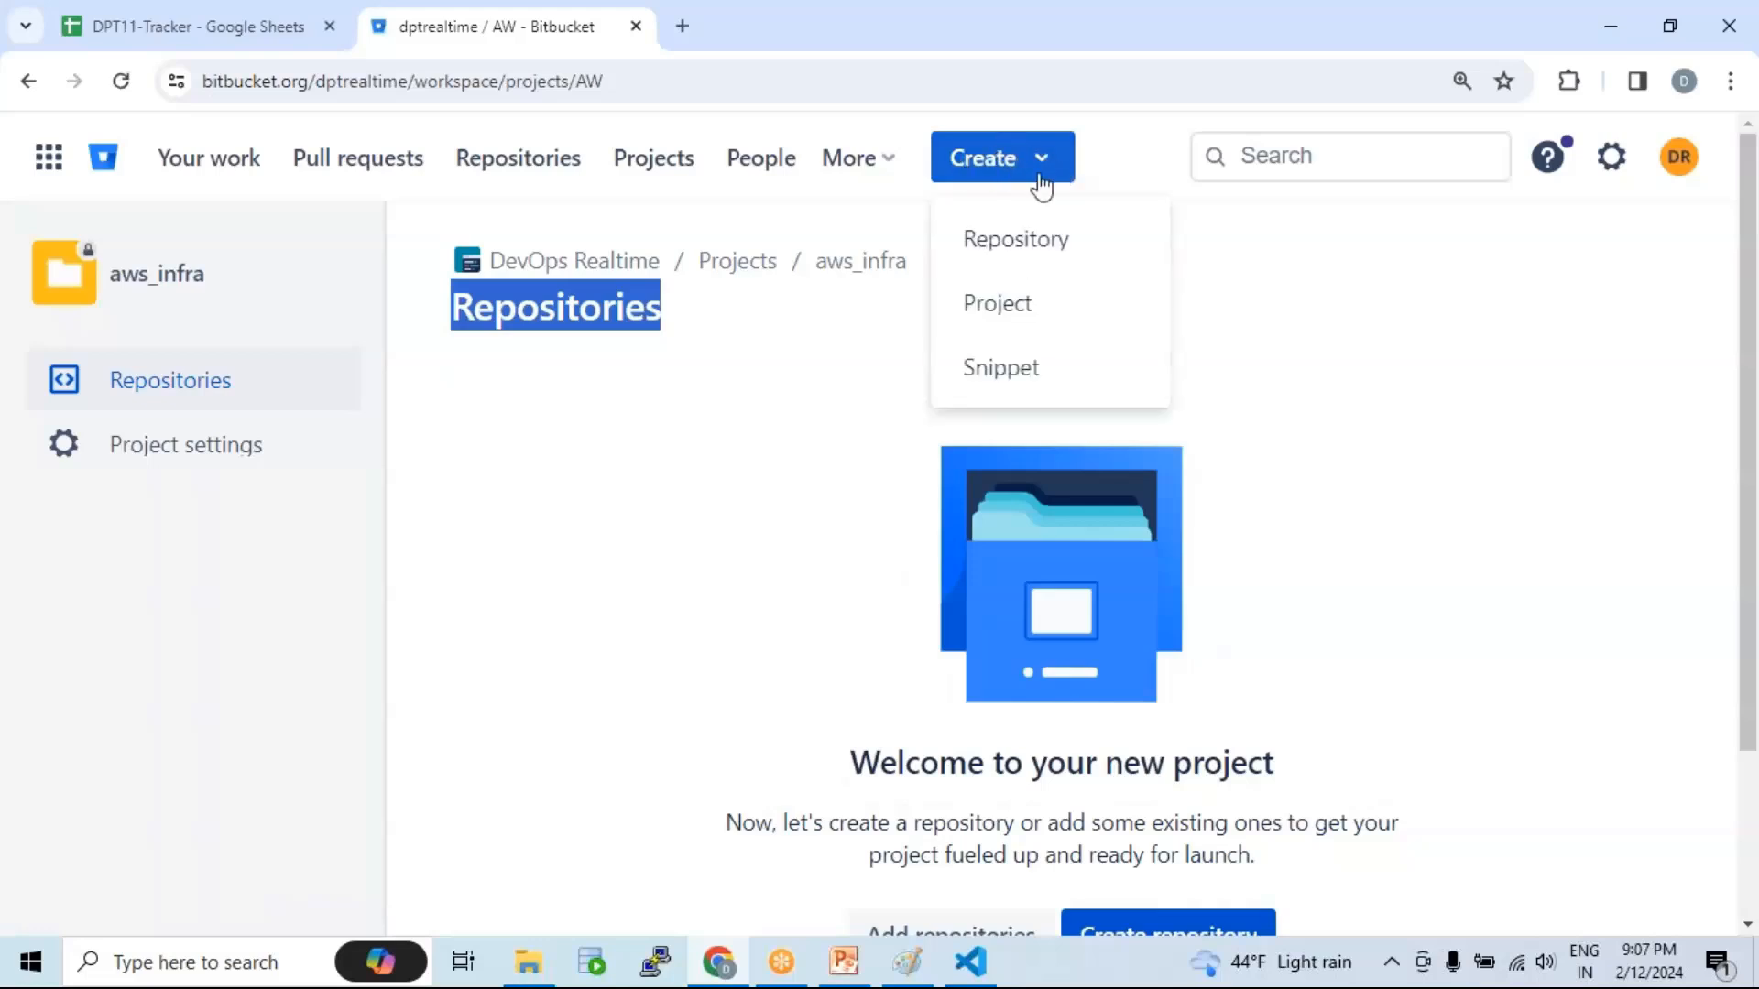
click(1027, 247)
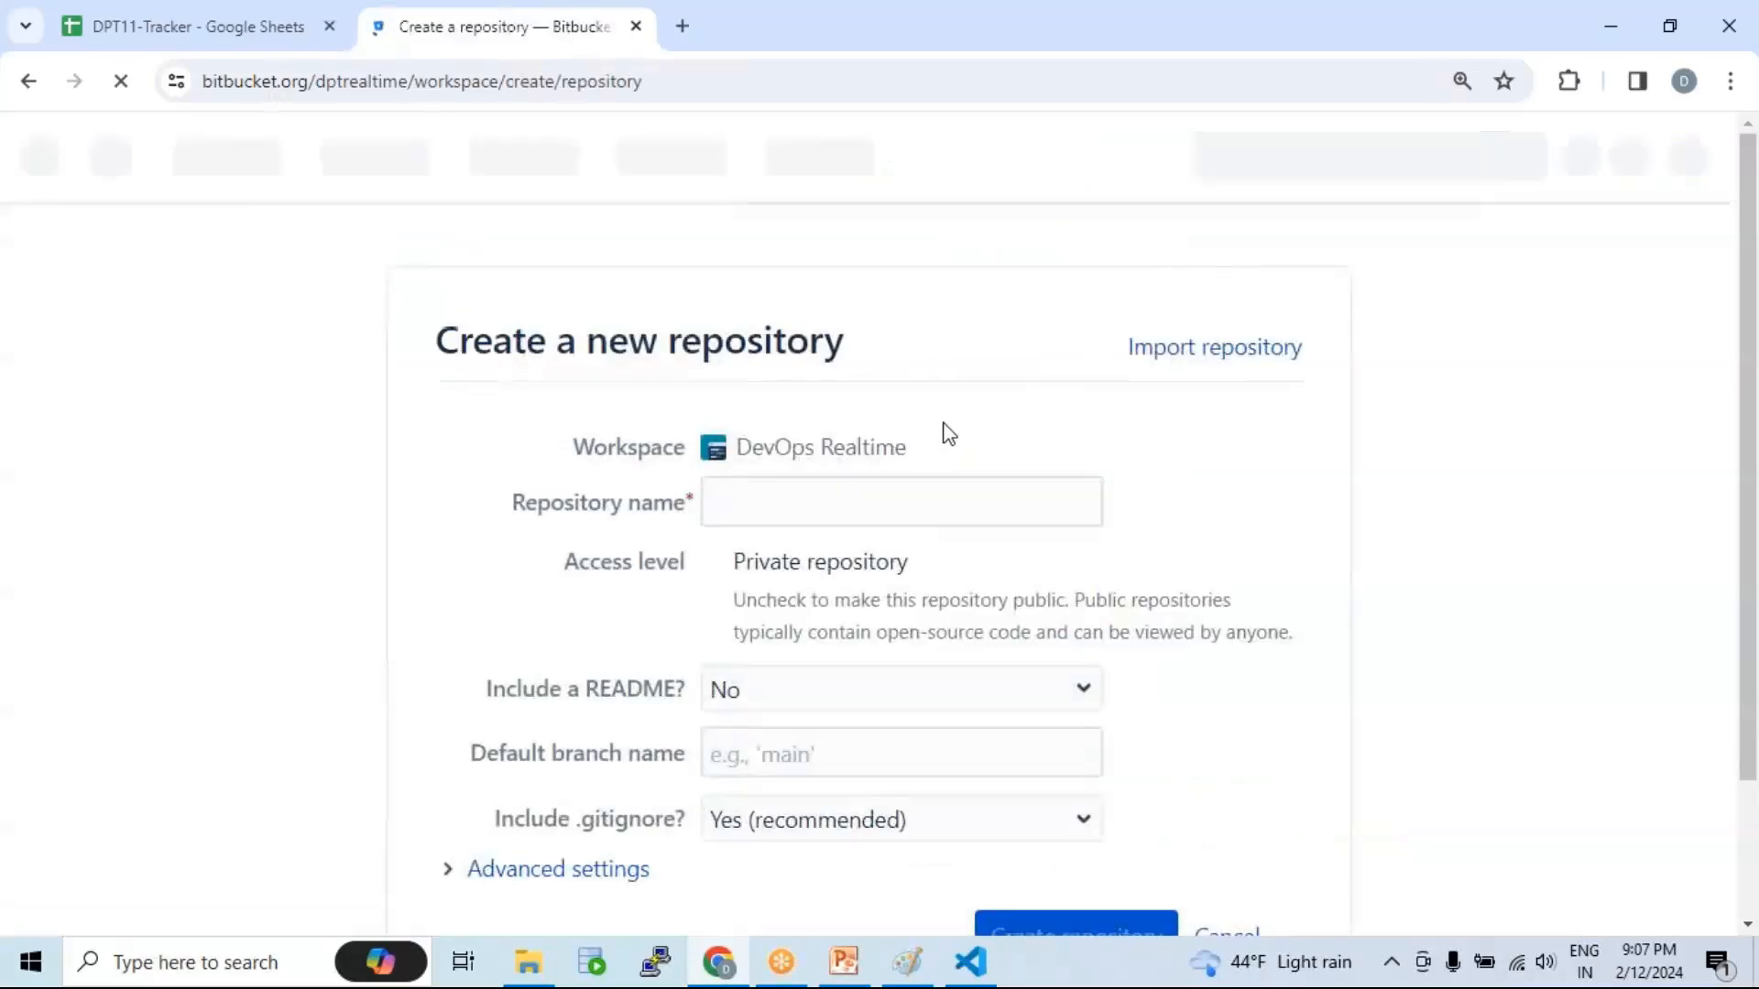
Step: Assign the new repository to the aws_infra project
scroll(944, 425, down, 1)
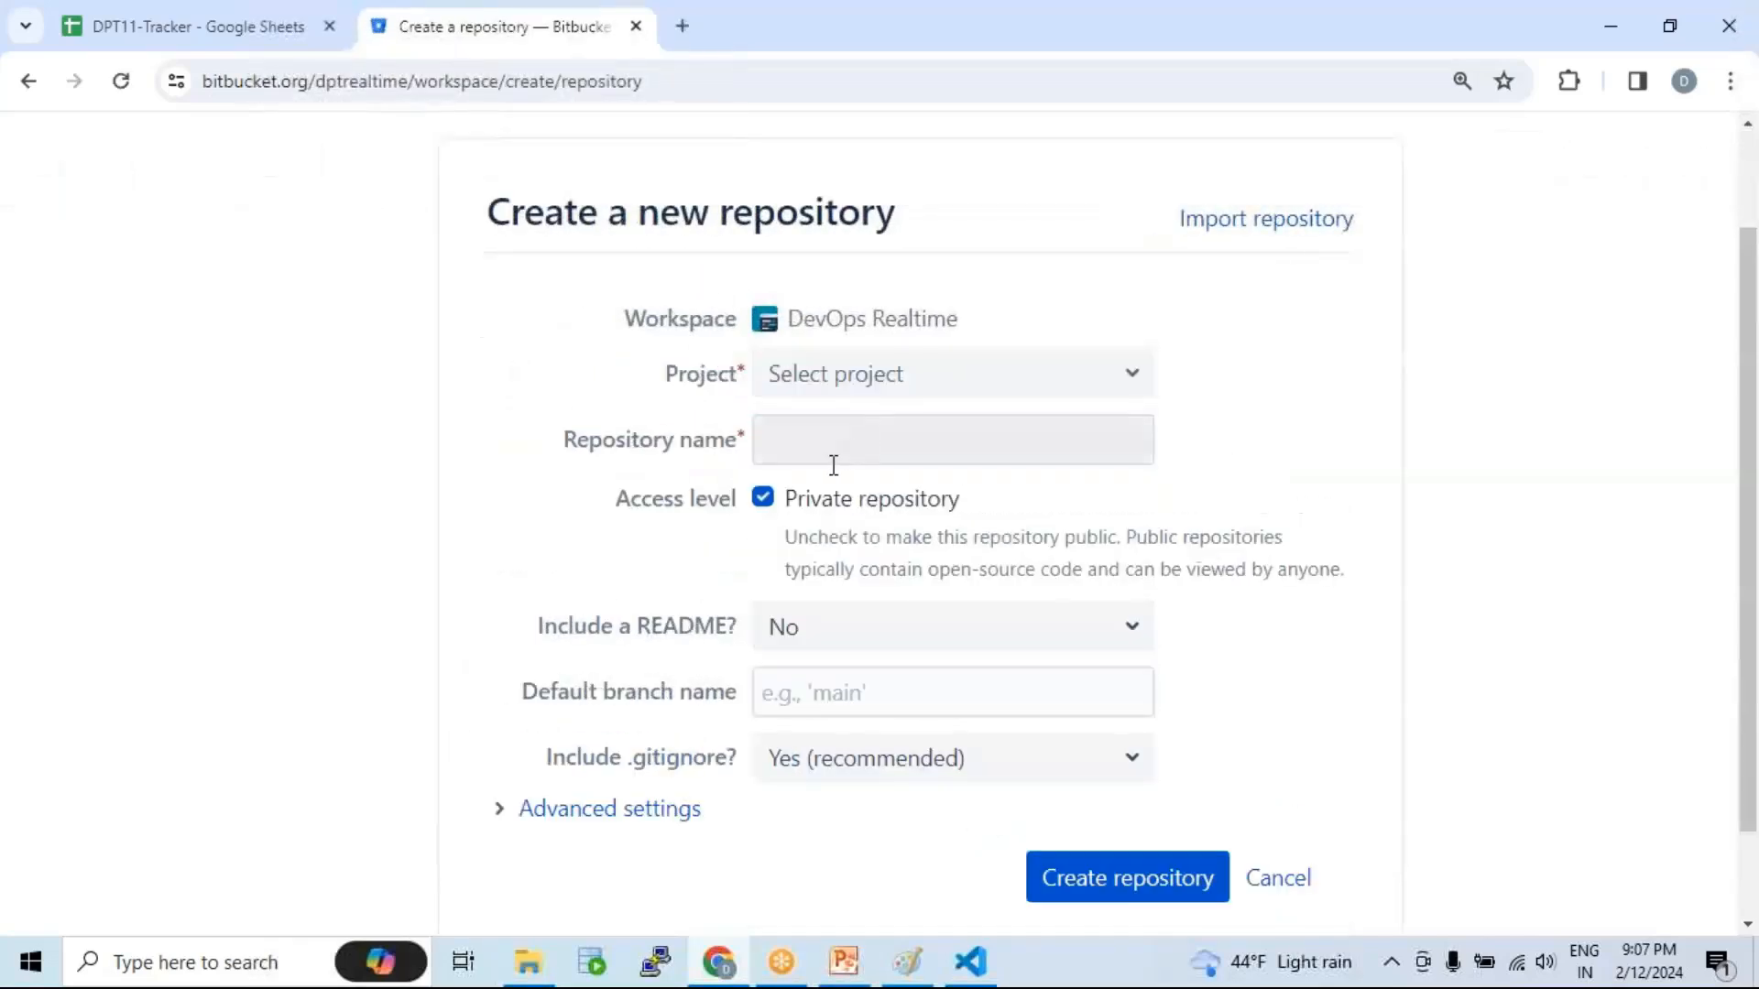
click(979, 391)
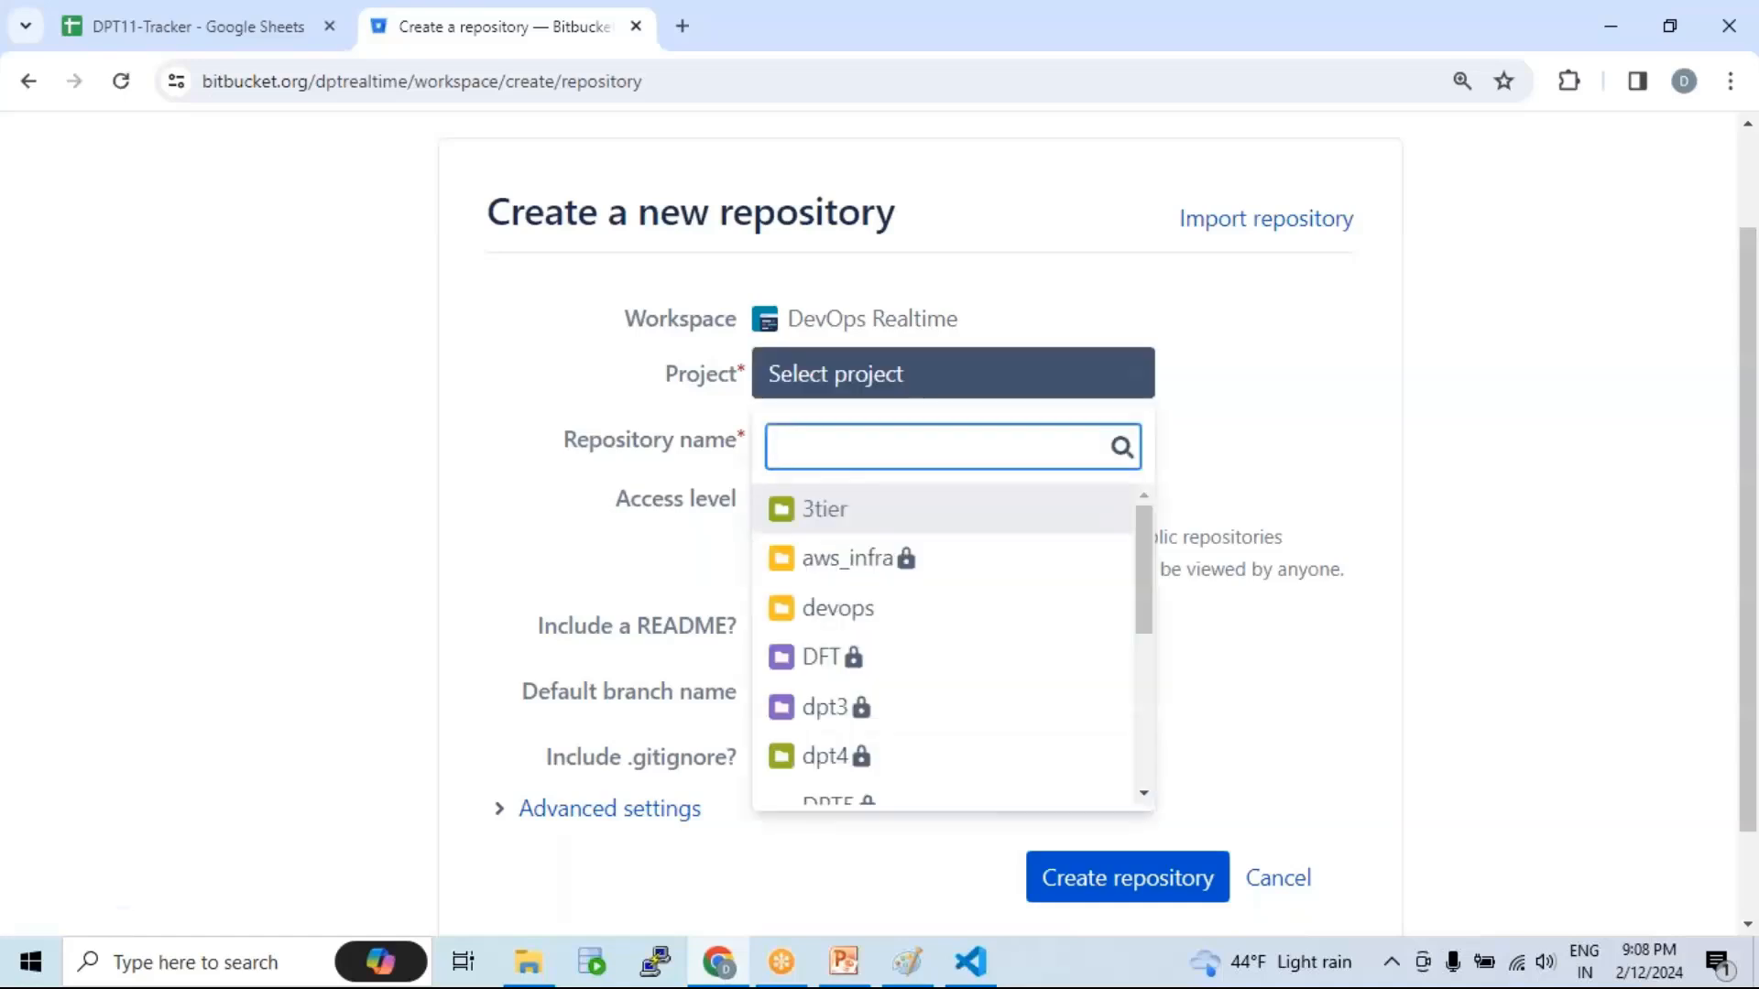
click(866, 564)
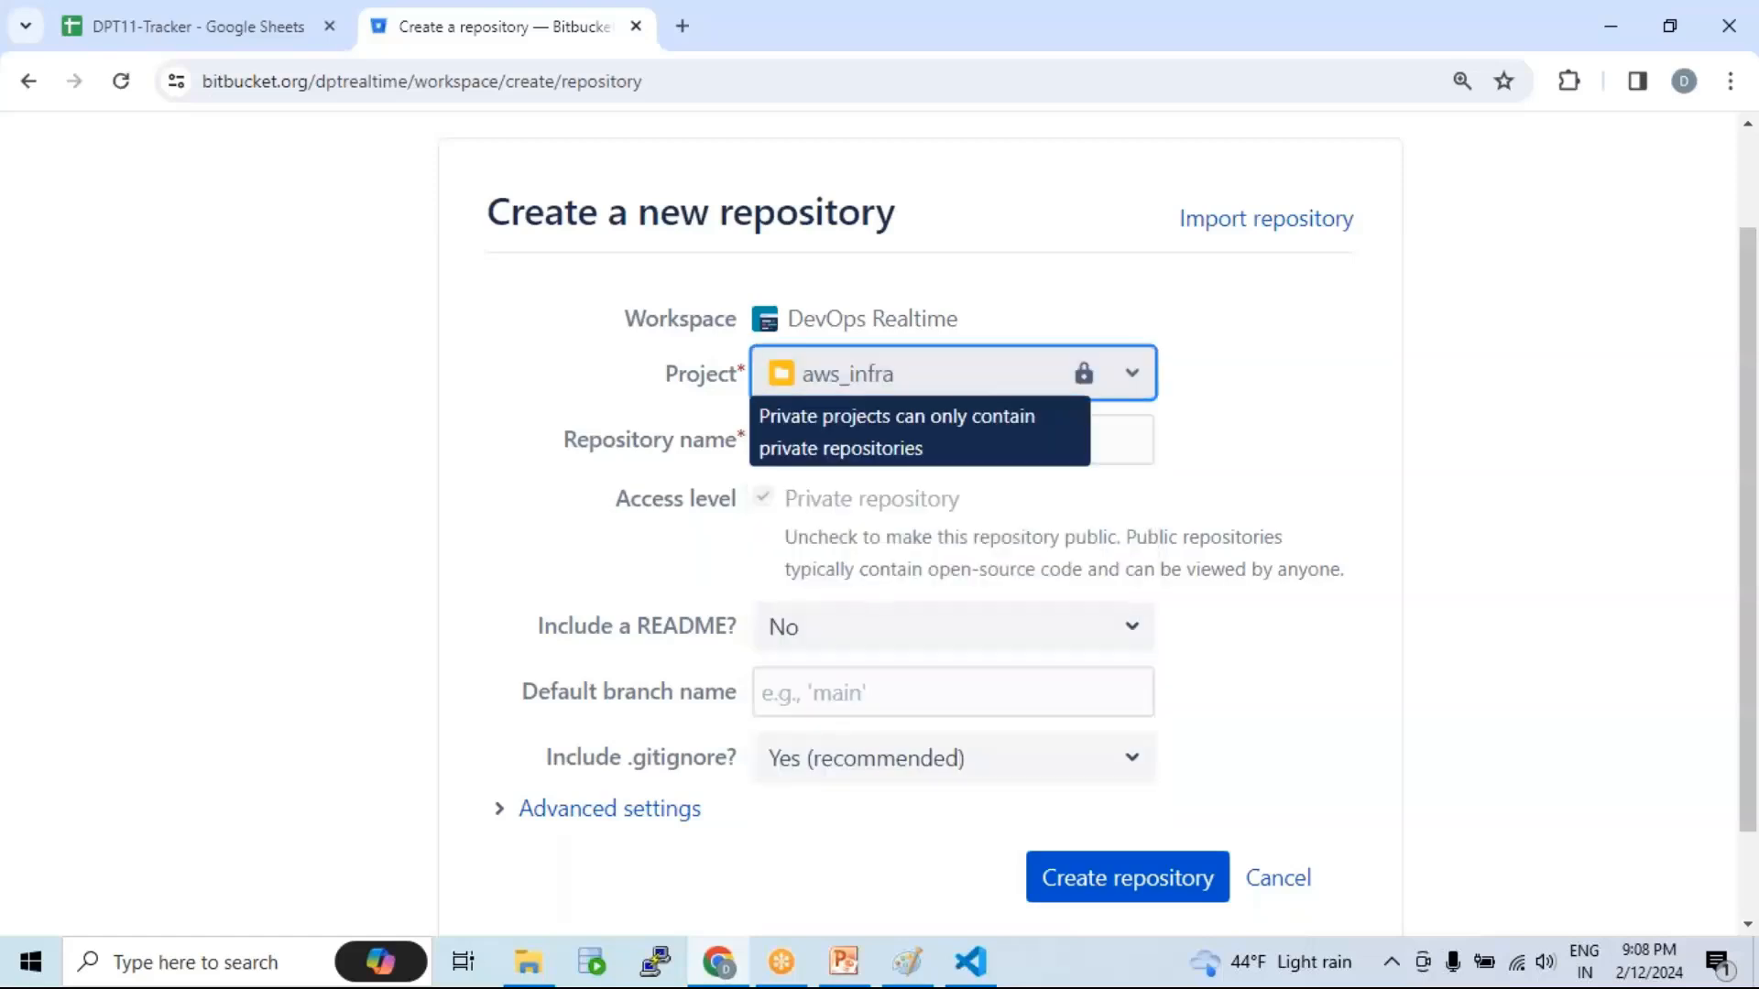
Step: Enter vpc_repo as the repository name
click(785, 443)
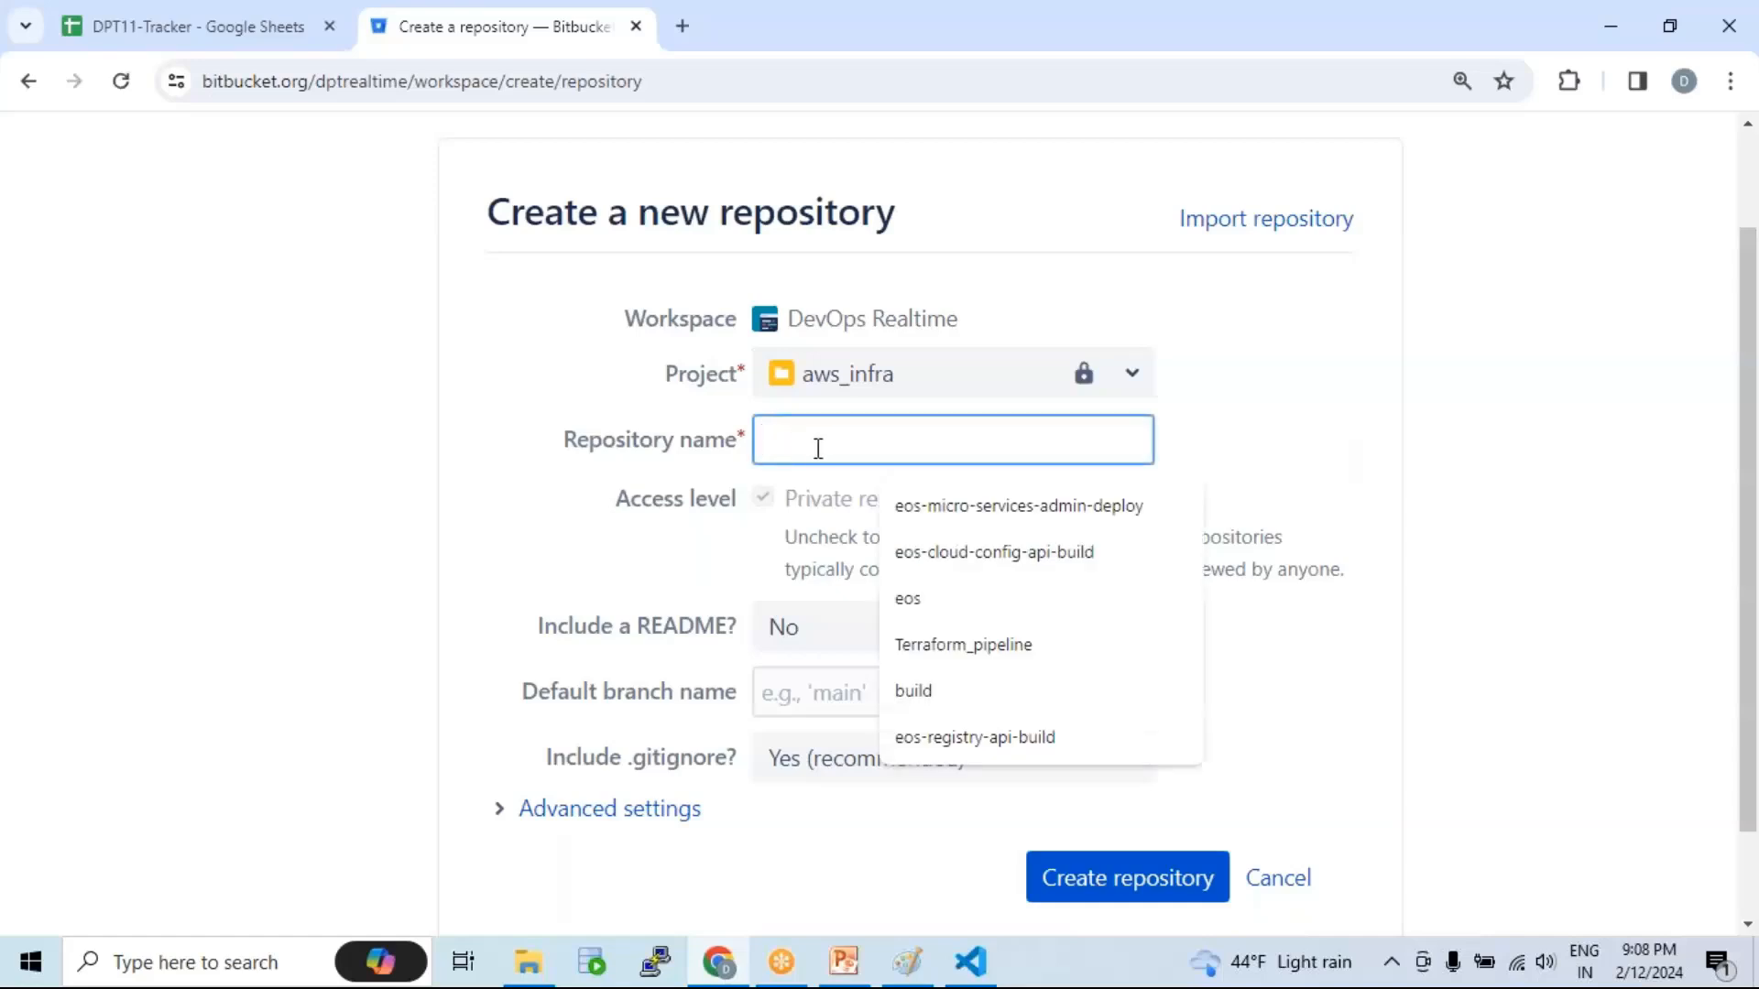
text(vpc)
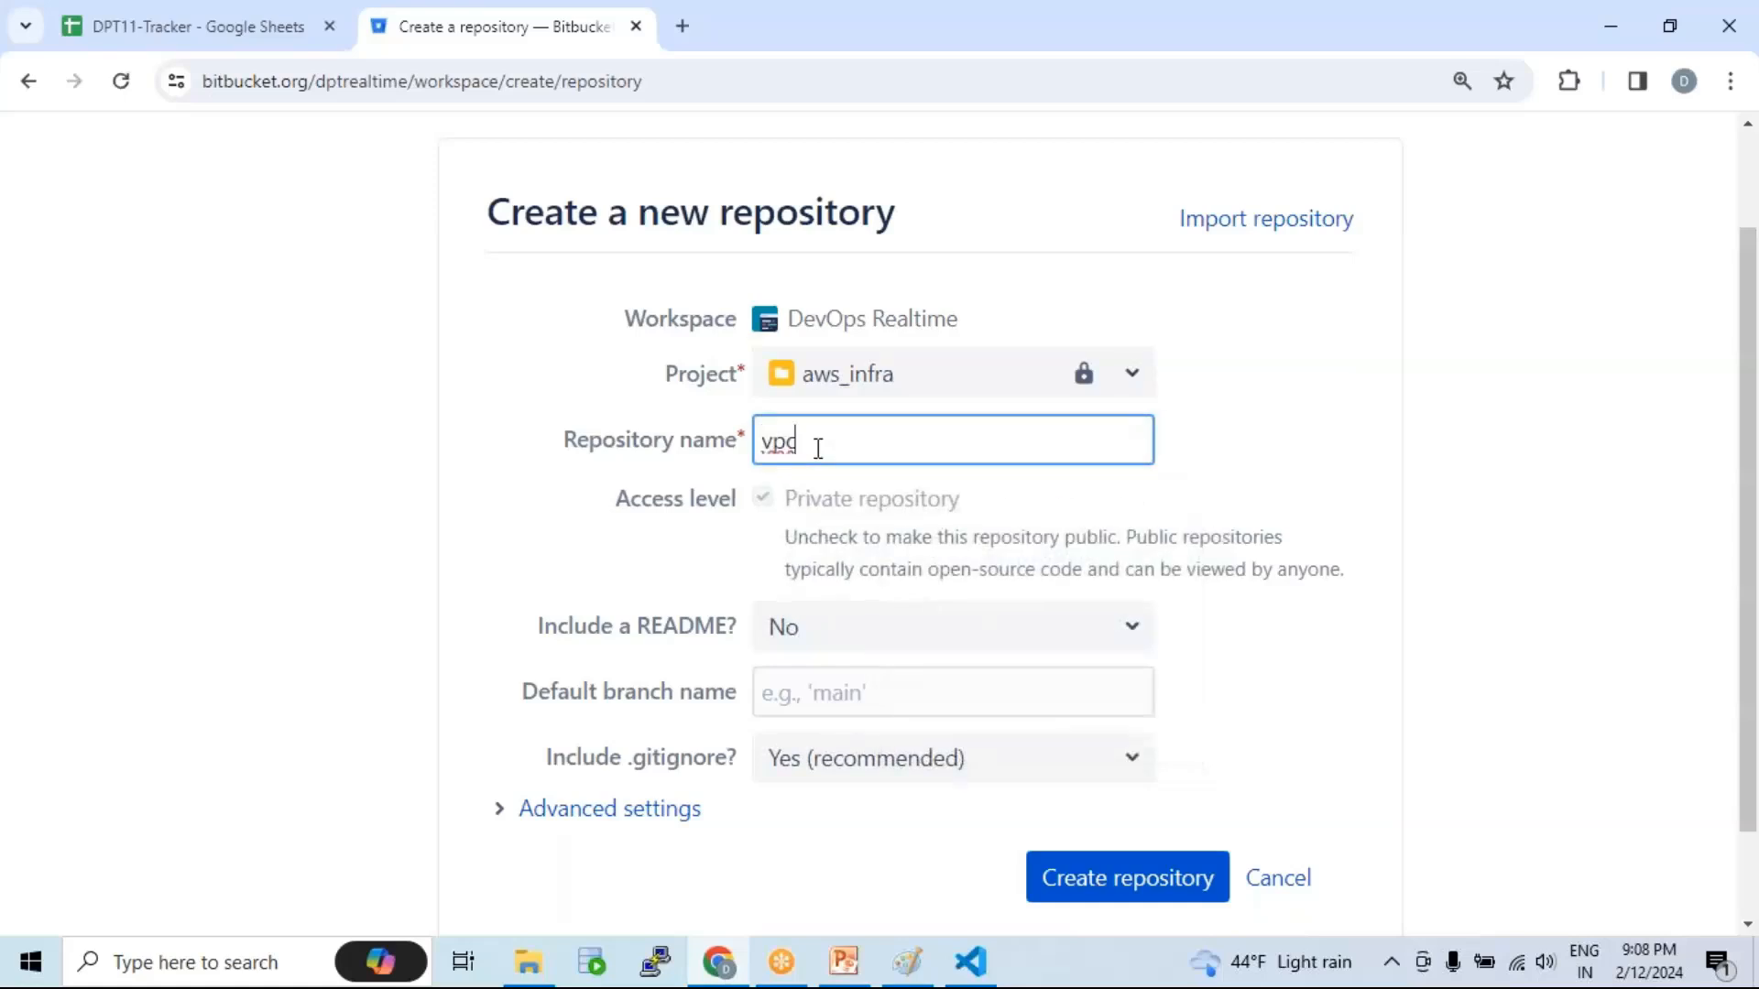
text(_repo)
click(1489, 485)
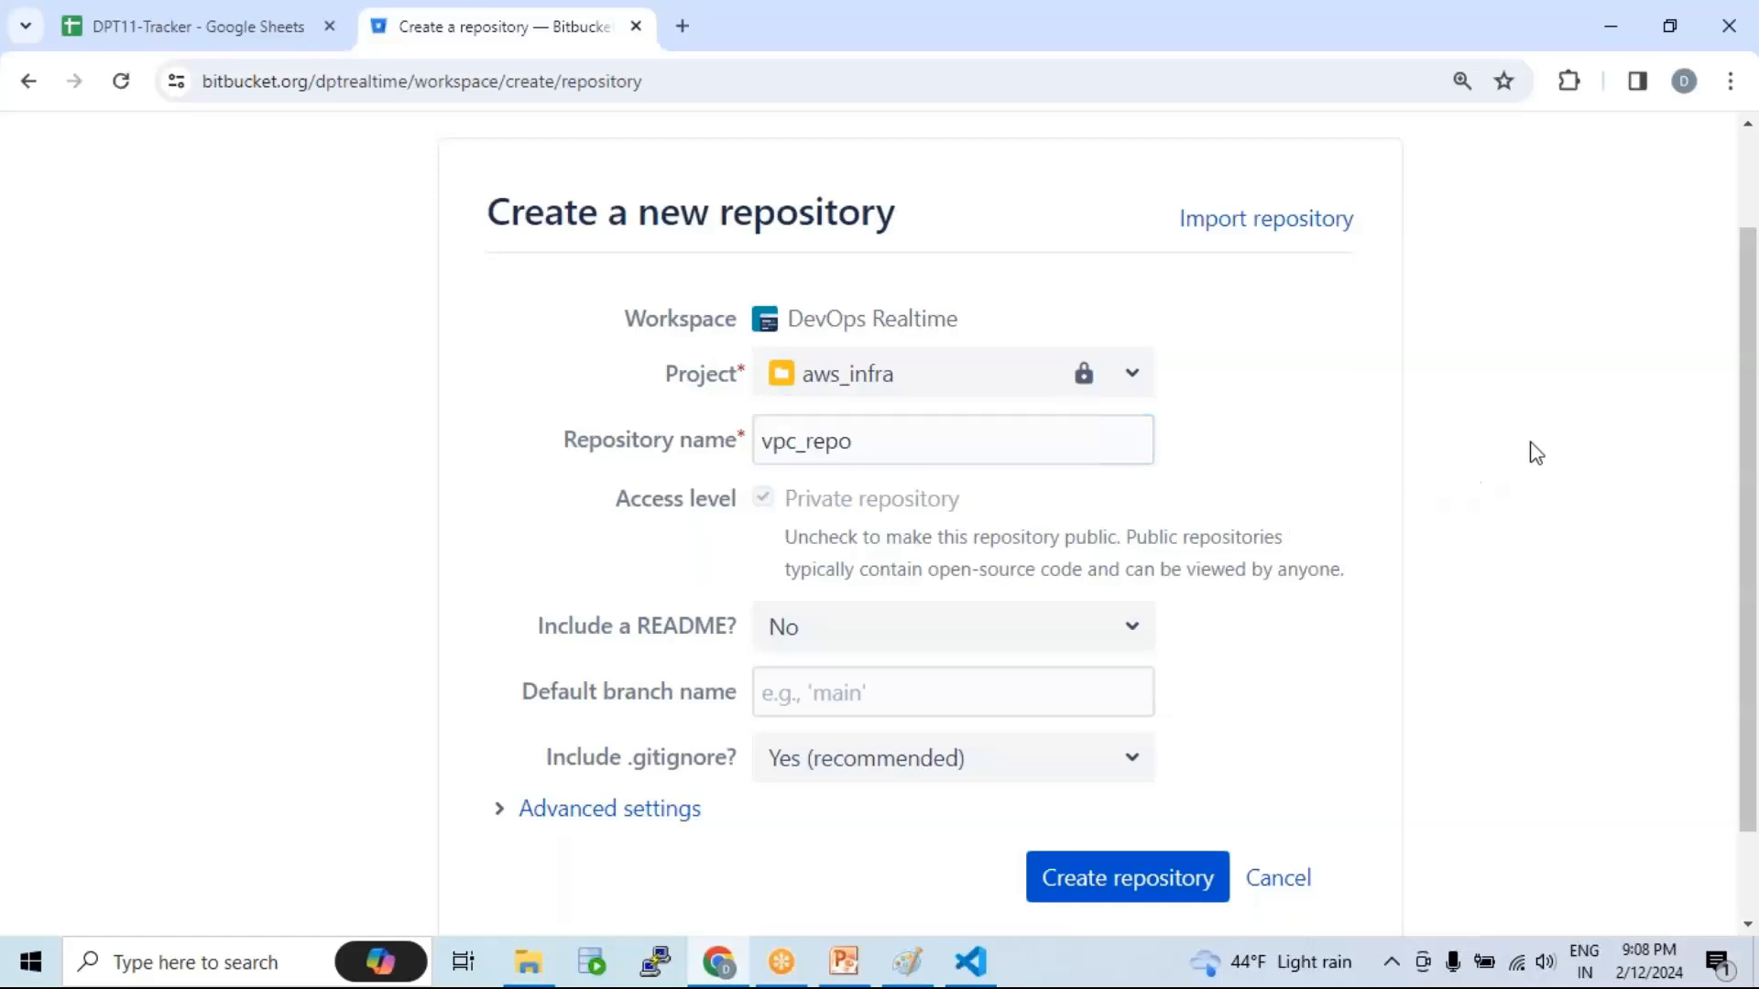
double_click(846, 441)
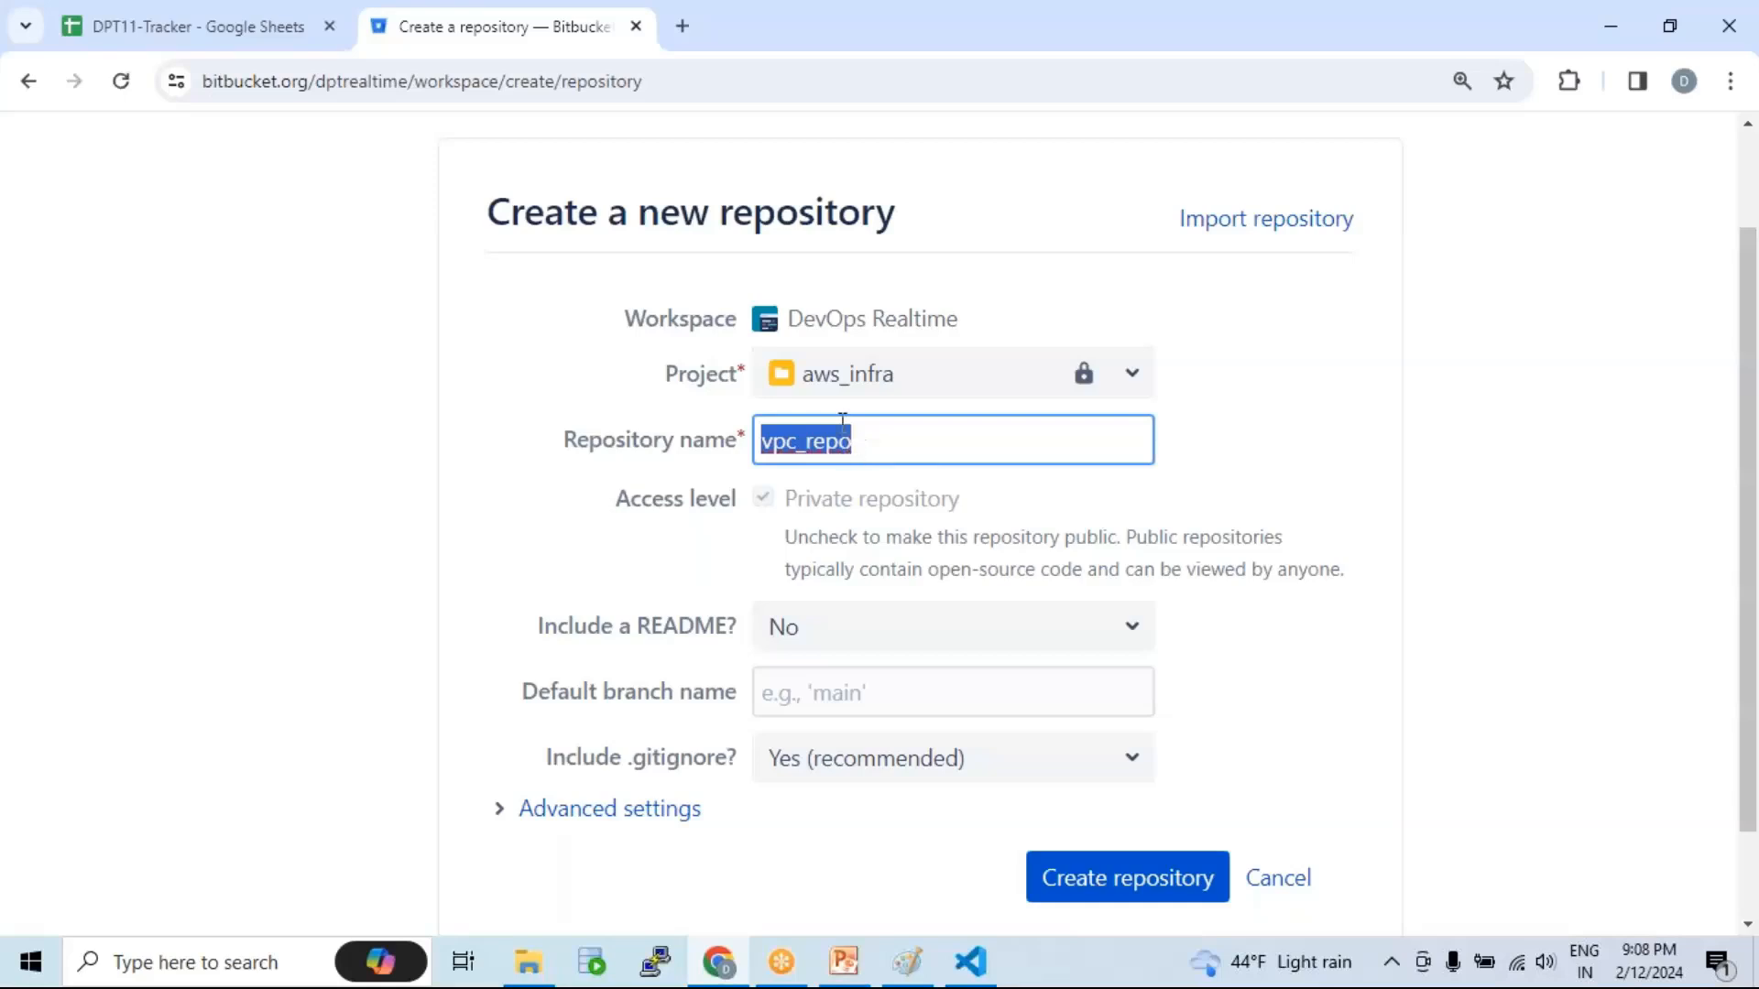
mouse_move(811, 507)
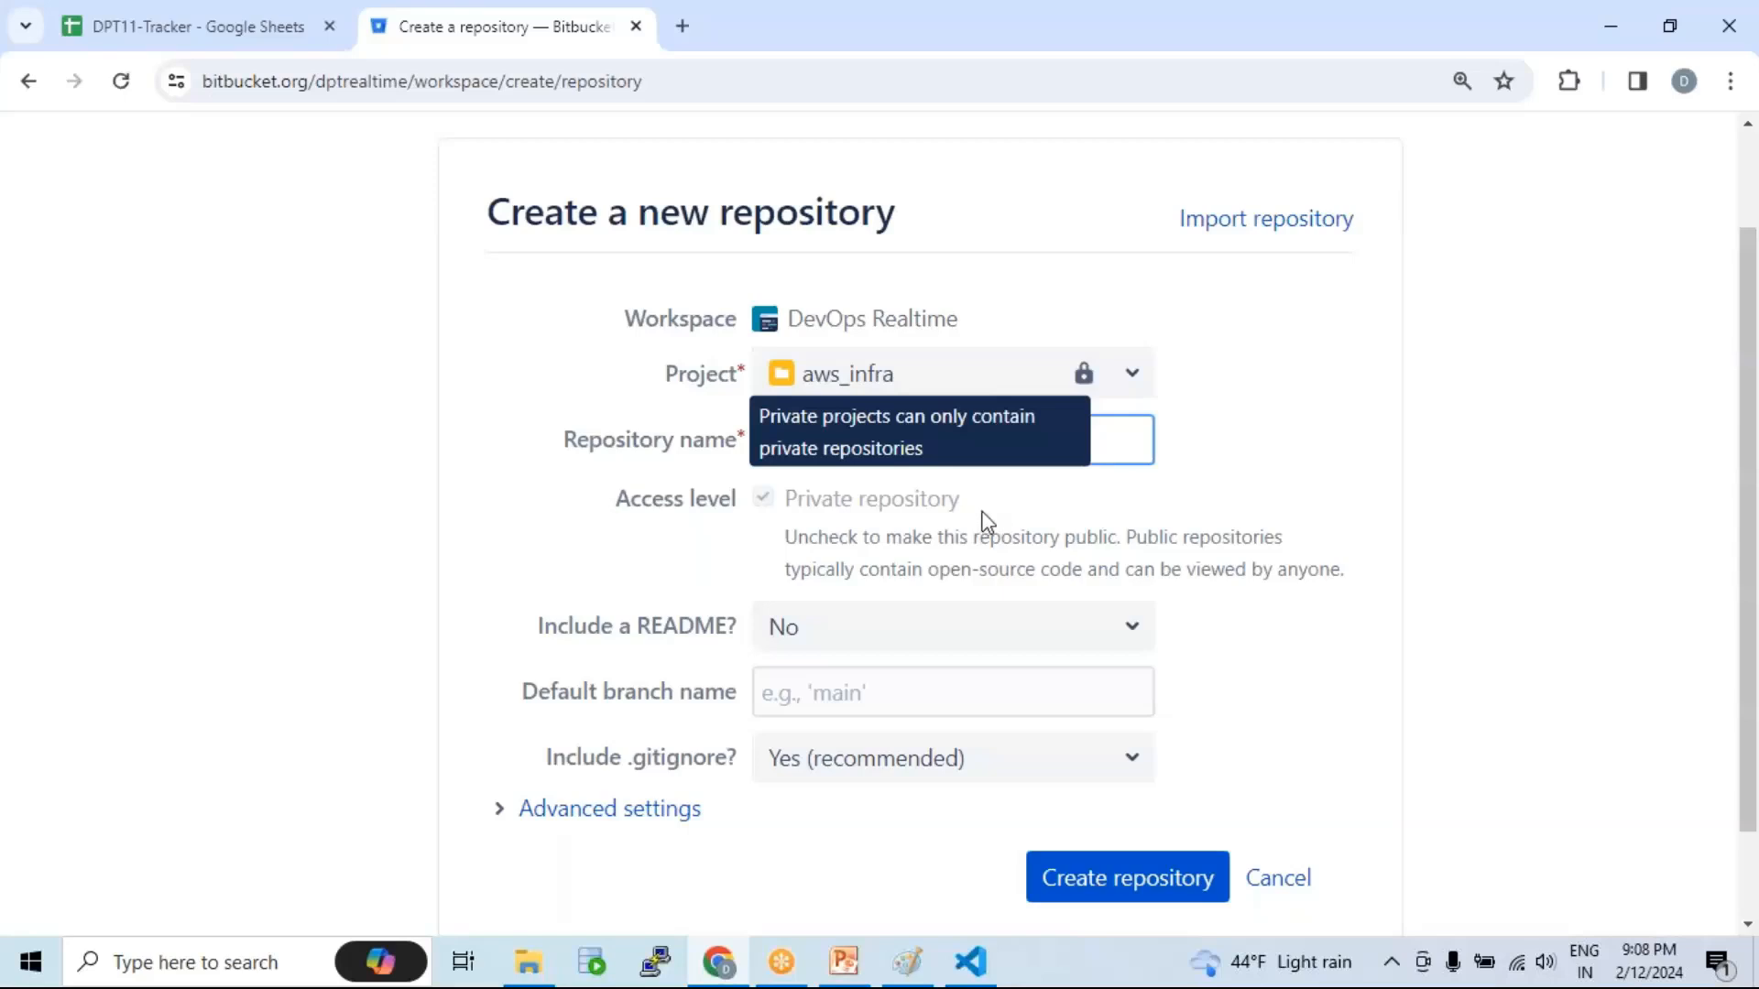
double_click(825, 436)
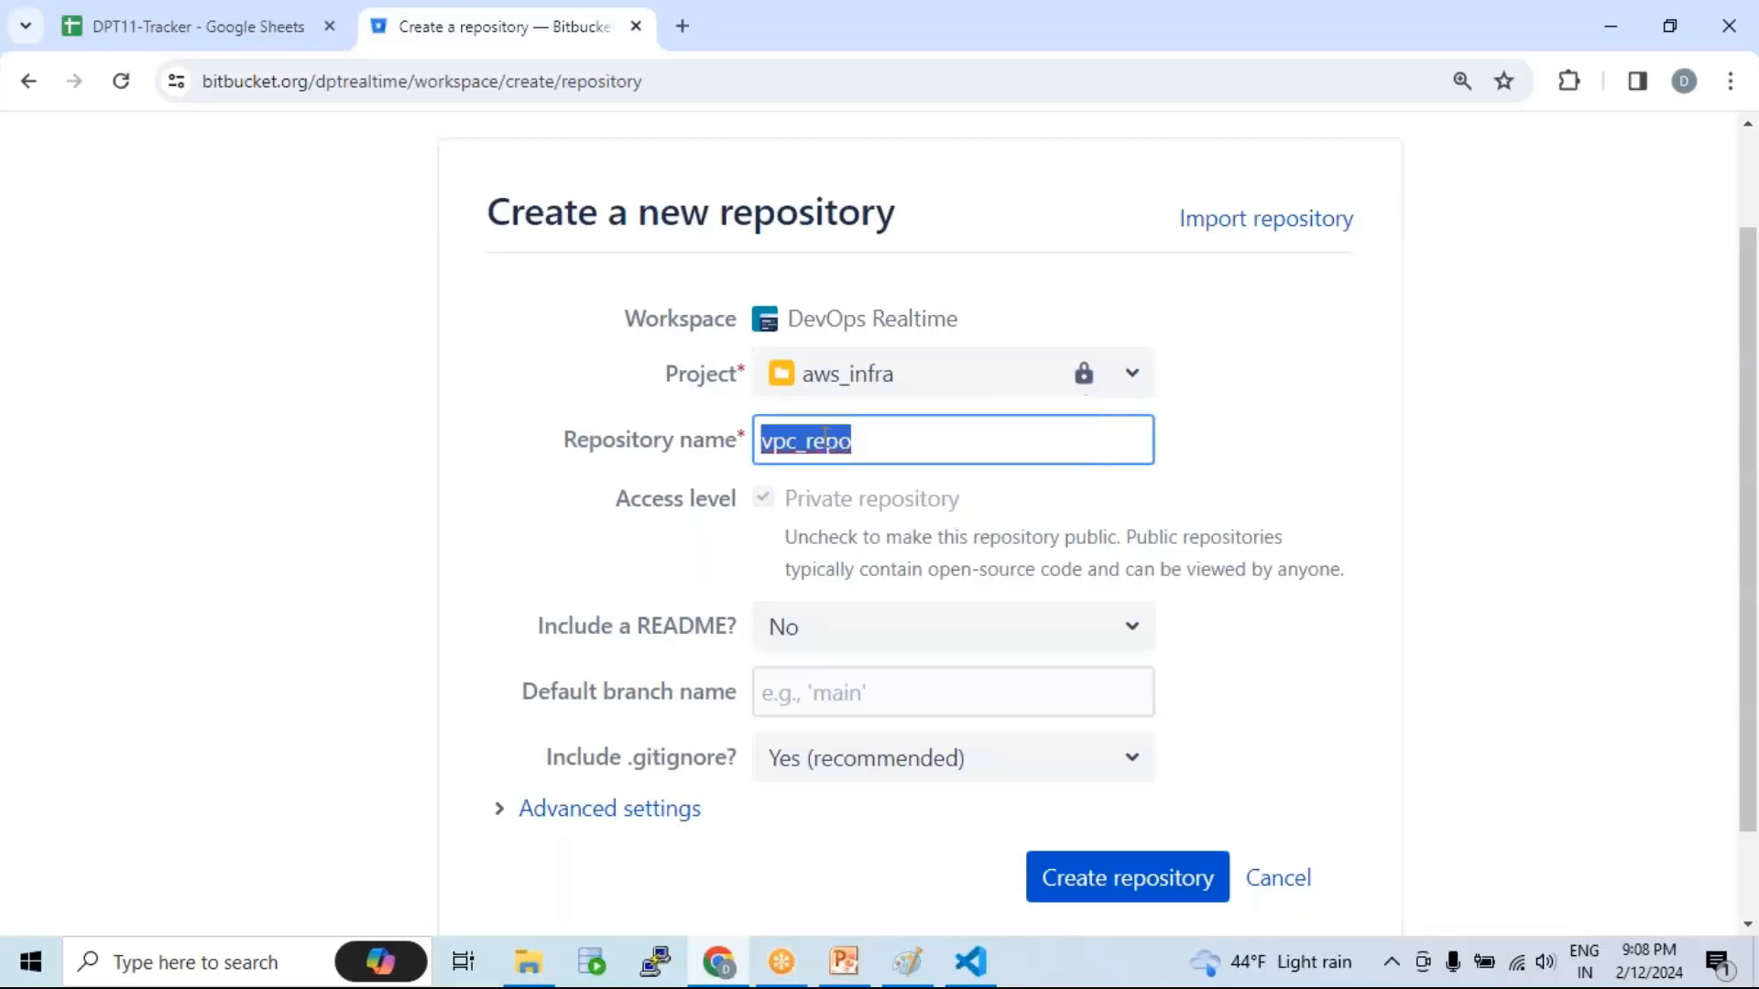
click(887, 445)
drag(894, 445, 746, 441)
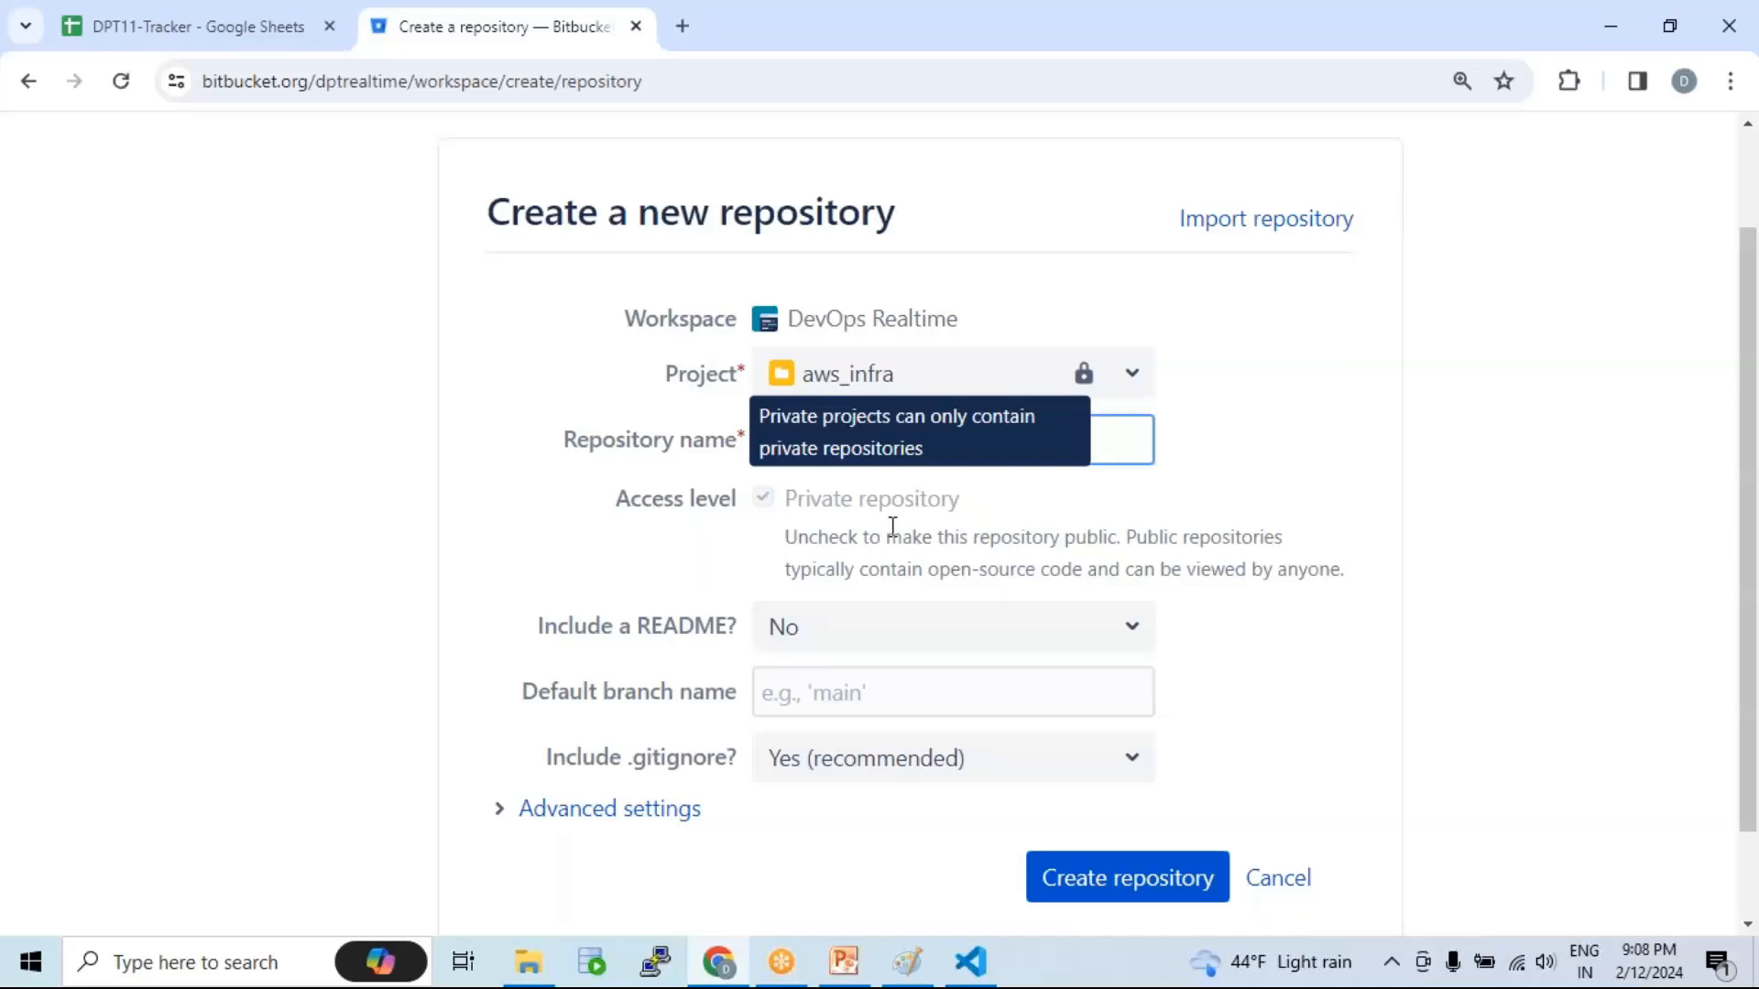
scroll(891, 527, down, 1)
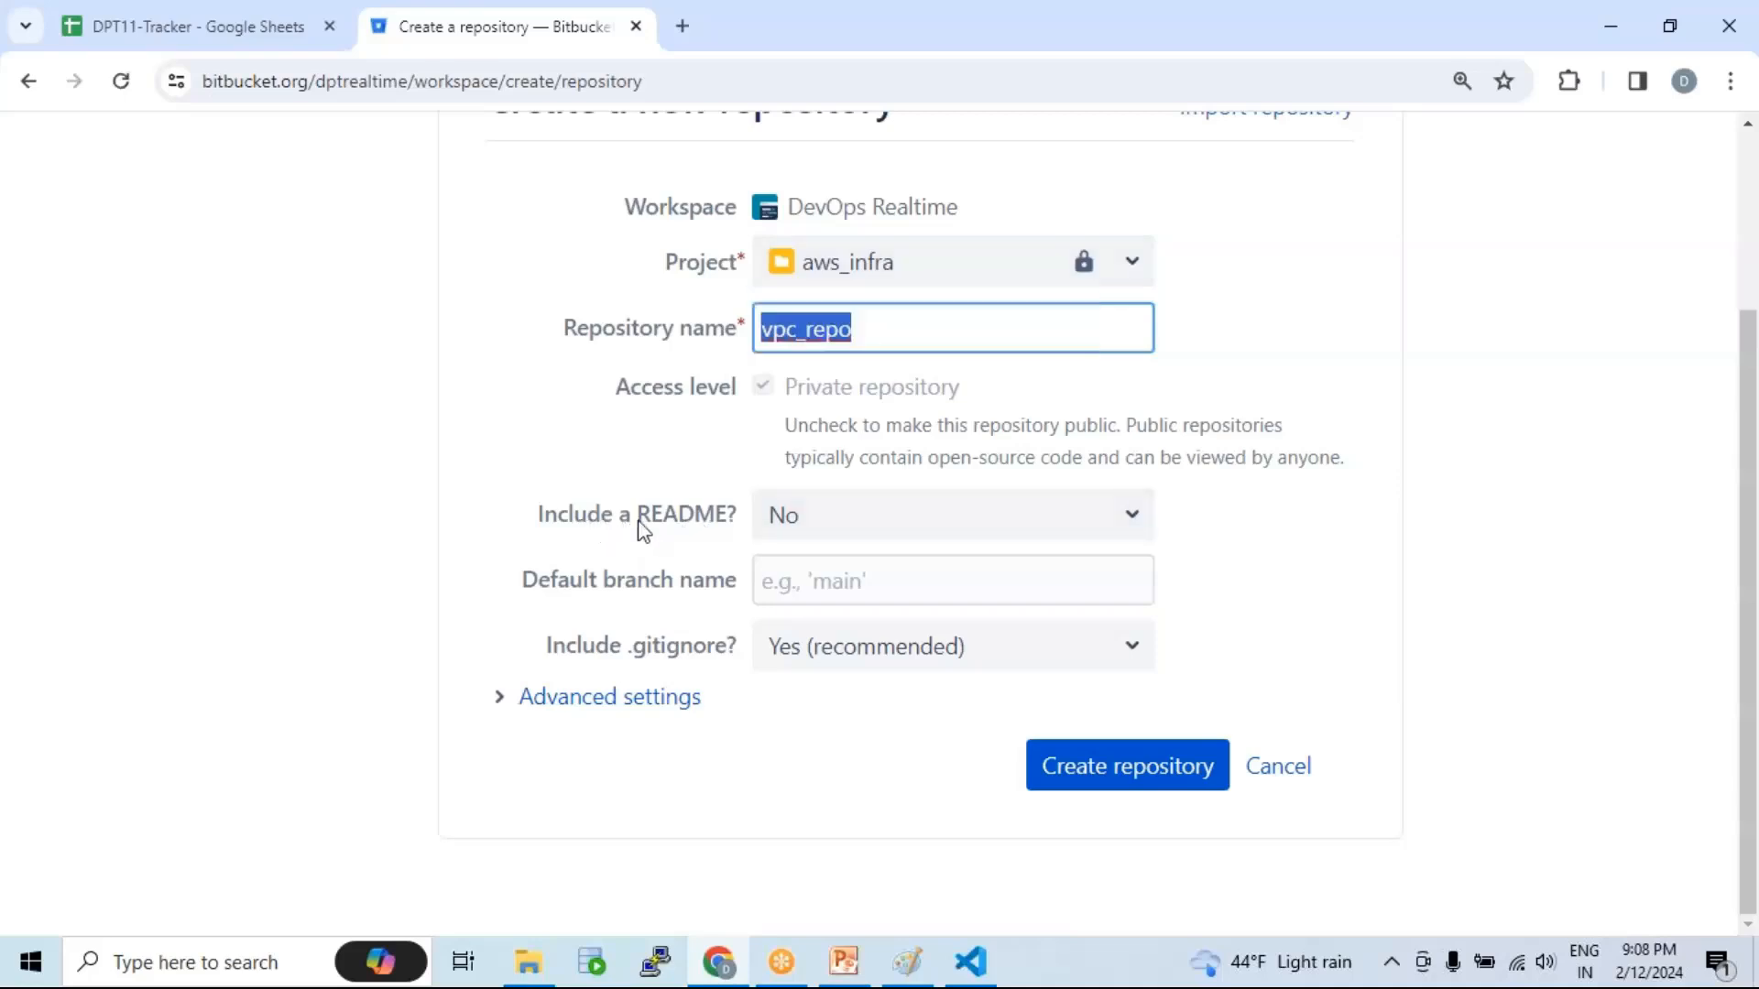
Step: Set Include a README to 'Yes, with a template', keeping .gitignore at 'Yes (recommended)'
click(887, 530)
click(847, 635)
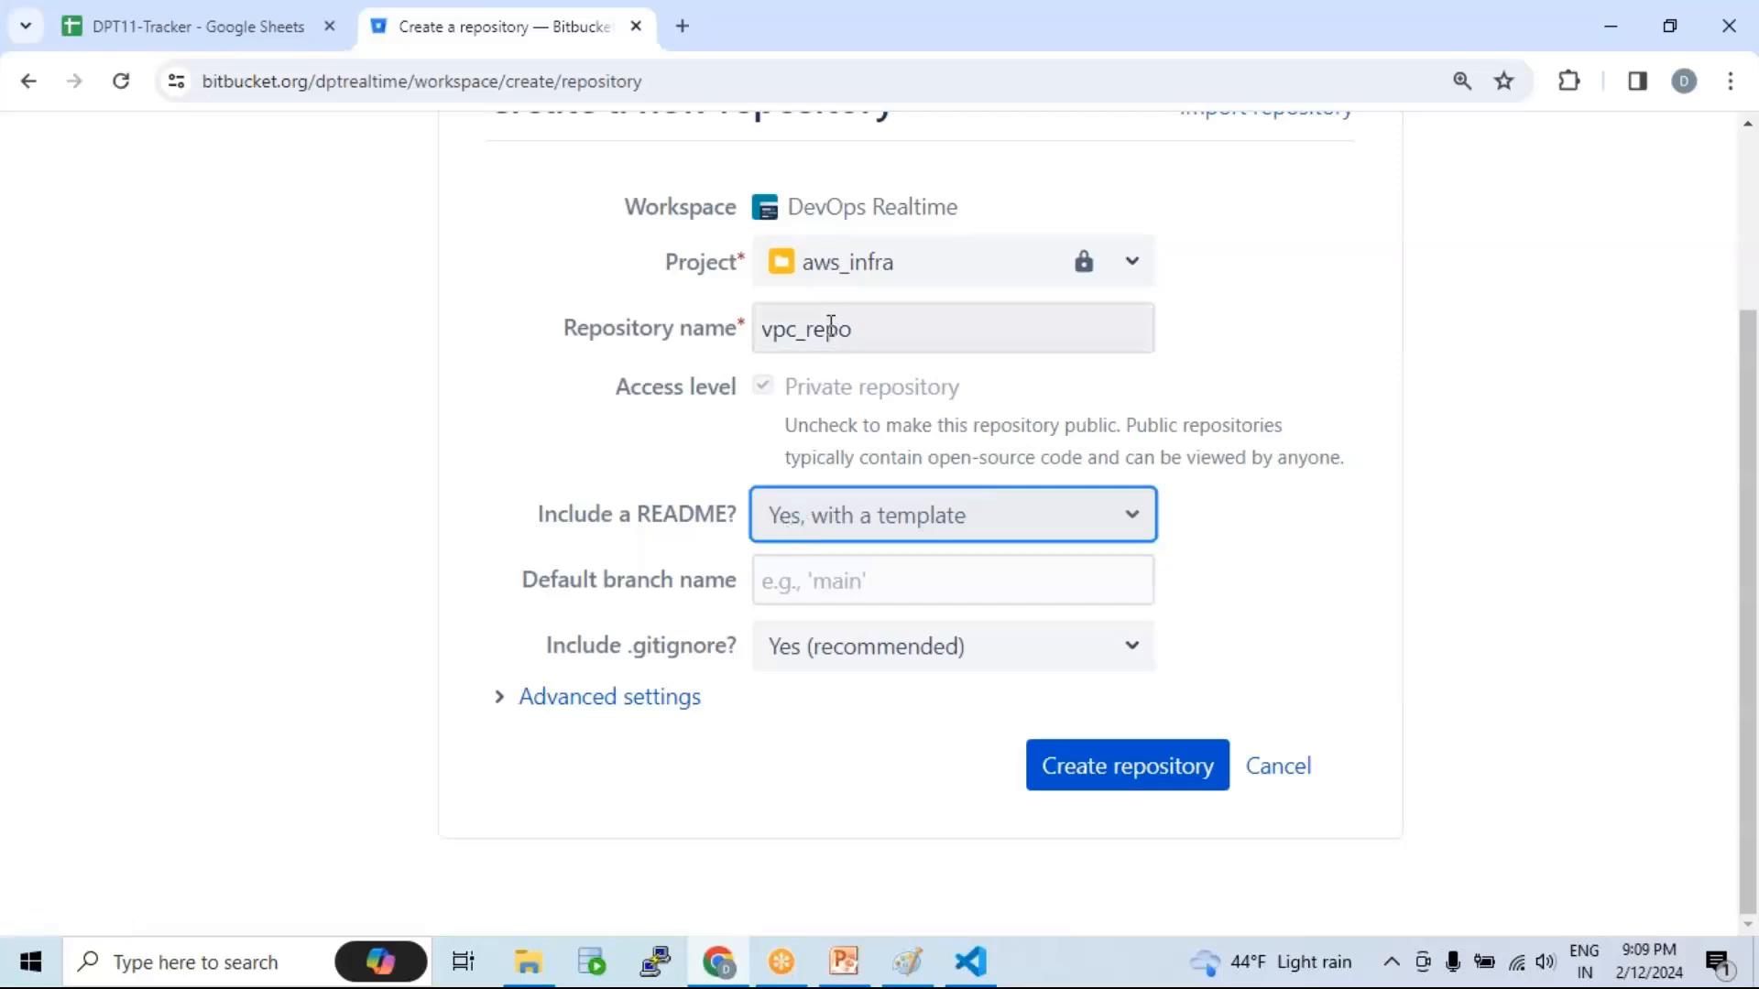
click(852, 524)
click(828, 576)
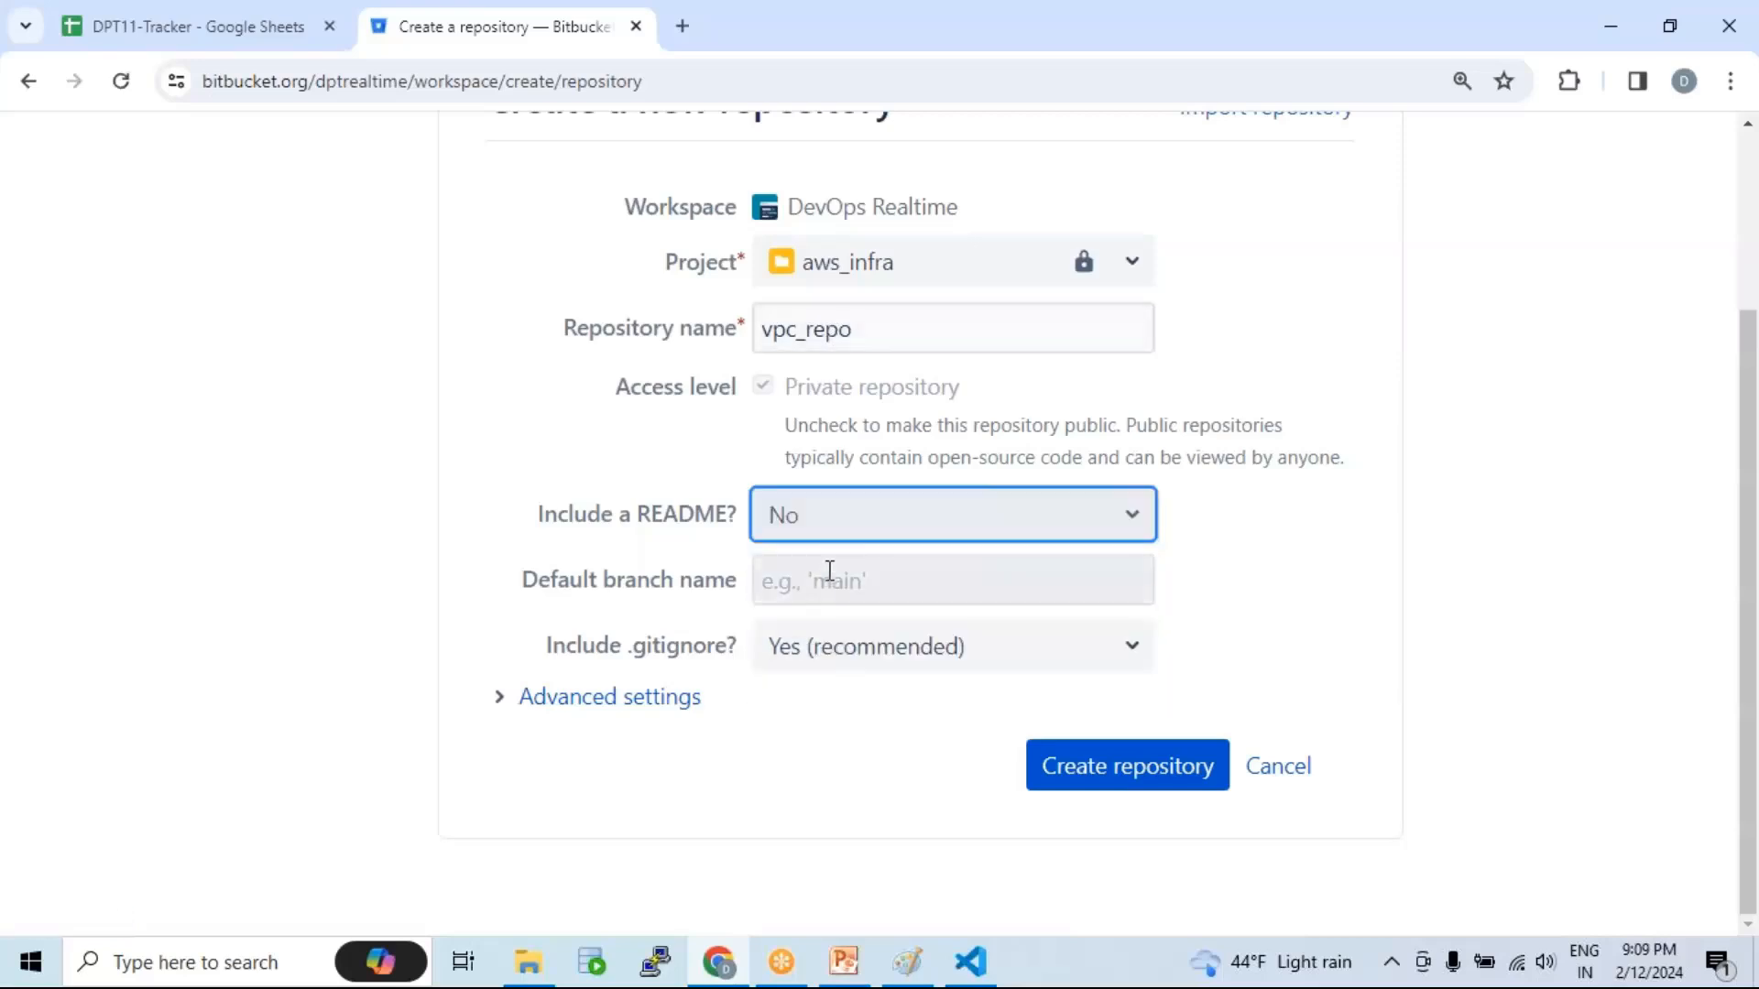
mouse_move(886, 414)
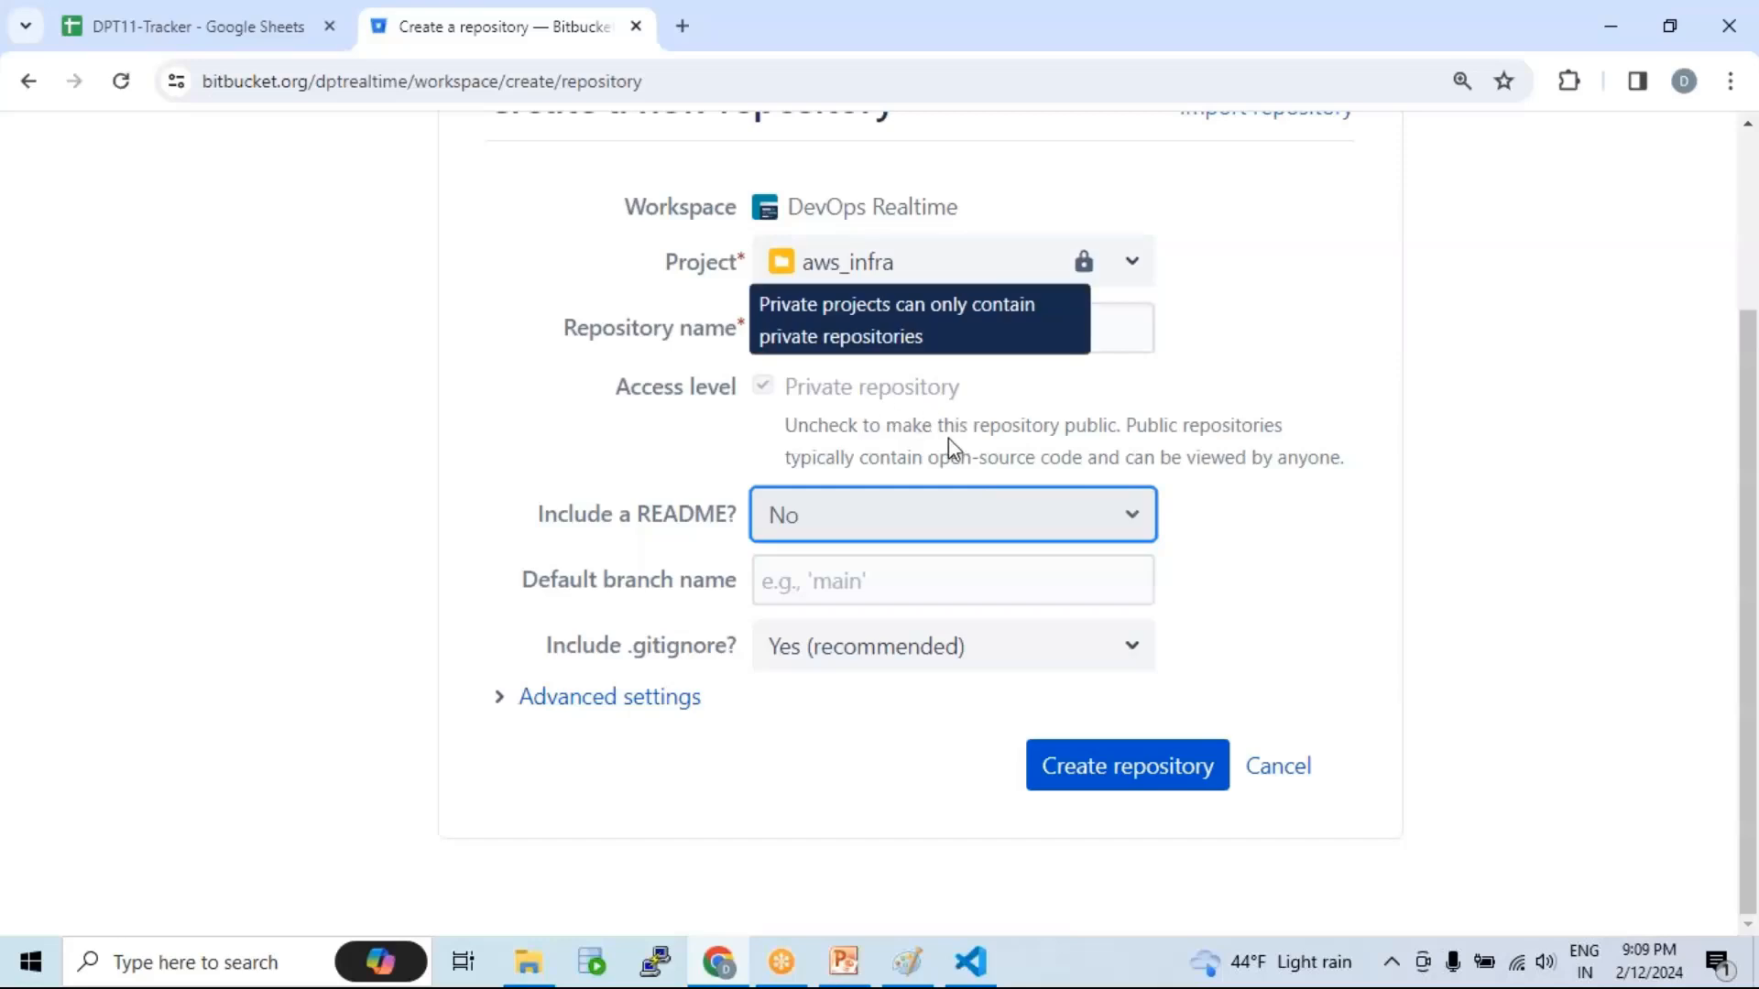
click(850, 536)
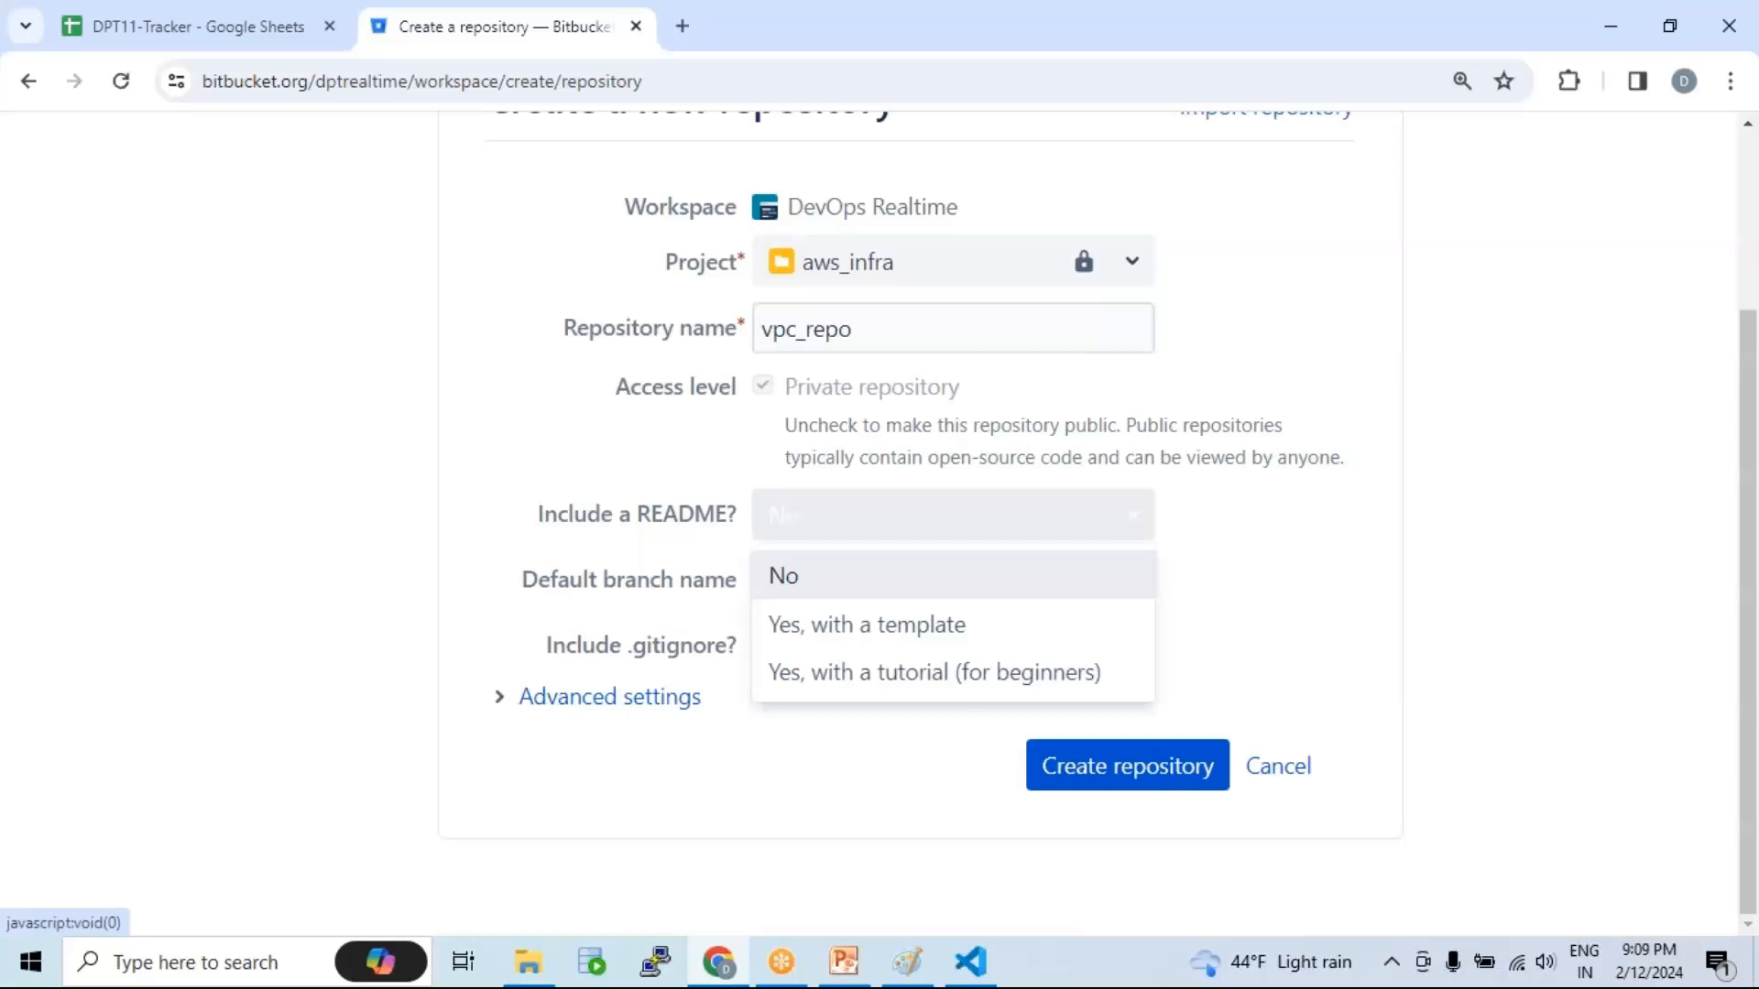
click(871, 625)
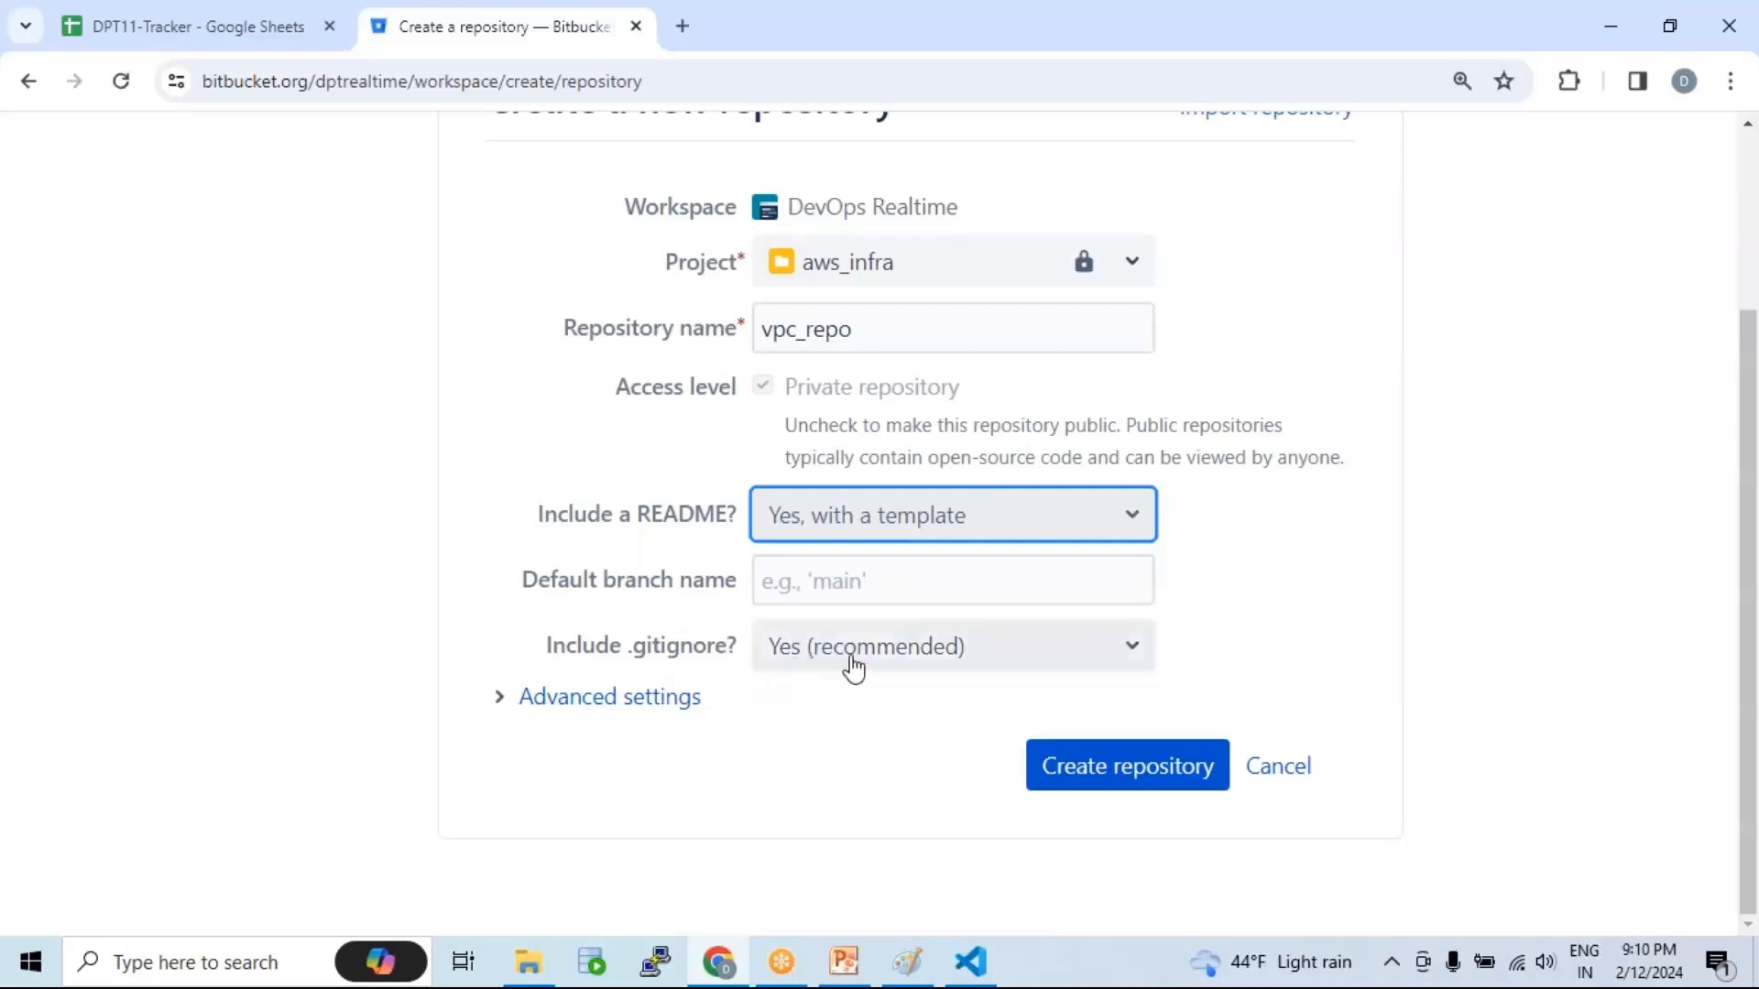
Step: Create the vpc_repo repository and check its name and aws_infra breadcrumb
click(1135, 777)
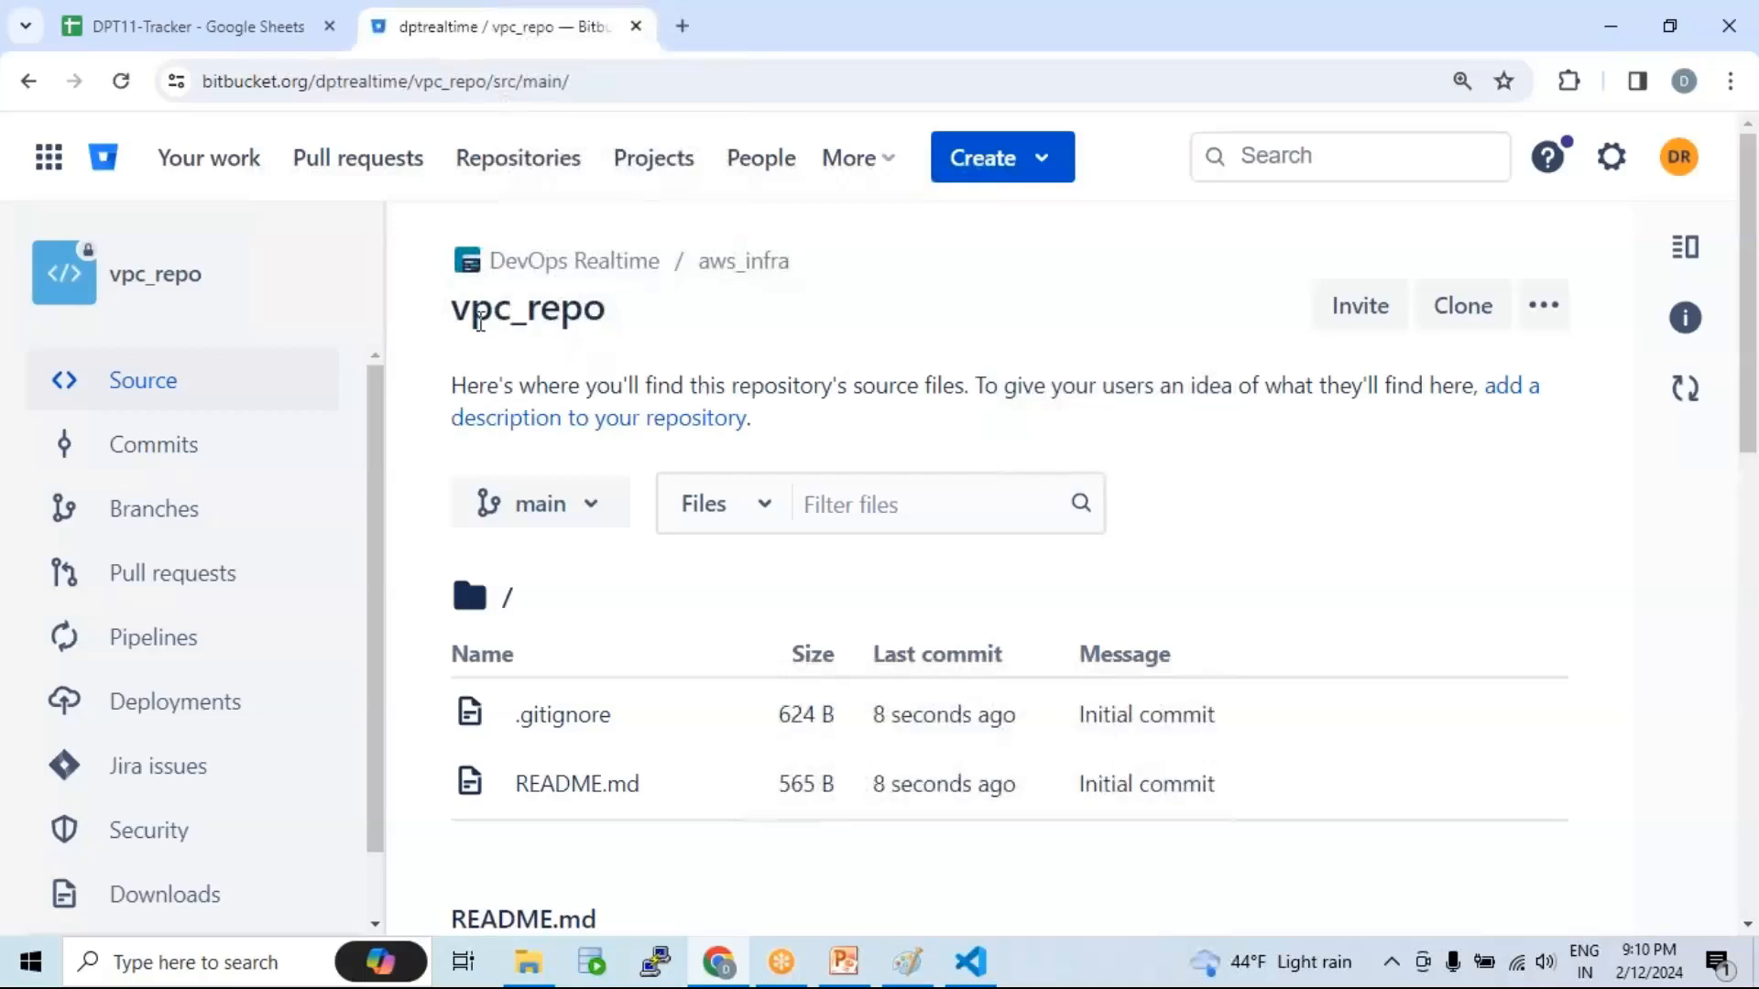
drag(455, 314, 614, 314)
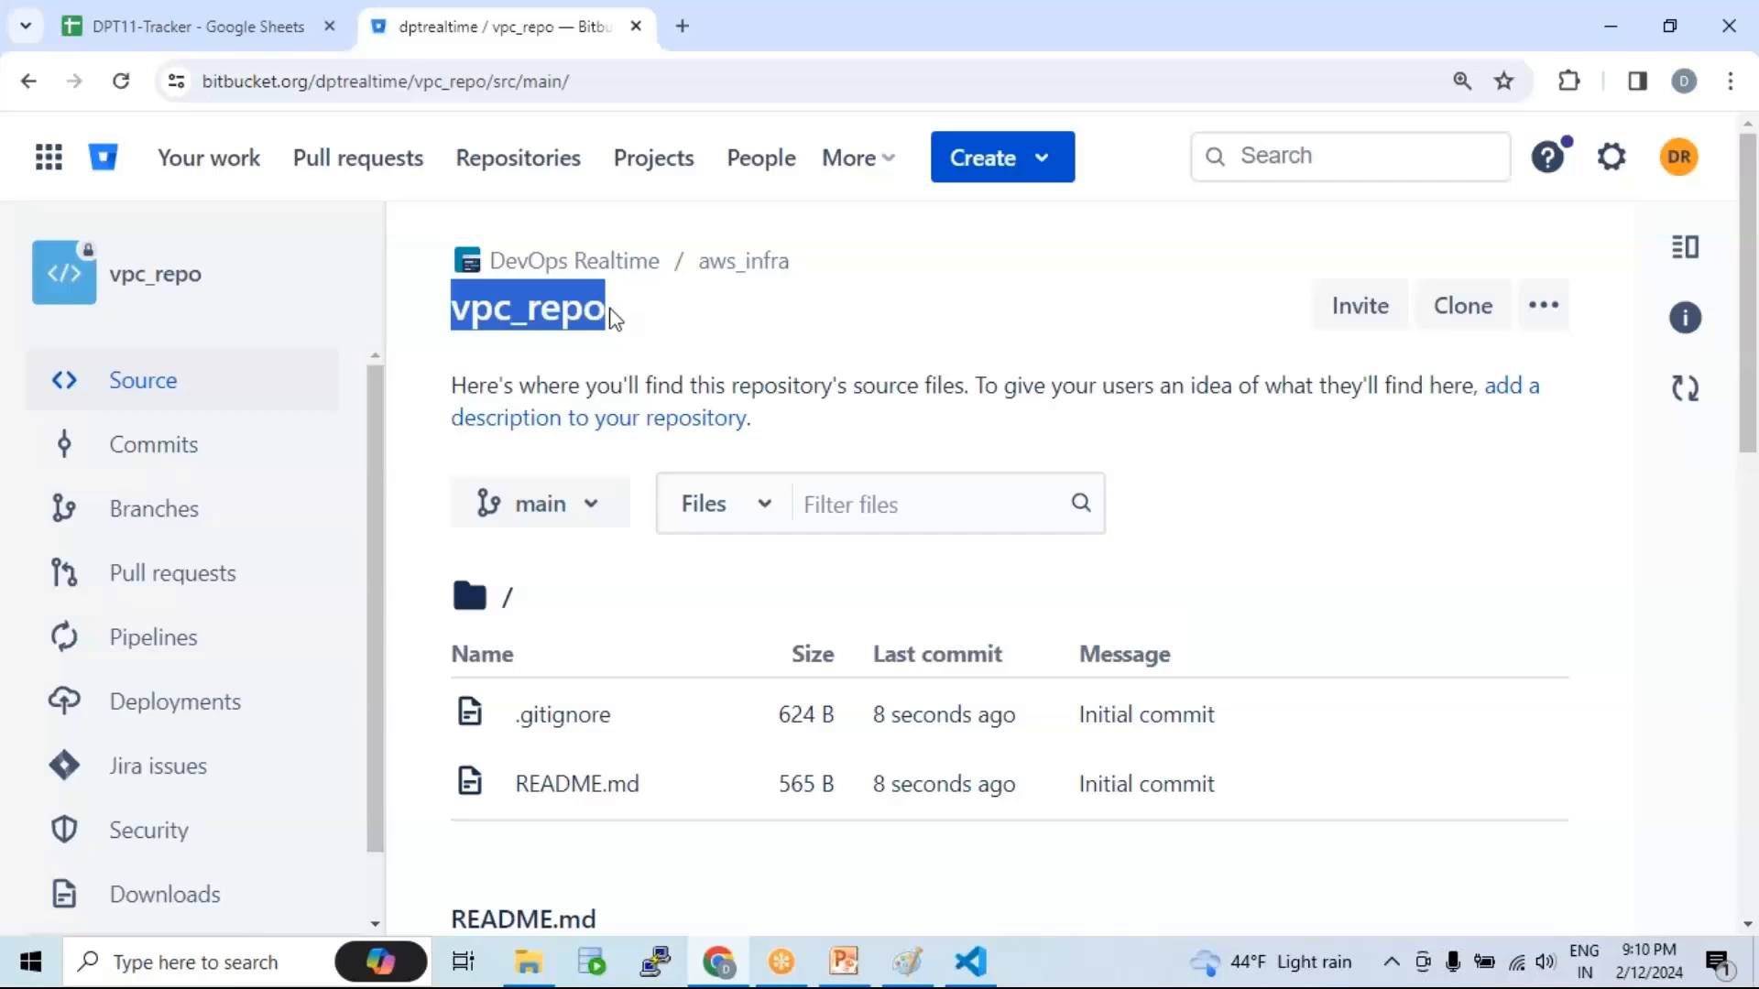
drag(792, 264, 693, 264)
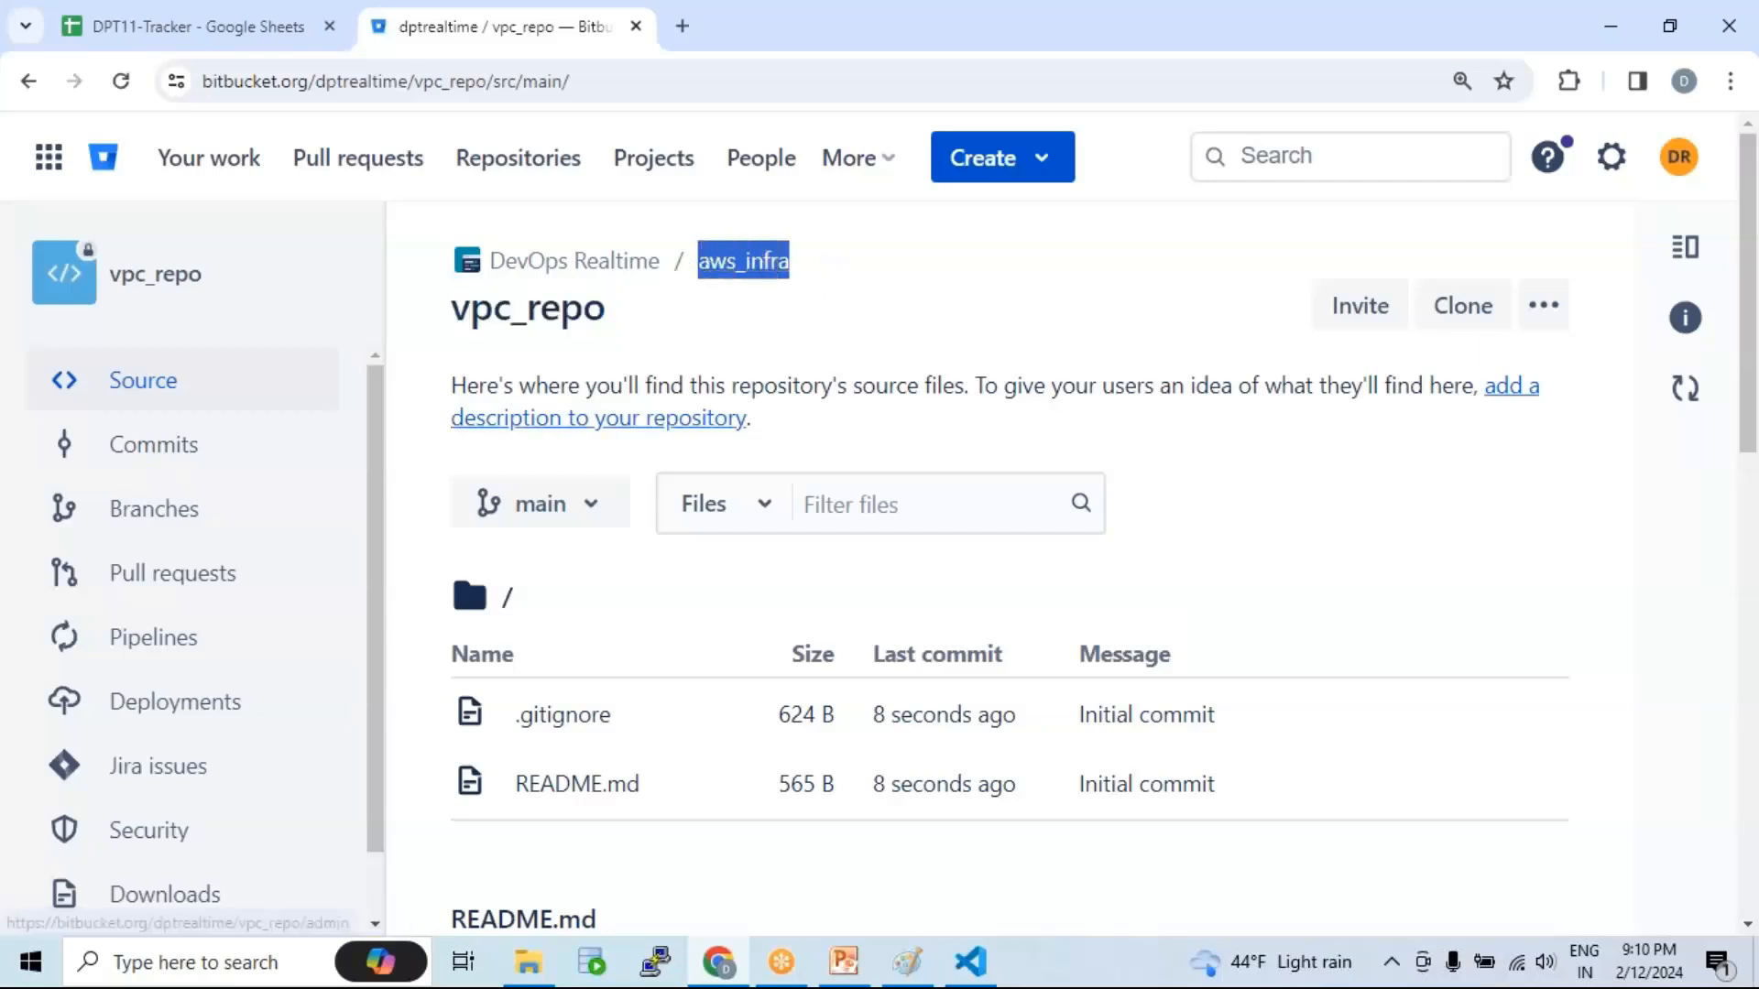
scroll(678, 678, down, 2)
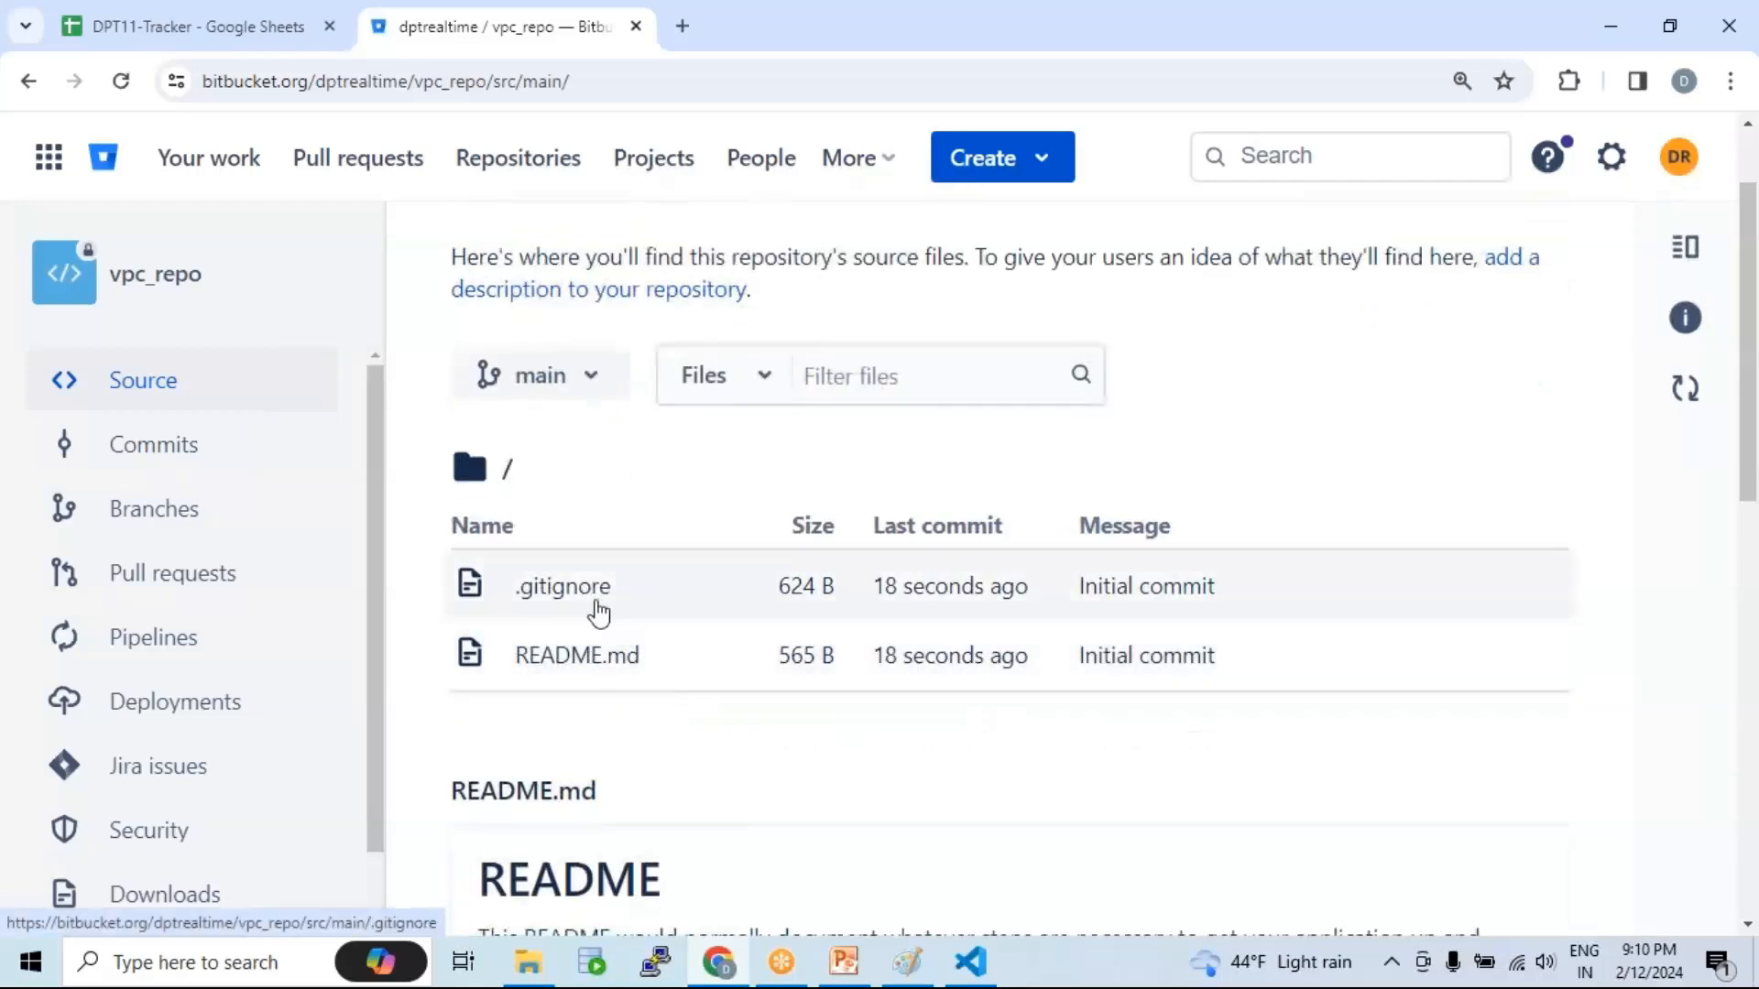
scroll(636, 361, up, 2)
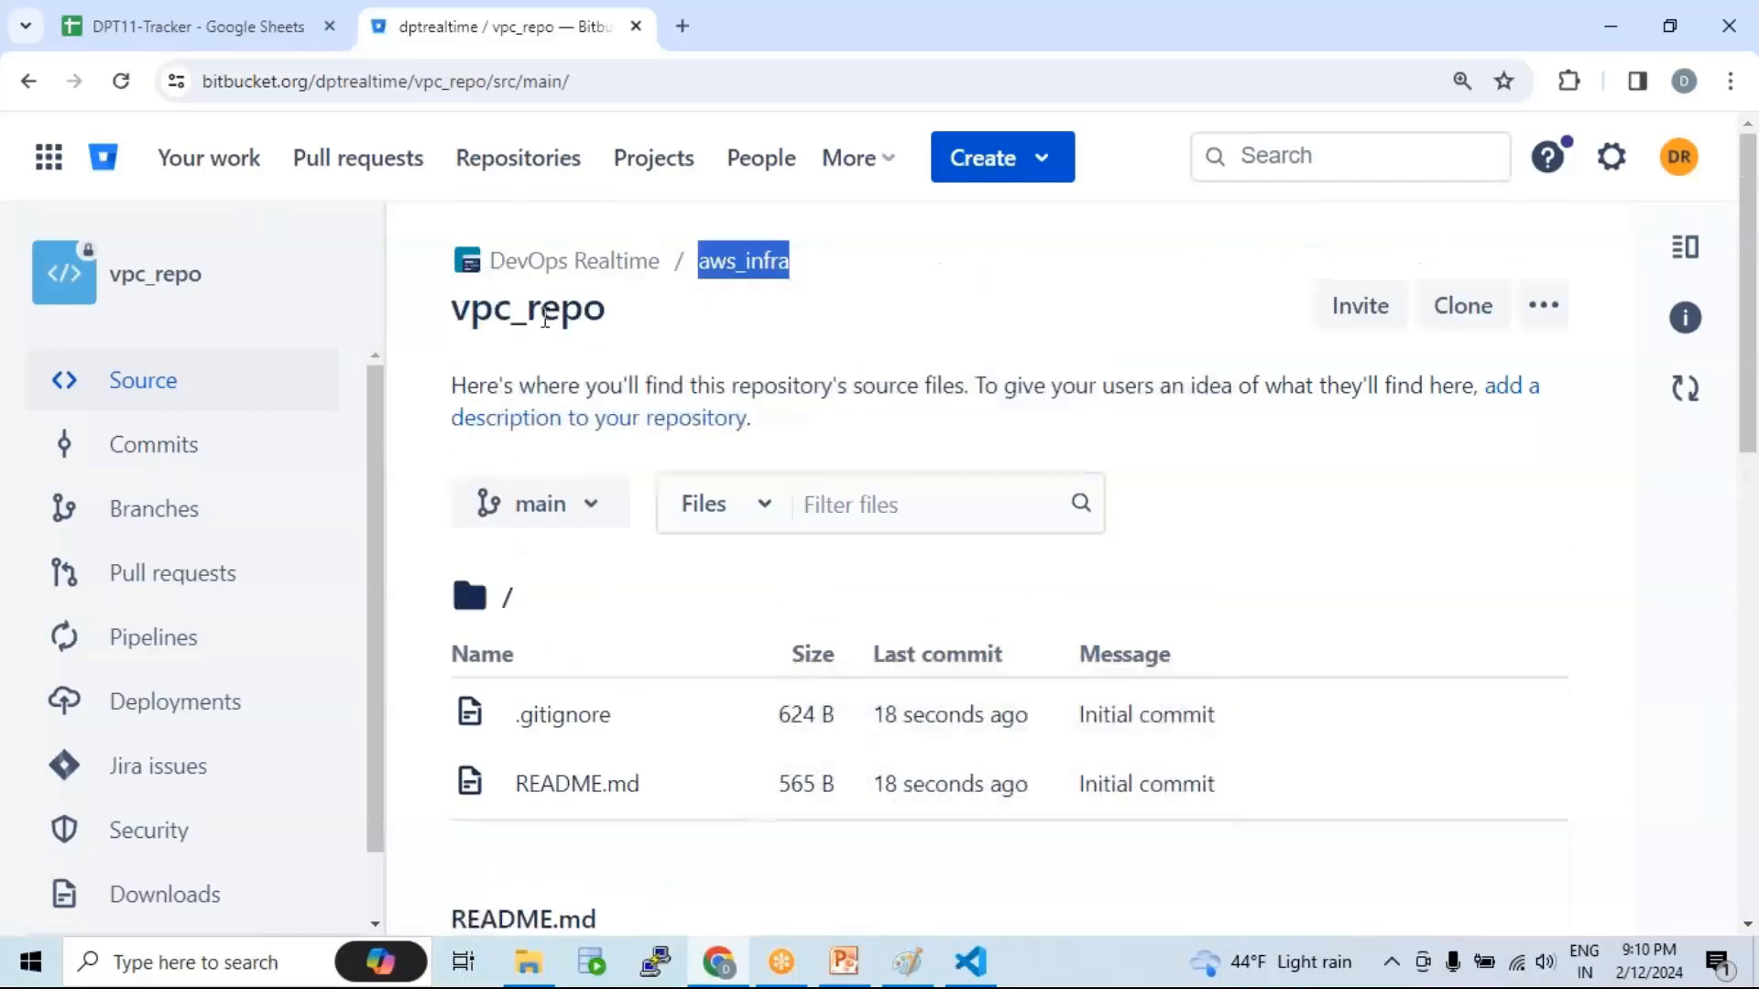
Step: Review the Initial commit holding README.md and .gitignore, then switch to PowerPoint
scroll(659, 675, down, 2)
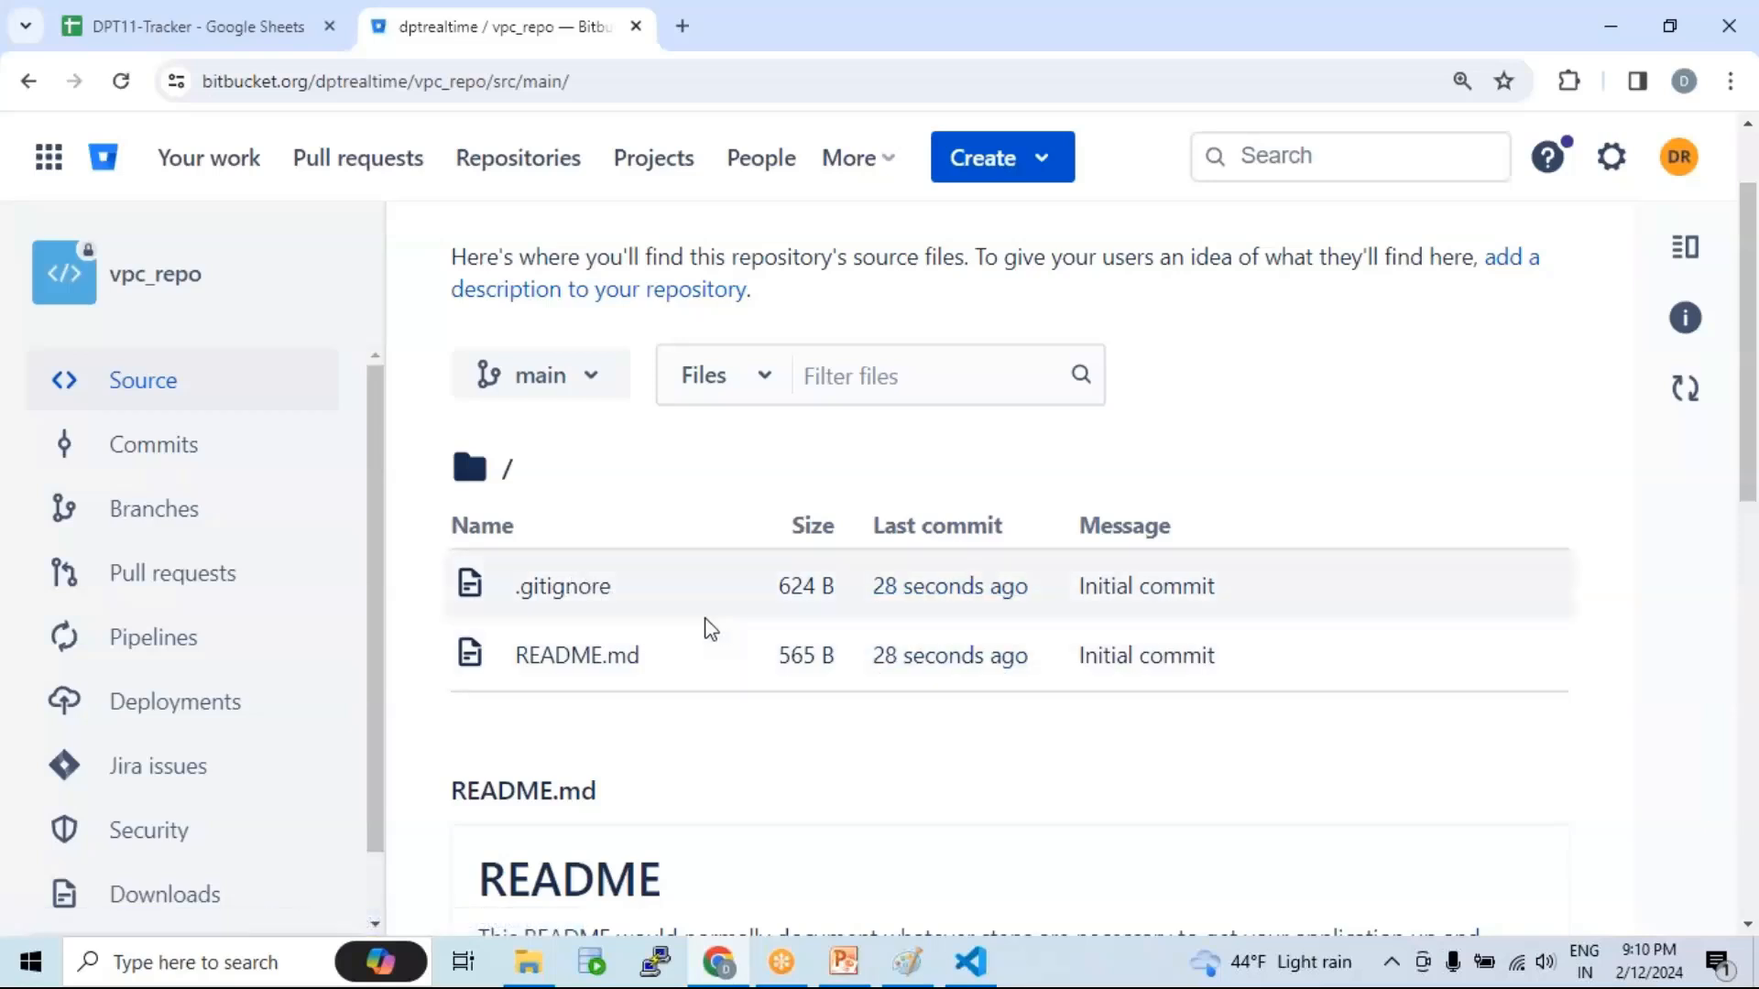
scroll(710, 624, up, 2)
scroll(729, 646, down, 2)
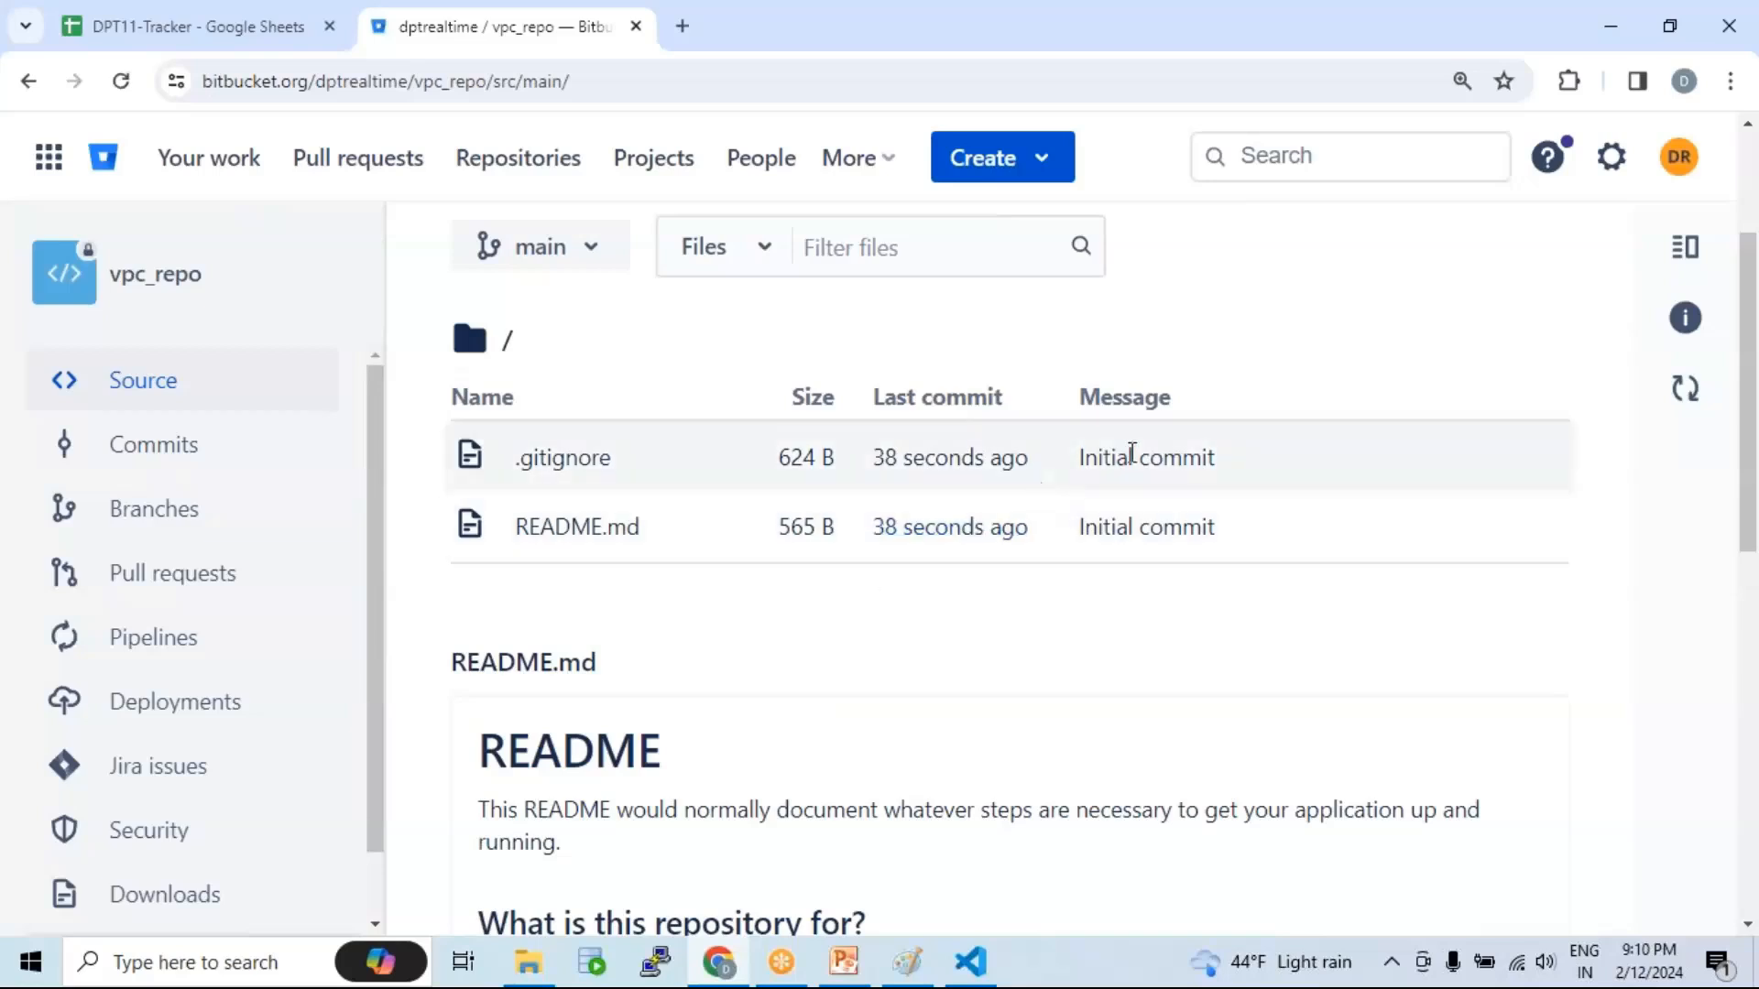
drag(1117, 458, 1181, 458)
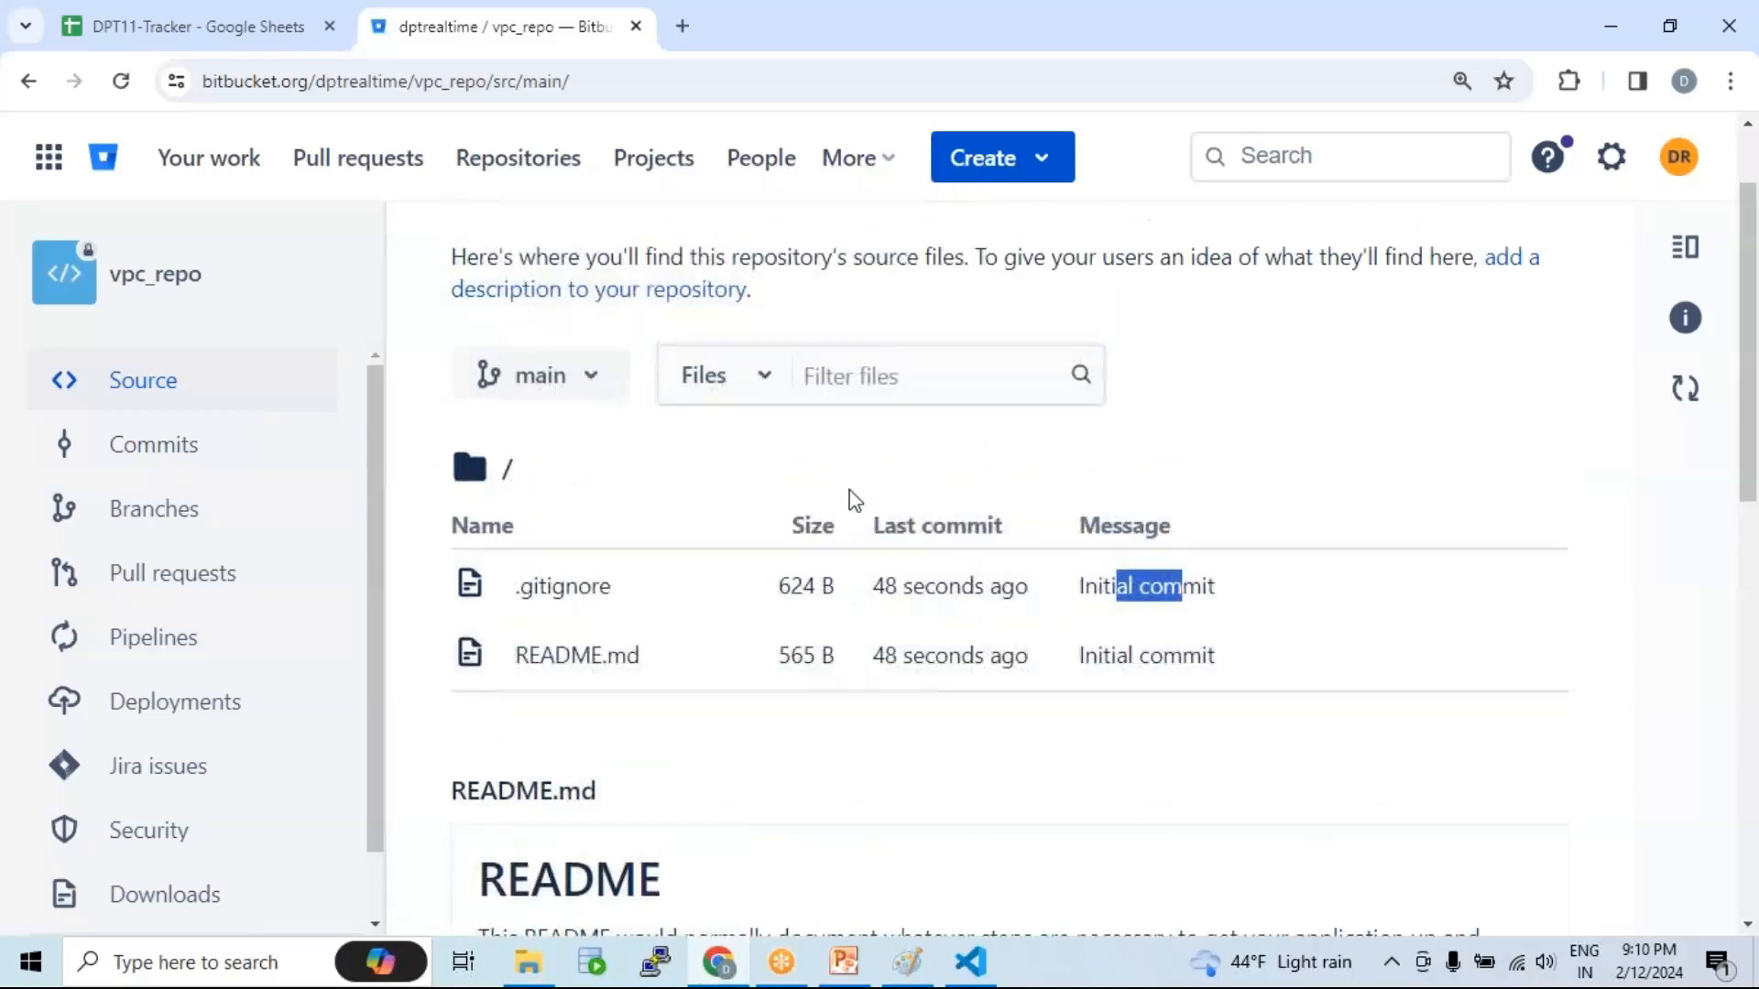
scroll(659, 307, up, 2)
drag(620, 318, 453, 311)
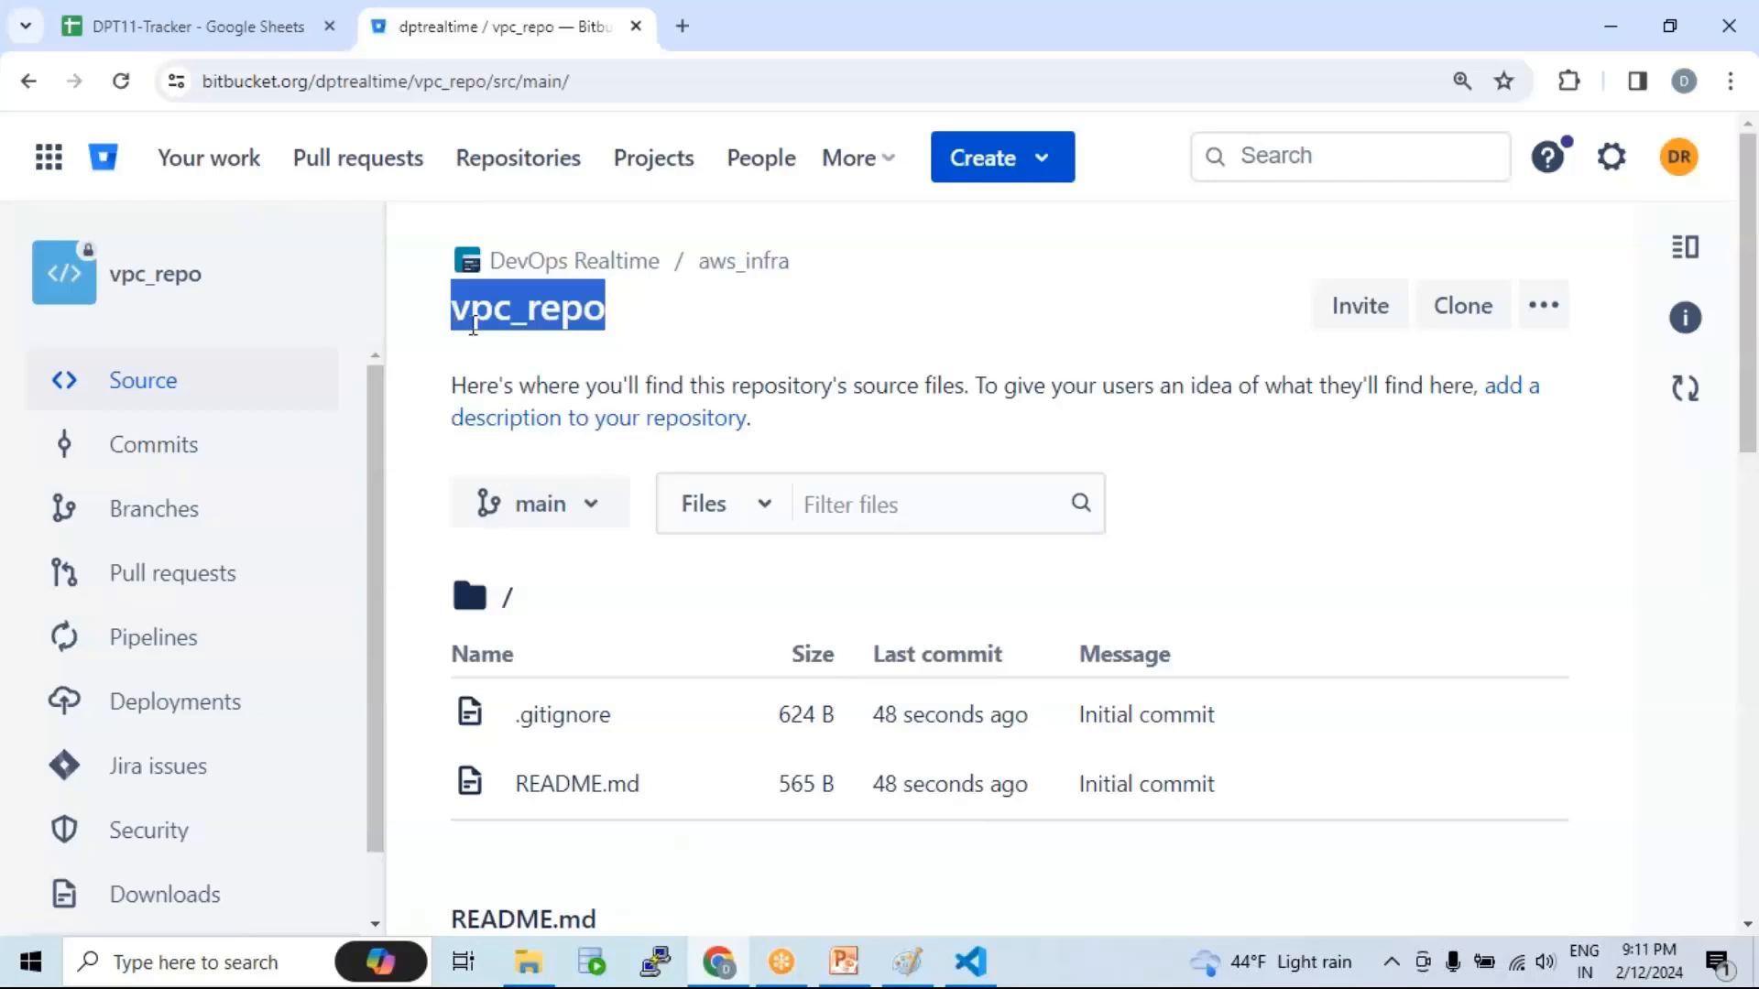
click(844, 961)
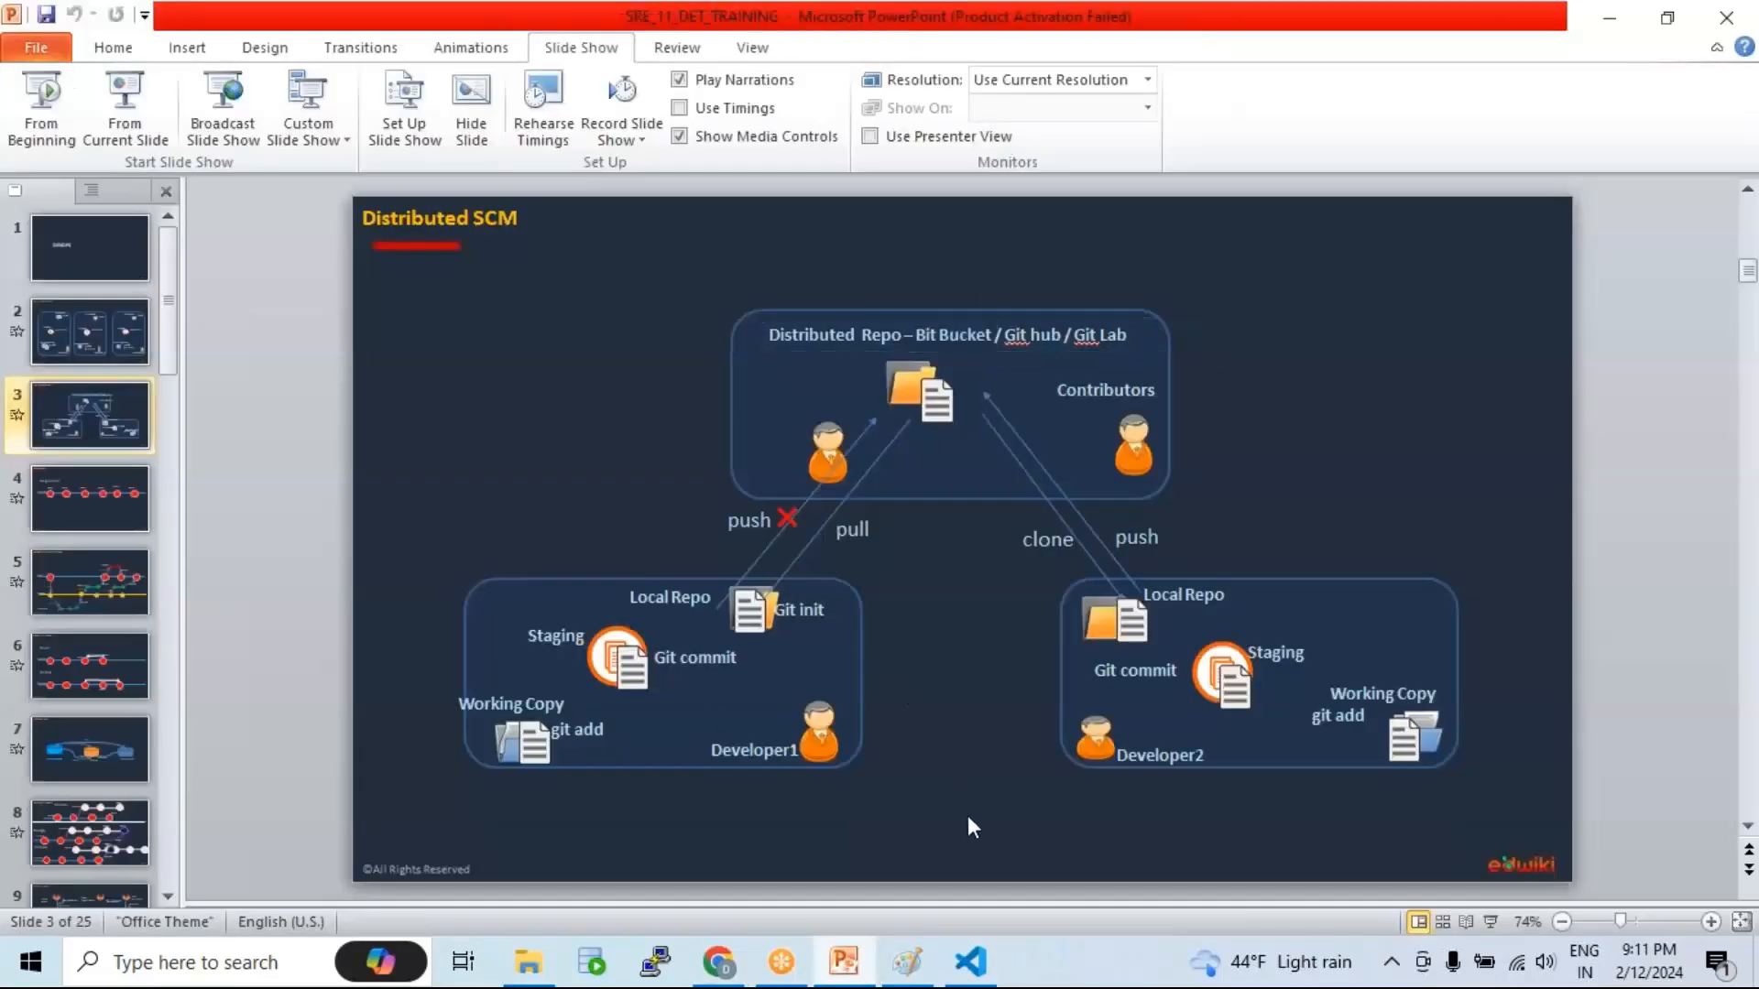
drag(965, 820, 436, 544)
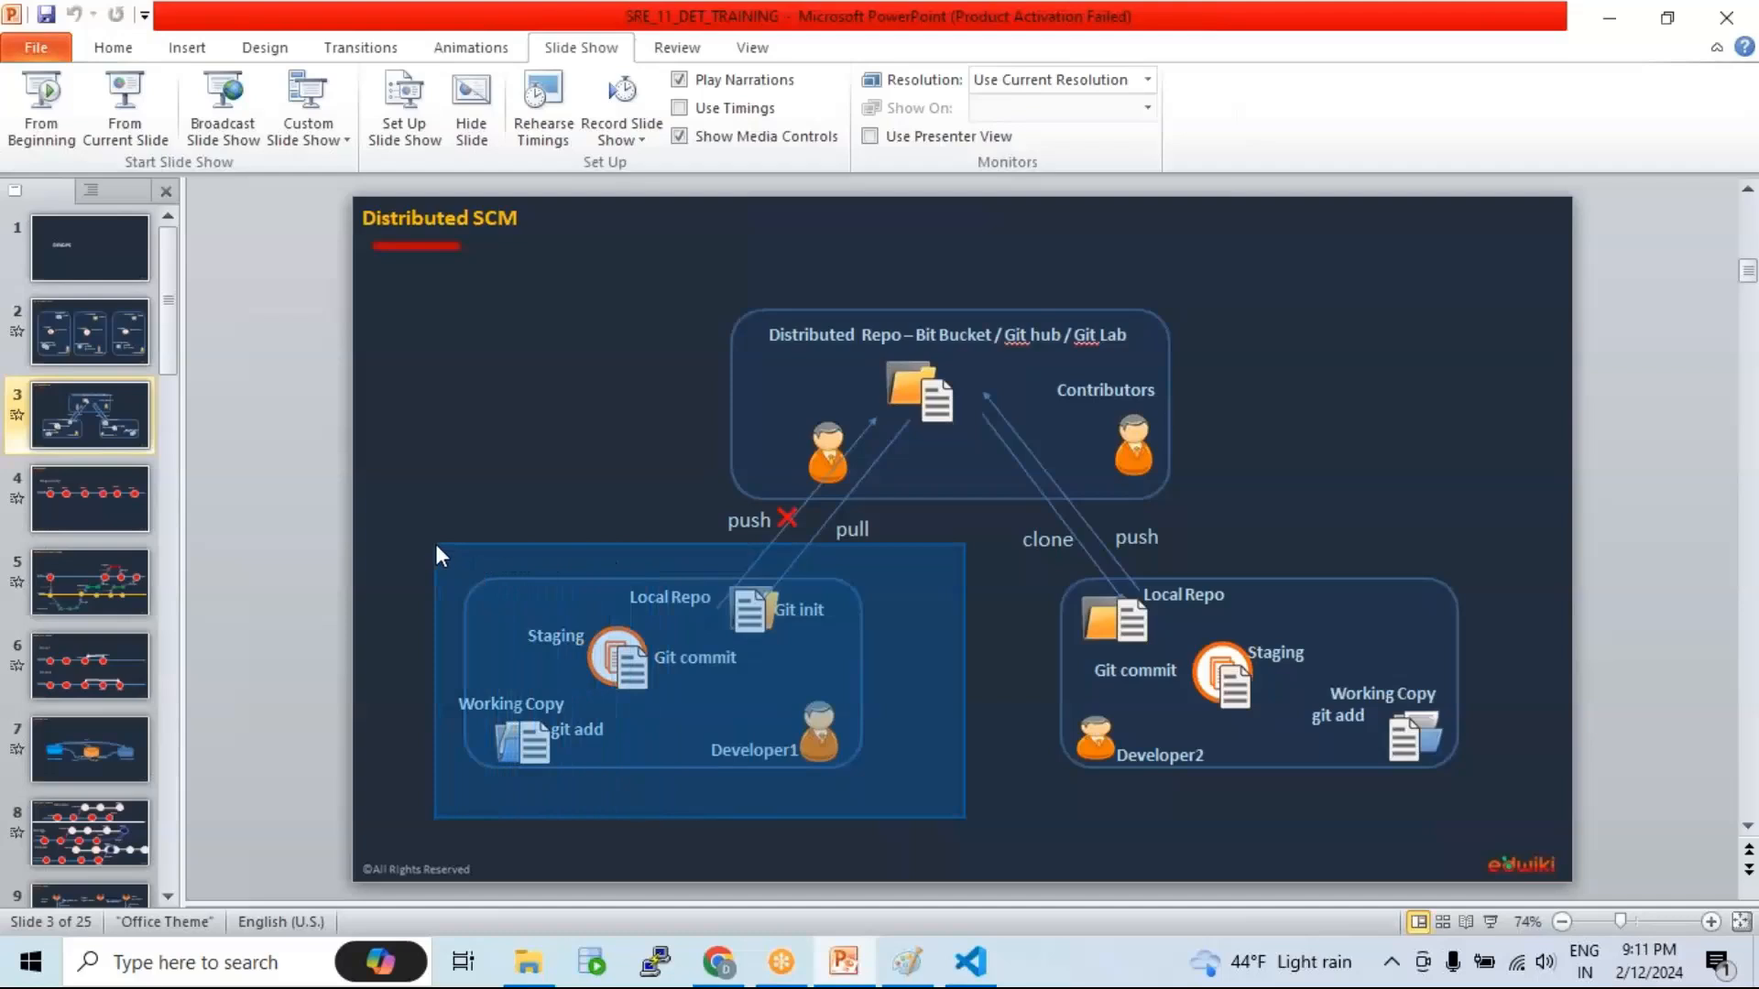
drag(436, 544, 425, 555)
mouse_move(678, 250)
mouse_down()
mouse_move(1157, 496)
mouse_move(1229, 513)
mouse_up()
click(1337, 465)
drag(679, 264, 1232, 515)
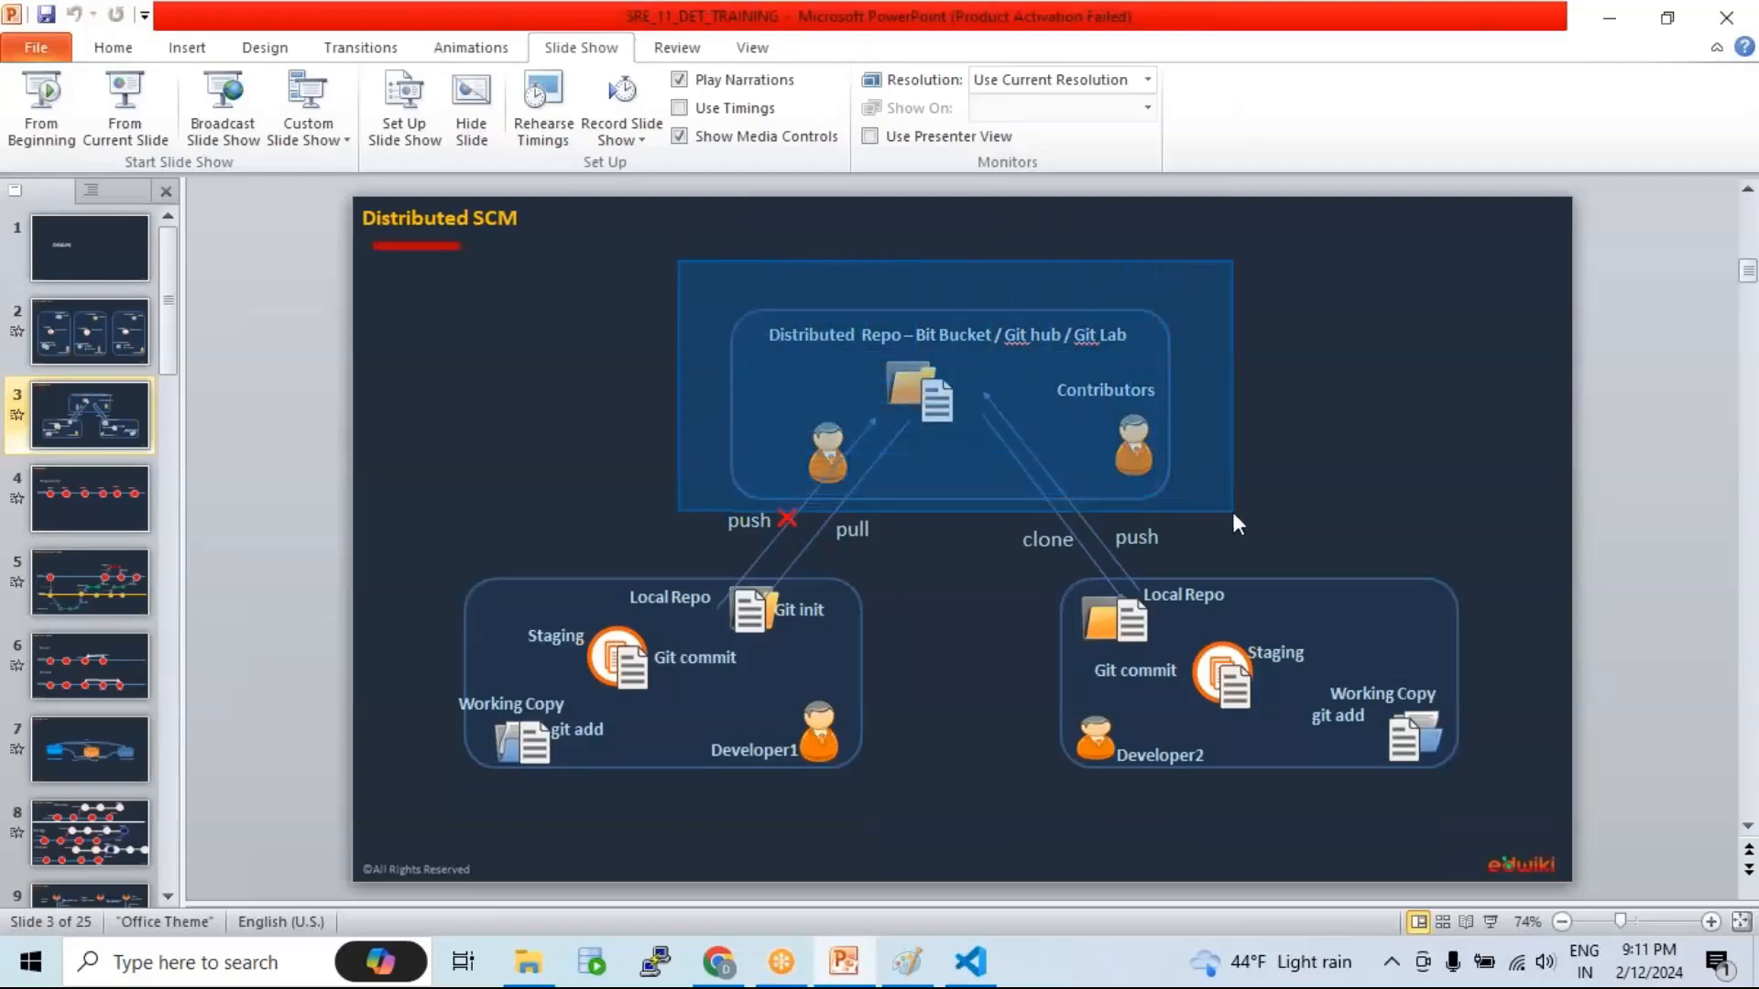
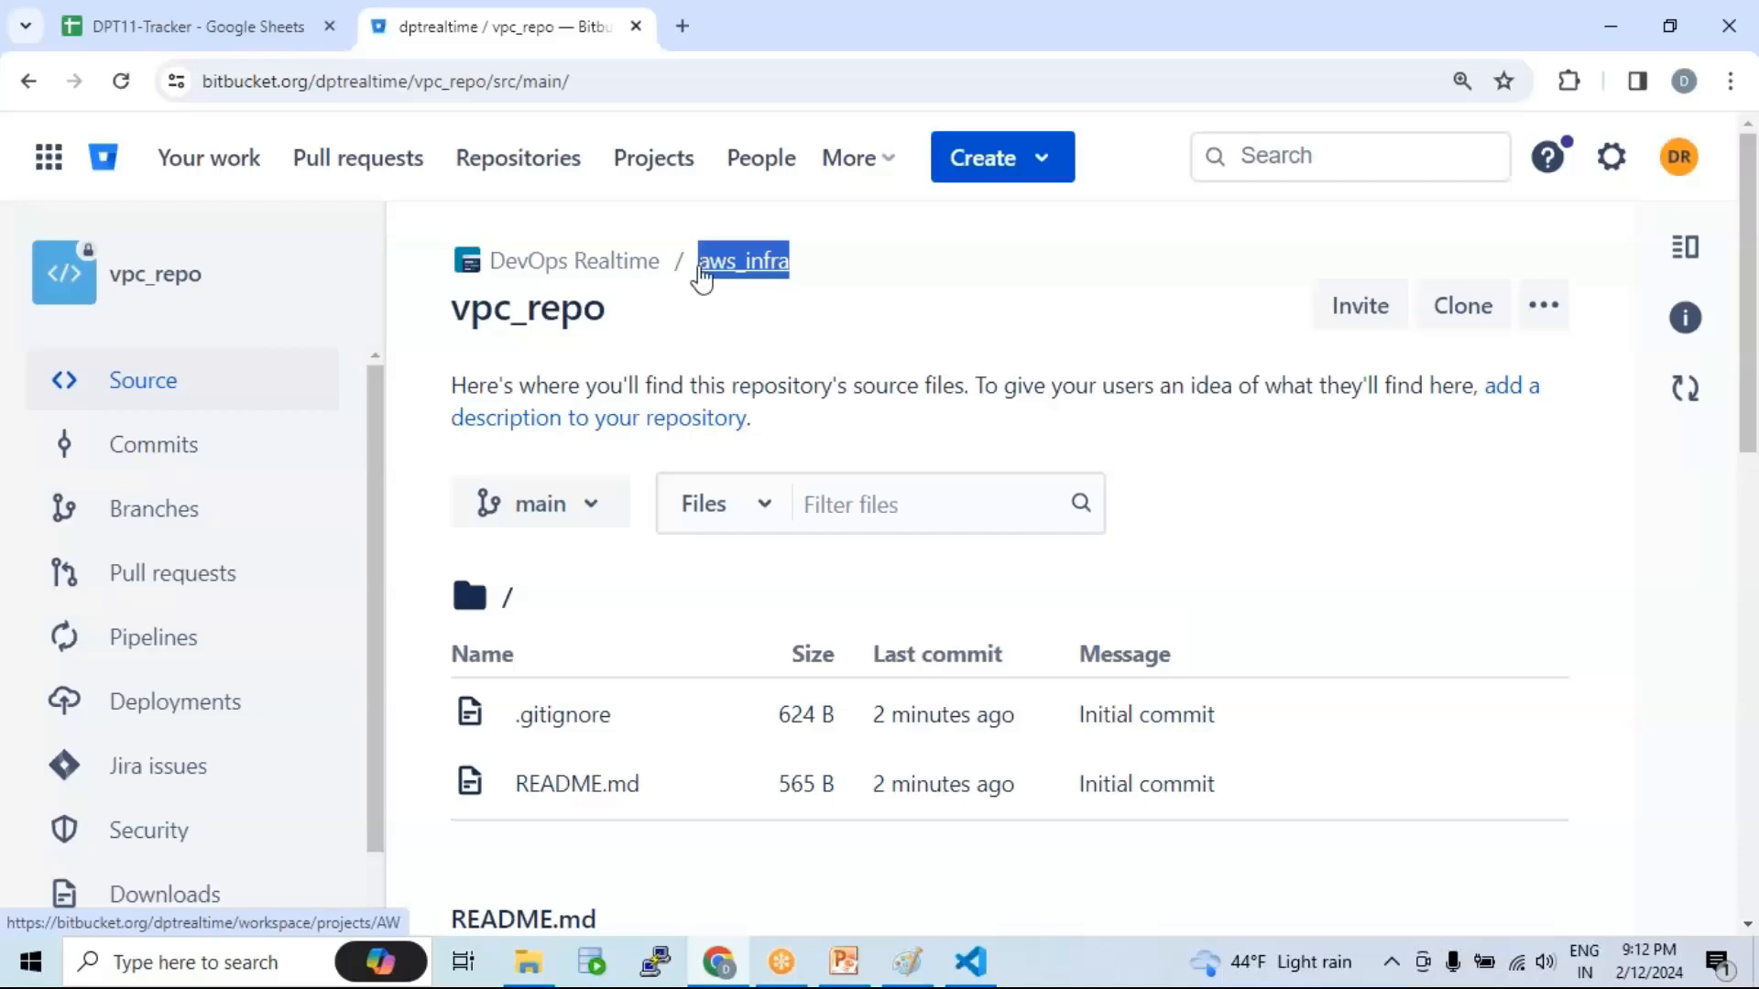
Step: Highlight the vpc_repo and aws_infra names, then open the Create dropdown
click(605, 319)
drag(605, 319, 456, 309)
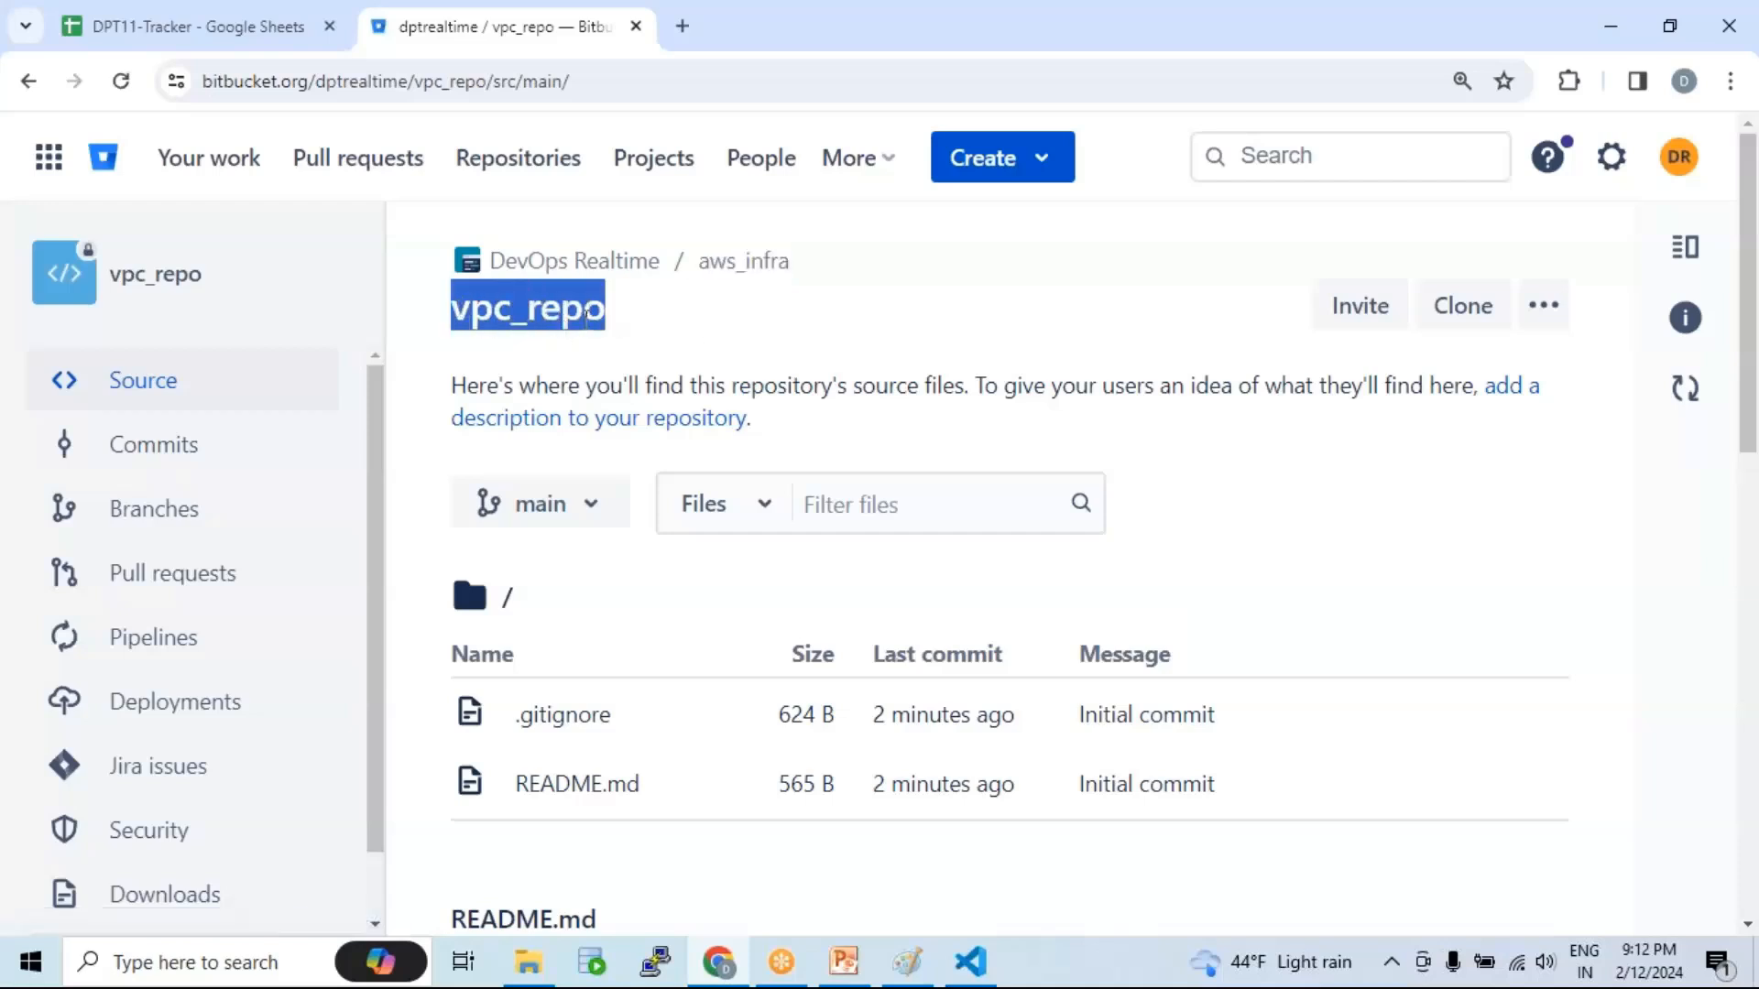
scroll(646, 662, down, 1)
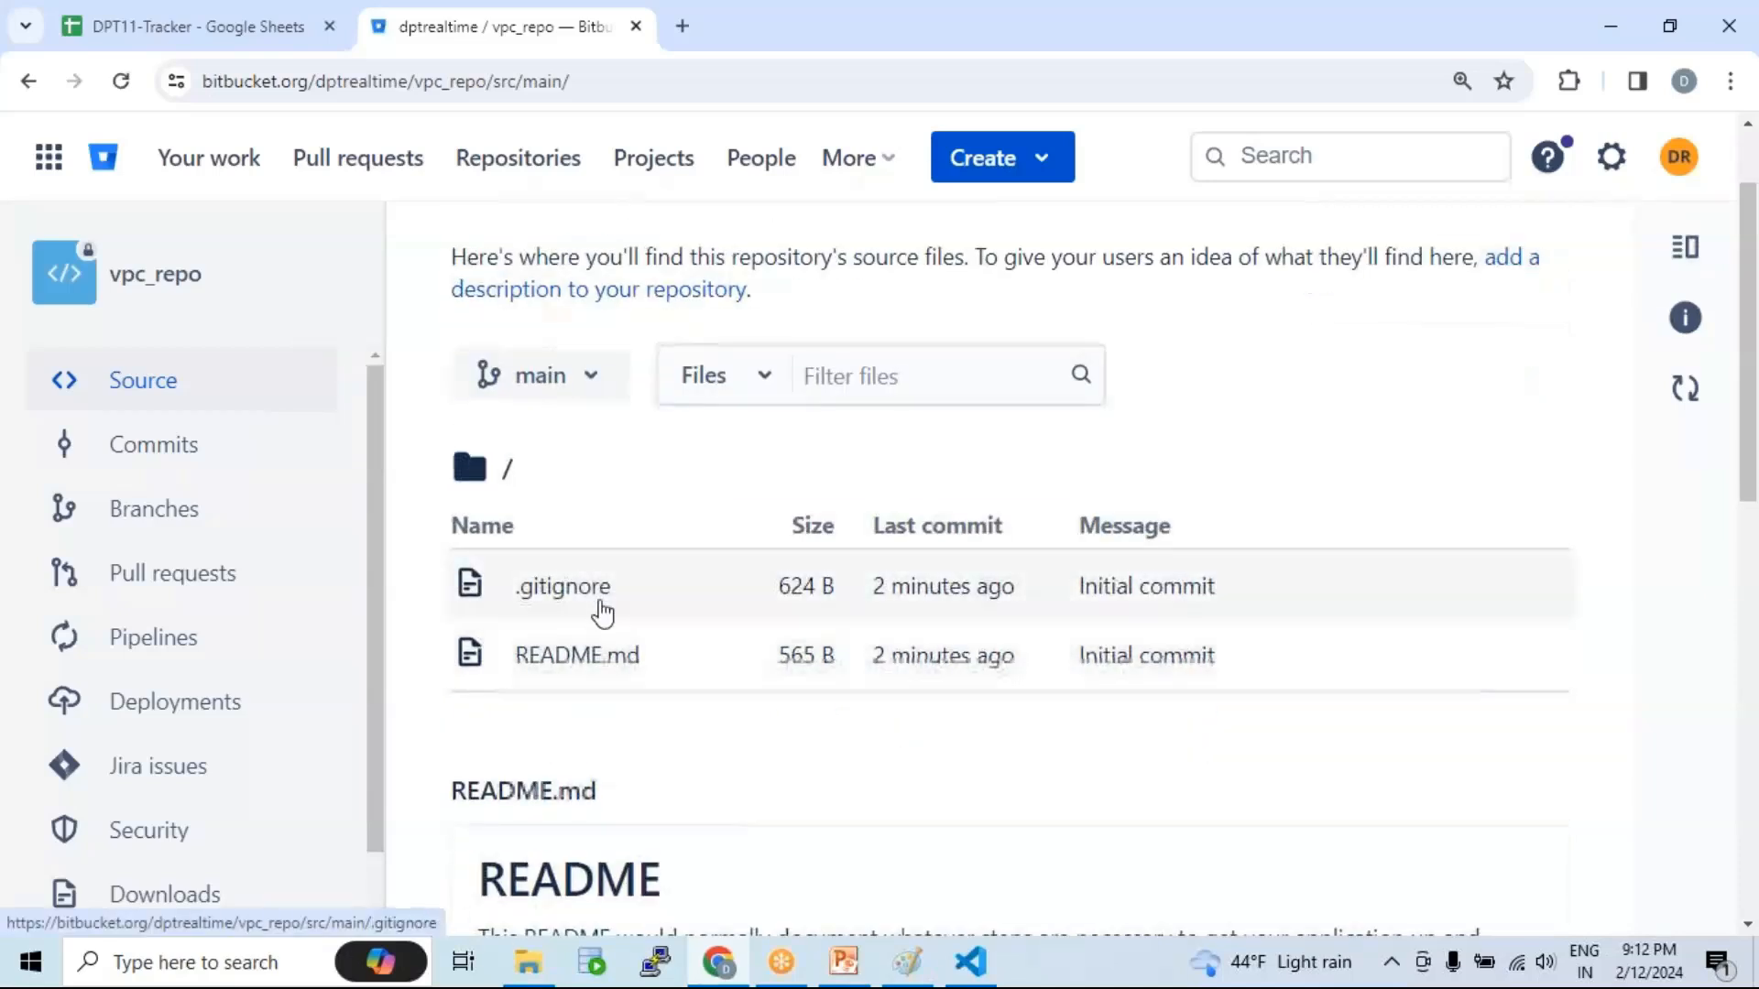
scroll(714, 557, up, 1)
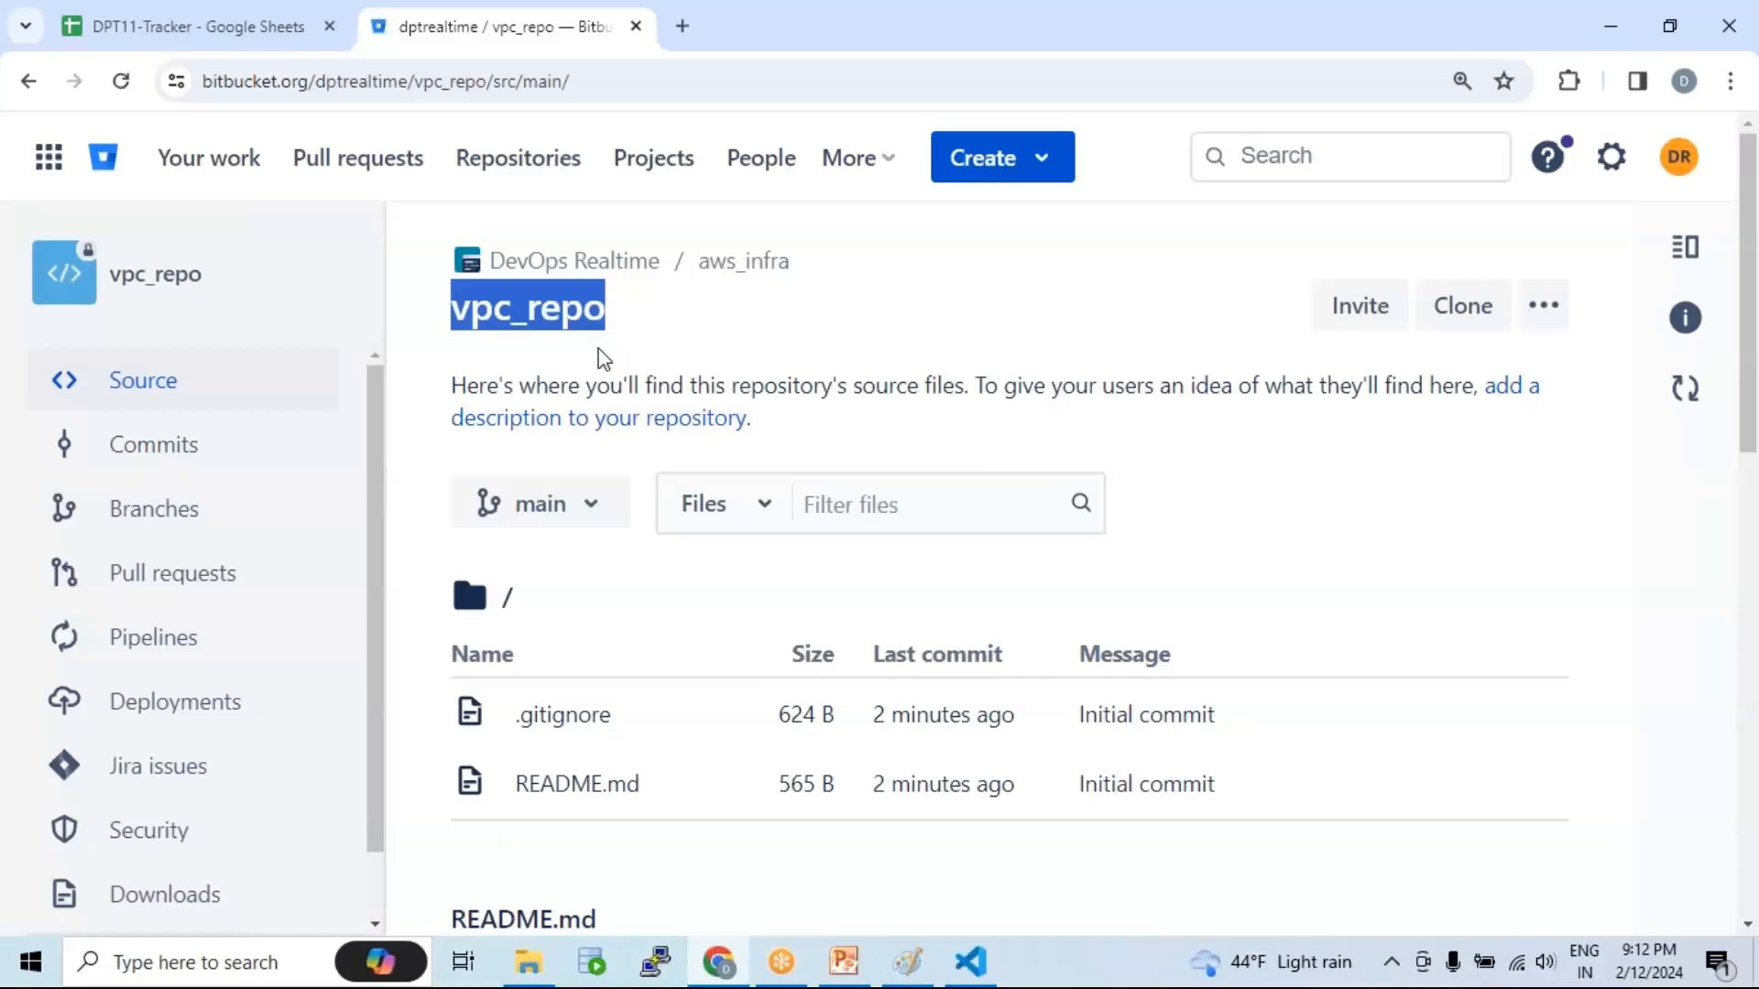
drag(829, 264, 699, 263)
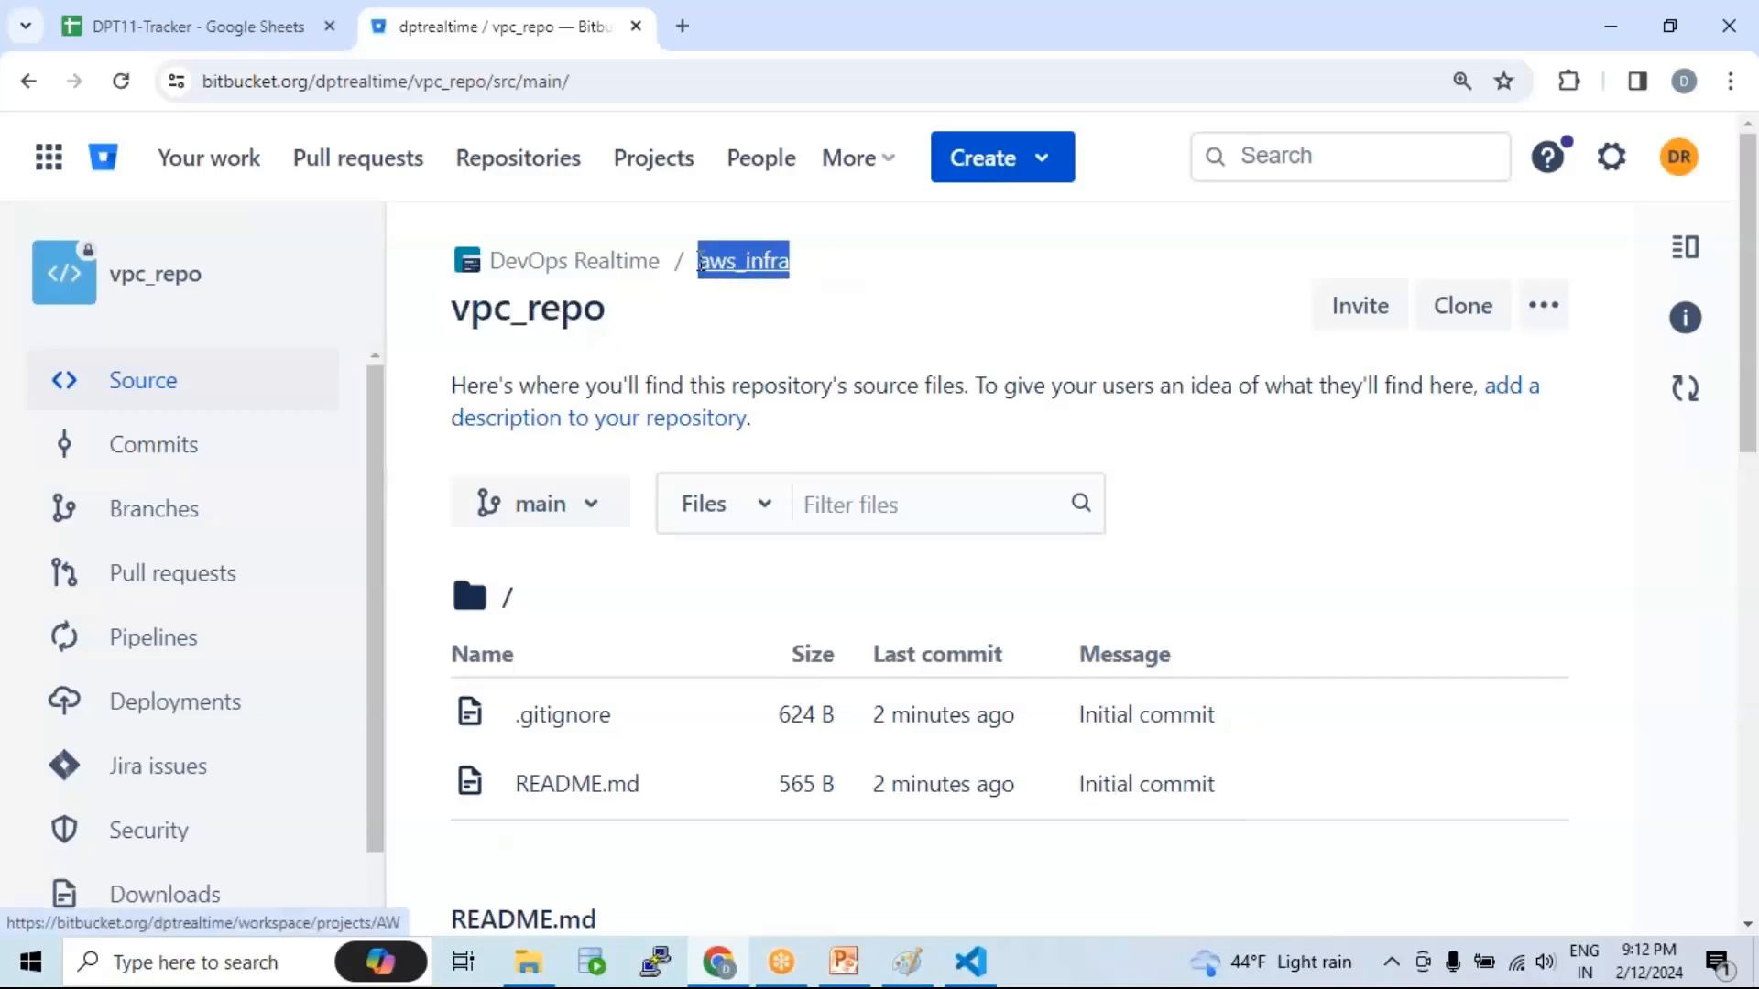
drag(631, 322, 450, 305)
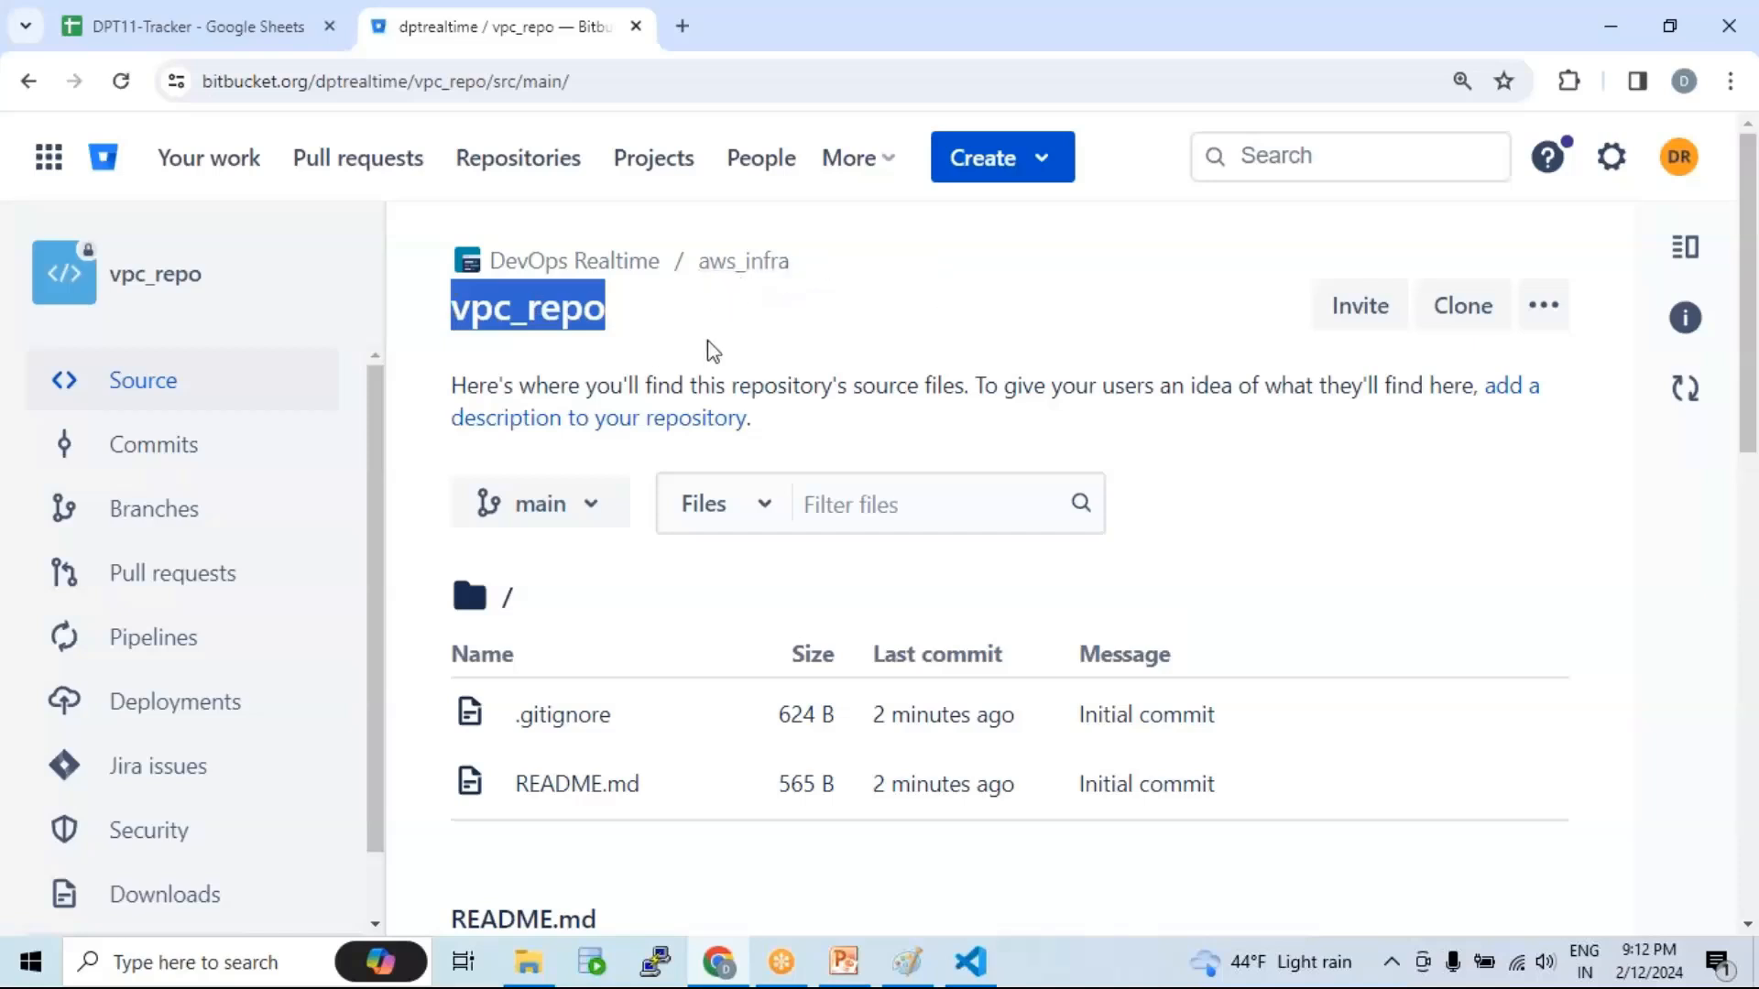
click(650, 369)
drag(616, 321, 452, 307)
click(1047, 177)
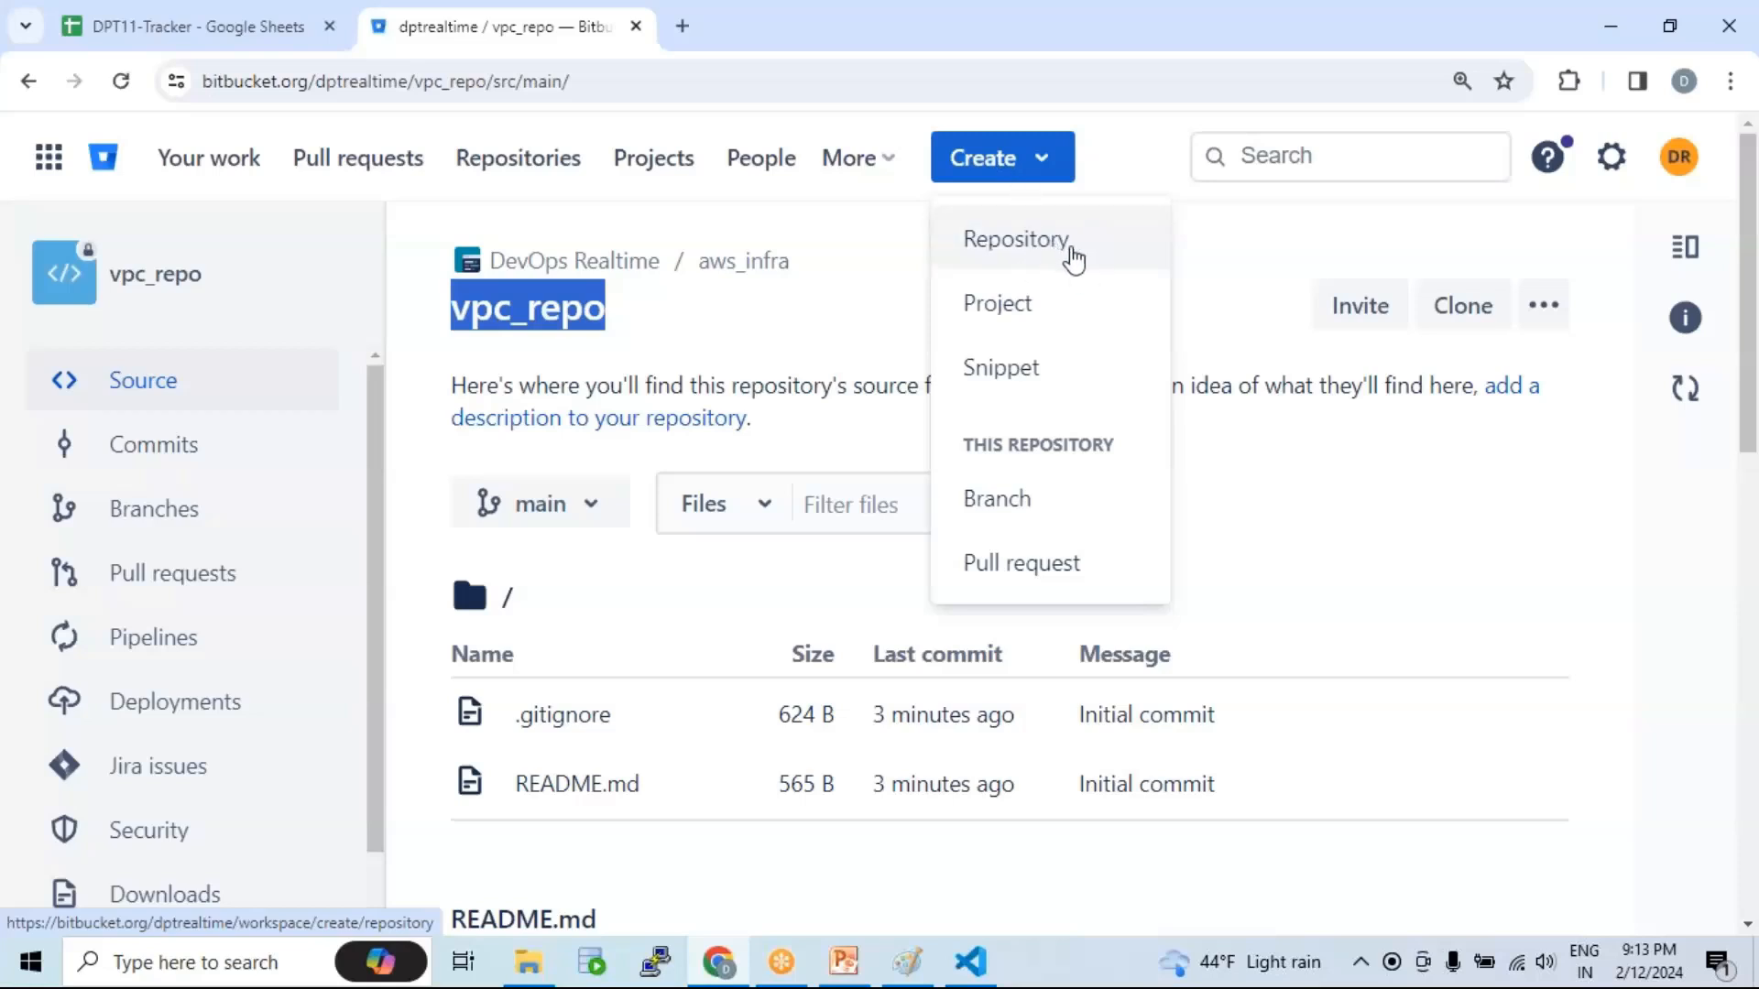
Step: Close the Create menu and reload vpc_repo's Source listing of .gitignore and README.md
click(1259, 385)
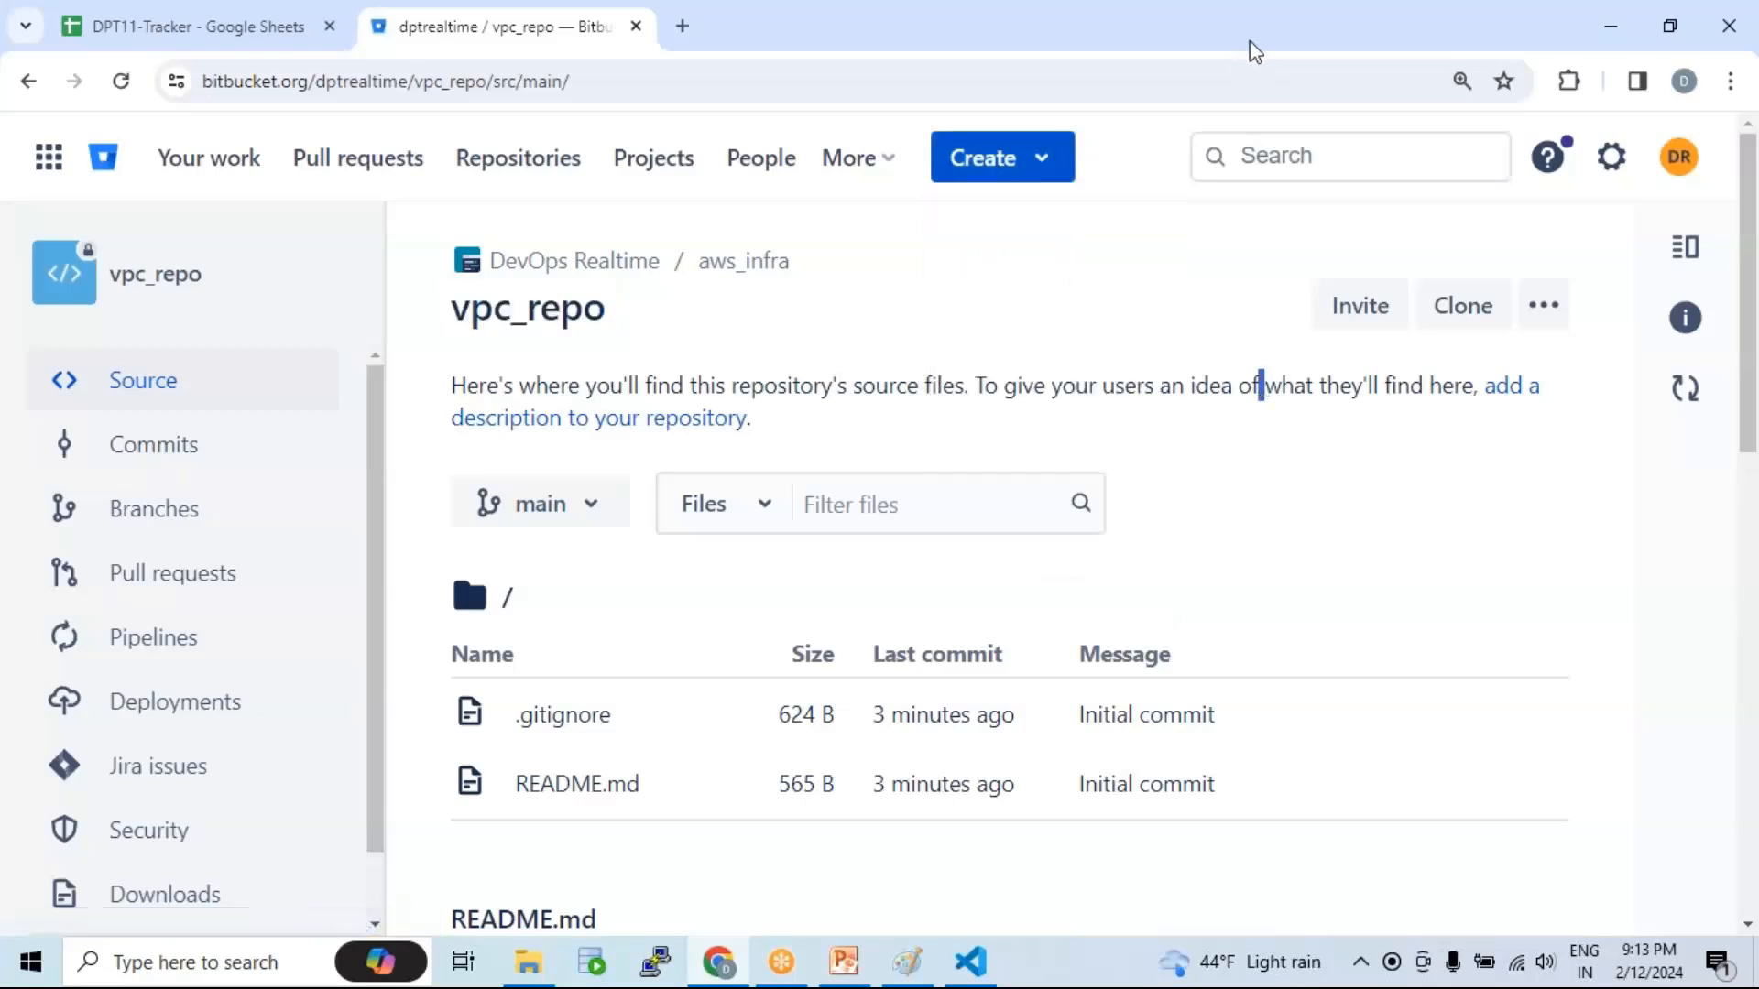
click(1250, 42)
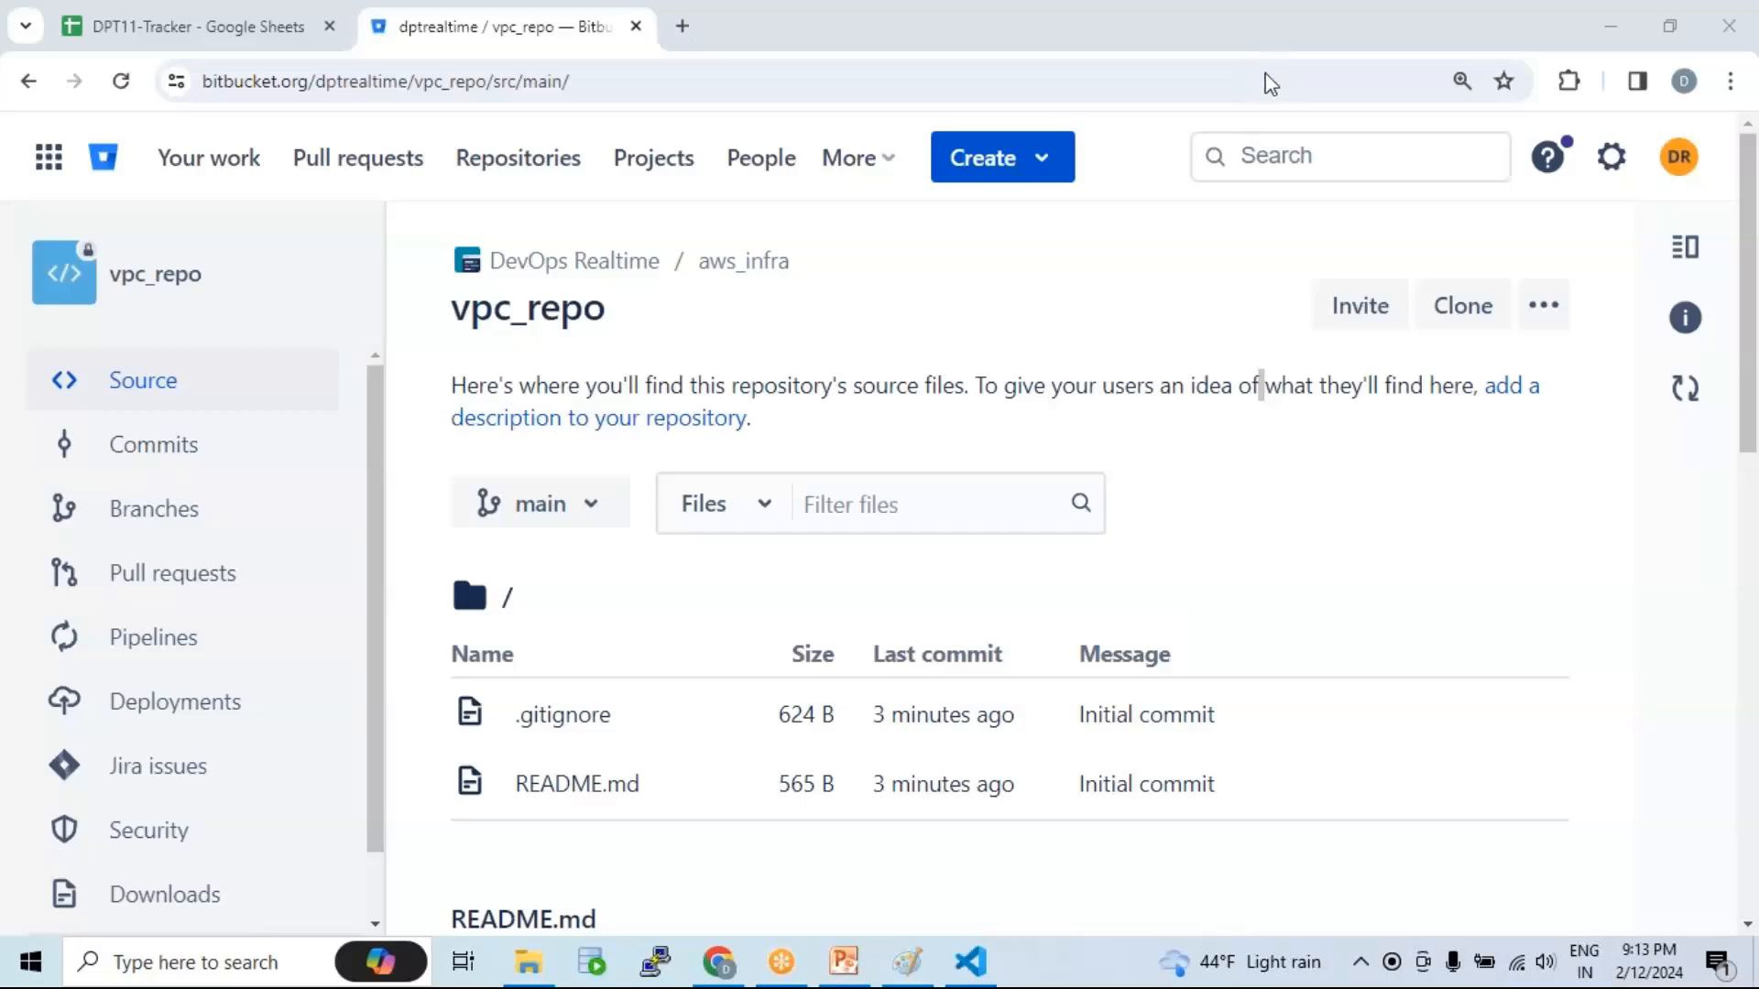
click(910, 377)
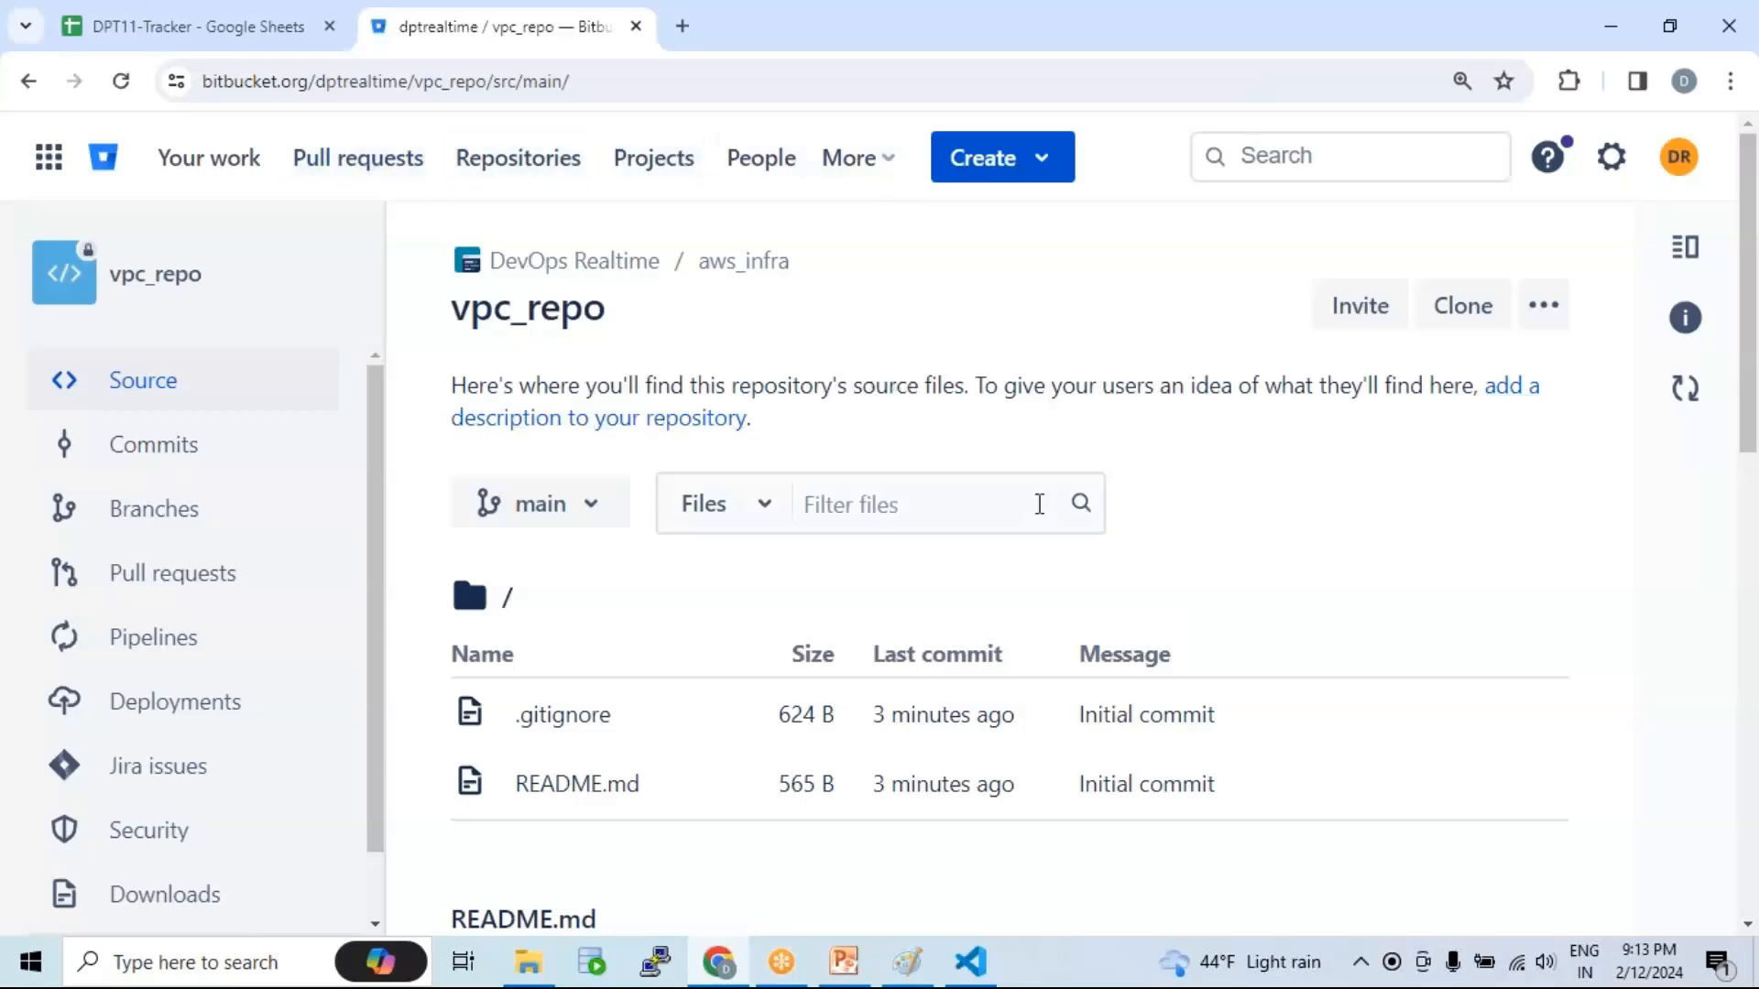
scroll(675, 569, down, 1)
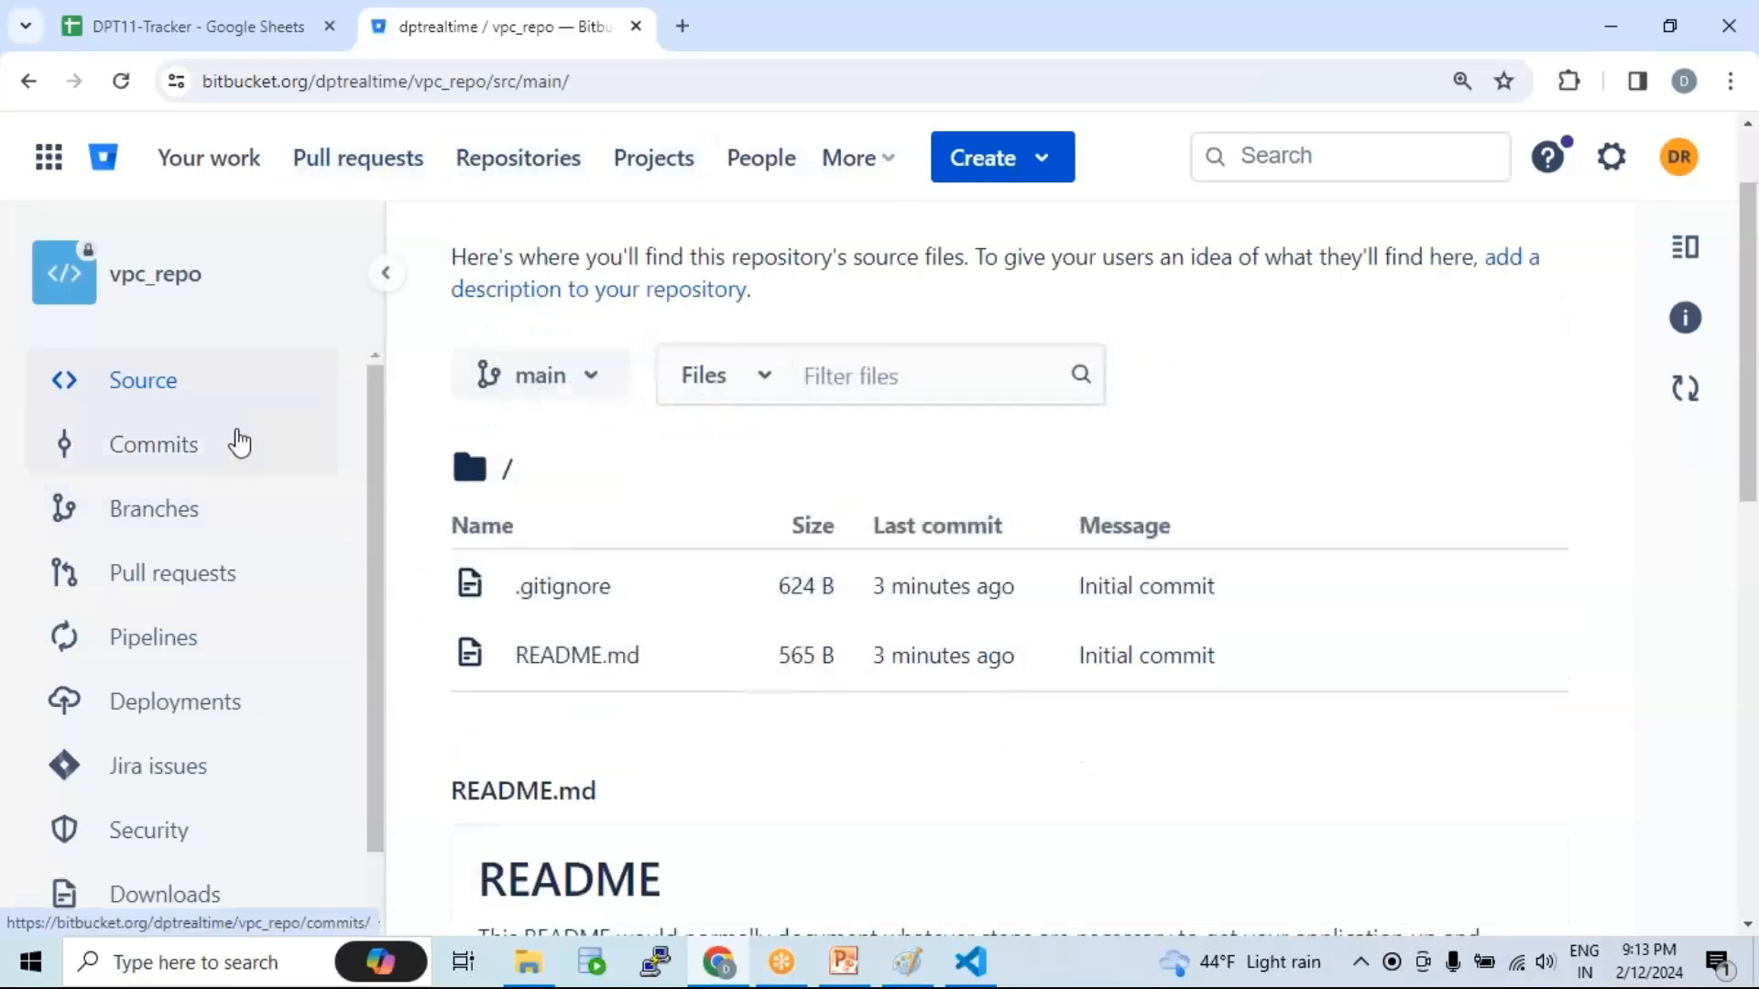
scroll(516, 409, up, 1)
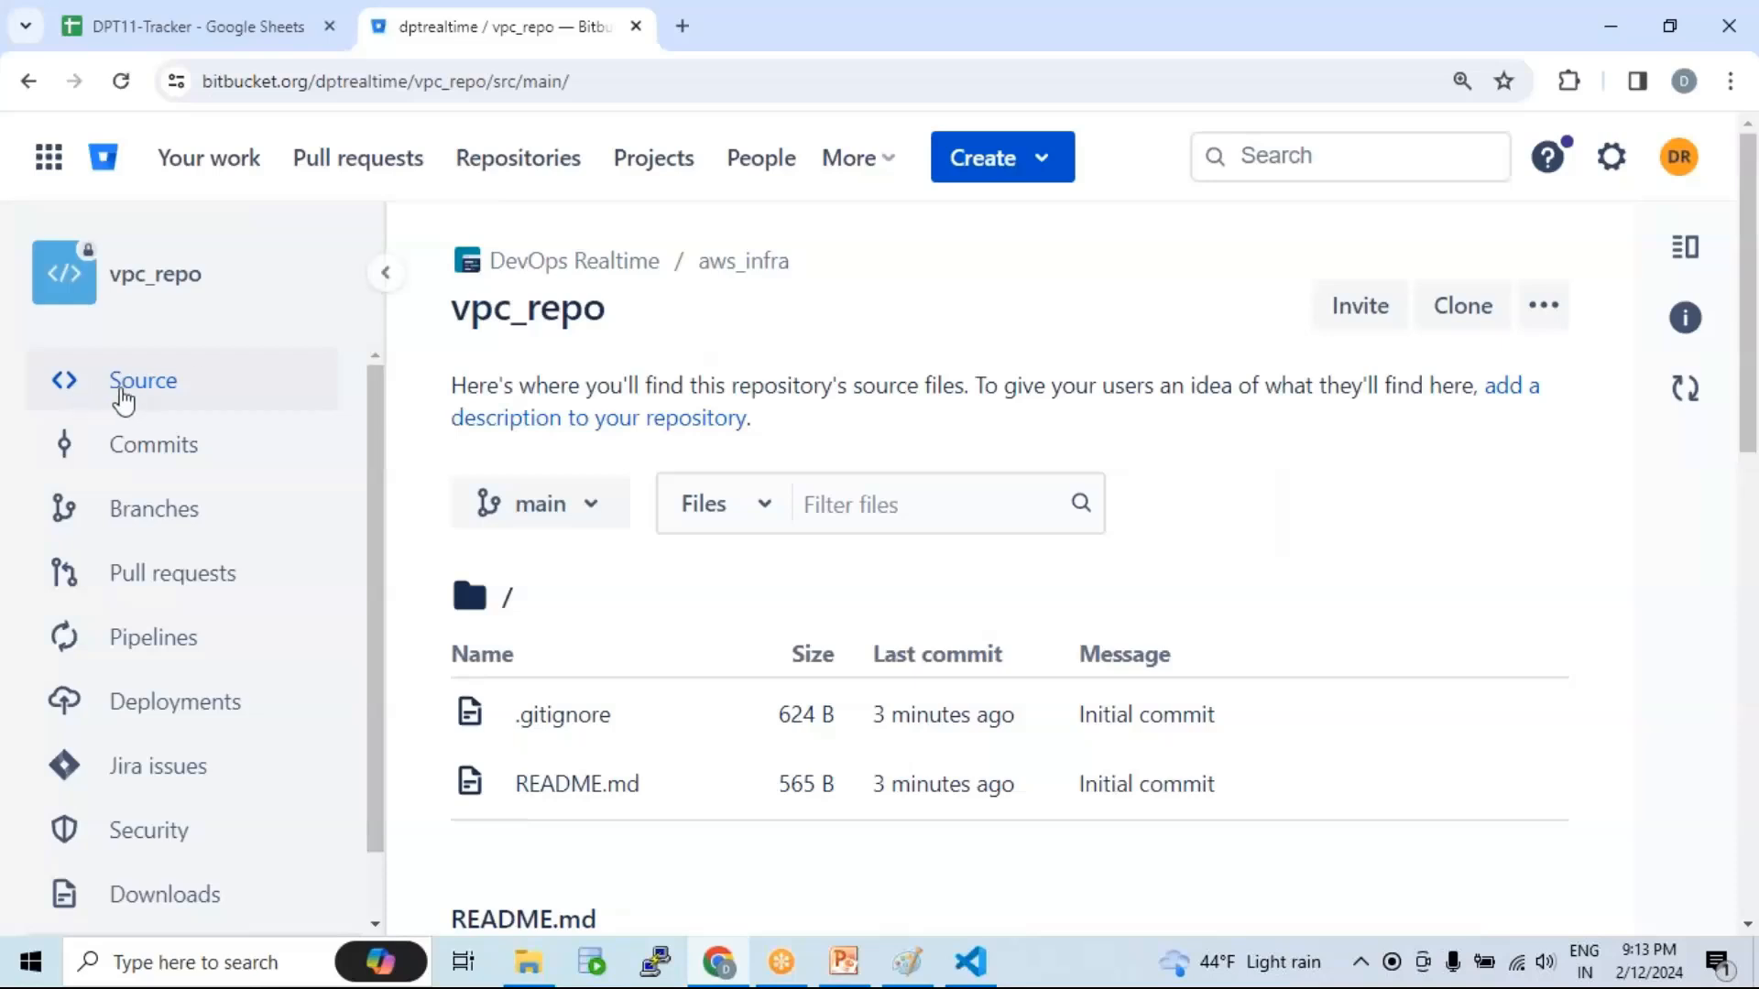
click(152, 395)
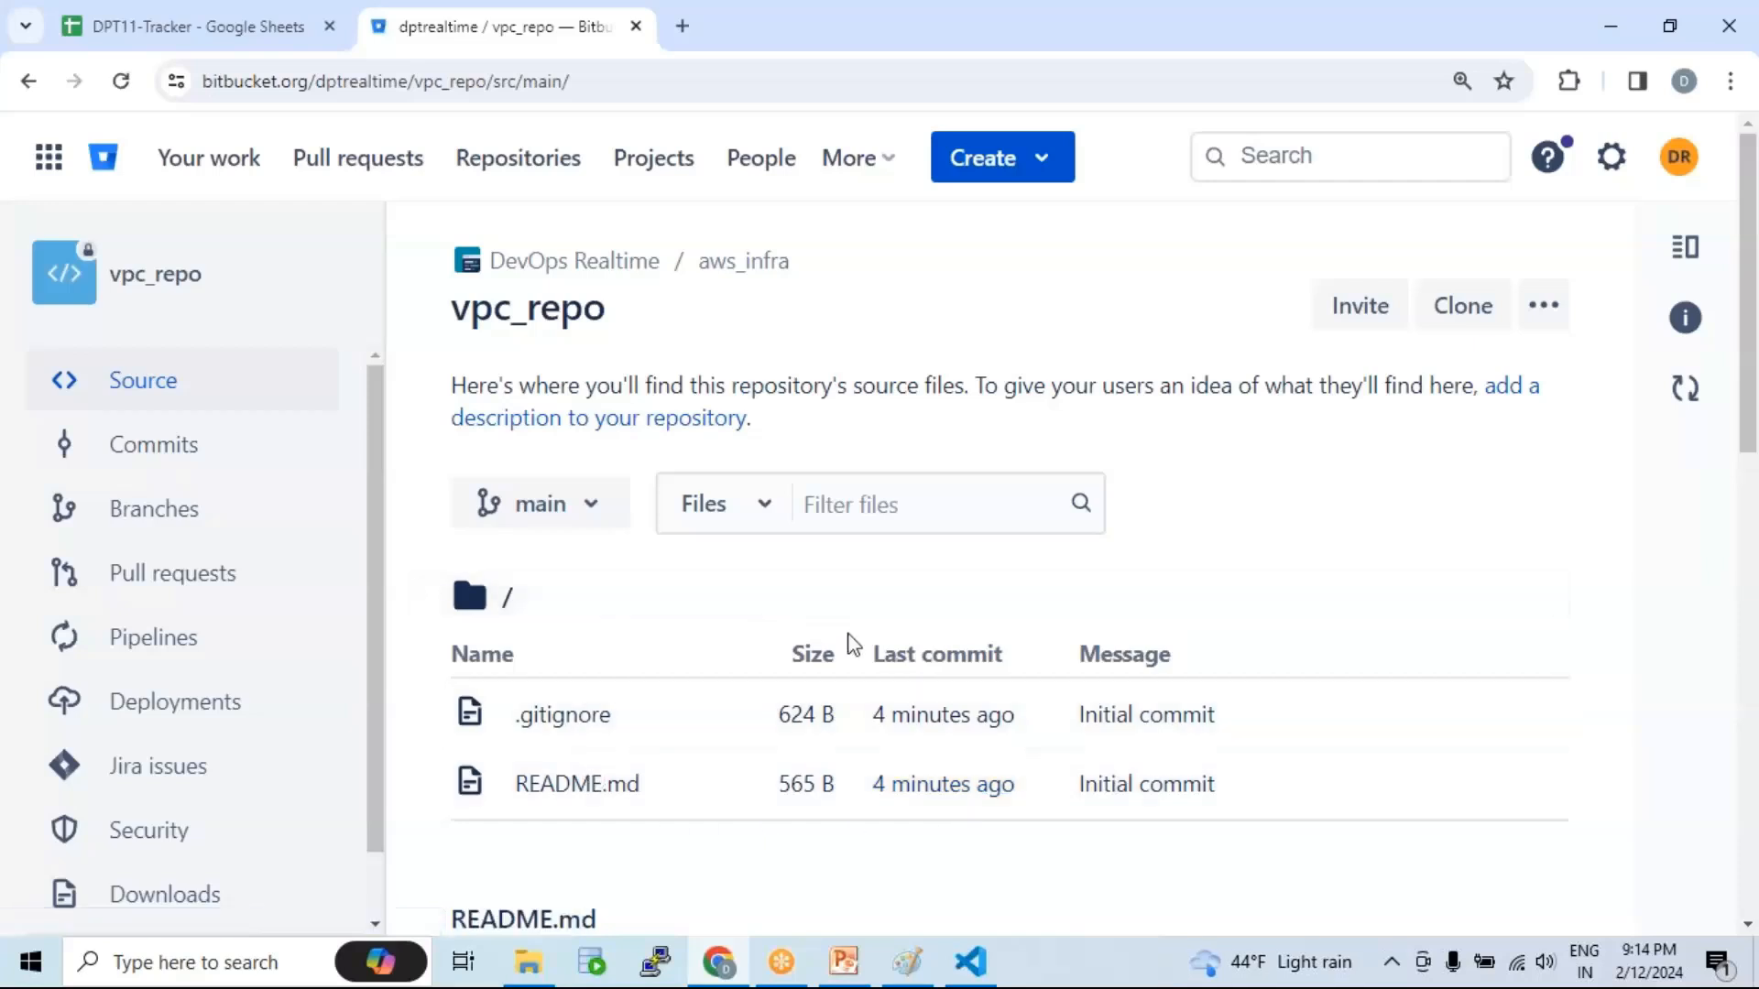
click(161, 449)
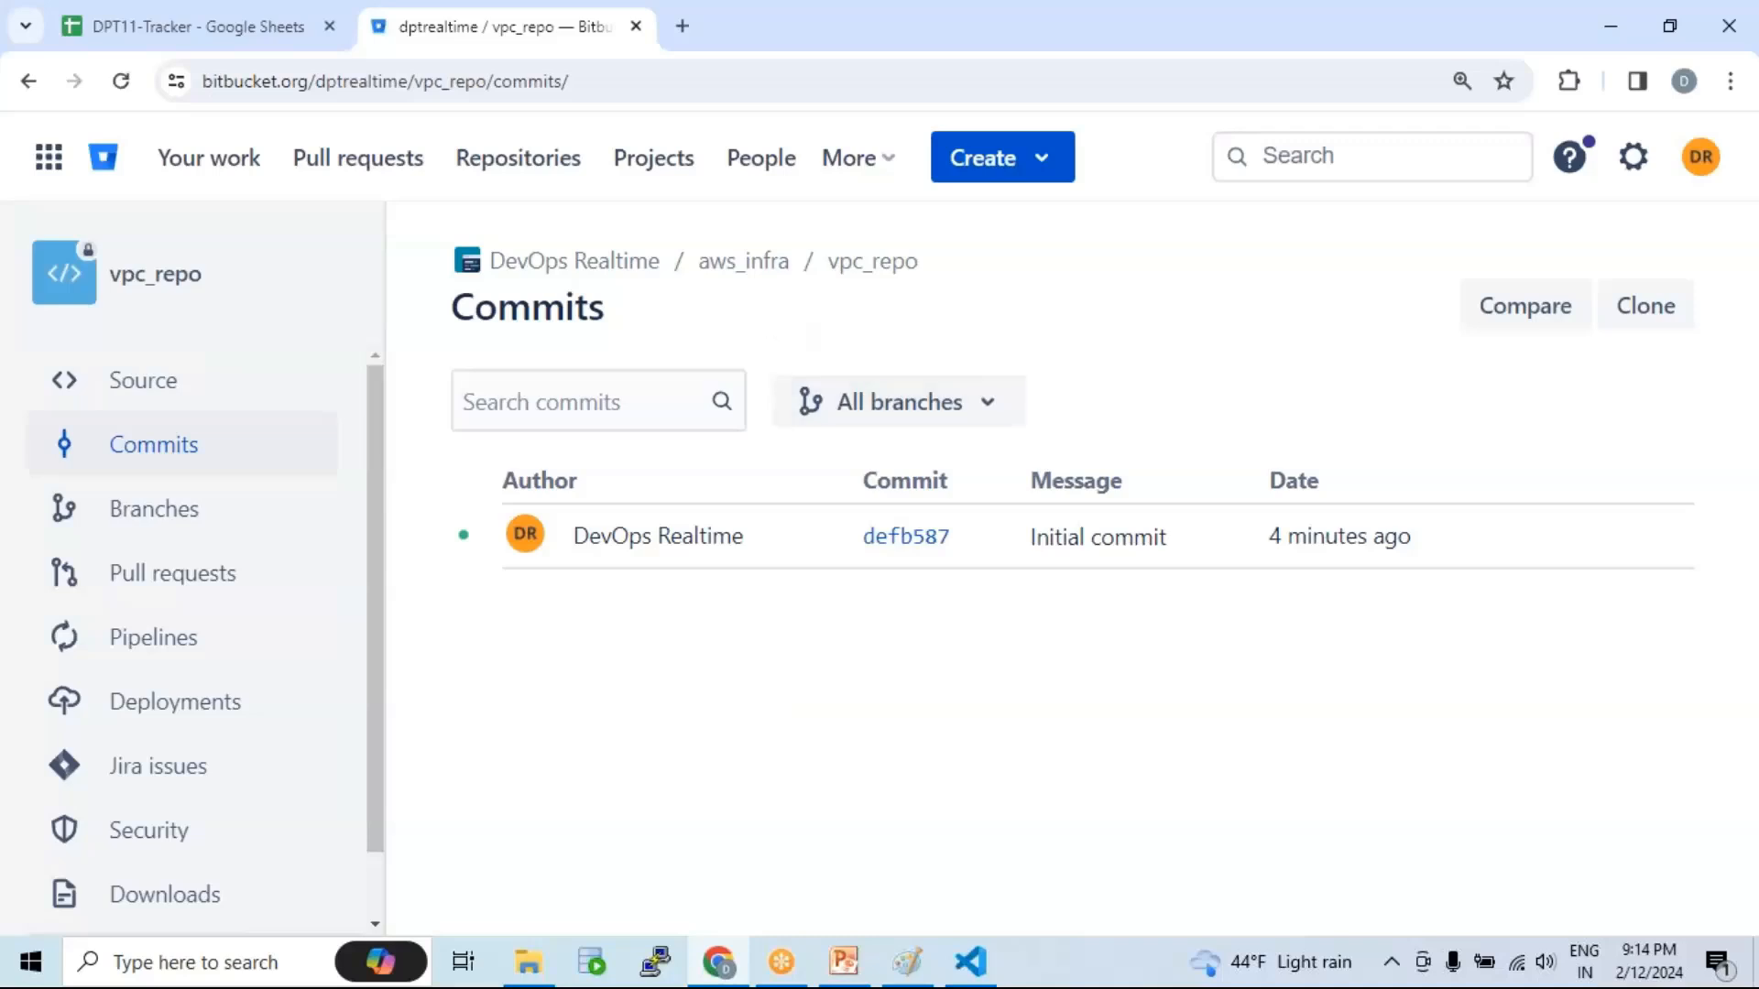
drag(1032, 540, 1185, 546)
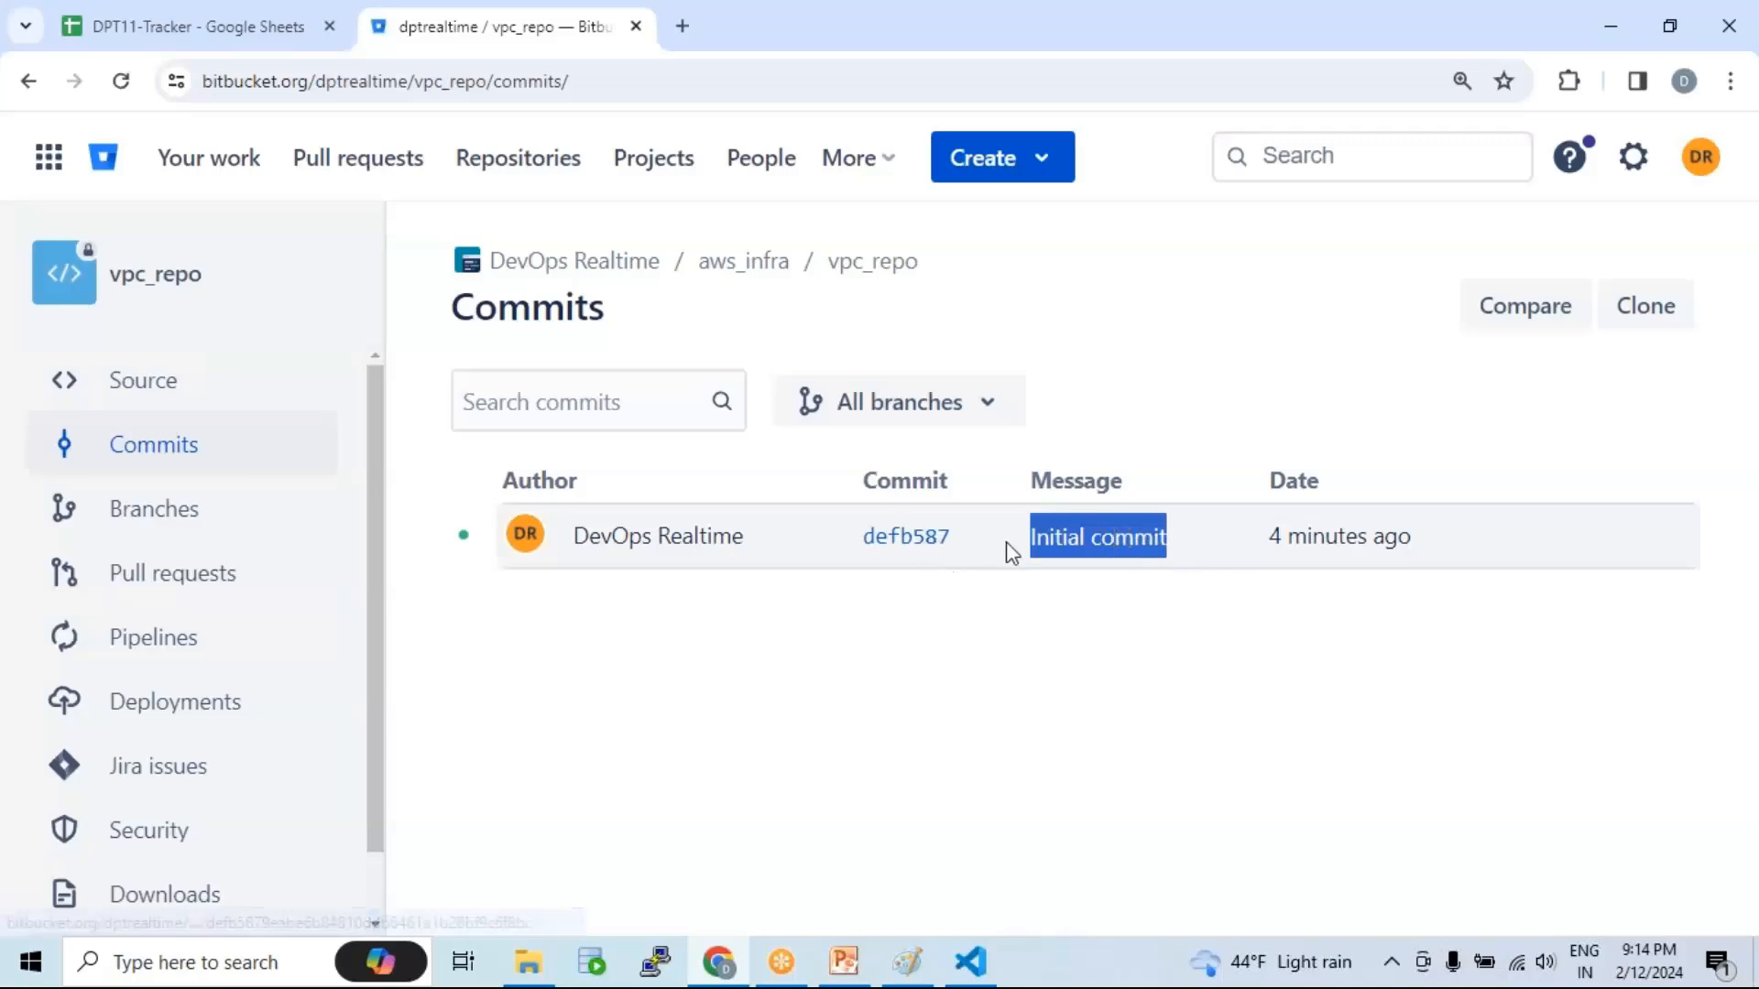
click(163, 385)
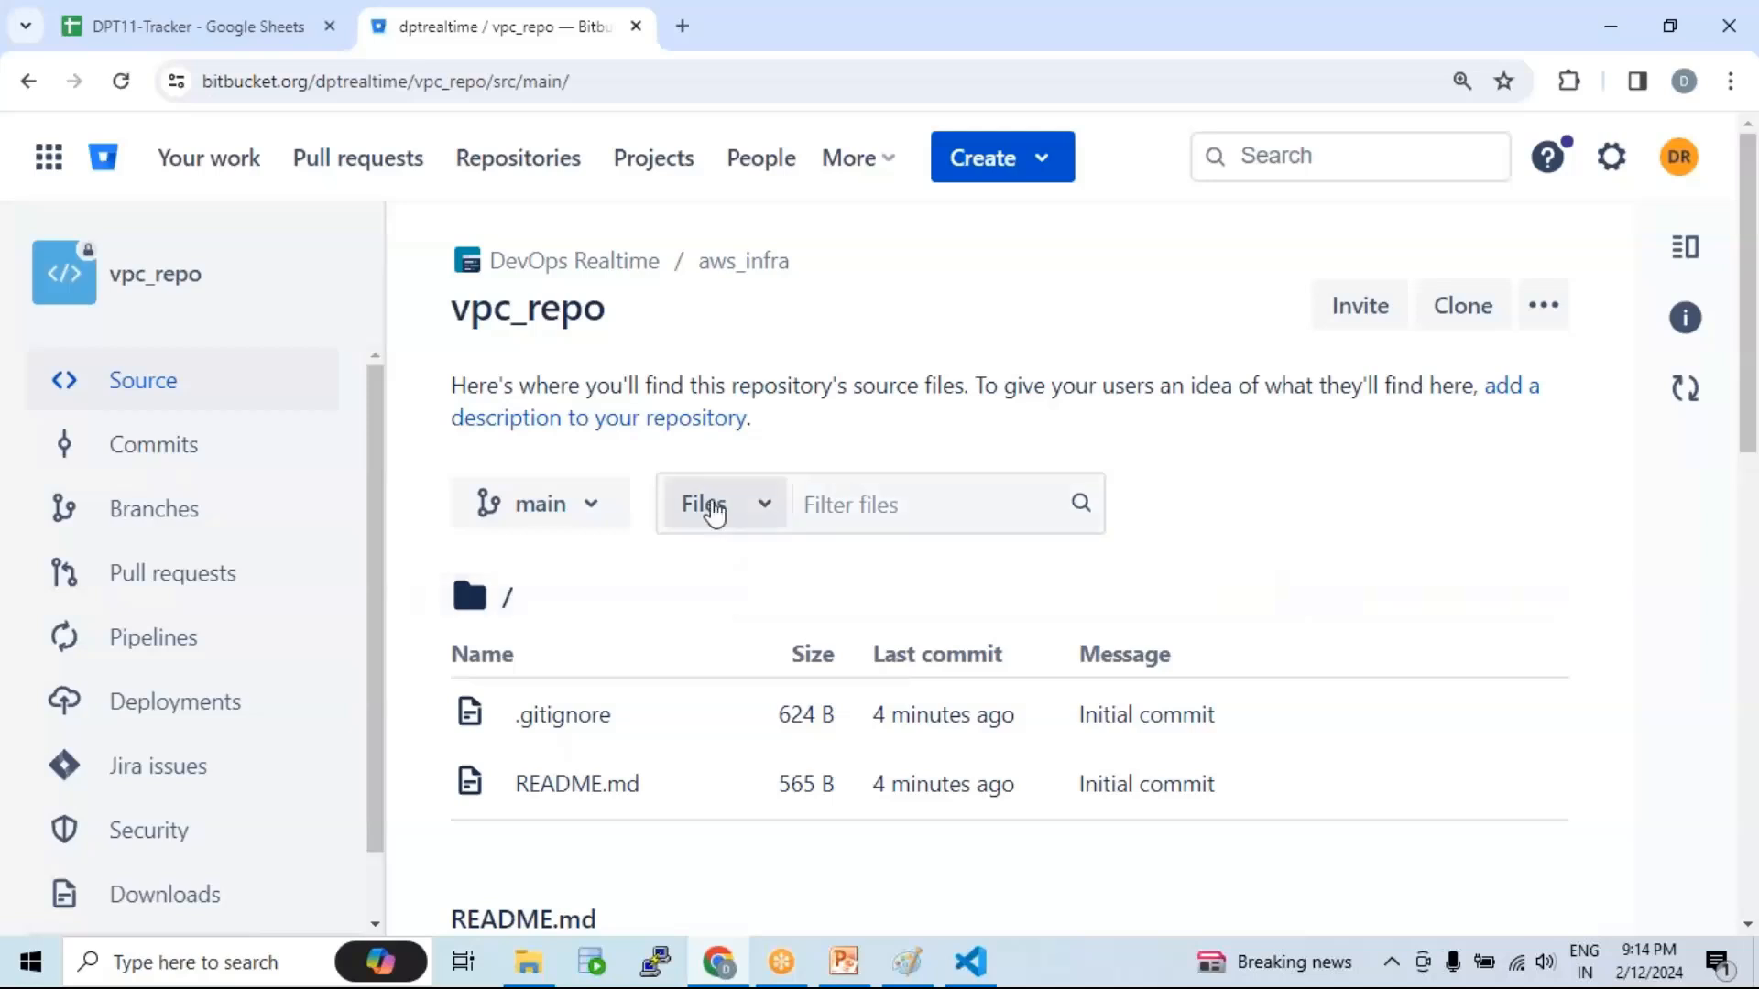
click(584, 799)
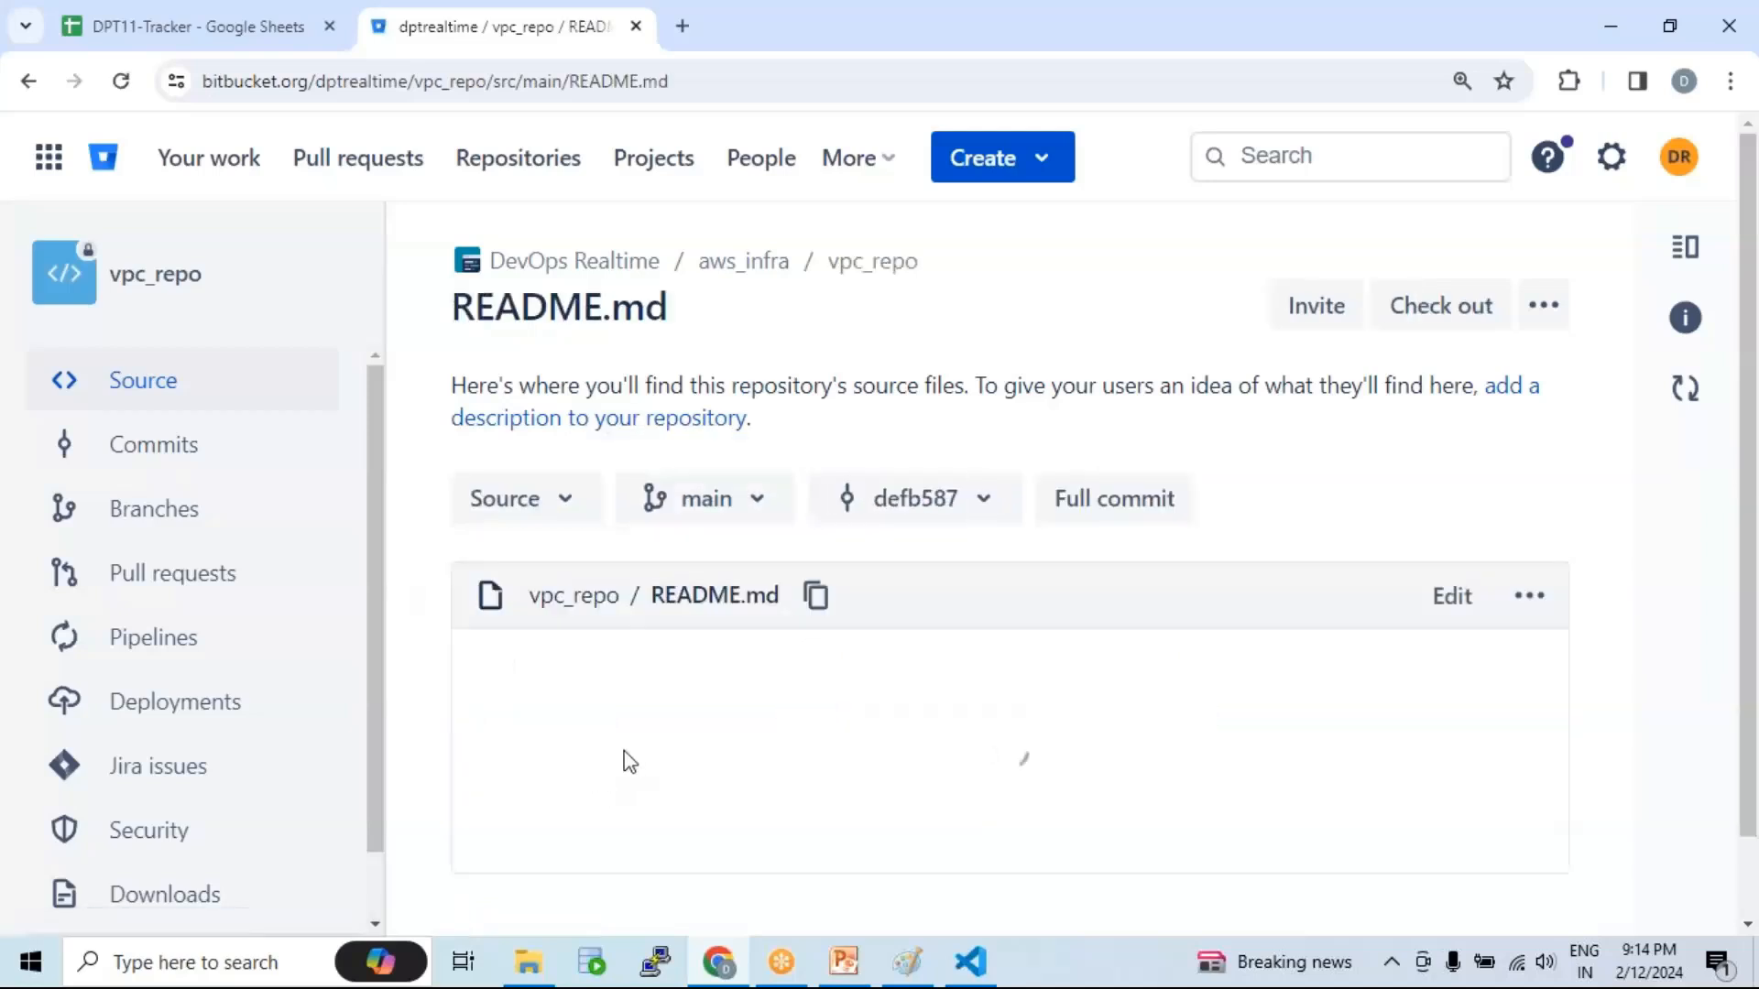
scroll(751, 632, down, 2)
scroll(768, 617, down, 7)
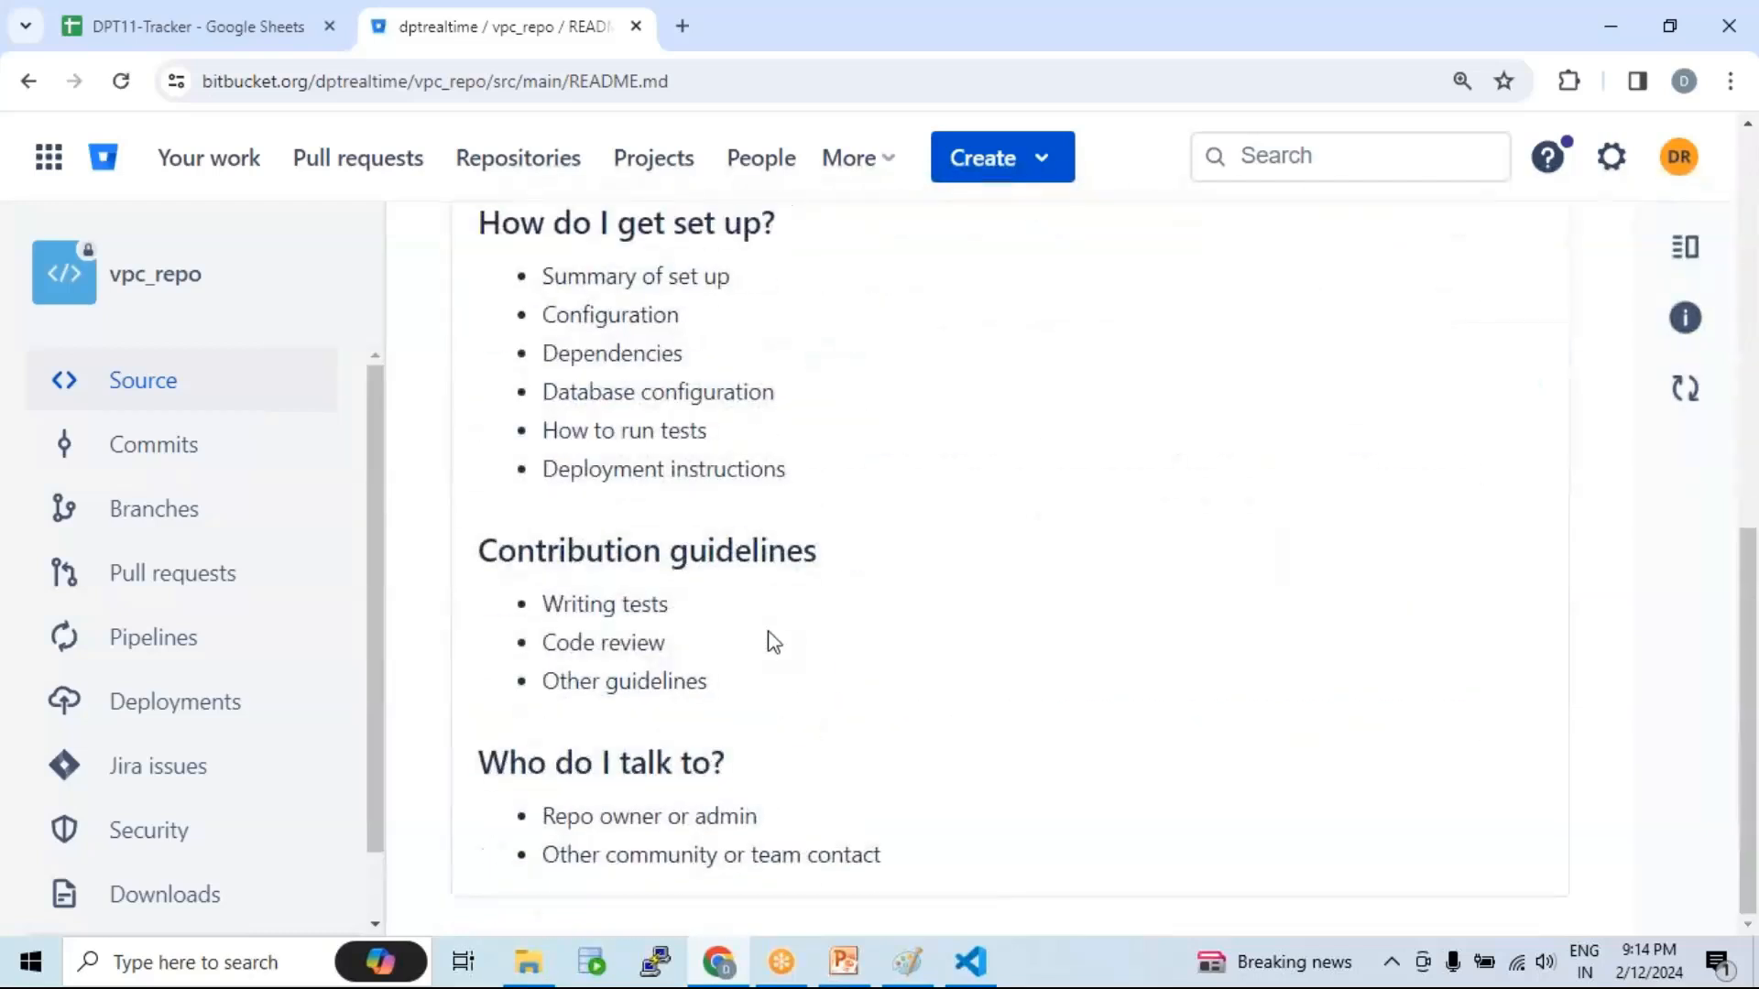
scroll(778, 636, up, 8)
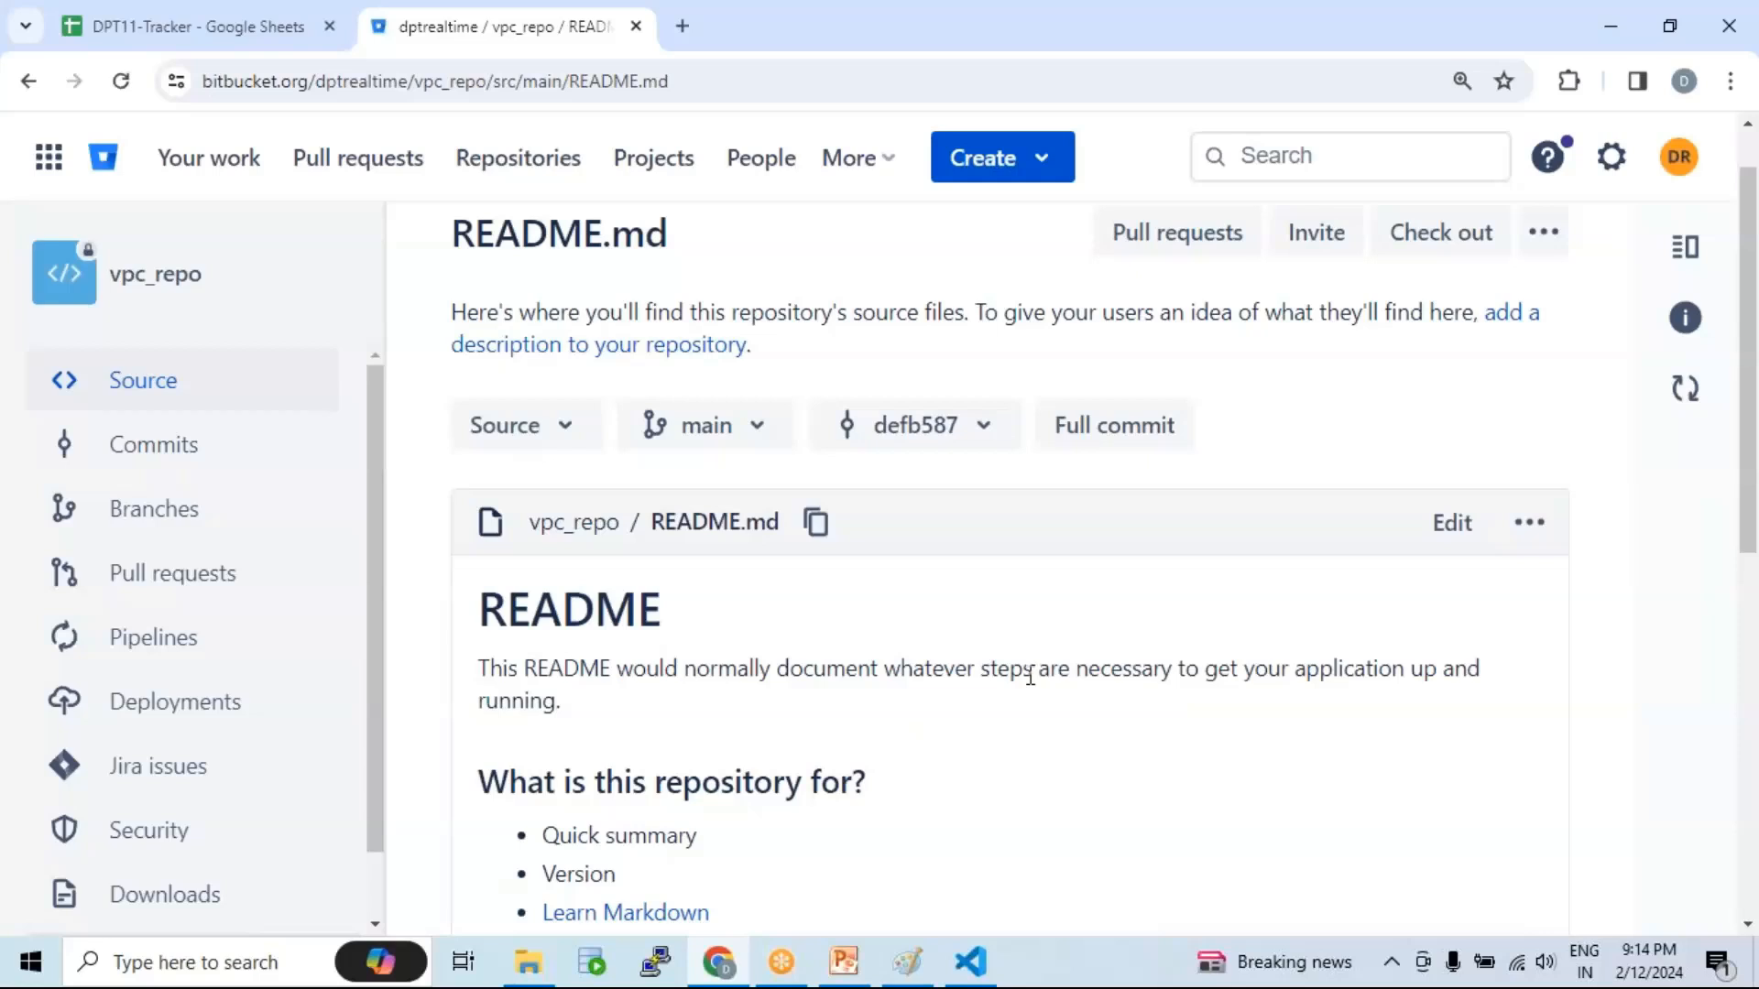
click(1453, 523)
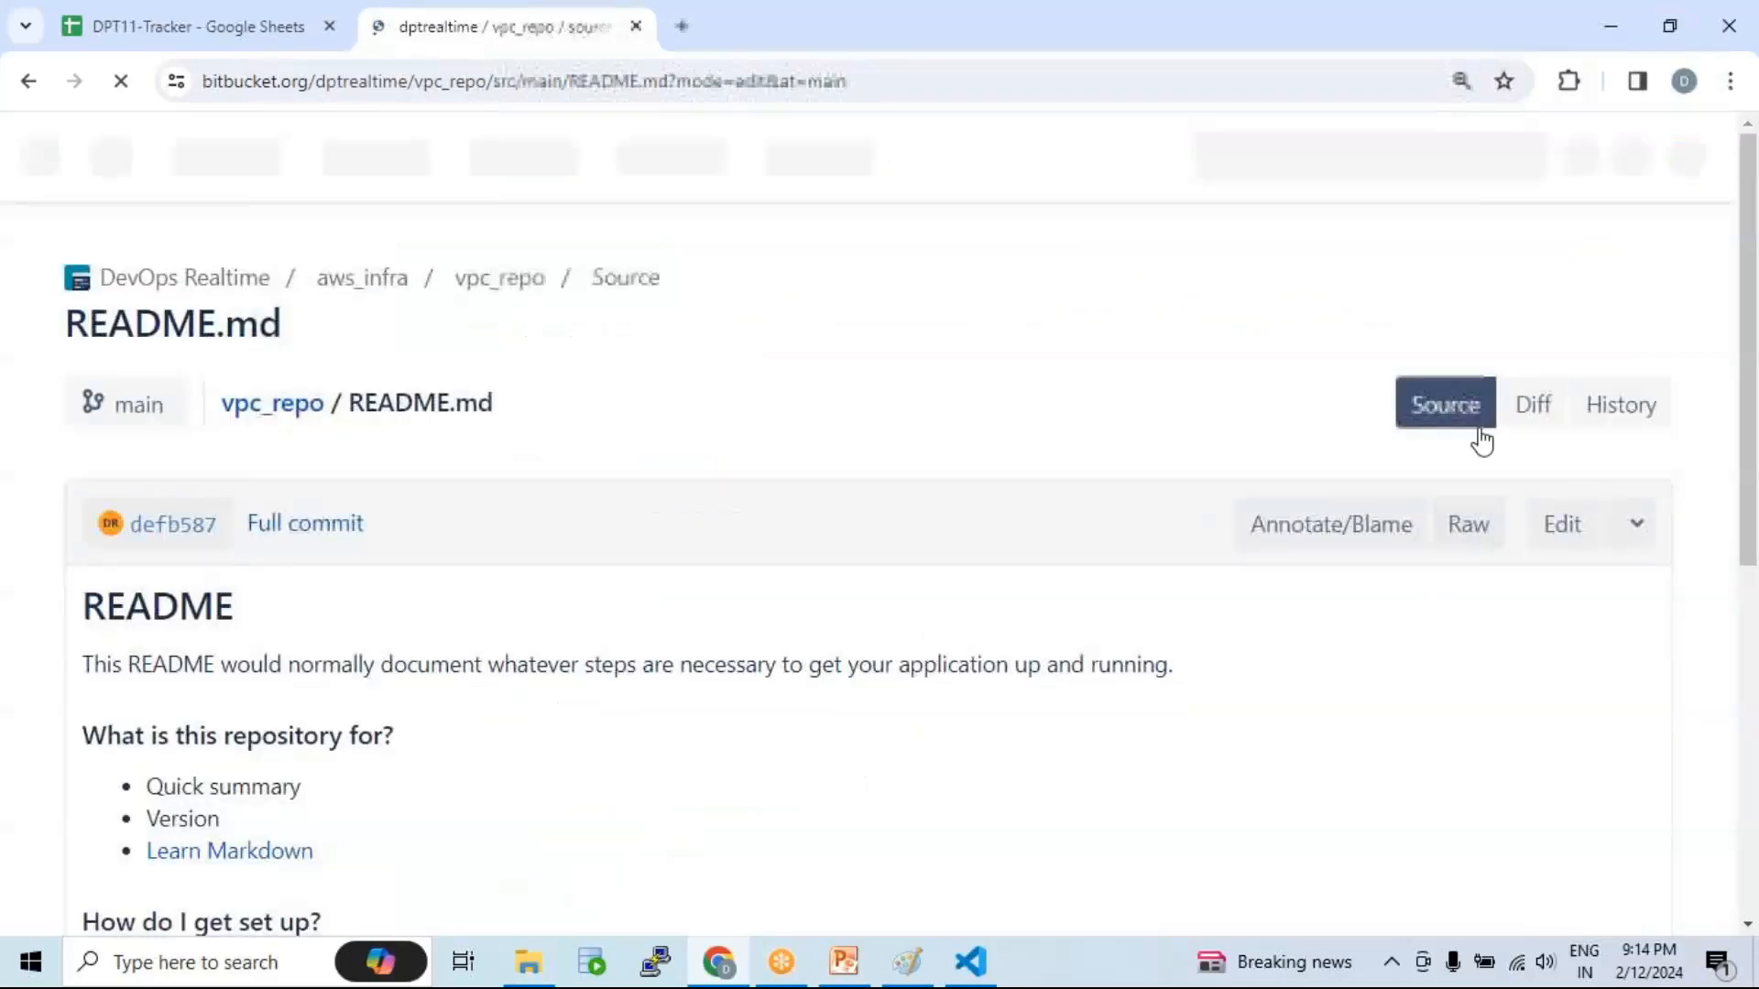
scroll(561, 606, down, 3)
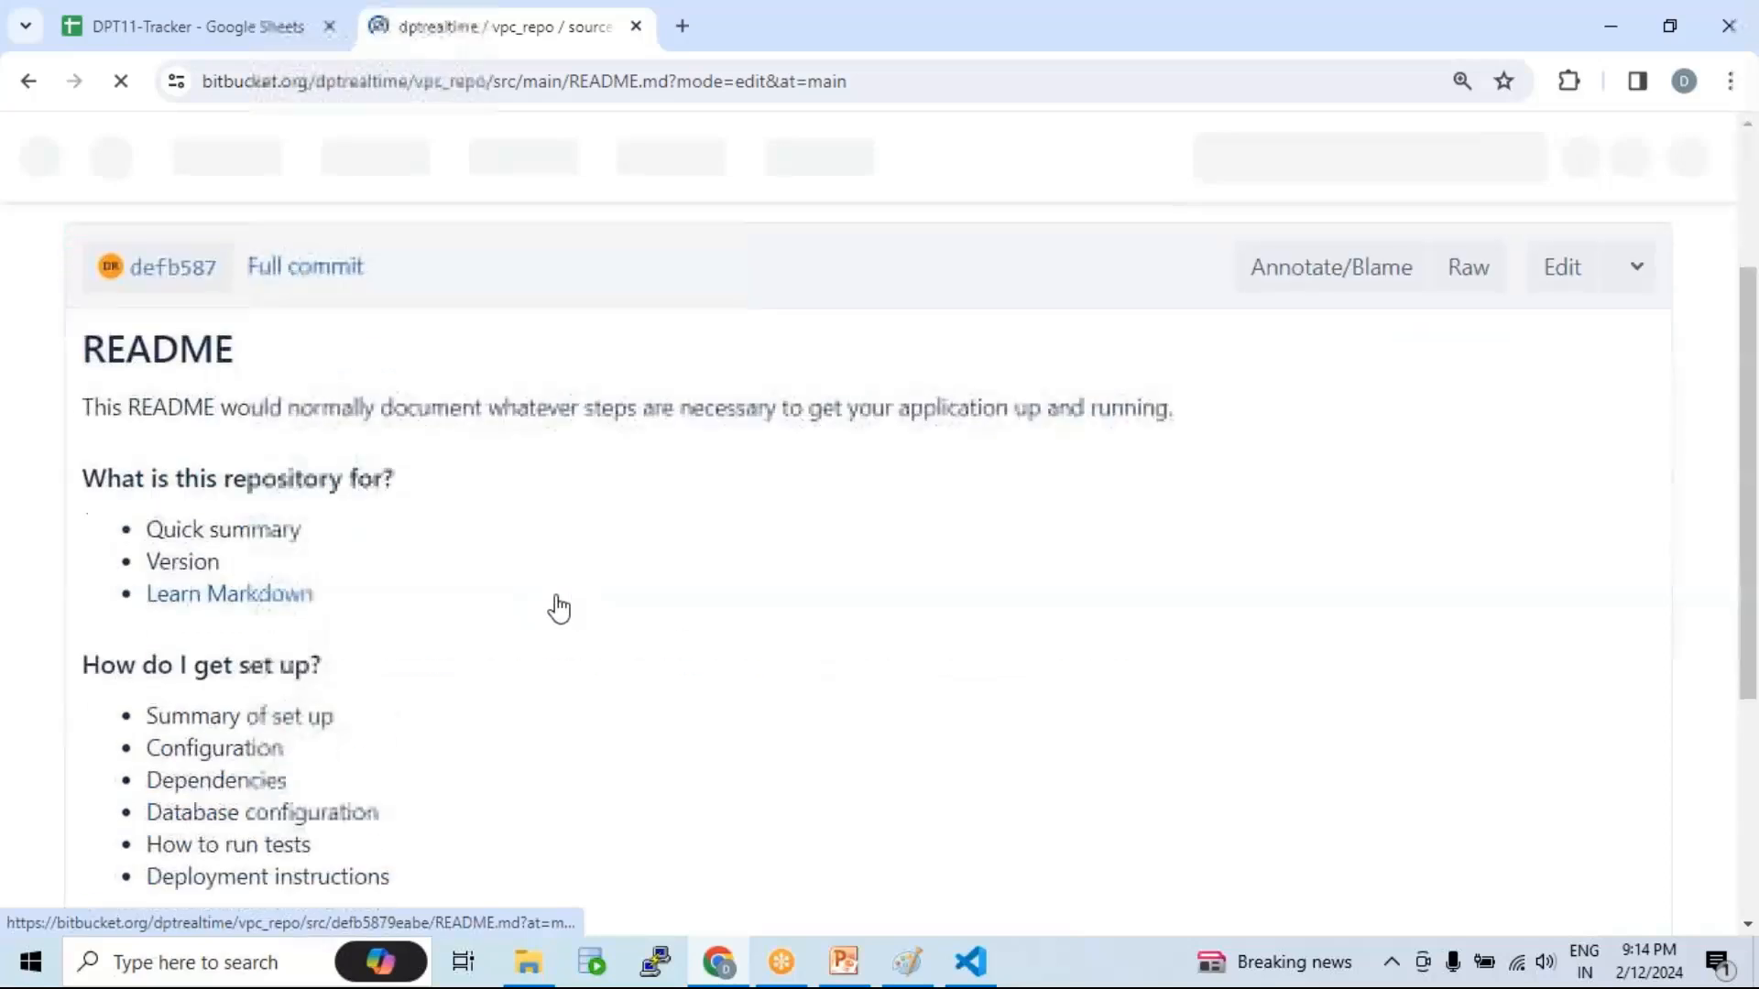
scroll(765, 617, down, 3)
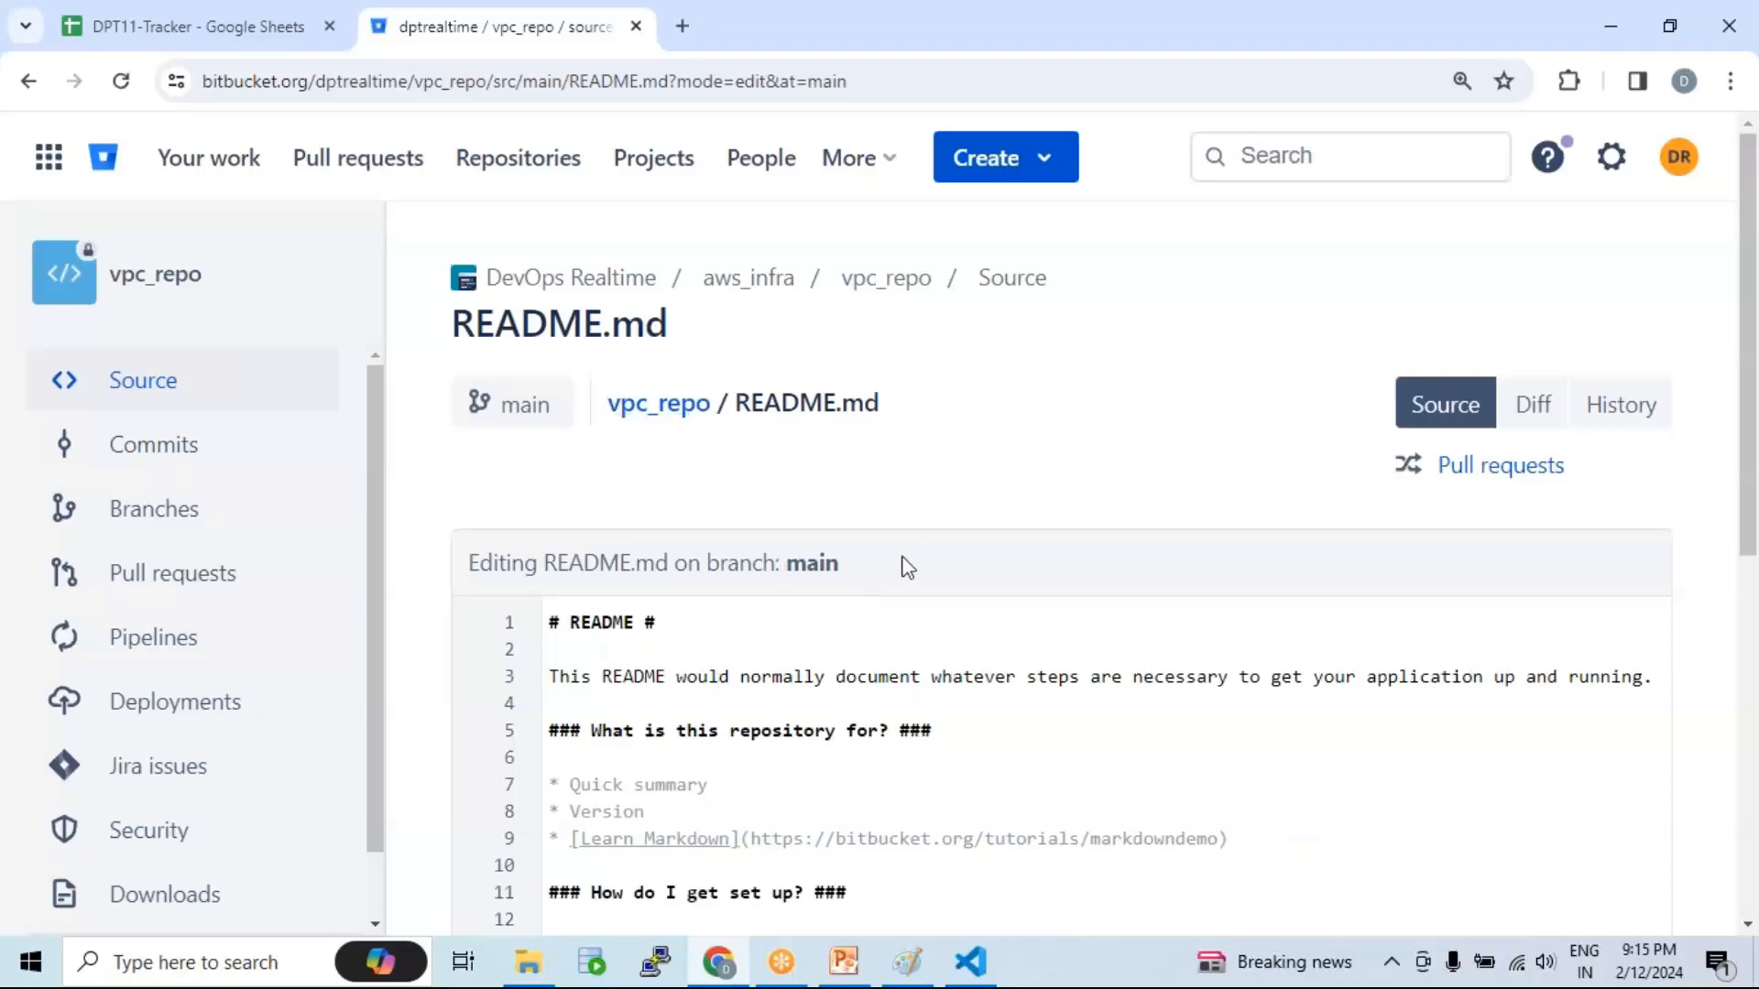
scroll(955, 540, down, 3)
scroll(955, 540, down, 3)
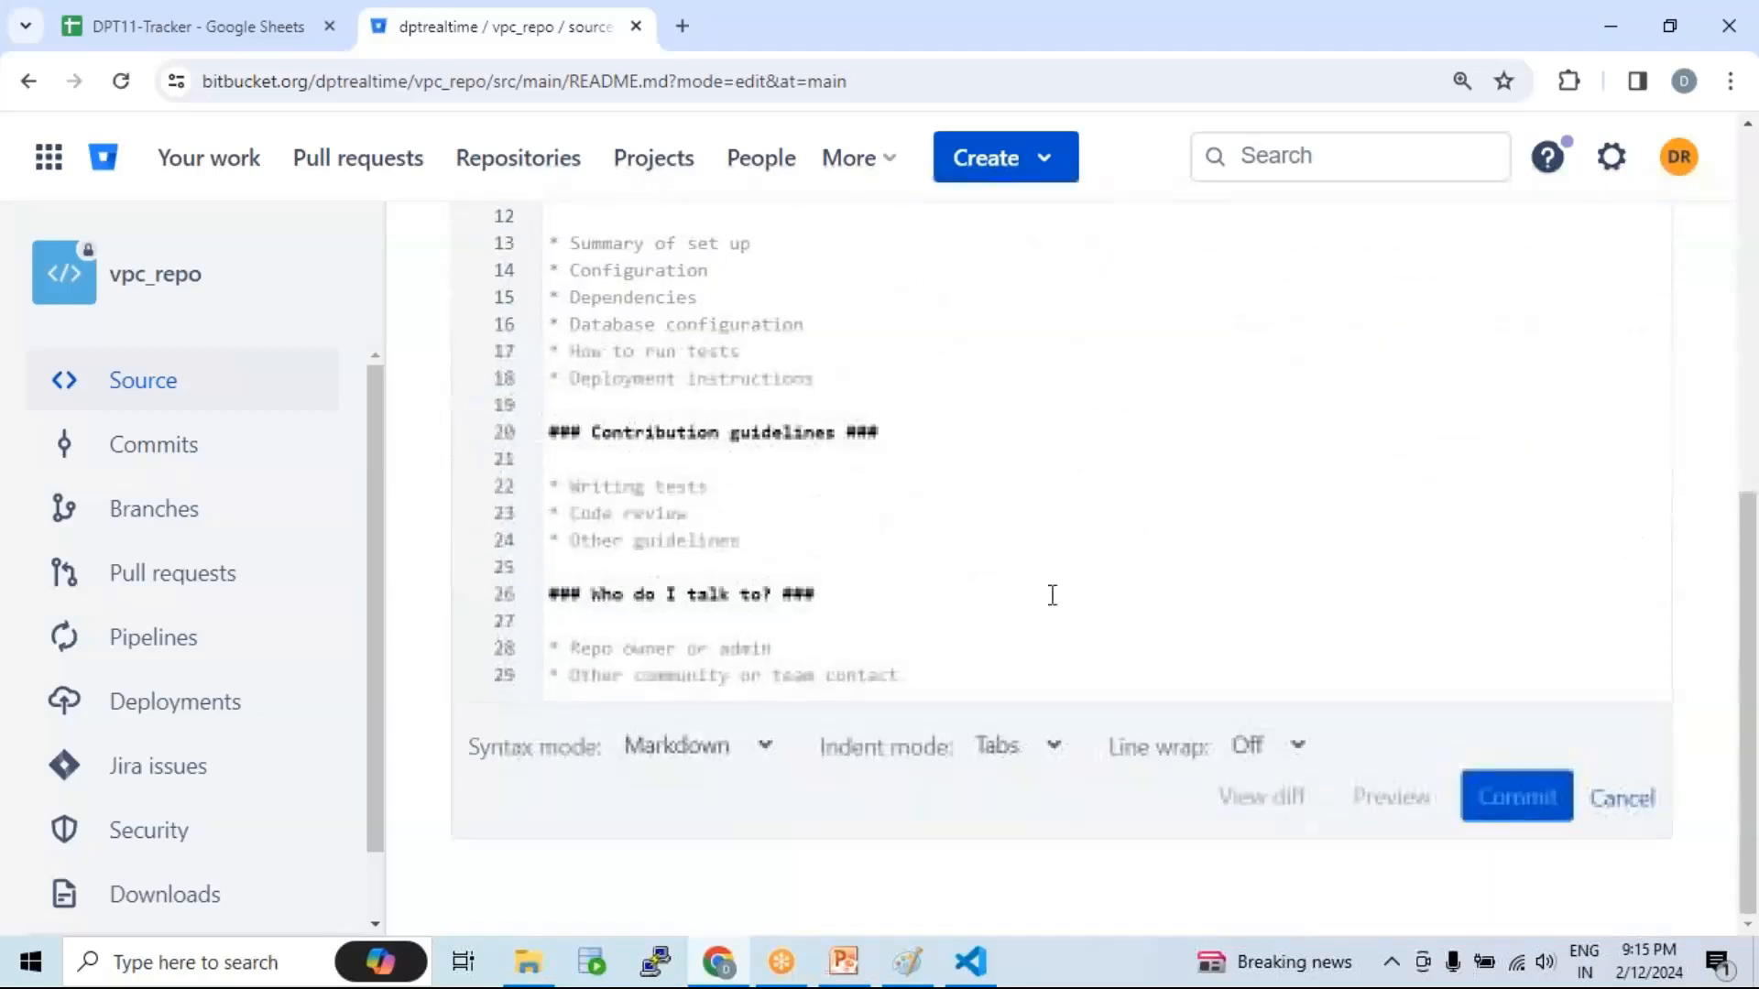
click(1622, 799)
scroll(824, 458, up, 5)
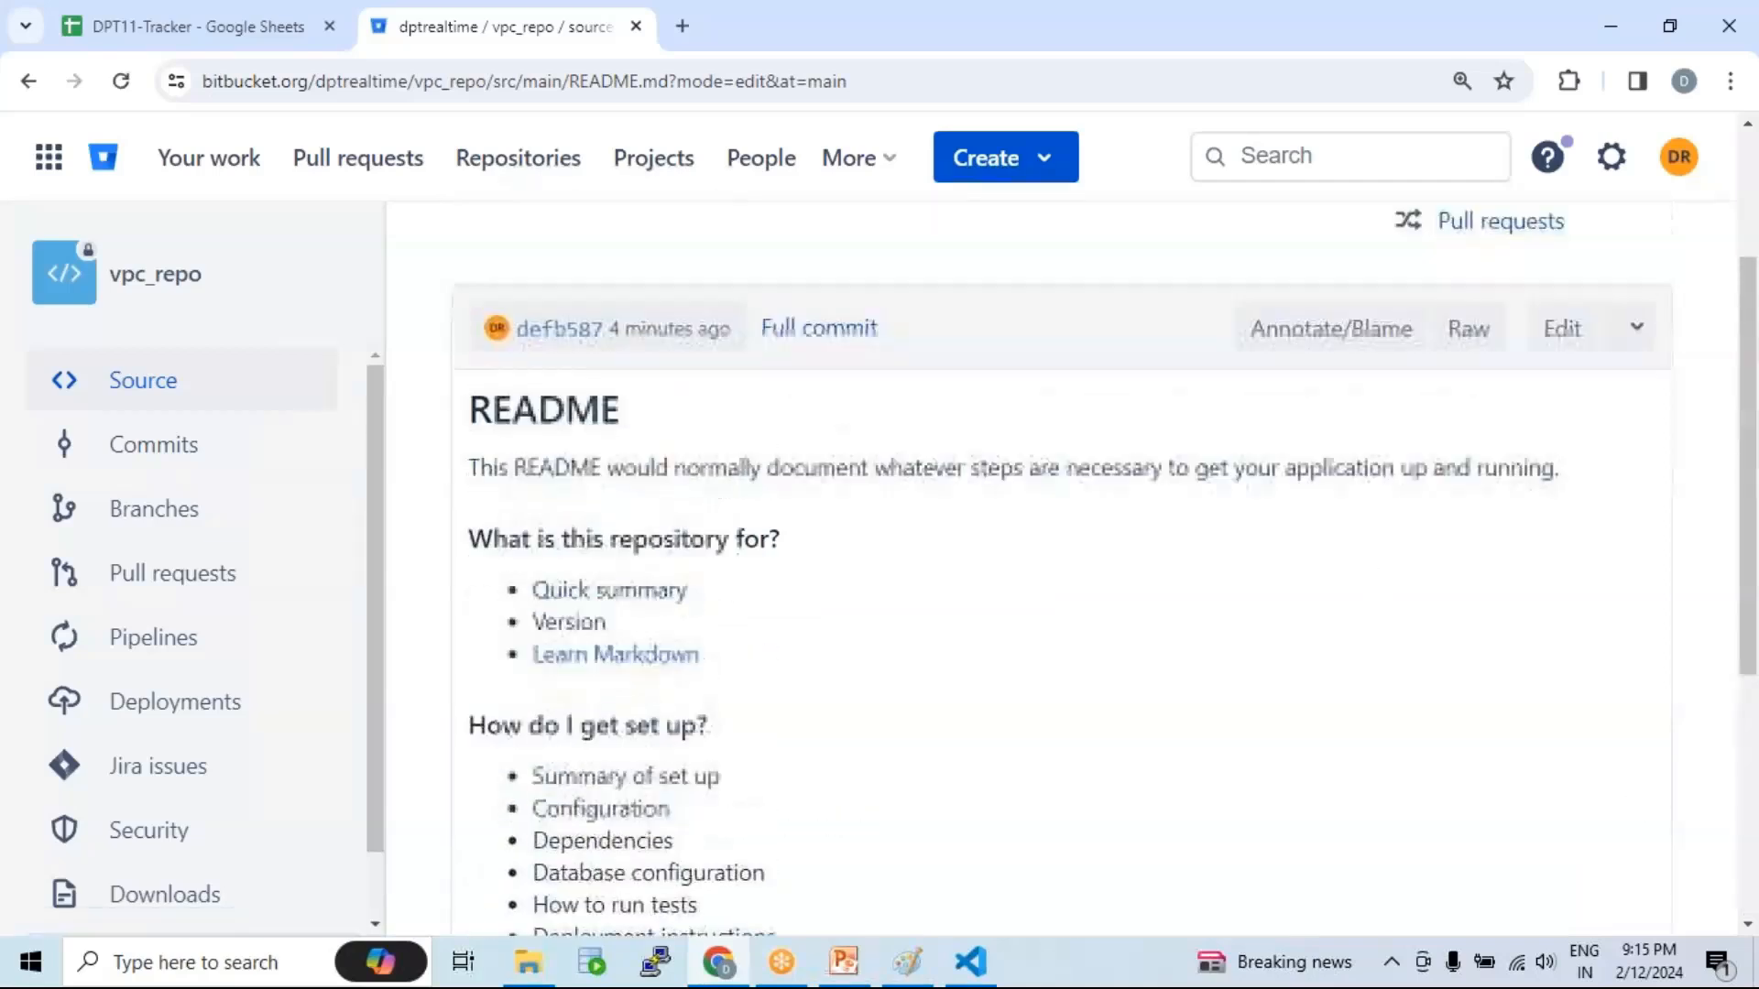
click(692, 350)
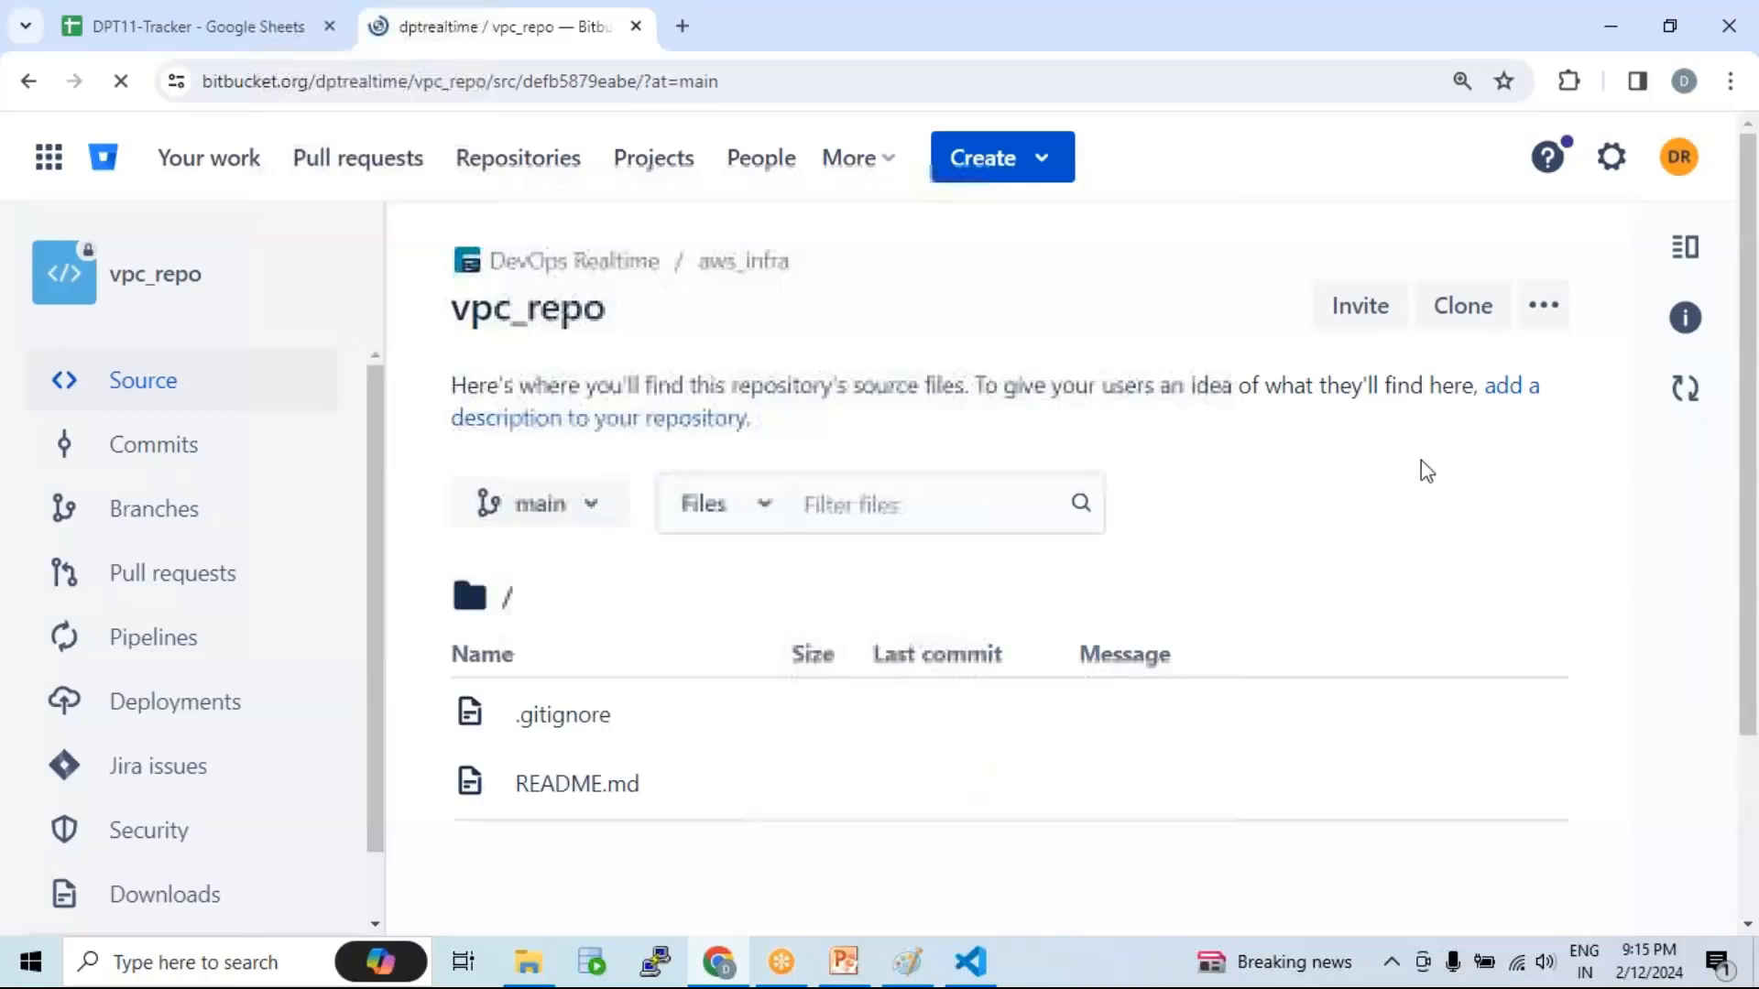
Step: Open and close vpc_repo's ••• actions menu, then switch to the PowerPoint presentation
click(1551, 320)
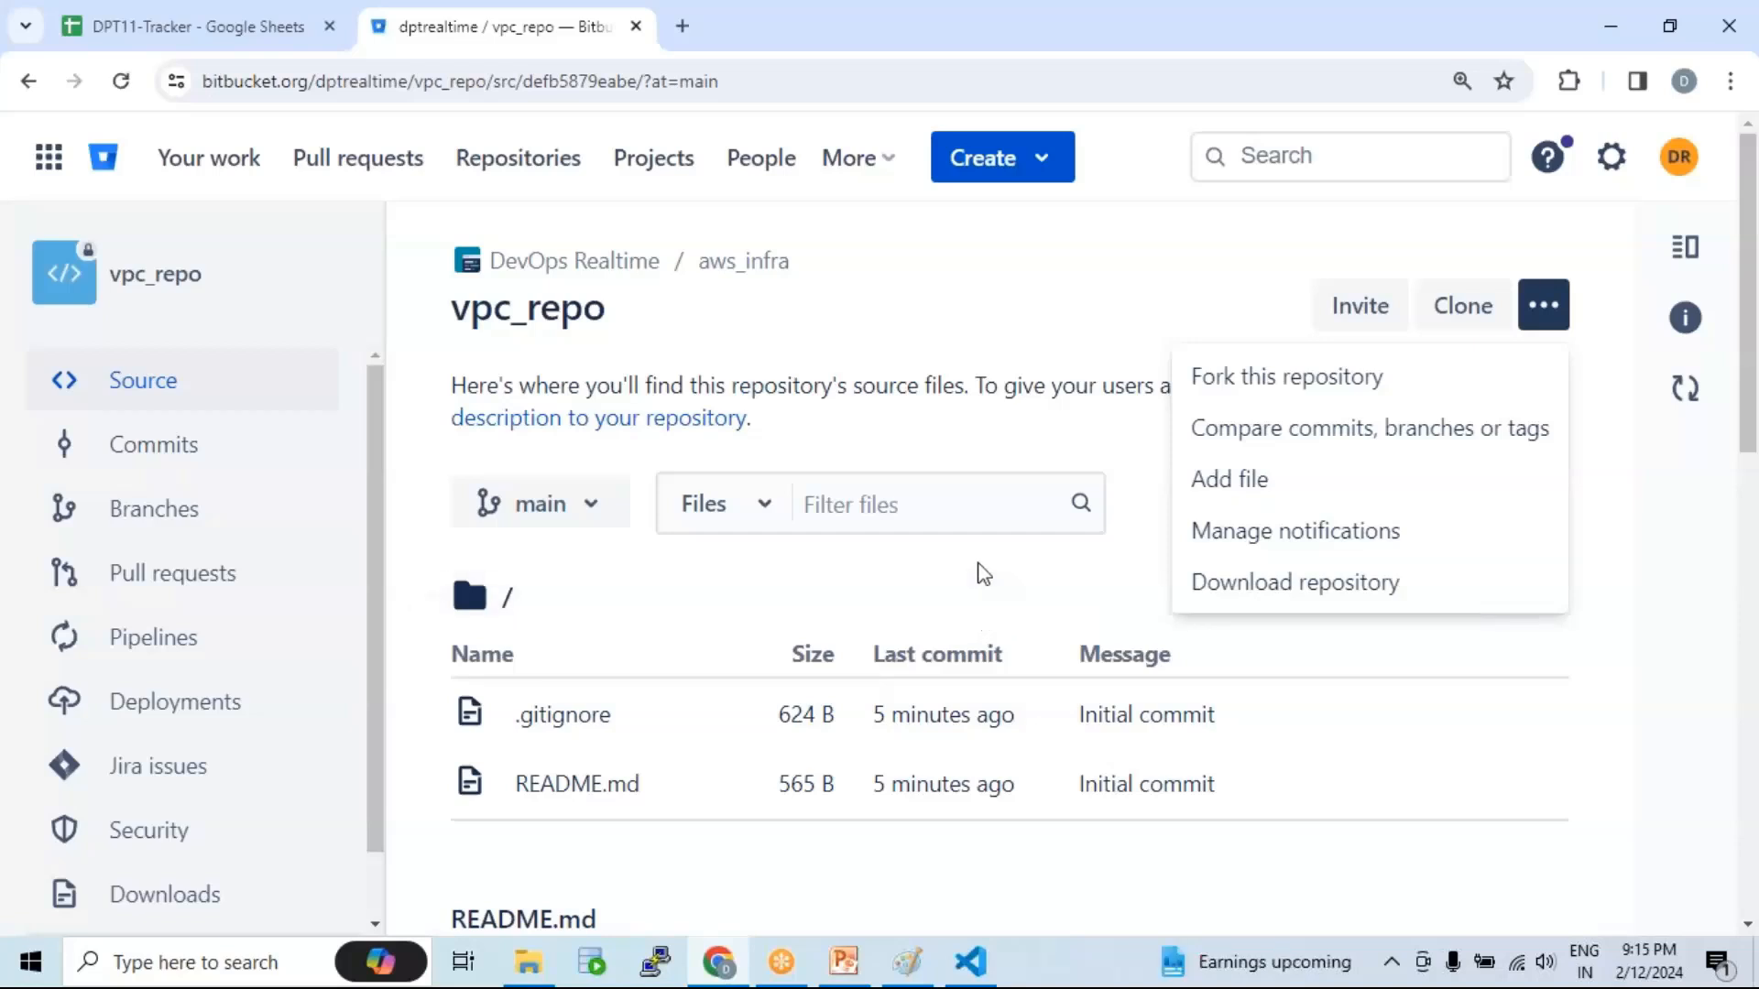
click(991, 380)
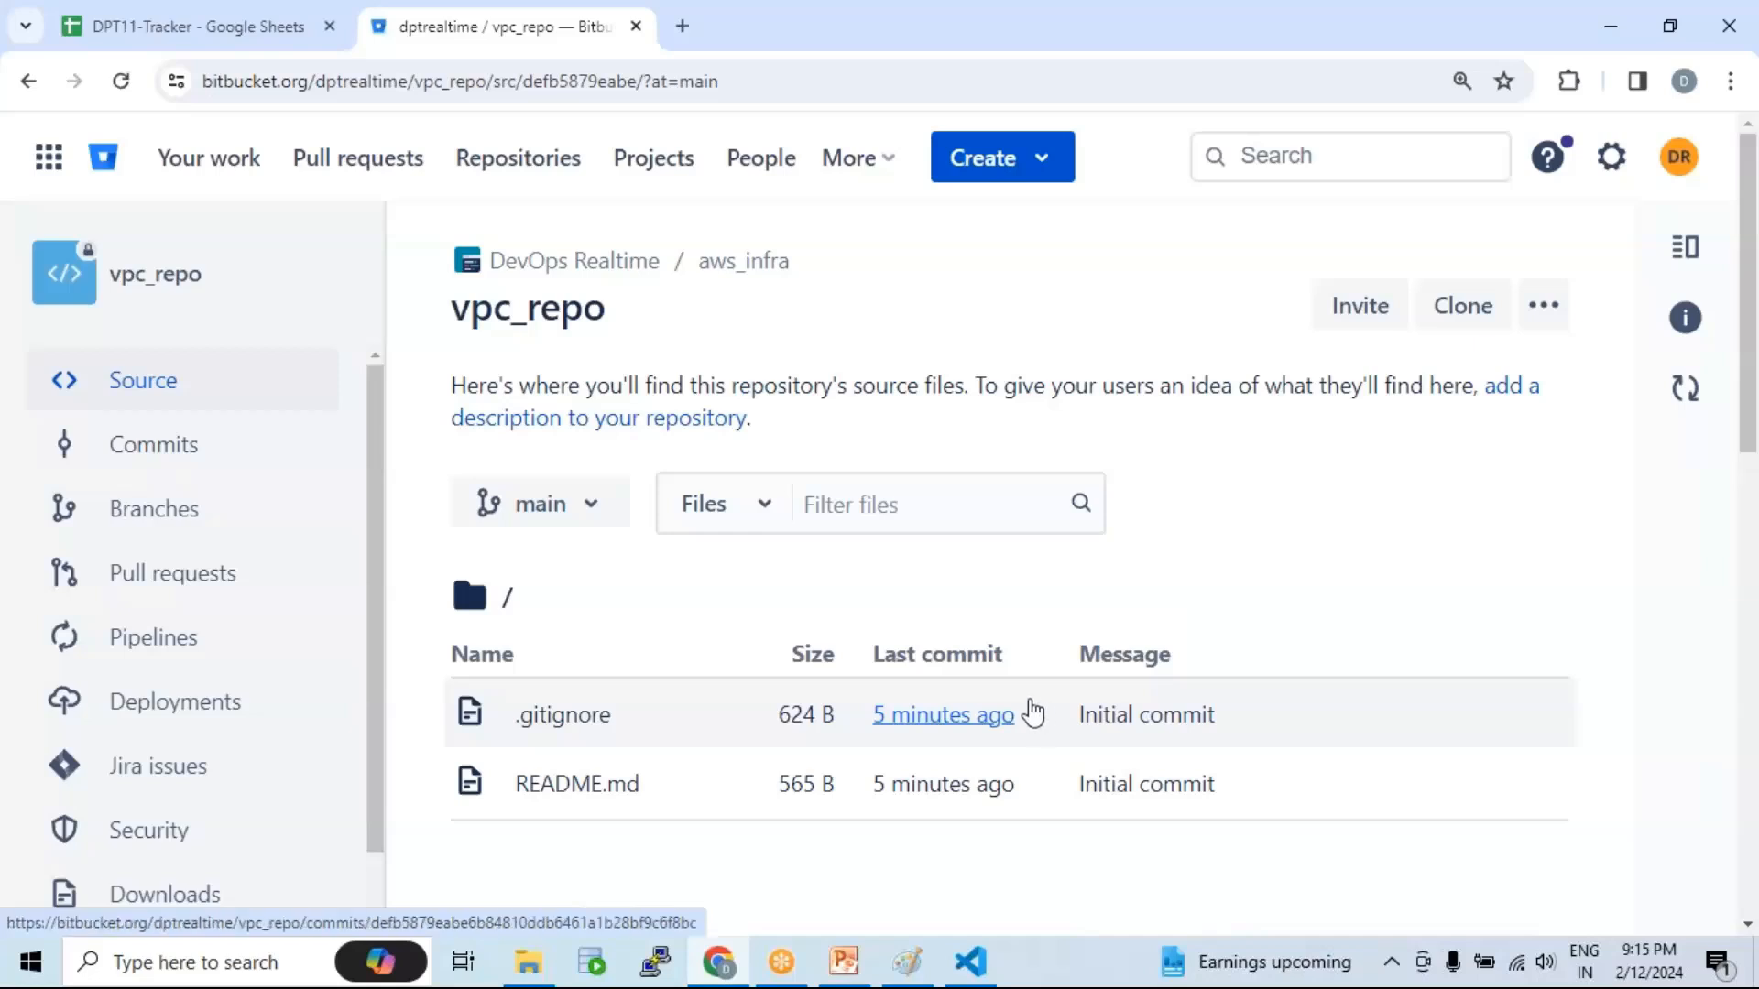
click(863, 969)
Step: Add '1. Create a BitBucket repo' as README.md's first line, remove the blank line, and save
click(970, 964)
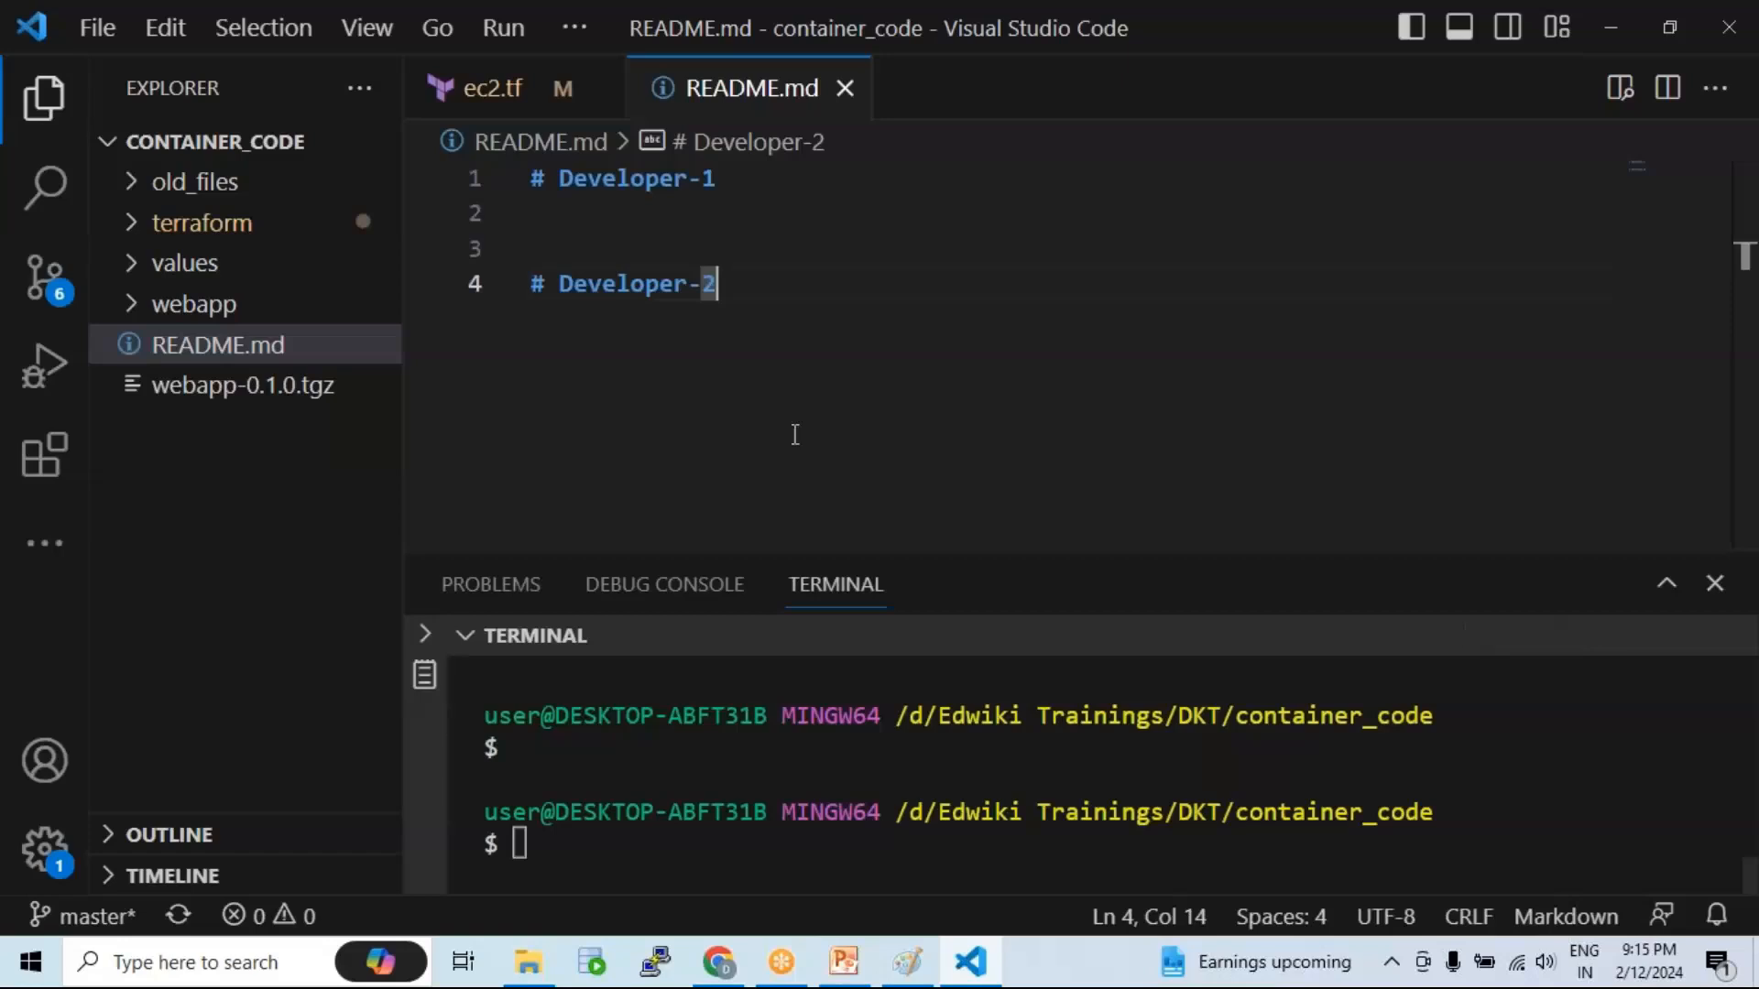
click(533, 178)
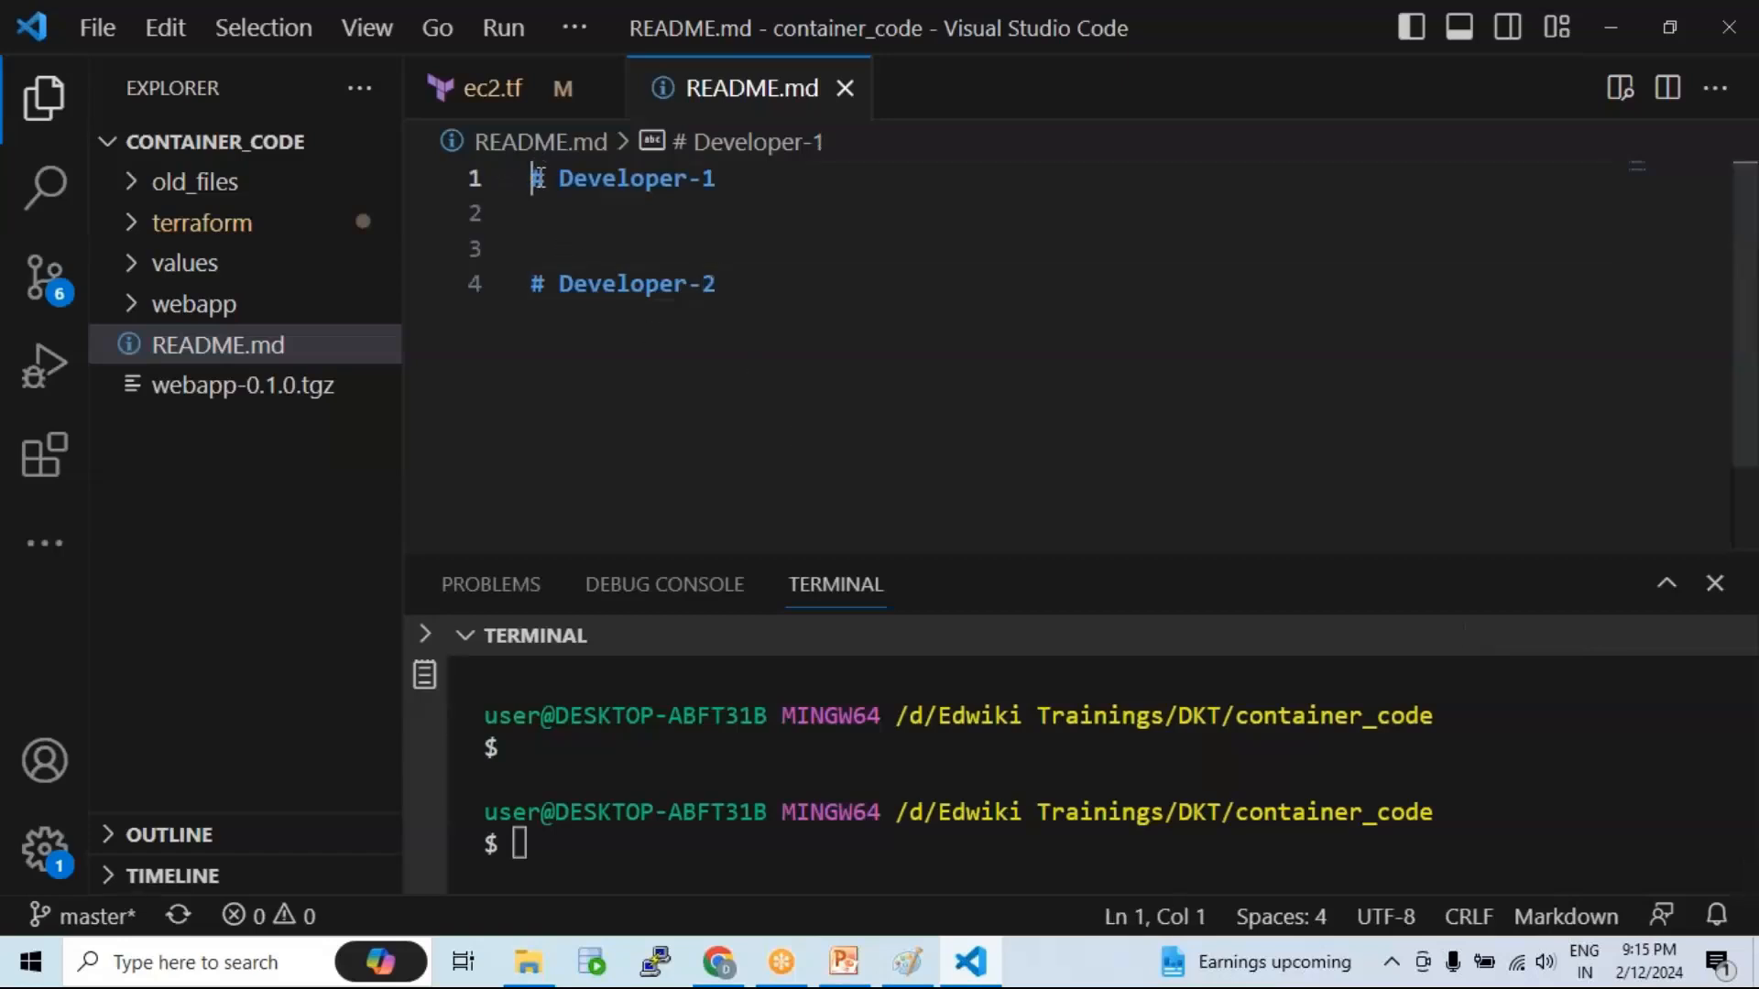
key(Return)
key(Return)
key(Return)
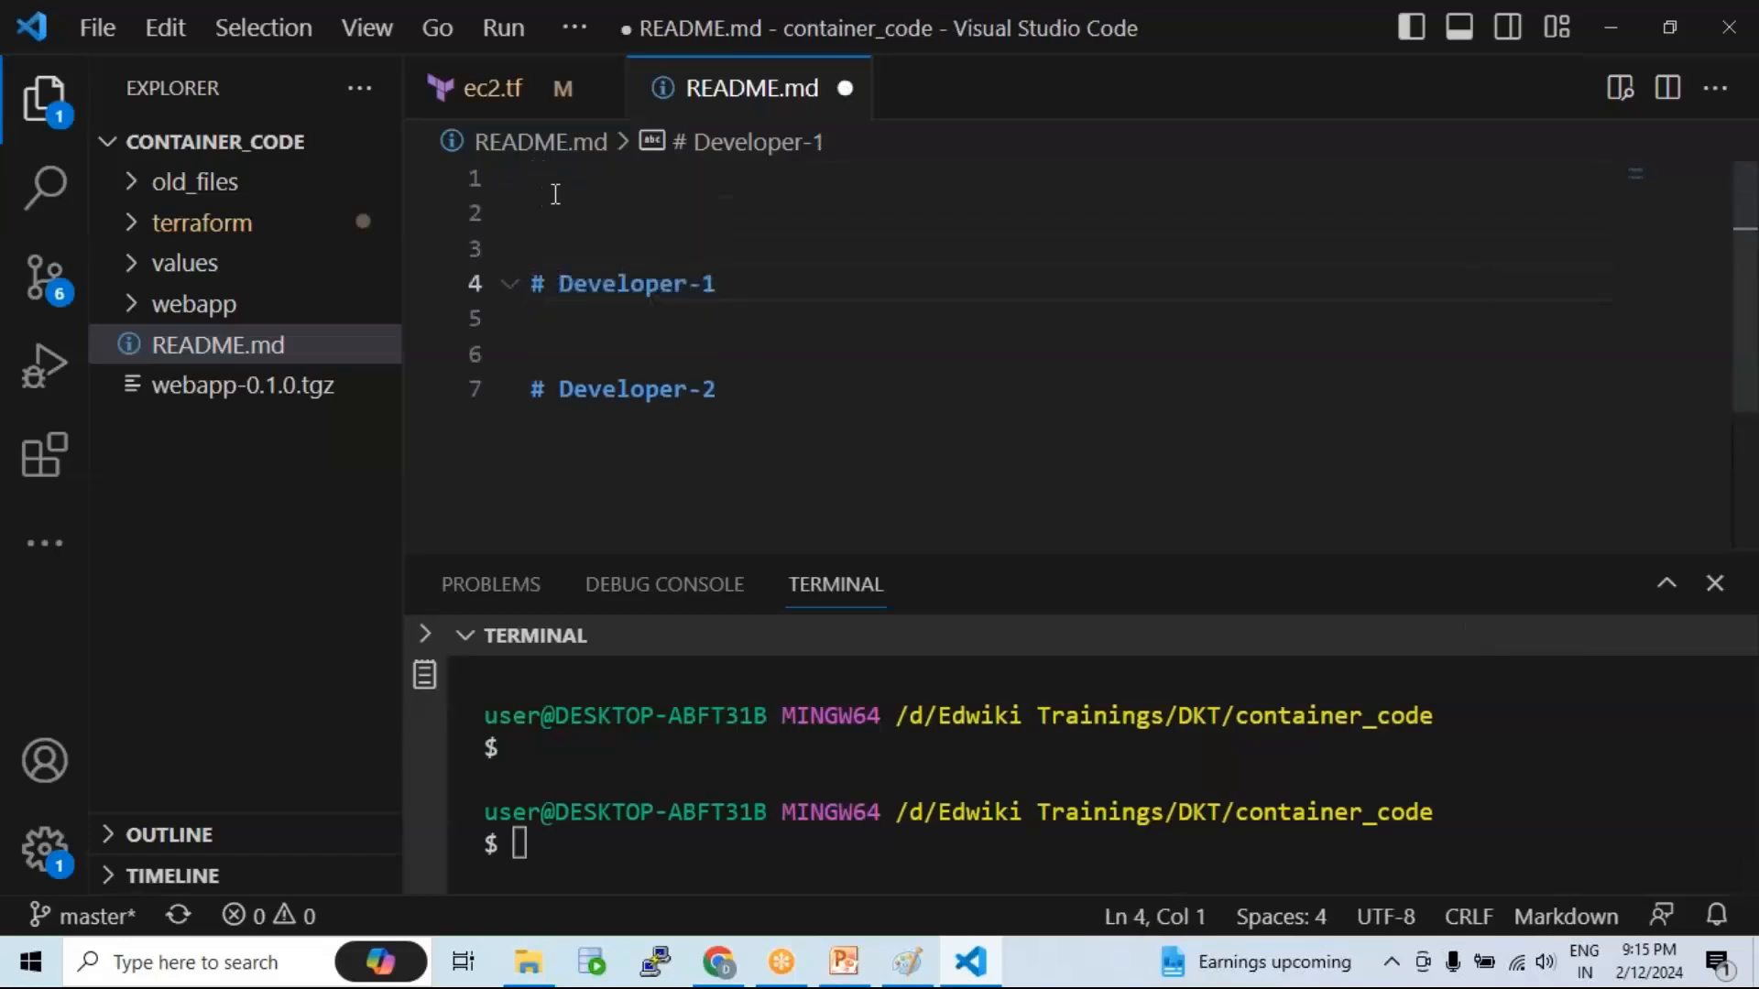
click(553, 195)
text(1. )
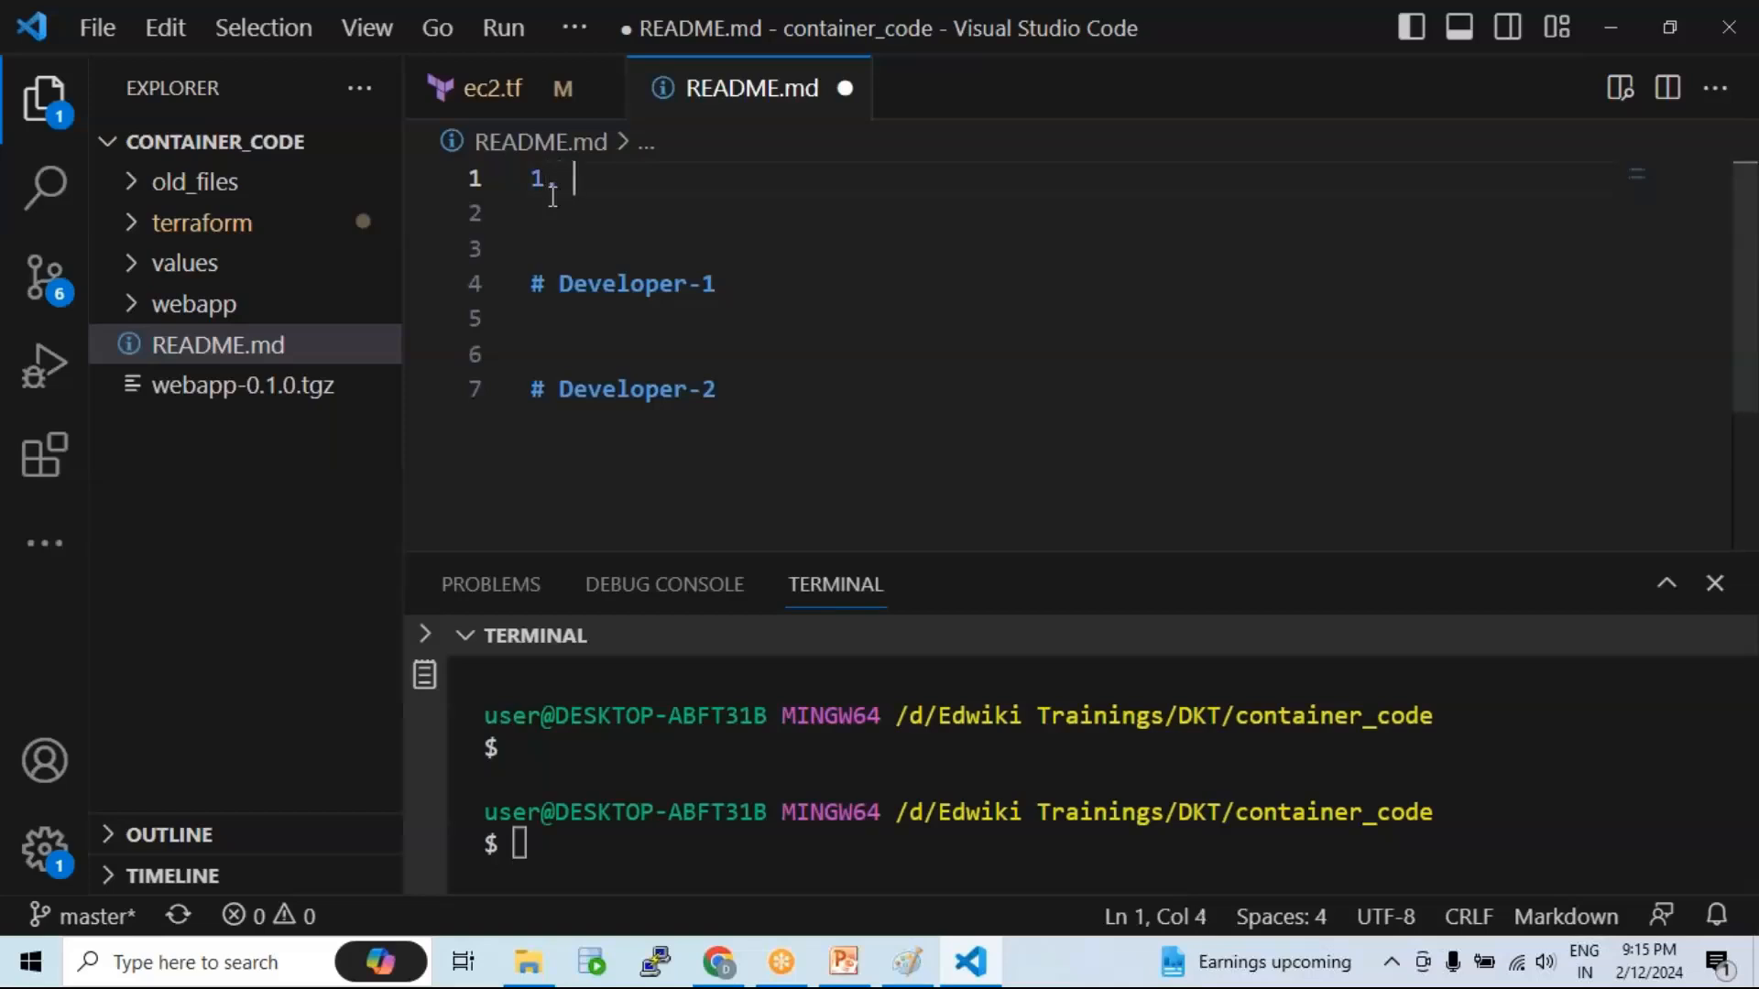
text(Create A)
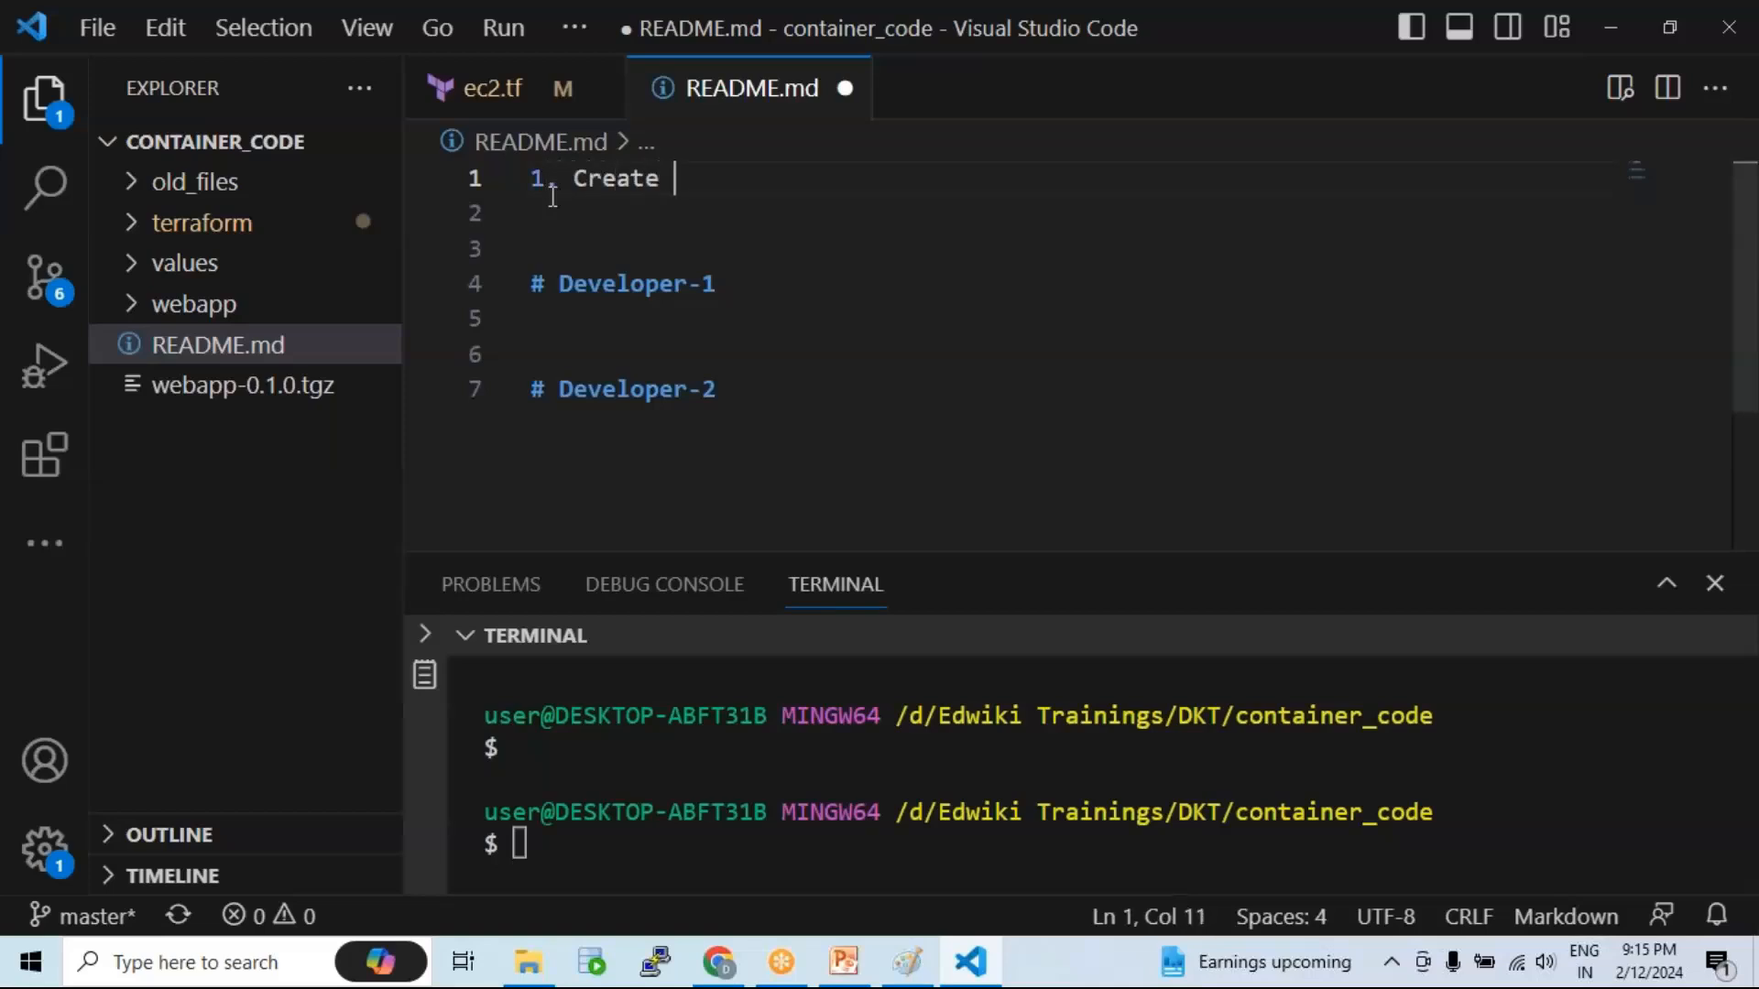
key(BackSpace)
text(a BitBucket repo)
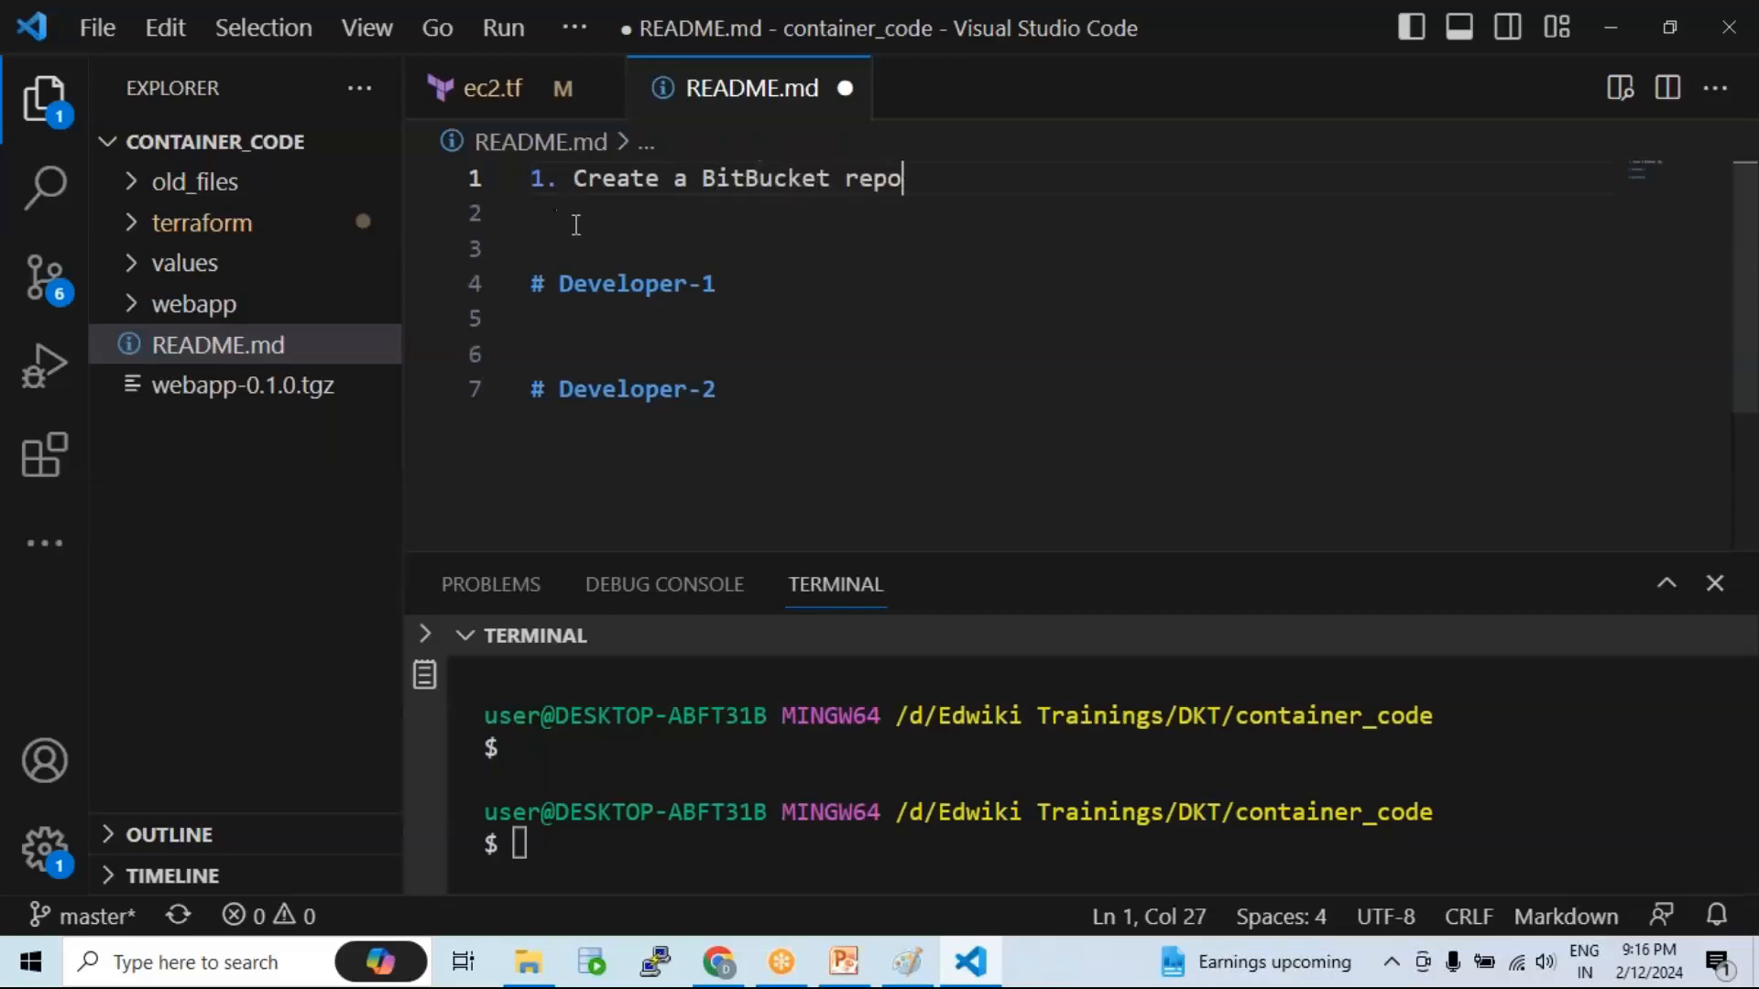
click(576, 223)
key(BackSpace)
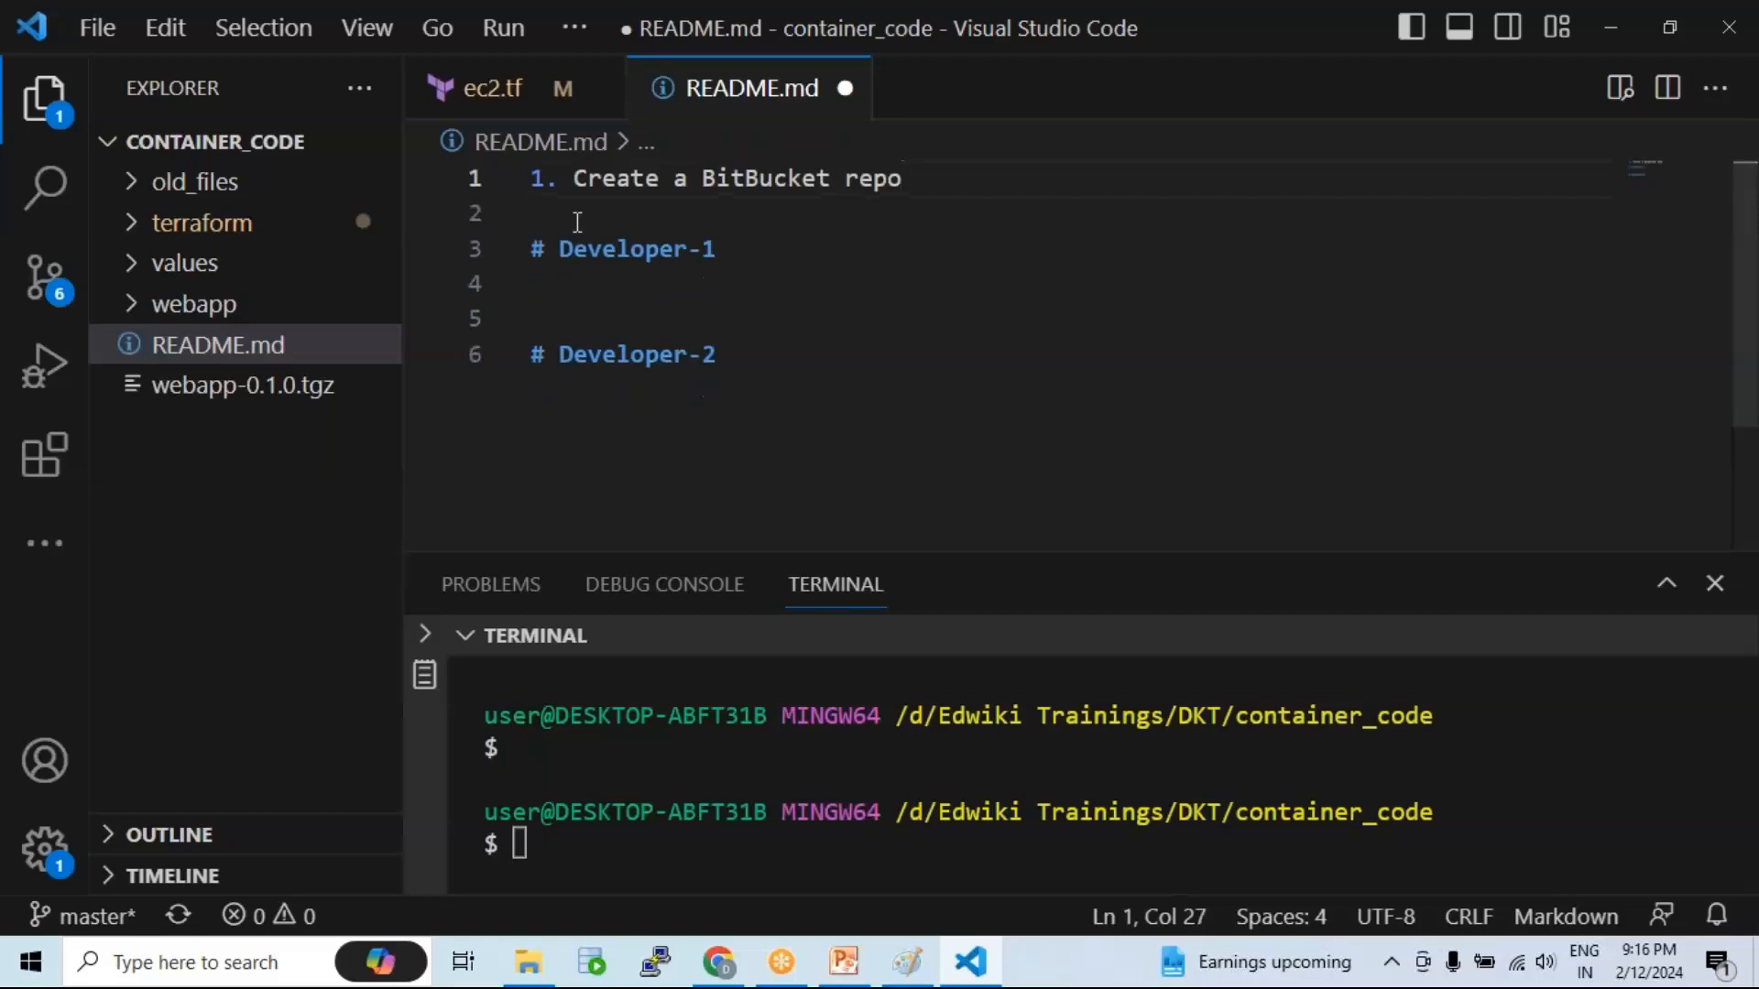
key(ctrl+s)
Step: Insert a '# Distributed Repo' heading above the first step and save
click(536, 178)
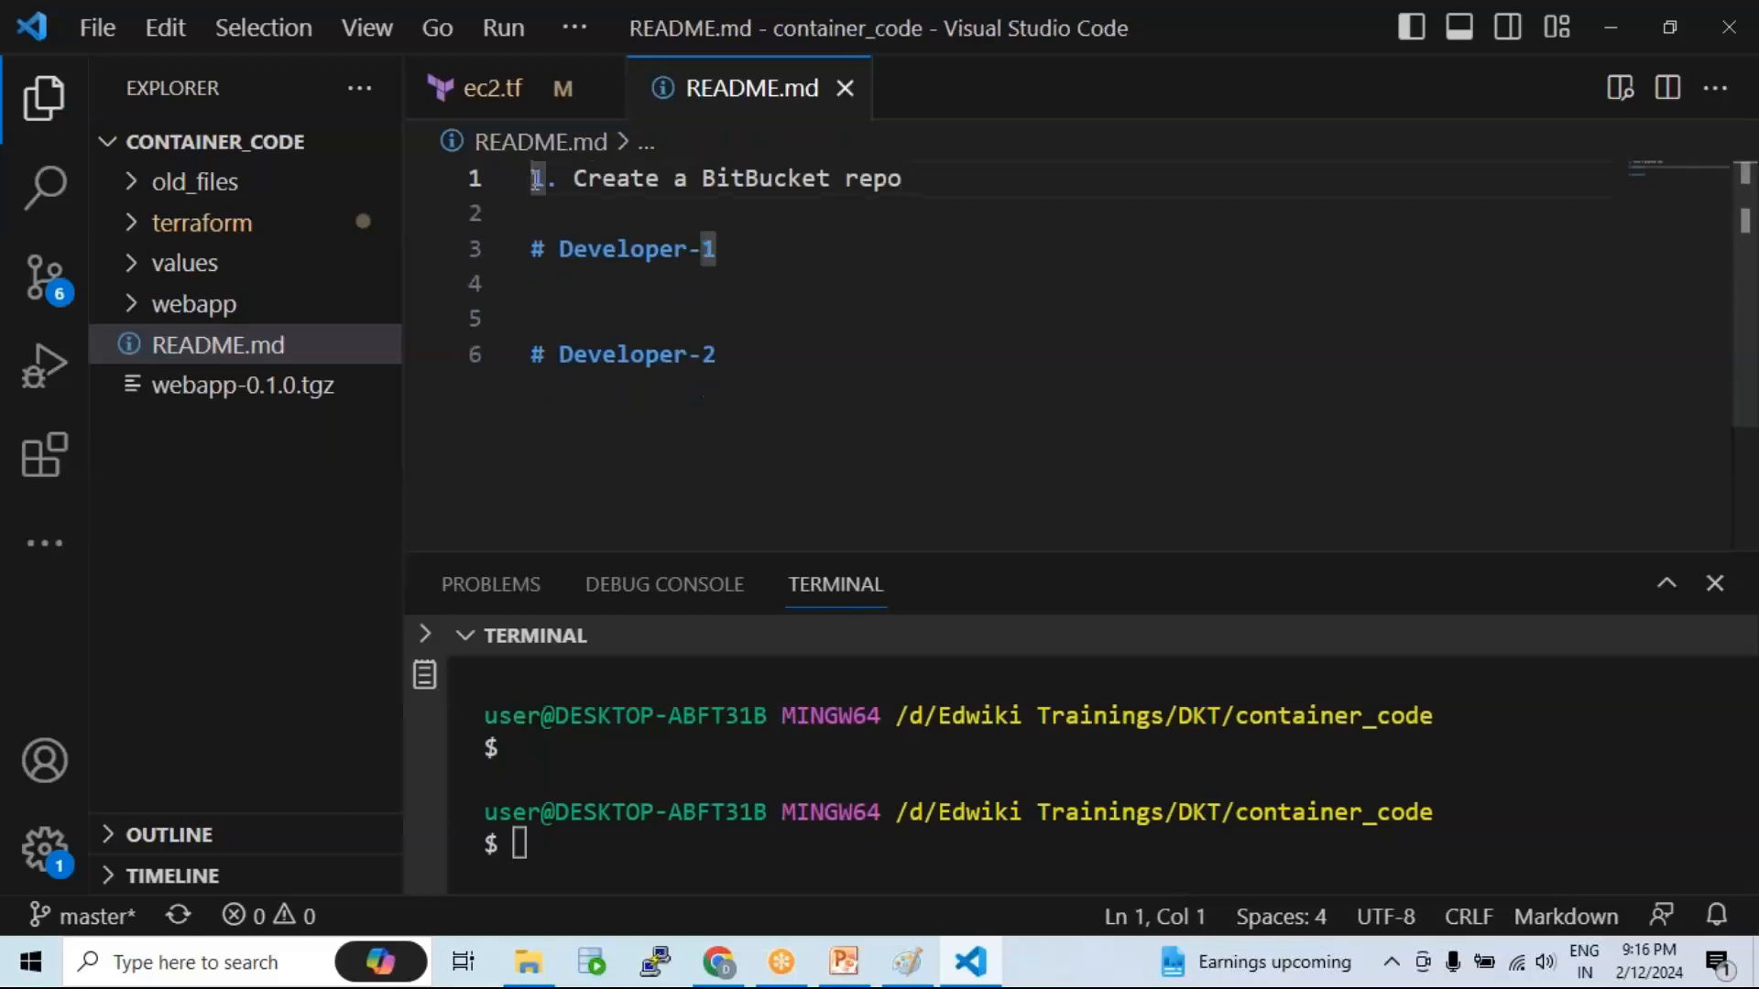
key(Return)
key(Up)
text(#)
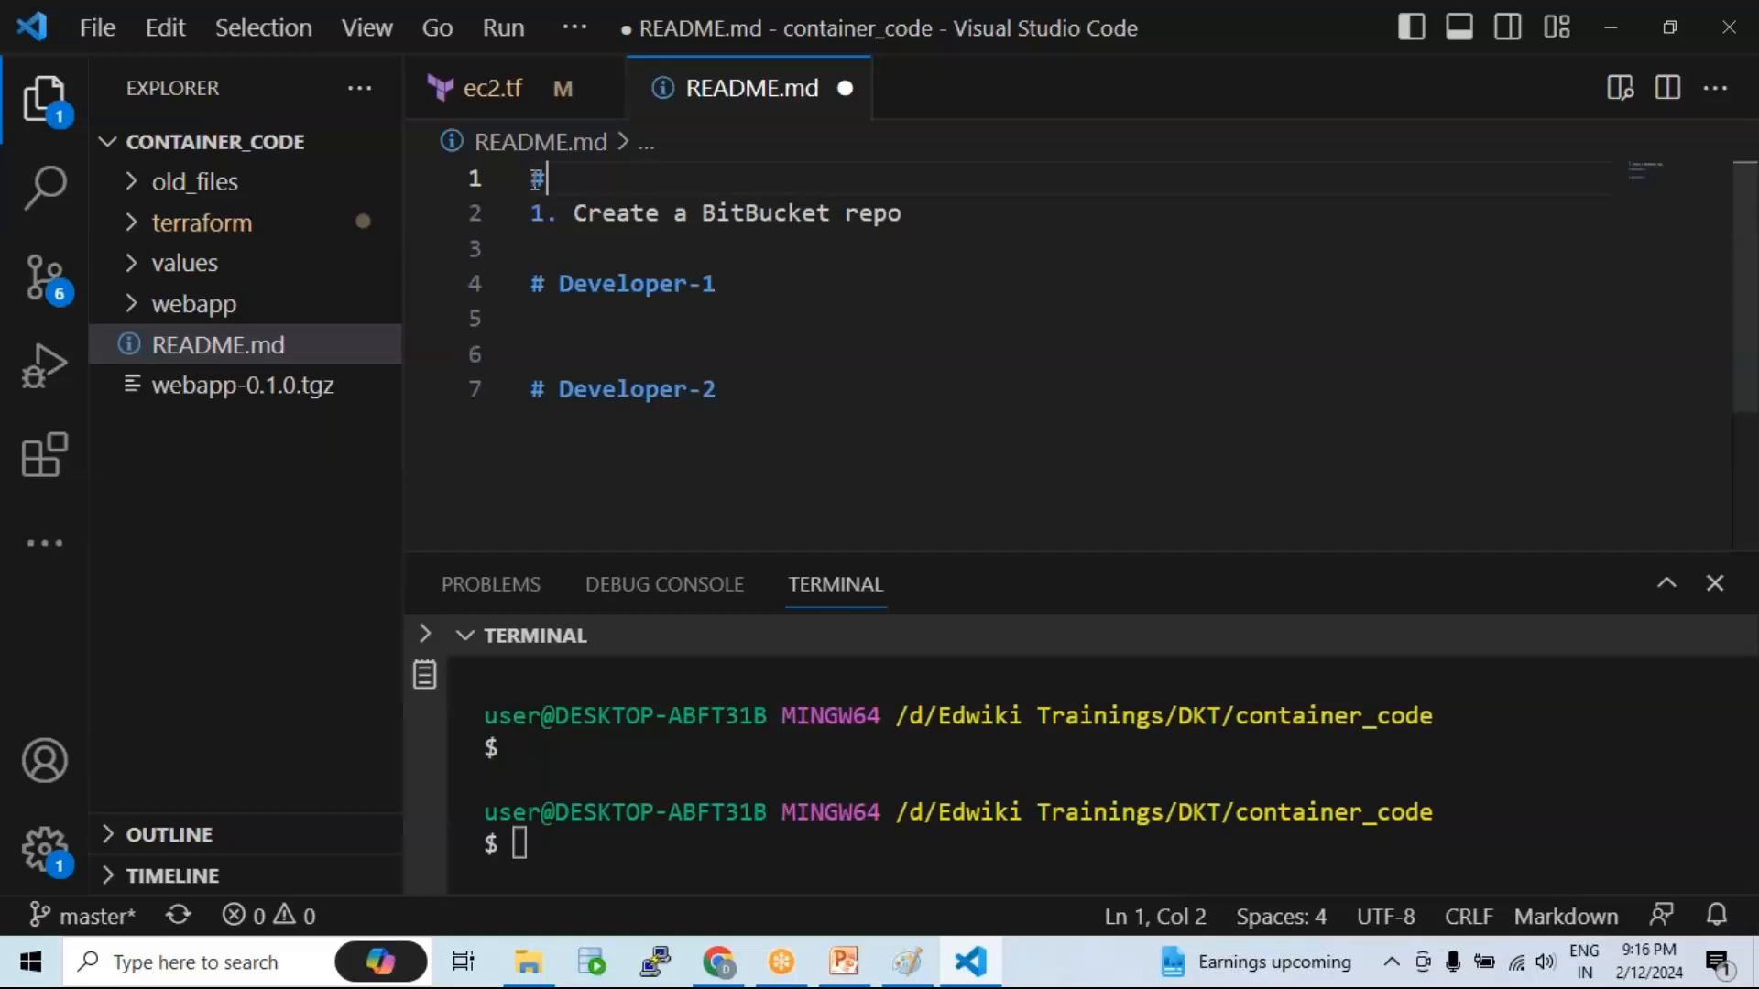
text( Distr)
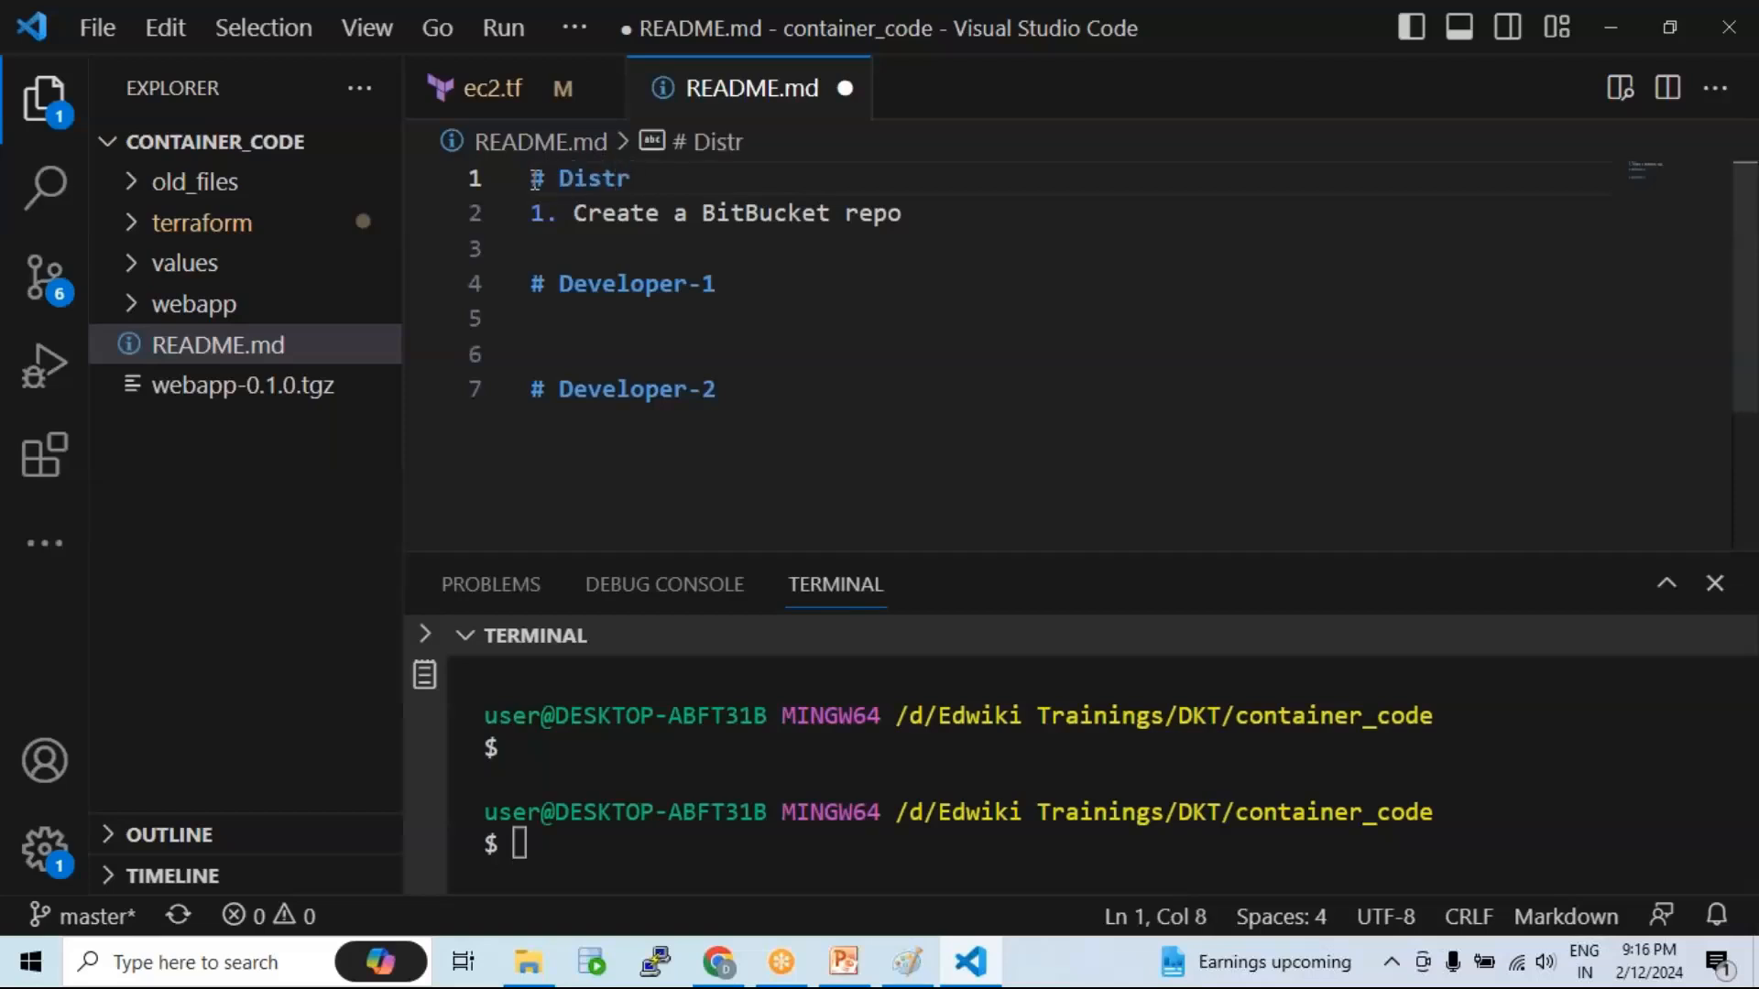
text(ibuted Repo)
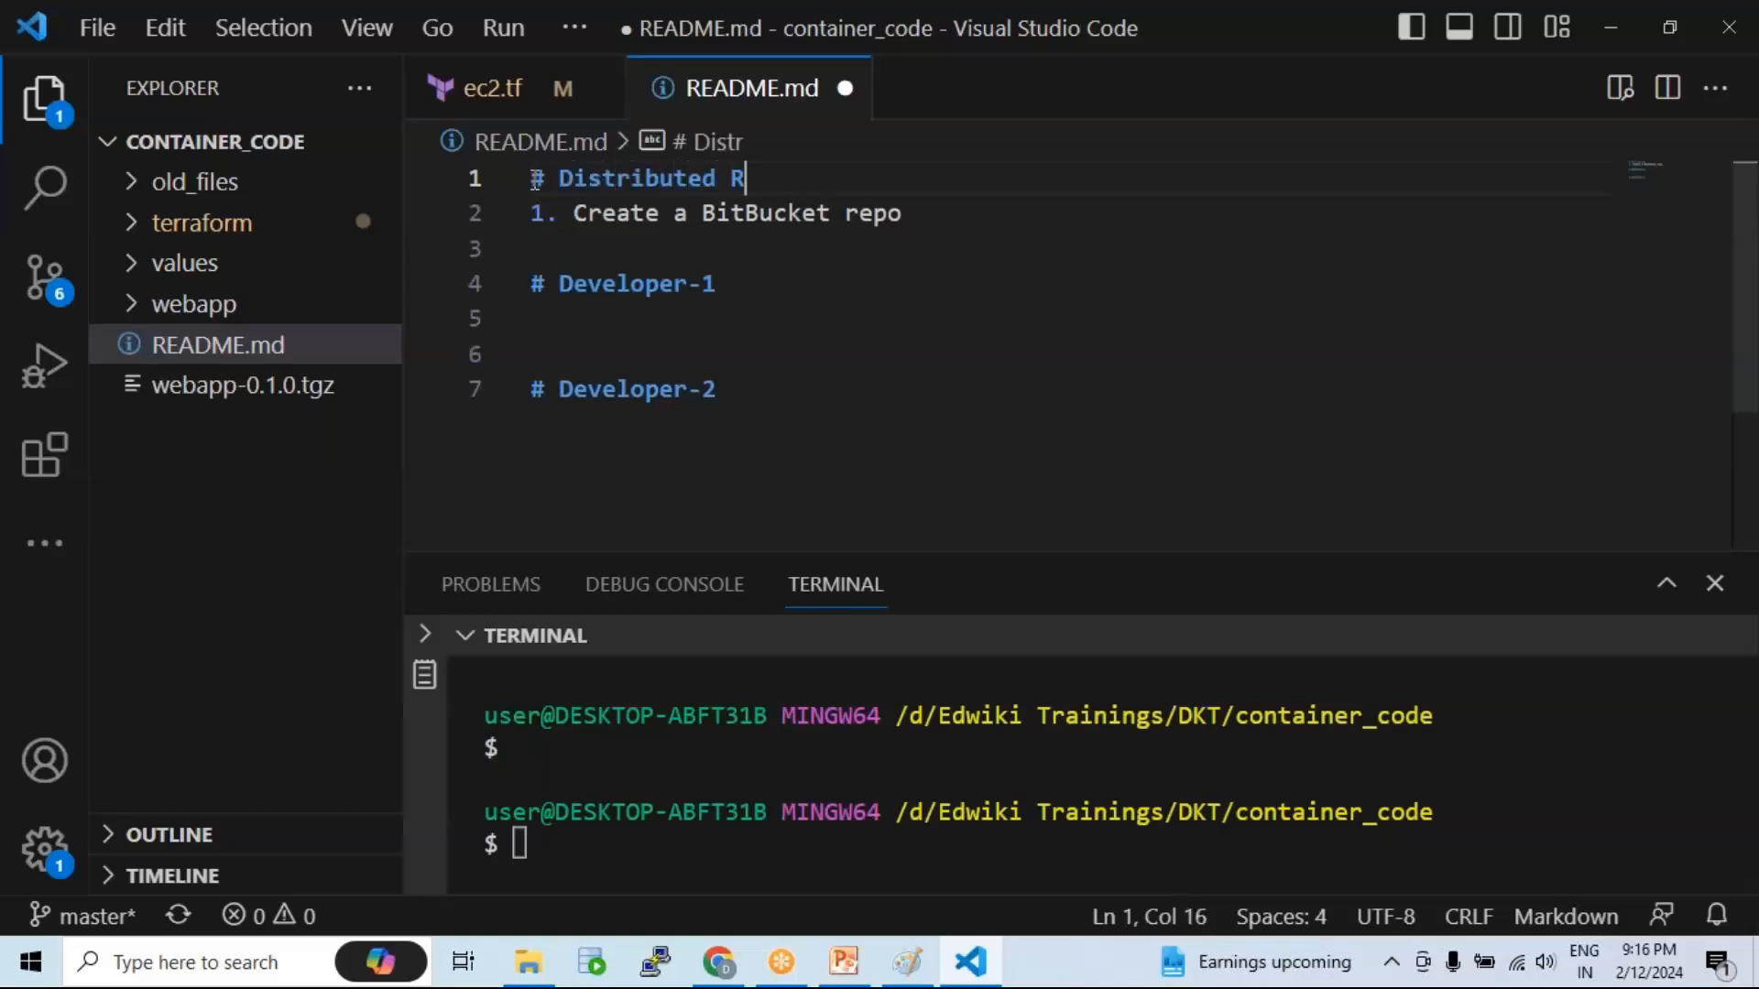
key(ctrl+s)
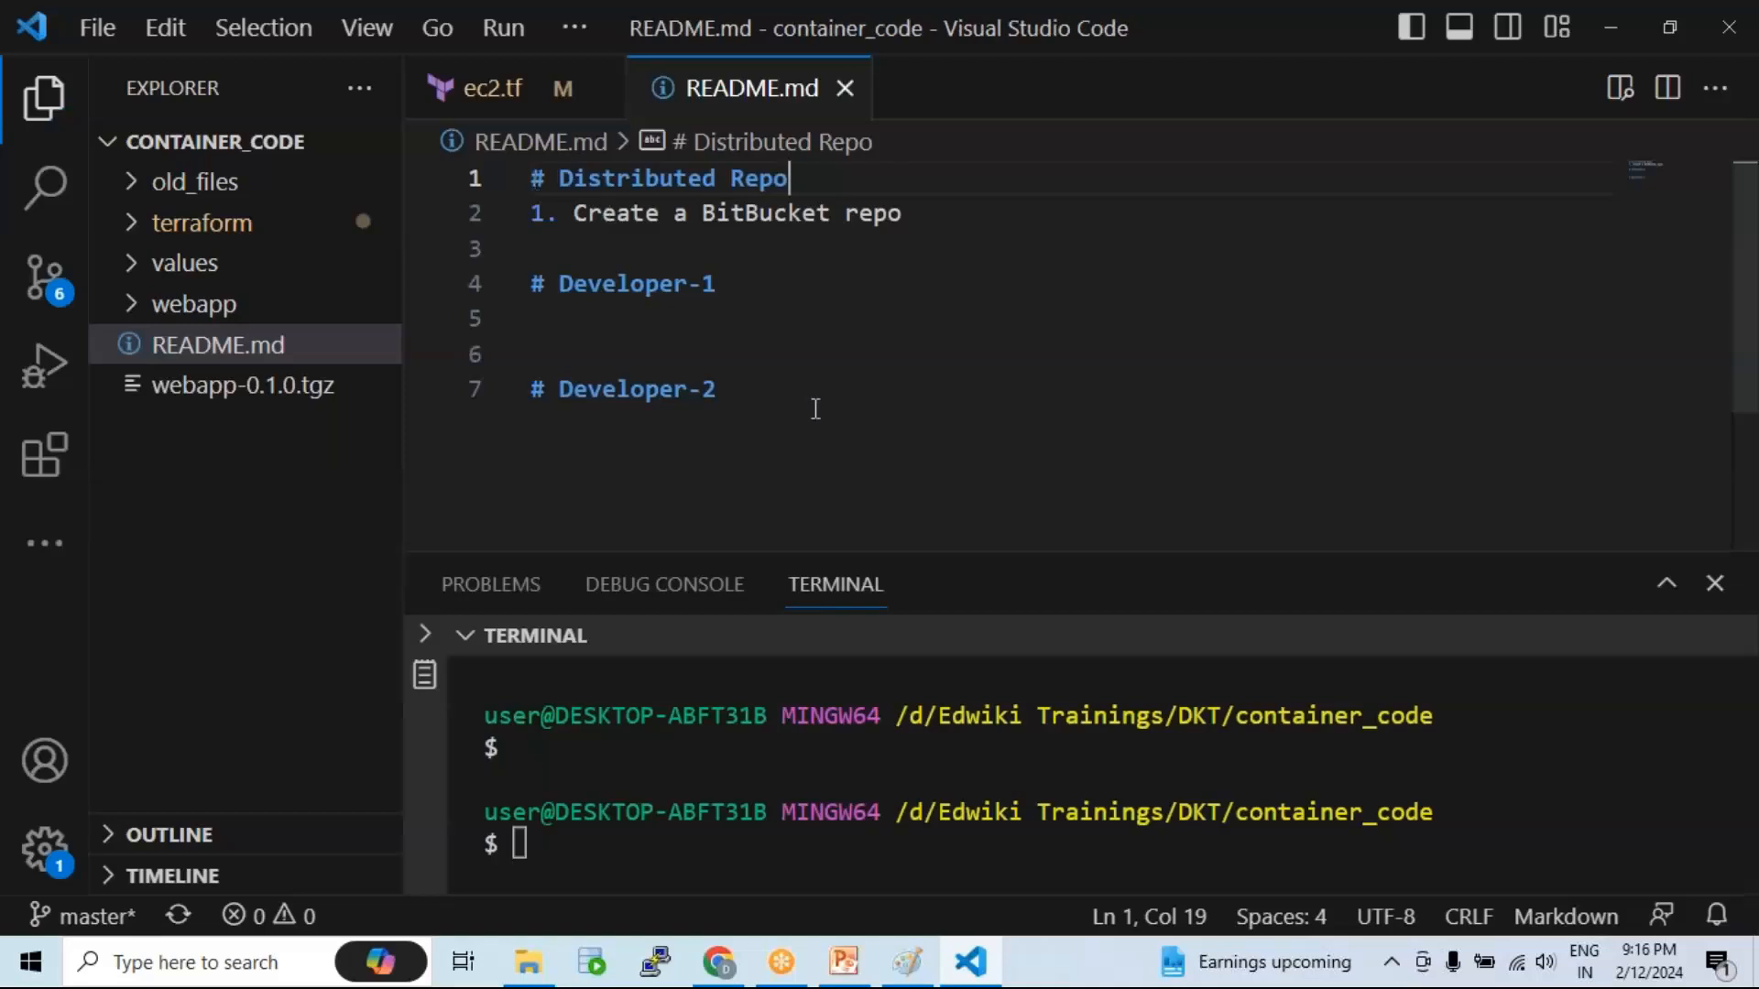
Step: Highlight 'BitBucket repo' and the developer sections, then go to vpc_repo in Bitbucket
click(876, 363)
drag(717, 212, 915, 212)
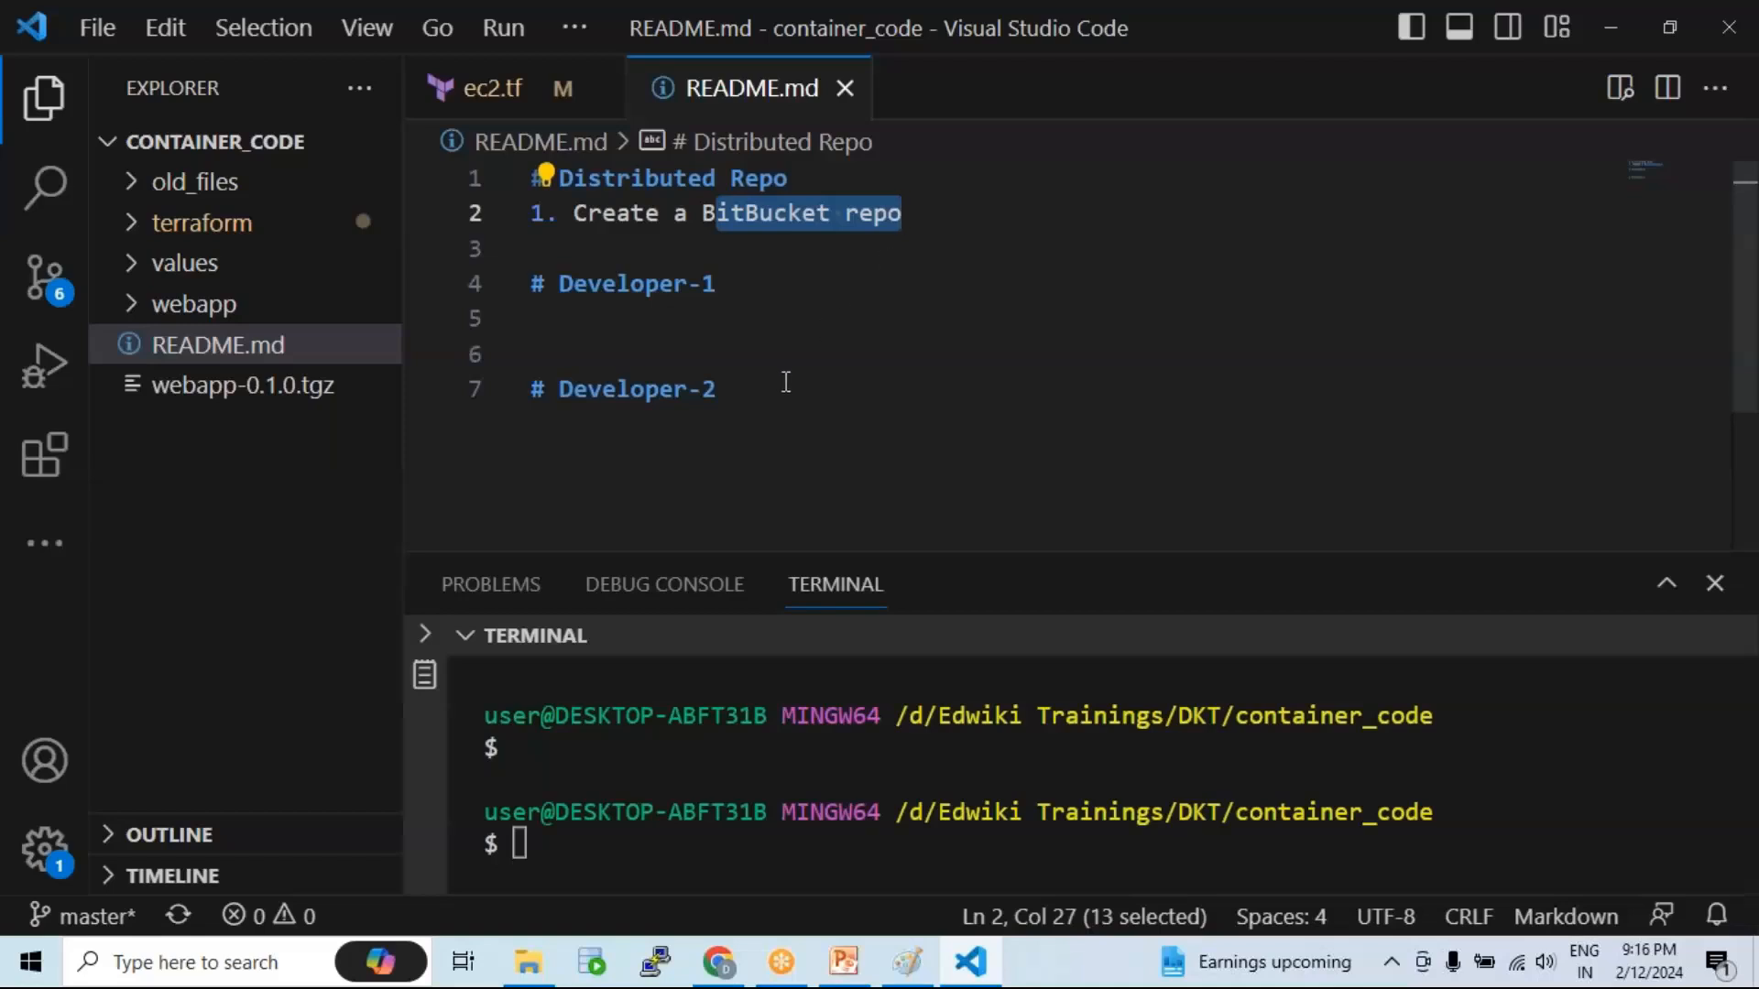
click(770, 318)
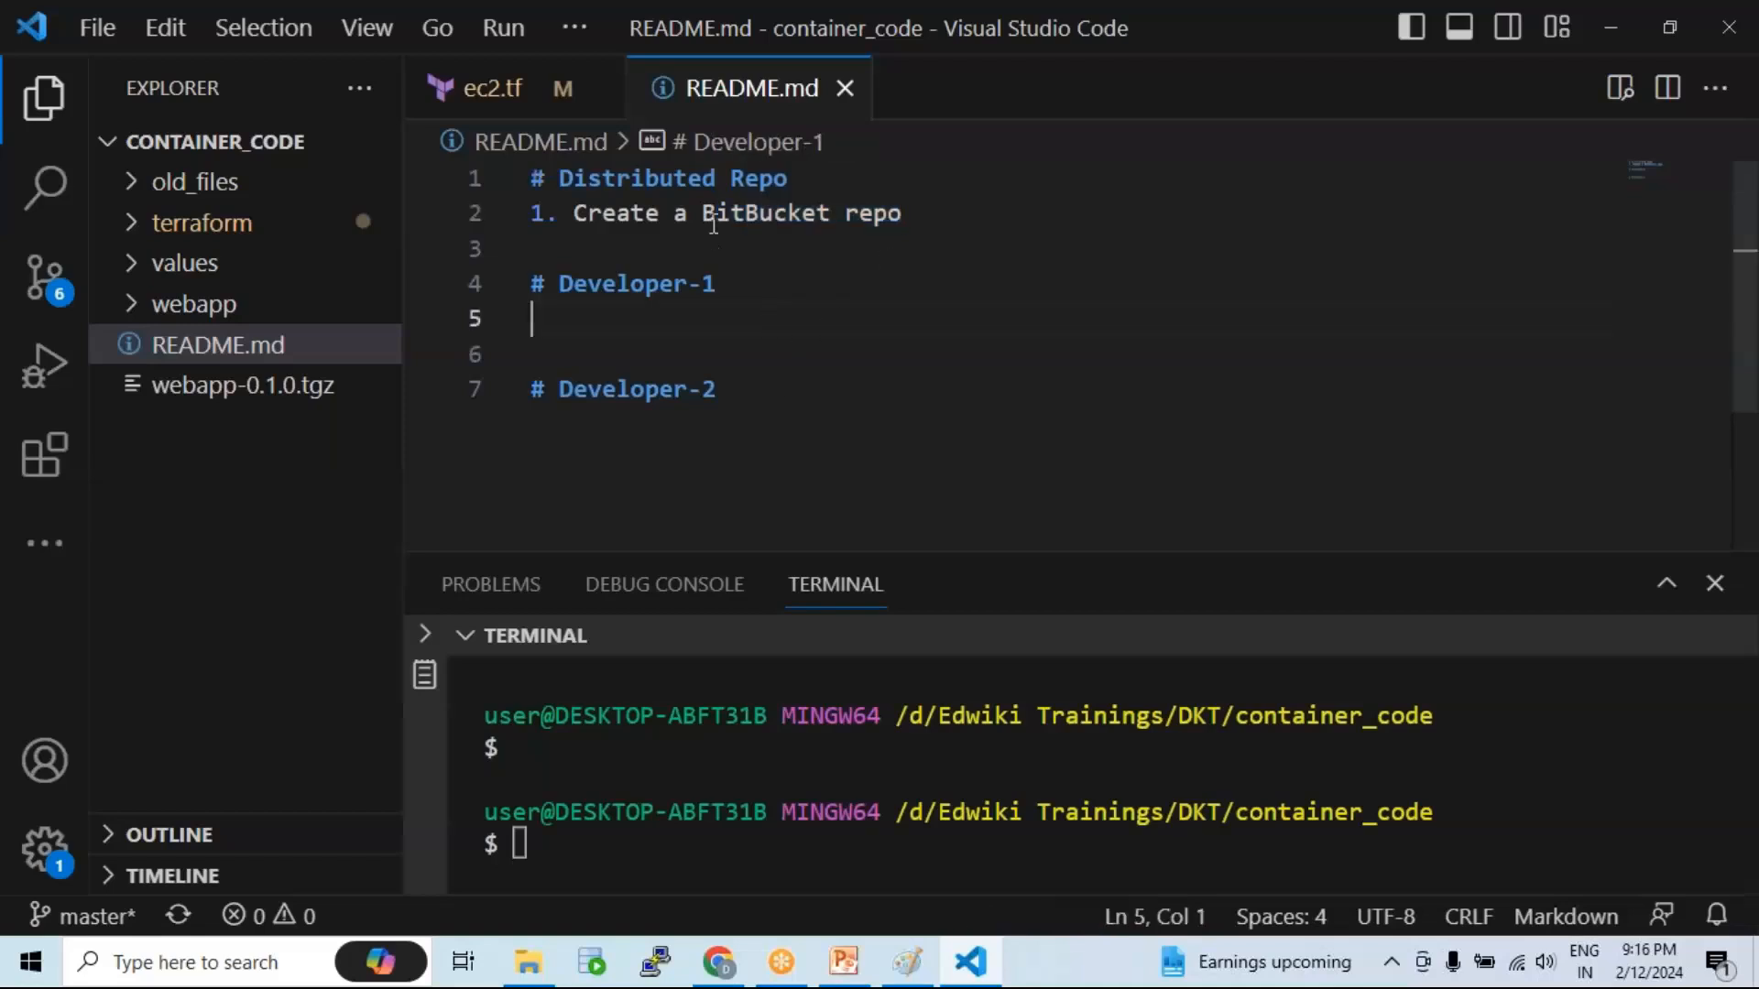
drag(707, 213, 906, 215)
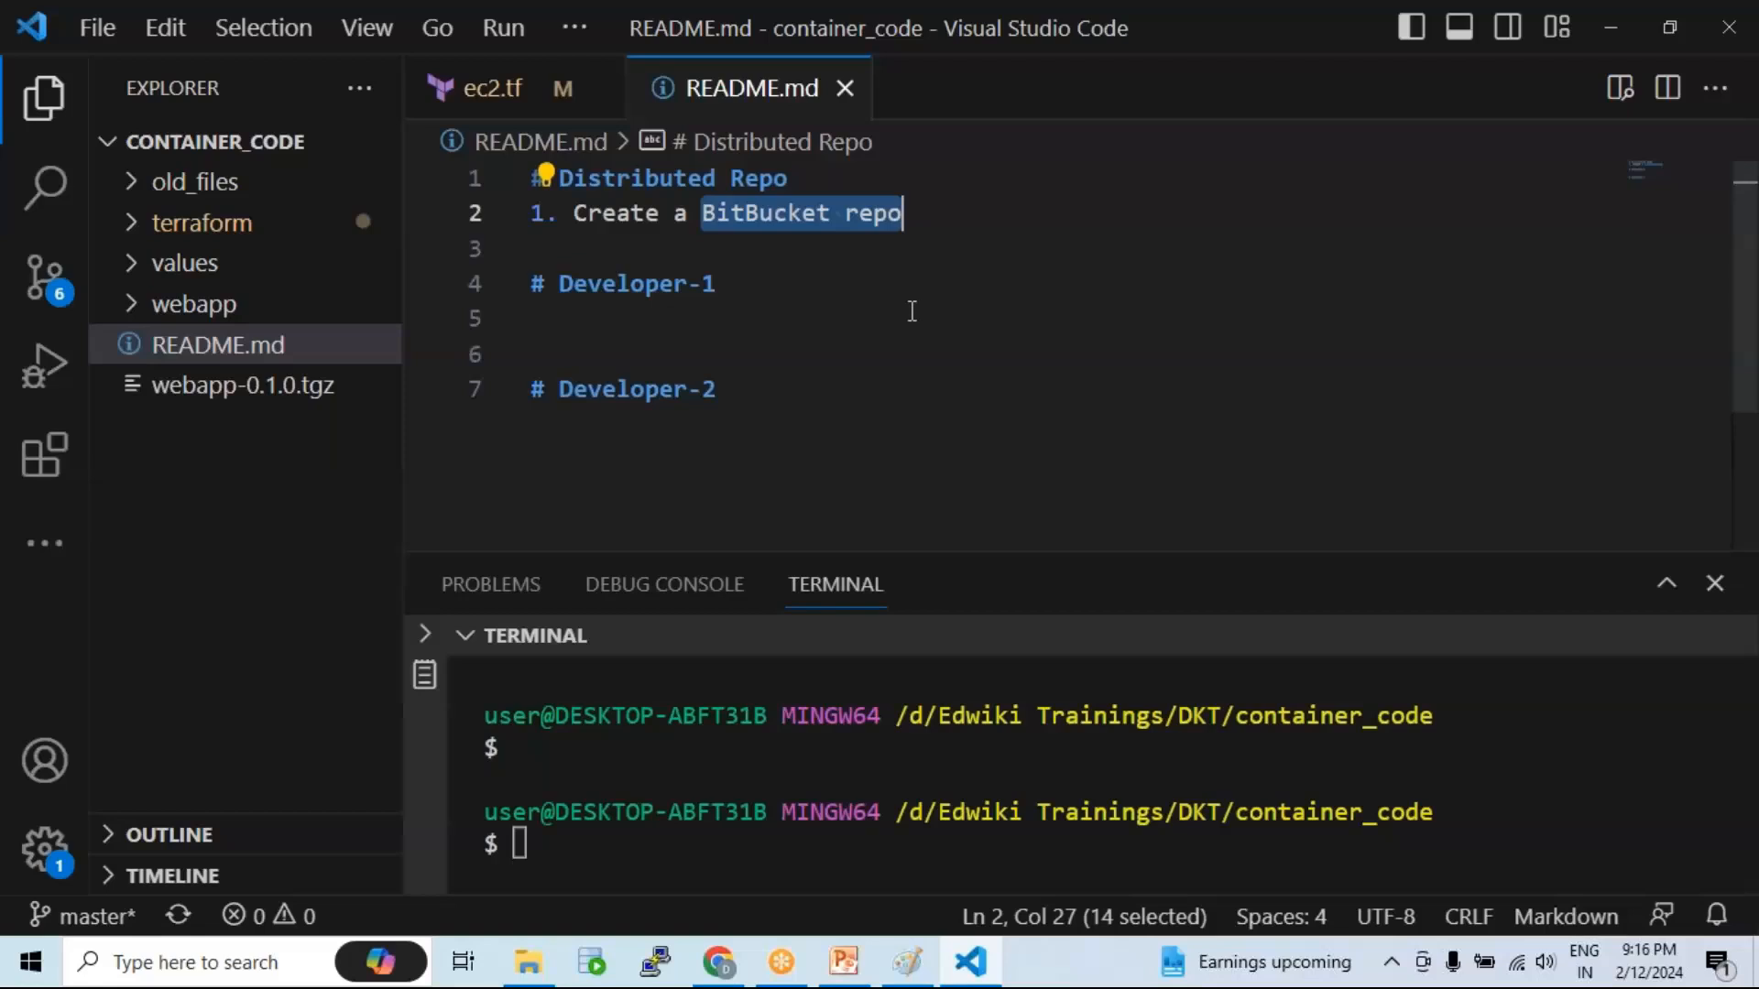
drag(767, 388, 531, 284)
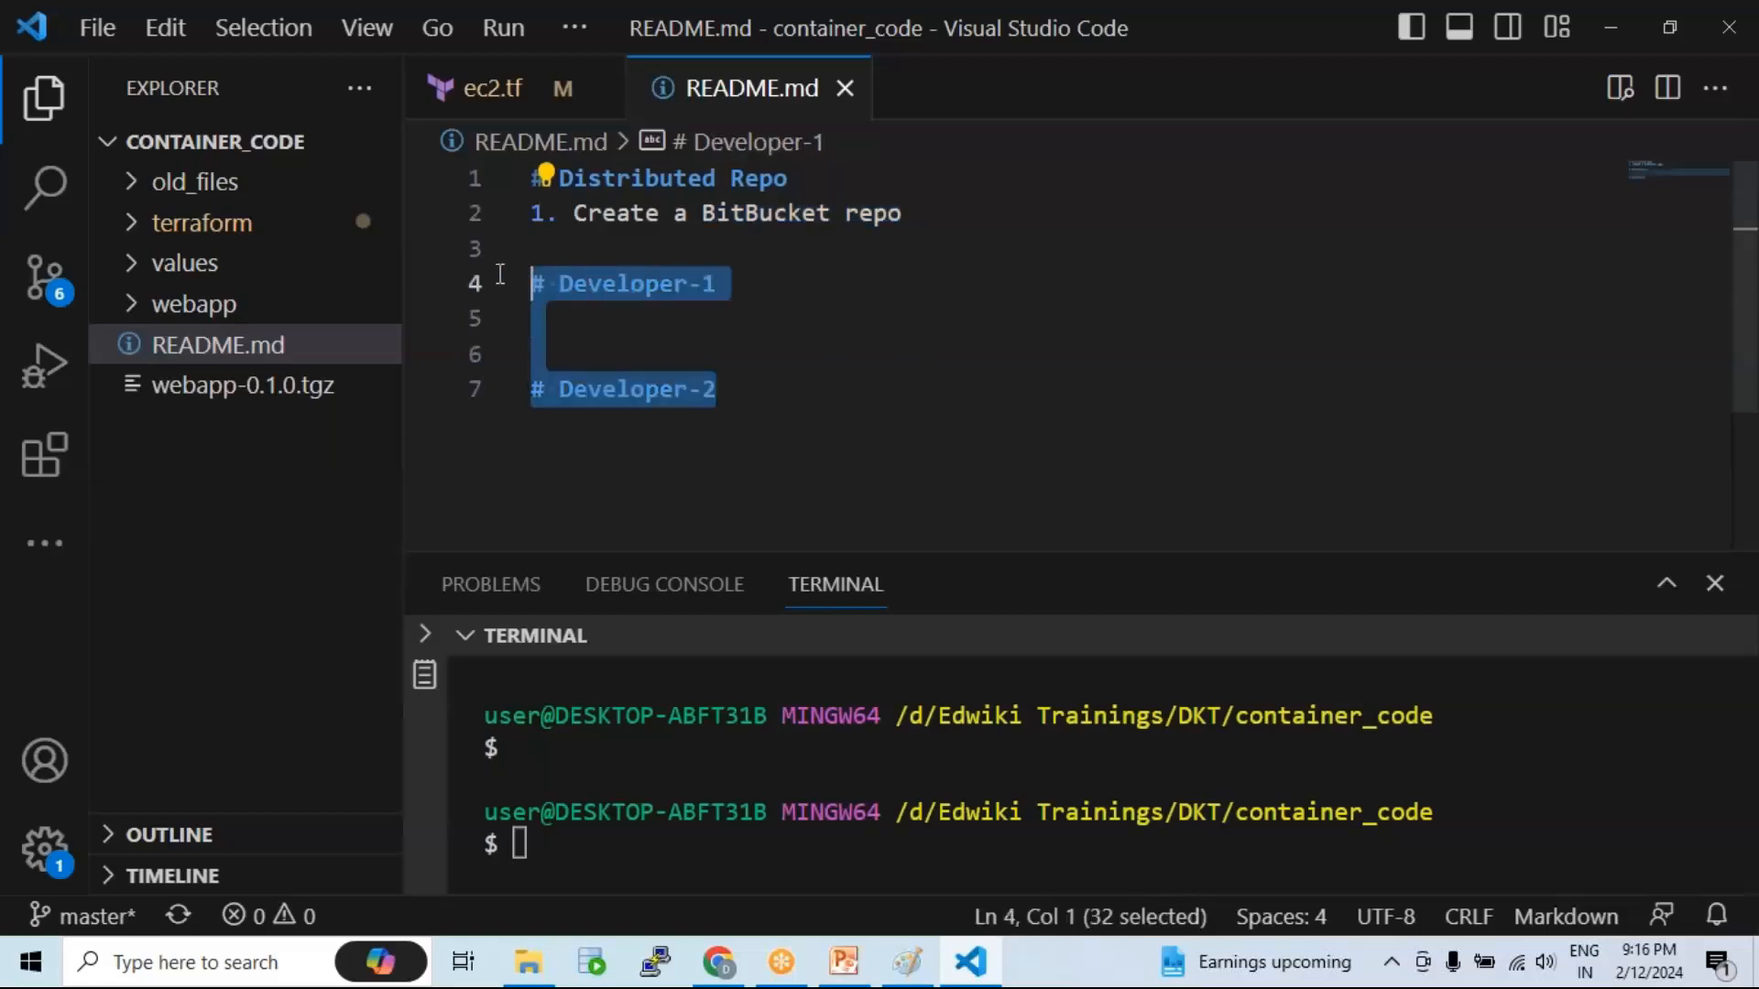
drag(694, 213, 926, 209)
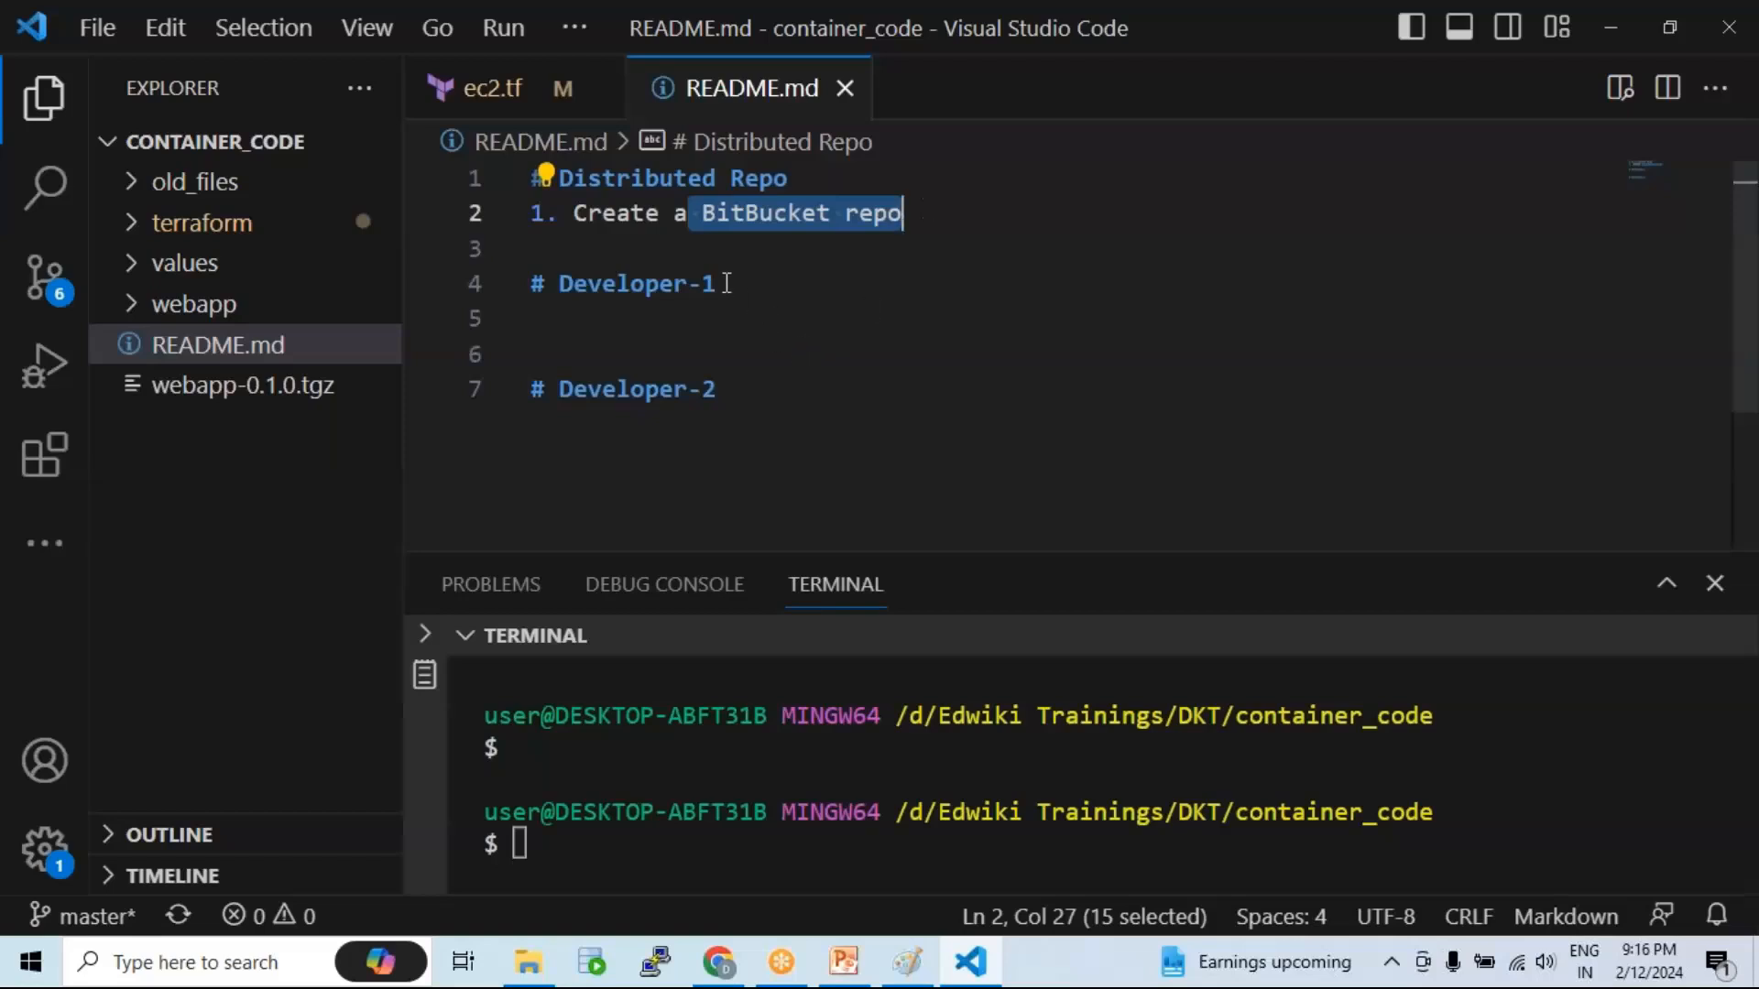
click(720, 969)
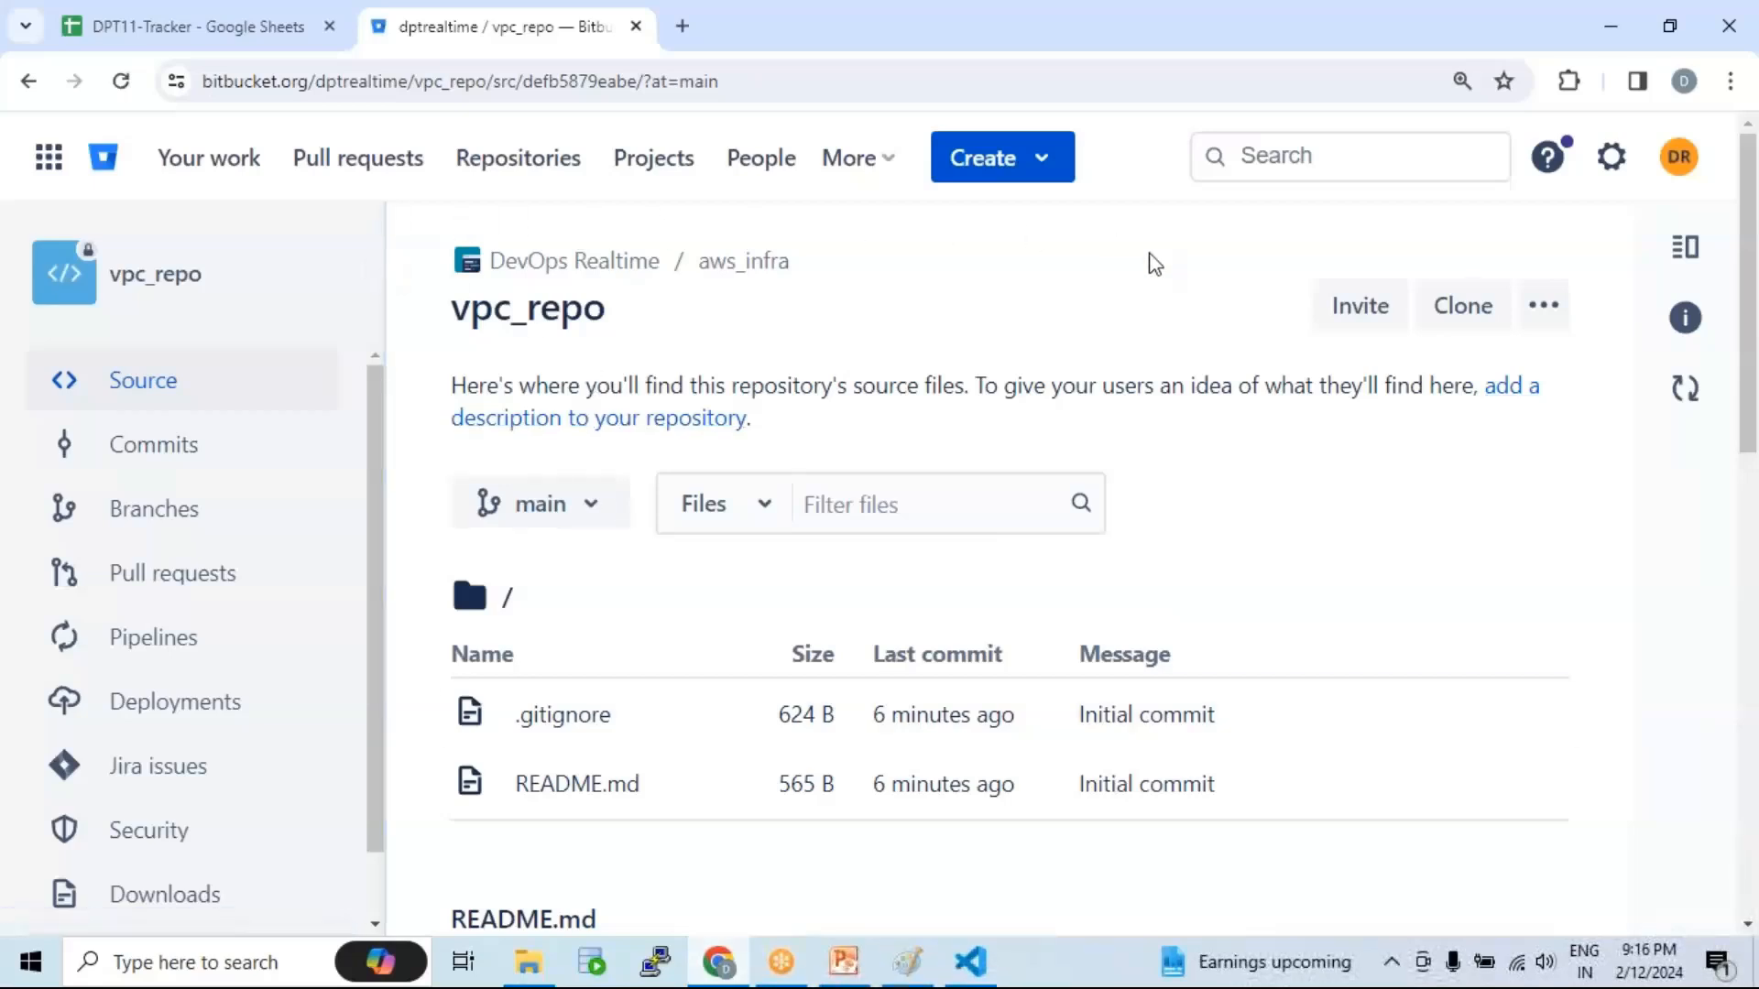
Step: Open and close the account menu to see who is signed in, then select the vpc_repo title
click(1683, 165)
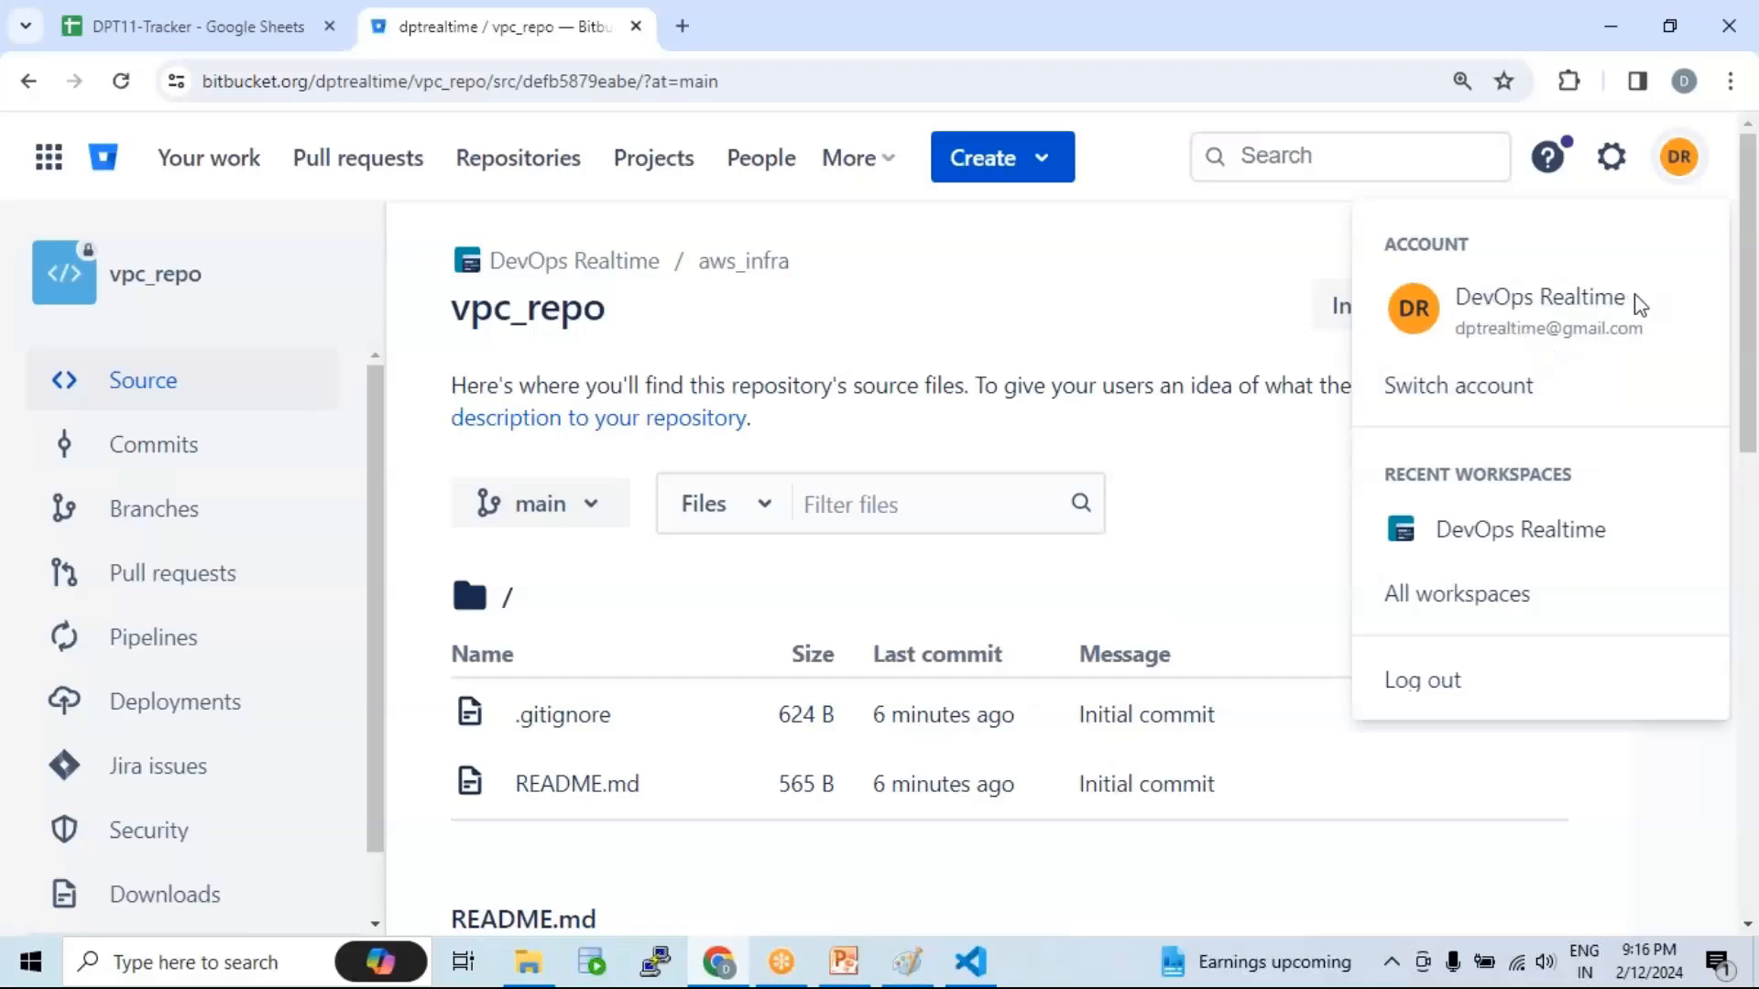
click(876, 385)
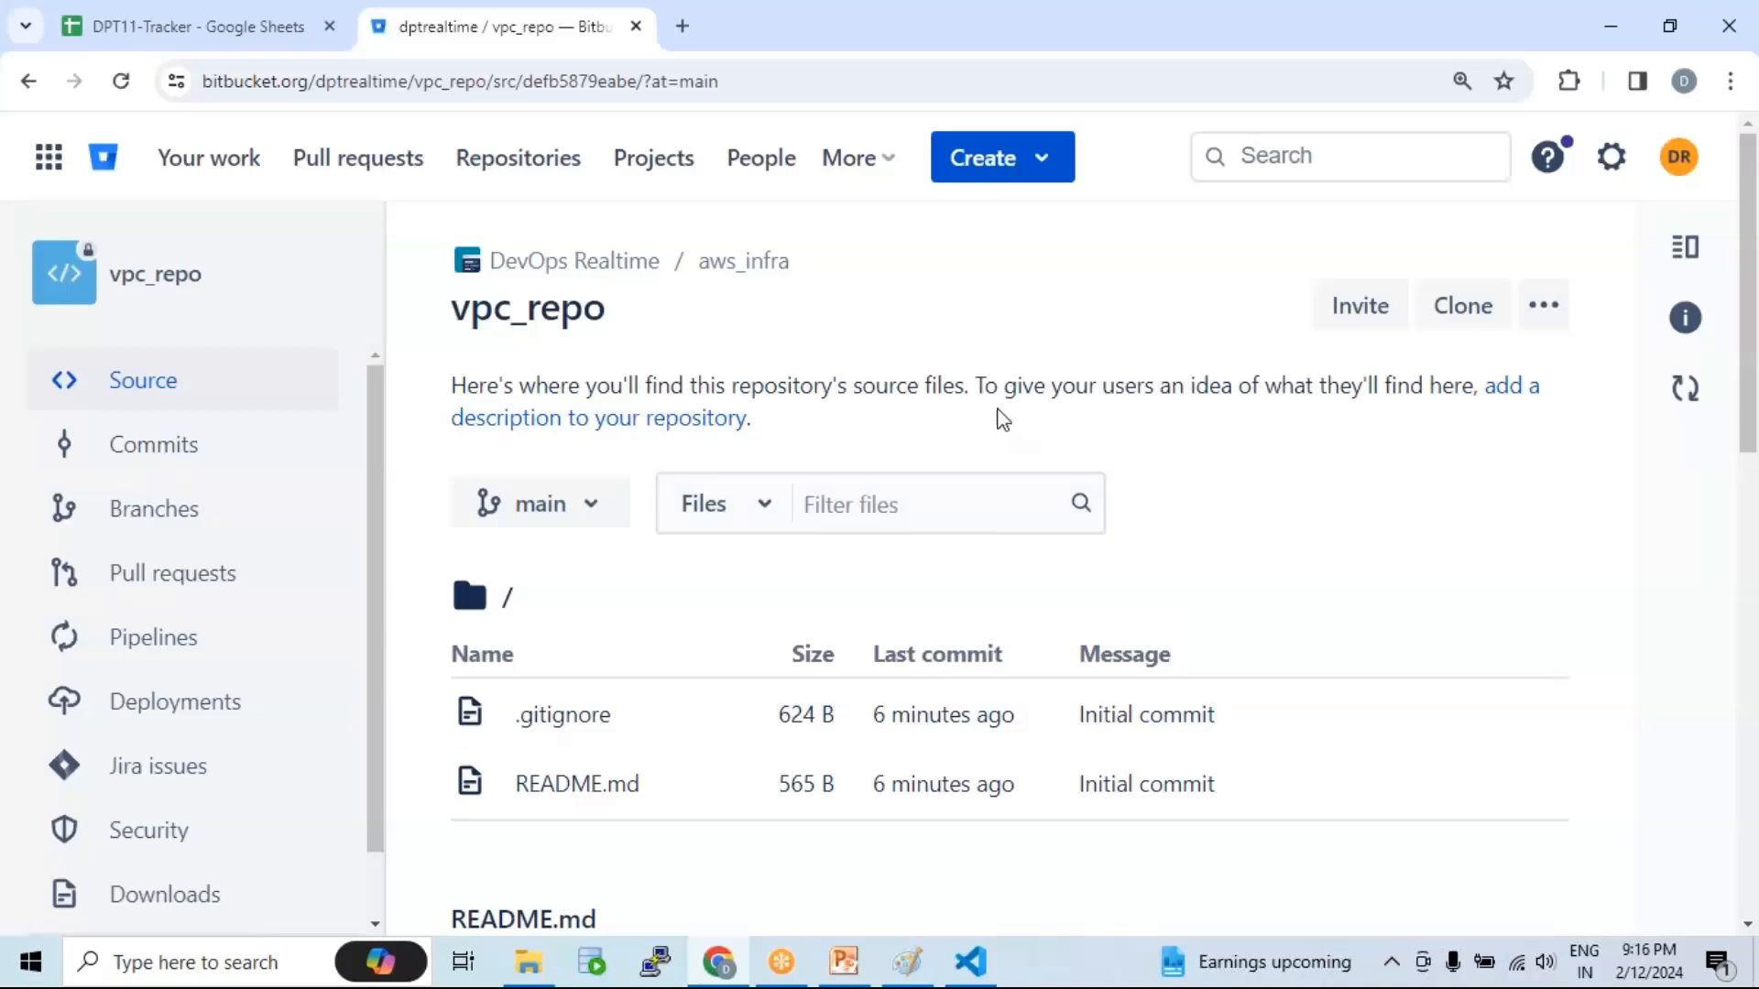
scroll(778, 458, down, 3)
scroll(783, 458, up, 3)
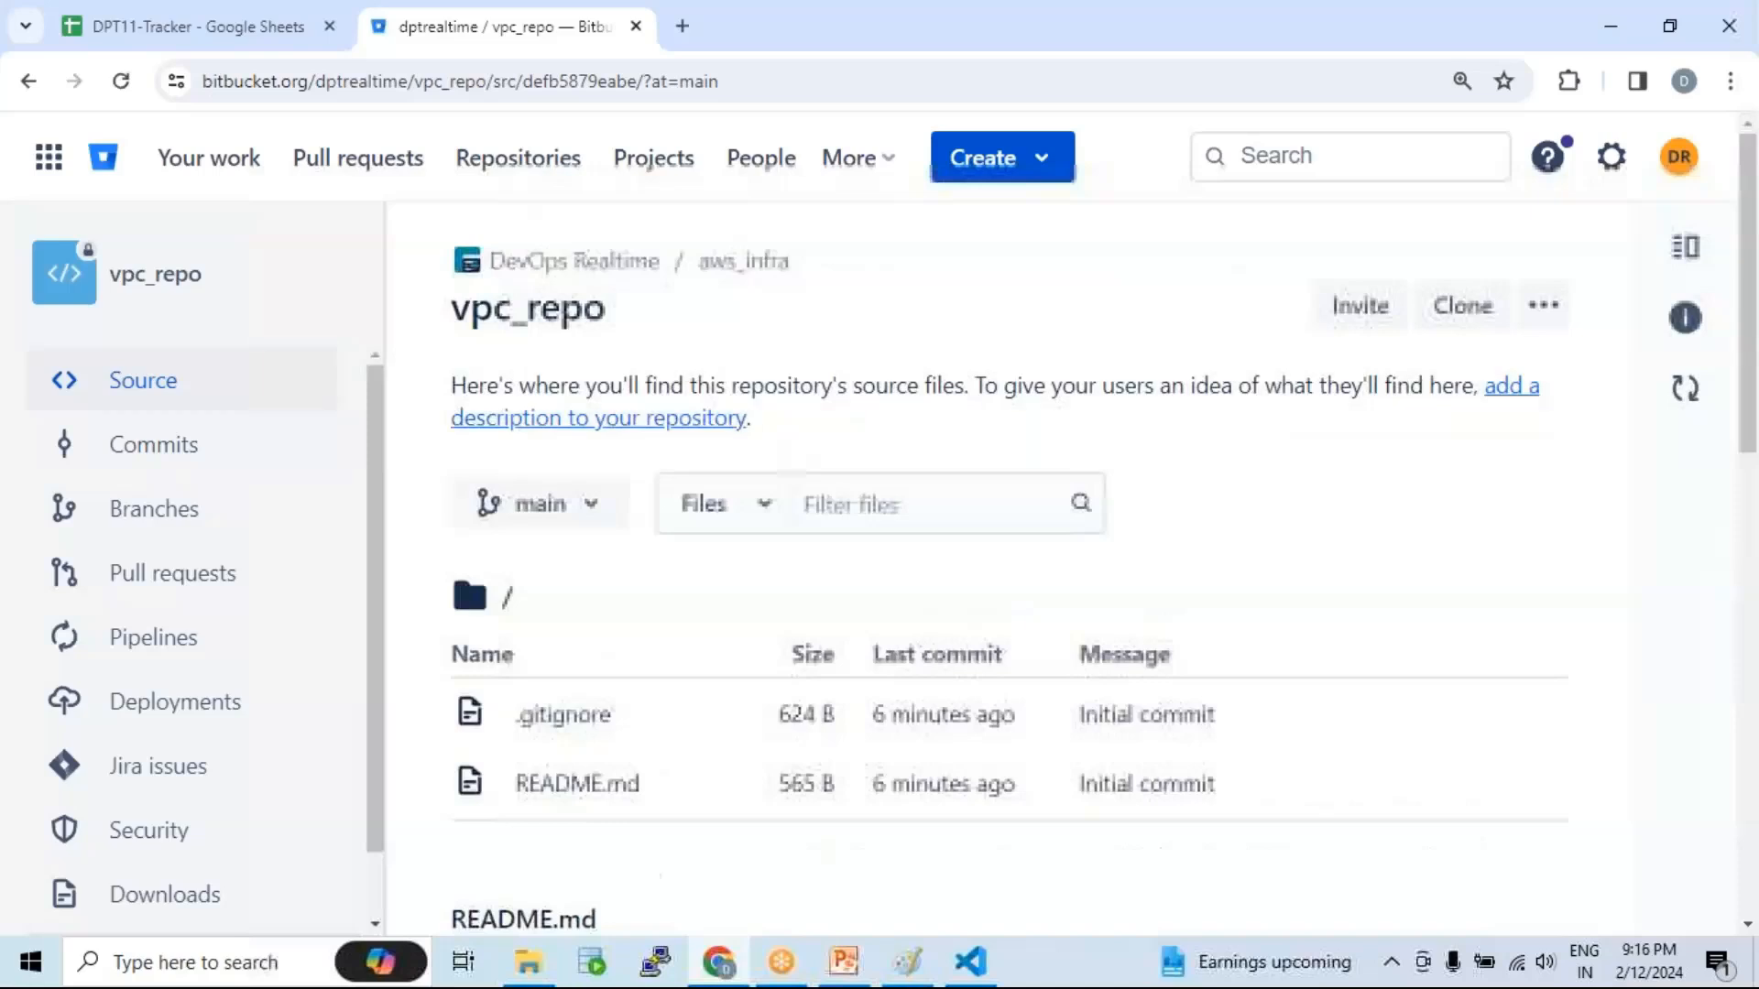
drag(454, 312, 613, 317)
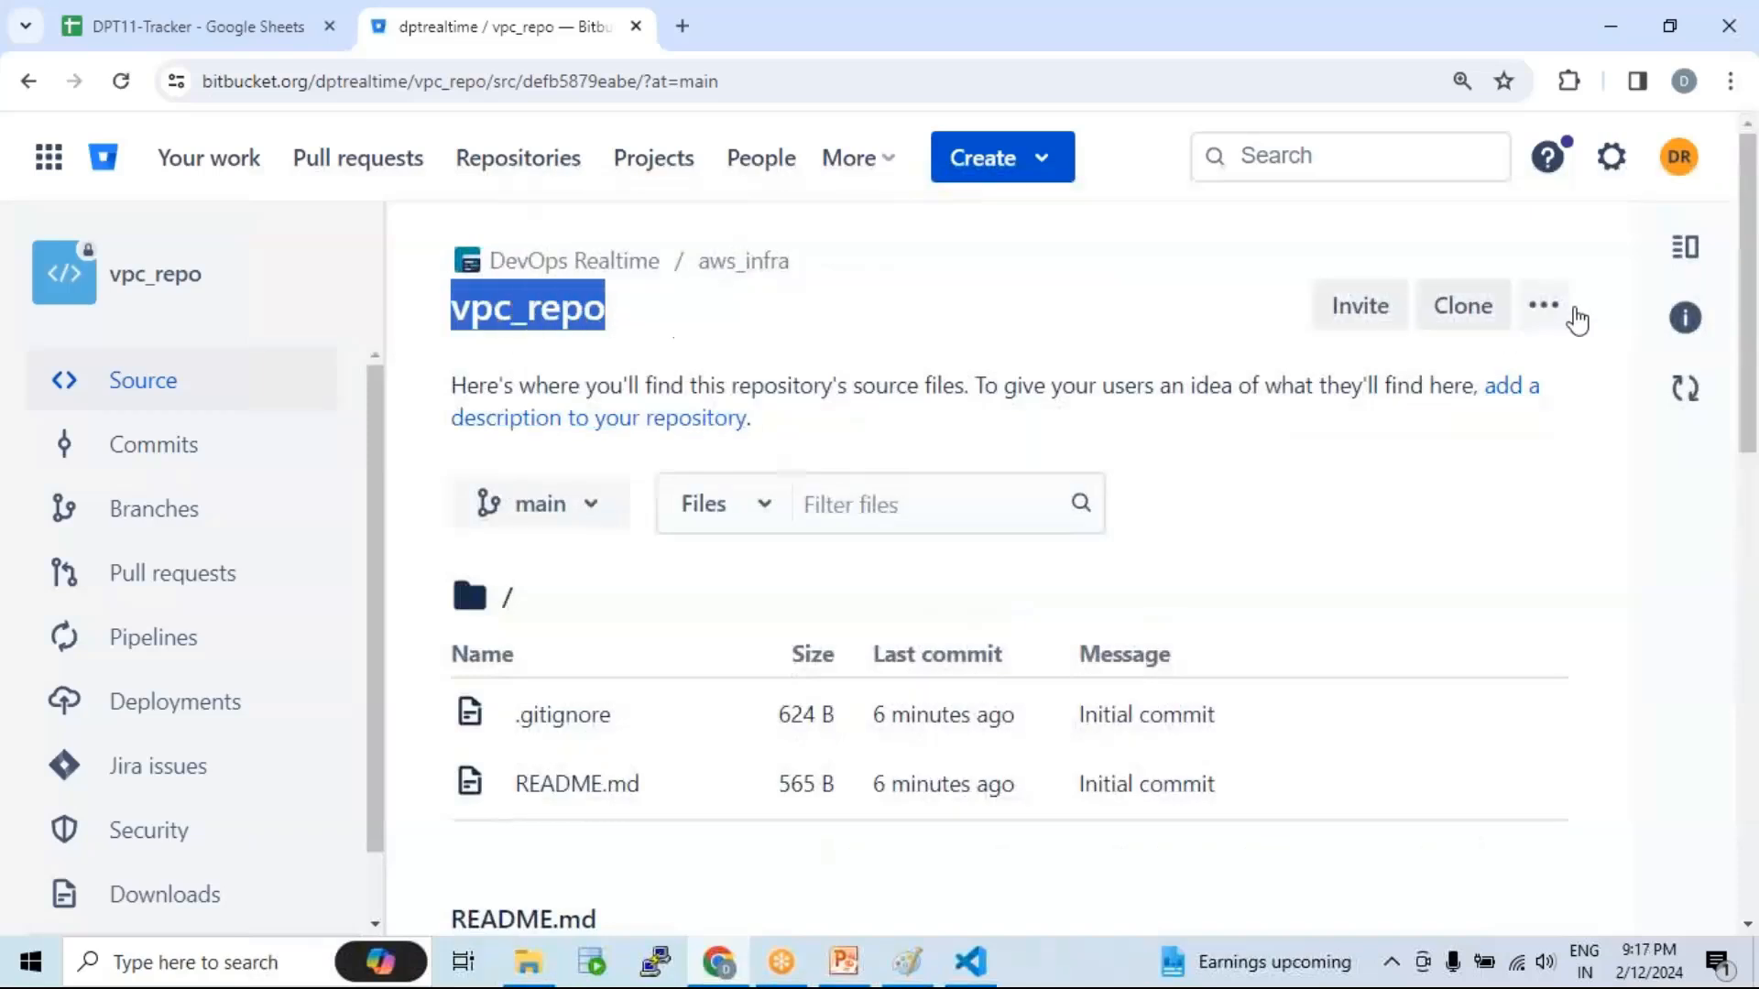
Step: Reopen the account menu to show the account's e-mail, then highlight vpc_repo again
click(1681, 163)
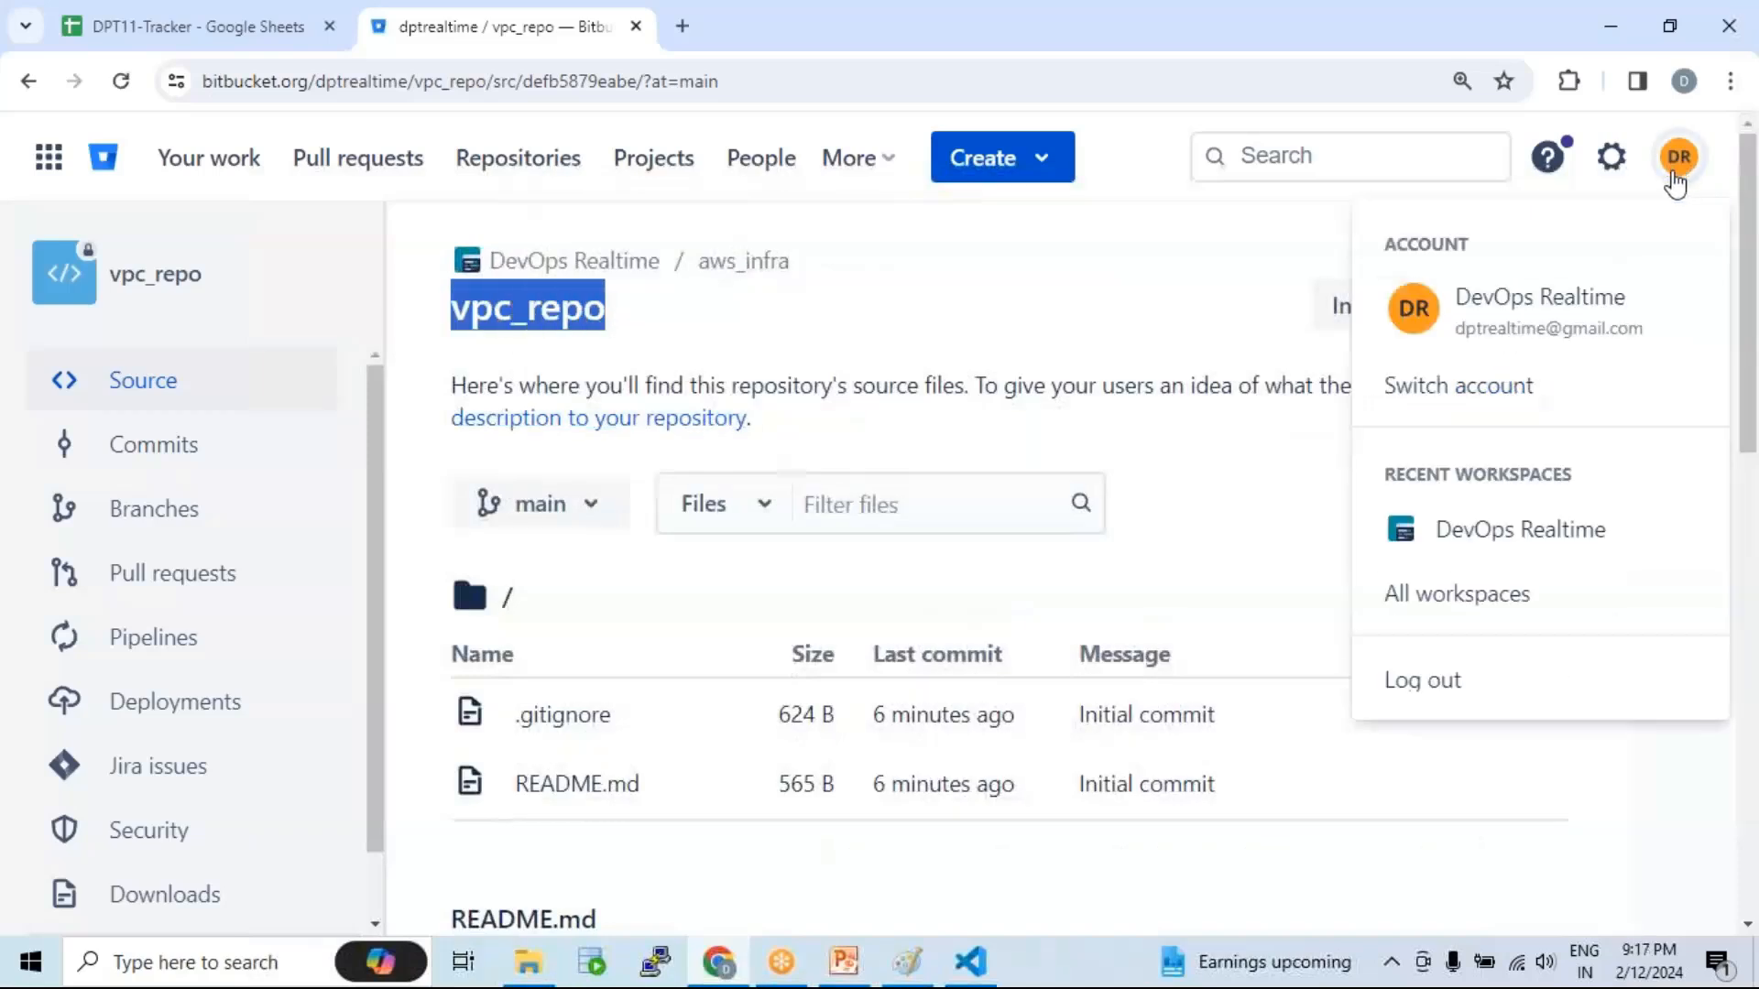
click(1458, 294)
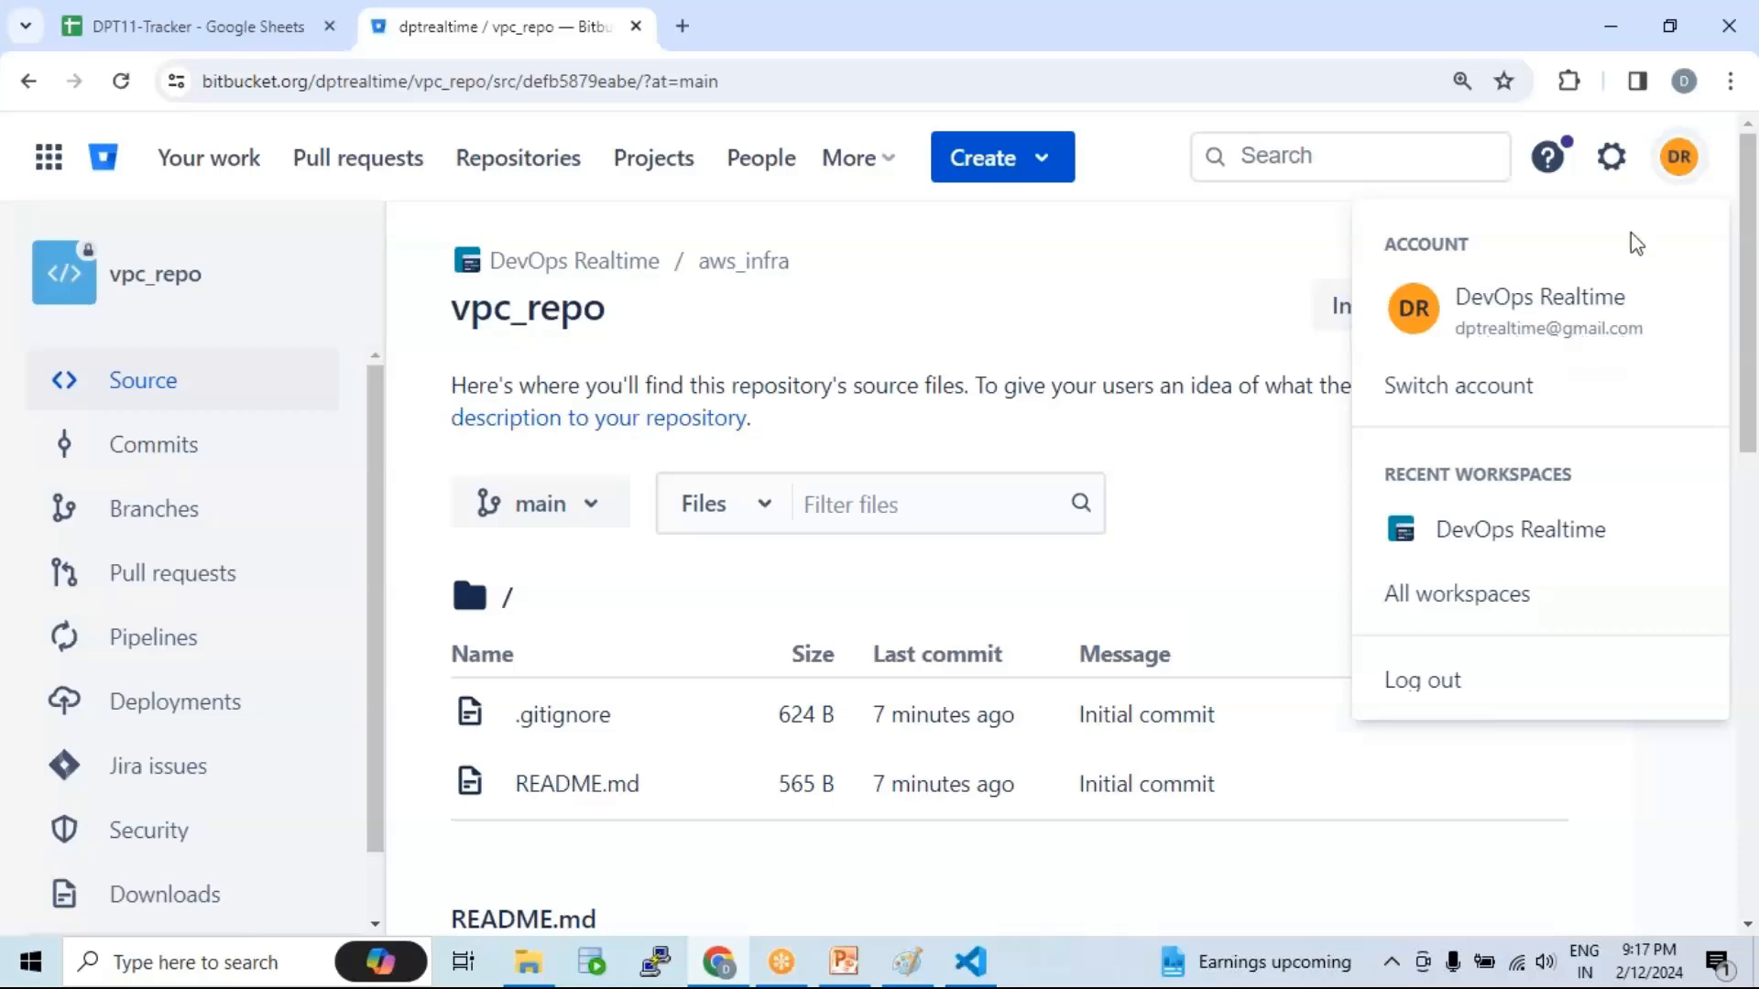
click(948, 387)
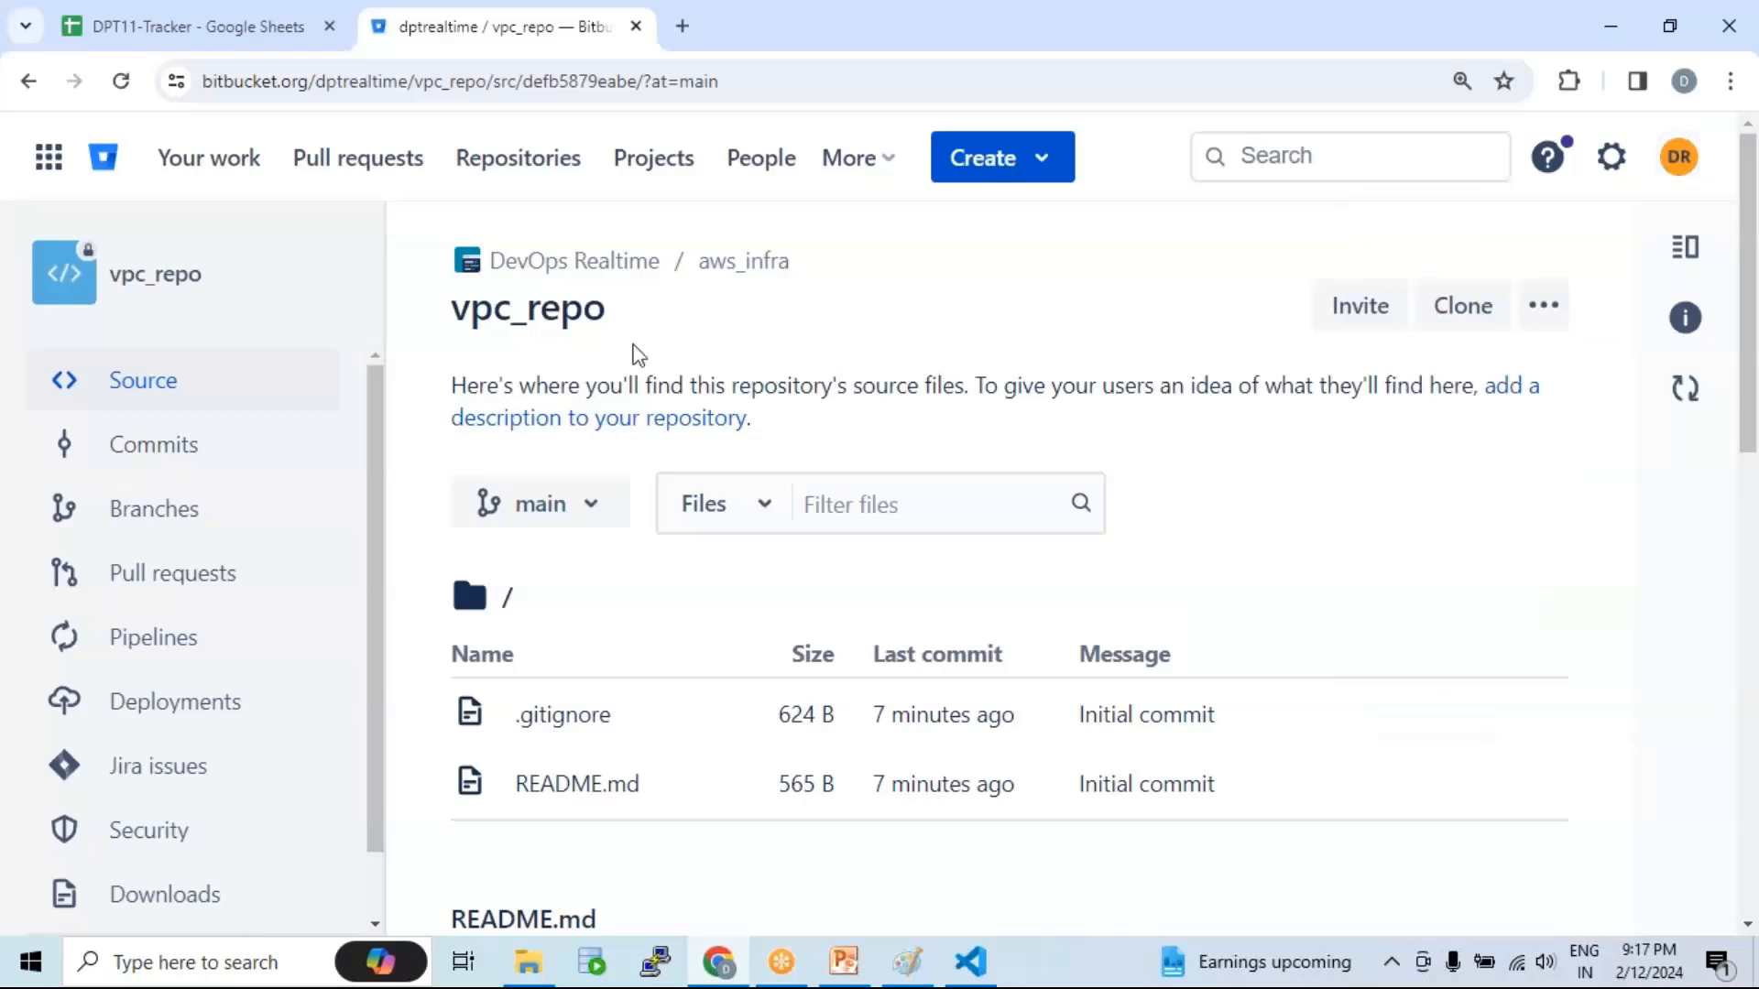
drag(455, 316, 638, 324)
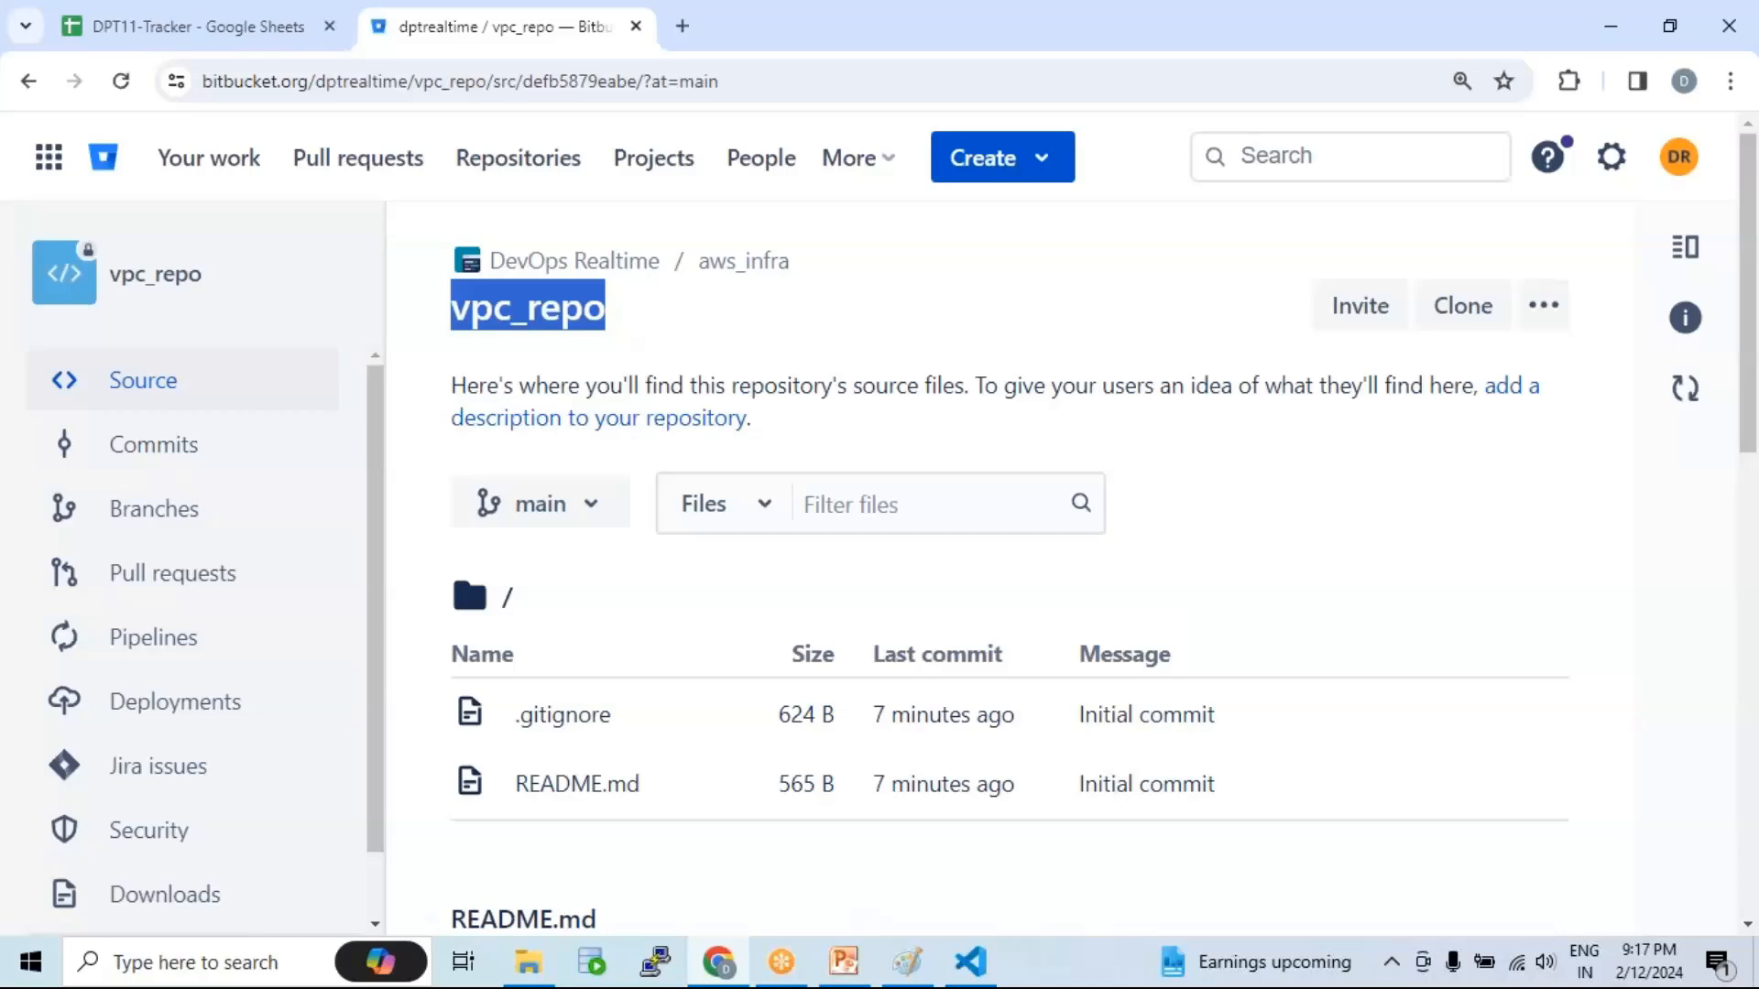
click(970, 961)
Step: Highlight 'BitBucket repo' and the Developer-1 and Developer-2 sections in README.md
click(743, 238)
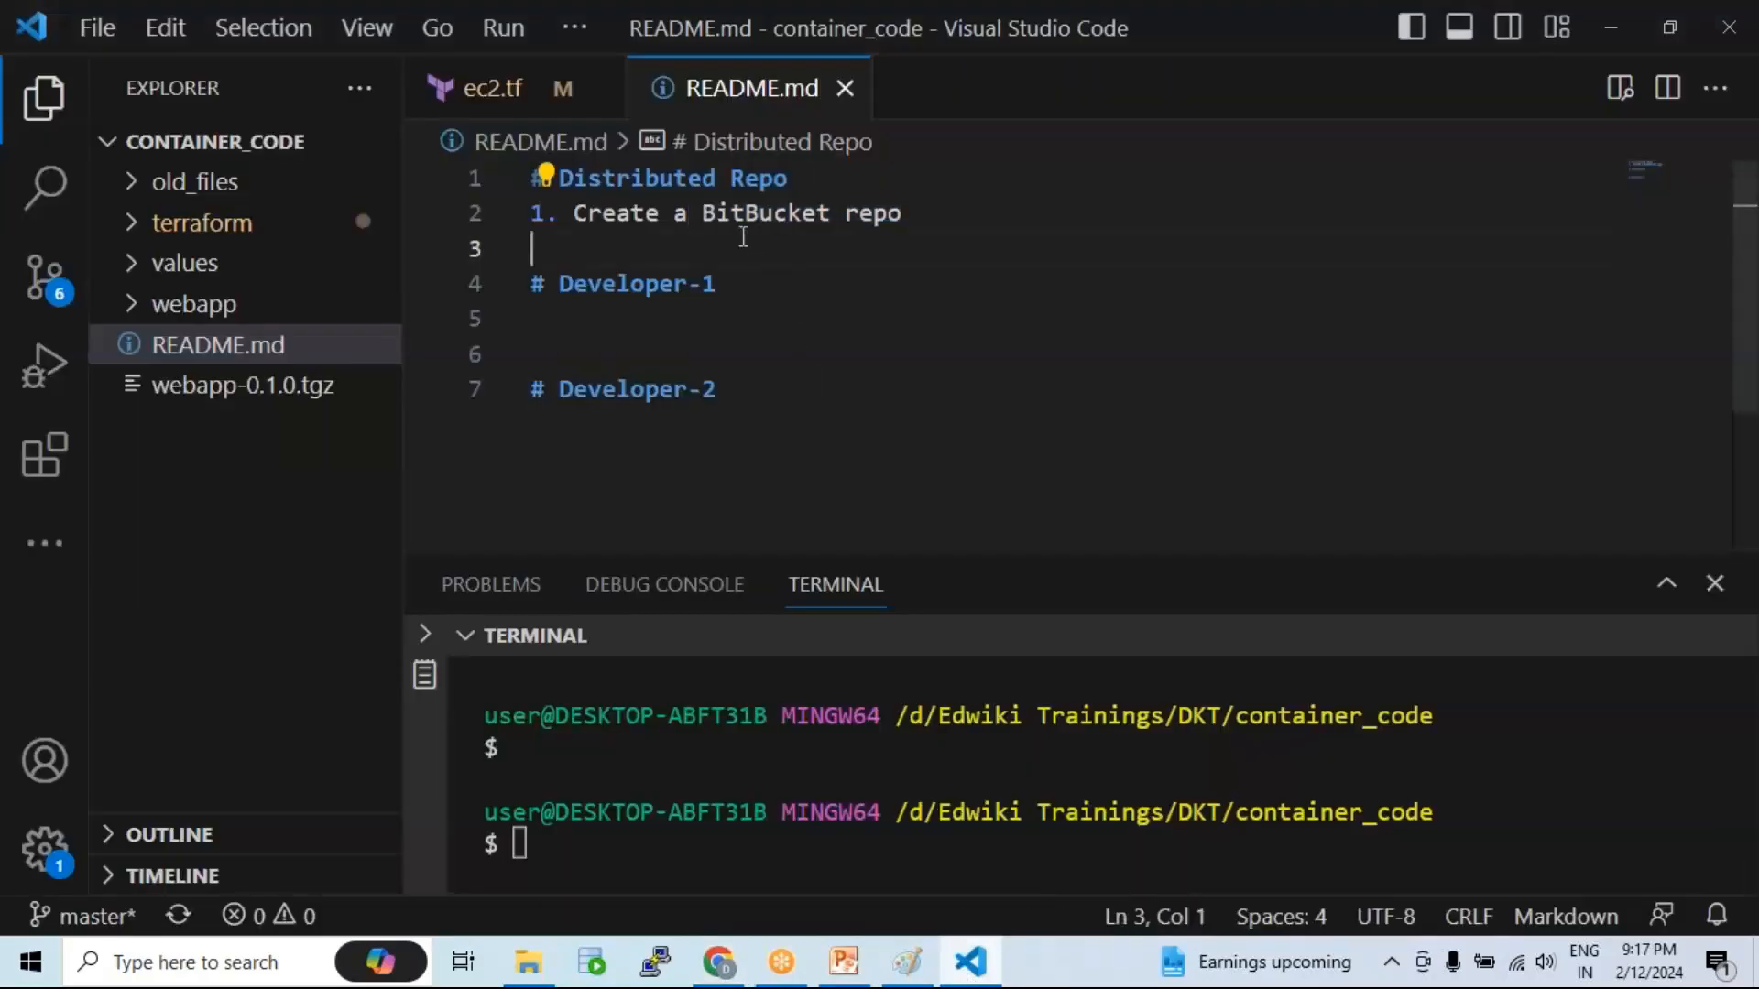
drag(702, 212, 905, 212)
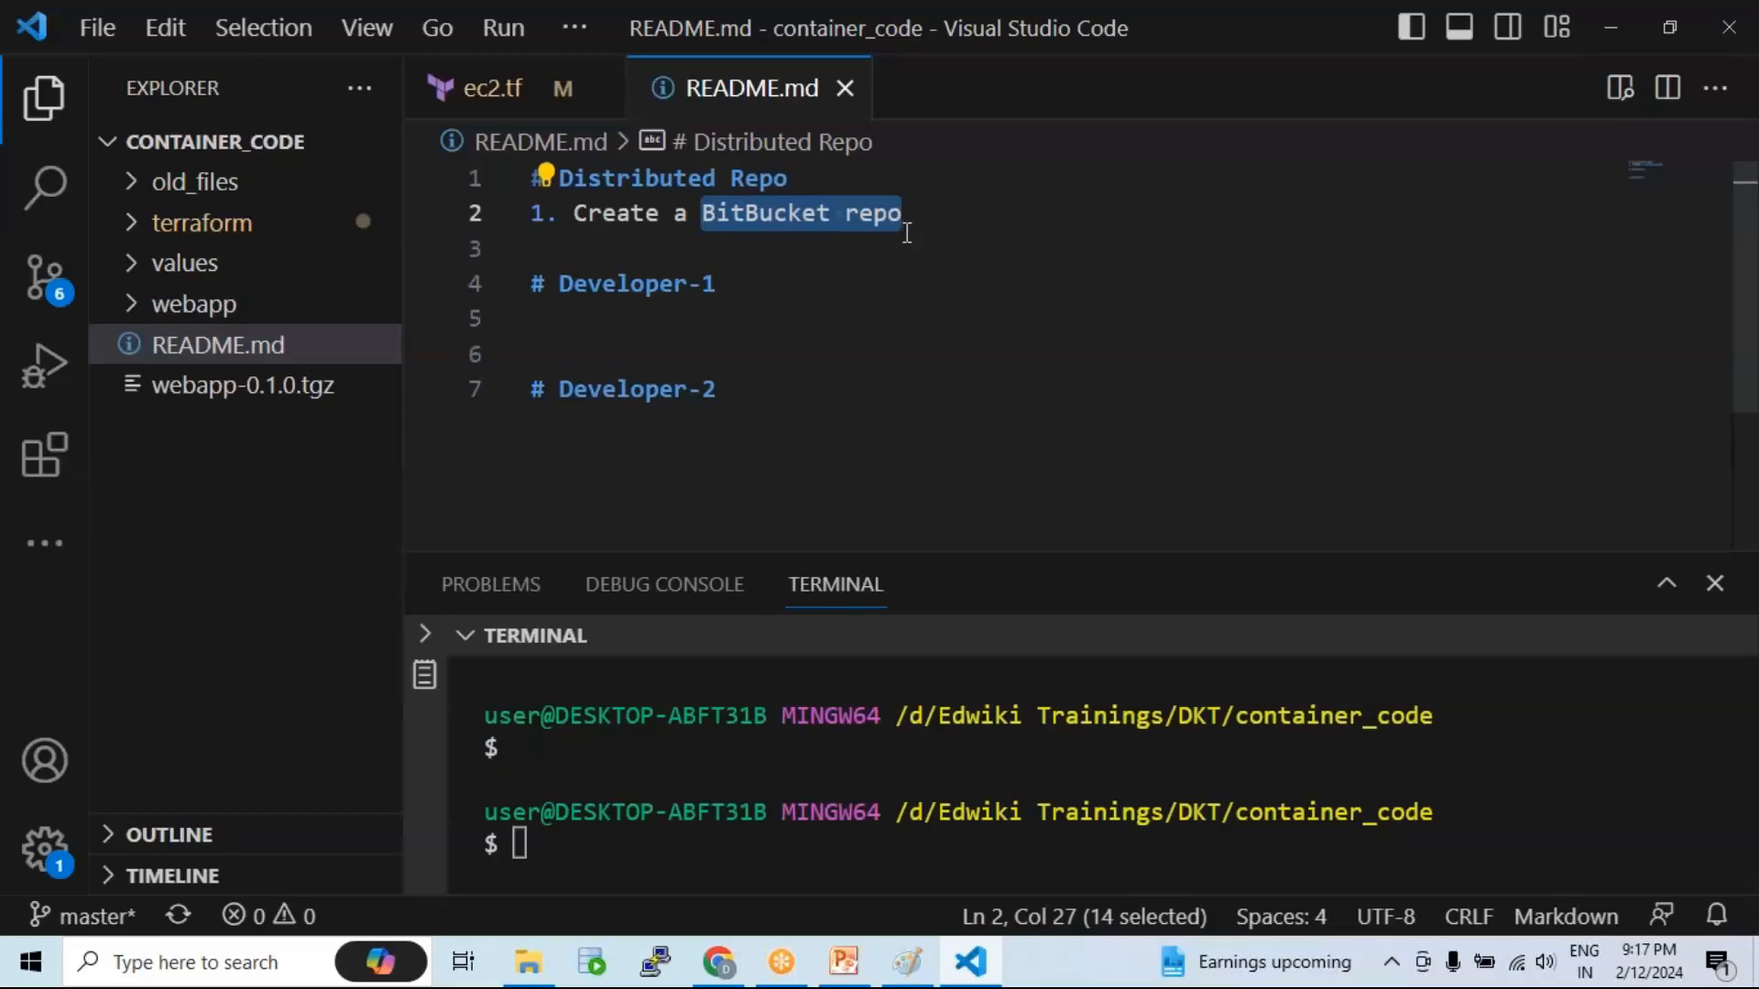
click(673, 410)
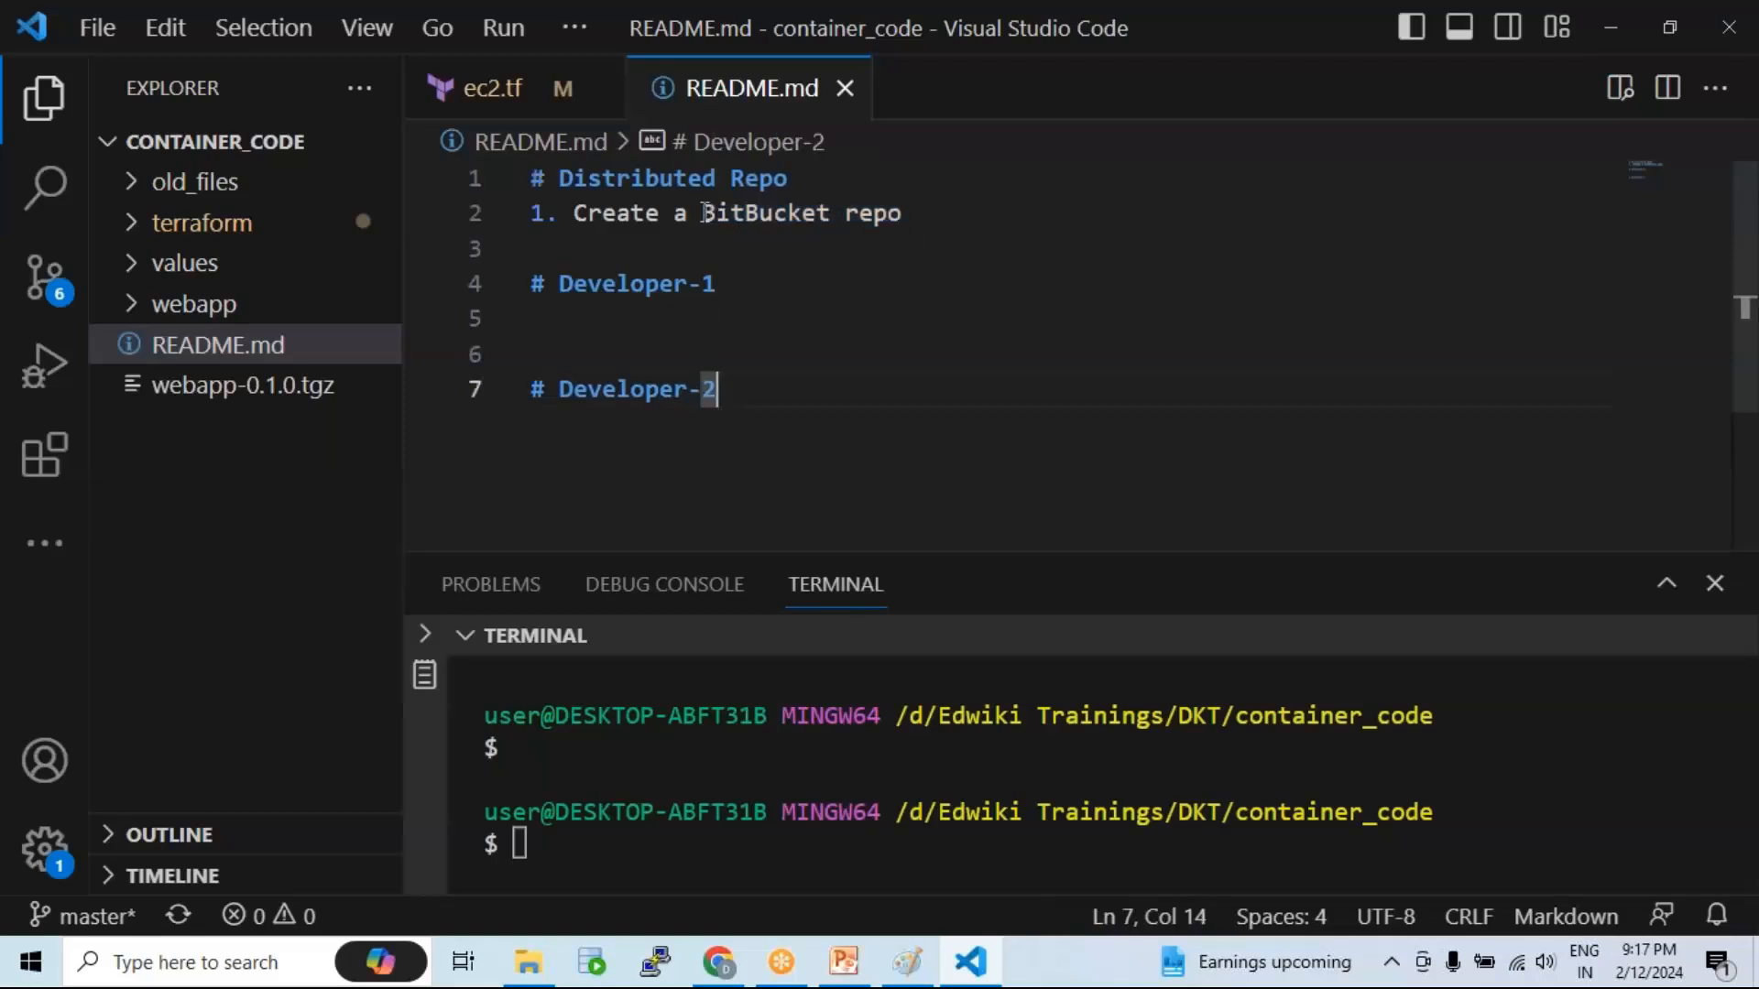
drag(701, 213, 905, 212)
drag(734, 403, 464, 283)
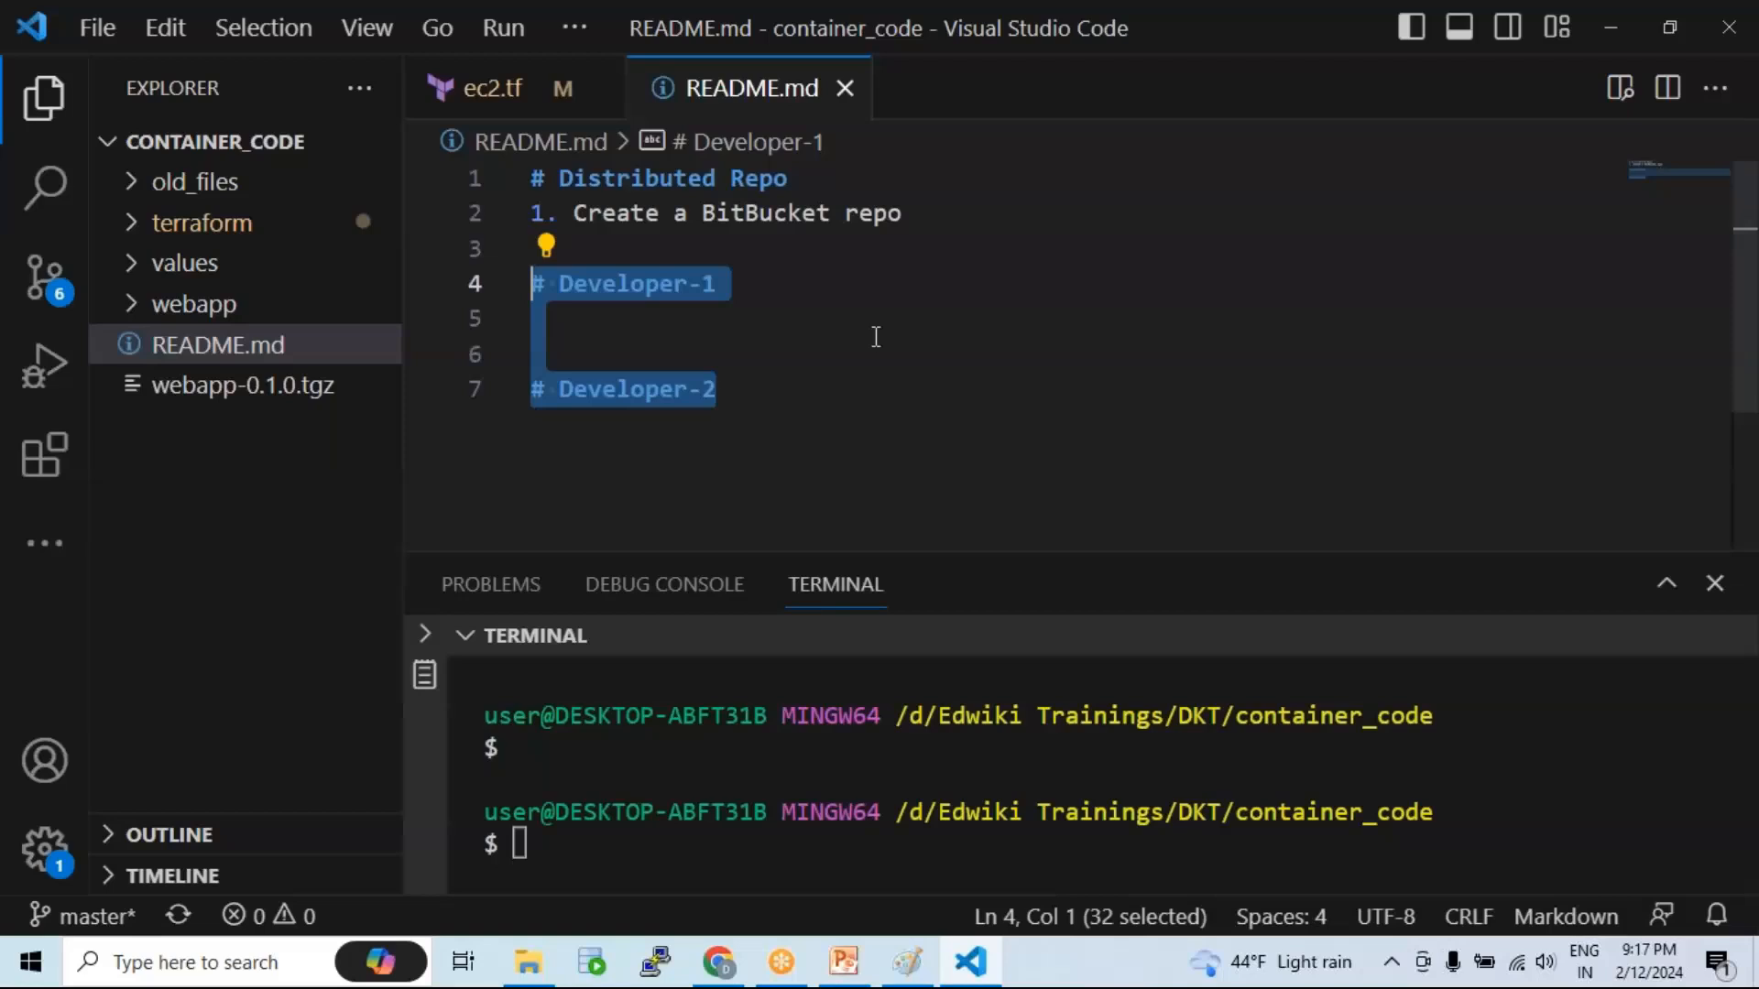
click(864, 341)
Step: Add '1. Has access' under Developer-1, append the account e-mail to its heading, and save
click(753, 279)
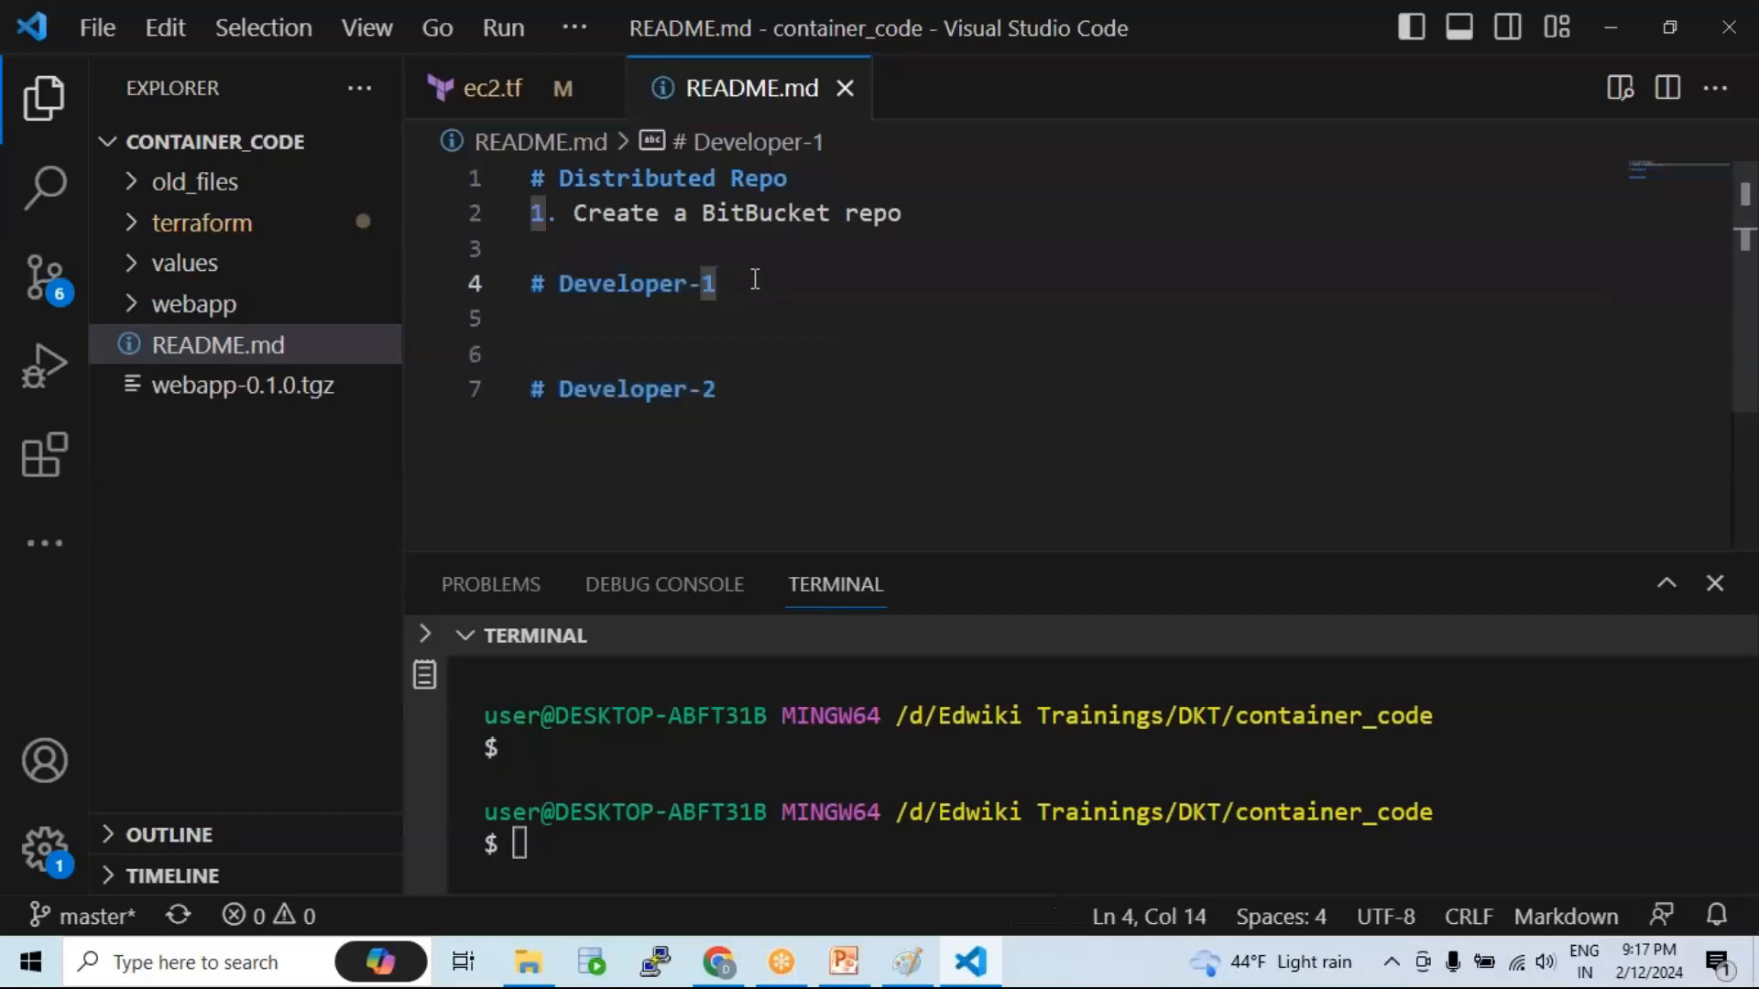
key(Return)
text(1. )
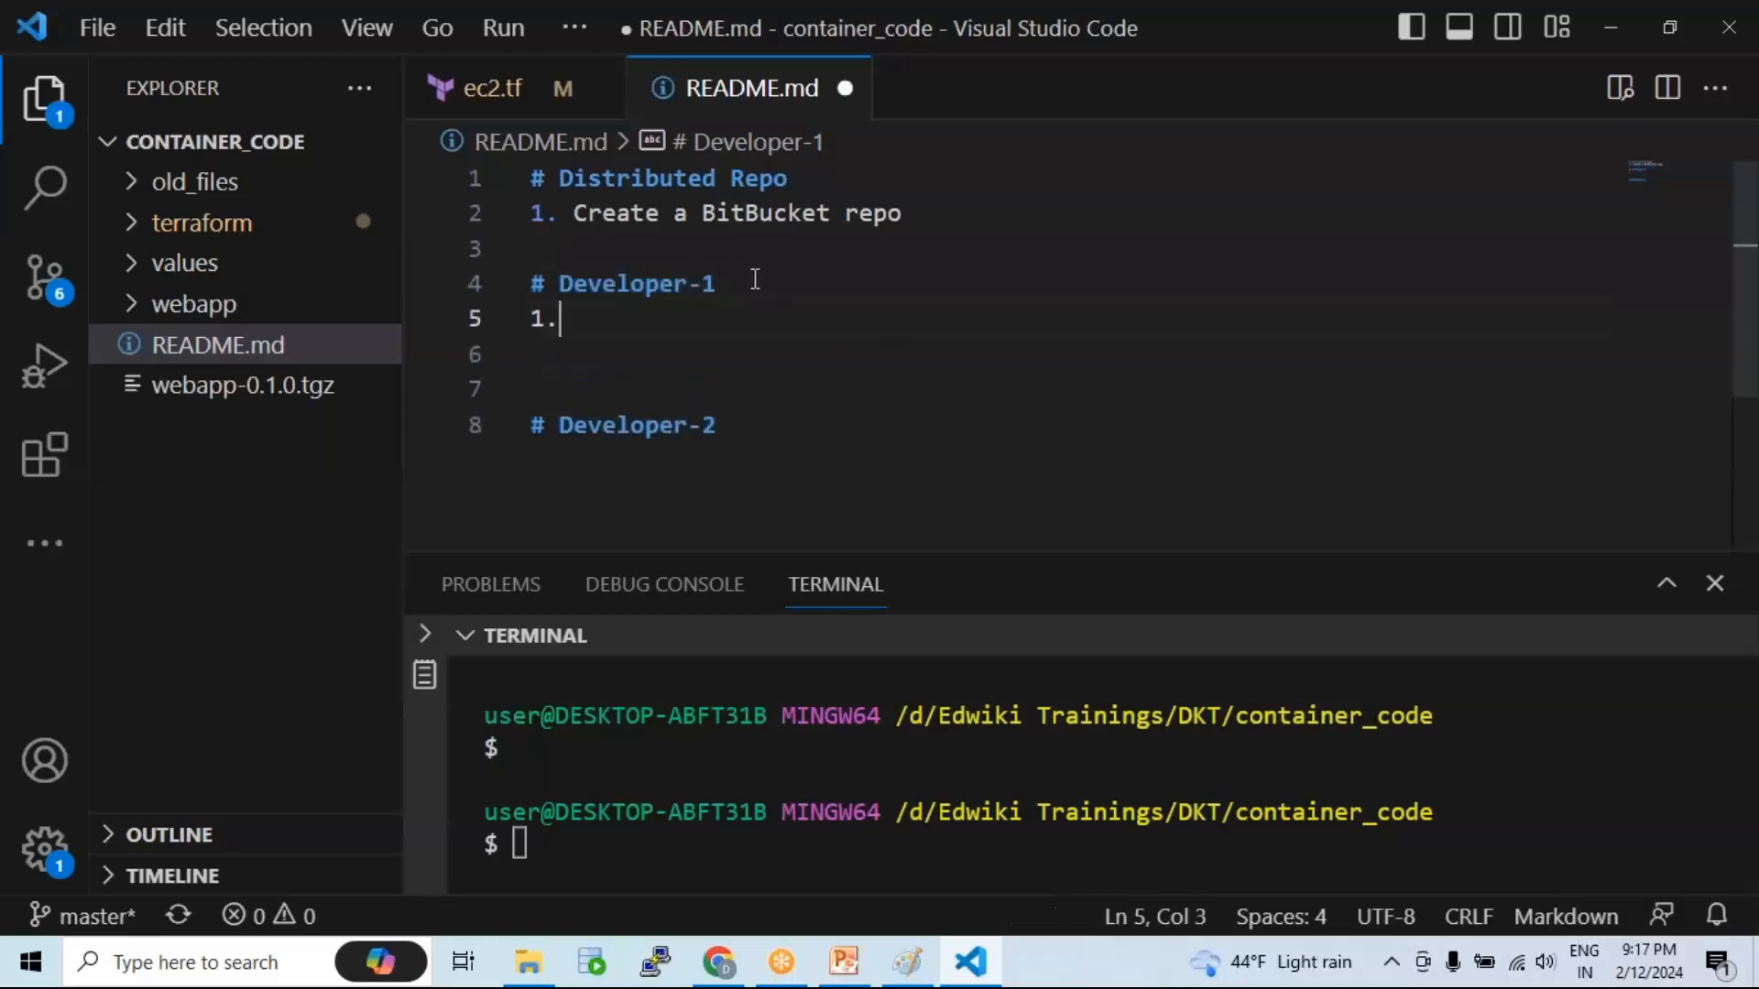
text(Has access)
click(785, 281)
key(ctrl+s)
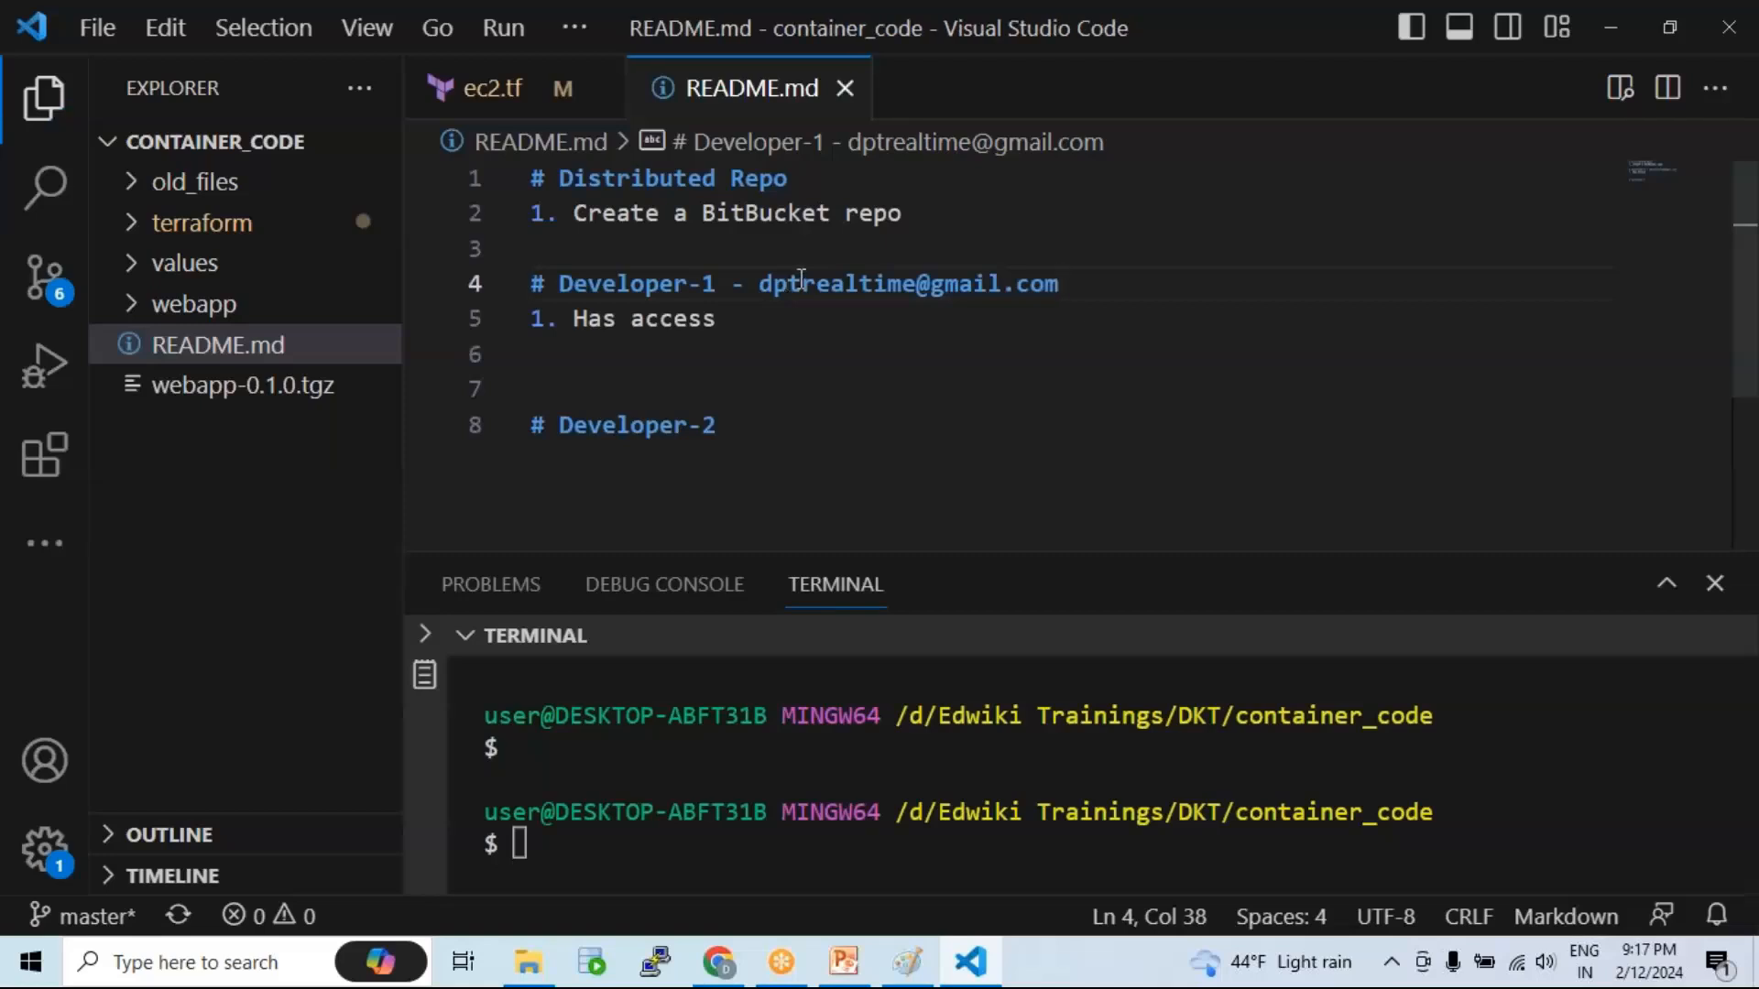
click(719, 961)
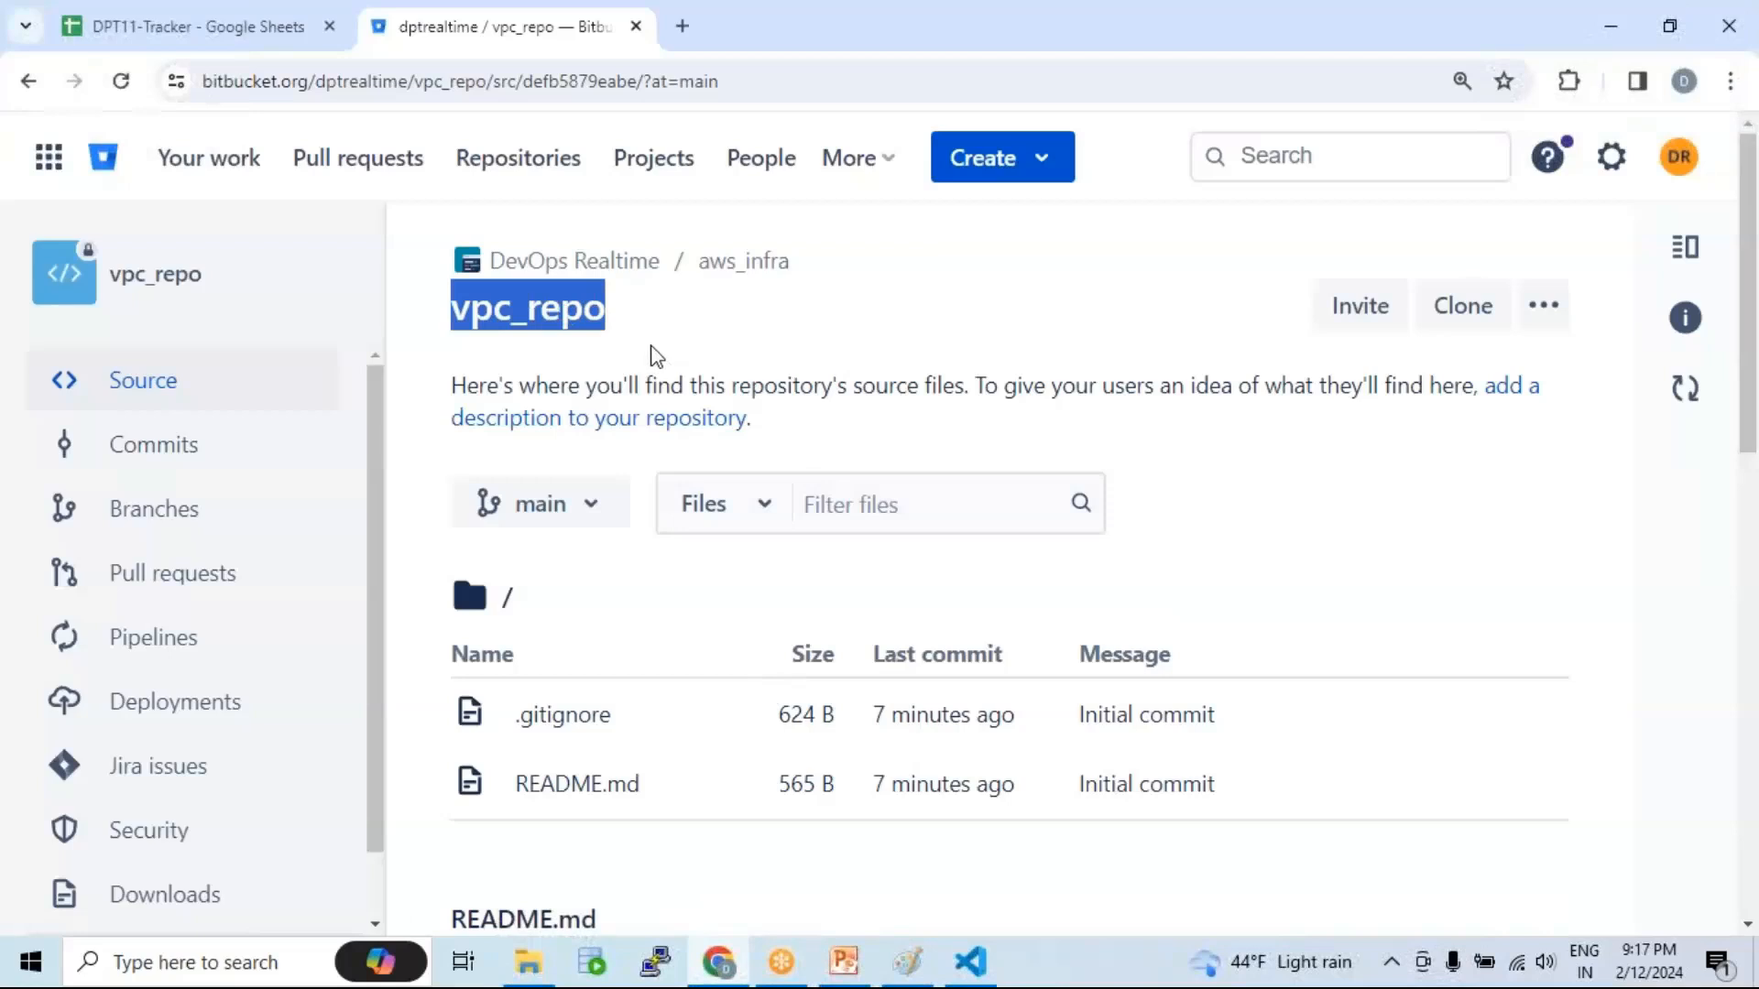
Step: Append '- Owner of the Repo' to the Developer-1 heading after the e-mail and save
key(alt)
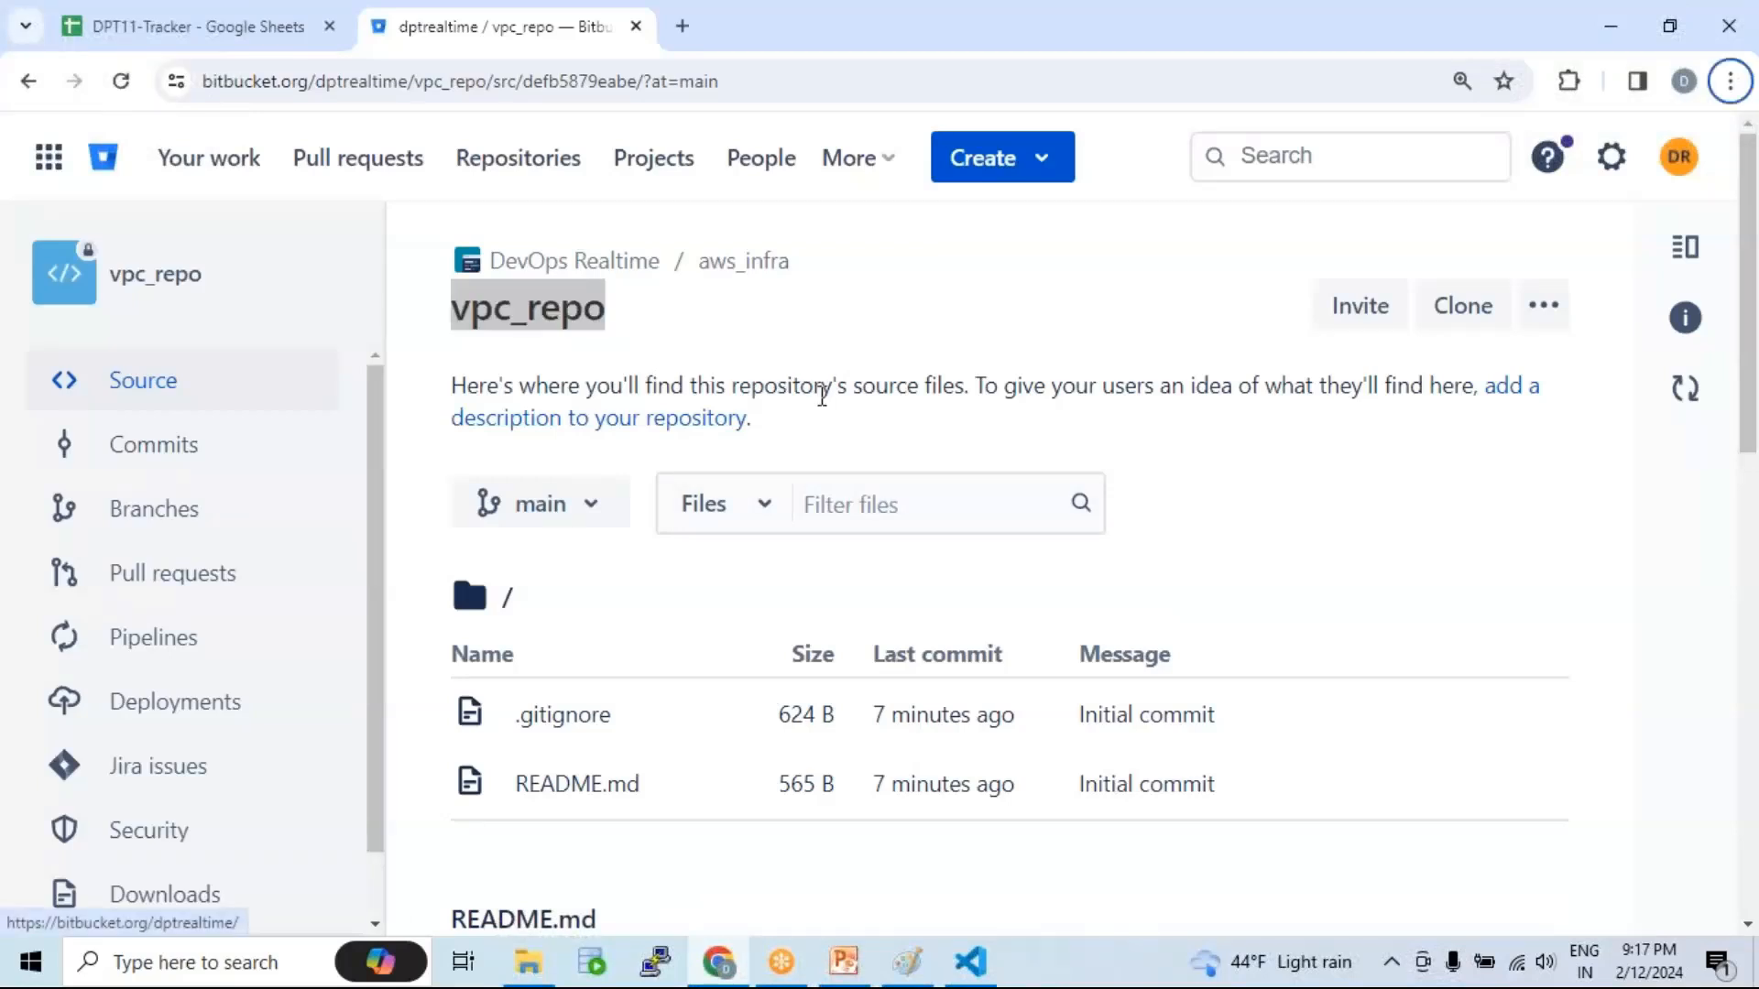
key(alt+Tab)
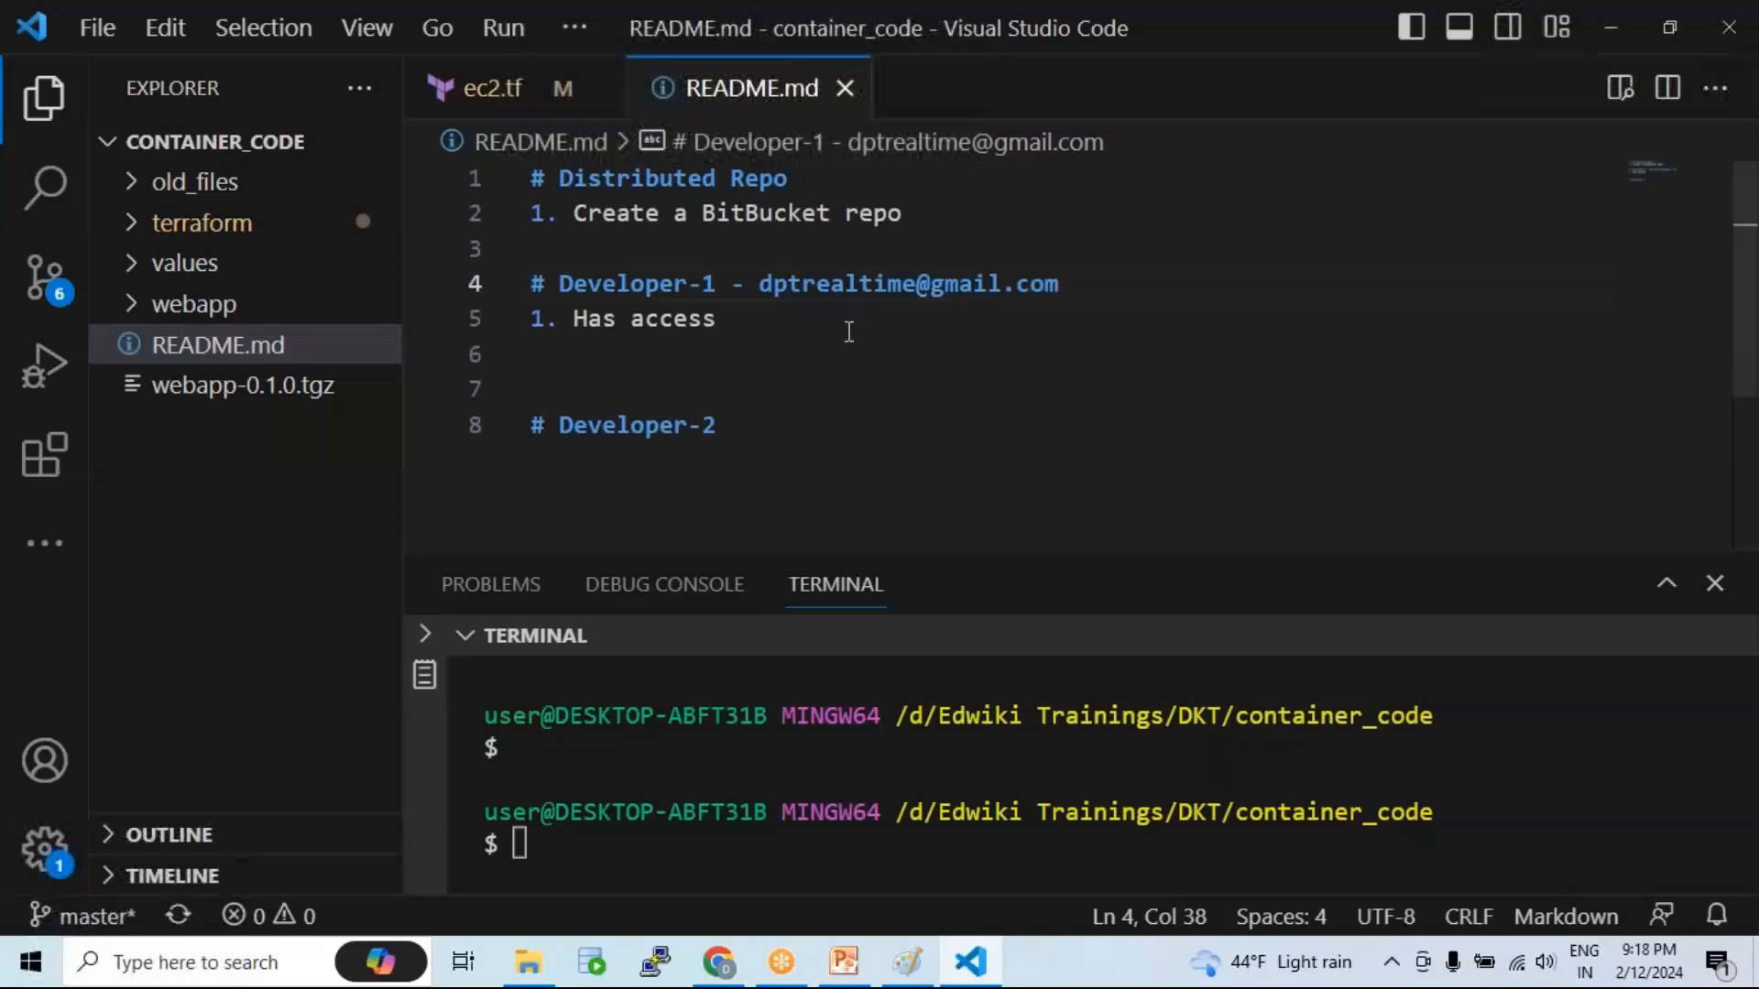
drag(763, 283, 1067, 285)
click(1050, 288)
drag(760, 283, 1061, 284)
click(1060, 285)
text(- O)
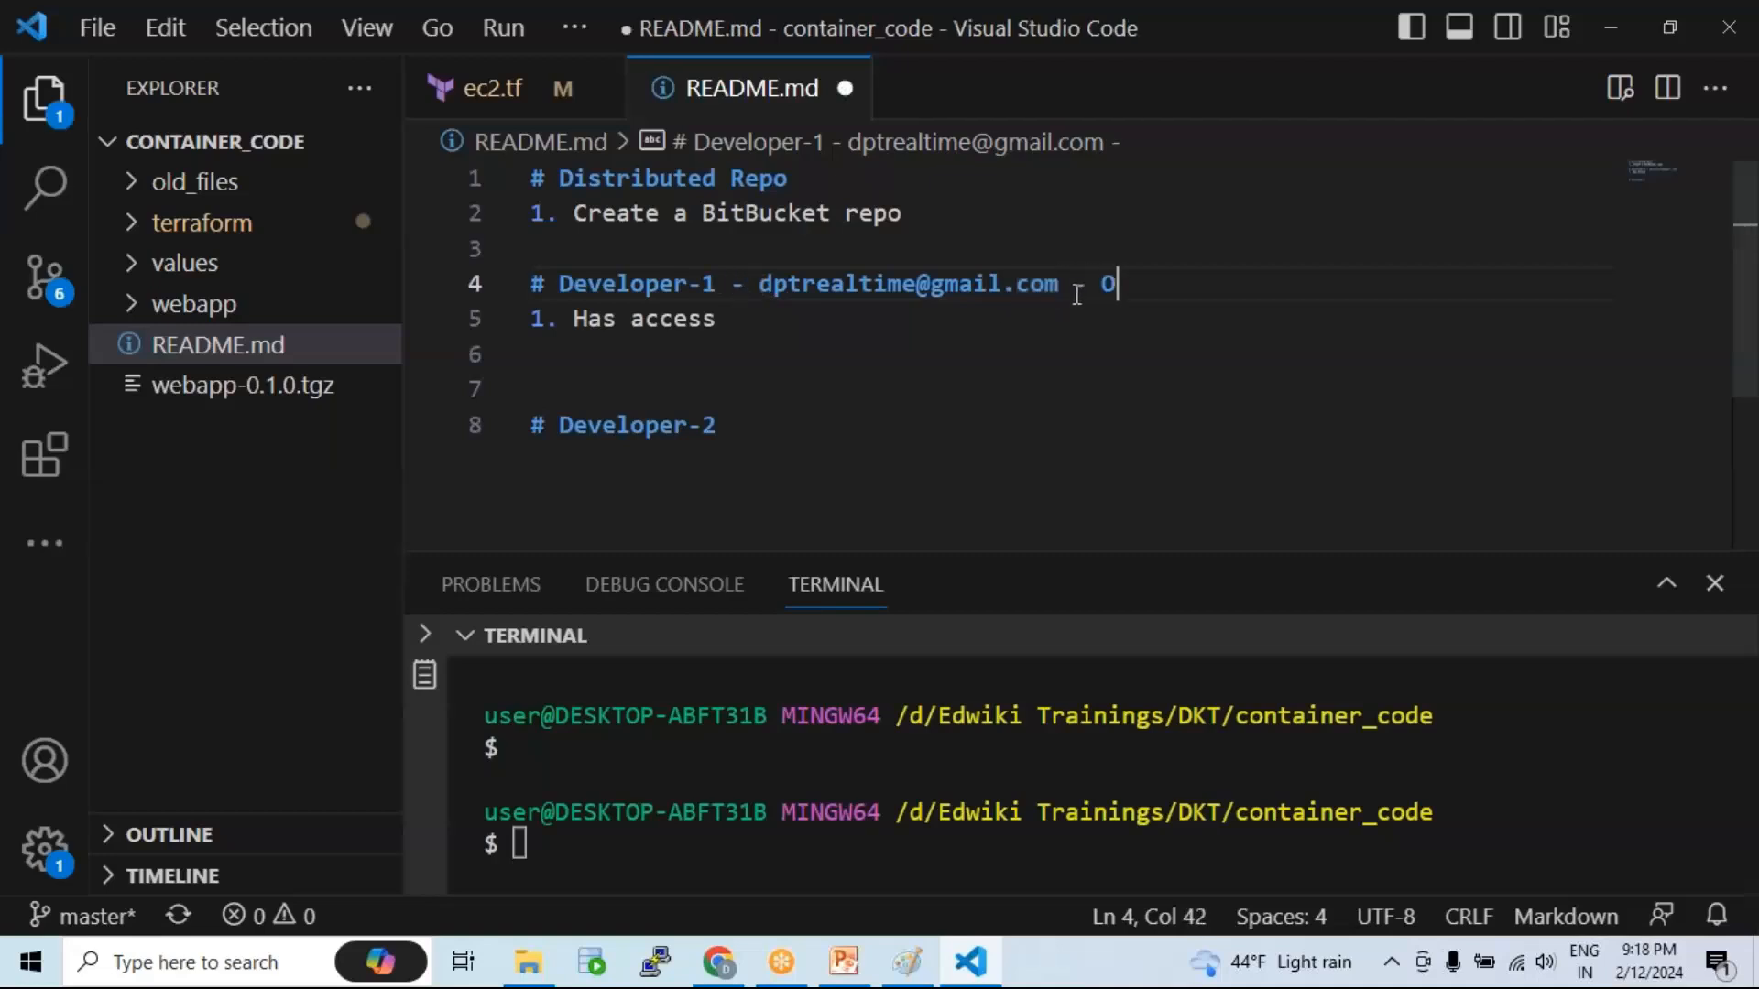
text(wner of the Repo)
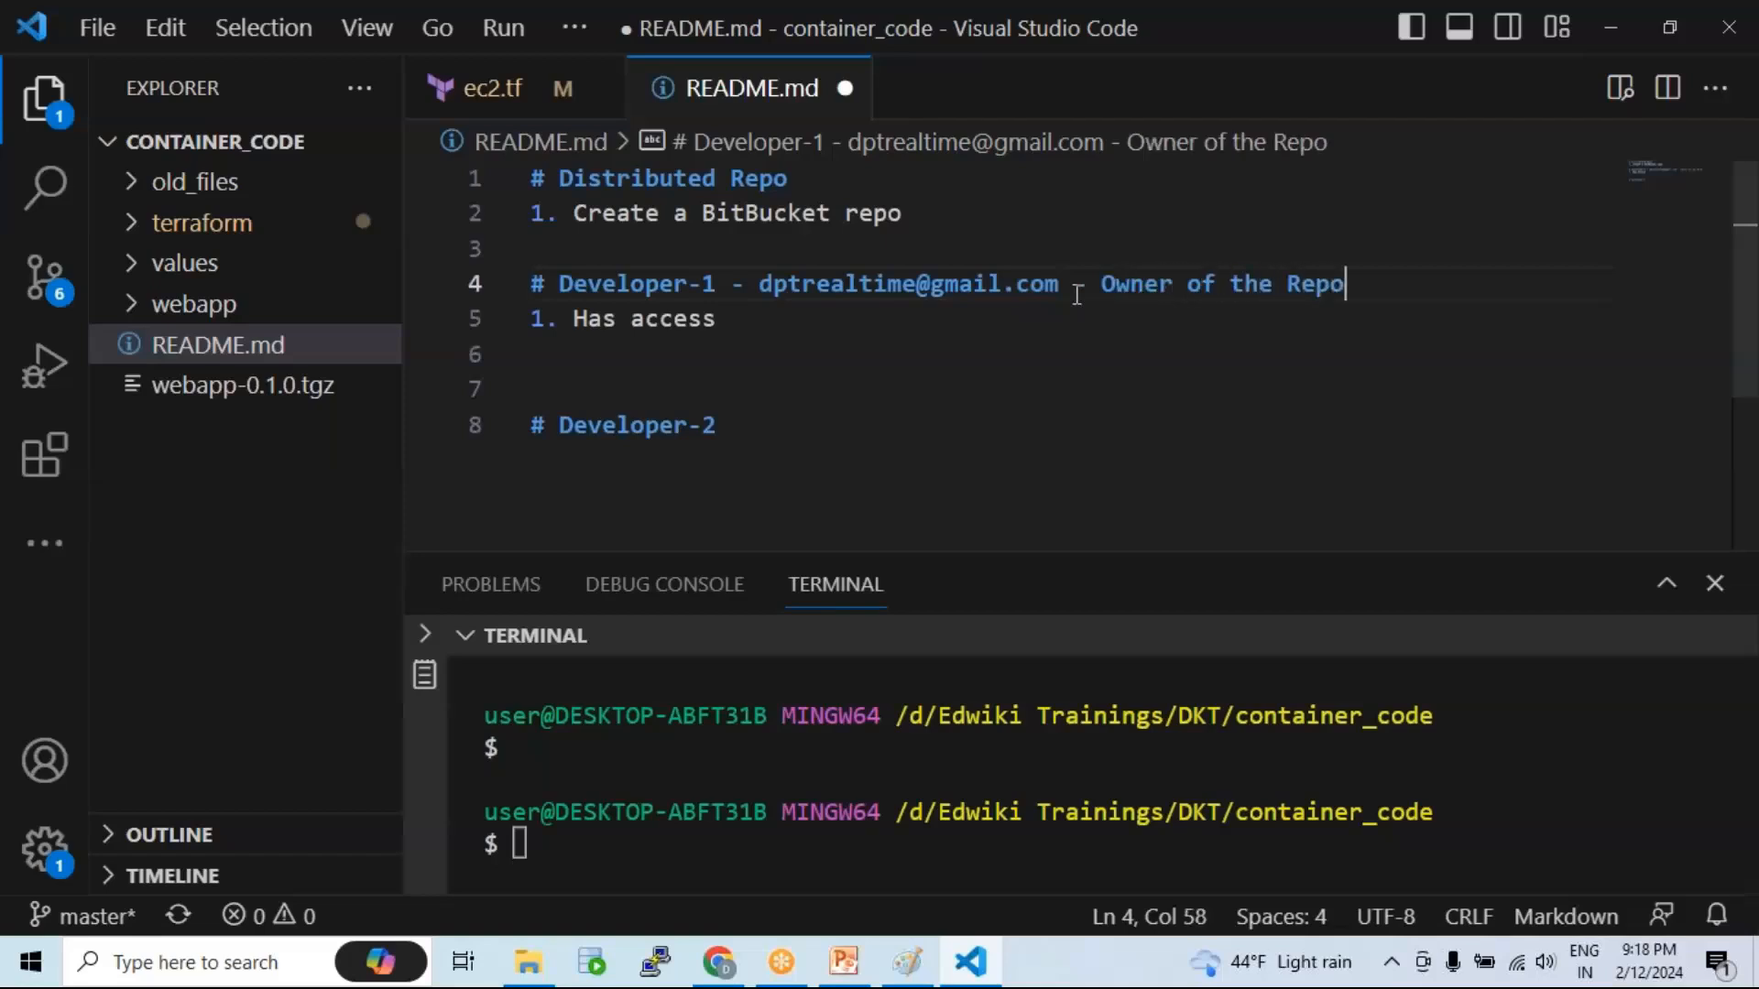
key(ctrl+s)
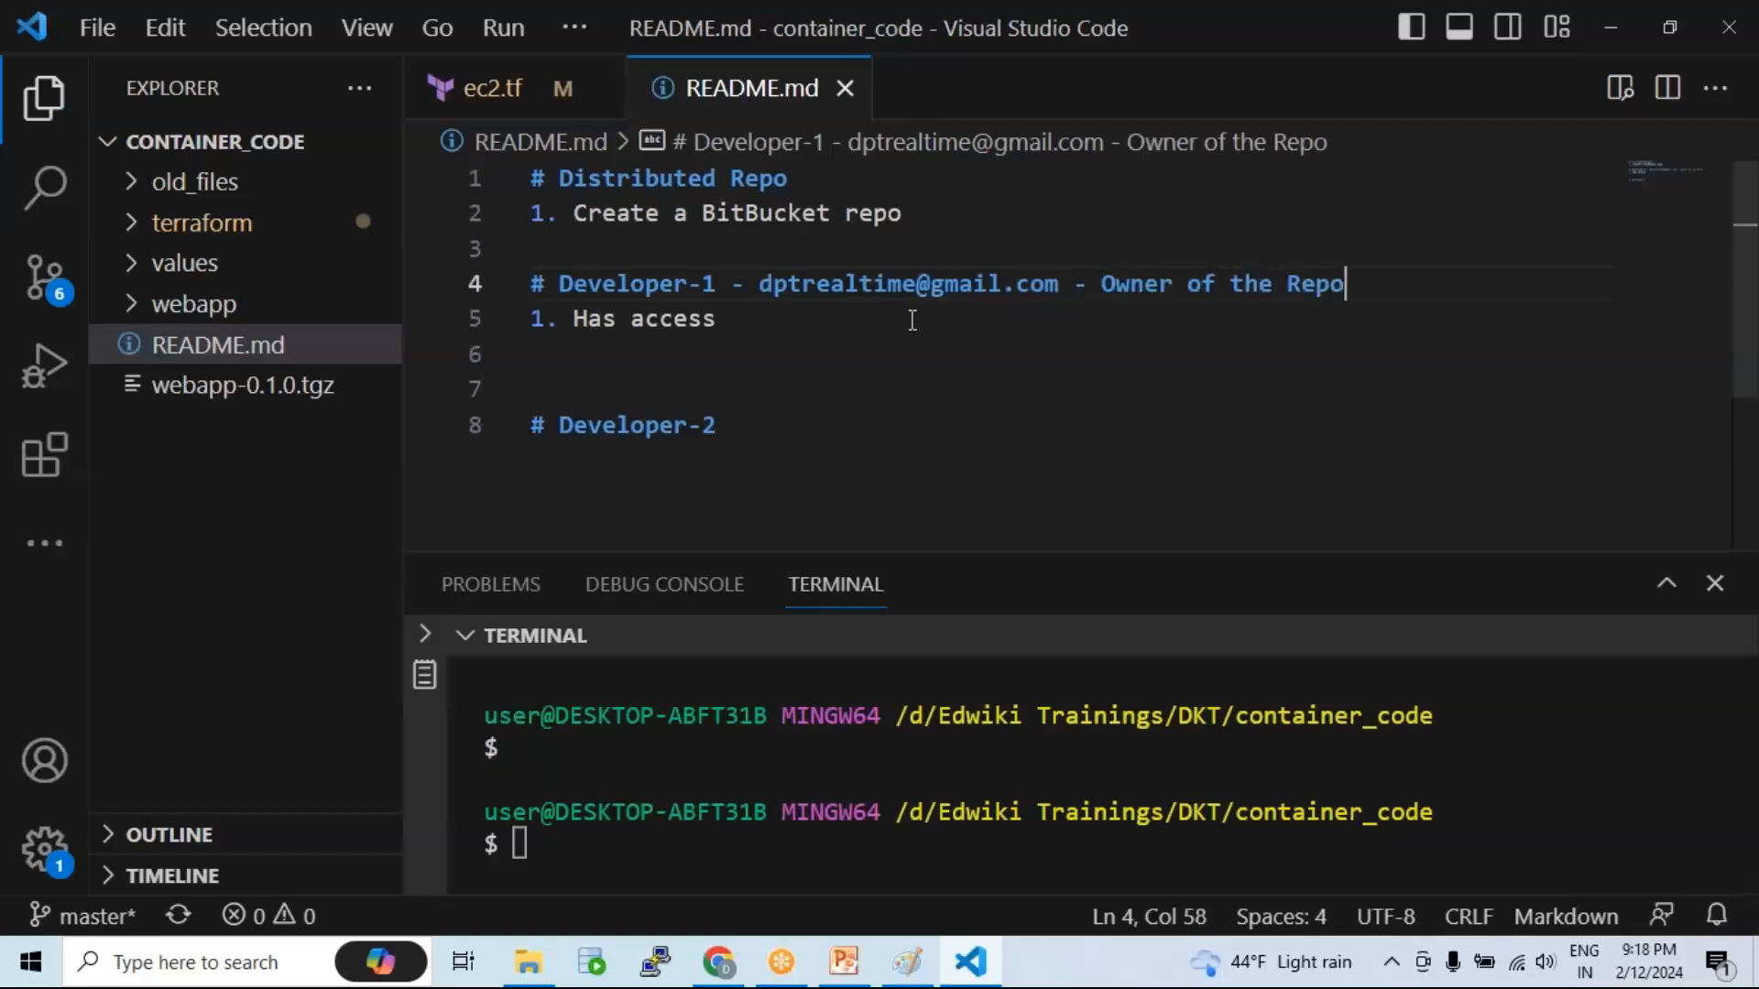
Step: Highlight 'Developer-1' and 'BitBucket repo' alternately to explain repo ownership
drag(702, 283, 568, 272)
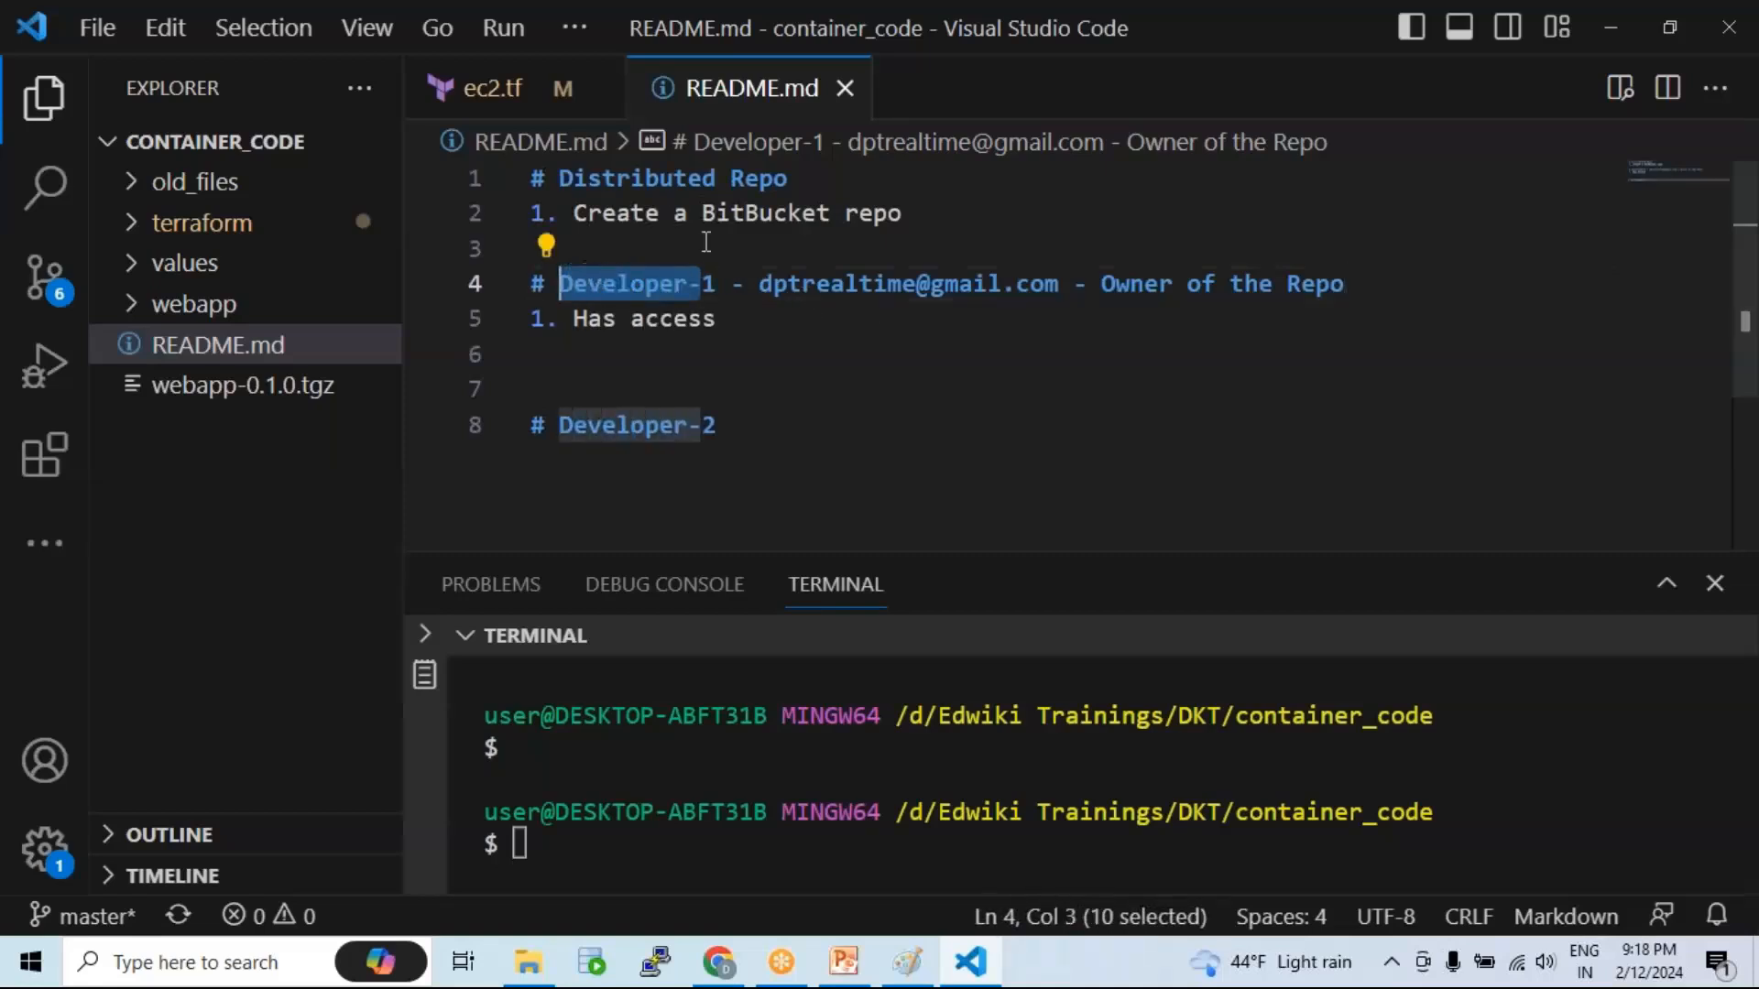
drag(902, 213, 702, 214)
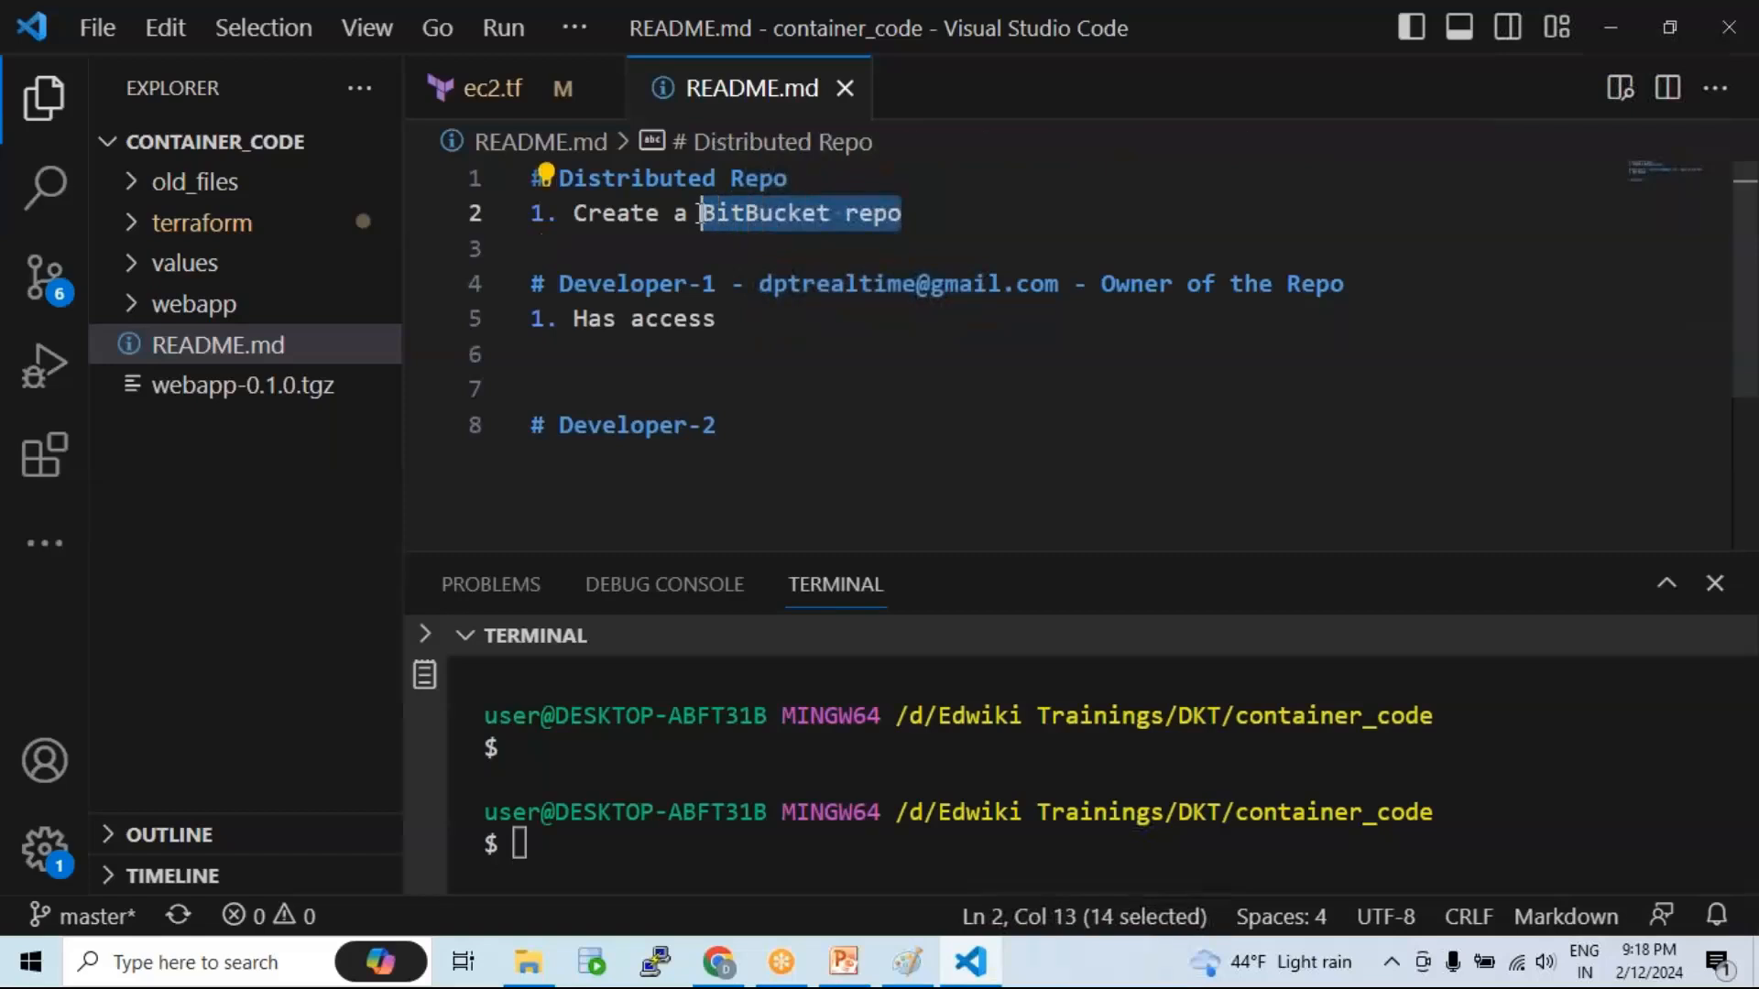
drag(720, 283, 559, 283)
drag(900, 214, 702, 214)
drag(716, 283, 559, 283)
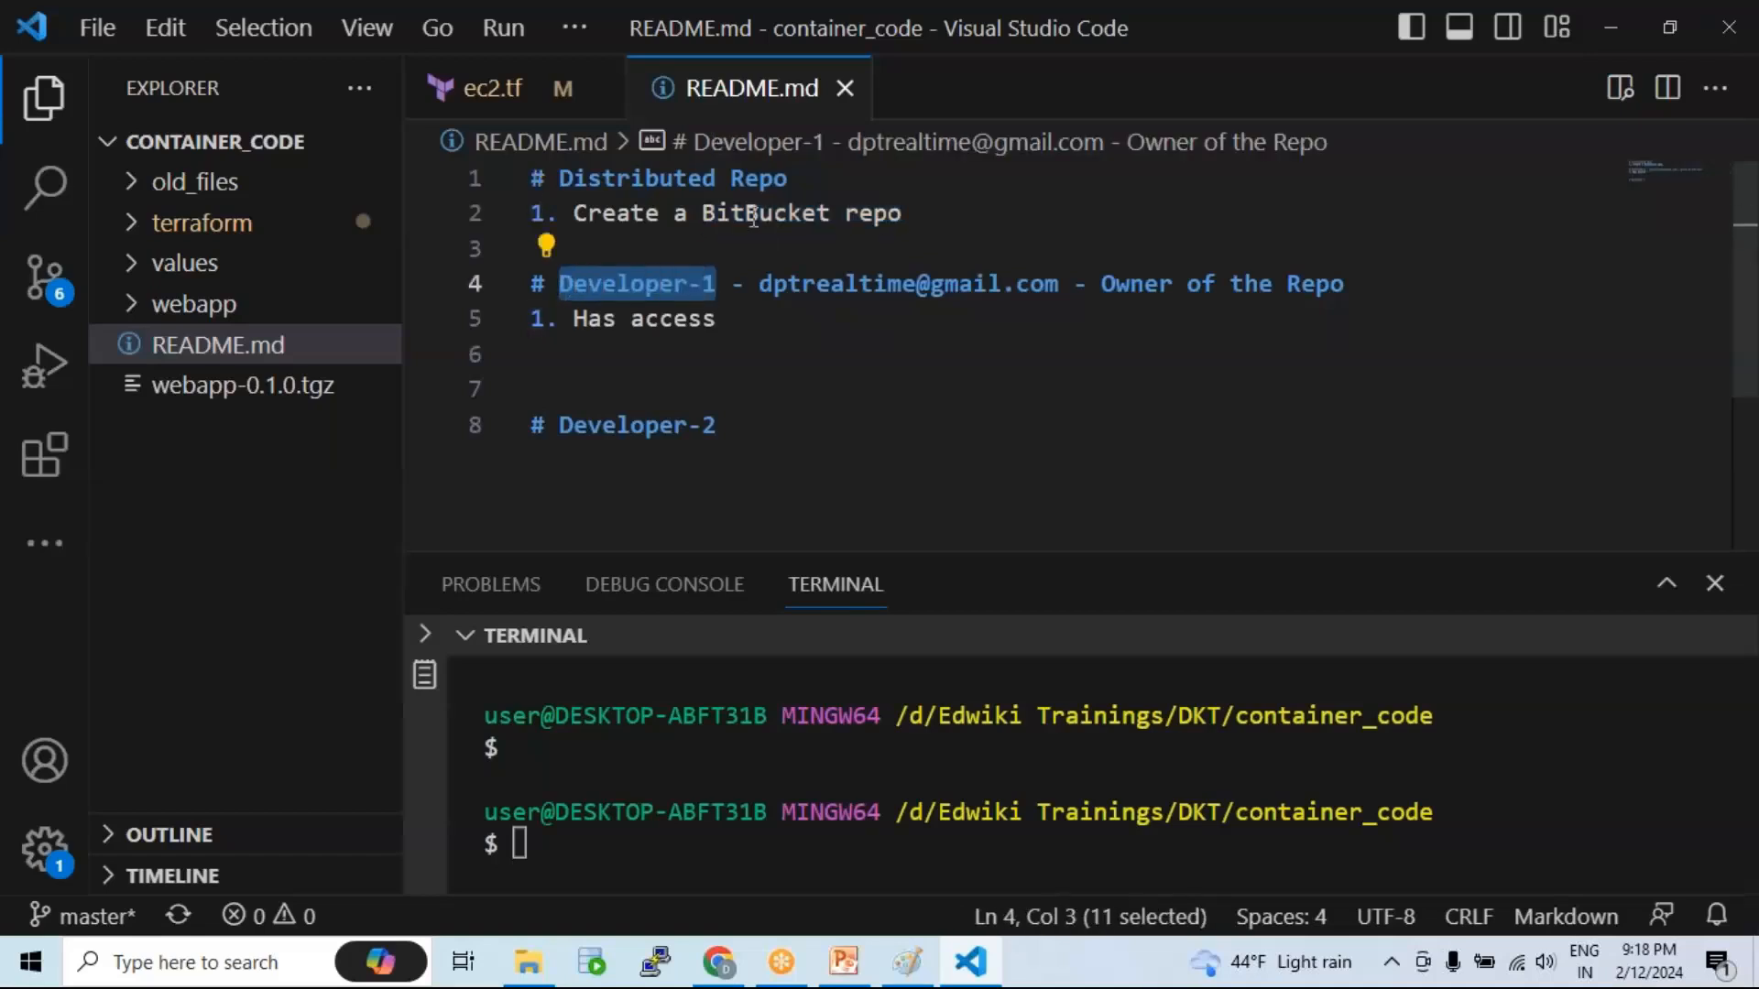
click(687, 286)
drag(720, 283, 563, 279)
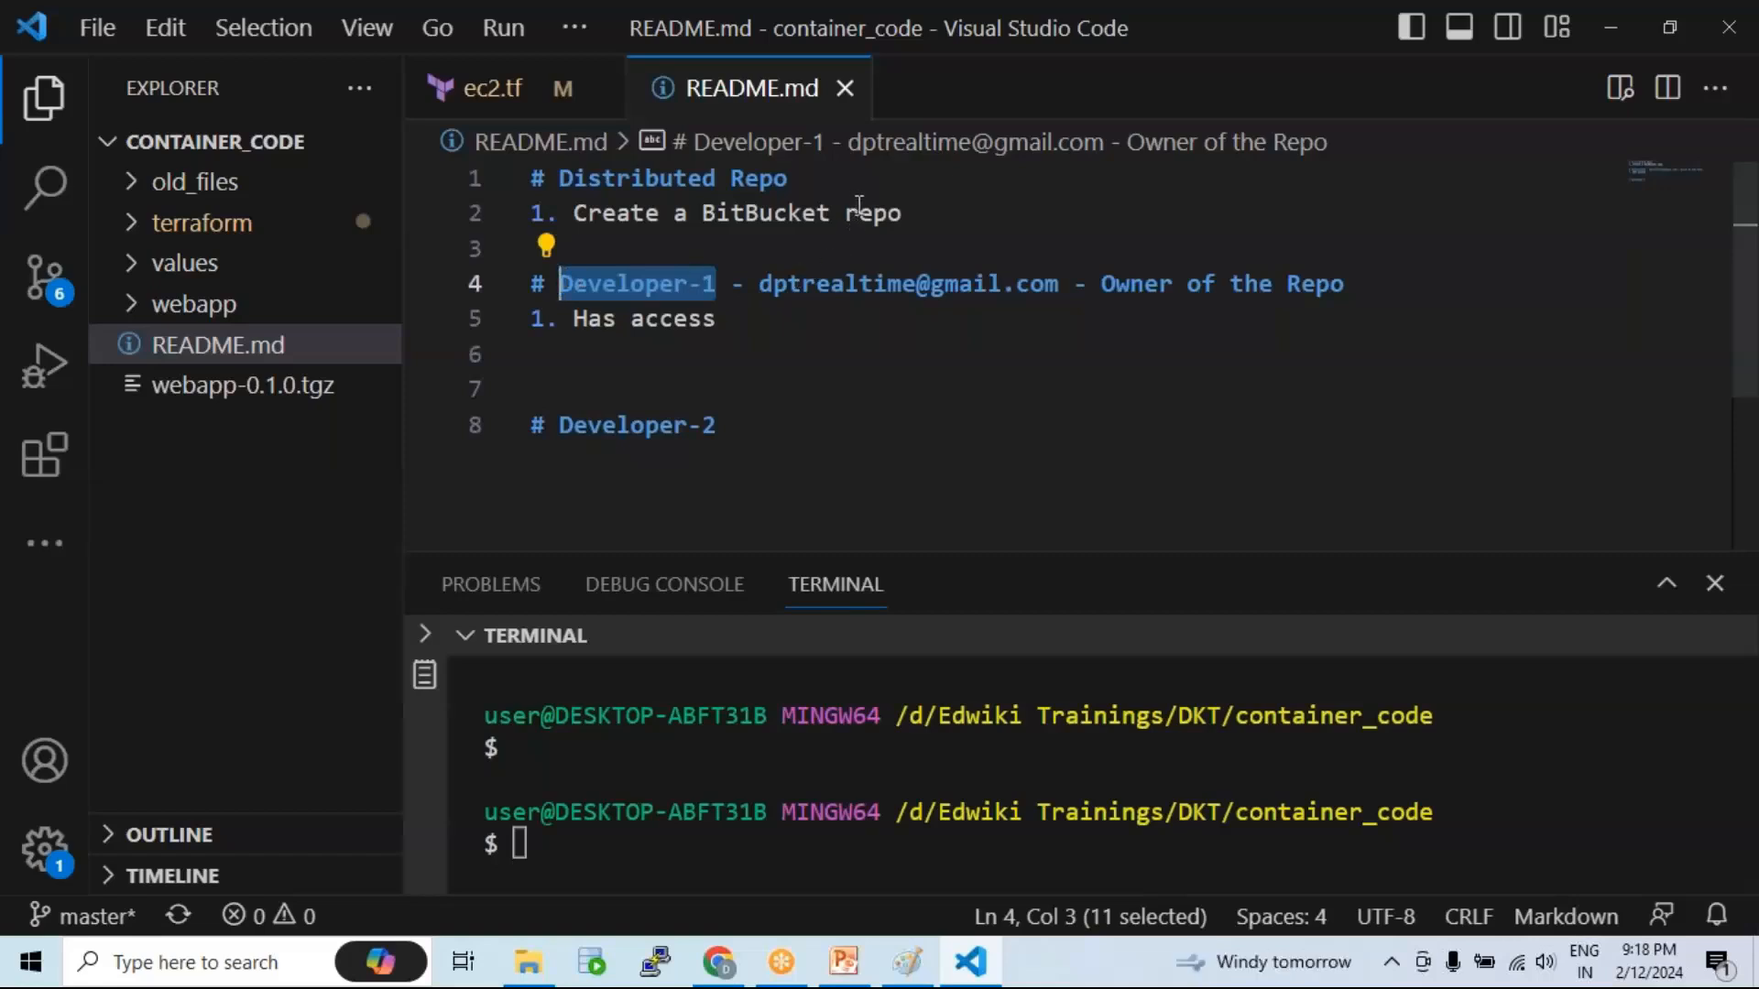
Step: Return to vpc_repo's Source page, scroll down, and widen then restore the sidebar
click(718, 962)
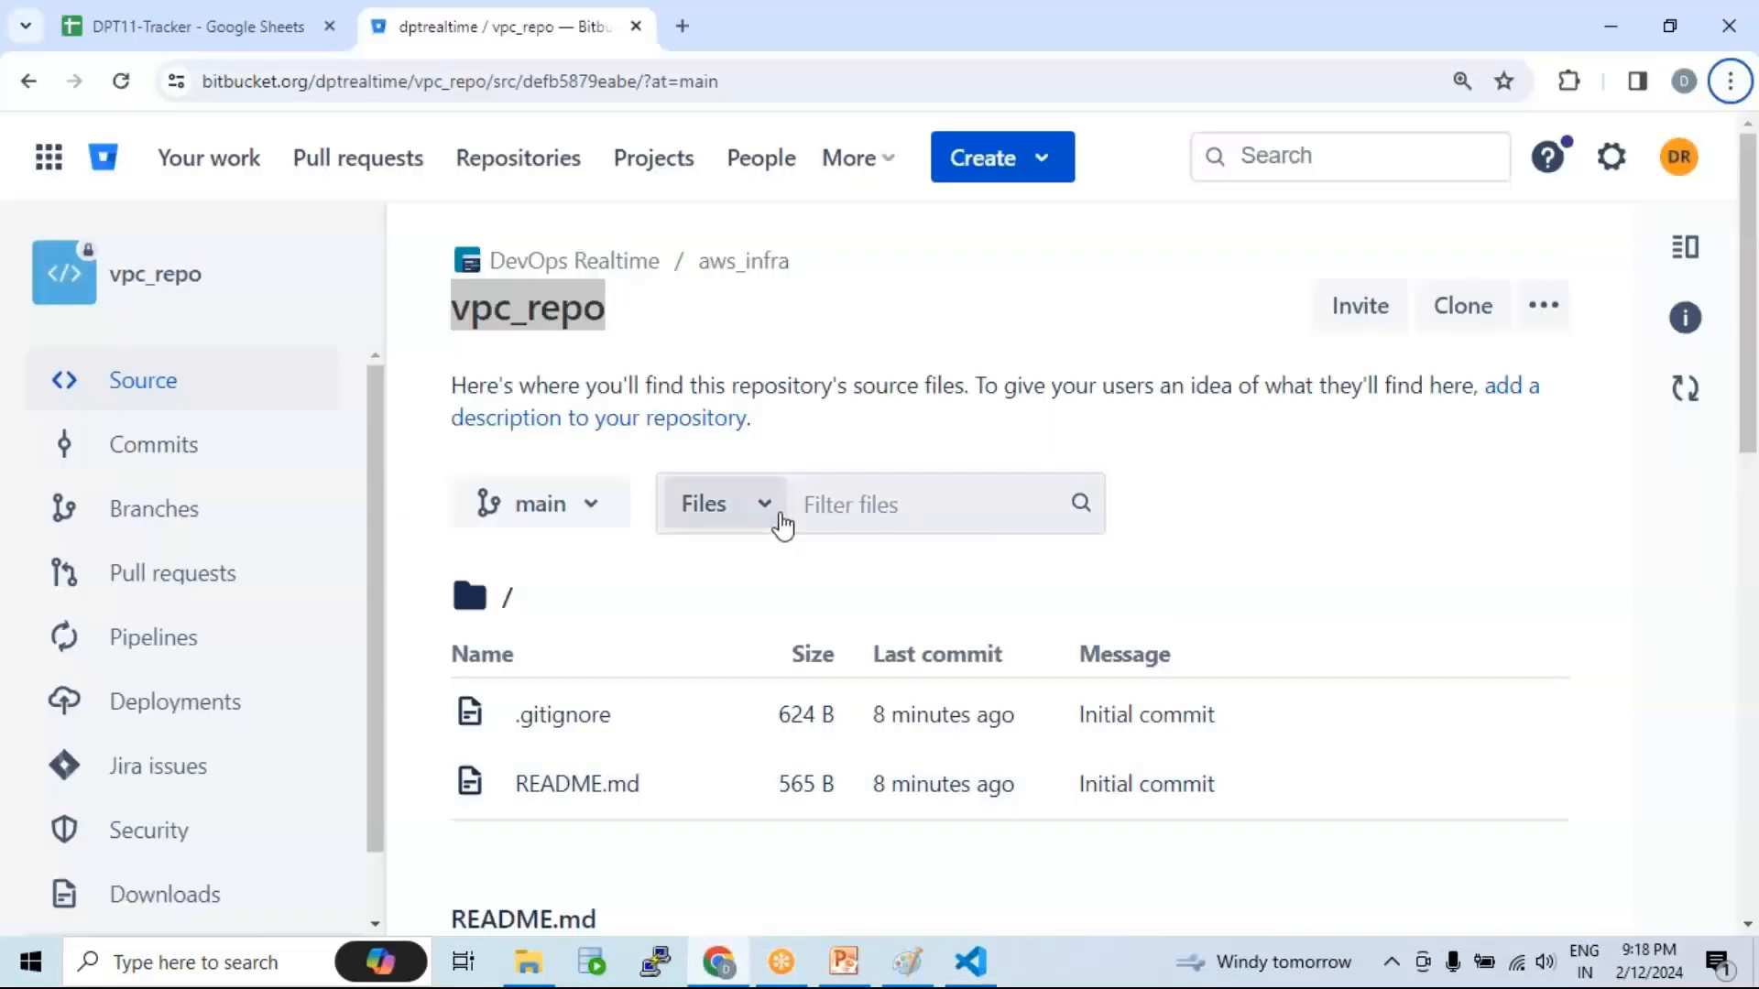
scroll(608, 596, down, 3)
scroll(212, 546, down, 1)
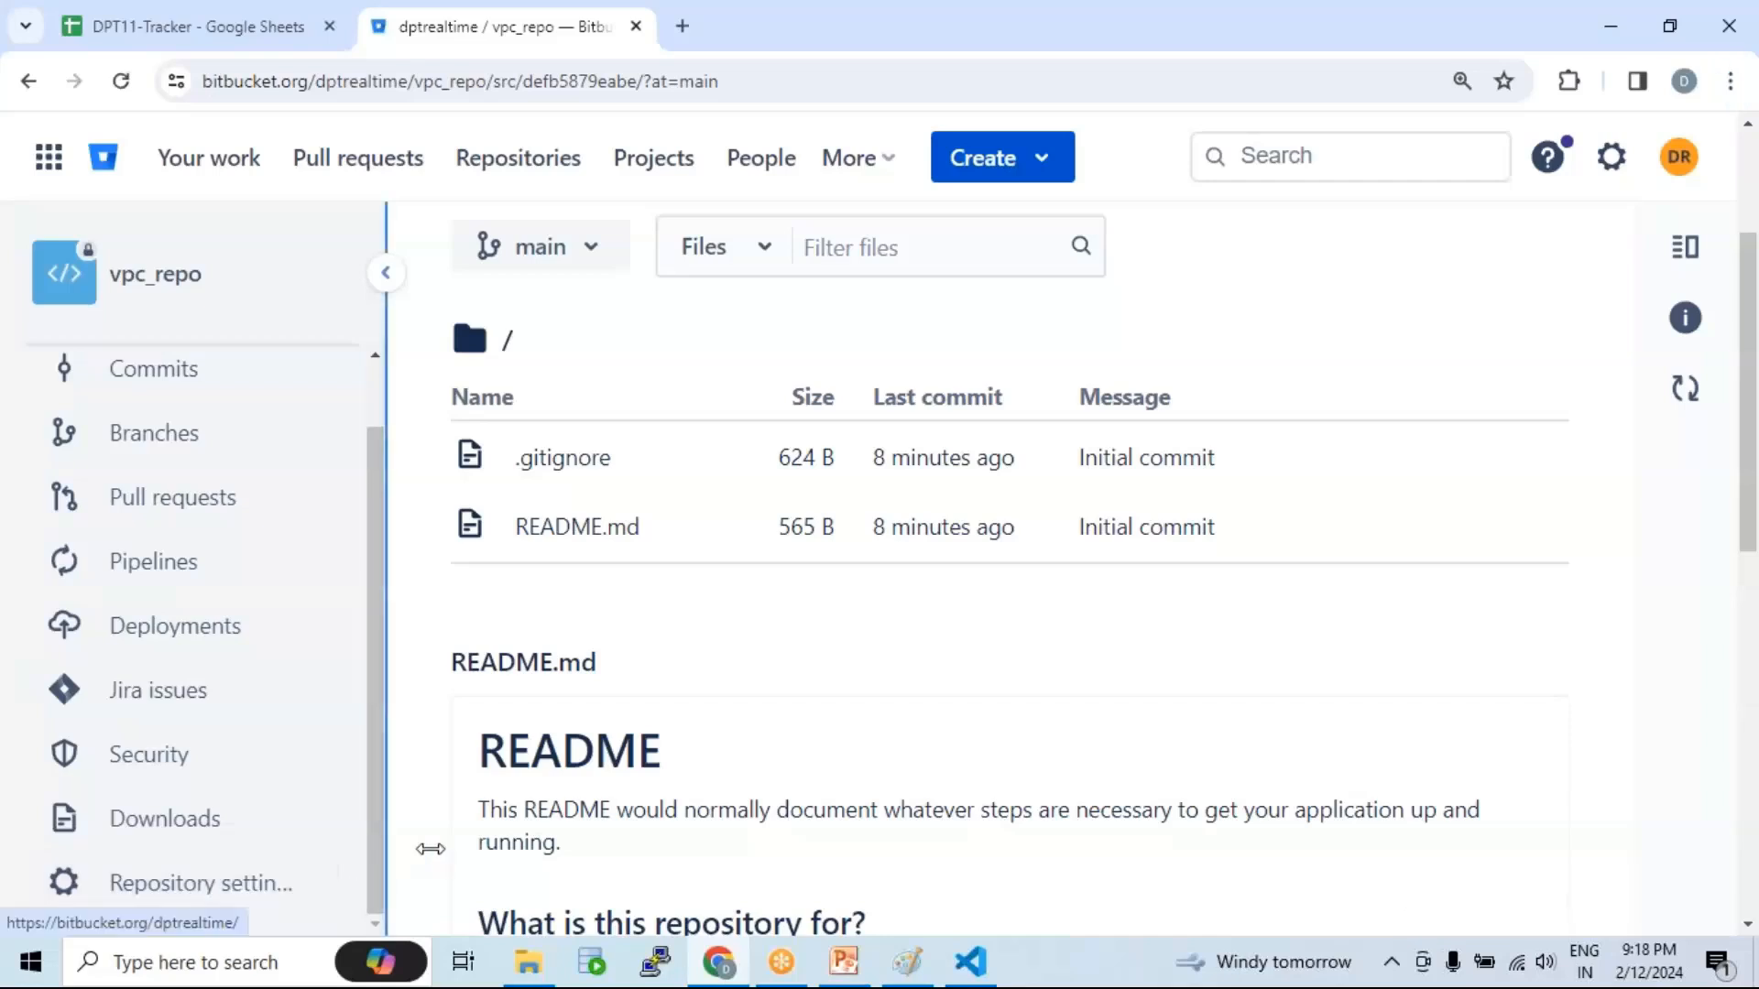
drag(431, 850, 571, 856)
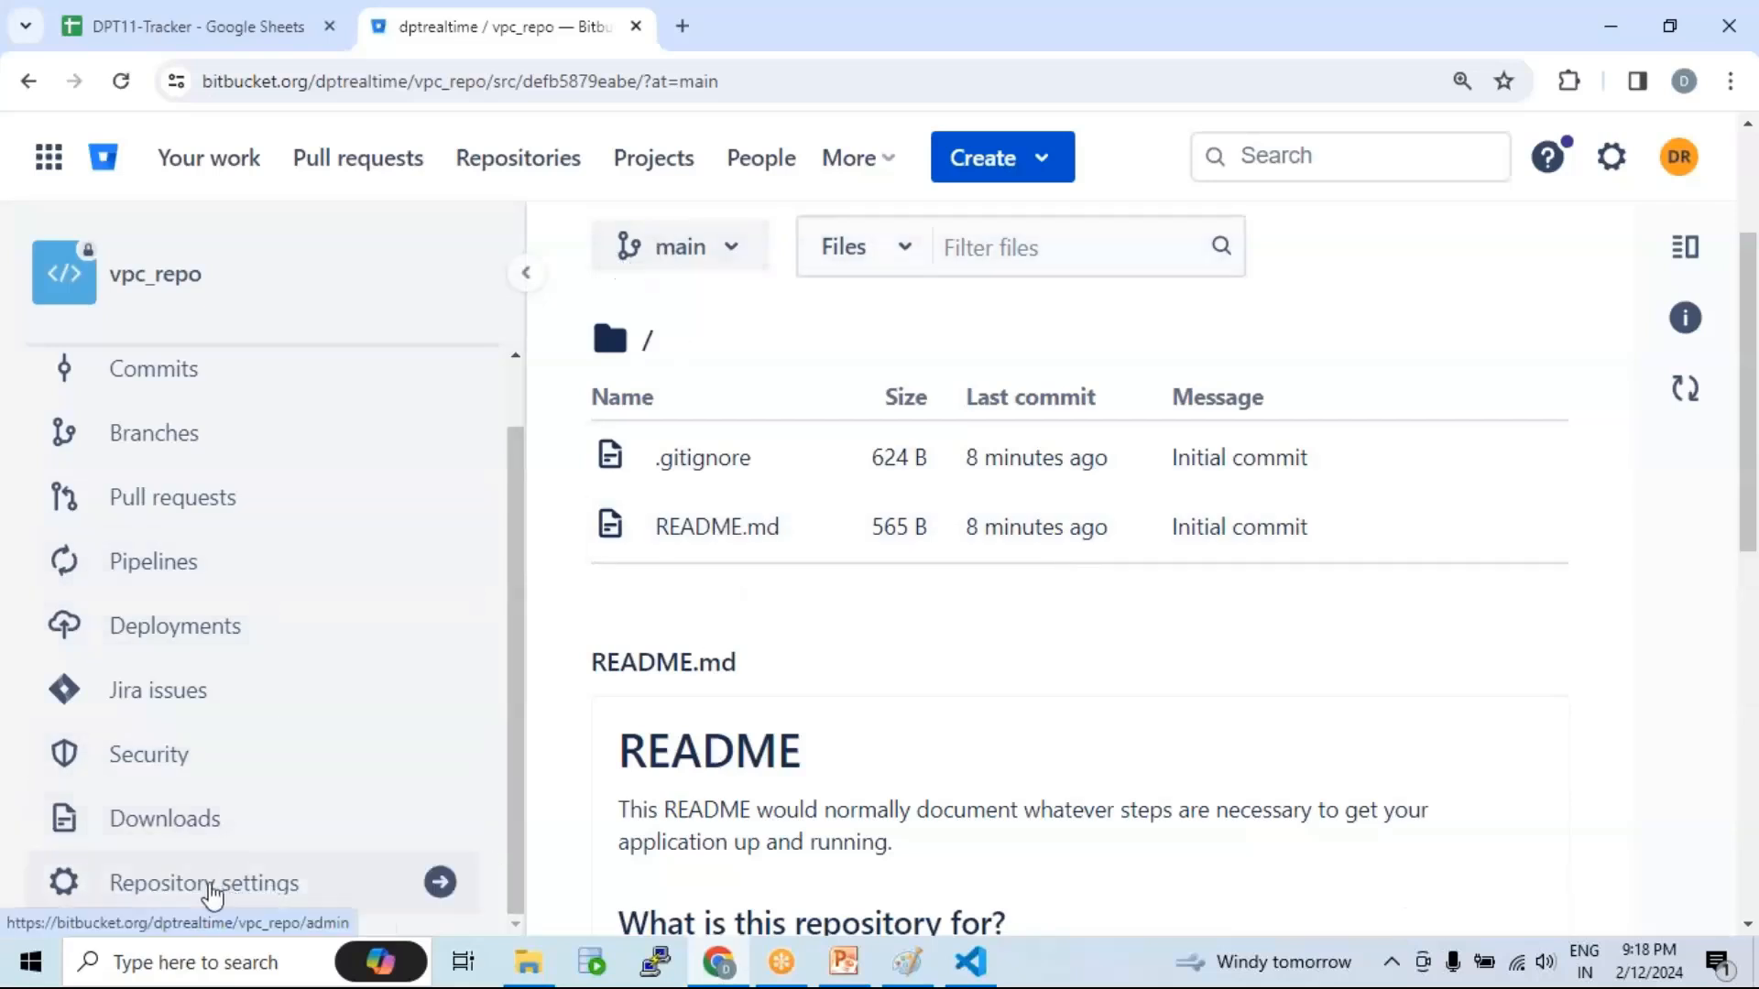
drag(528, 751, 365, 718)
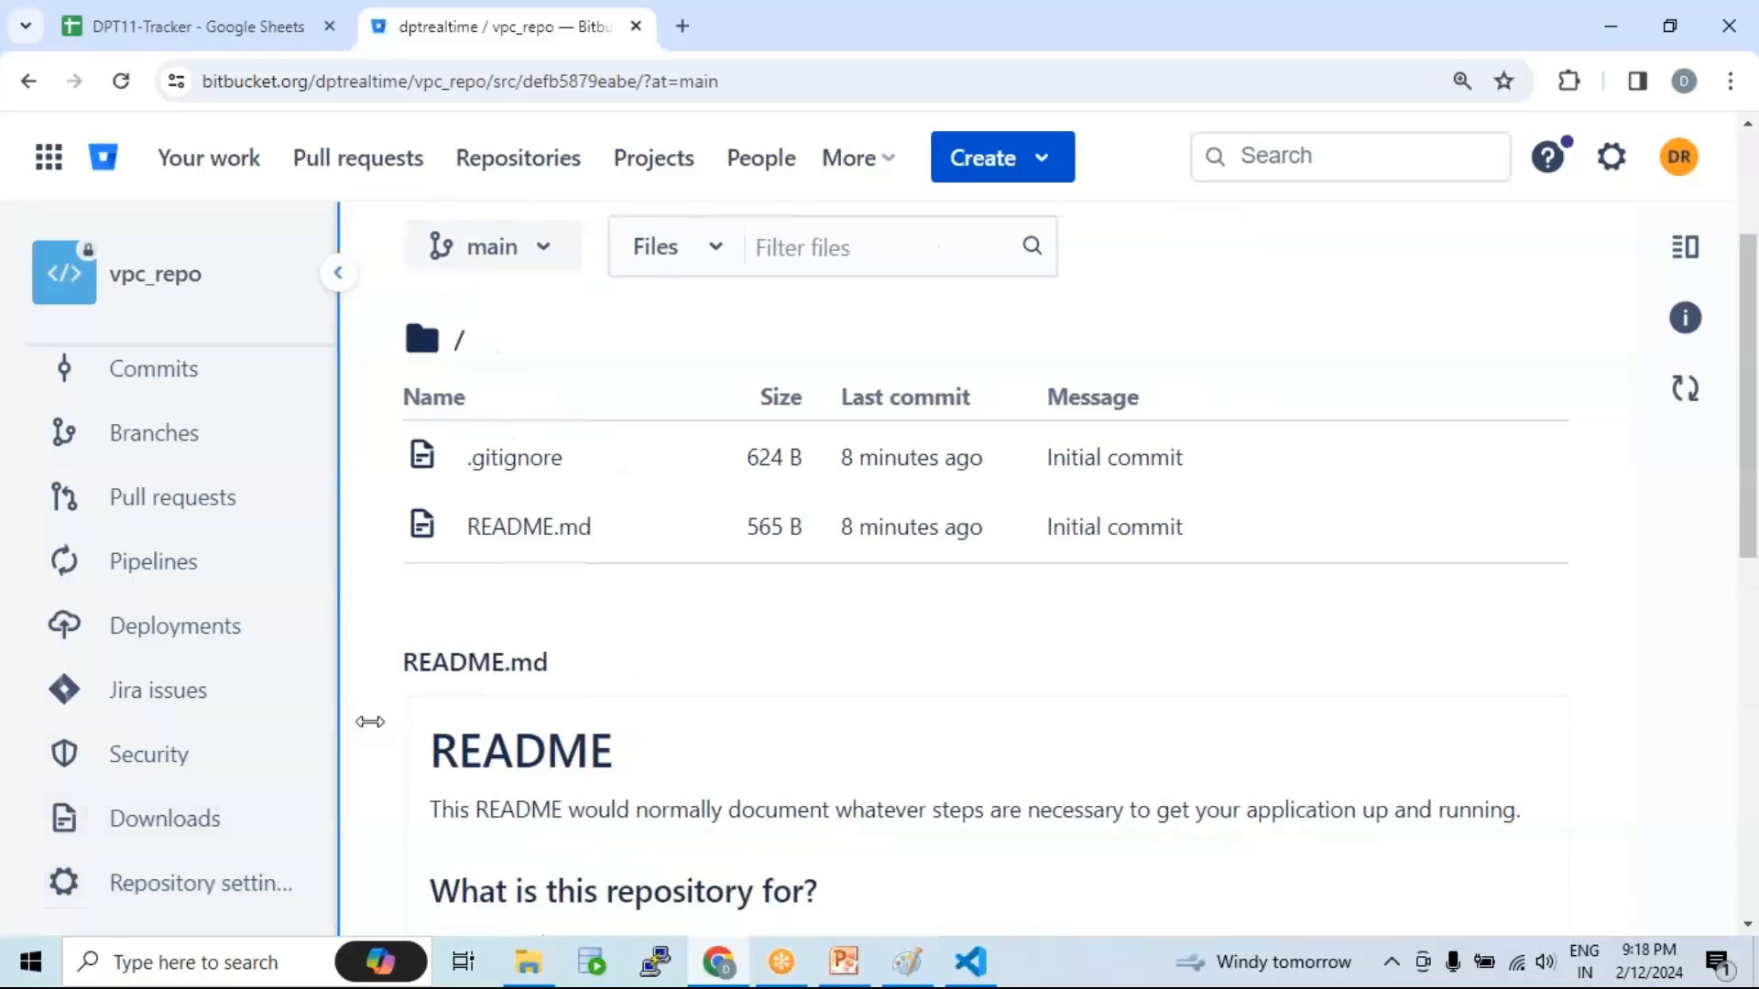
Step: Highlight Developer-1, Developer-2 and 'BitBucket repo' in README.md while explaining
click(971, 961)
click(650, 401)
drag(724, 424, 556, 426)
drag(702, 213, 915, 214)
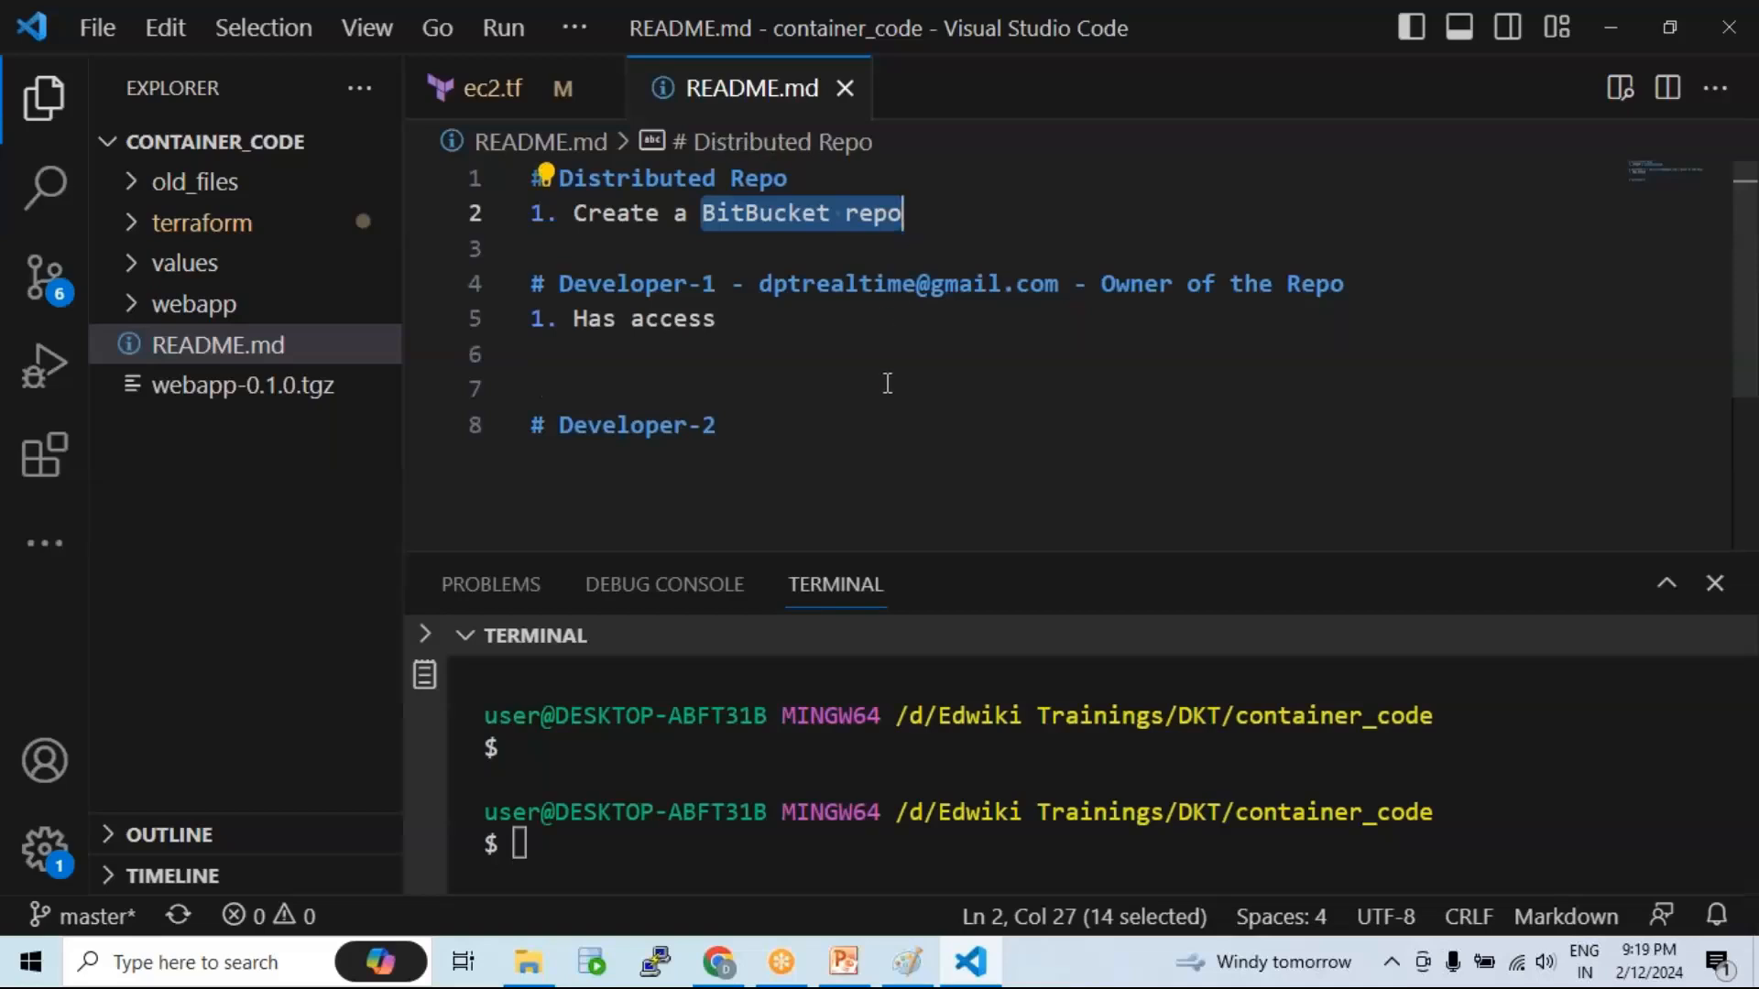
drag(725, 427, 531, 424)
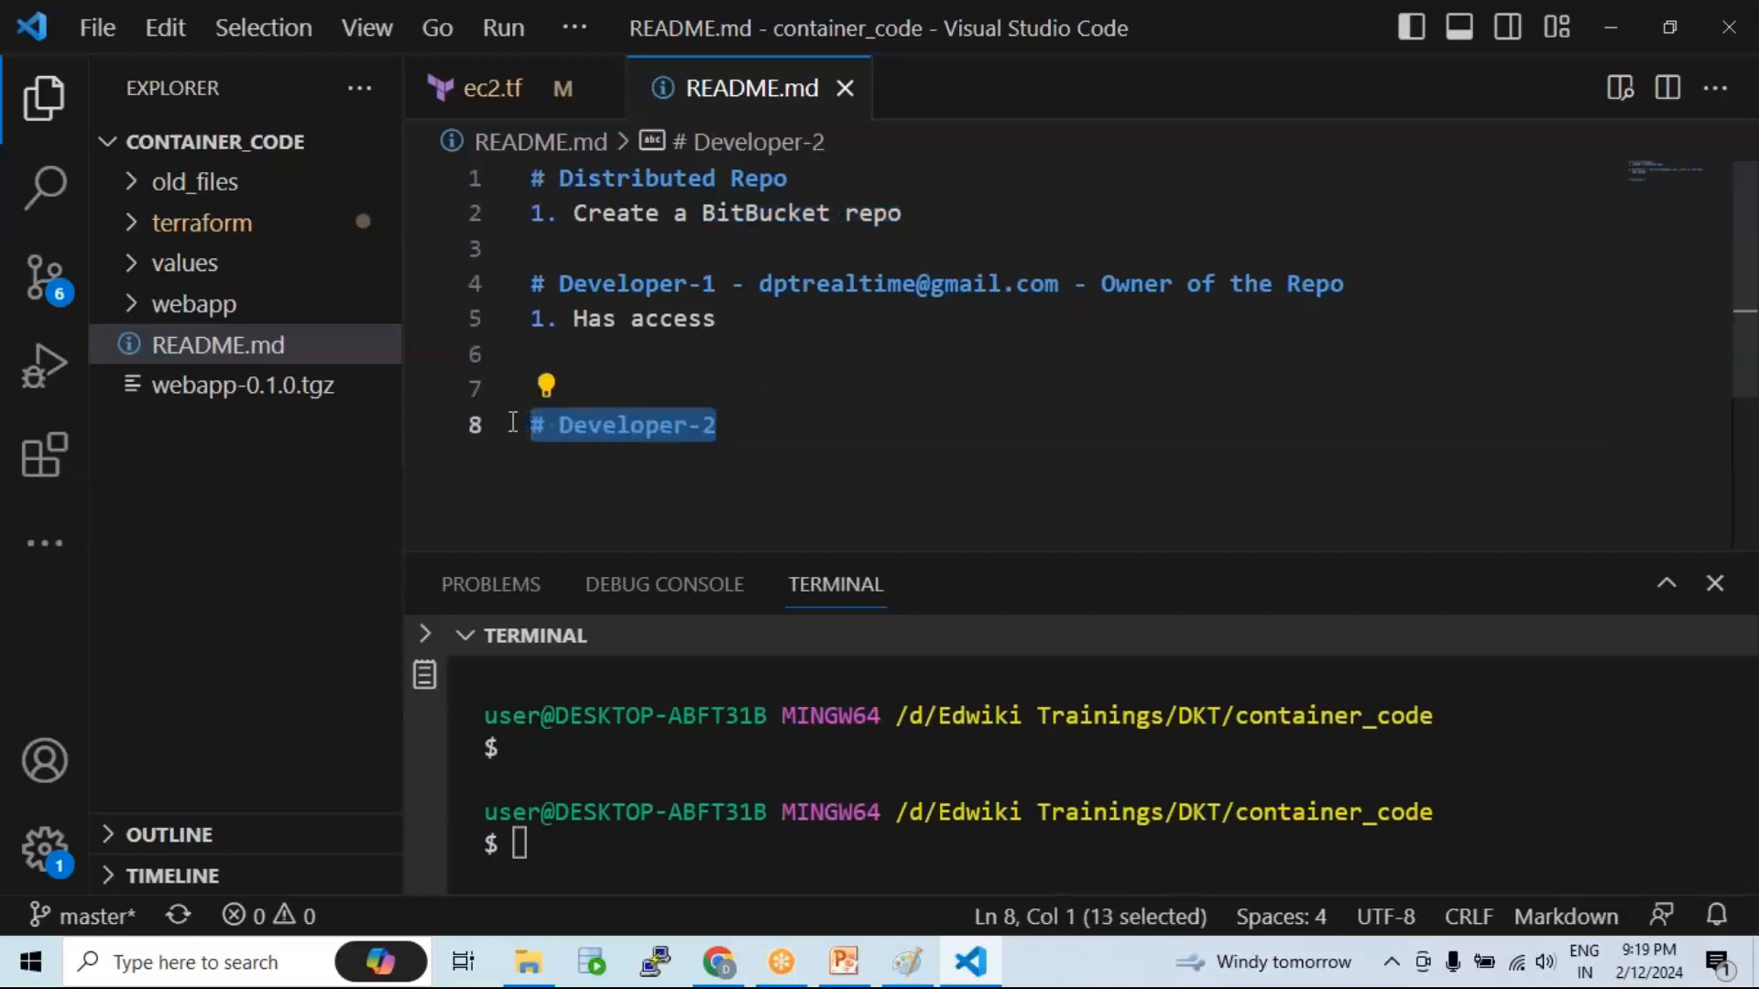
drag(717, 283, 574, 283)
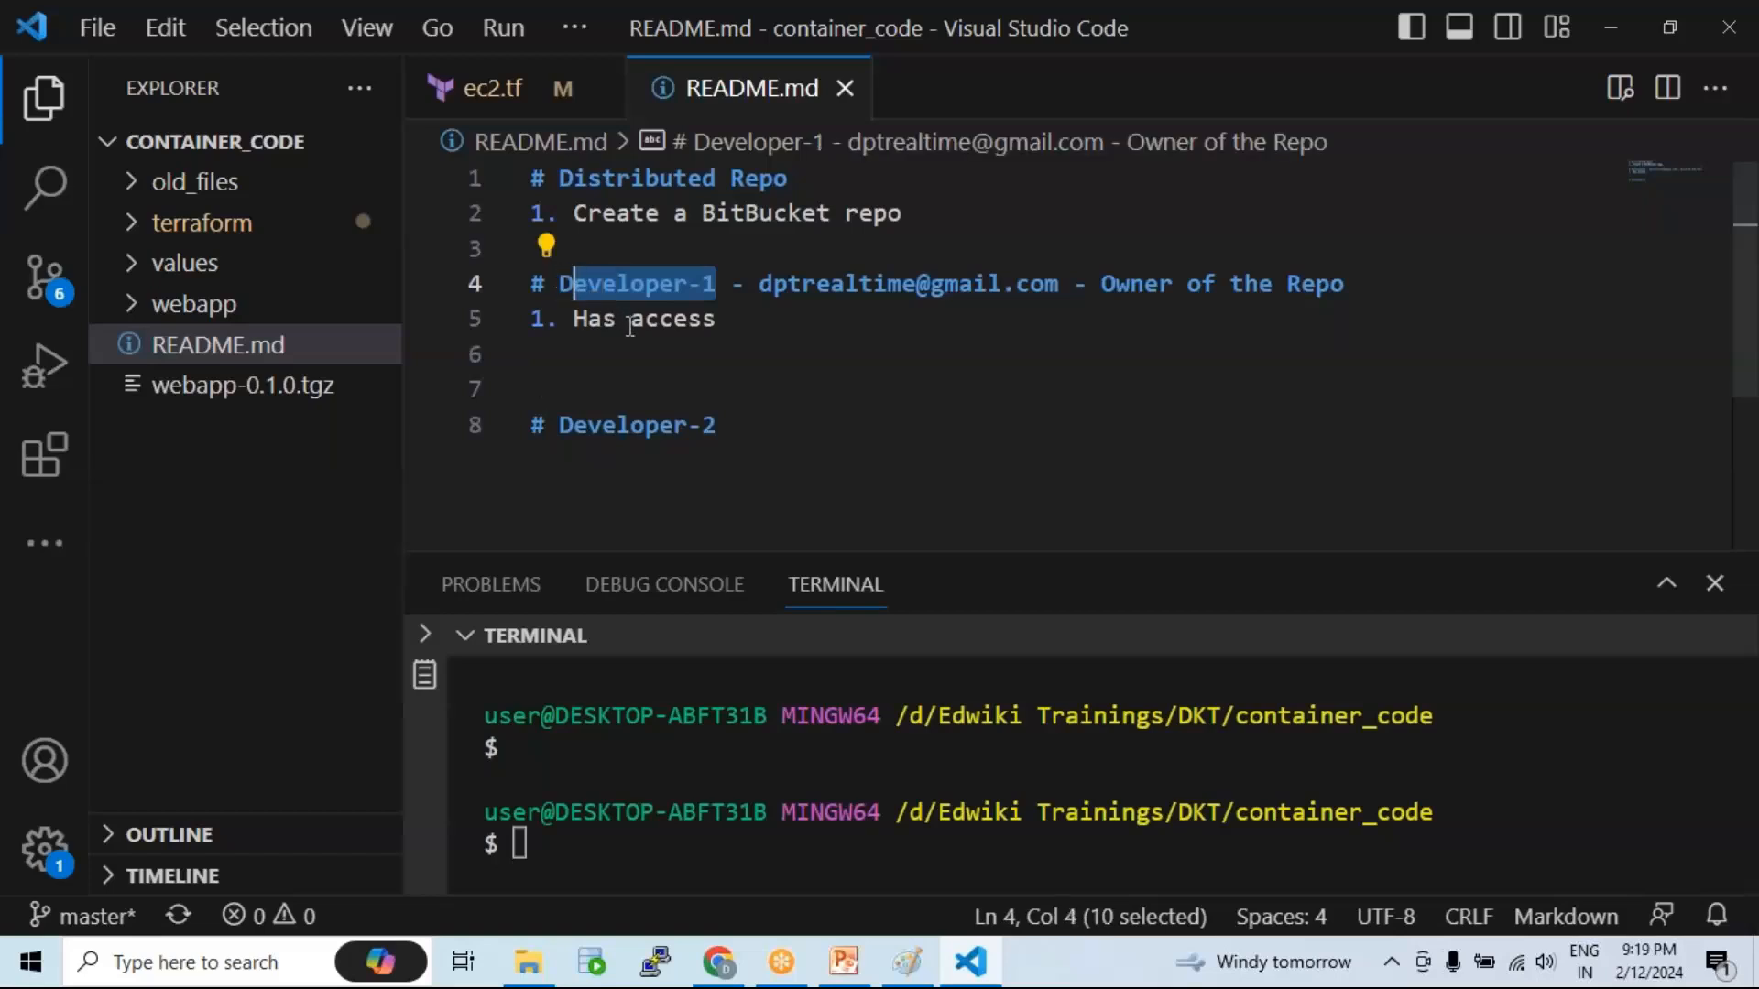
drag(559, 425, 731, 427)
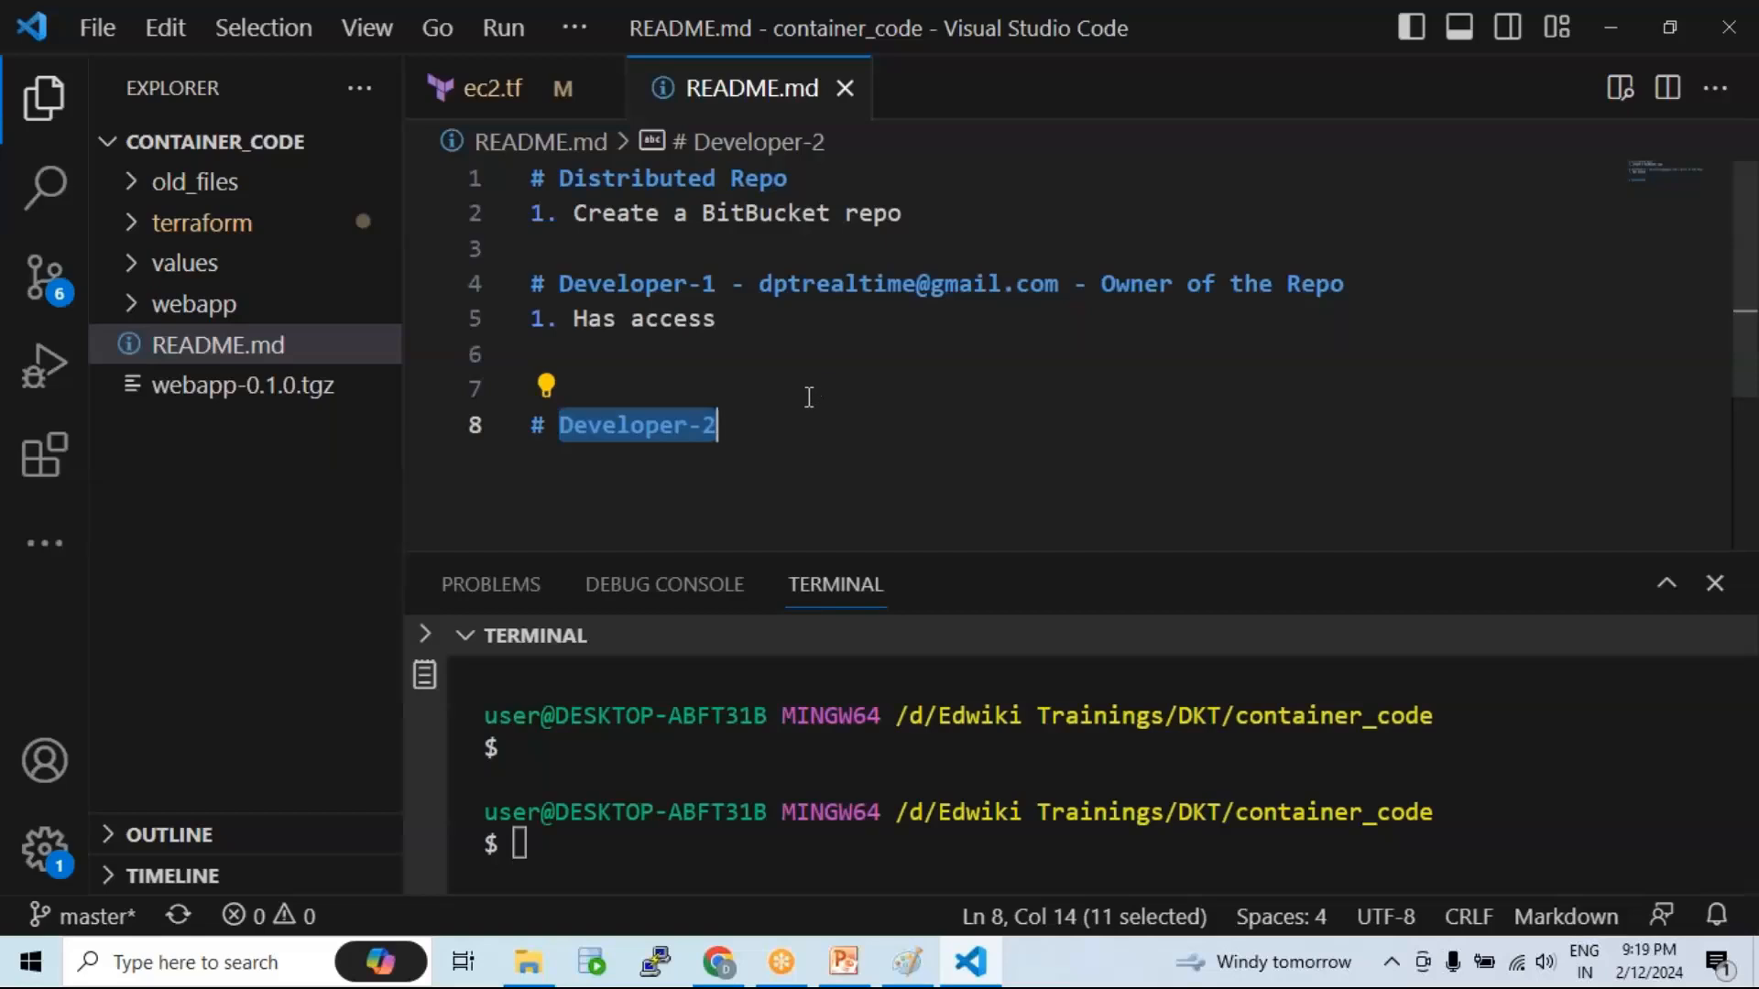
Step: Replace Developer-1's 'Has access' note with 'Should add dev -2 as contributor' and save
drag(573, 319, 734, 327)
key(BackSpace)
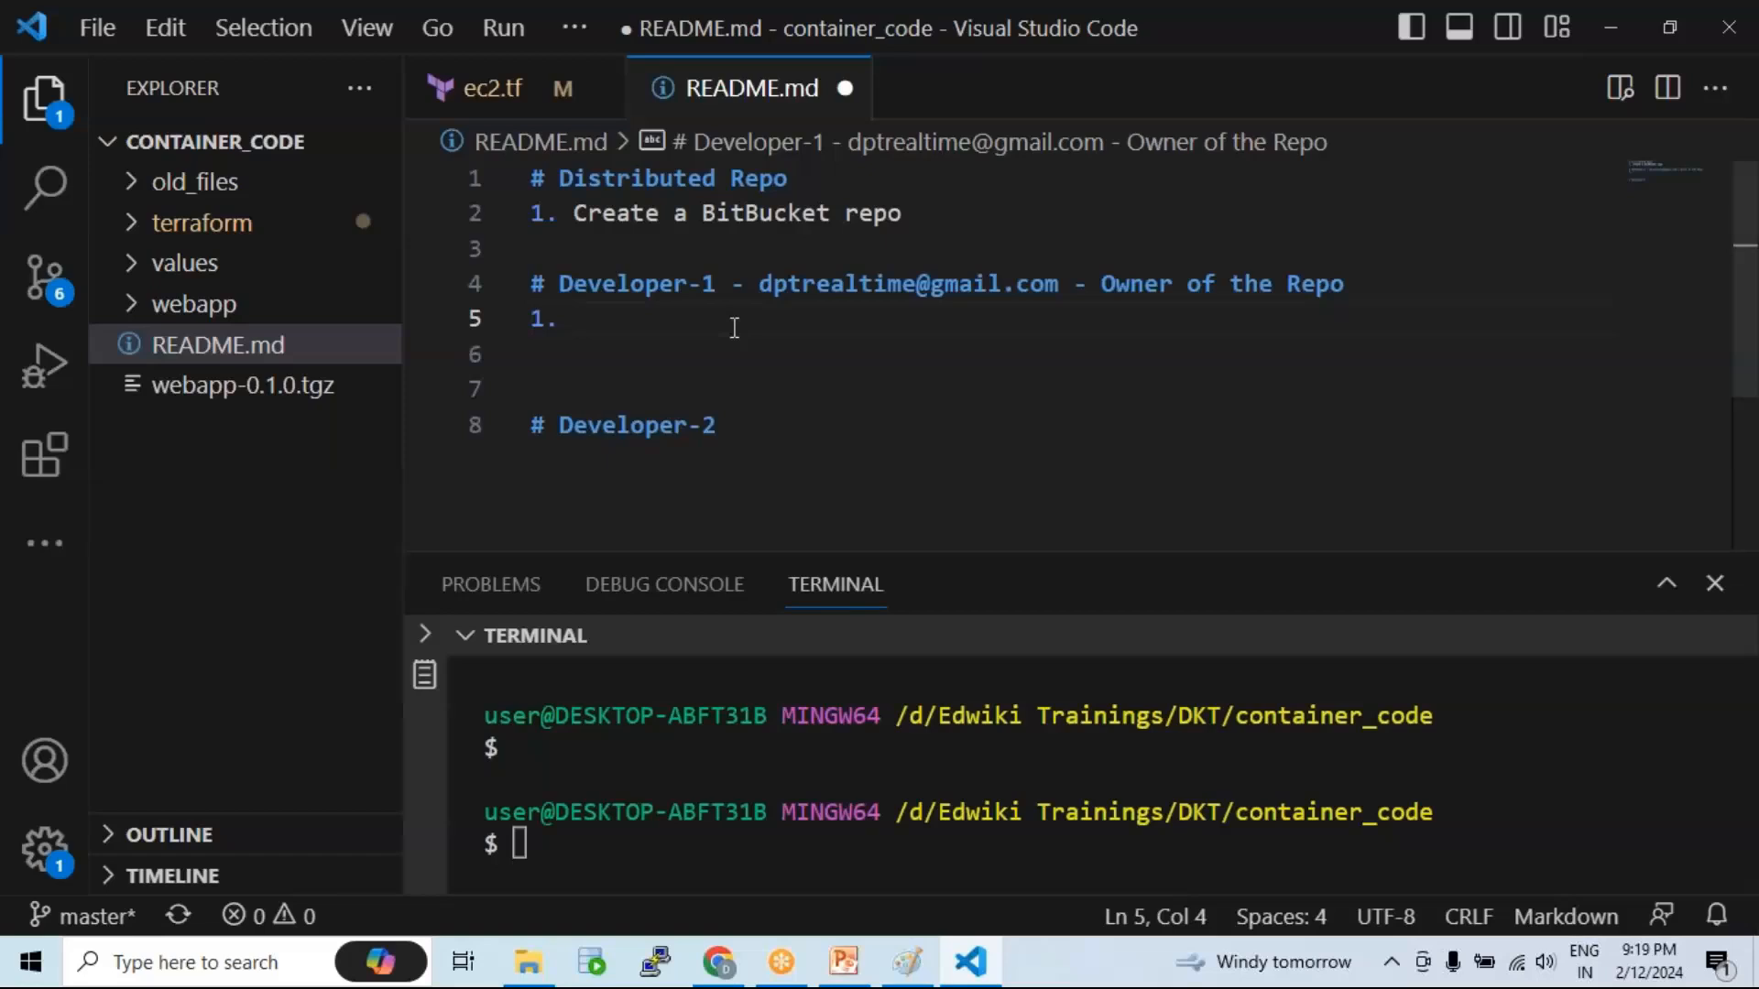
text(Should add )
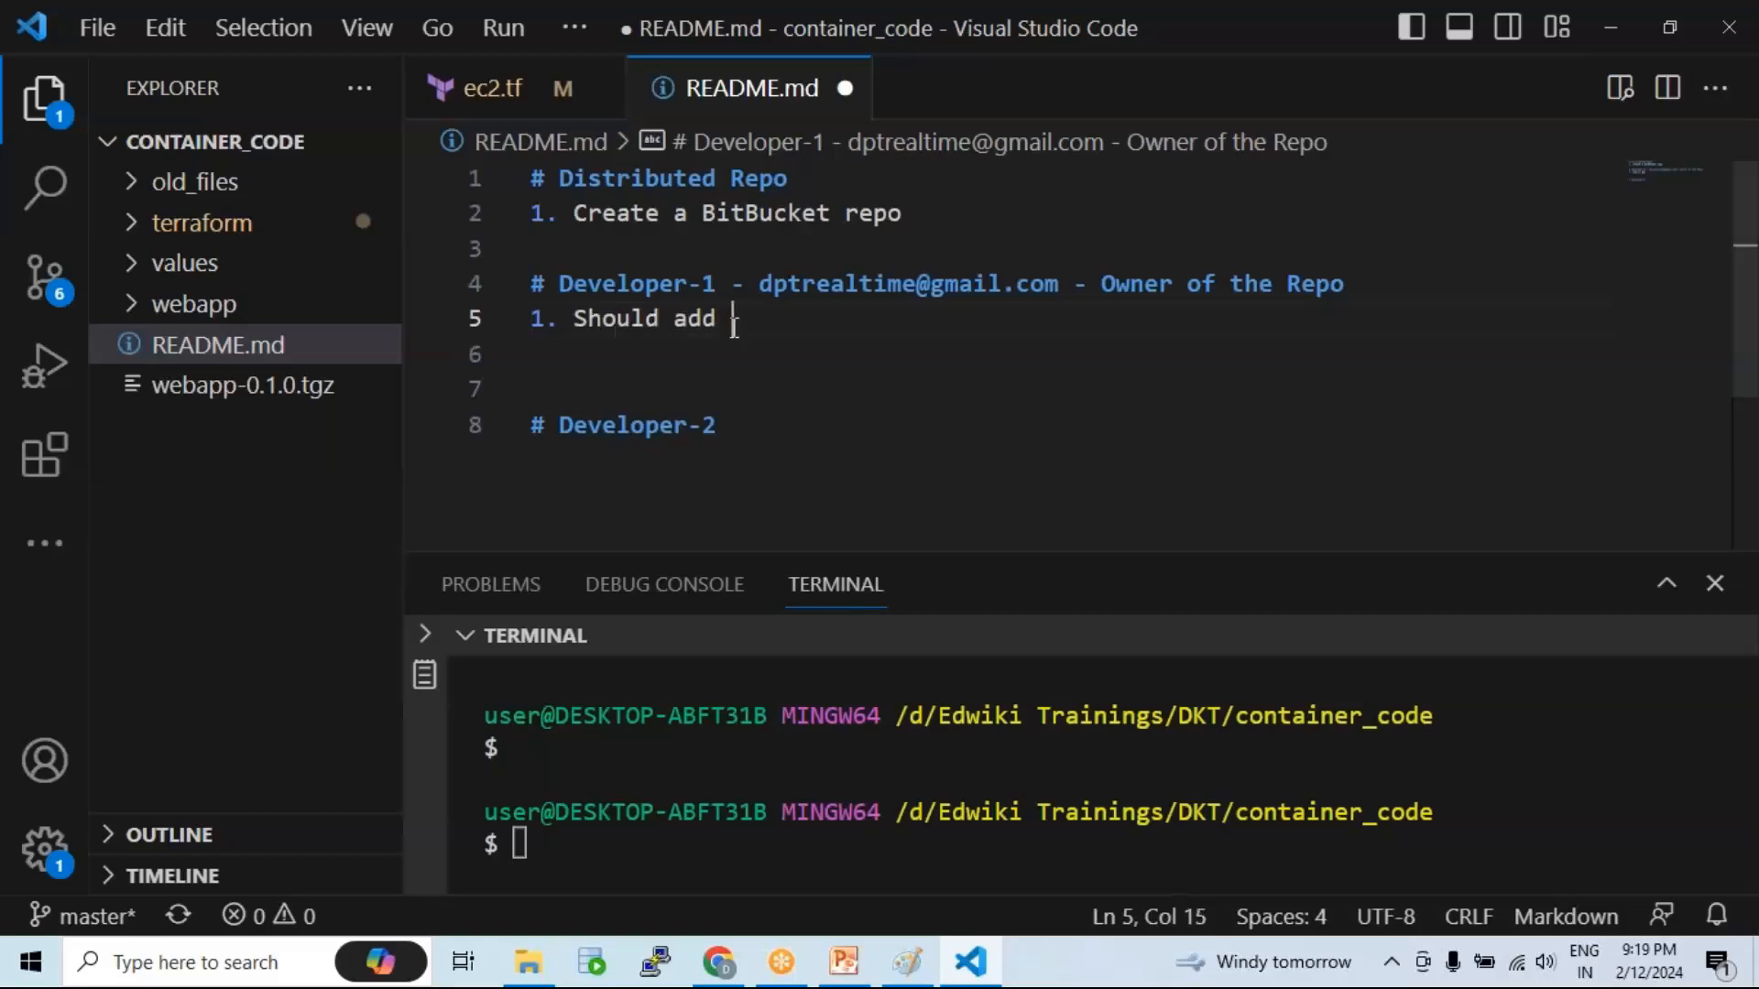
text(dev -2 as contri)
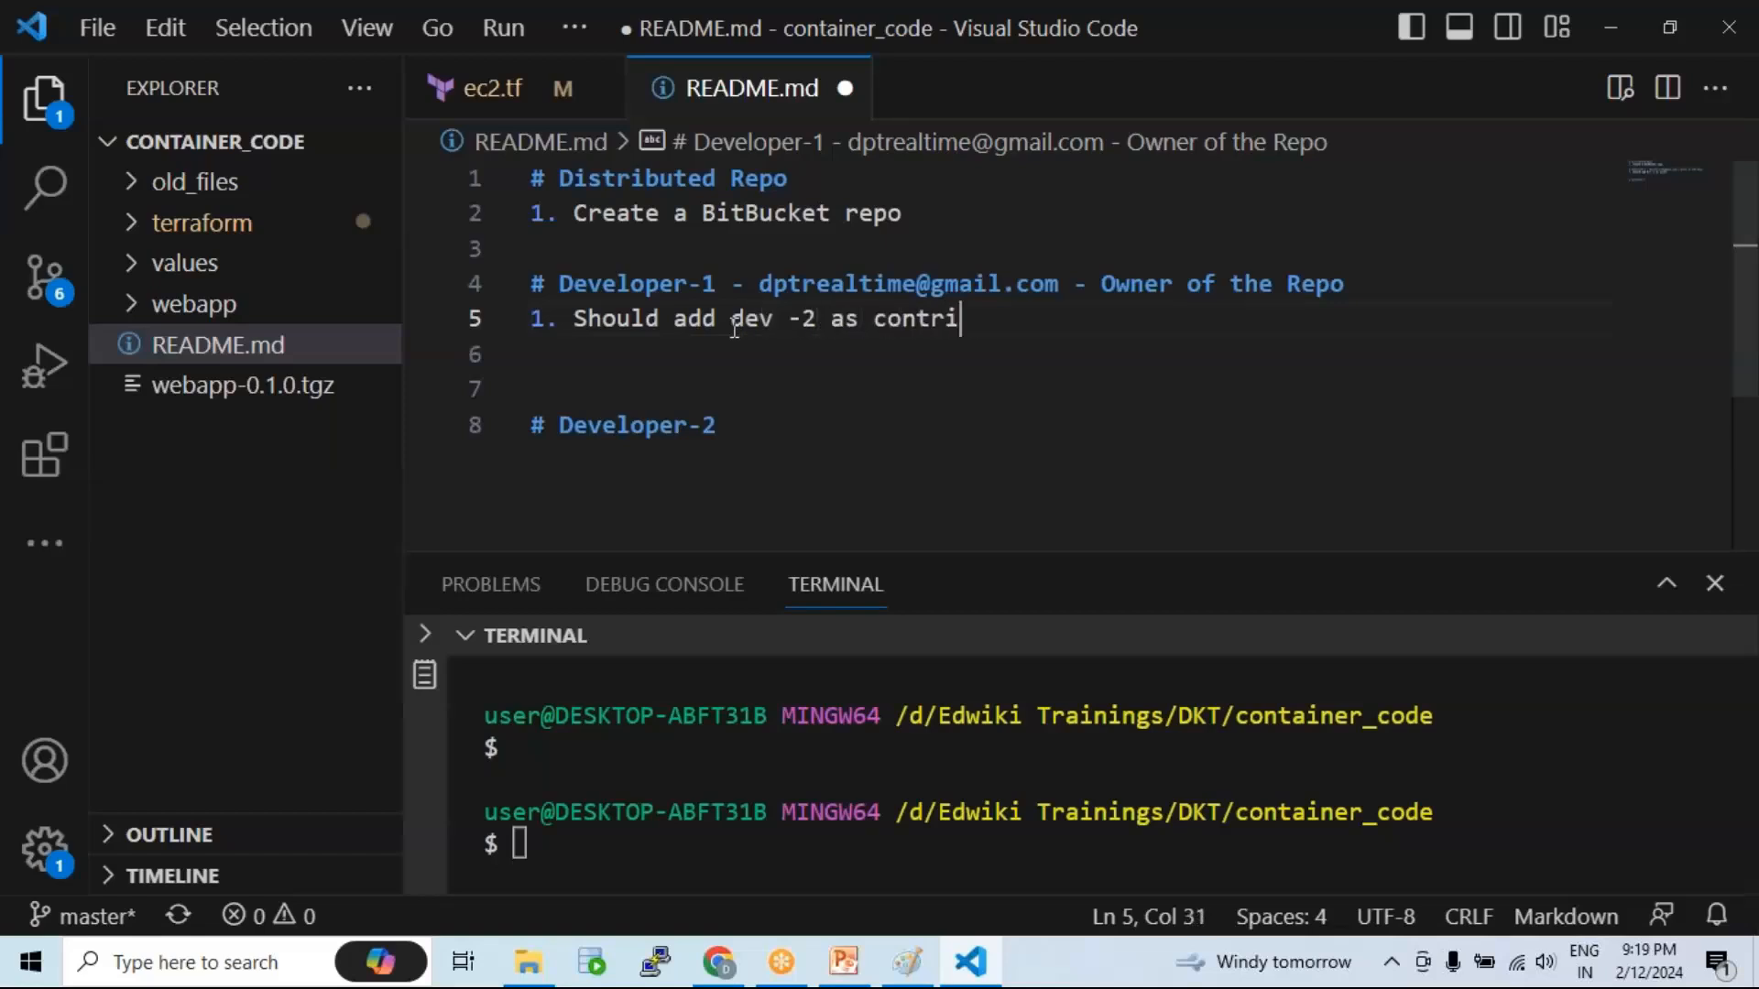
text(butor)
key(ctrl+s)
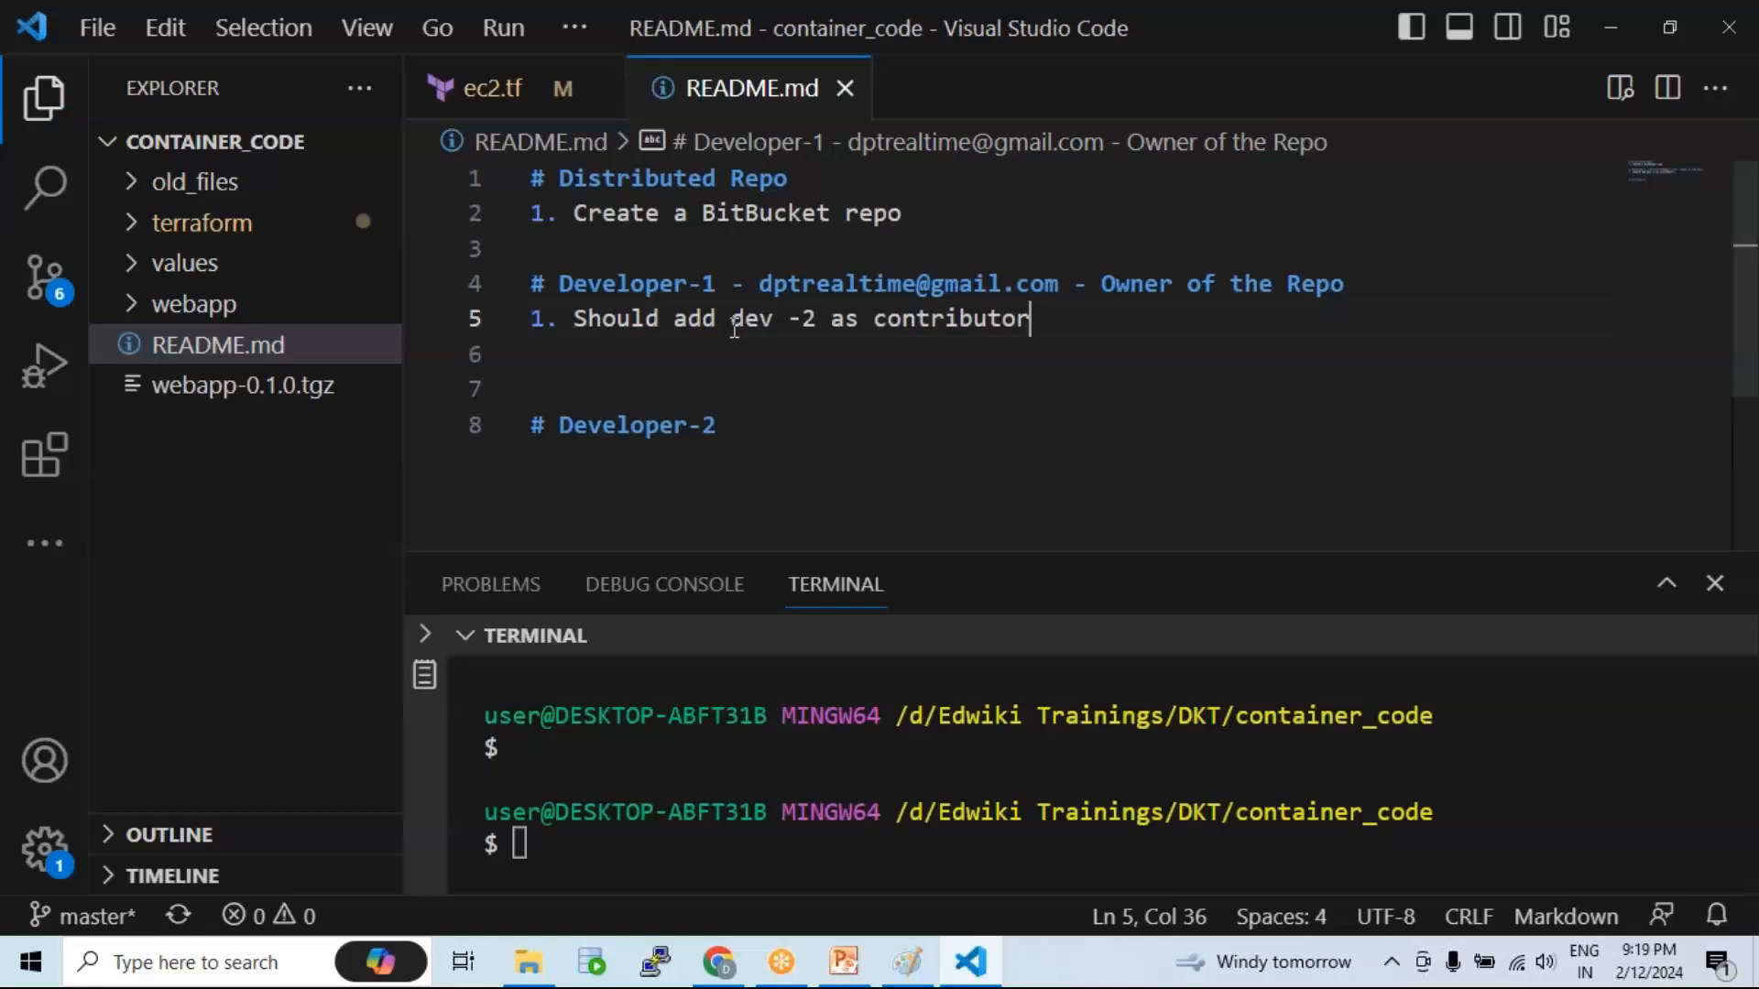
drag(715, 285, 548, 285)
drag(716, 425, 573, 427)
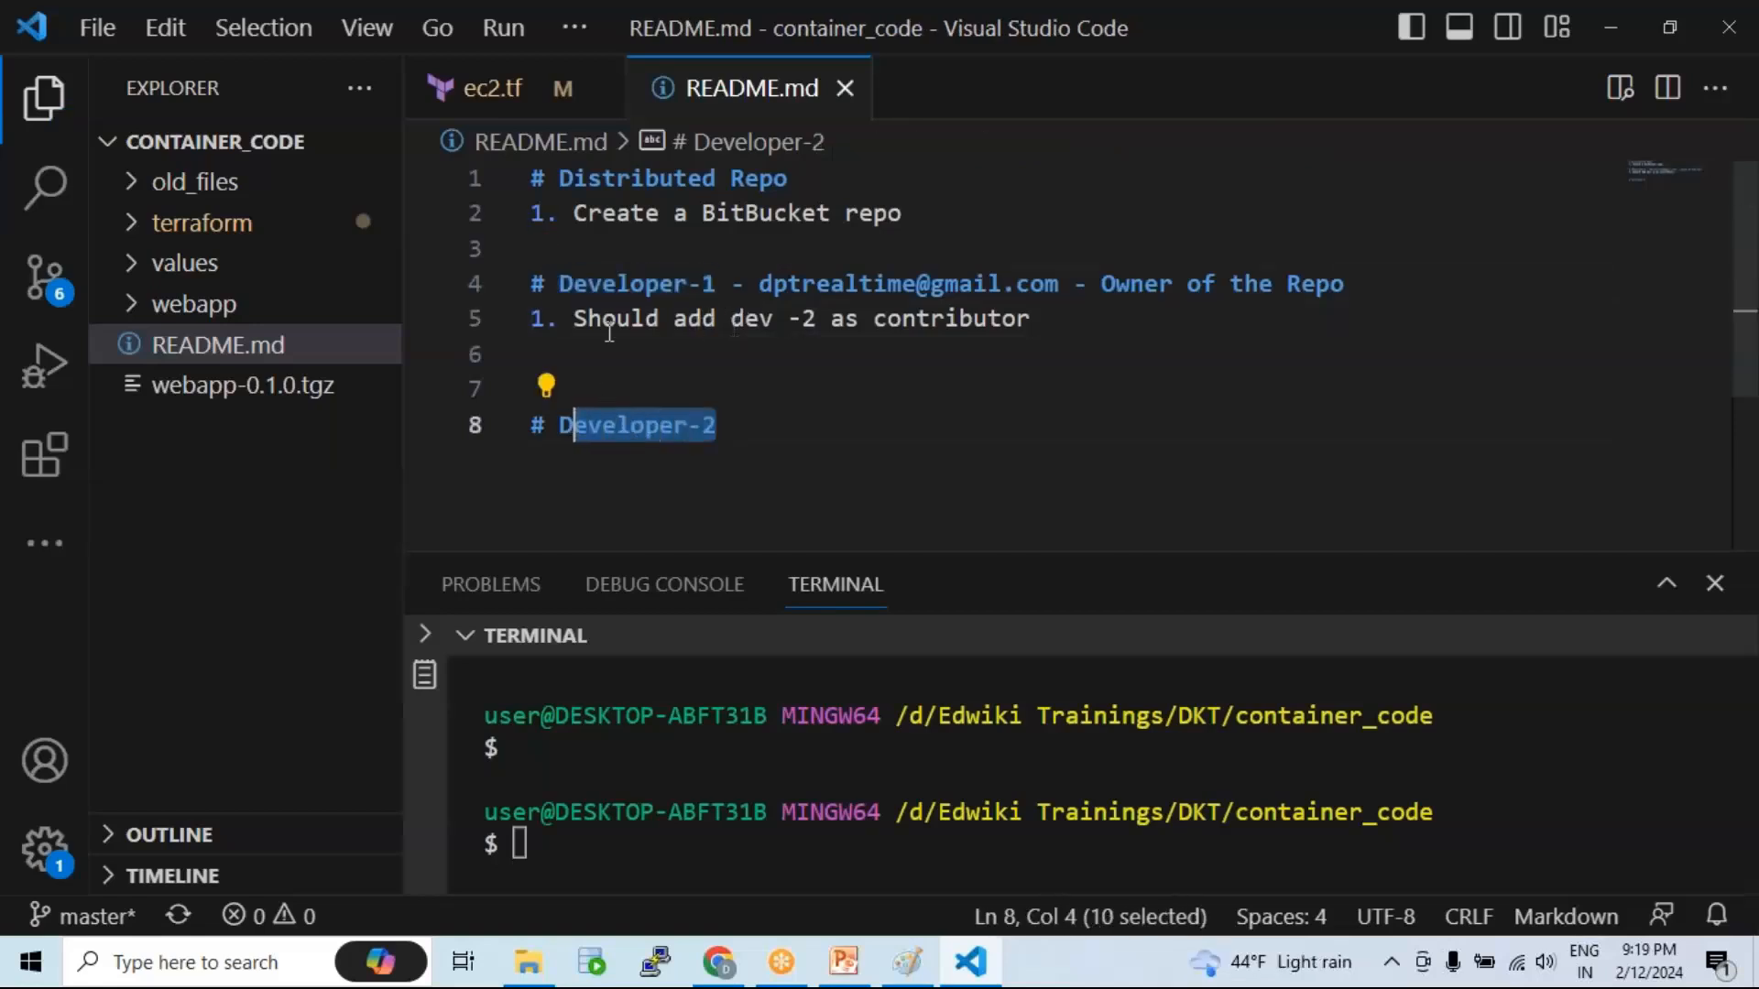
Step: Add ' - ' after the Developer-2 heading, save, and show the desktop
click(757, 421)
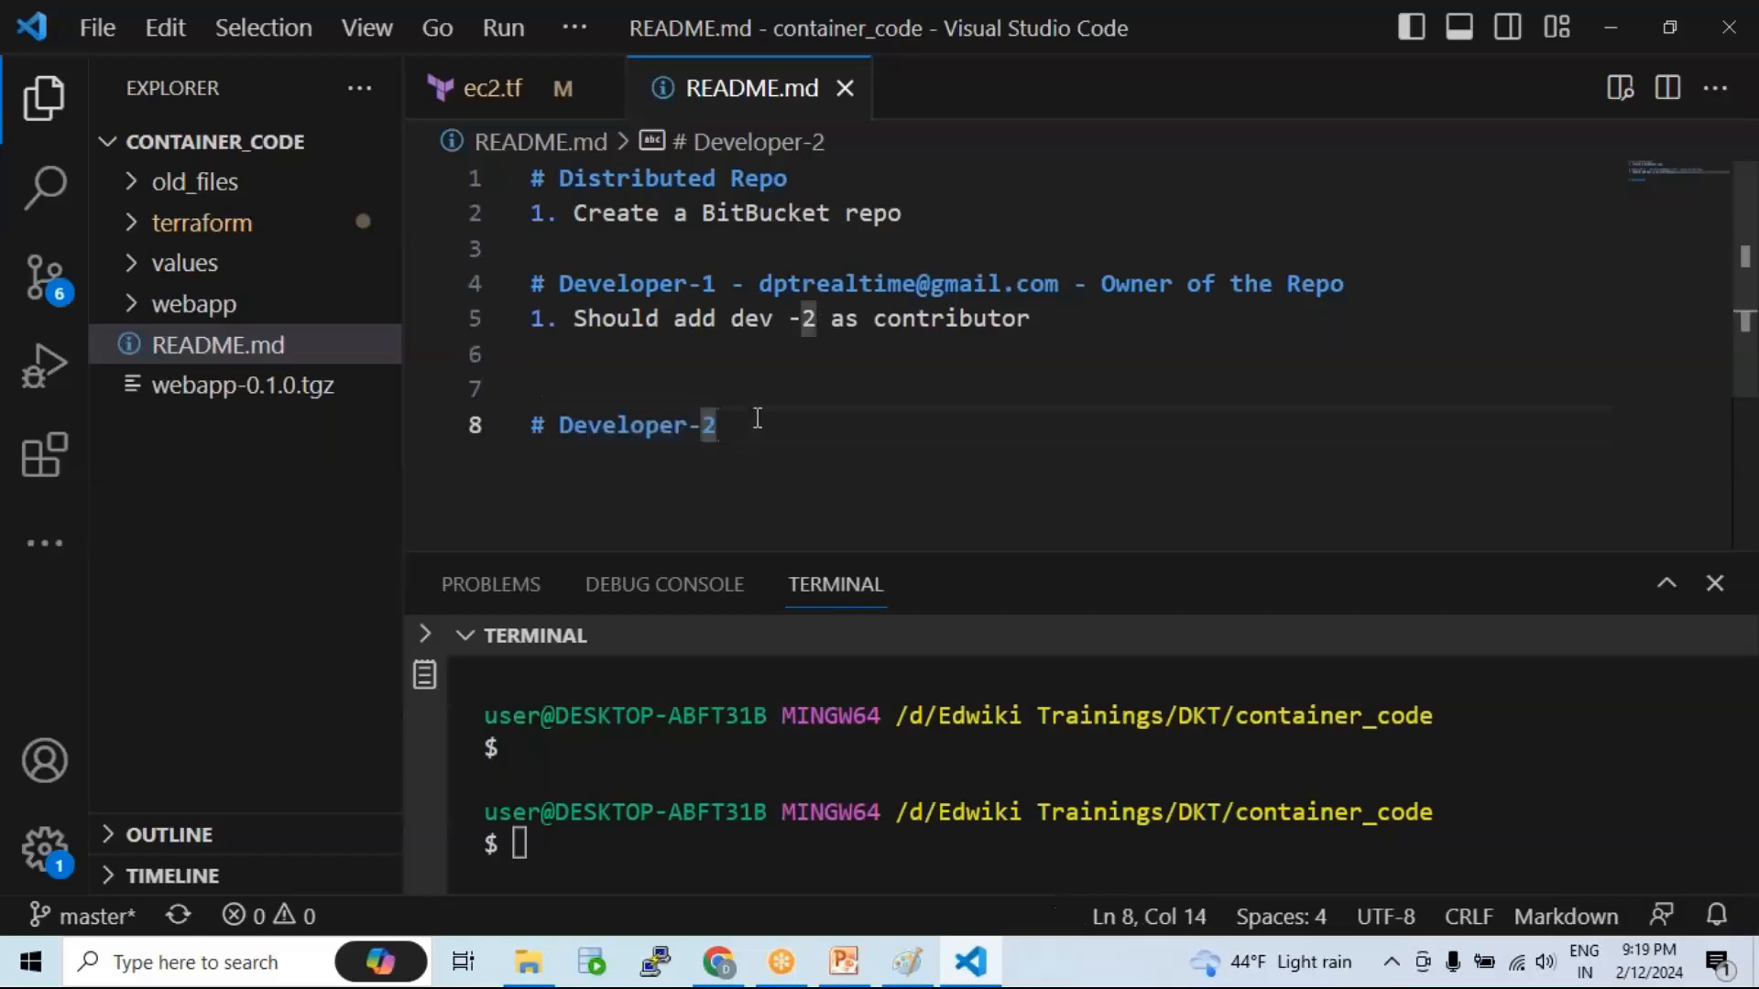
text(-)
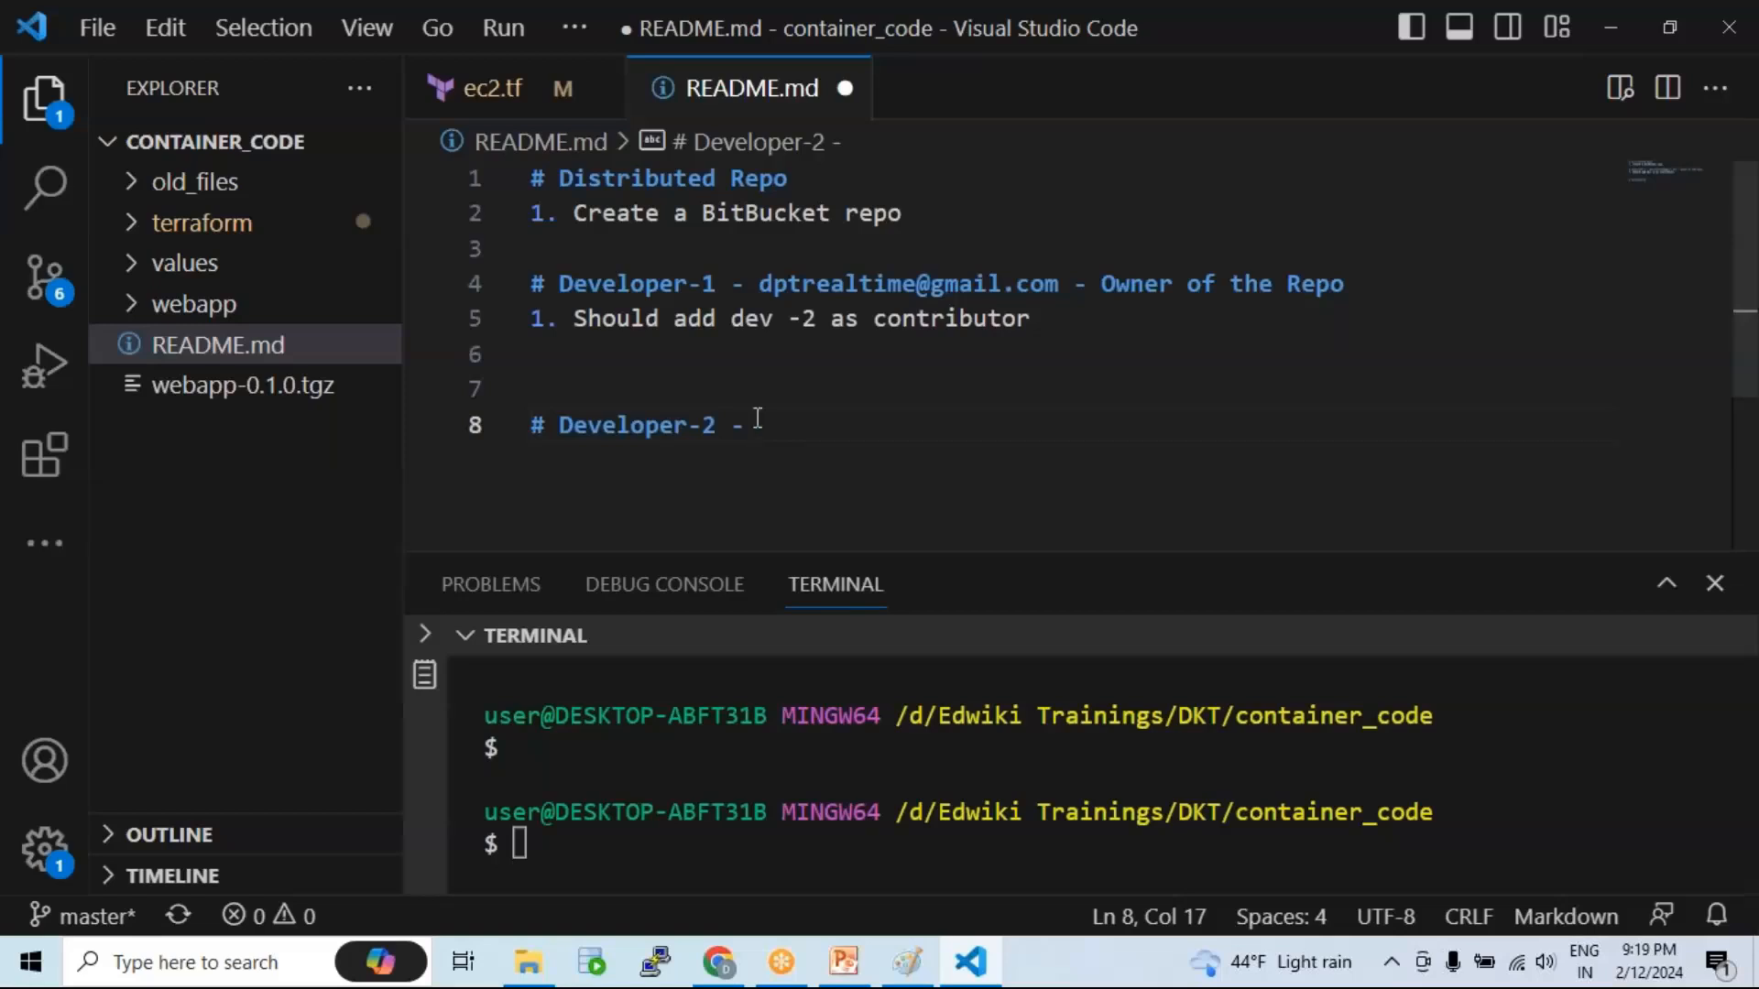
key(ctrl+s)
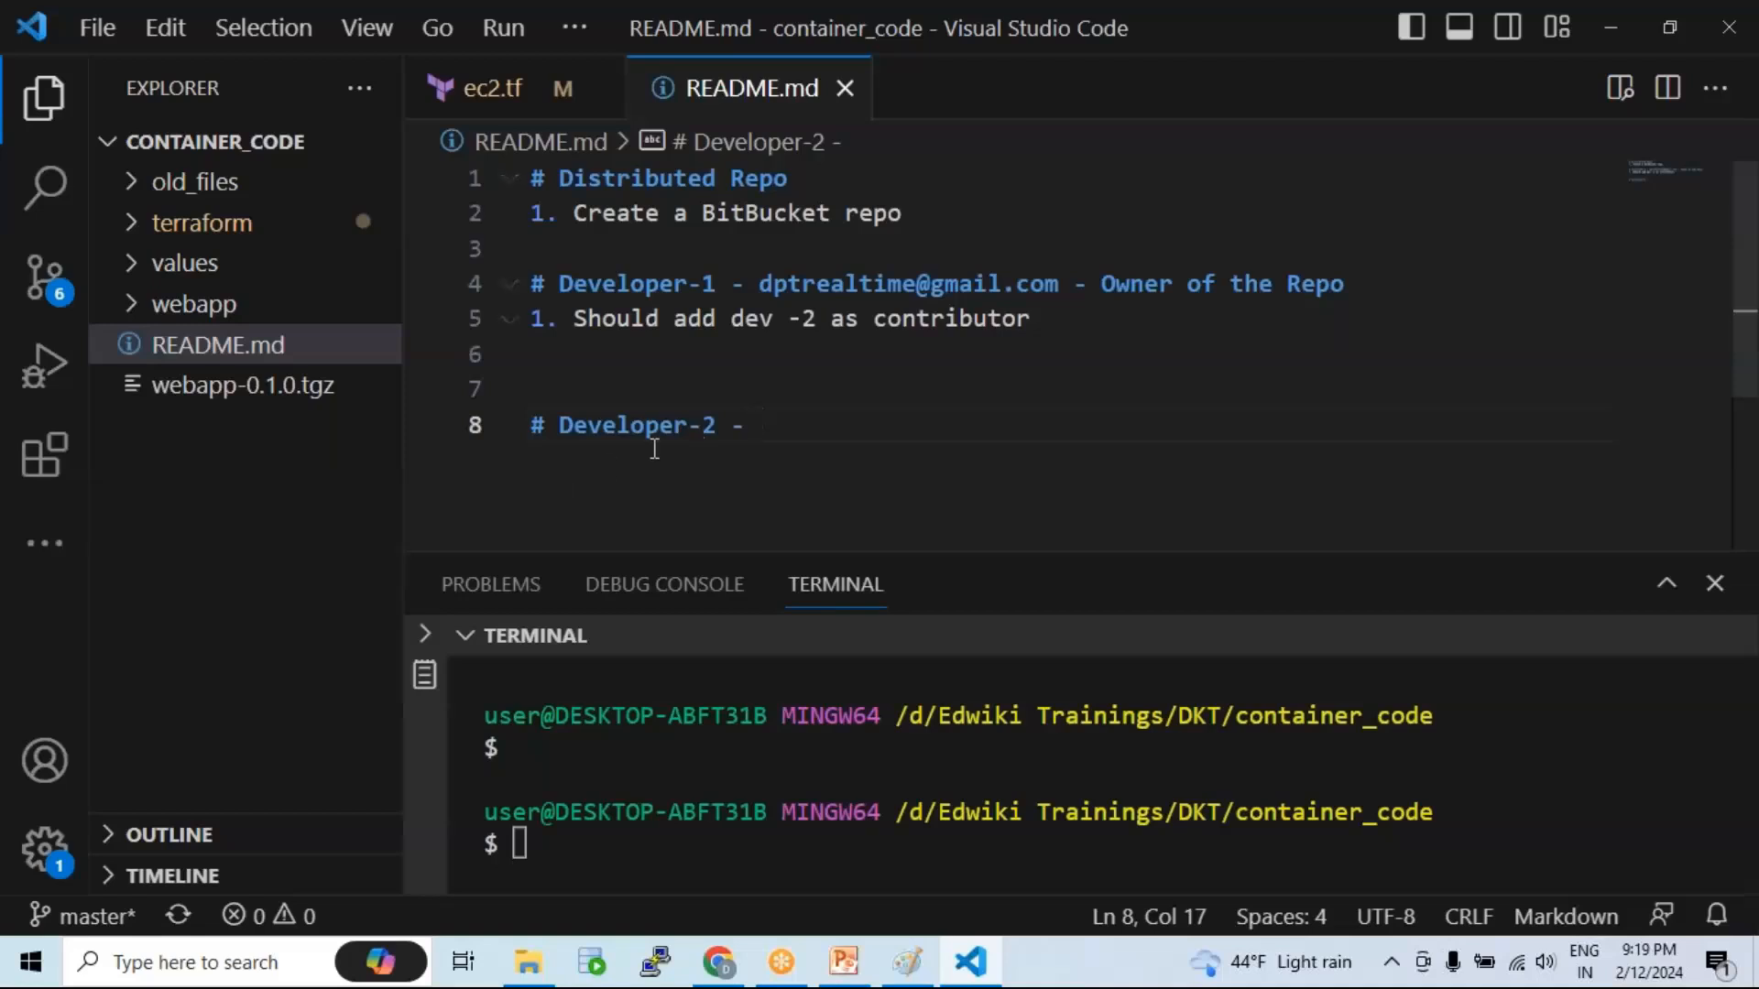
key(super+d)
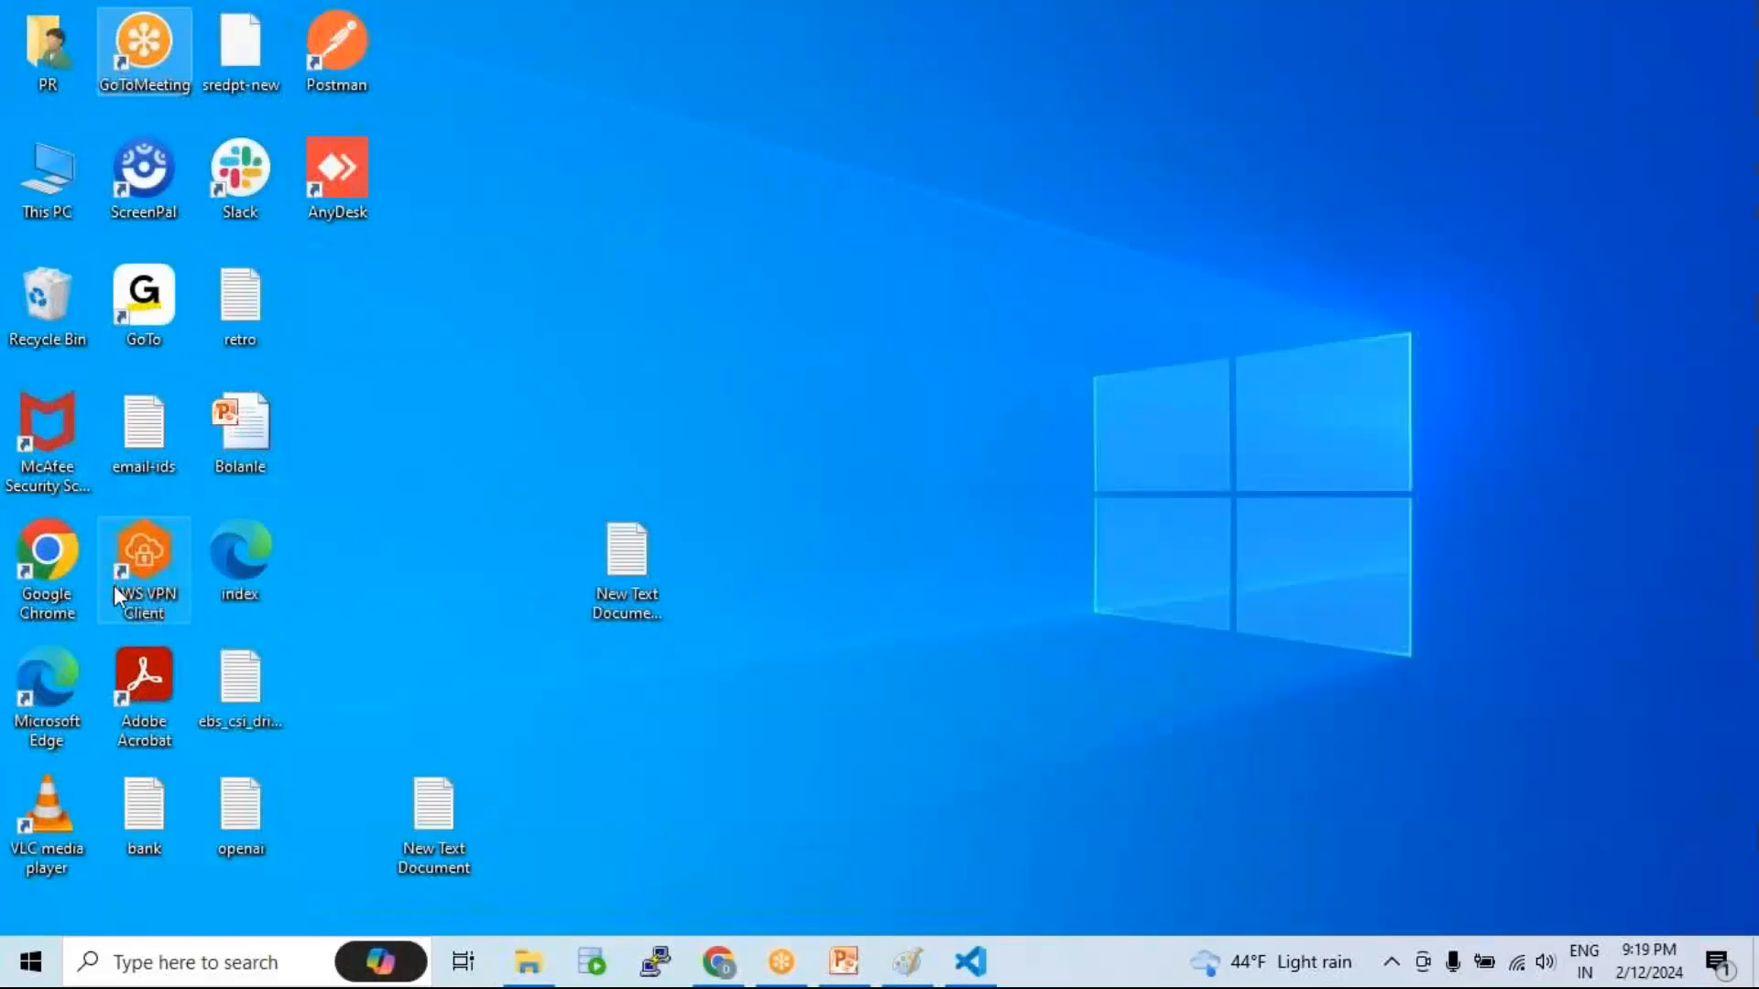
Step: Launch Chrome under the second profile and load bitly.com from the address bar
double_click(59, 553)
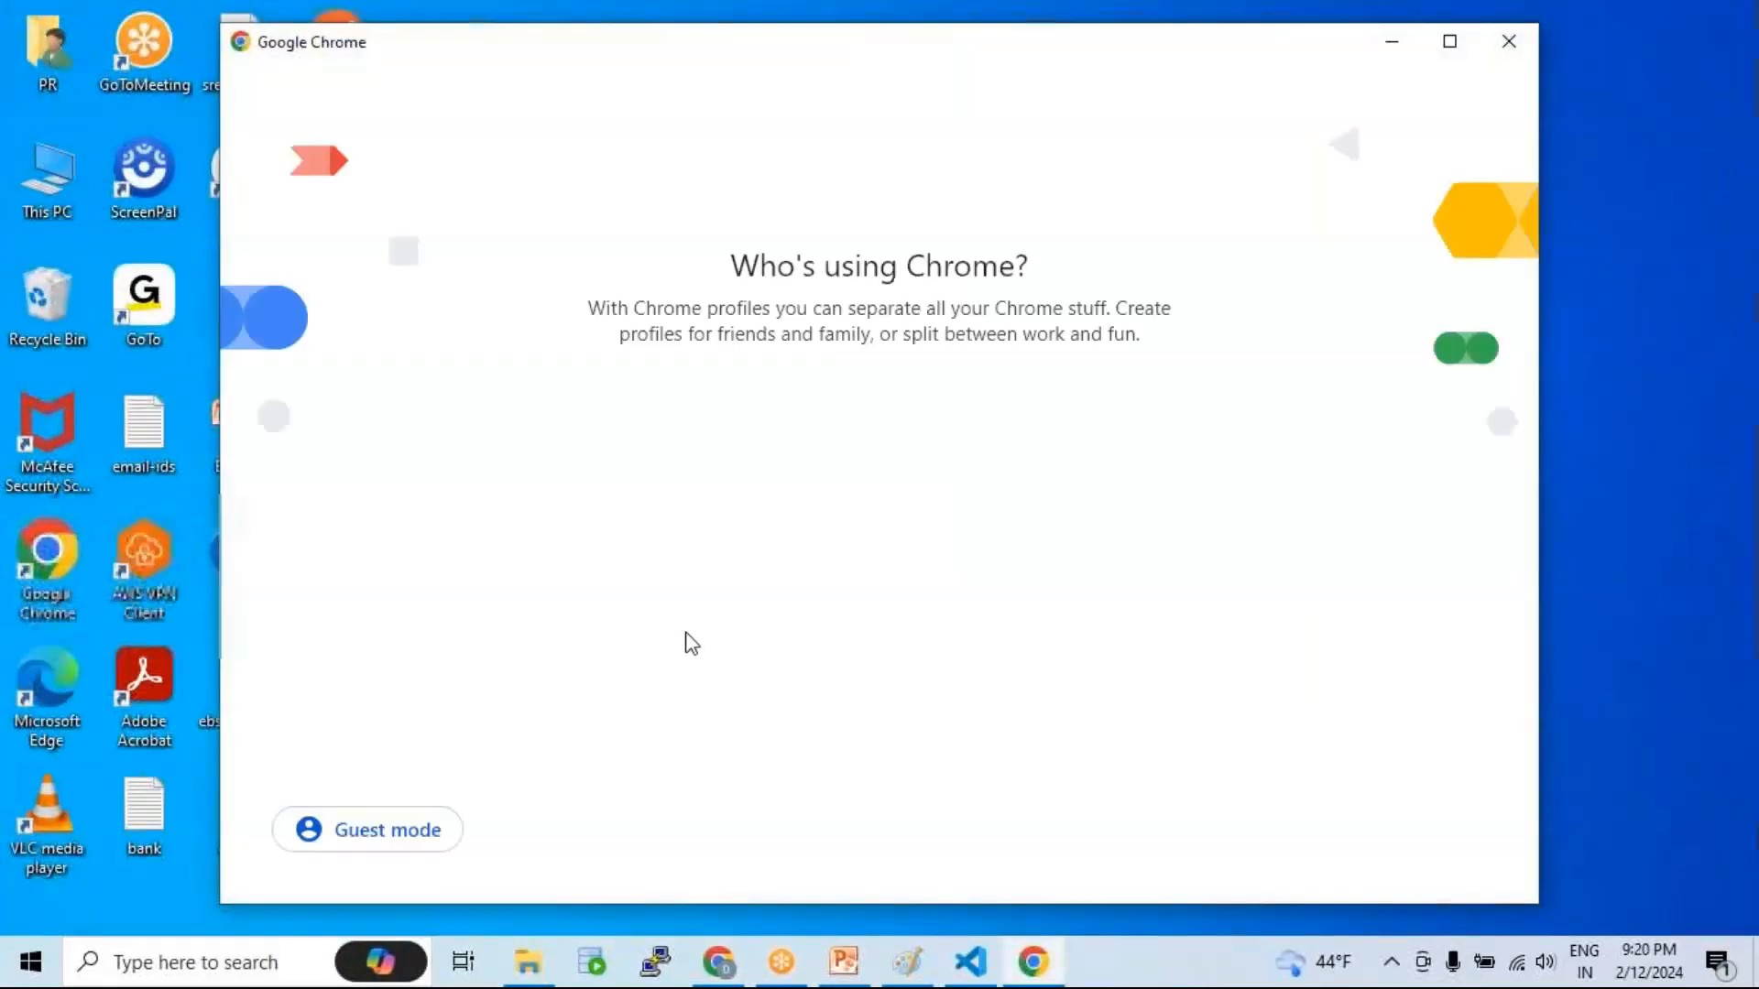
click(766, 668)
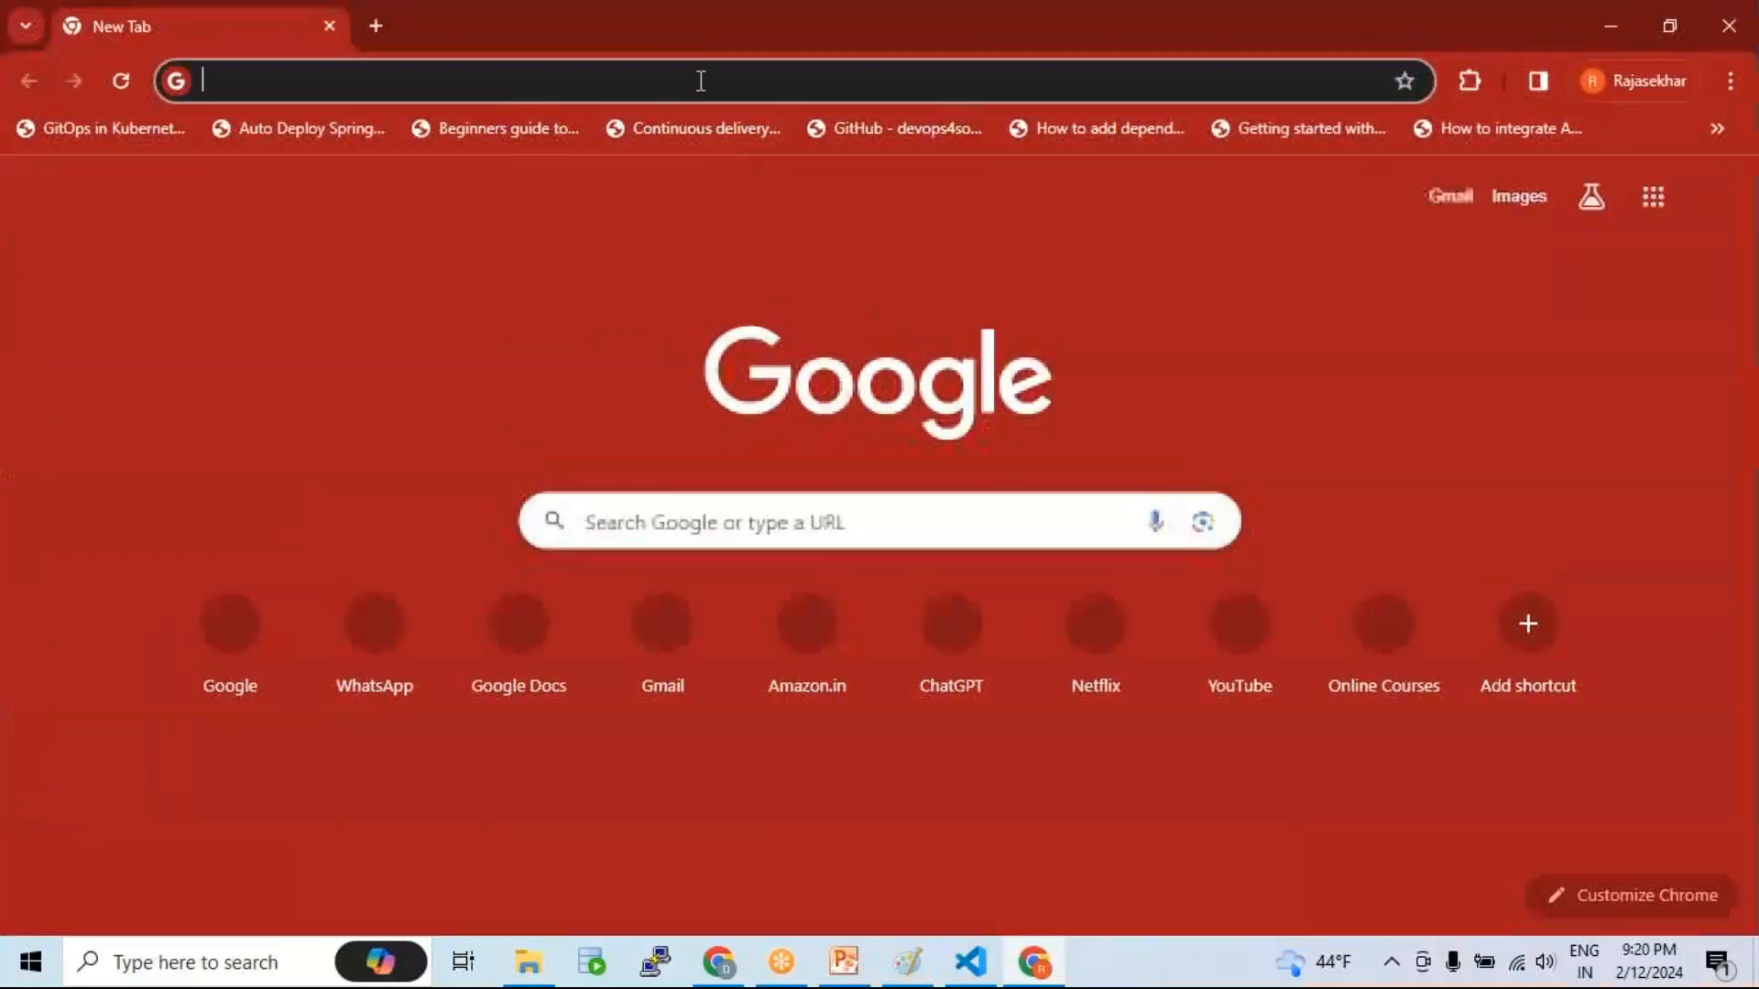
click(699, 80)
text(bit)
key(Return)
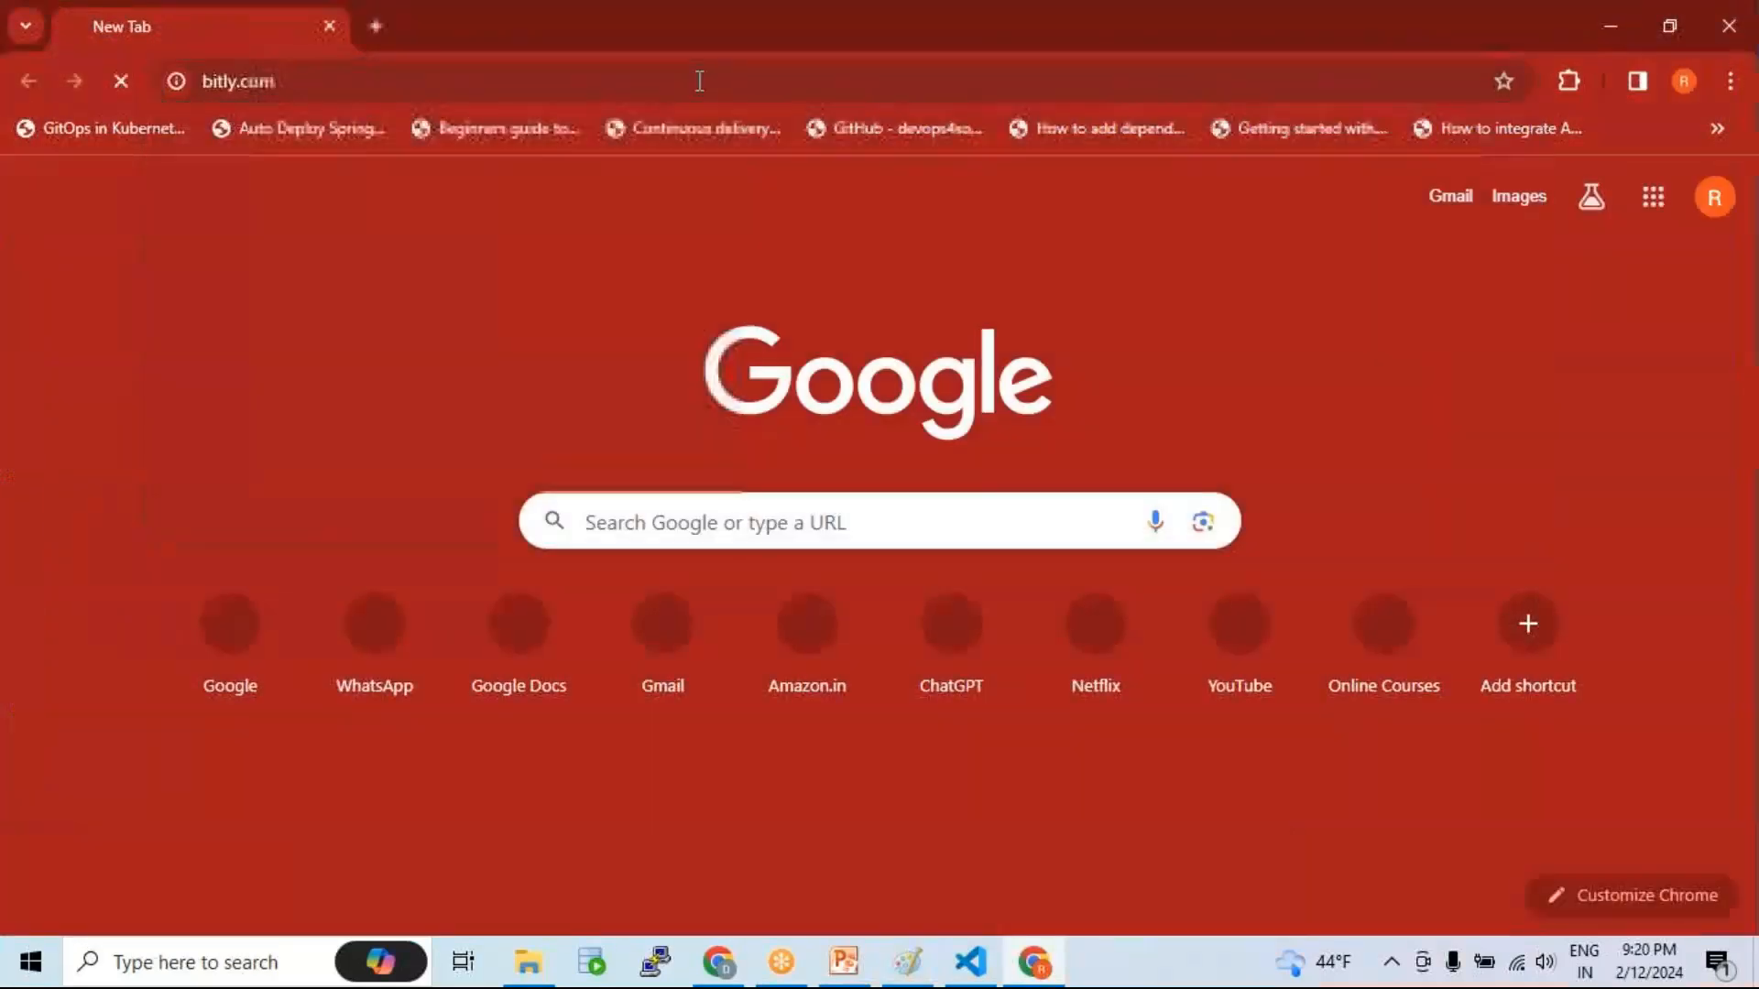
Step: Load bitbucket.org in the second Chrome profile and sign in with the Google account
text(bit)
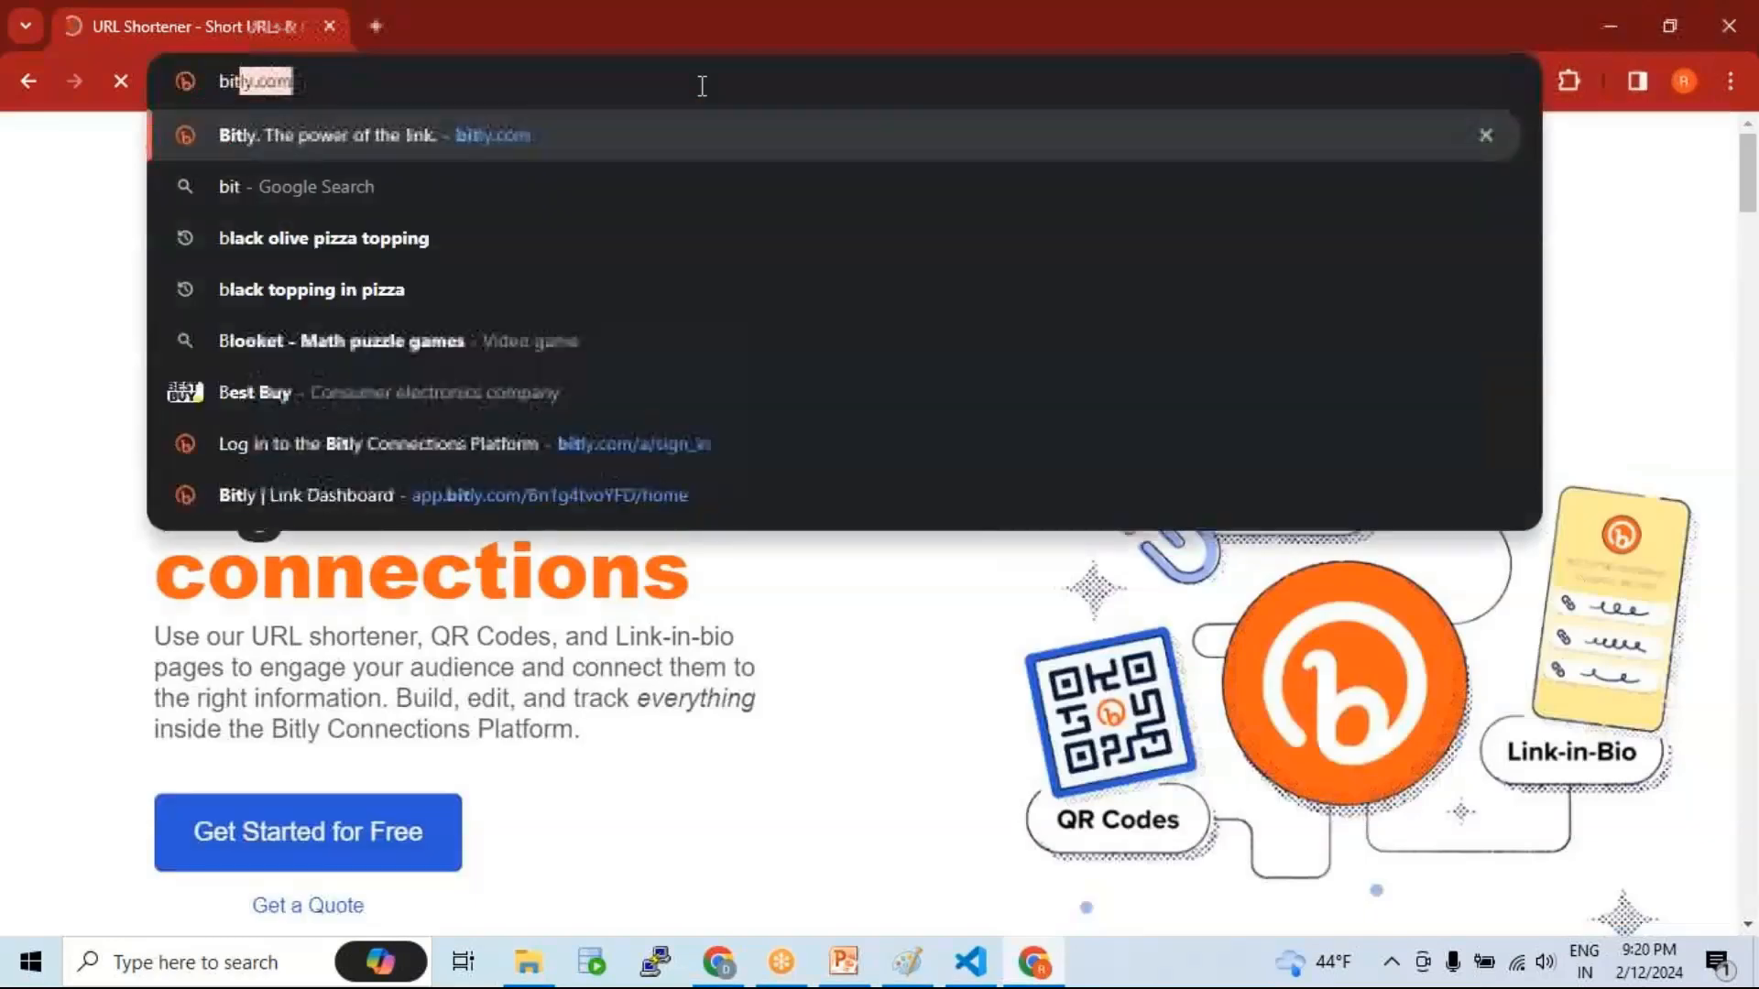
text(bucket)
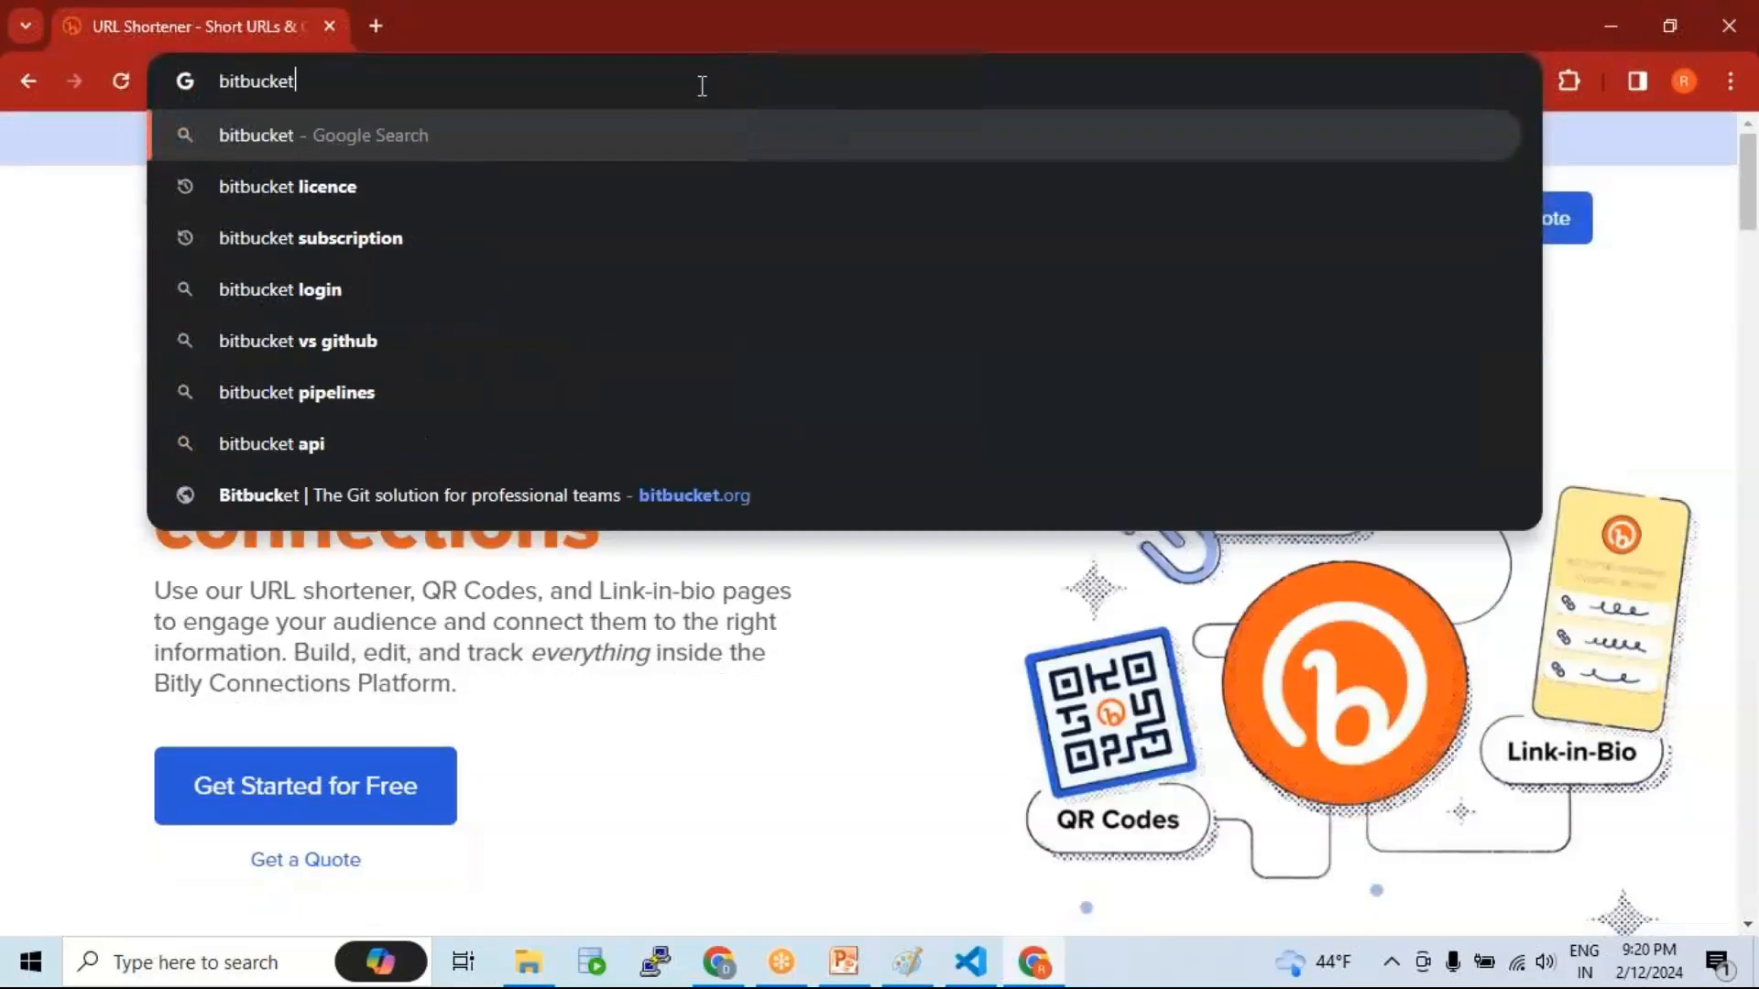
text(.org)
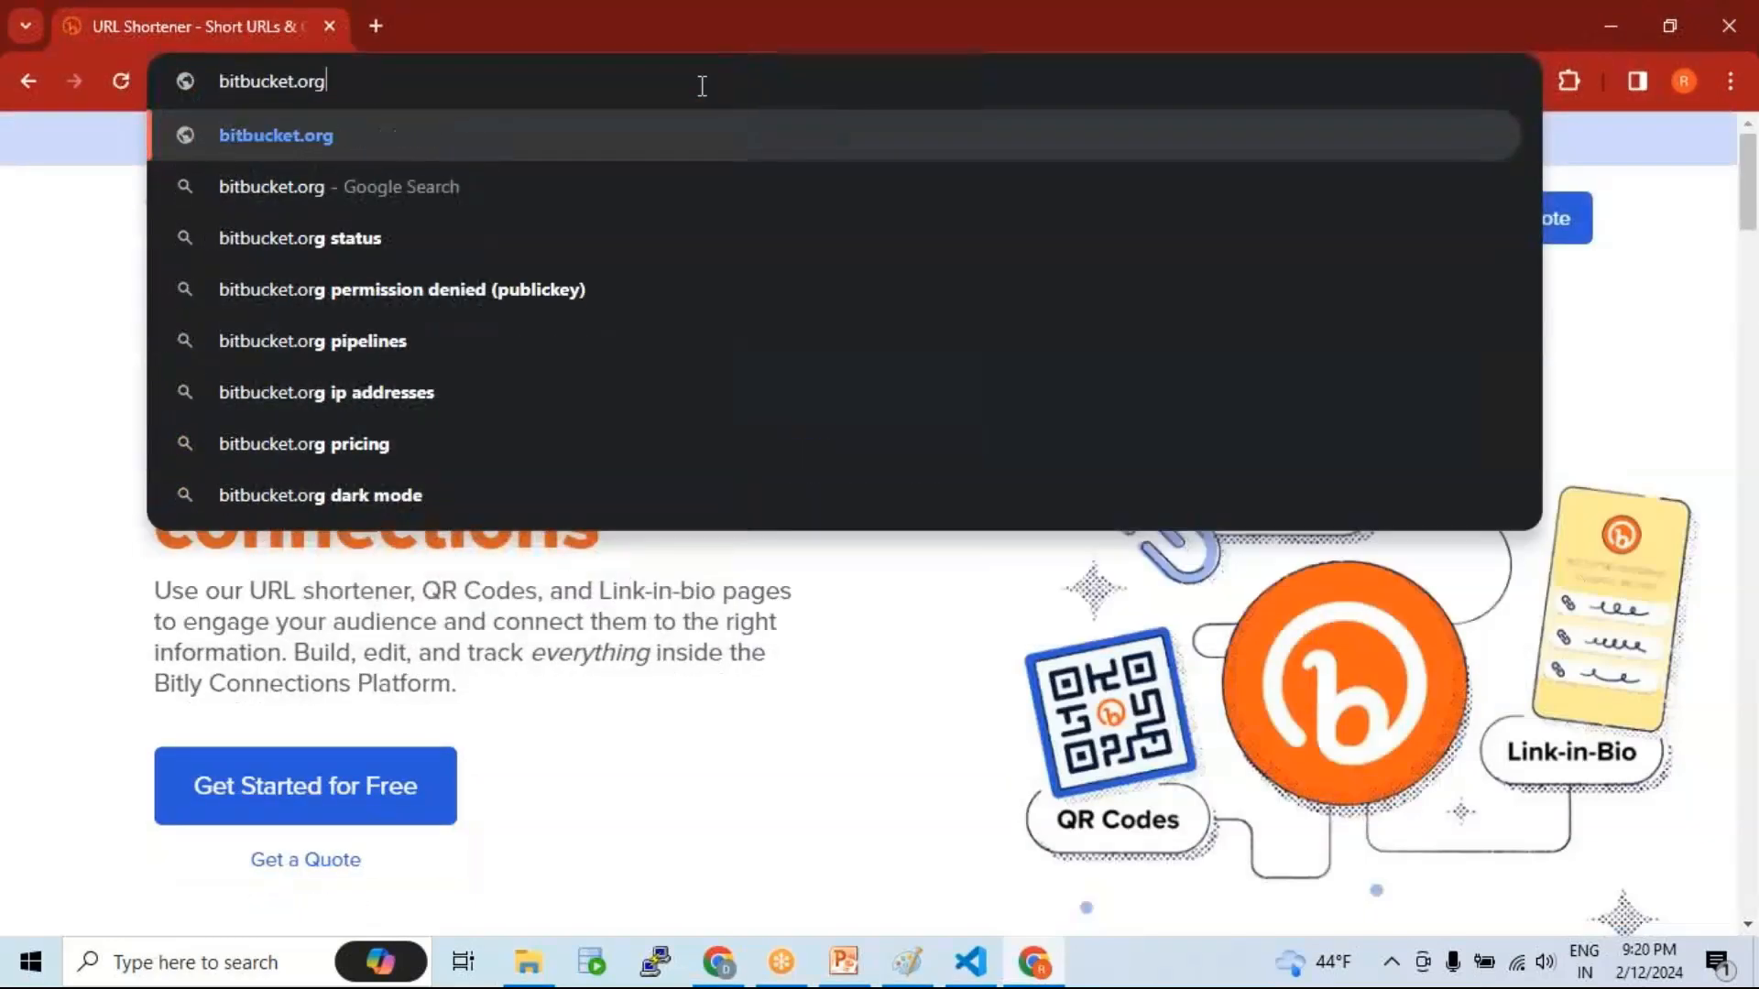
key(Return)
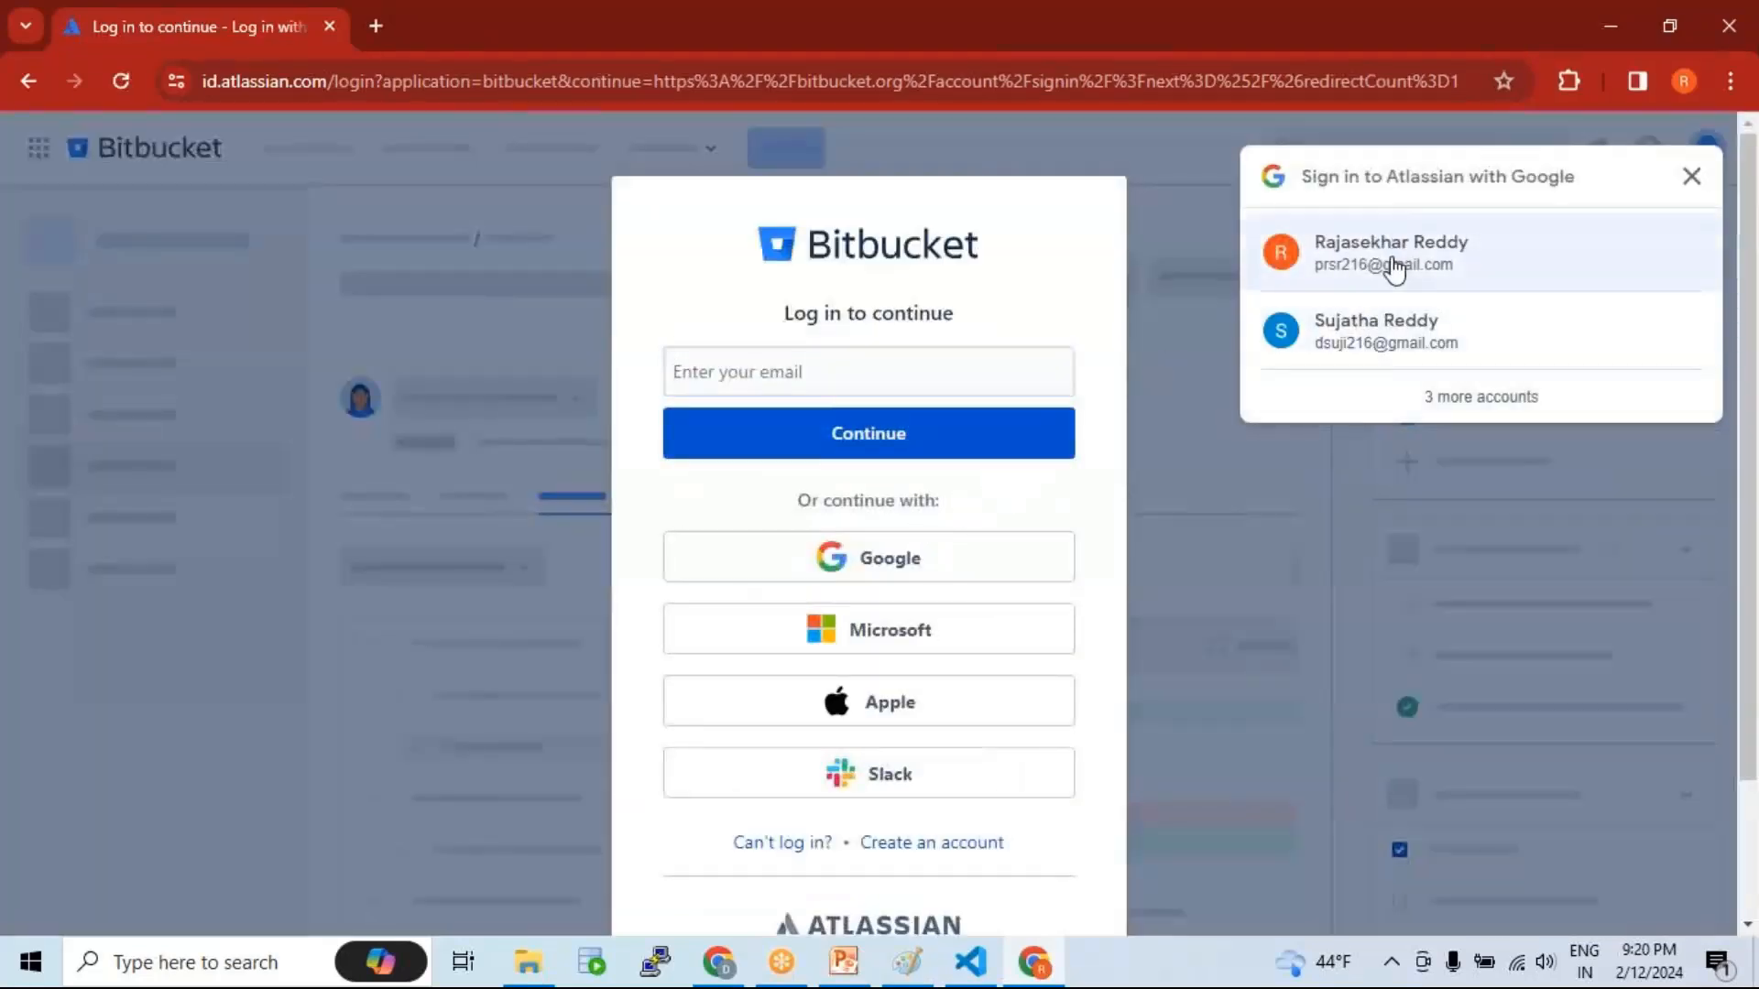
click(1388, 261)
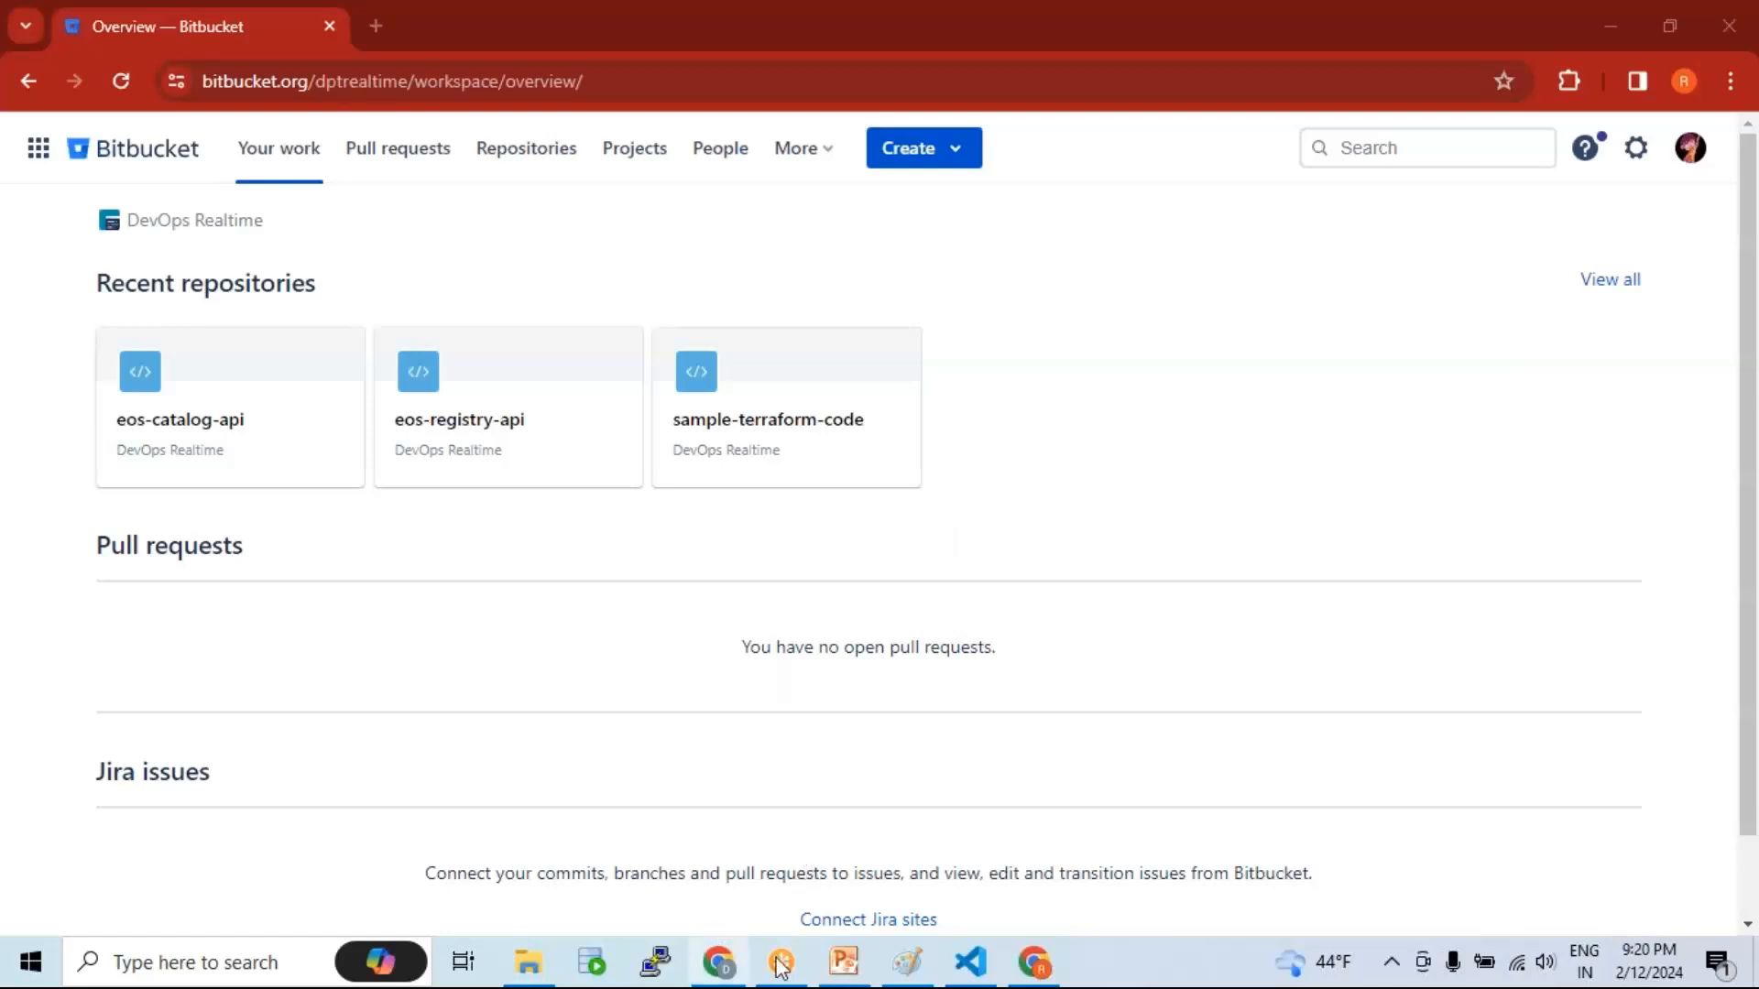
Step: Check the signed-in account on the vpc_repo window, then bring up the second user's Bitbucket window
click(721, 973)
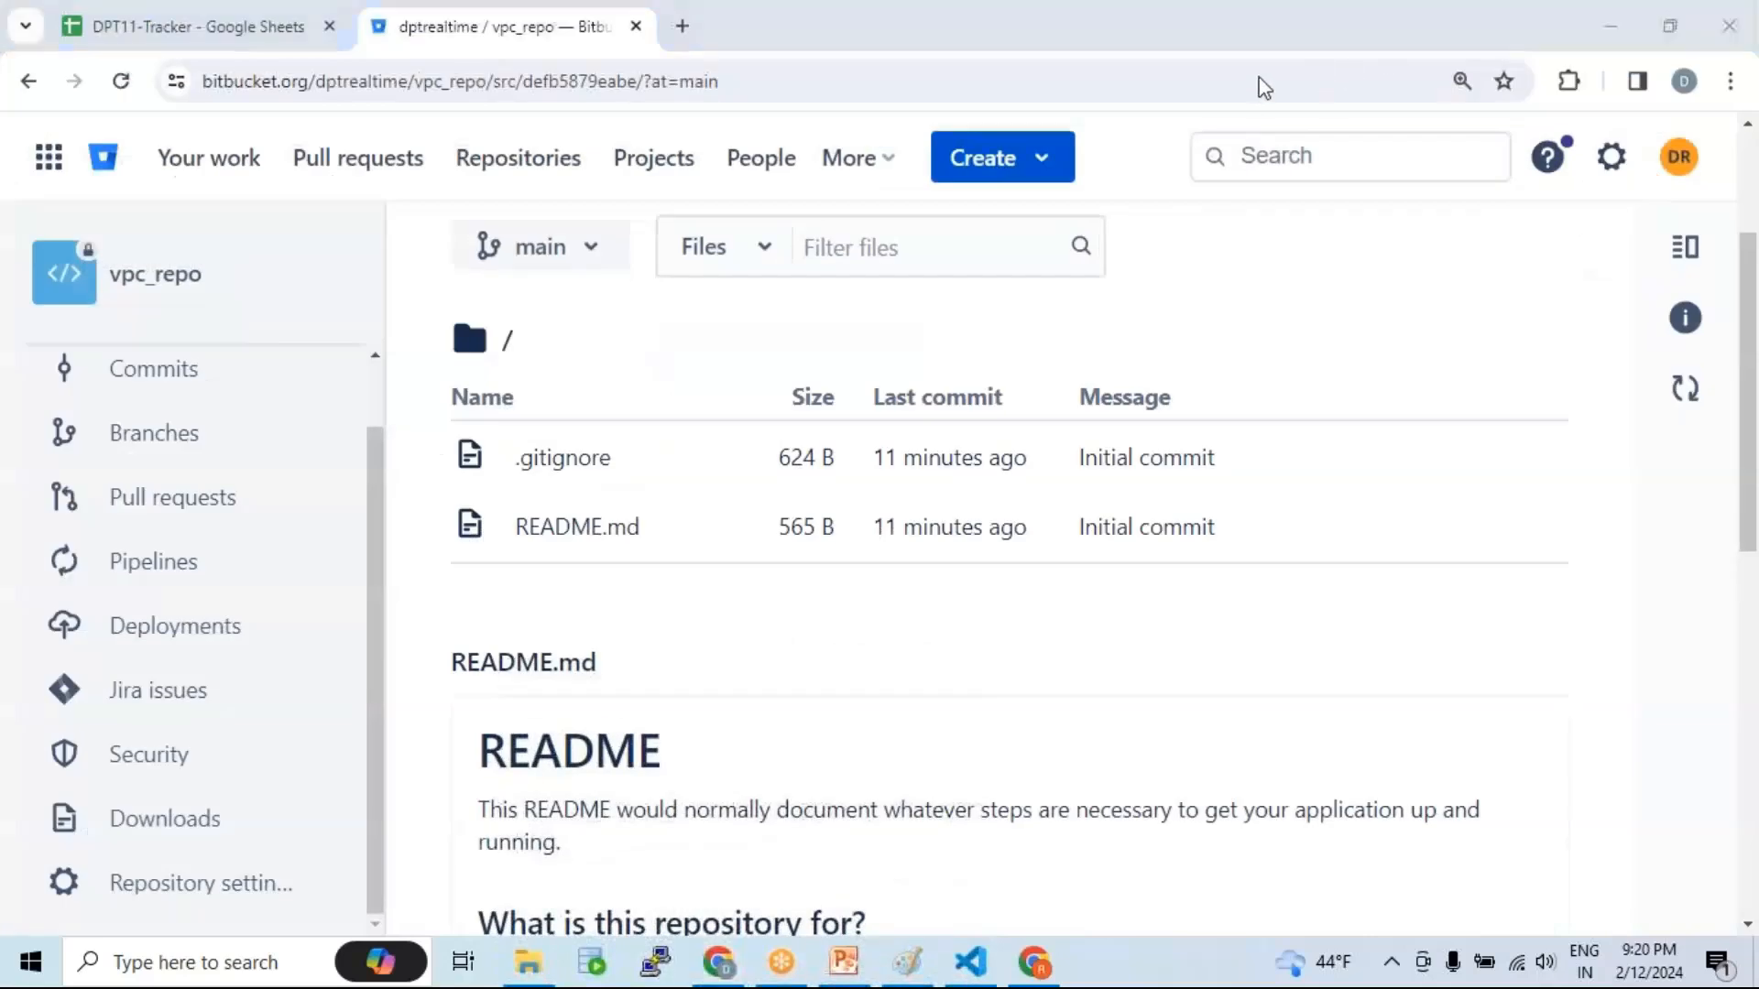
click(1682, 163)
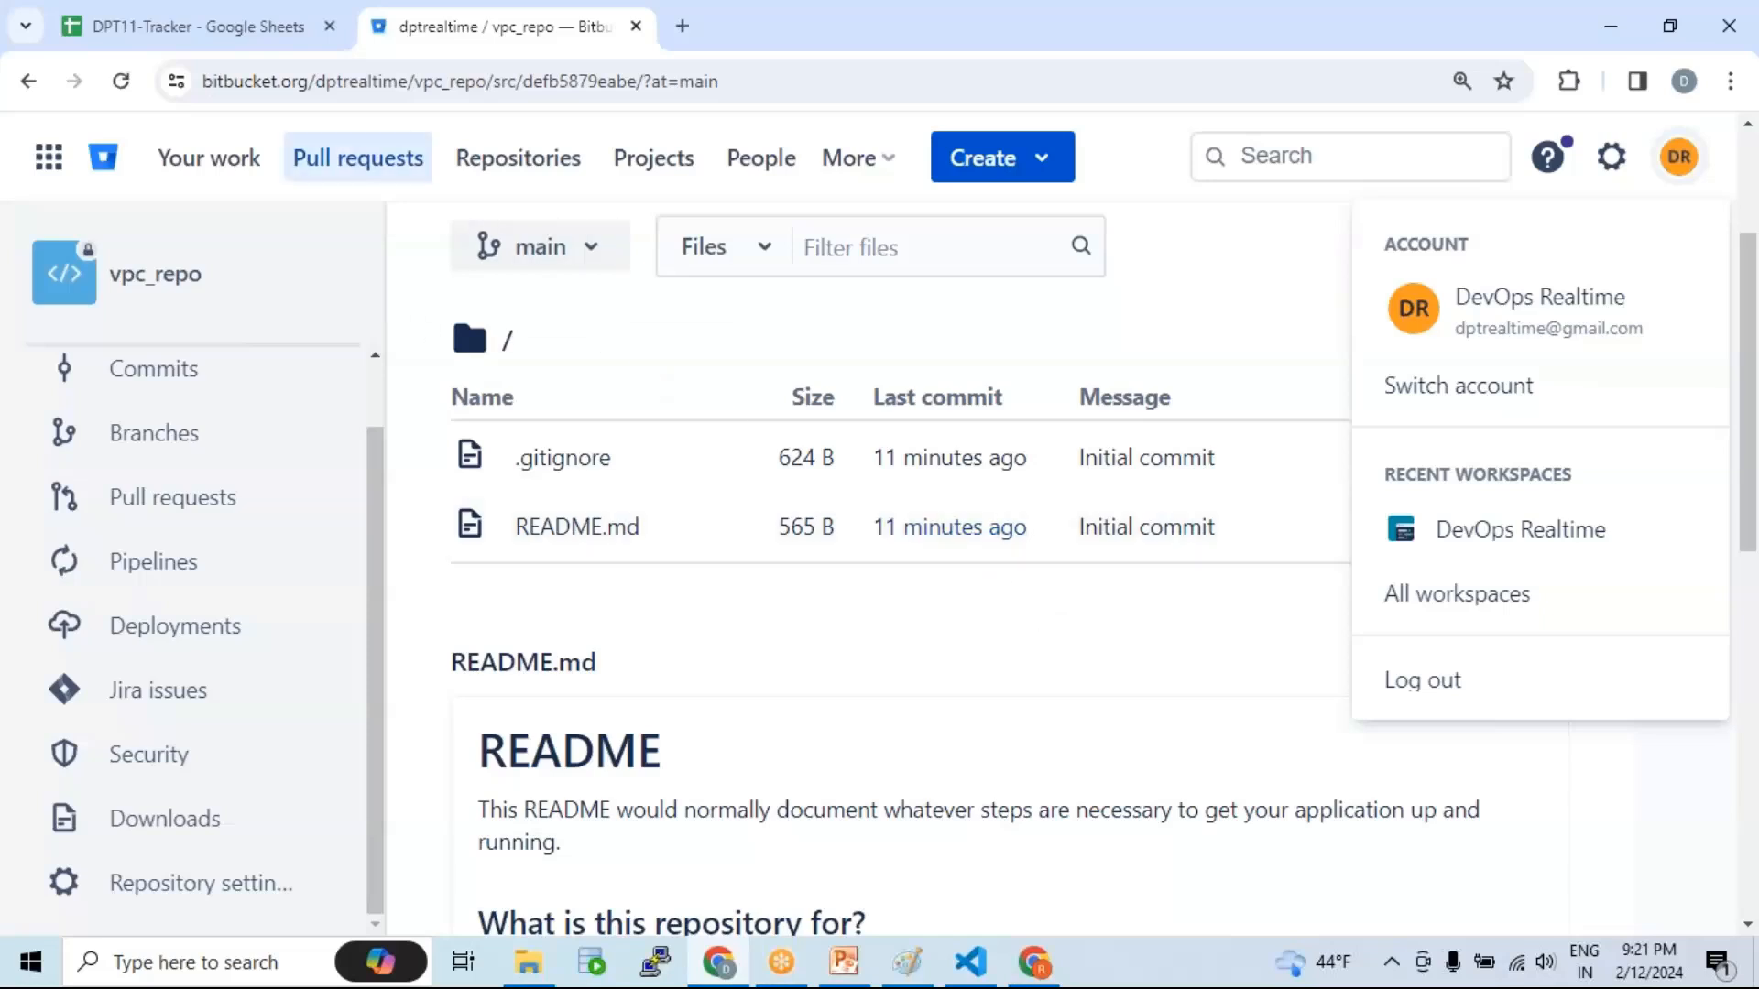
double_click(314, 85)
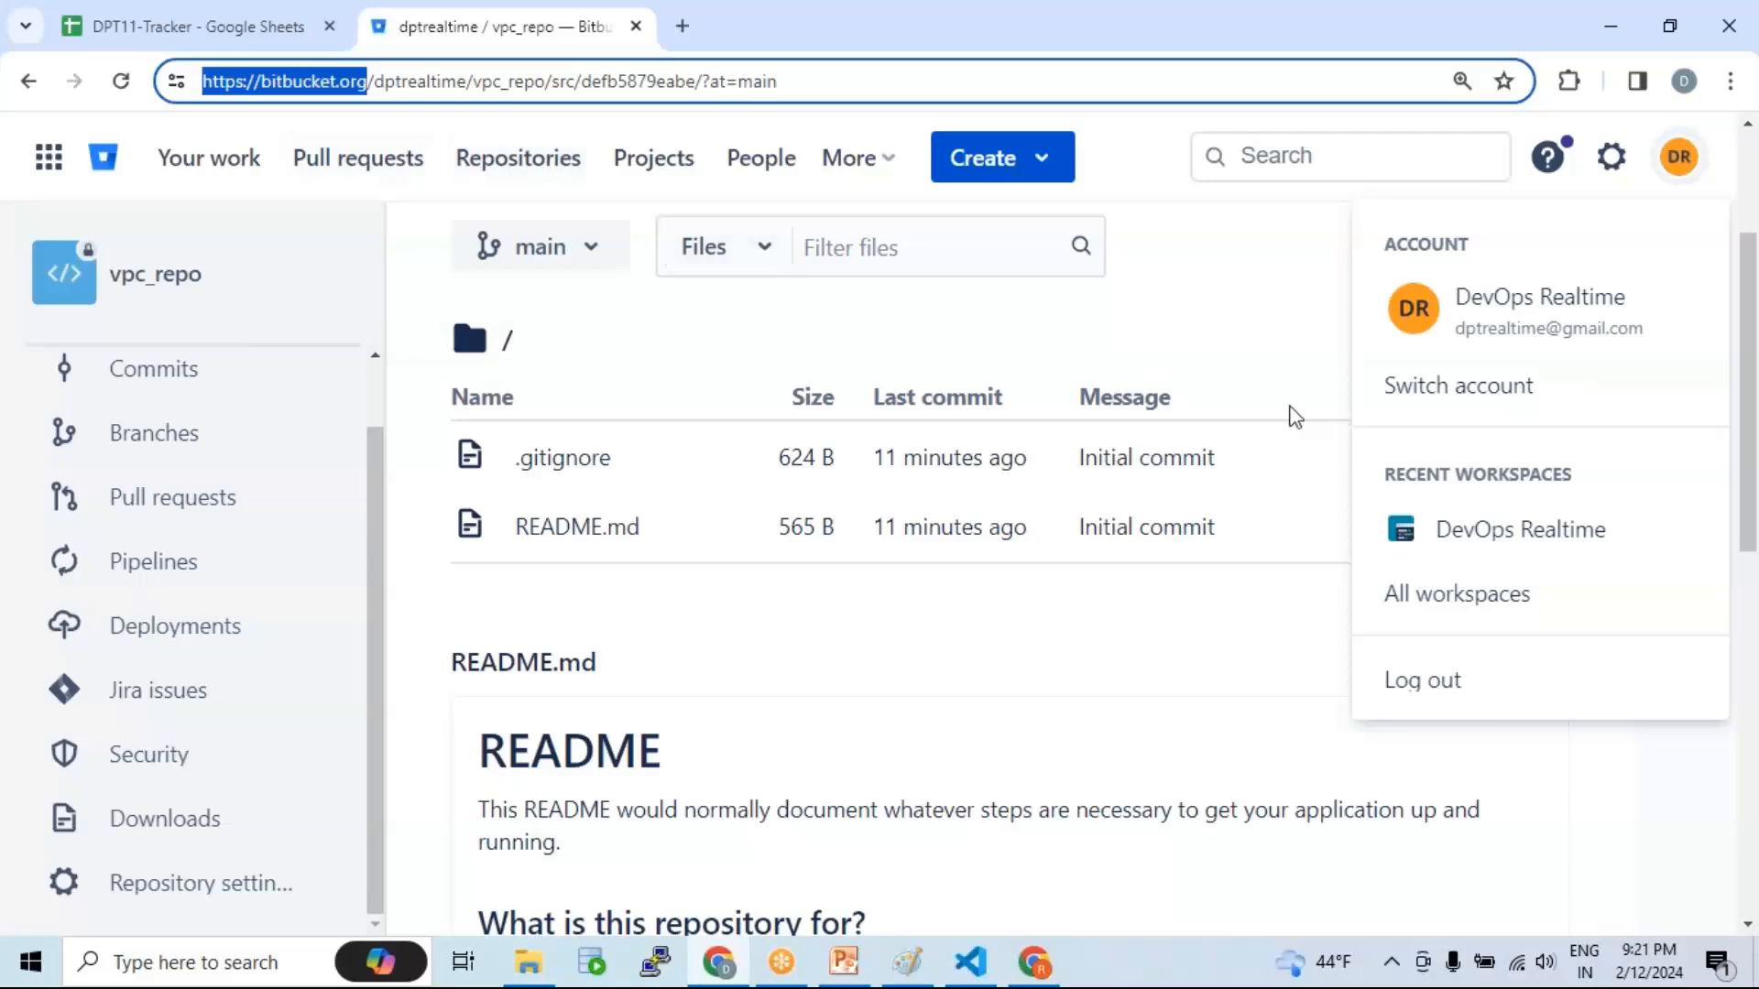
click(736, 339)
click(651, 346)
scroll(928, 437, up, 3)
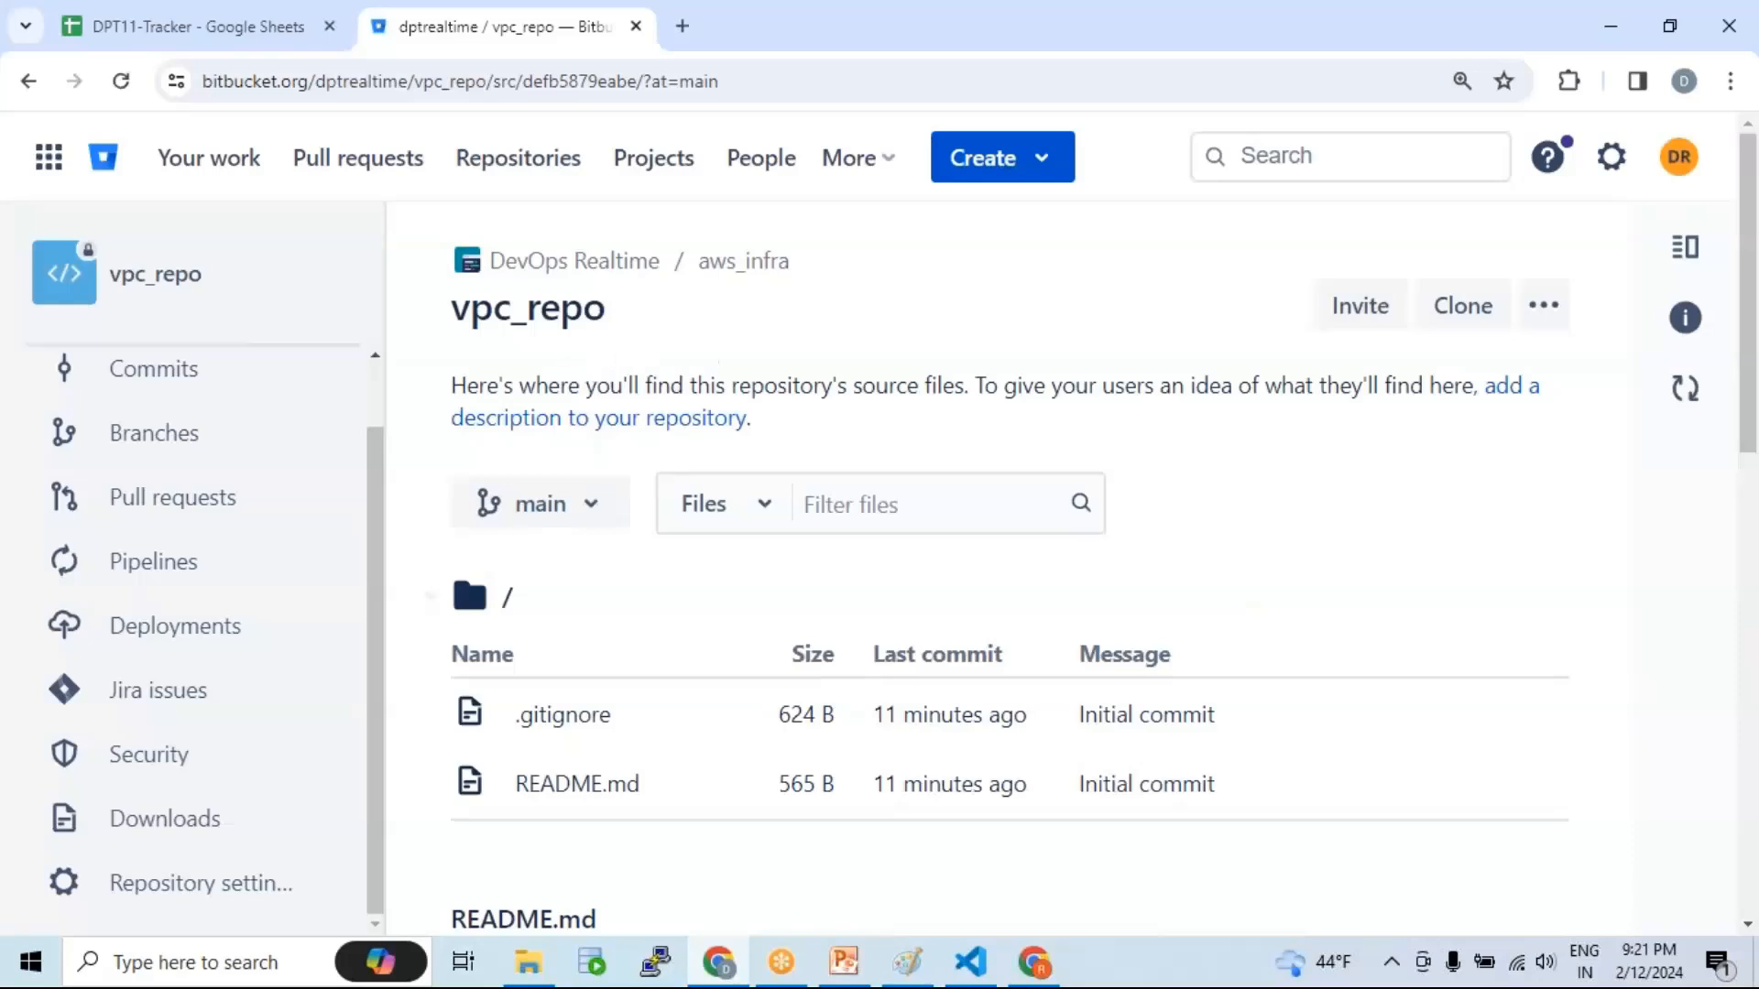
click(1047, 968)
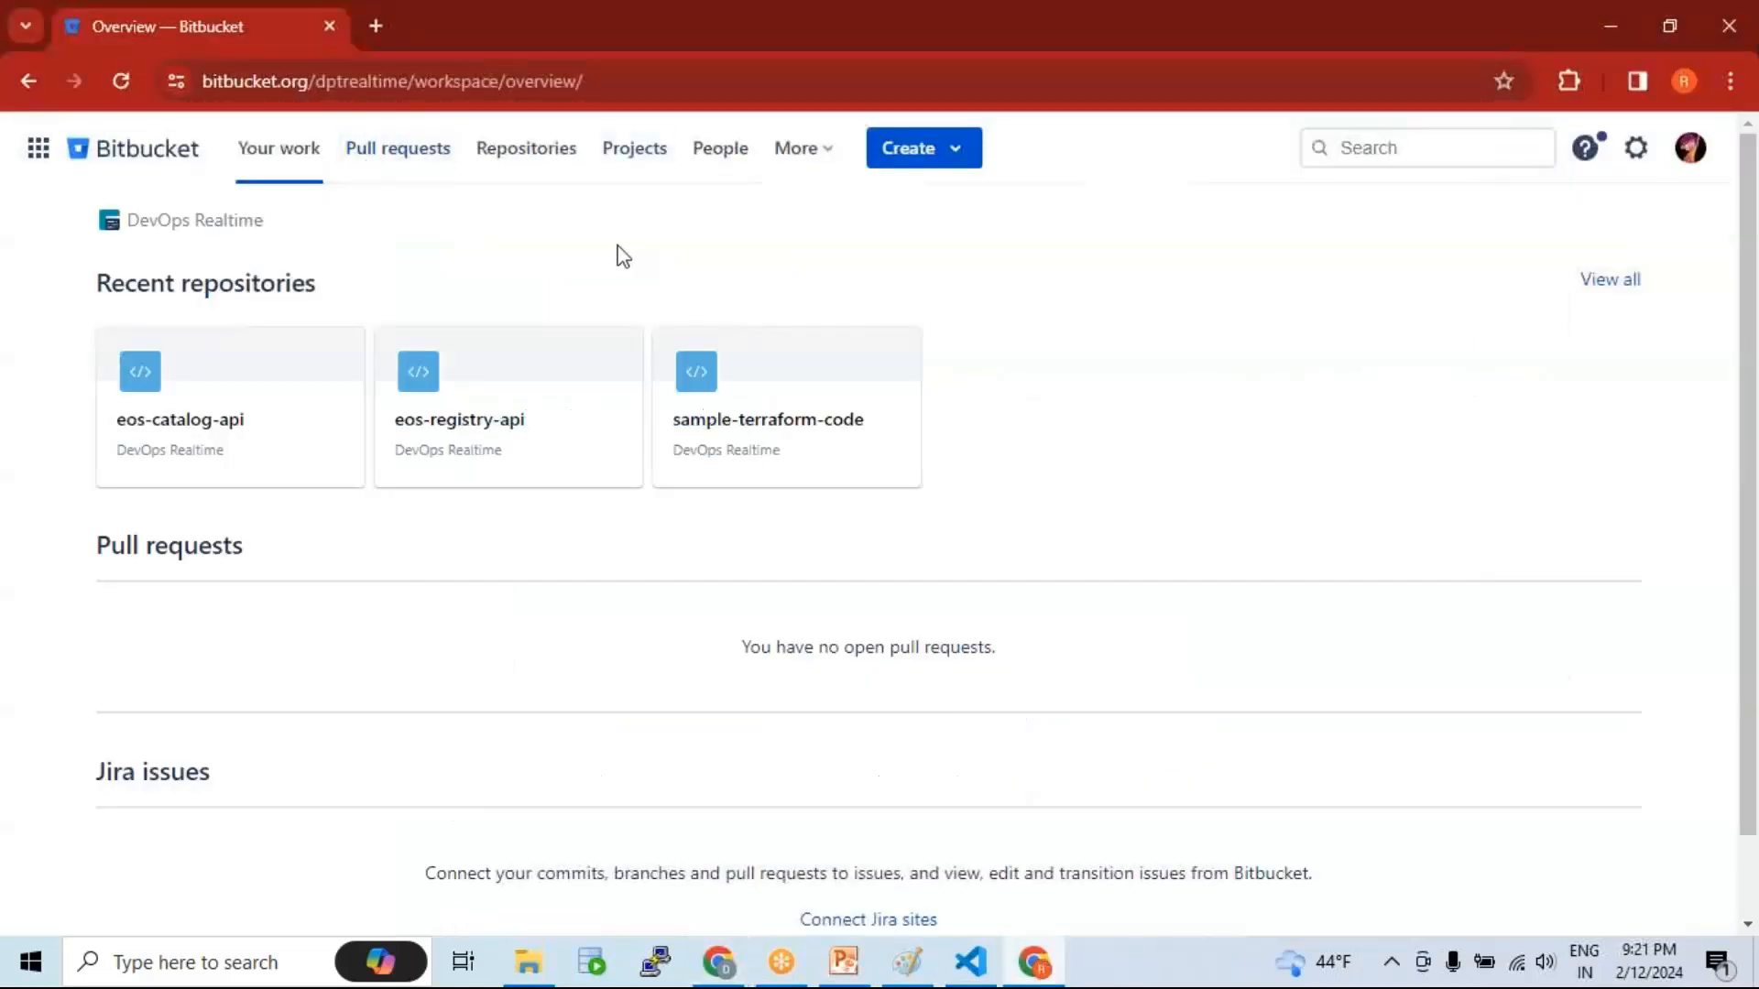
Step: Show which account is signed in to the second user's Bitbucket window
click(1690, 151)
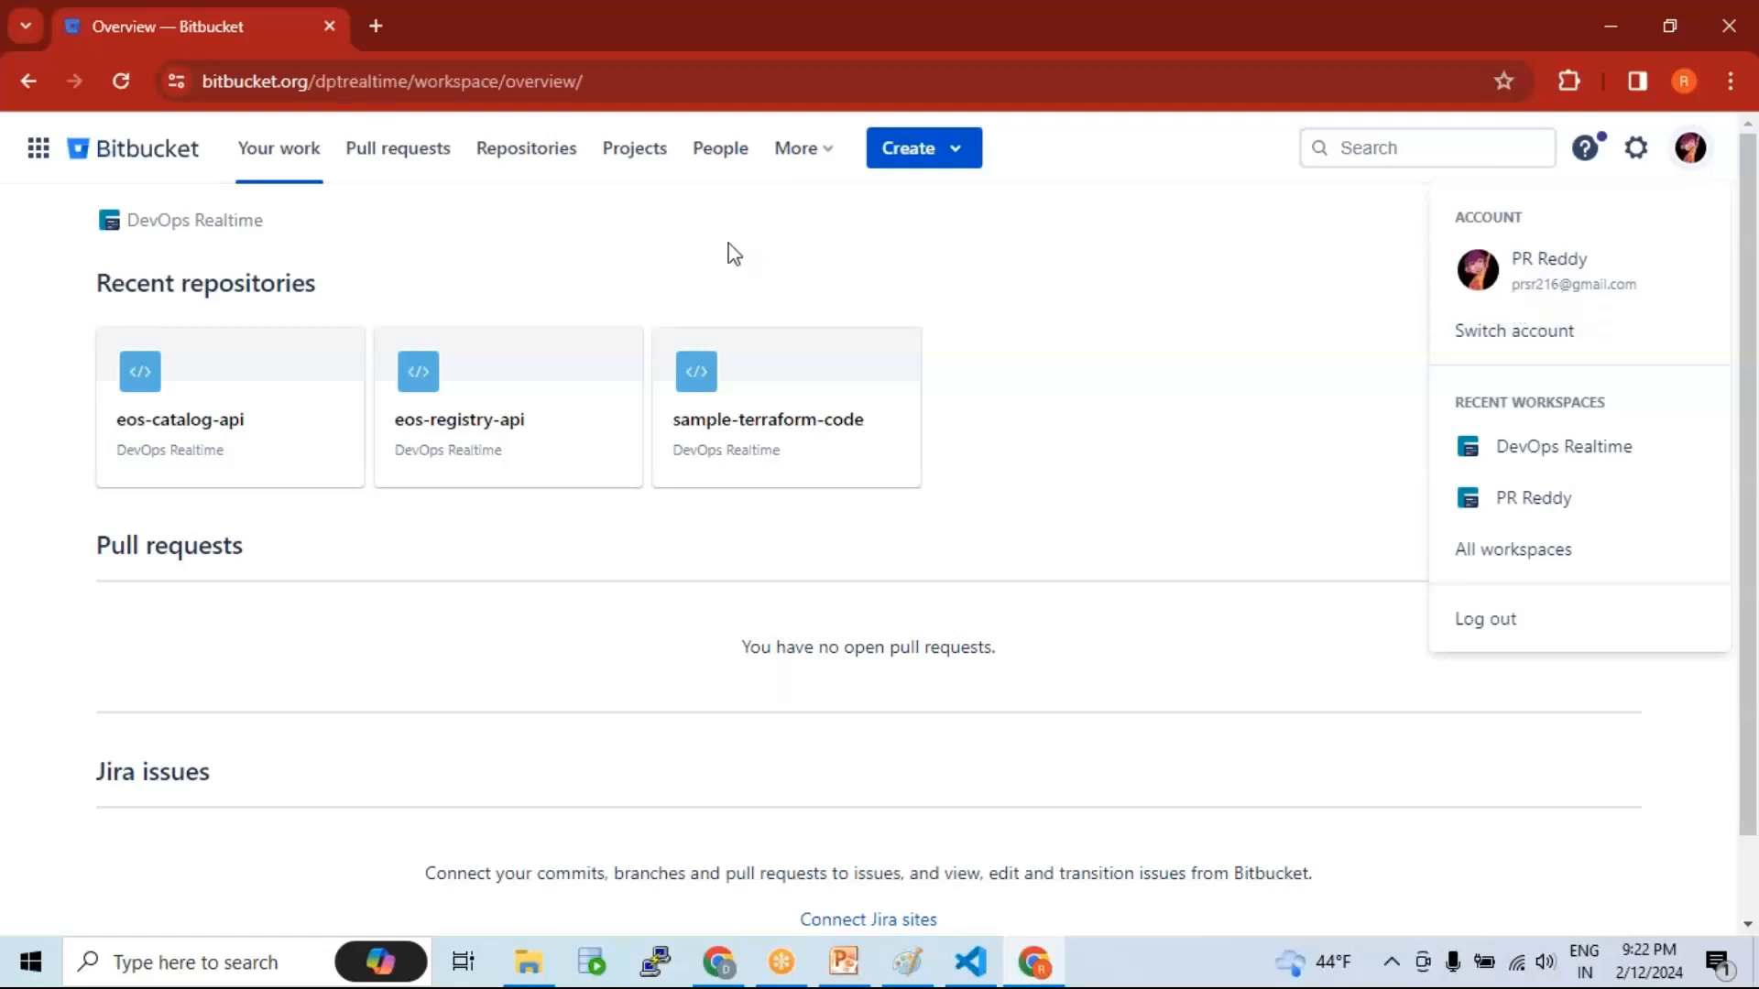
drag(307, 77, 202, 81)
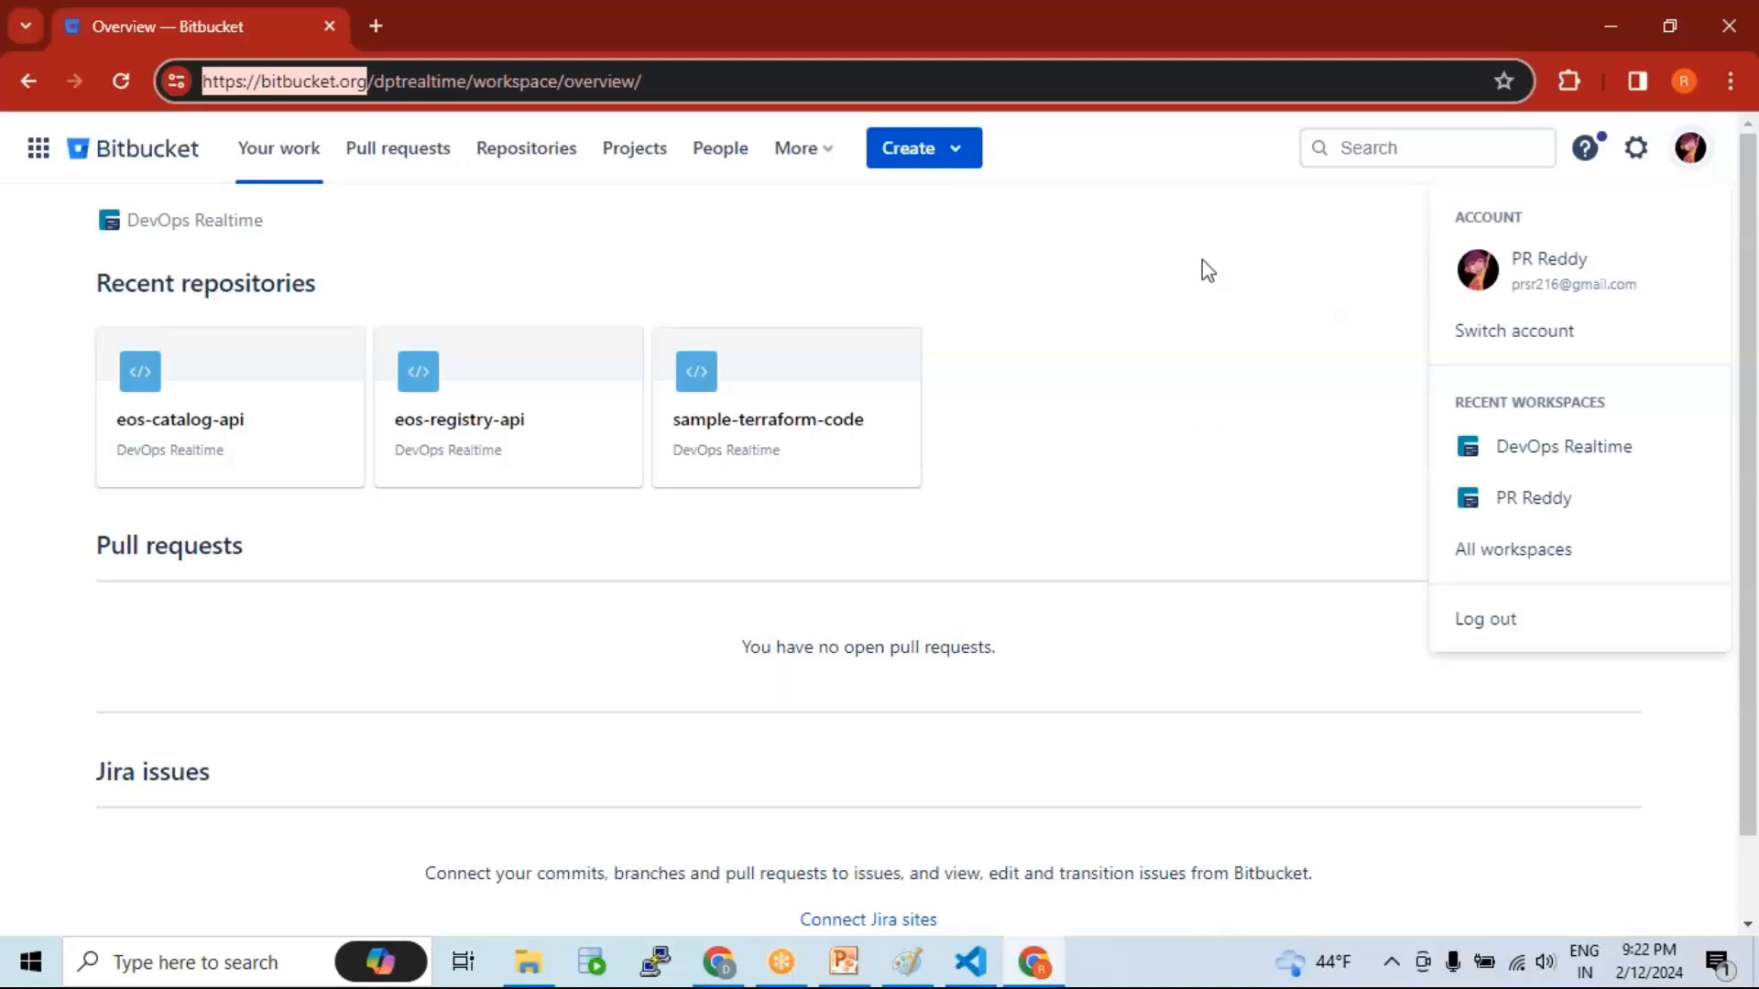
click(1246, 43)
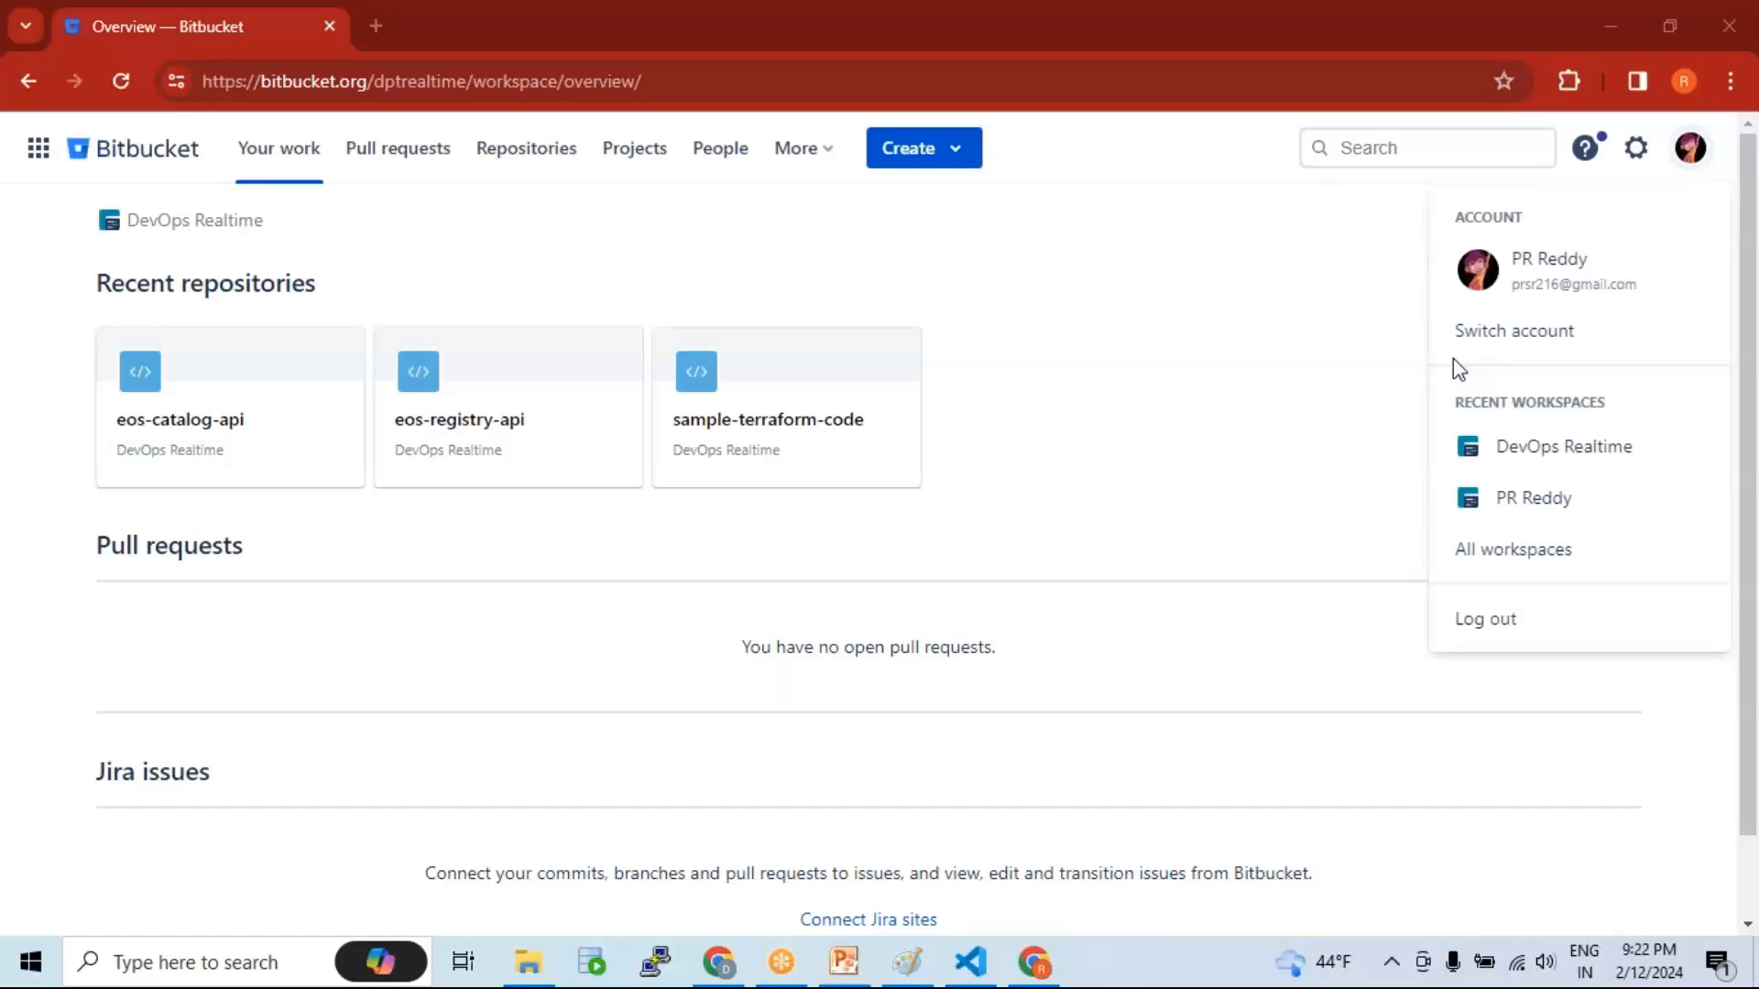
Step: Check the vpc_repo owner's account, then bring up the Distributed SCM slide
click(719, 962)
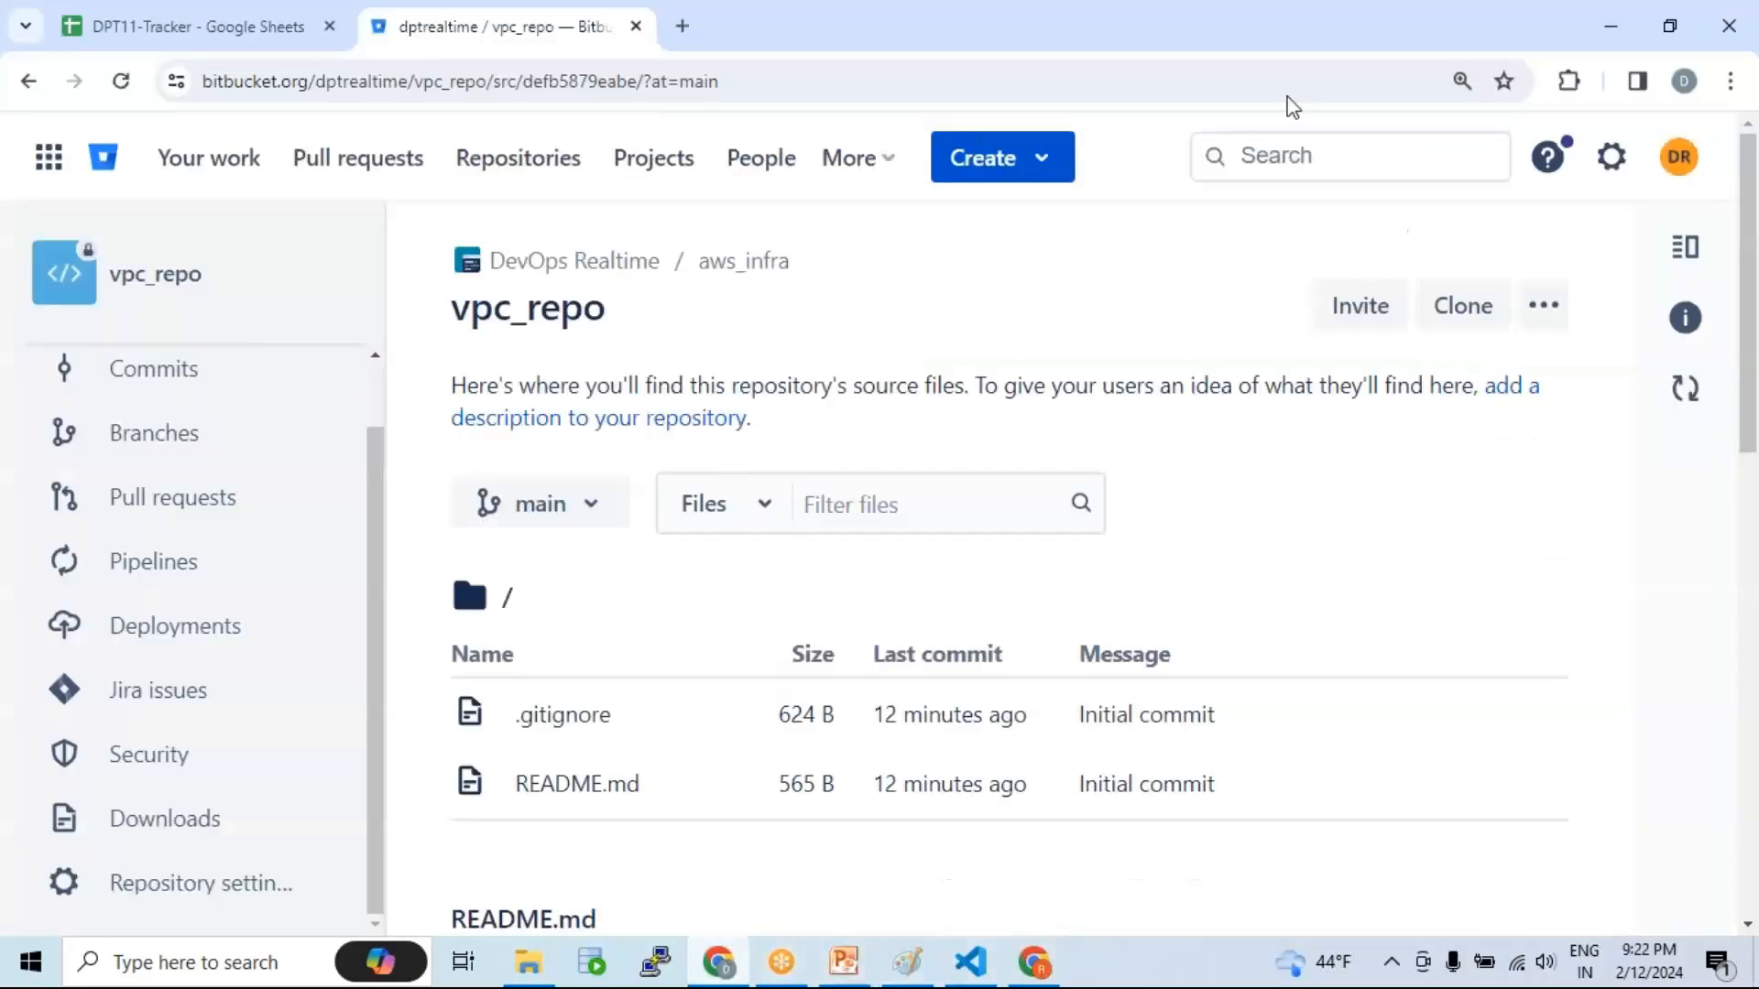
click(1678, 156)
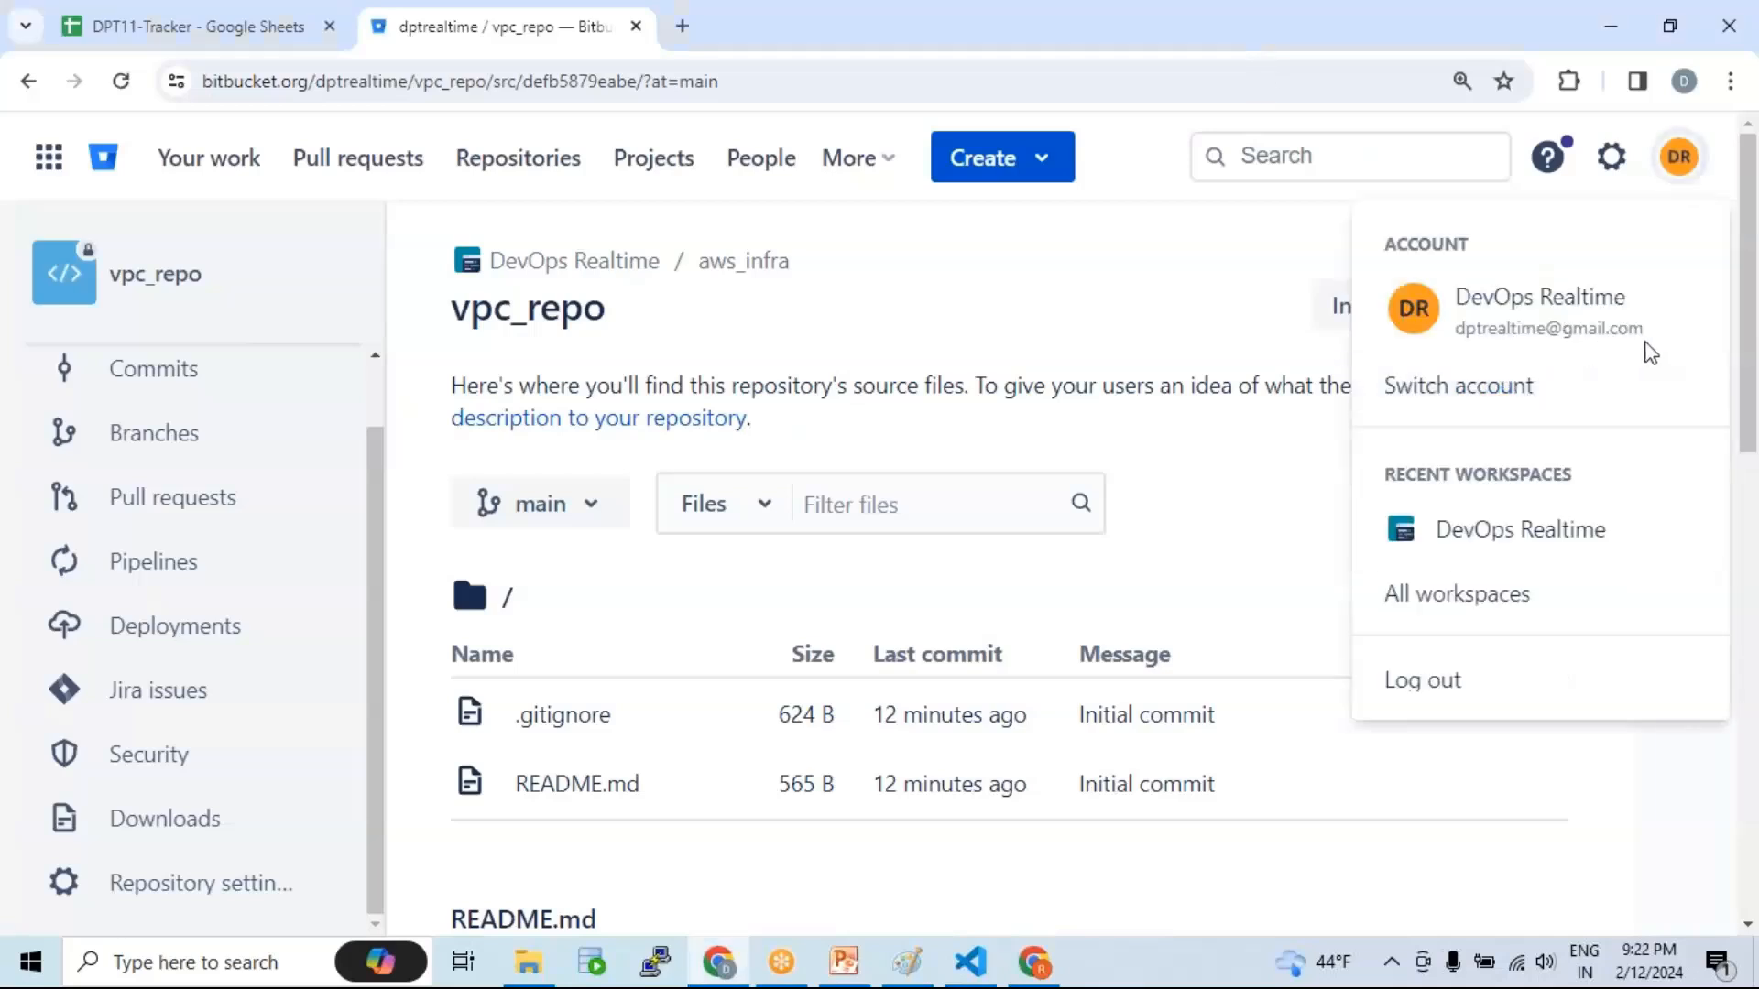
drag(453, 315, 610, 322)
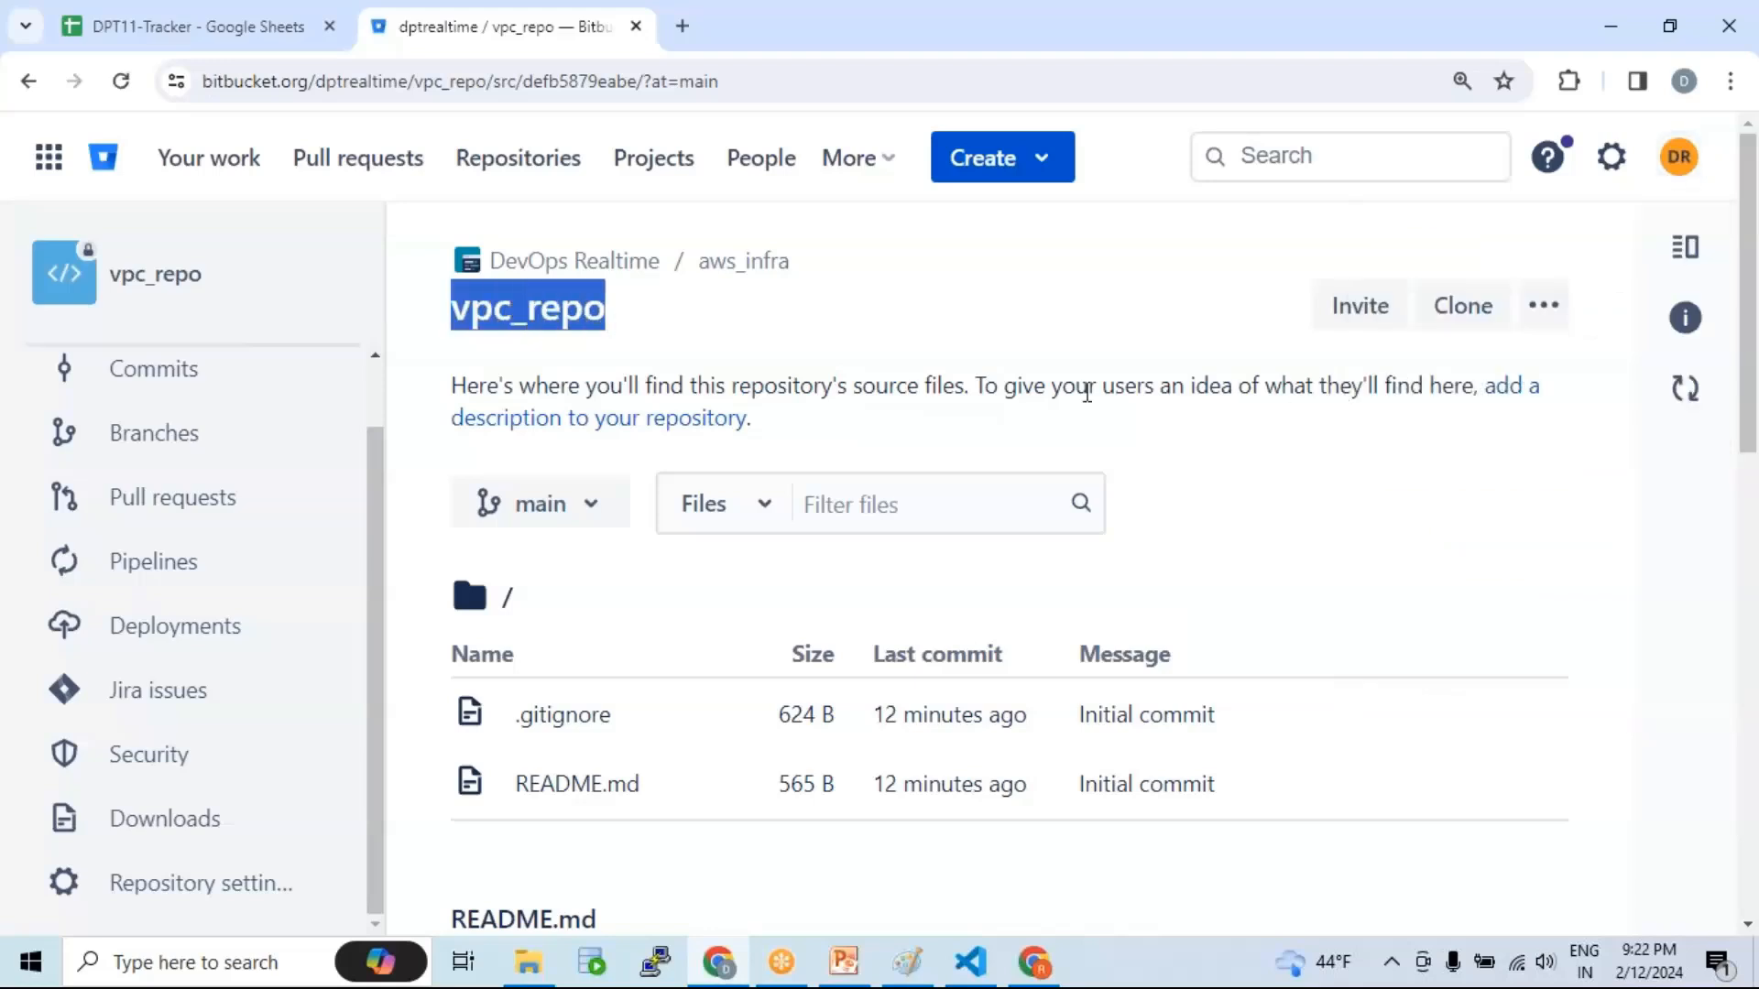
click(1034, 962)
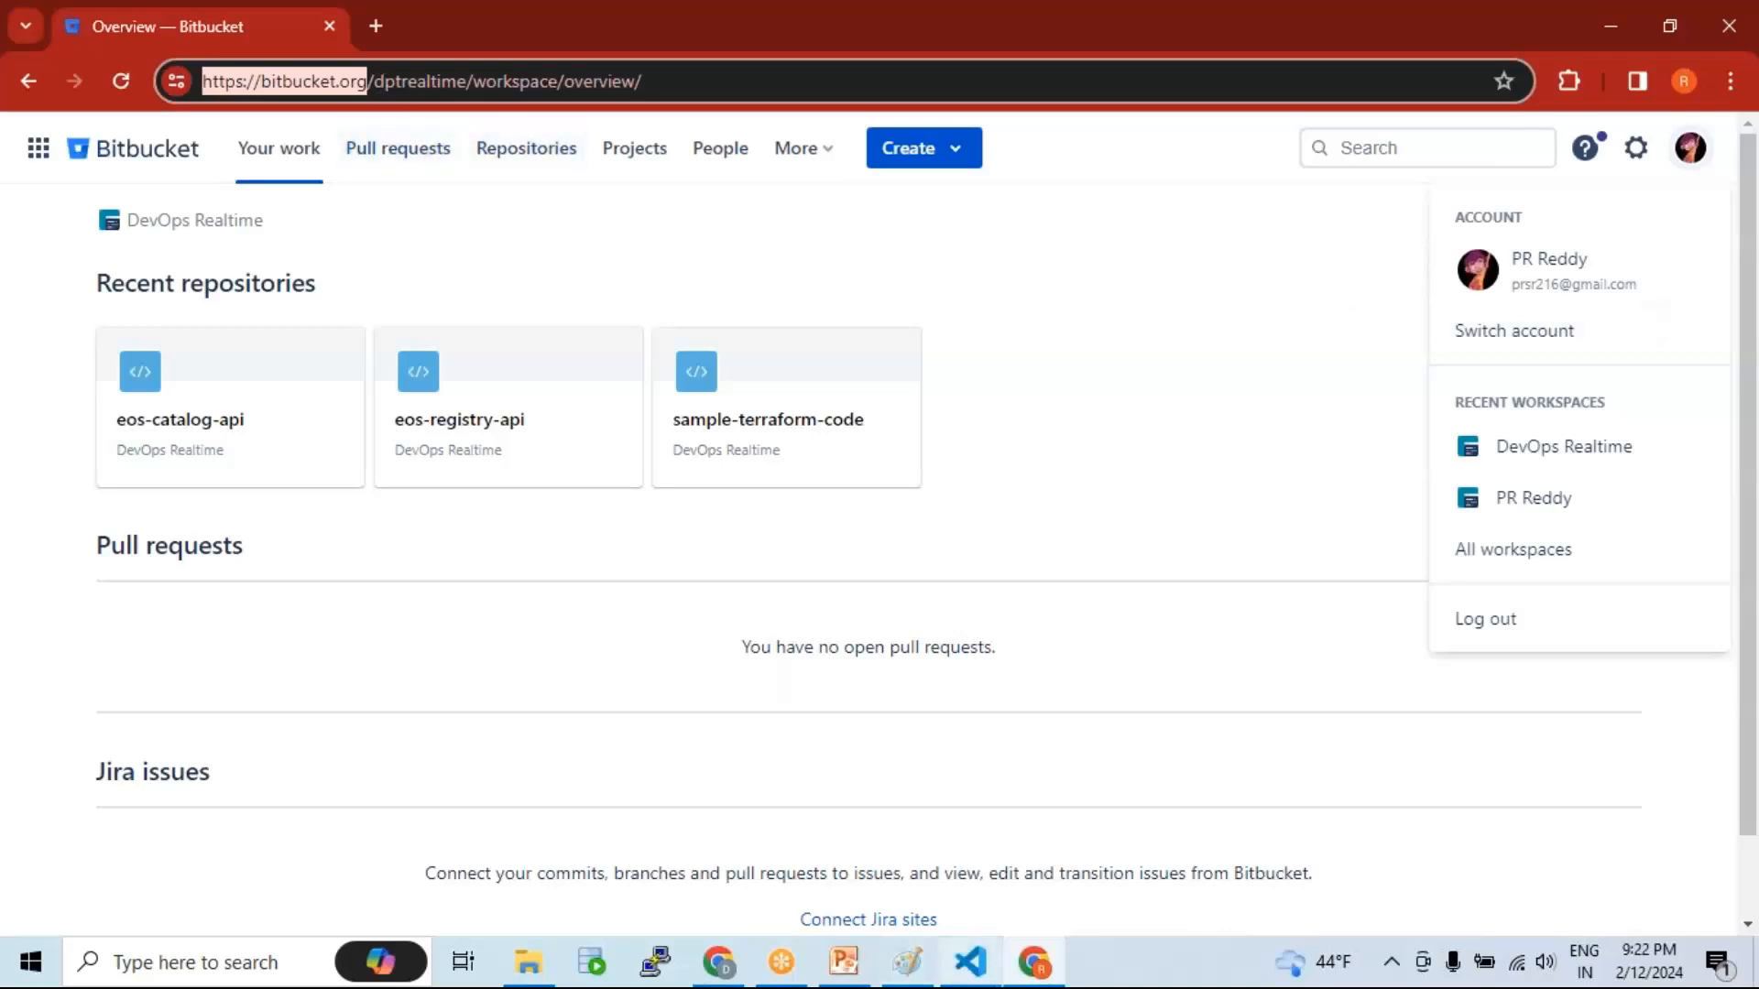
click(857, 967)
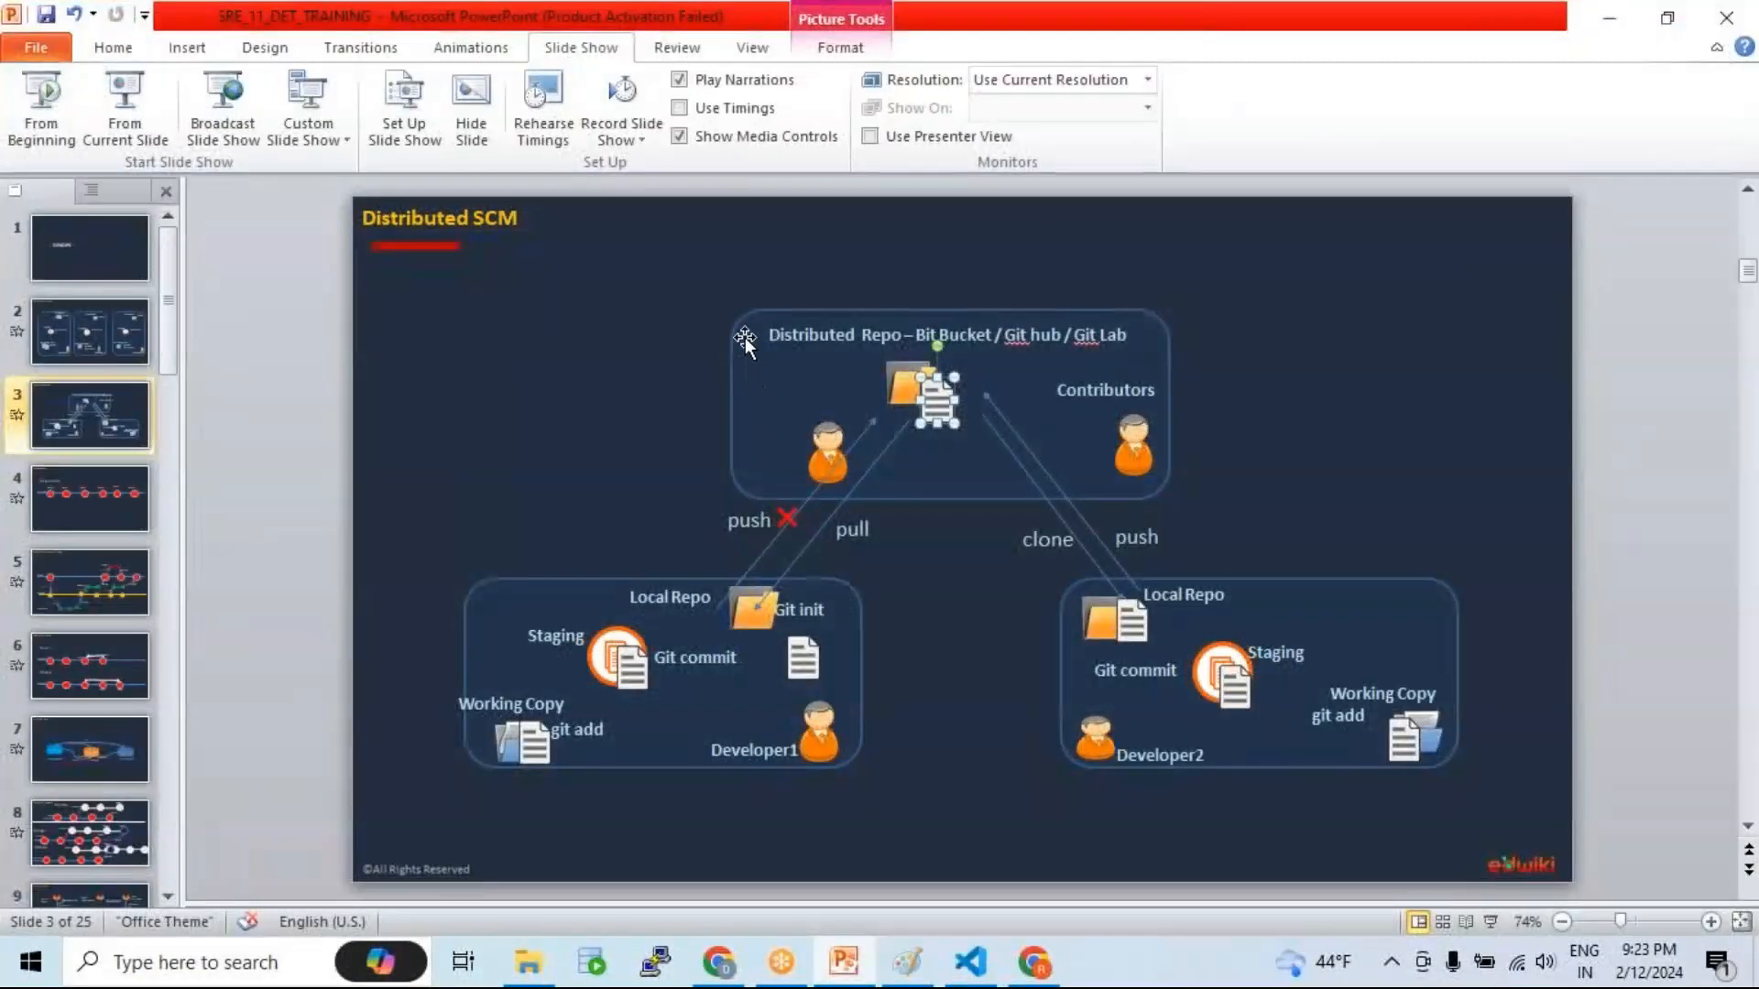
drag(745, 337, 757, 332)
click(935, 336)
click(824, 441)
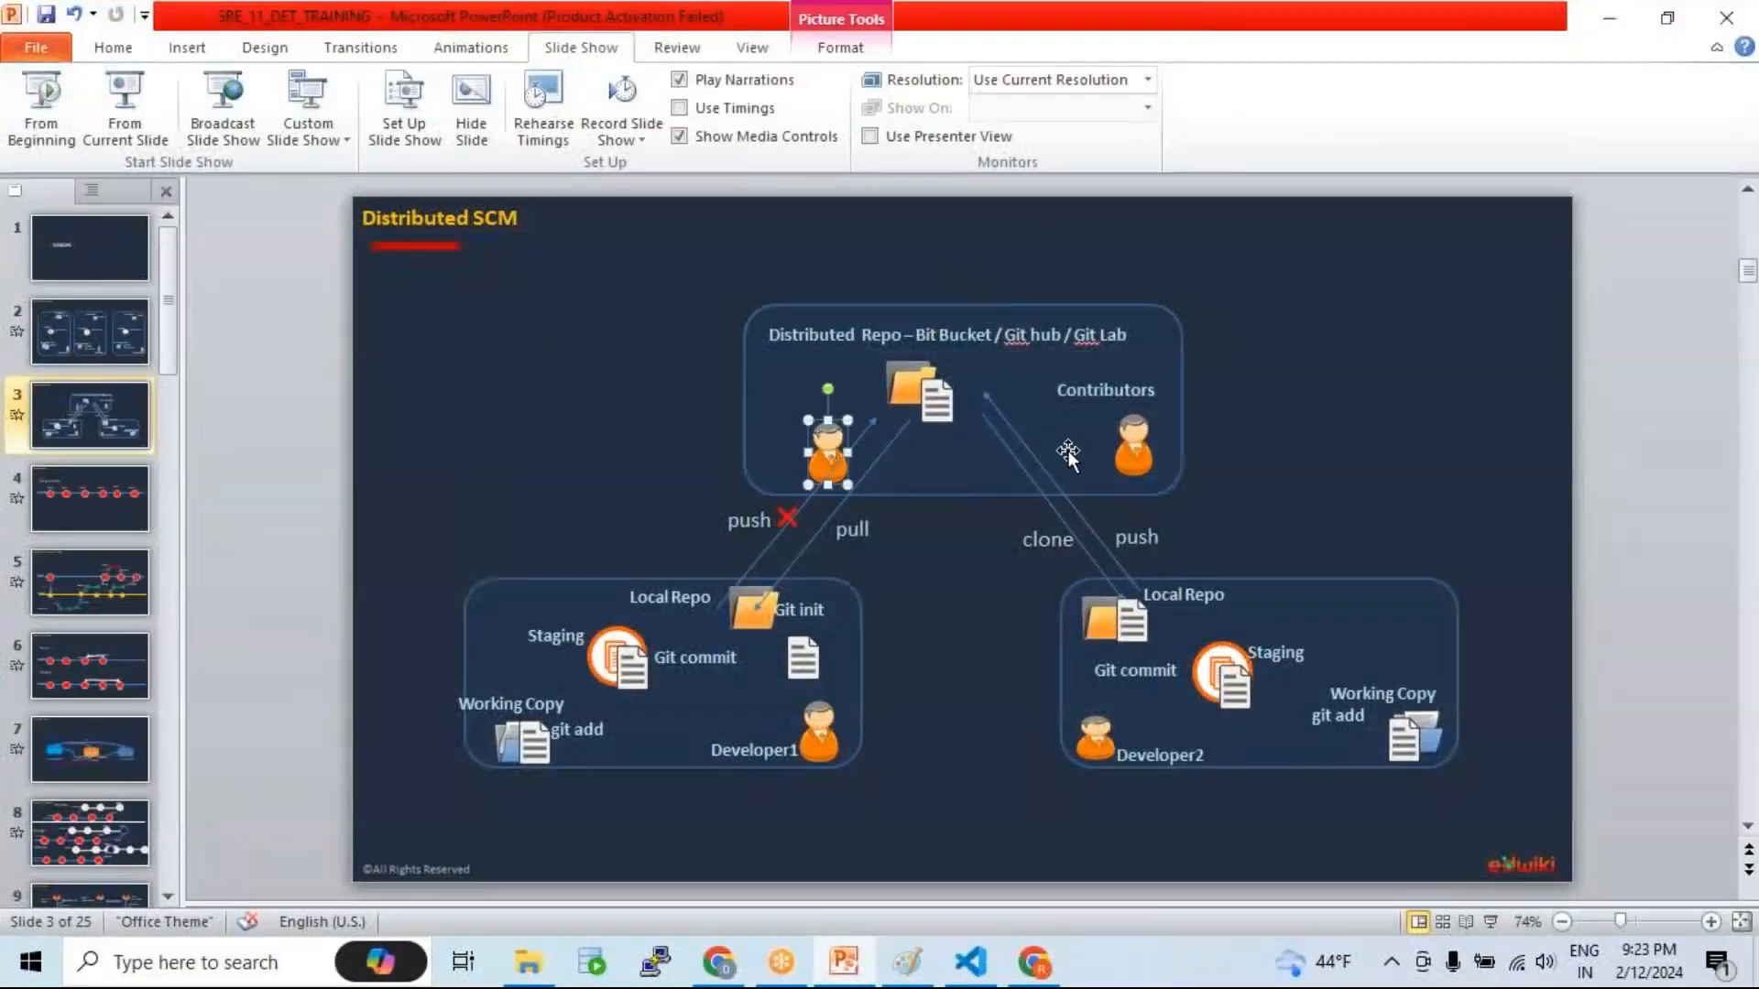
click(1132, 444)
click(1093, 391)
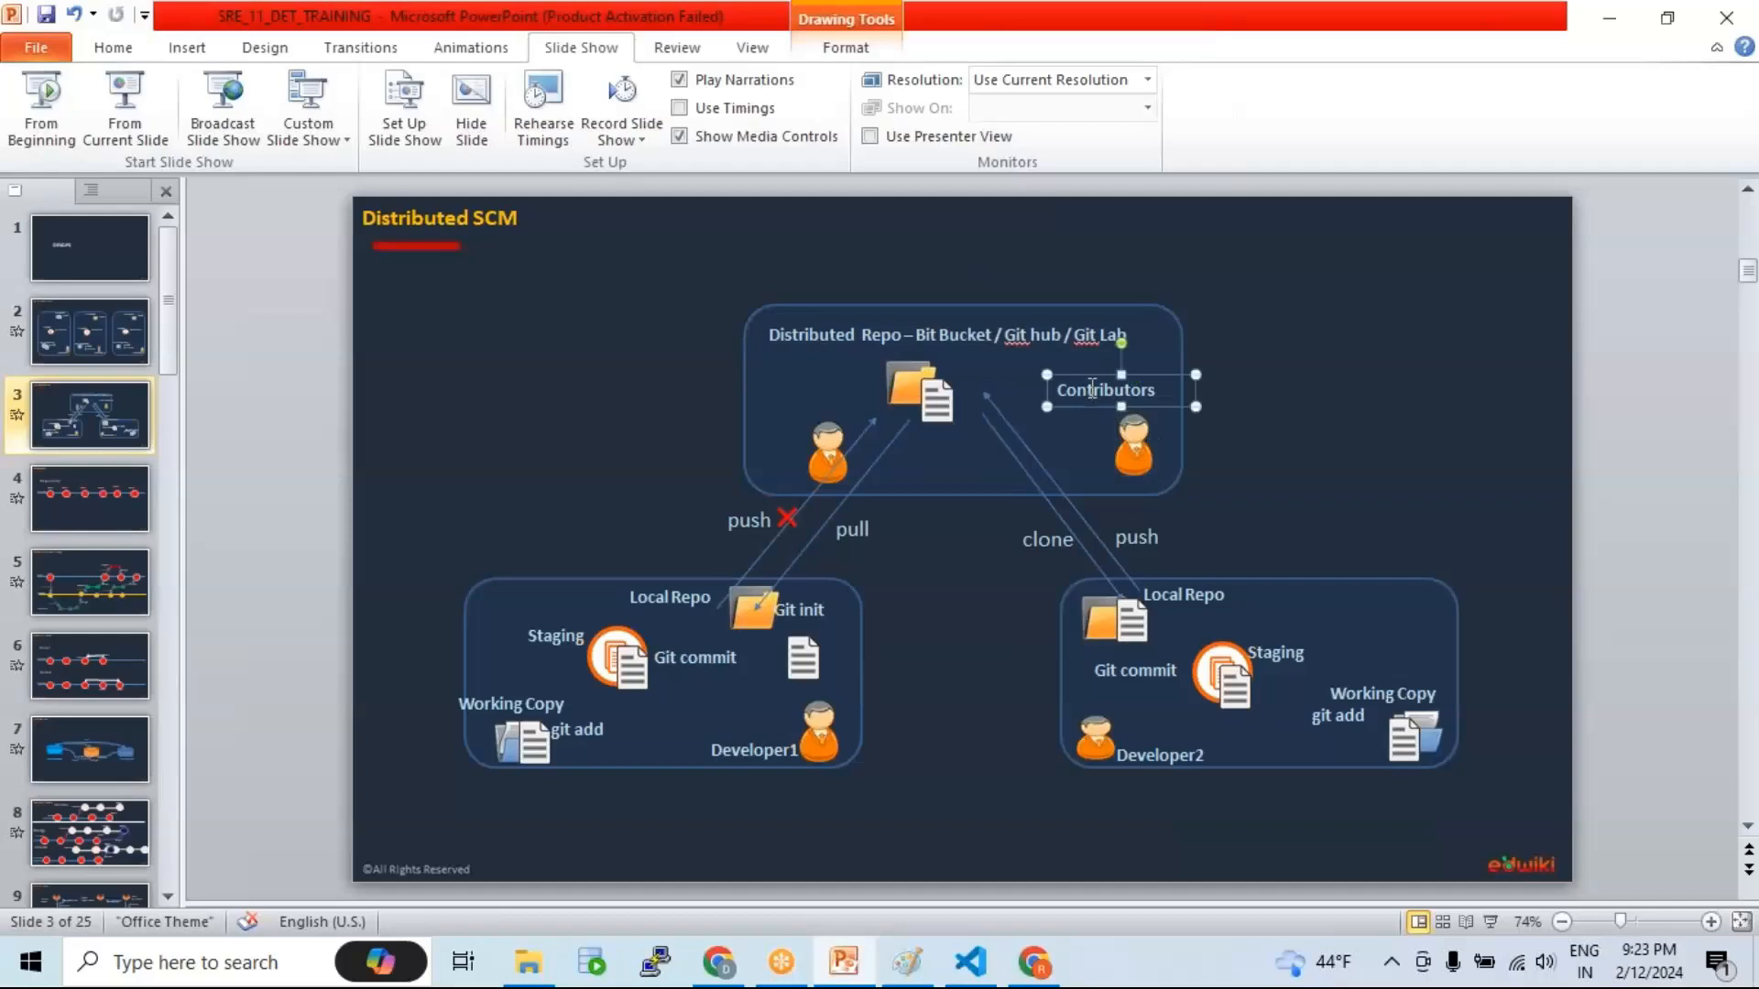
click(826, 444)
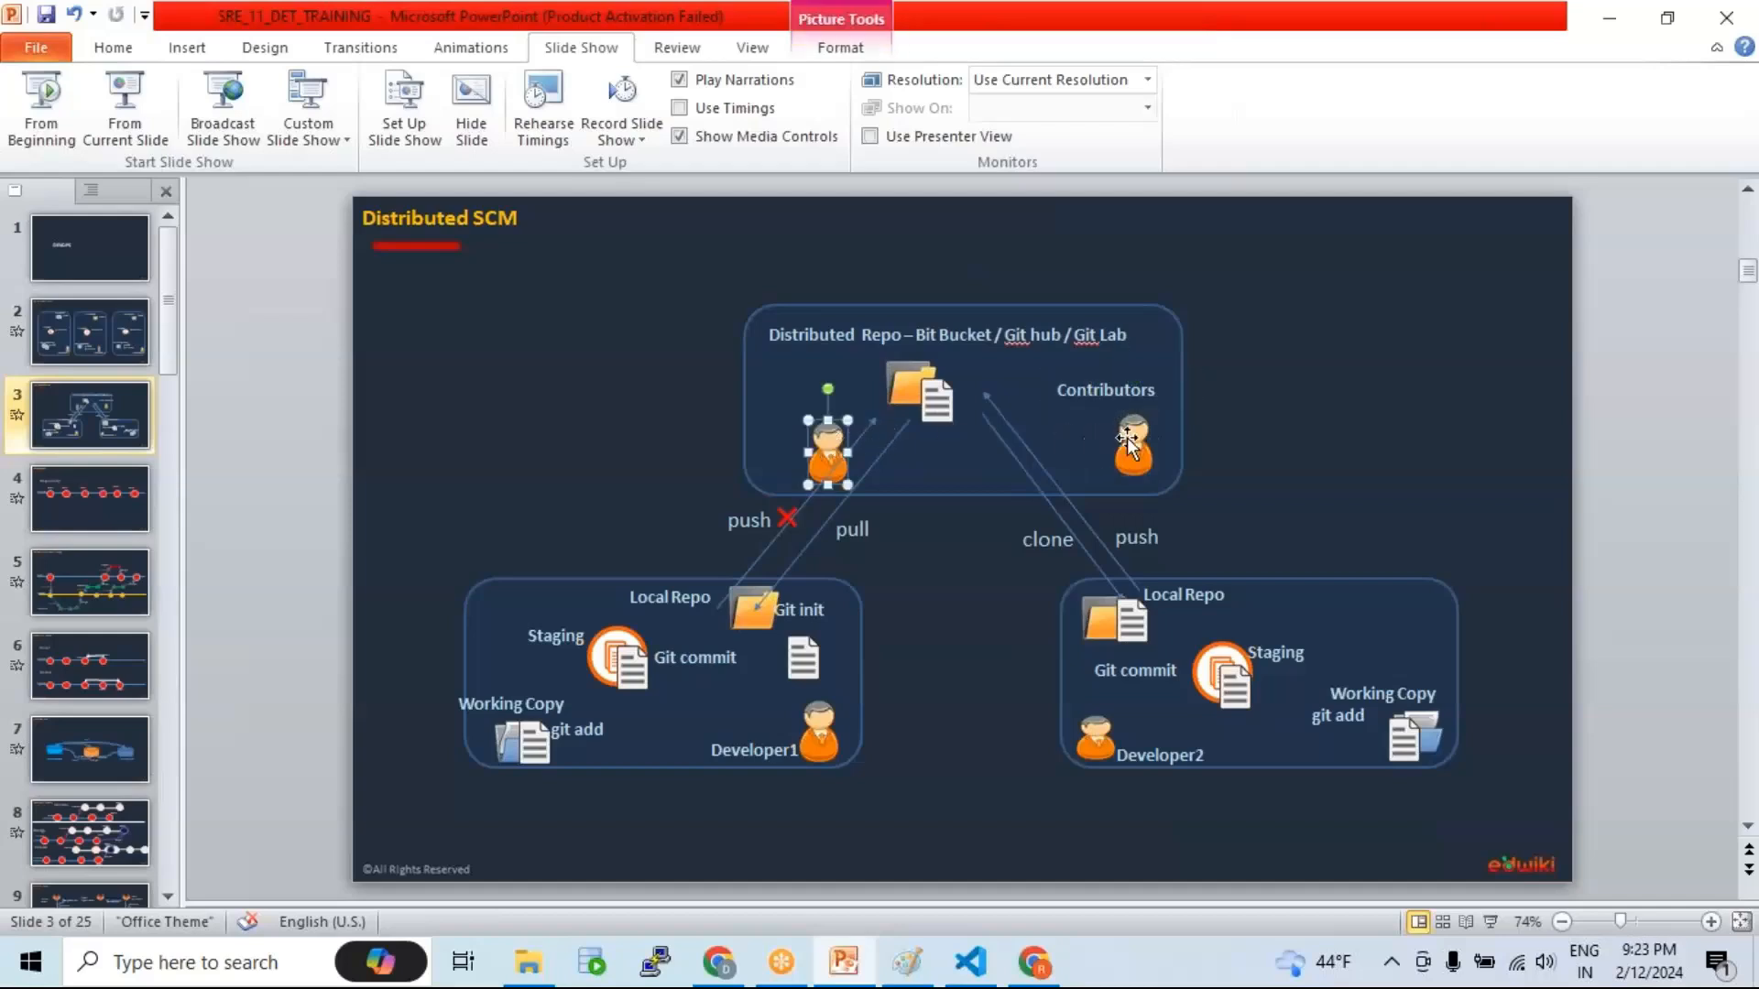
click(1133, 446)
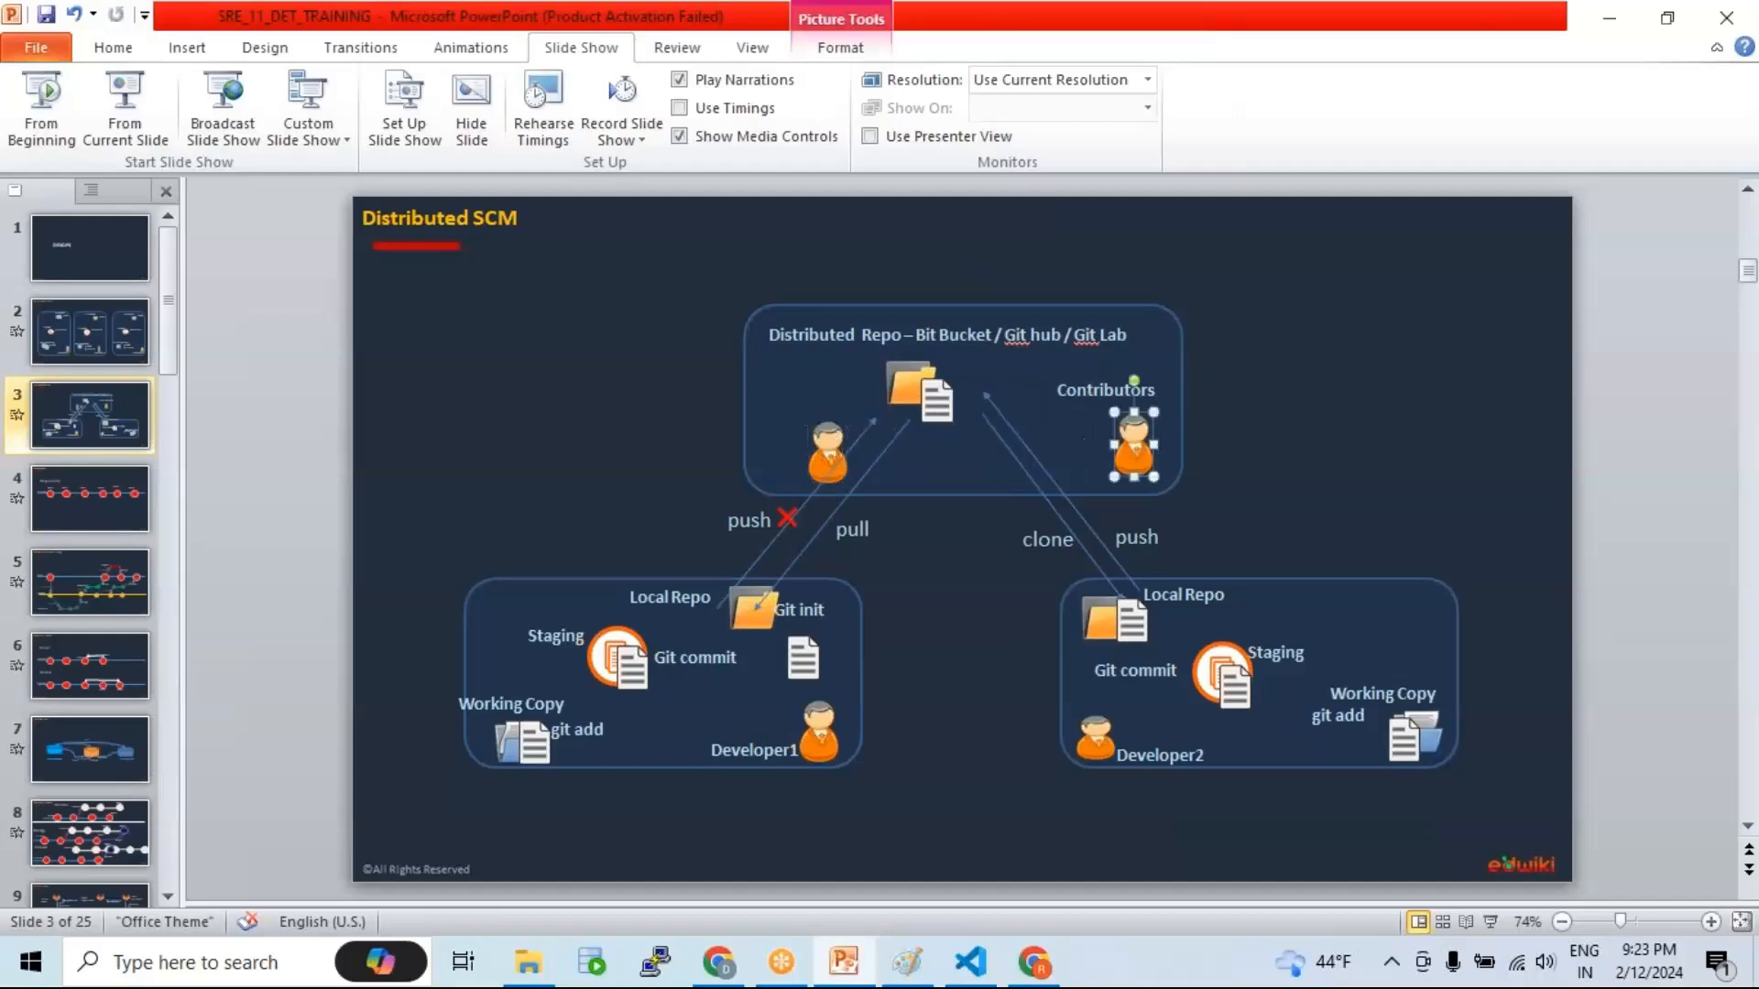
click(826, 443)
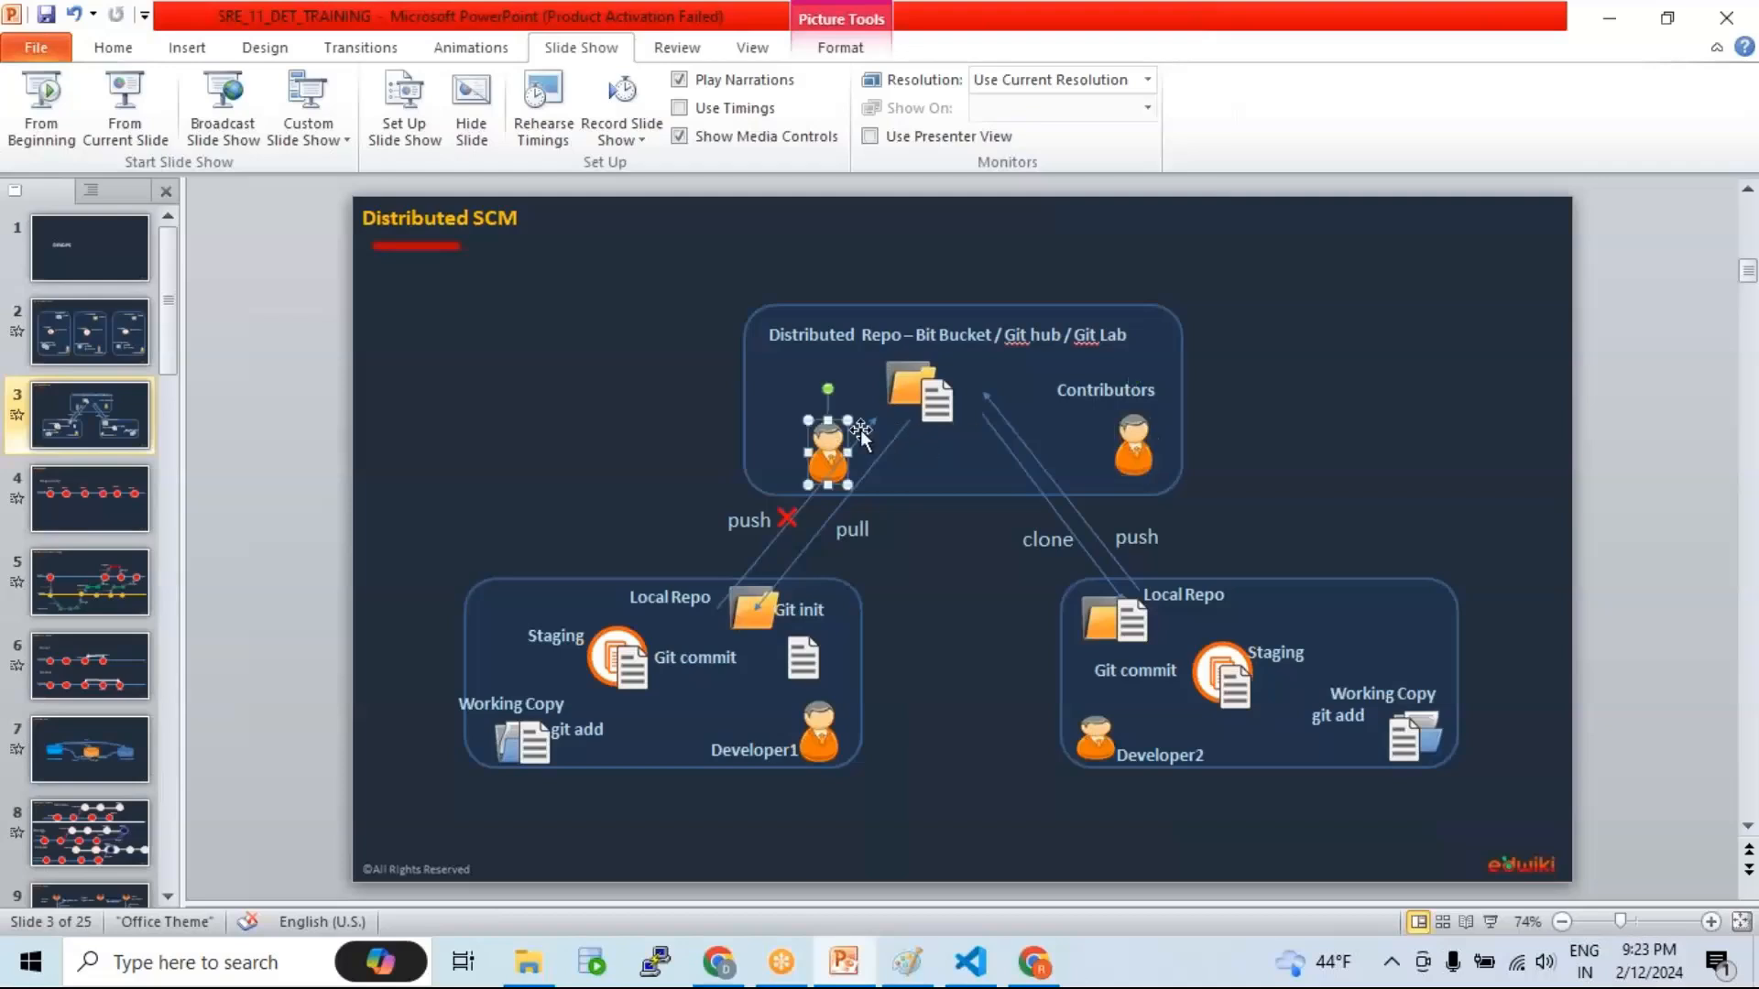
click(1133, 446)
click(914, 370)
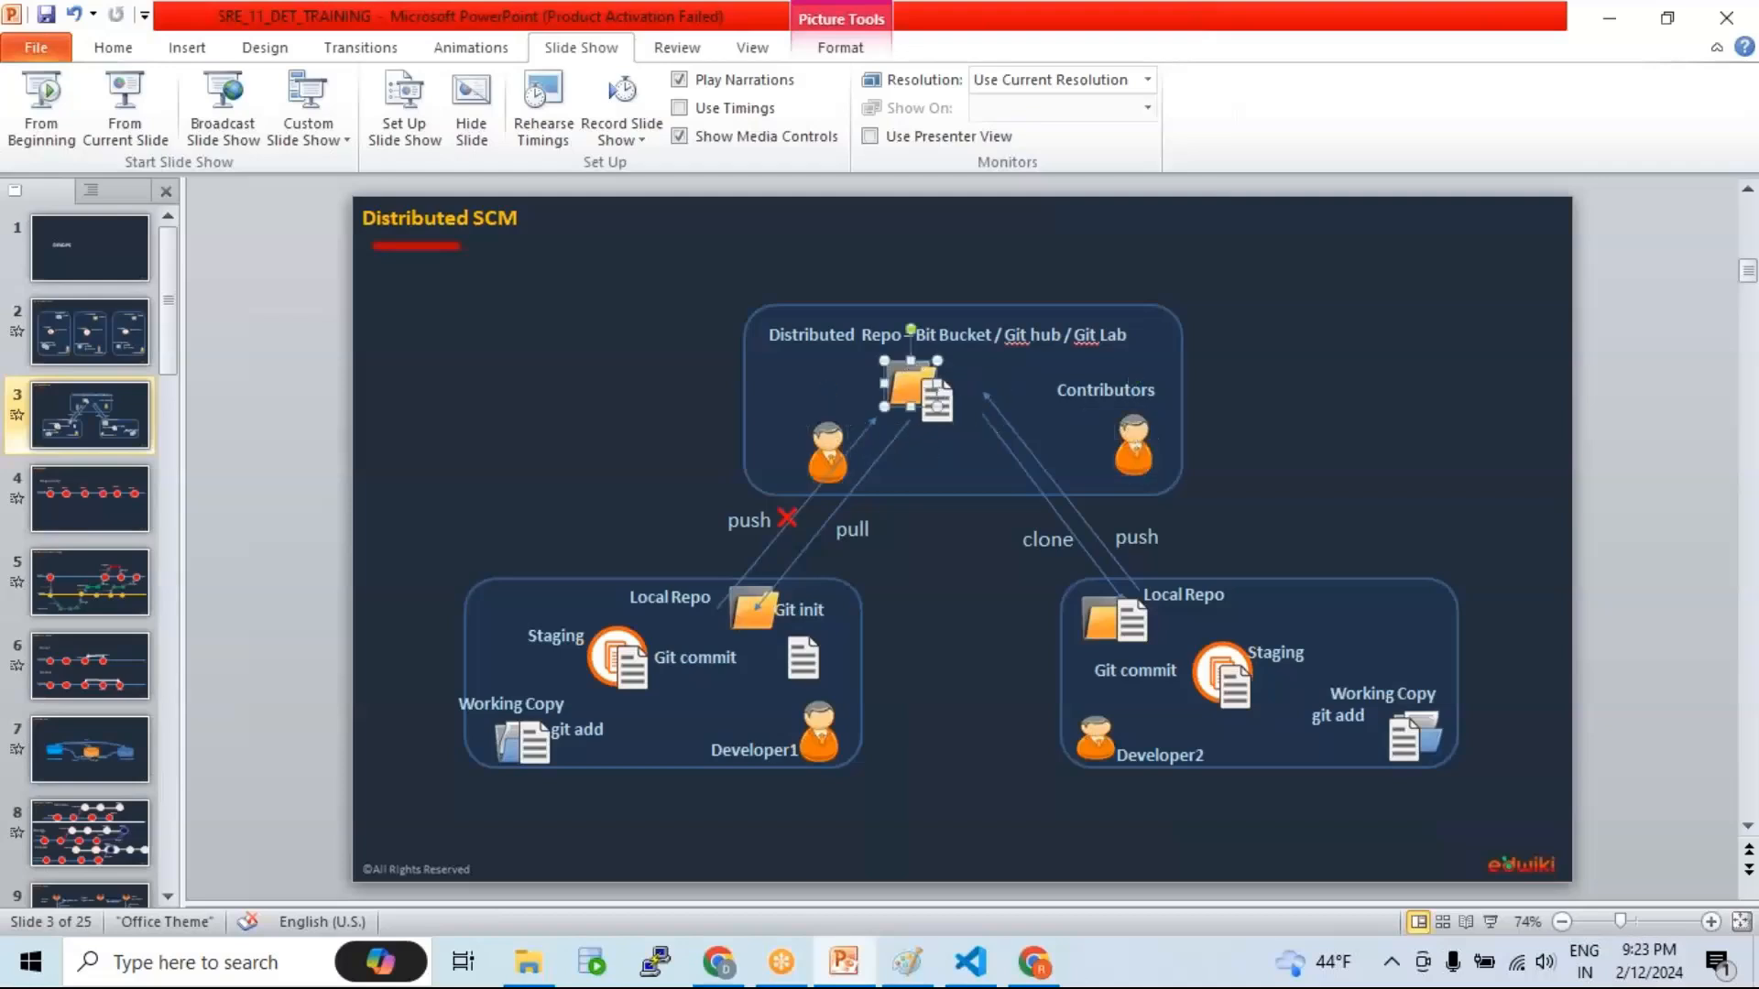
click(826, 443)
click(904, 383)
click(827, 437)
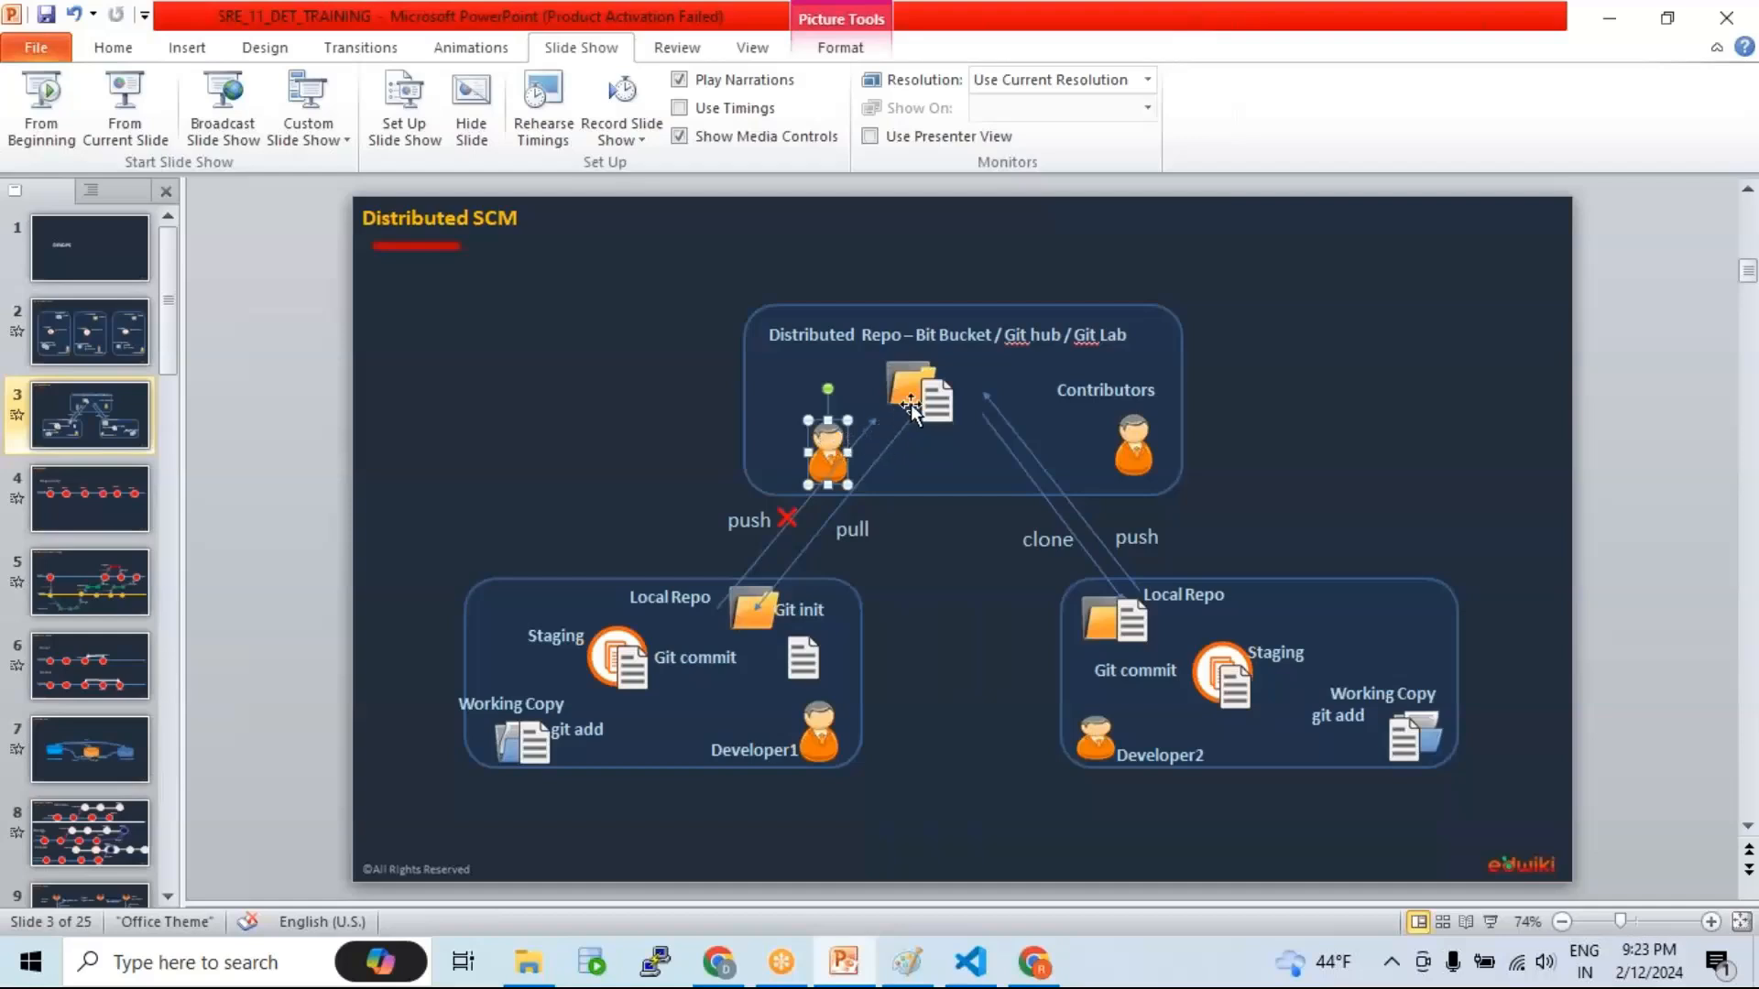
click(1134, 440)
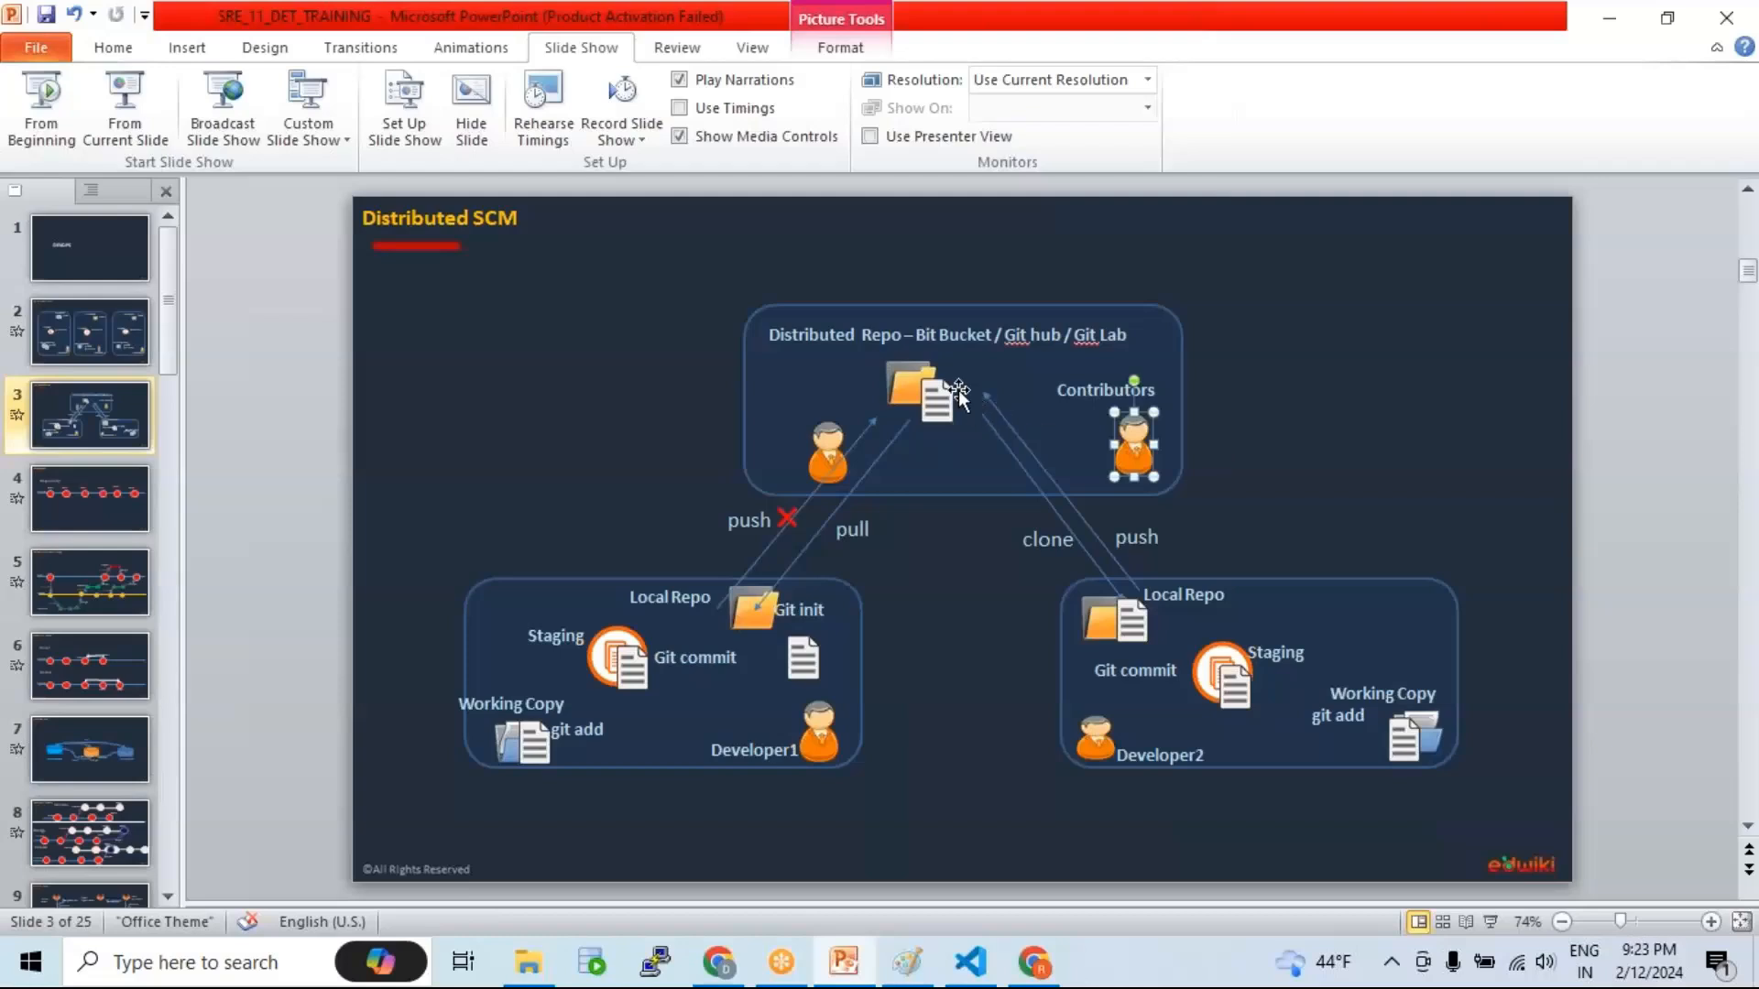
click(1050, 964)
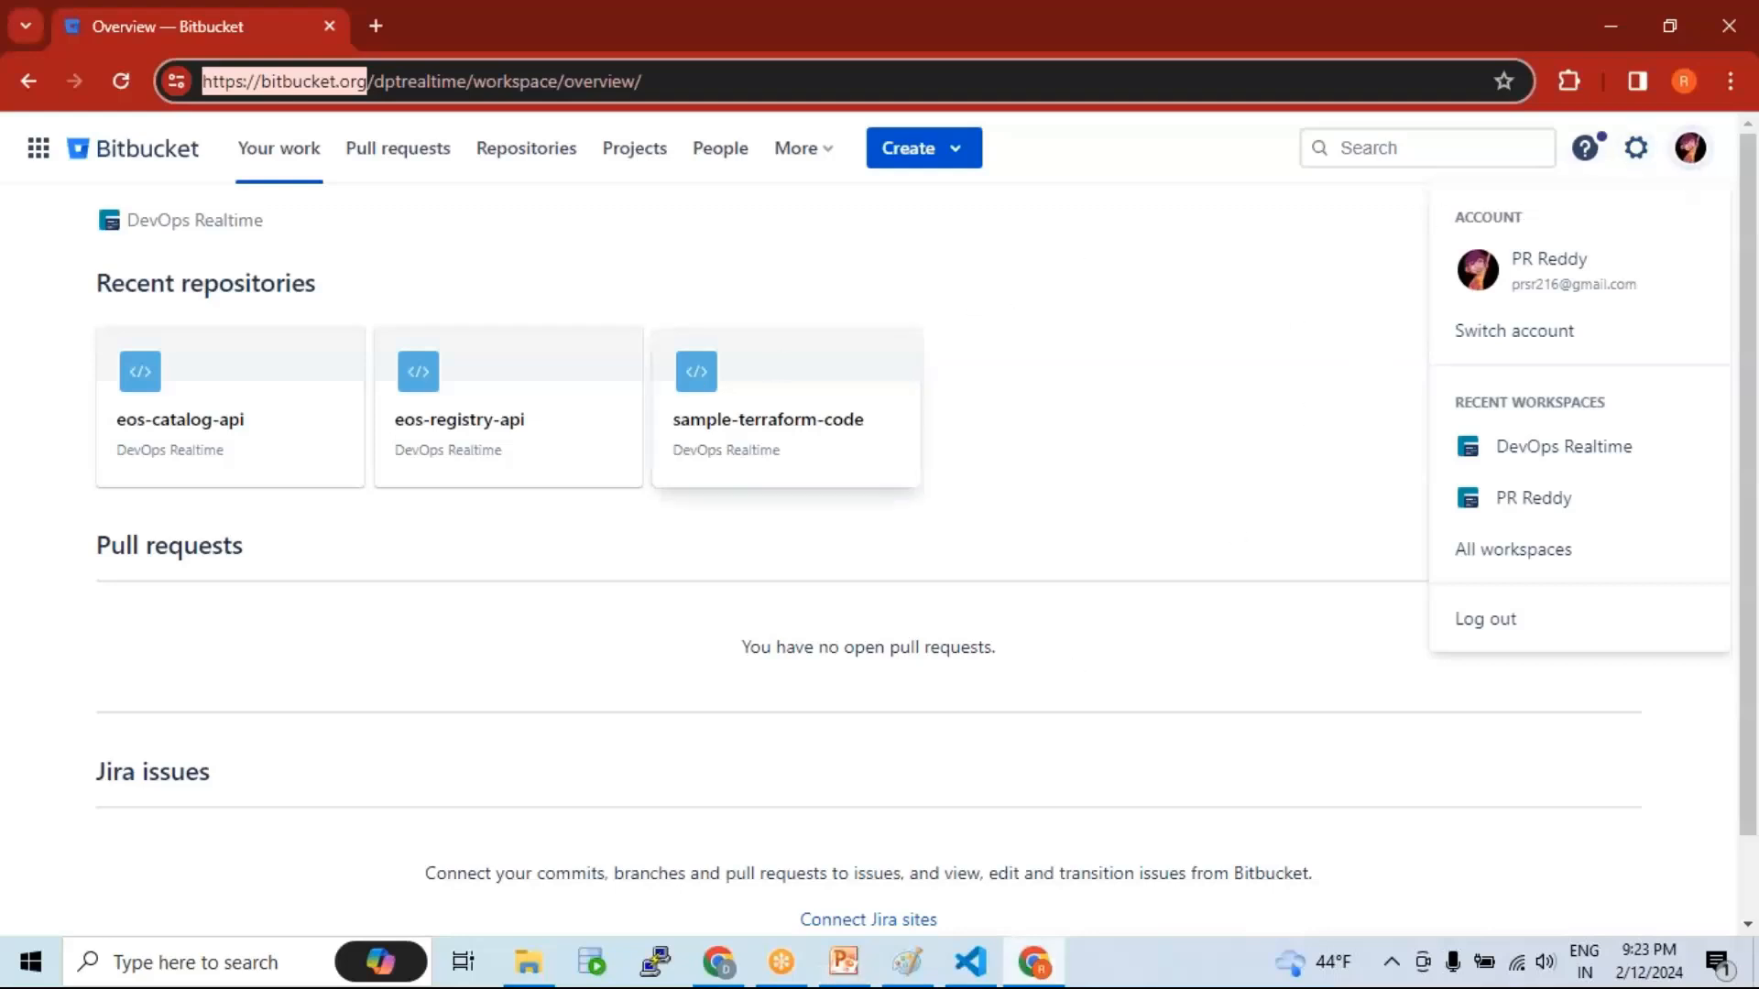
Step: Open the DevOps Realtime Repositories list, scroll through it, and check the signed-in account
click(538, 157)
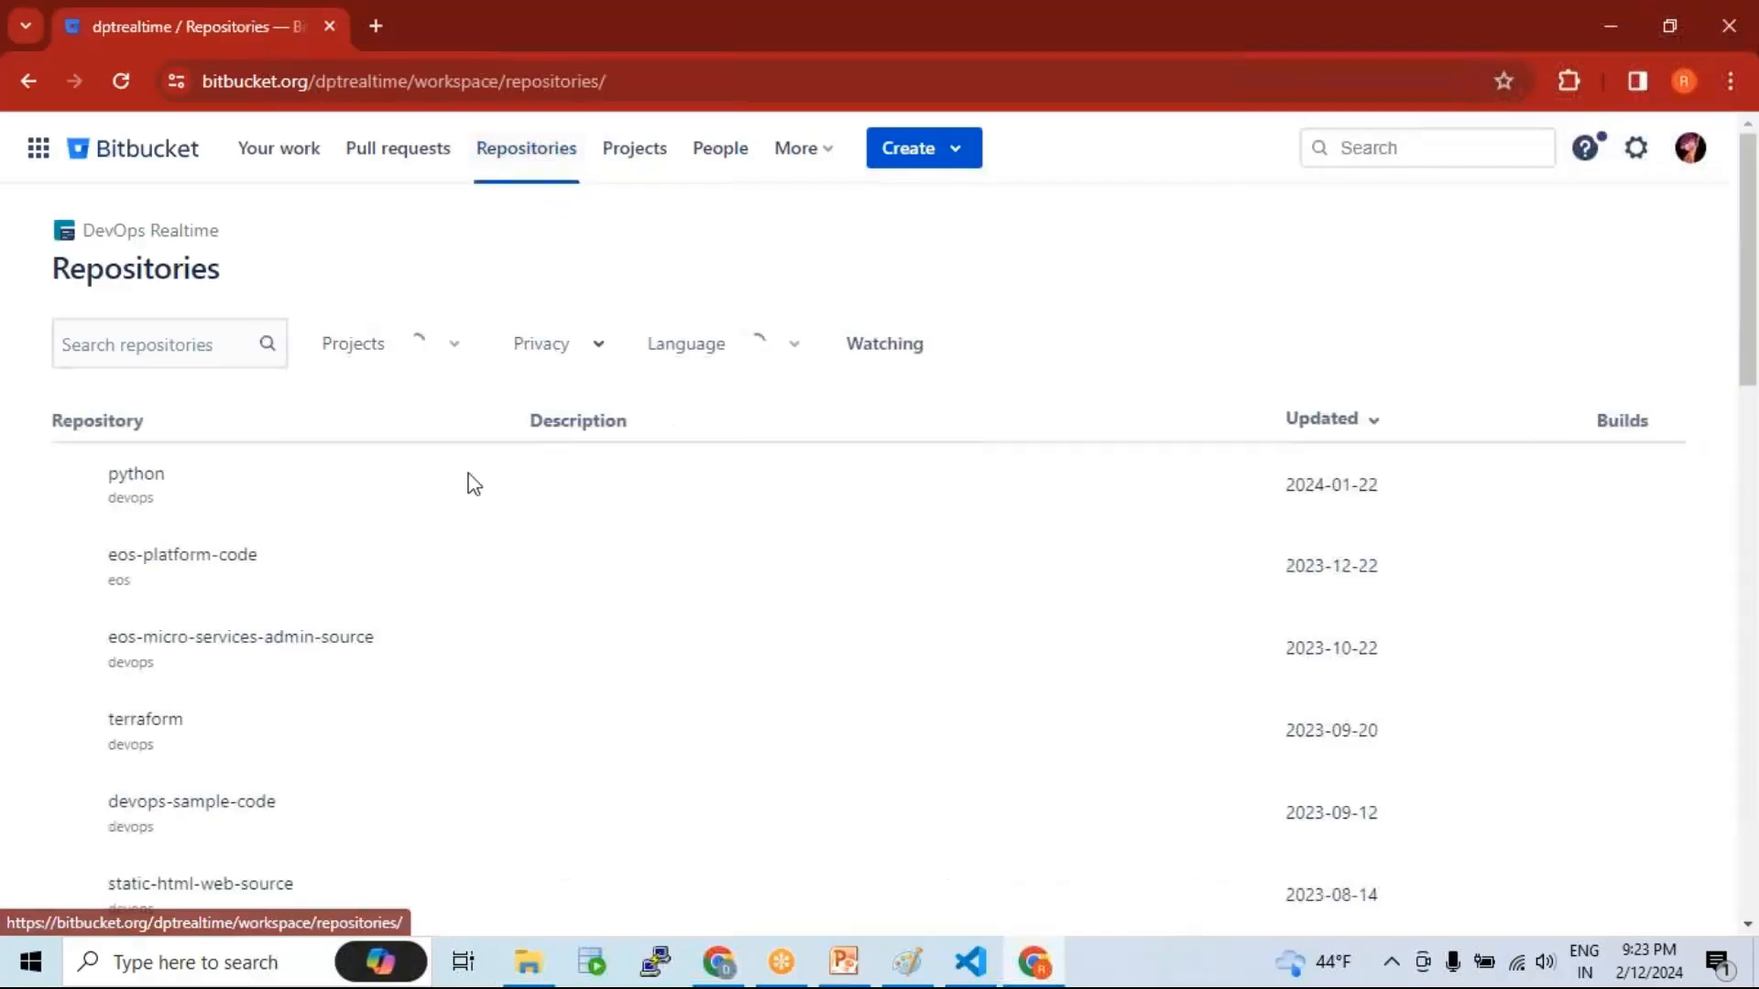
scroll(302, 554, down, 5)
scroll(306, 553, up, 5)
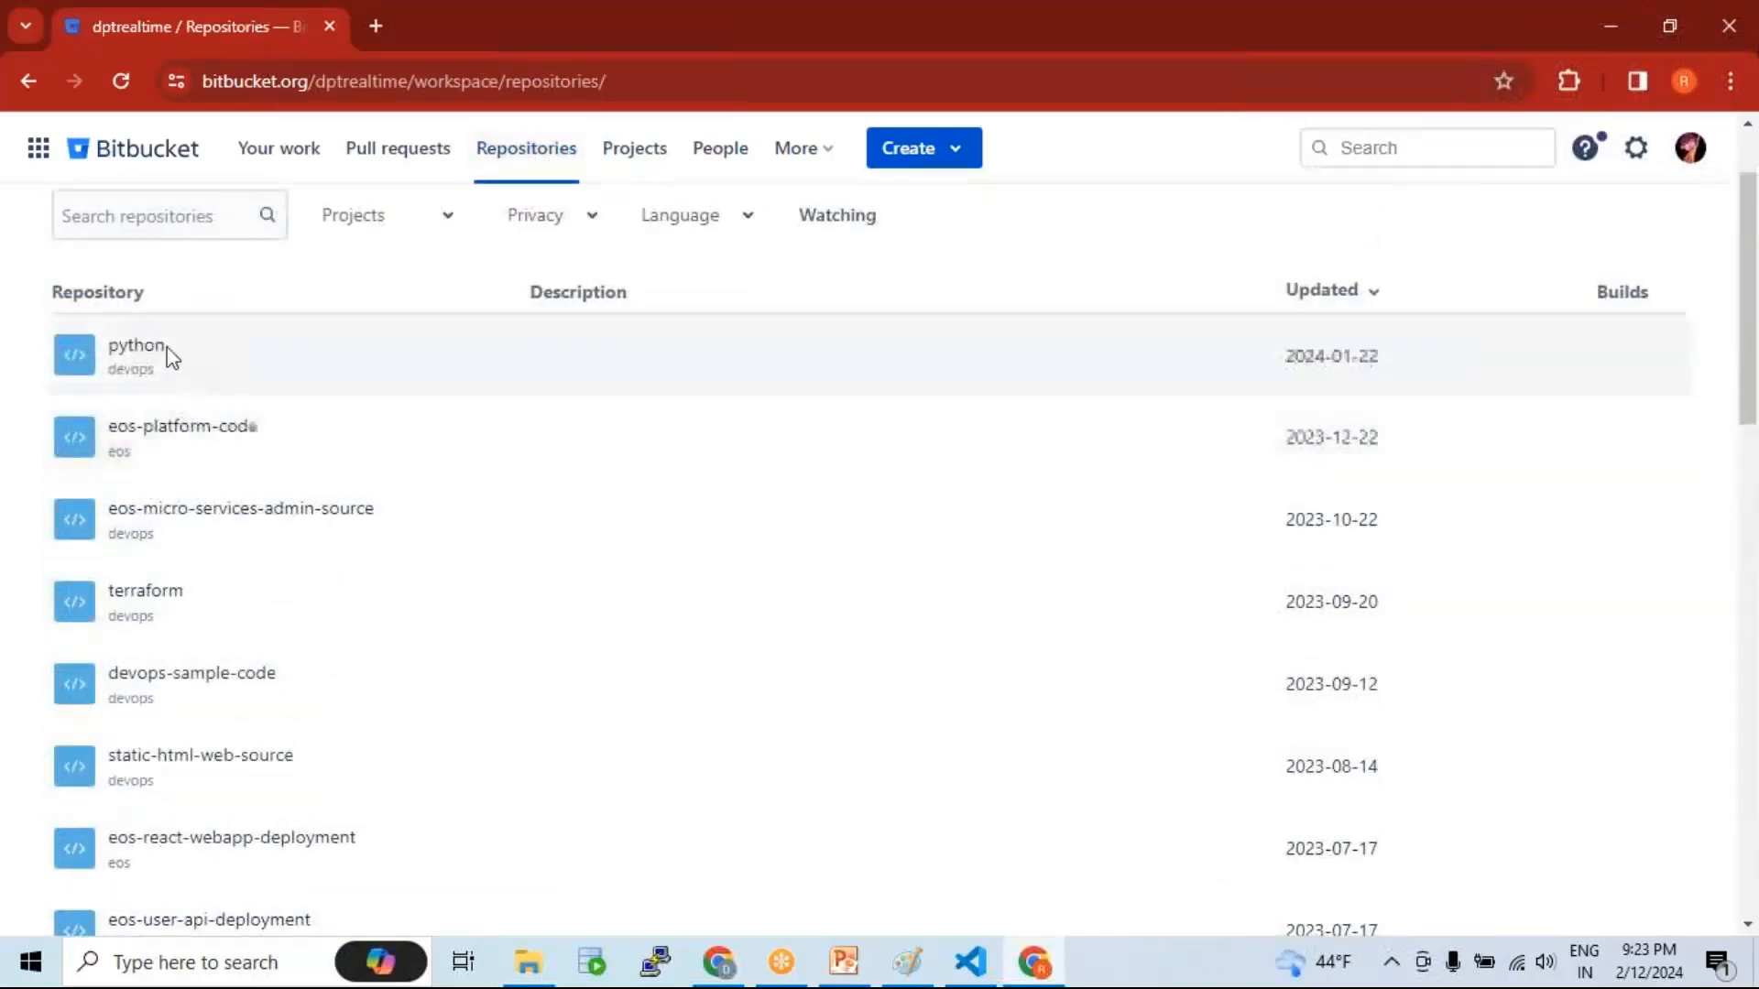
scroll(239, 568, down, 10)
scroll(239, 562, down, 5)
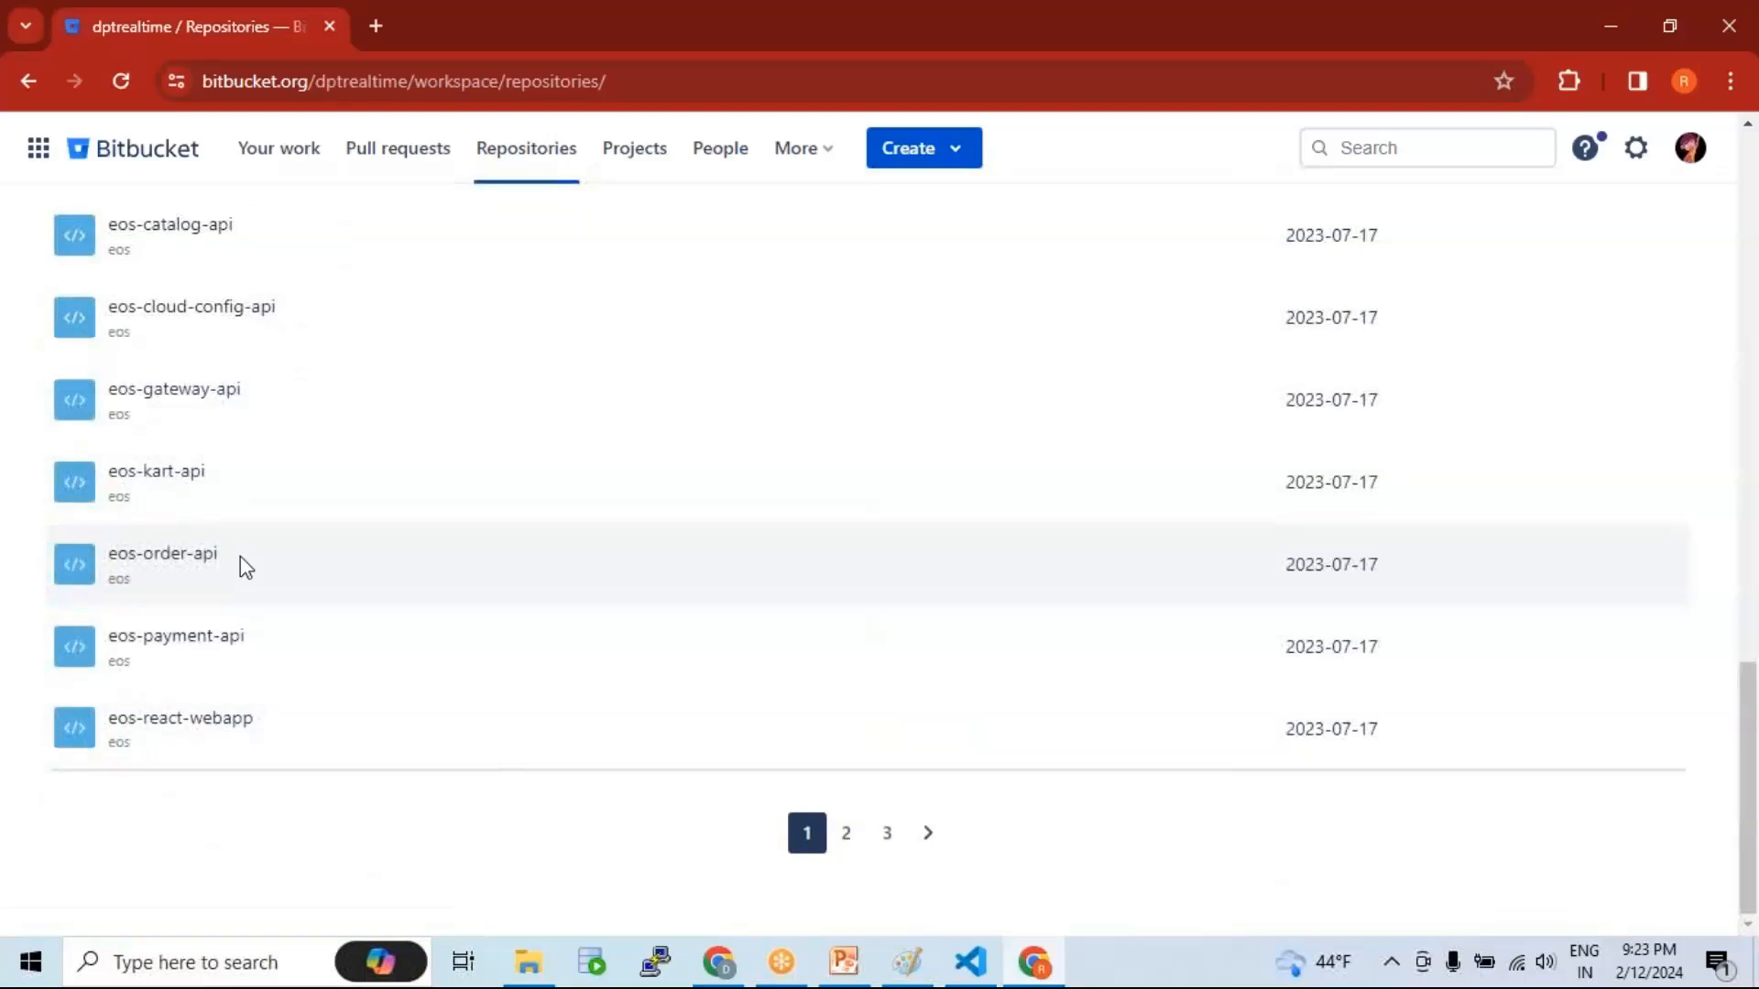
scroll(240, 561, up, 10)
scroll(252, 511, up, 5)
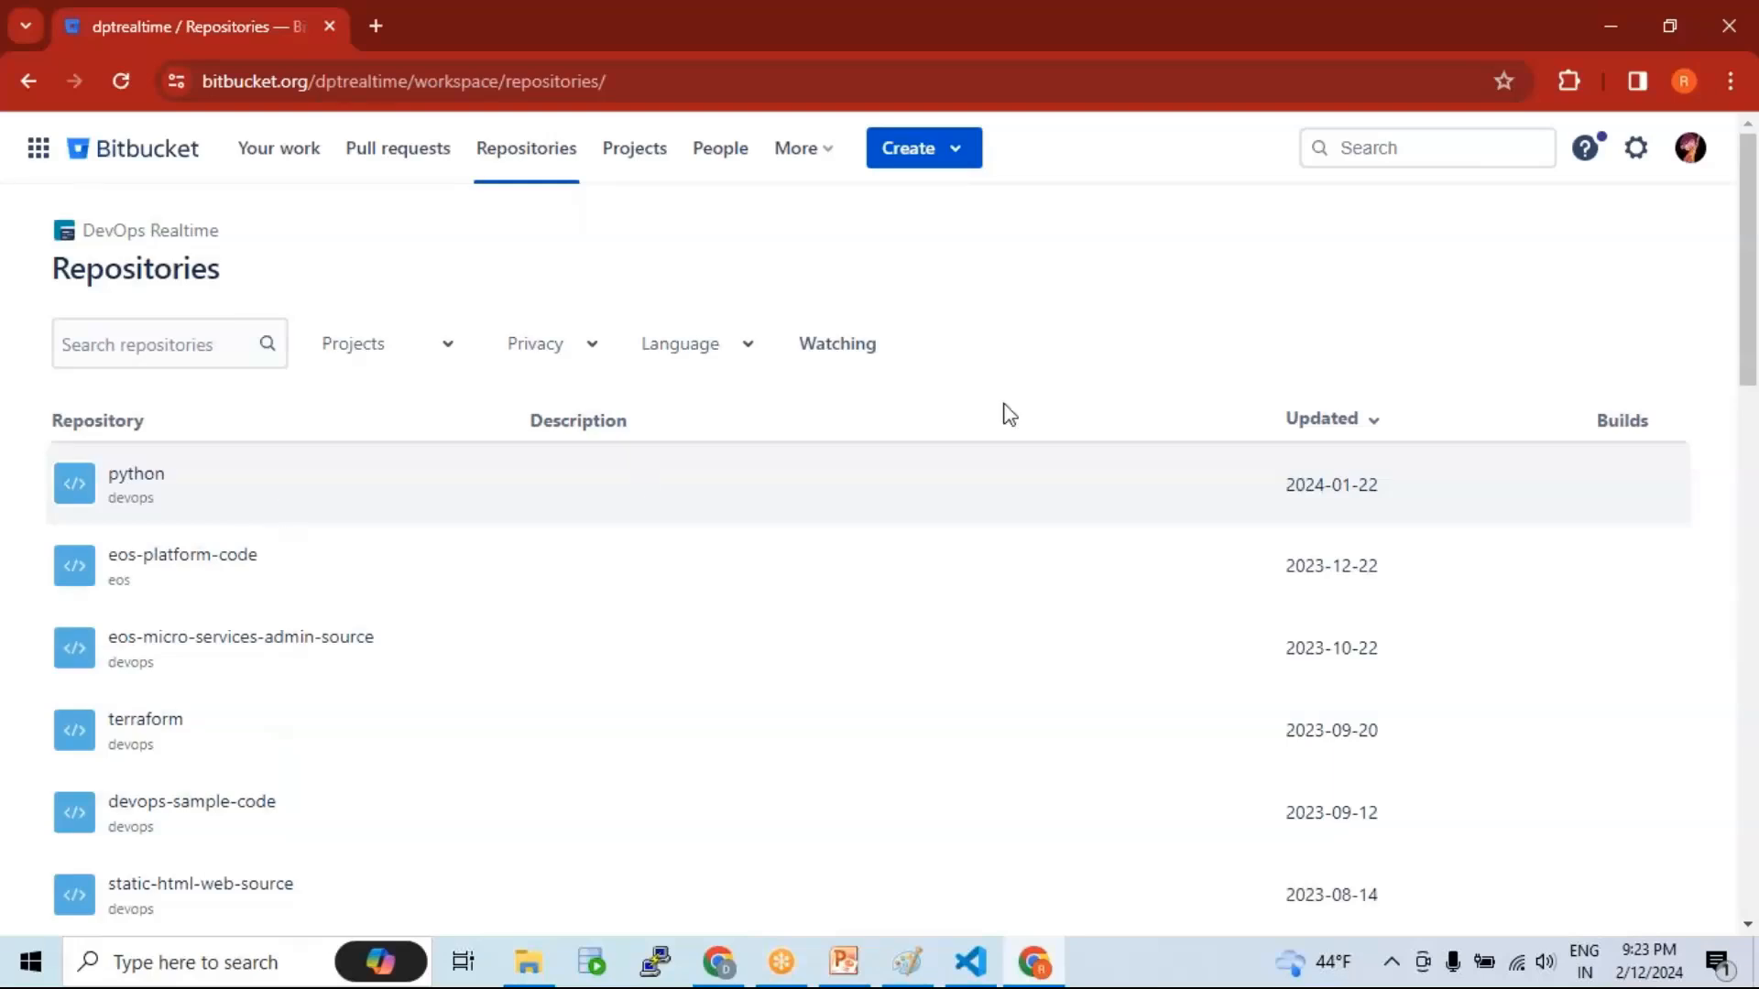
click(1690, 154)
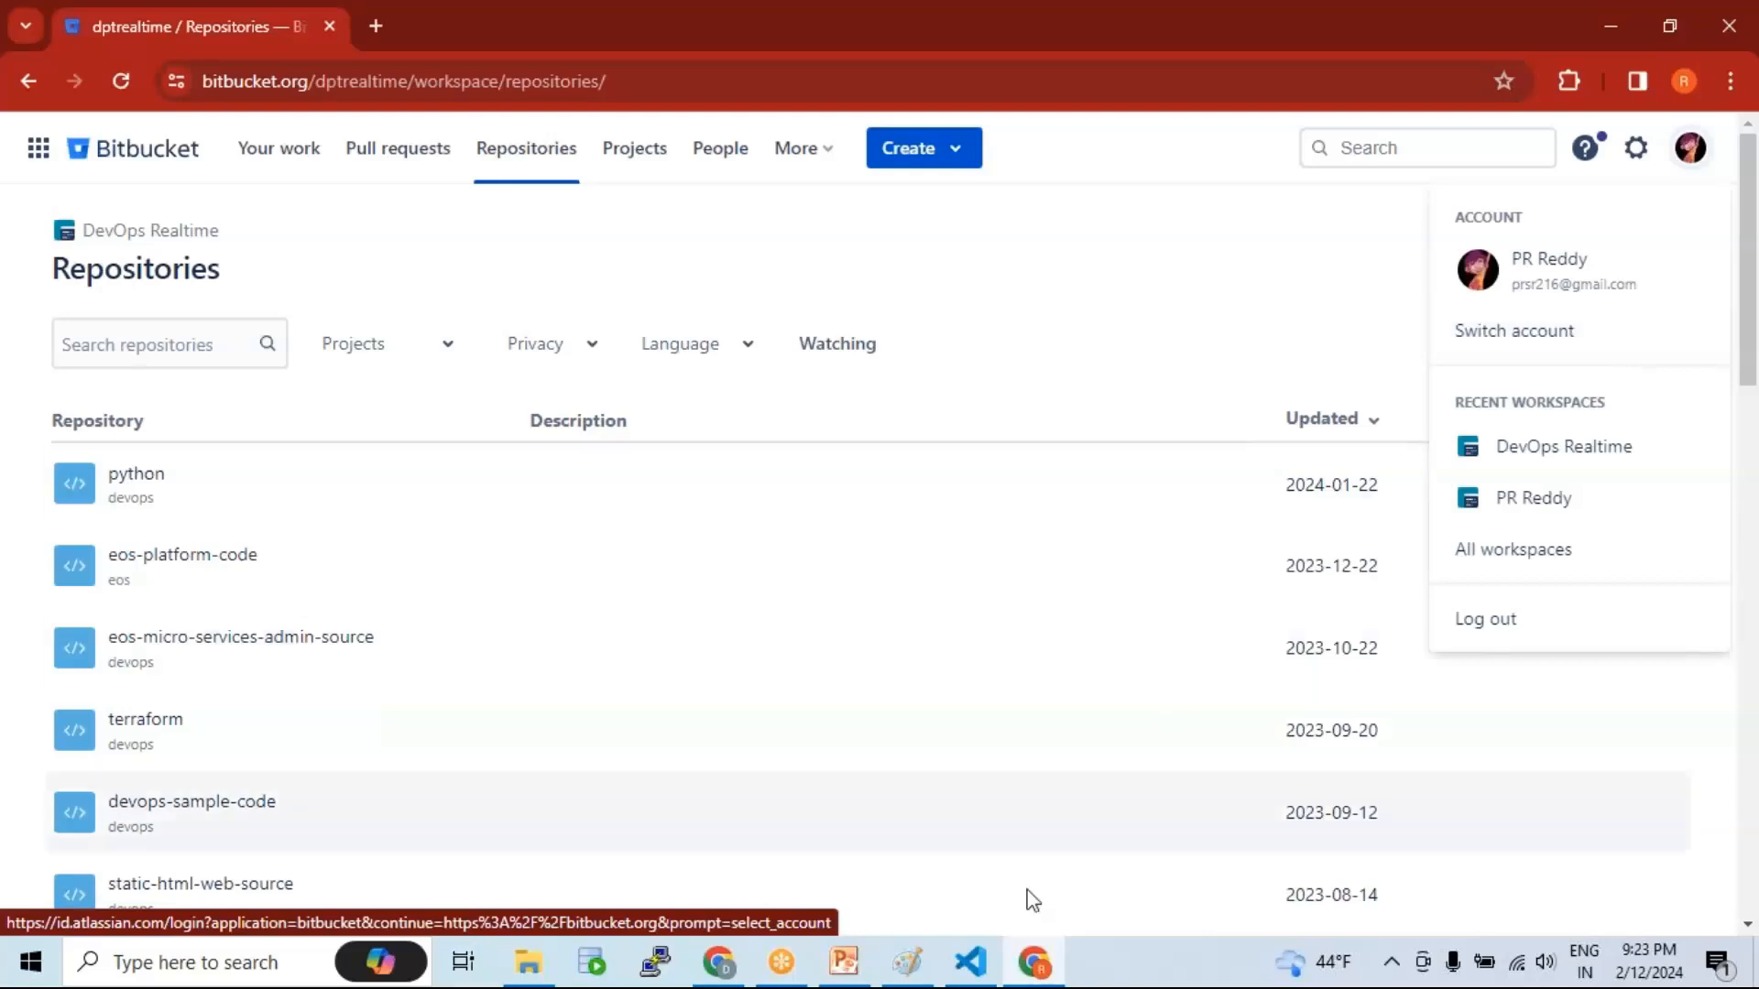
Step: Switch to the repo owner's window and confirm its signed-in account on vpc_repo
click(728, 965)
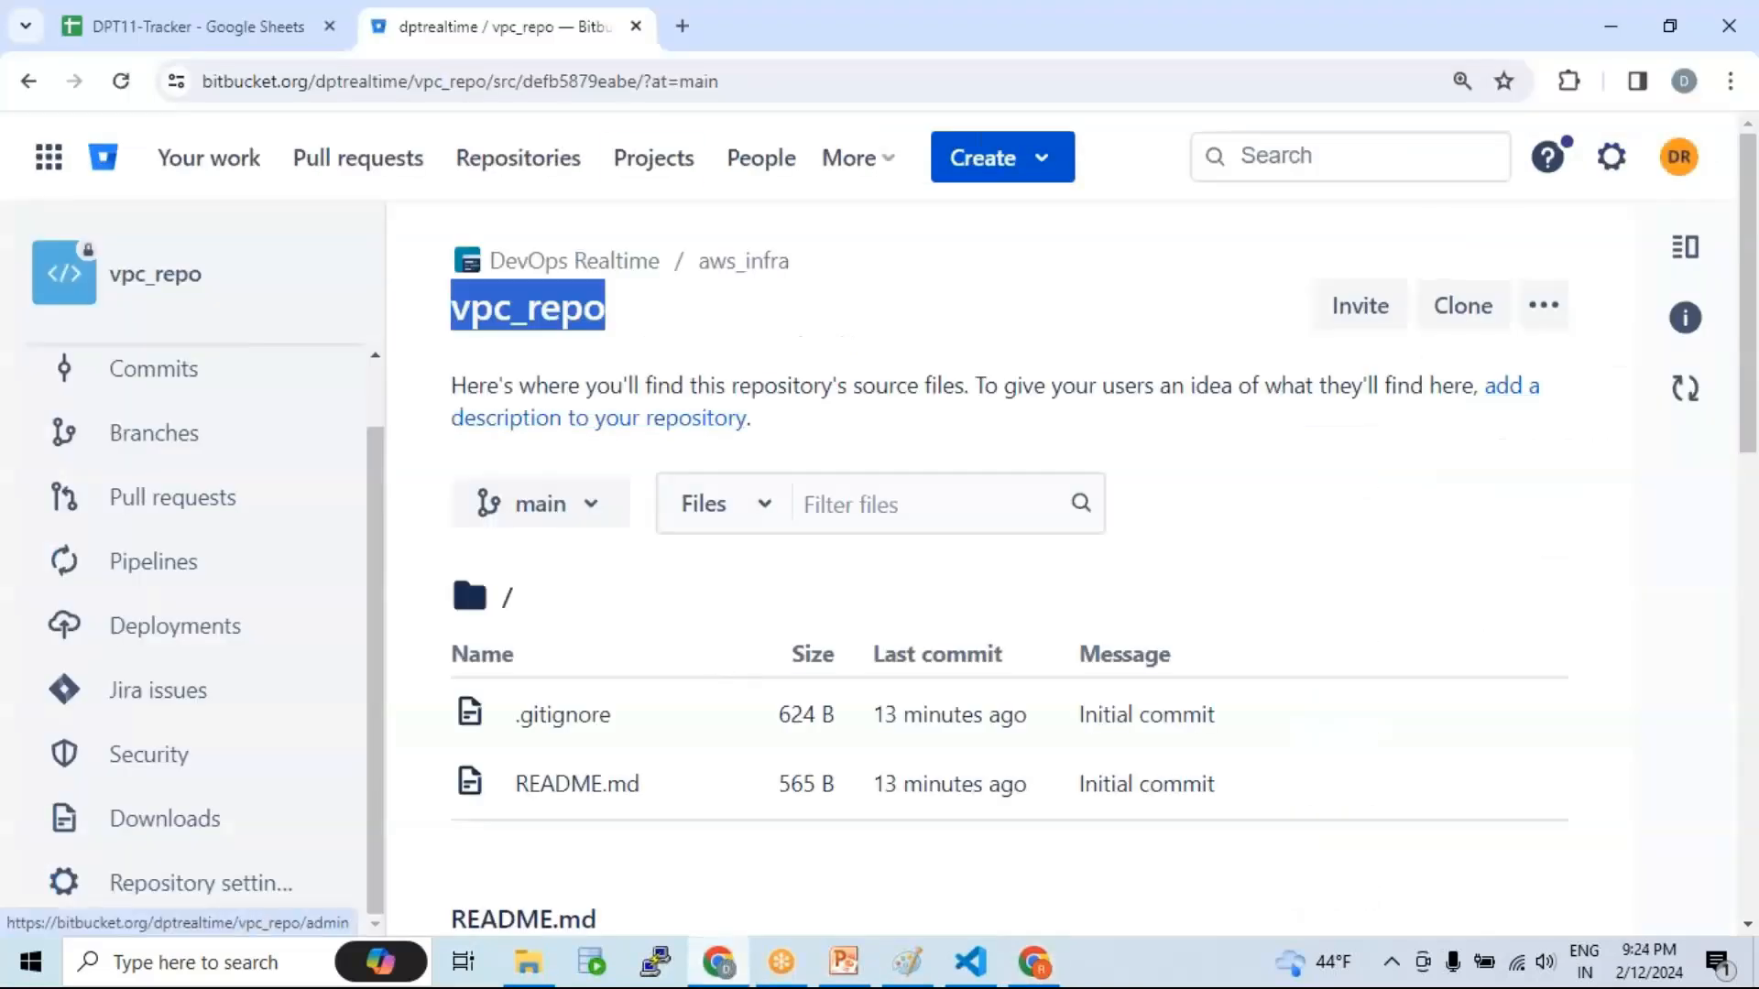
click(1679, 157)
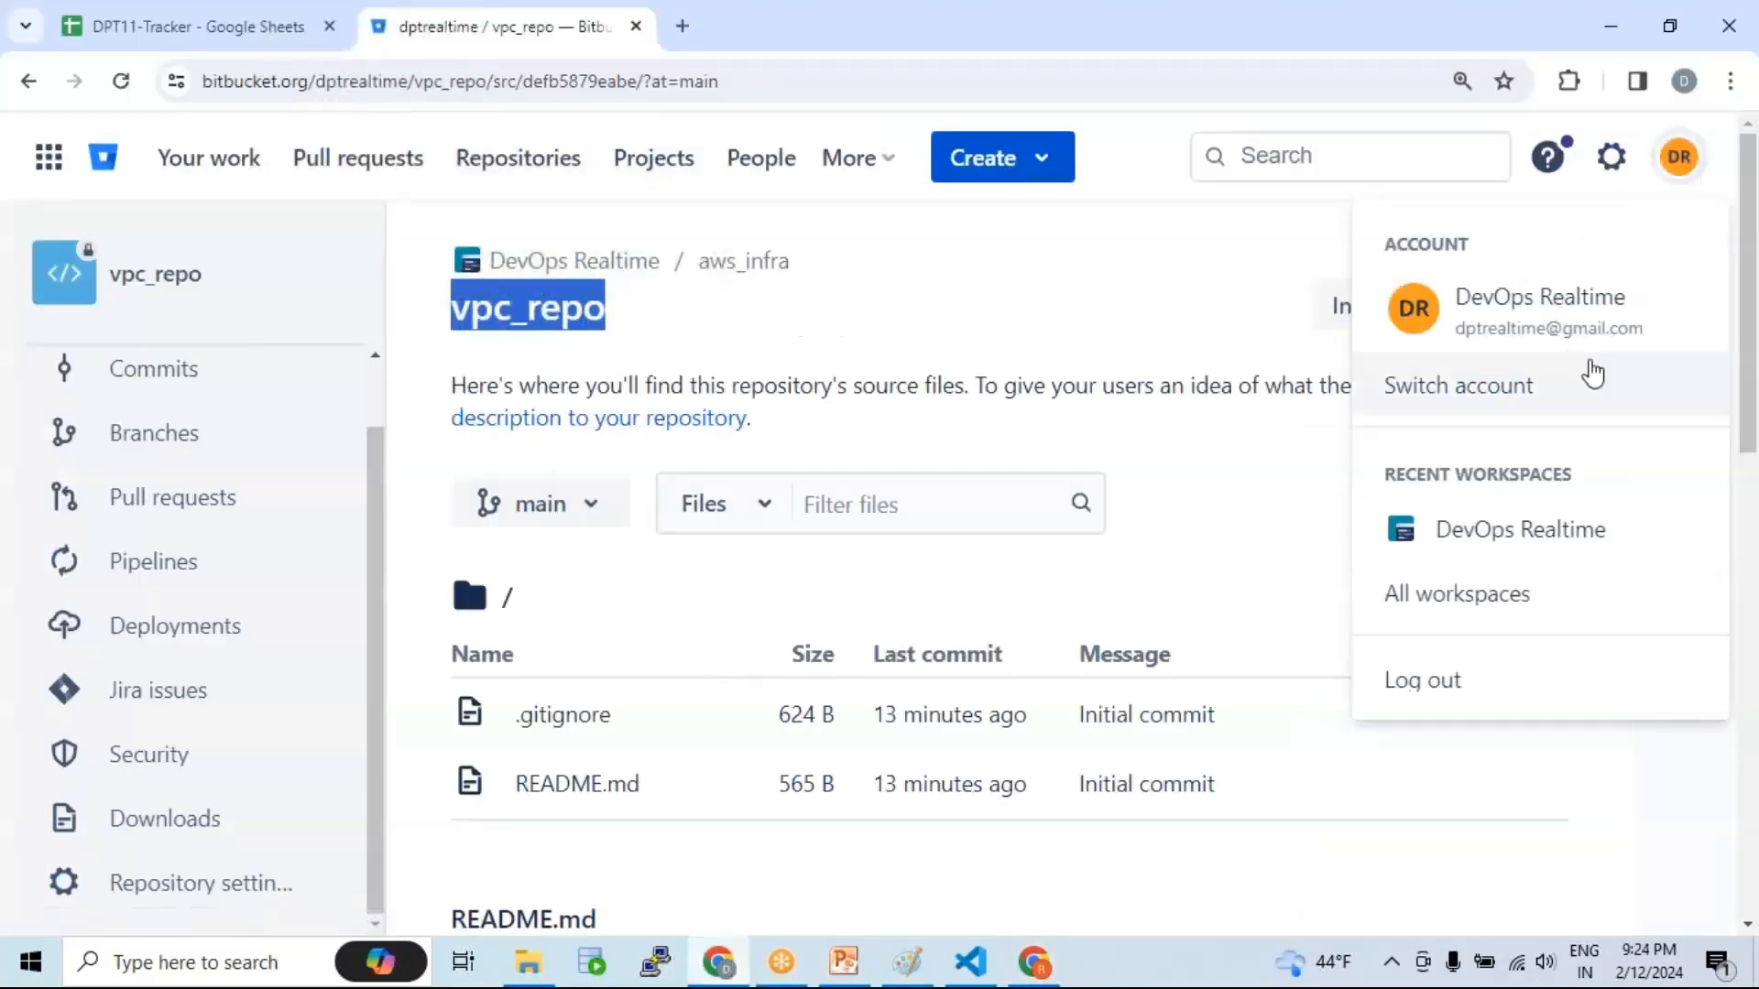
click(1142, 274)
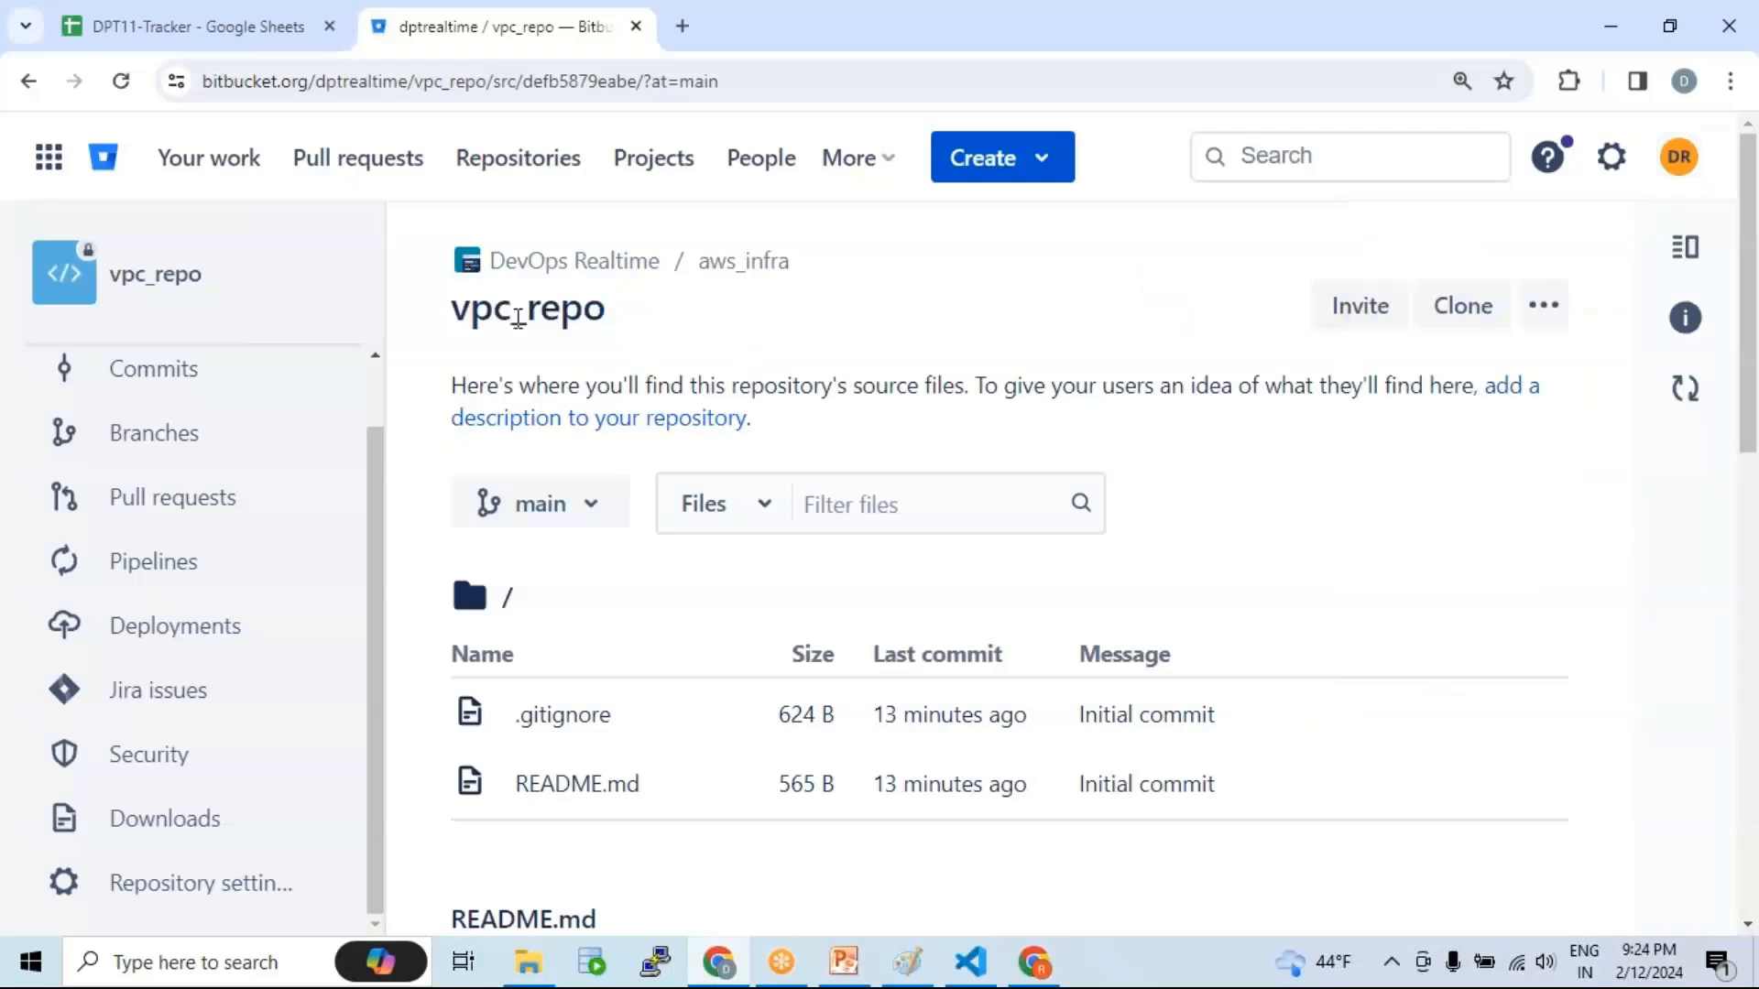
drag(457, 309, 606, 311)
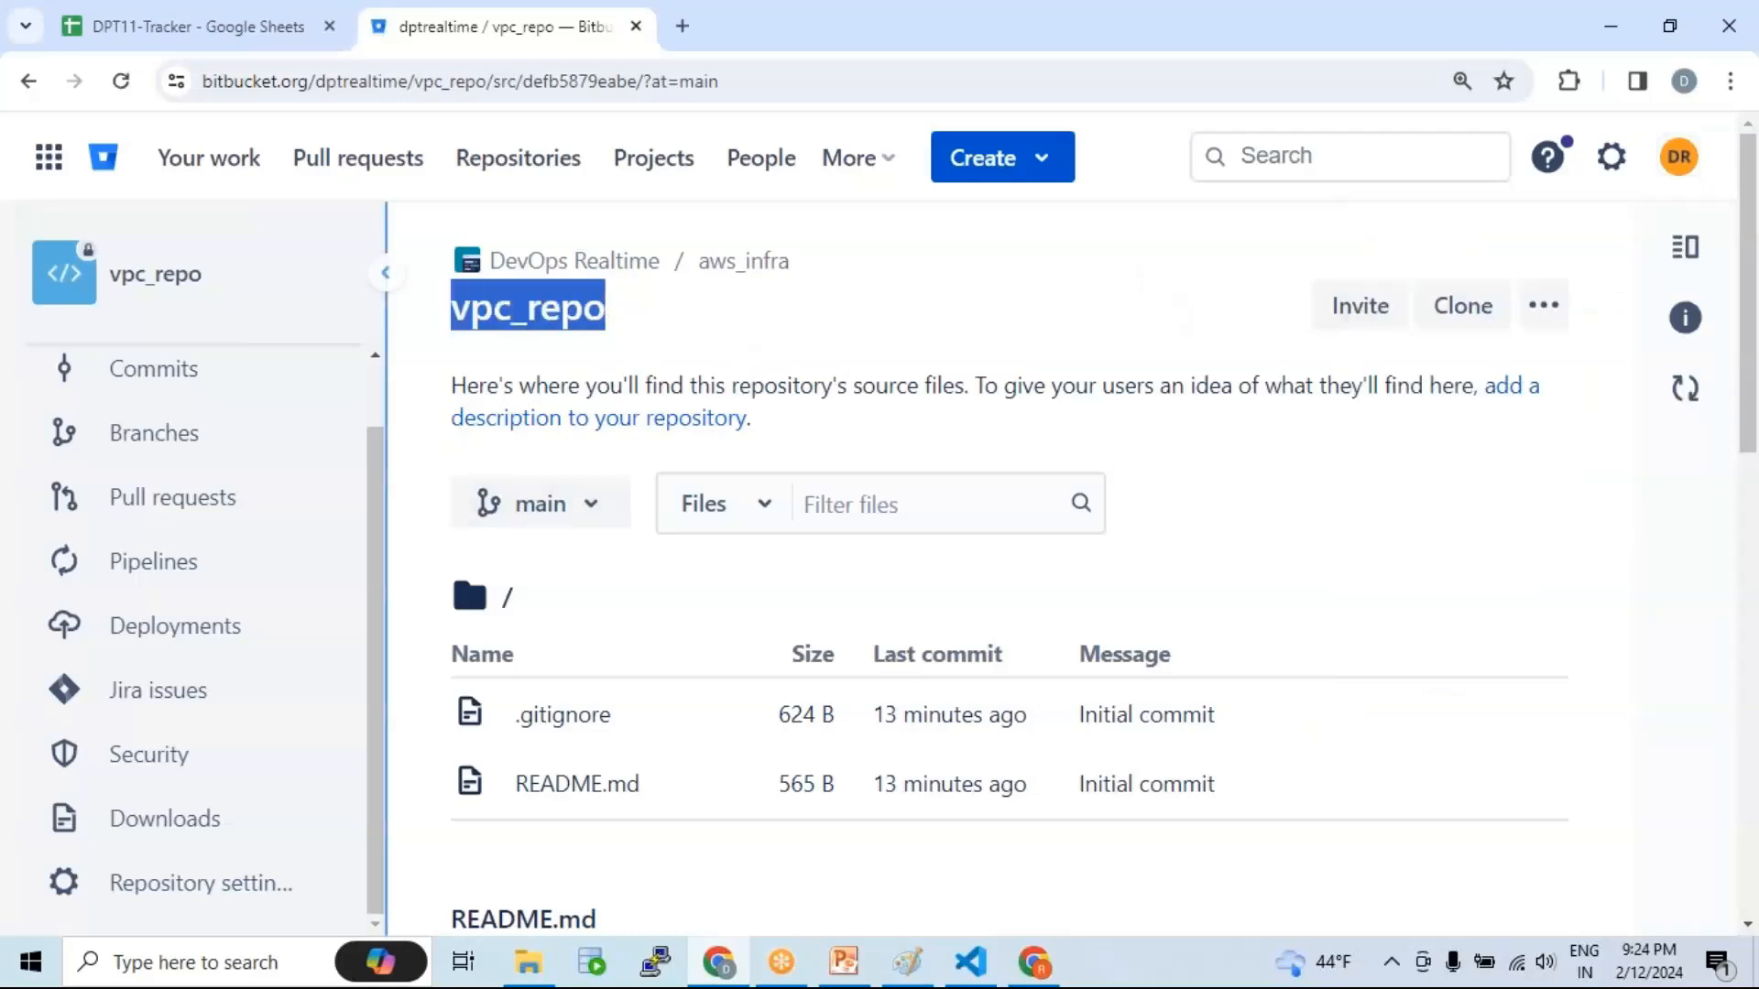
Step: Open vpc_repo's settings and go to Repository permissions
scroll(236, 587, down, 3)
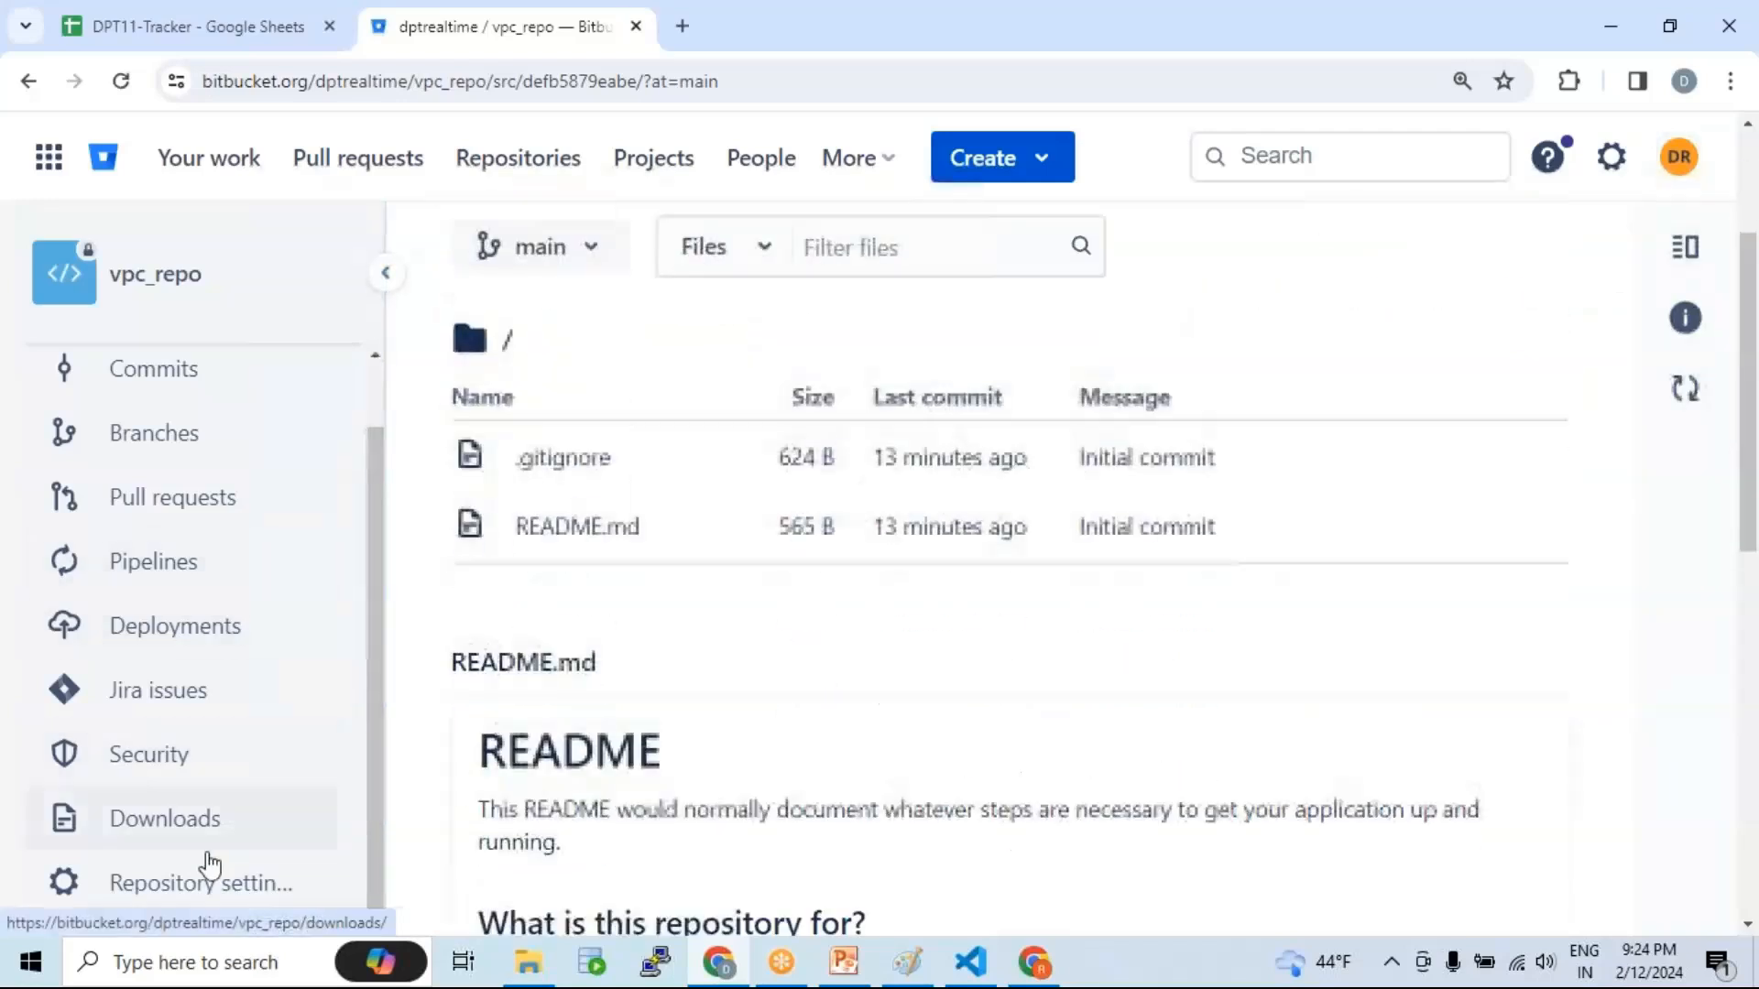
click(172, 898)
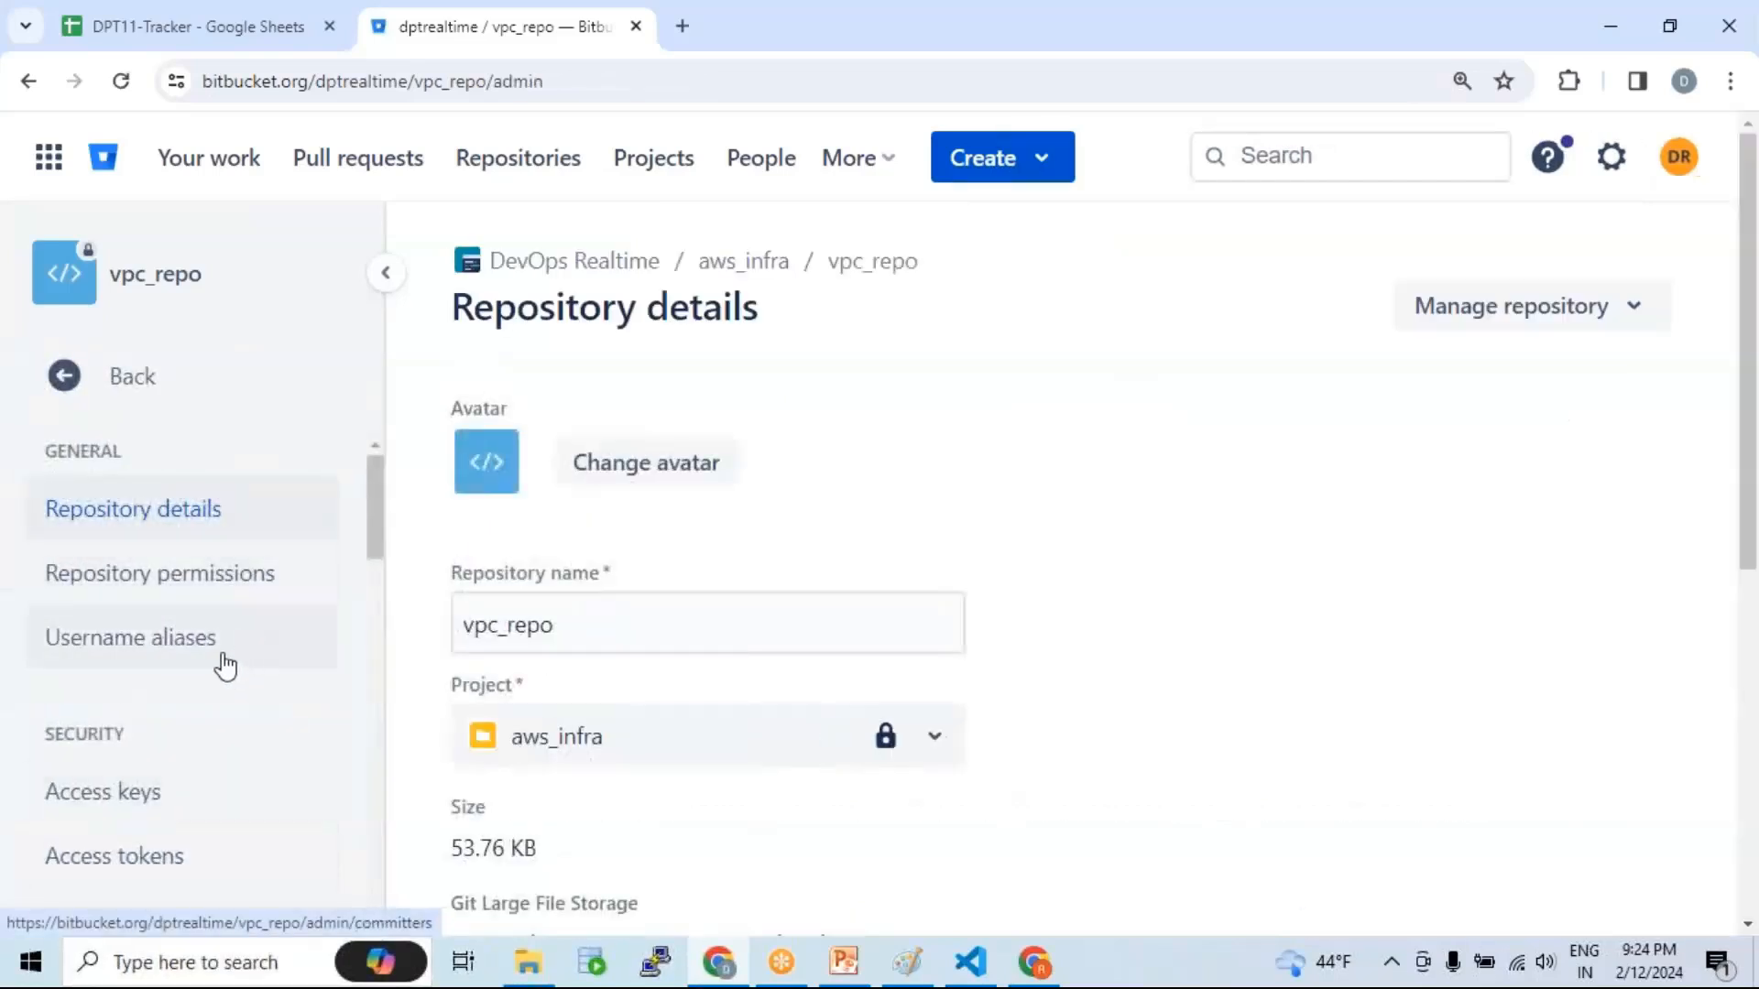
scroll(226, 664, down, 1)
scroll(227, 663, up, 1)
scroll(210, 605, down, 5)
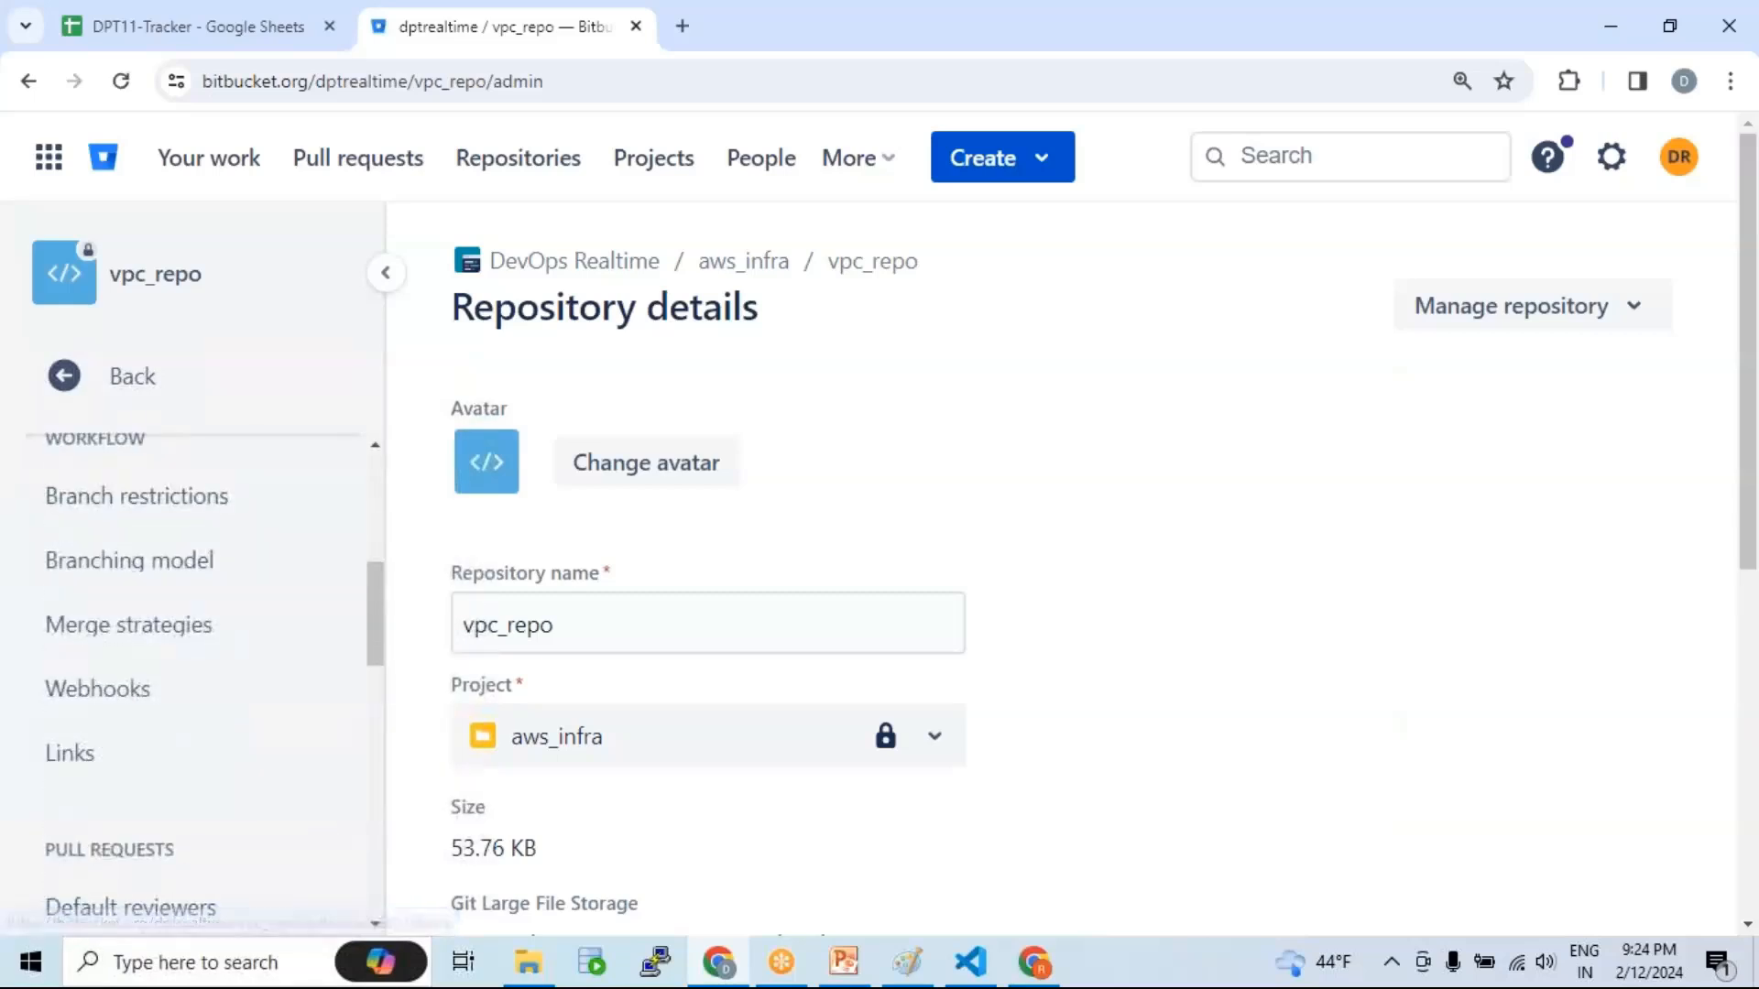
scroll(246, 609, up, 5)
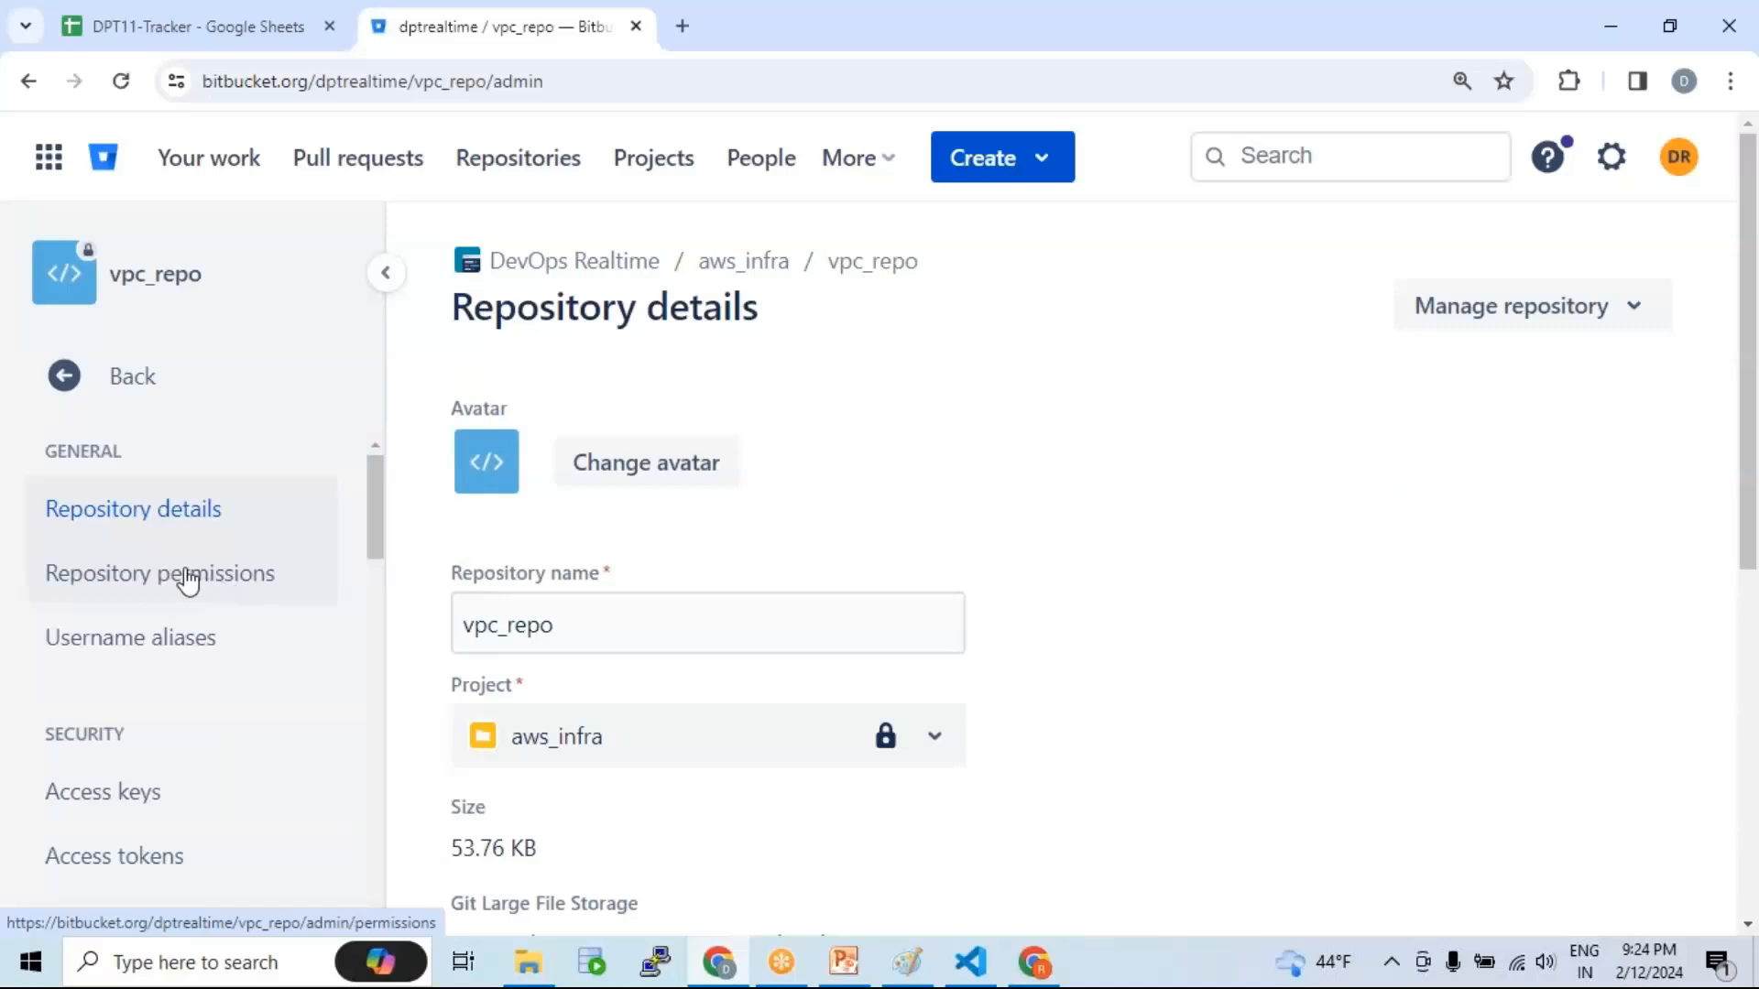
click(184, 577)
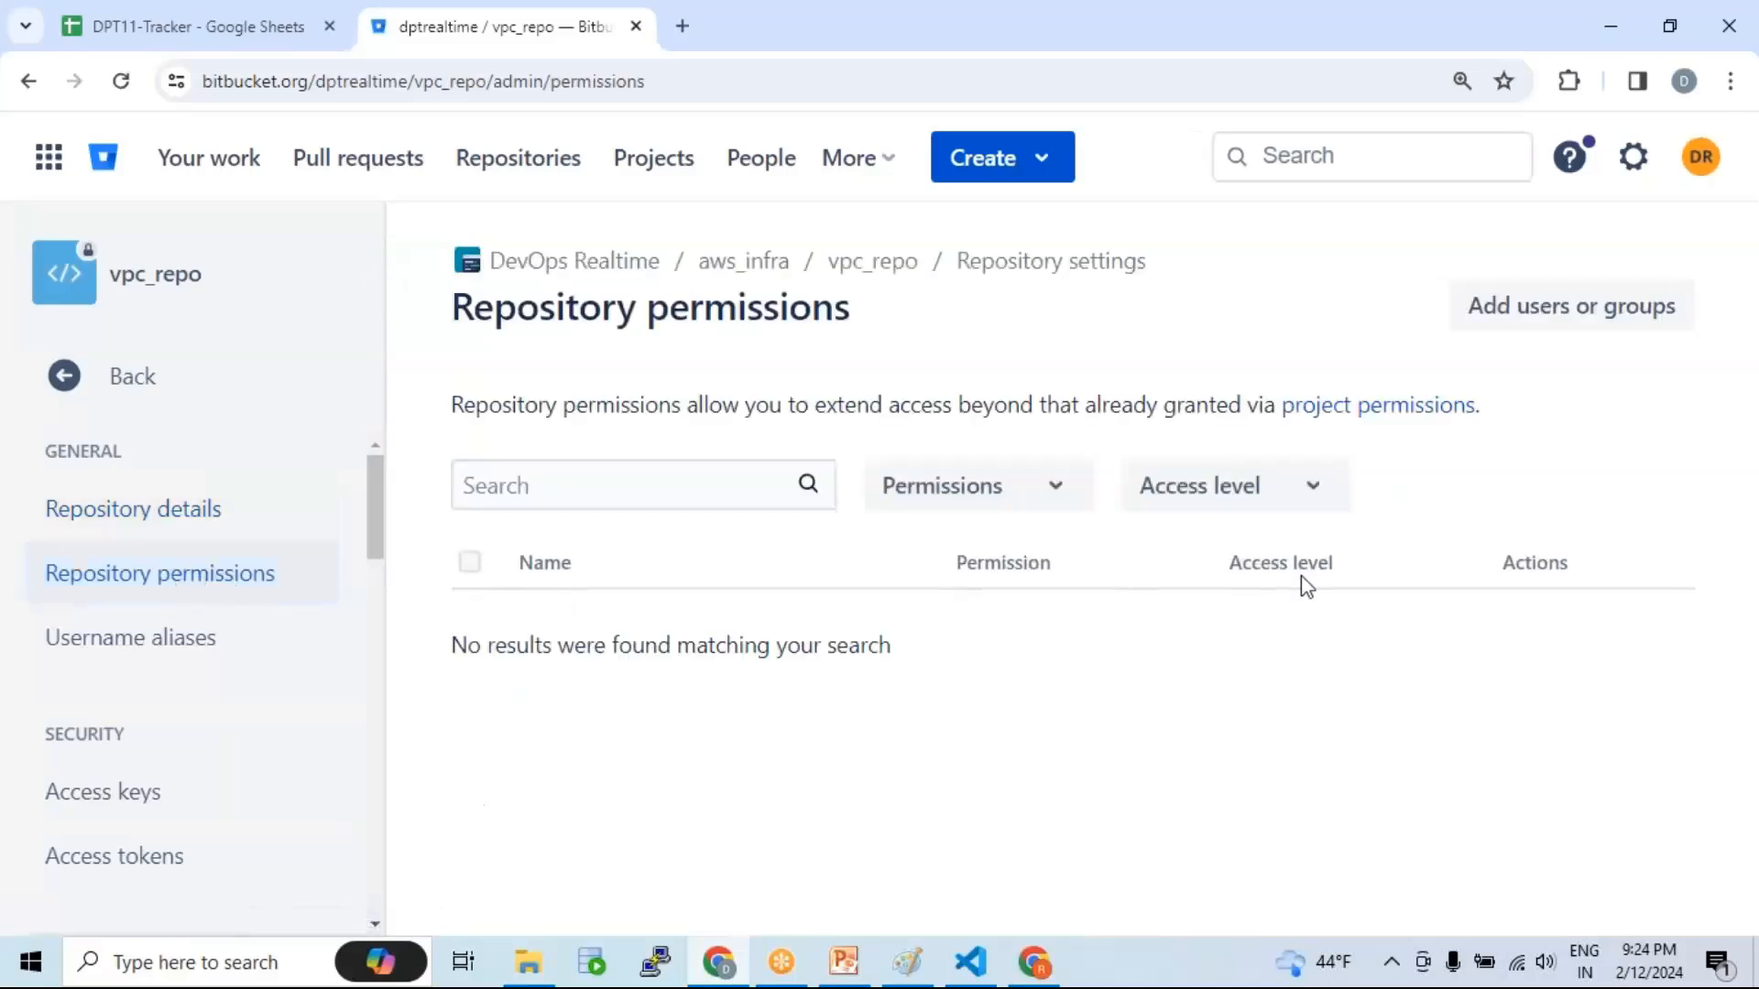
Step: Add the second developer by e-mail to vpc_repo with Write permission and confirm
click(1570, 311)
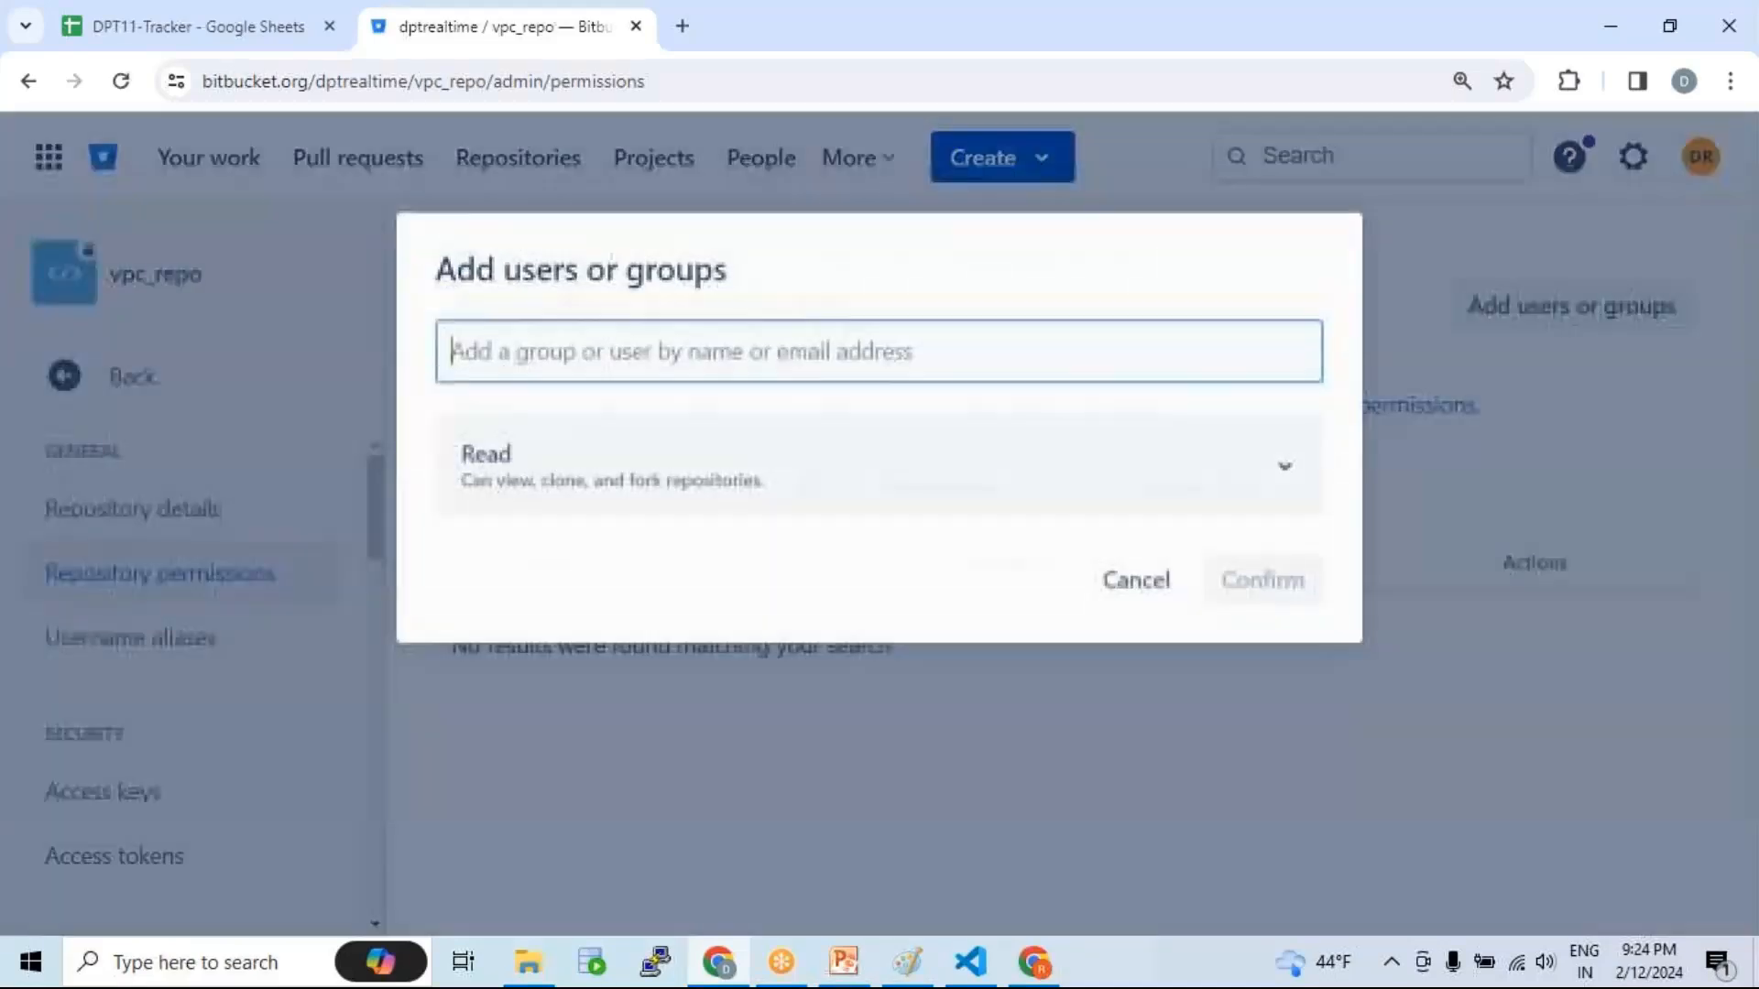
click(878, 356)
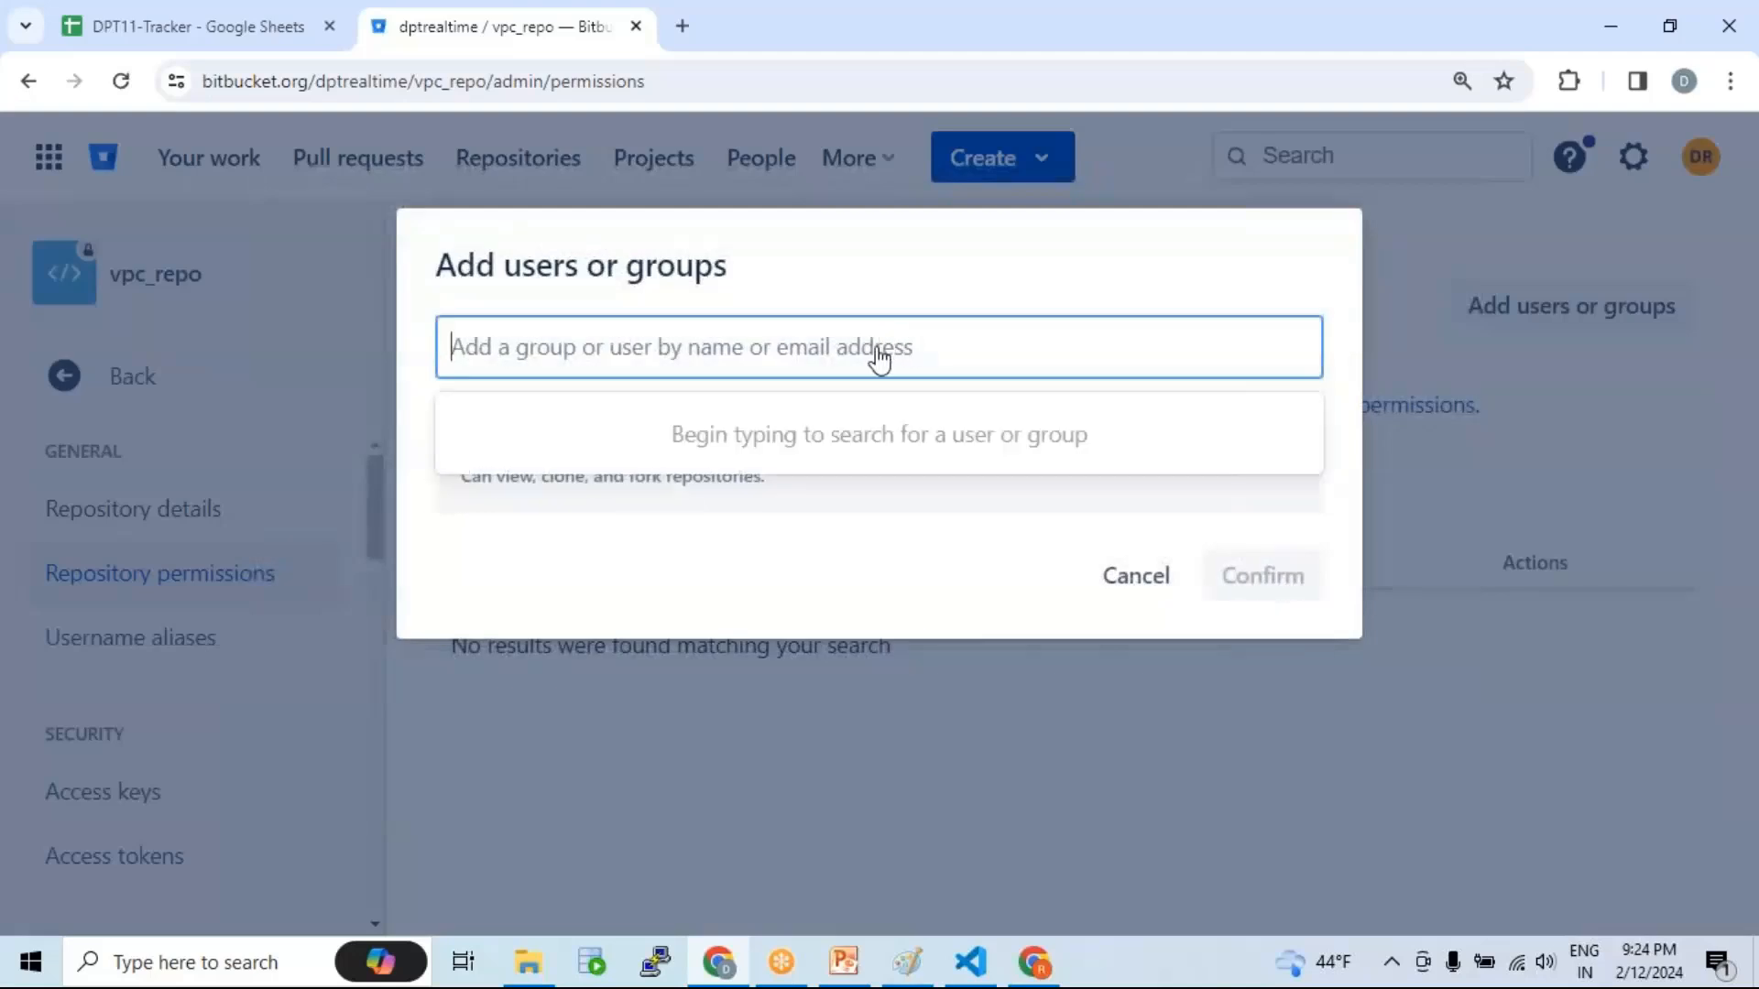
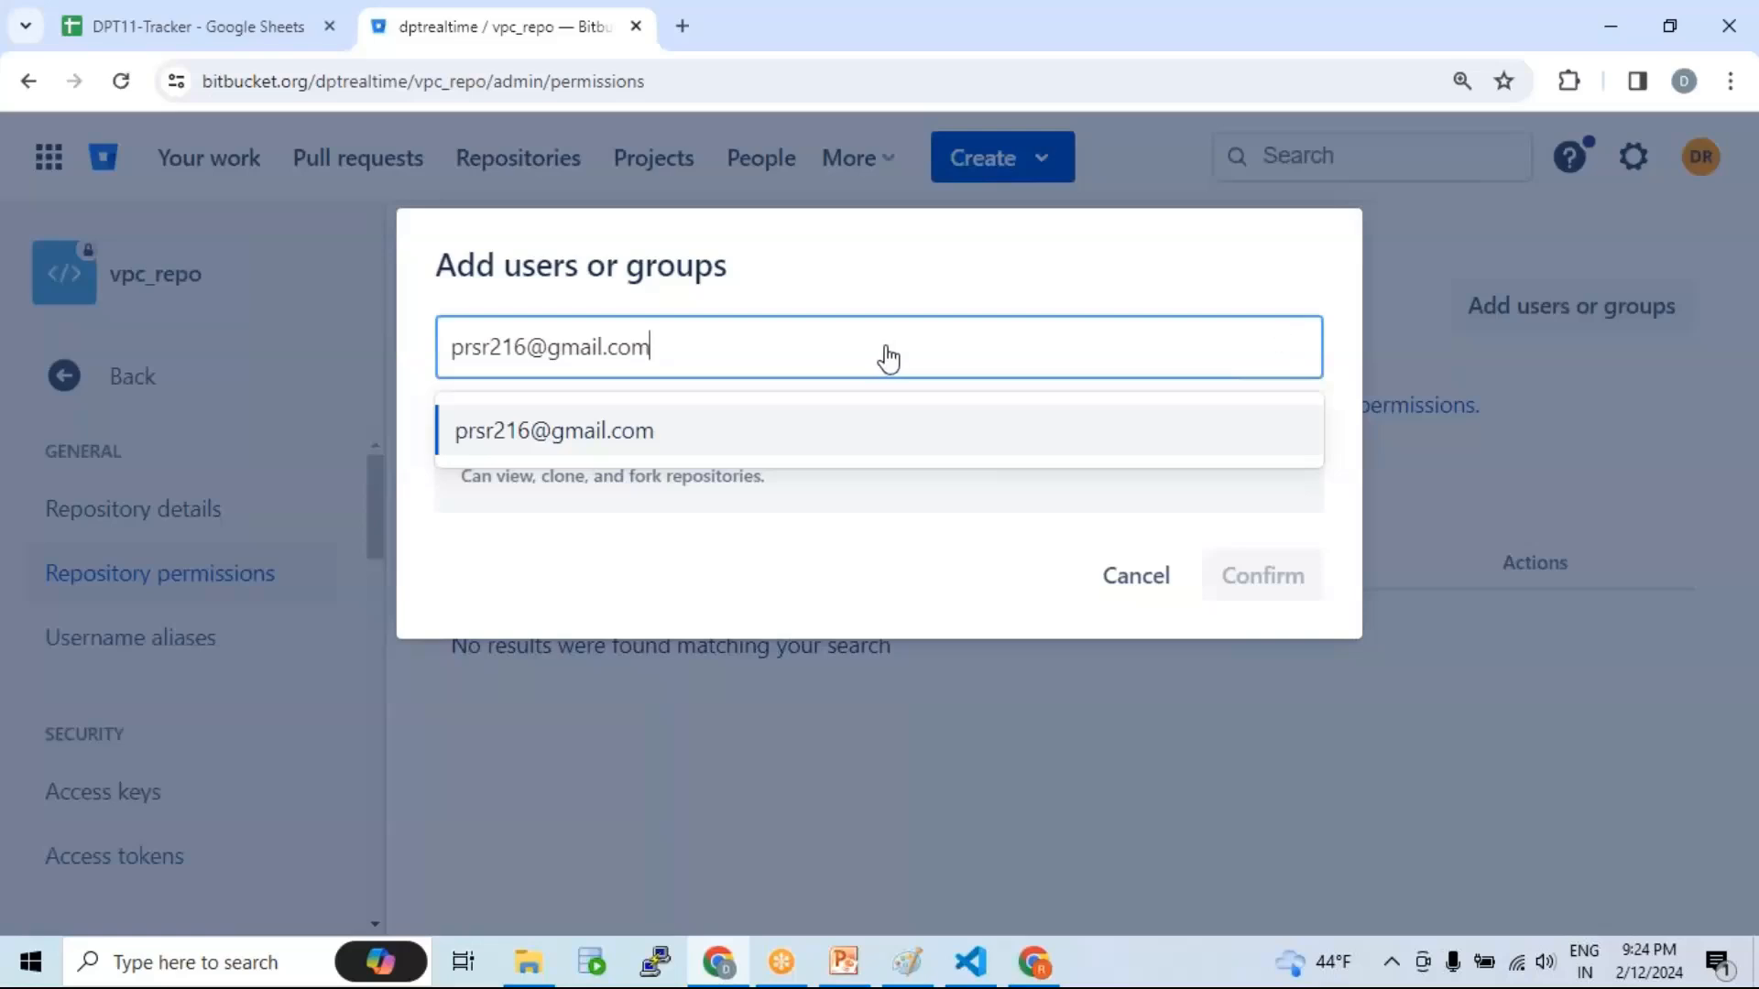
click(591, 442)
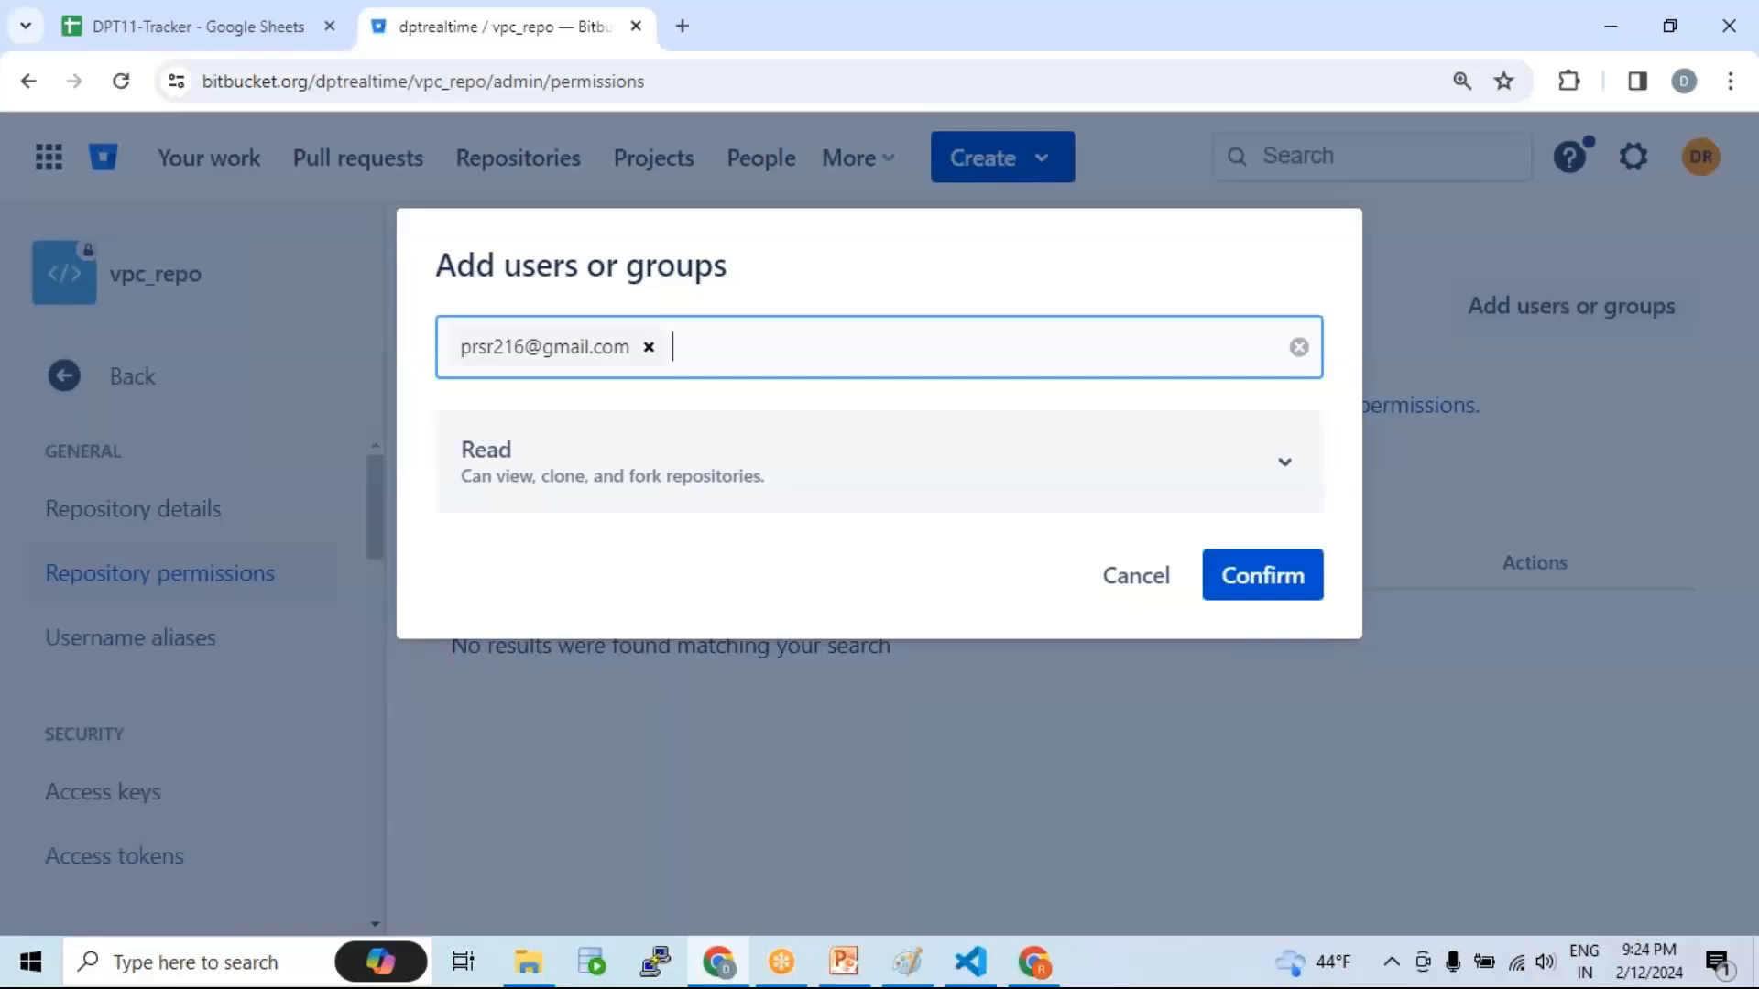
click(885, 477)
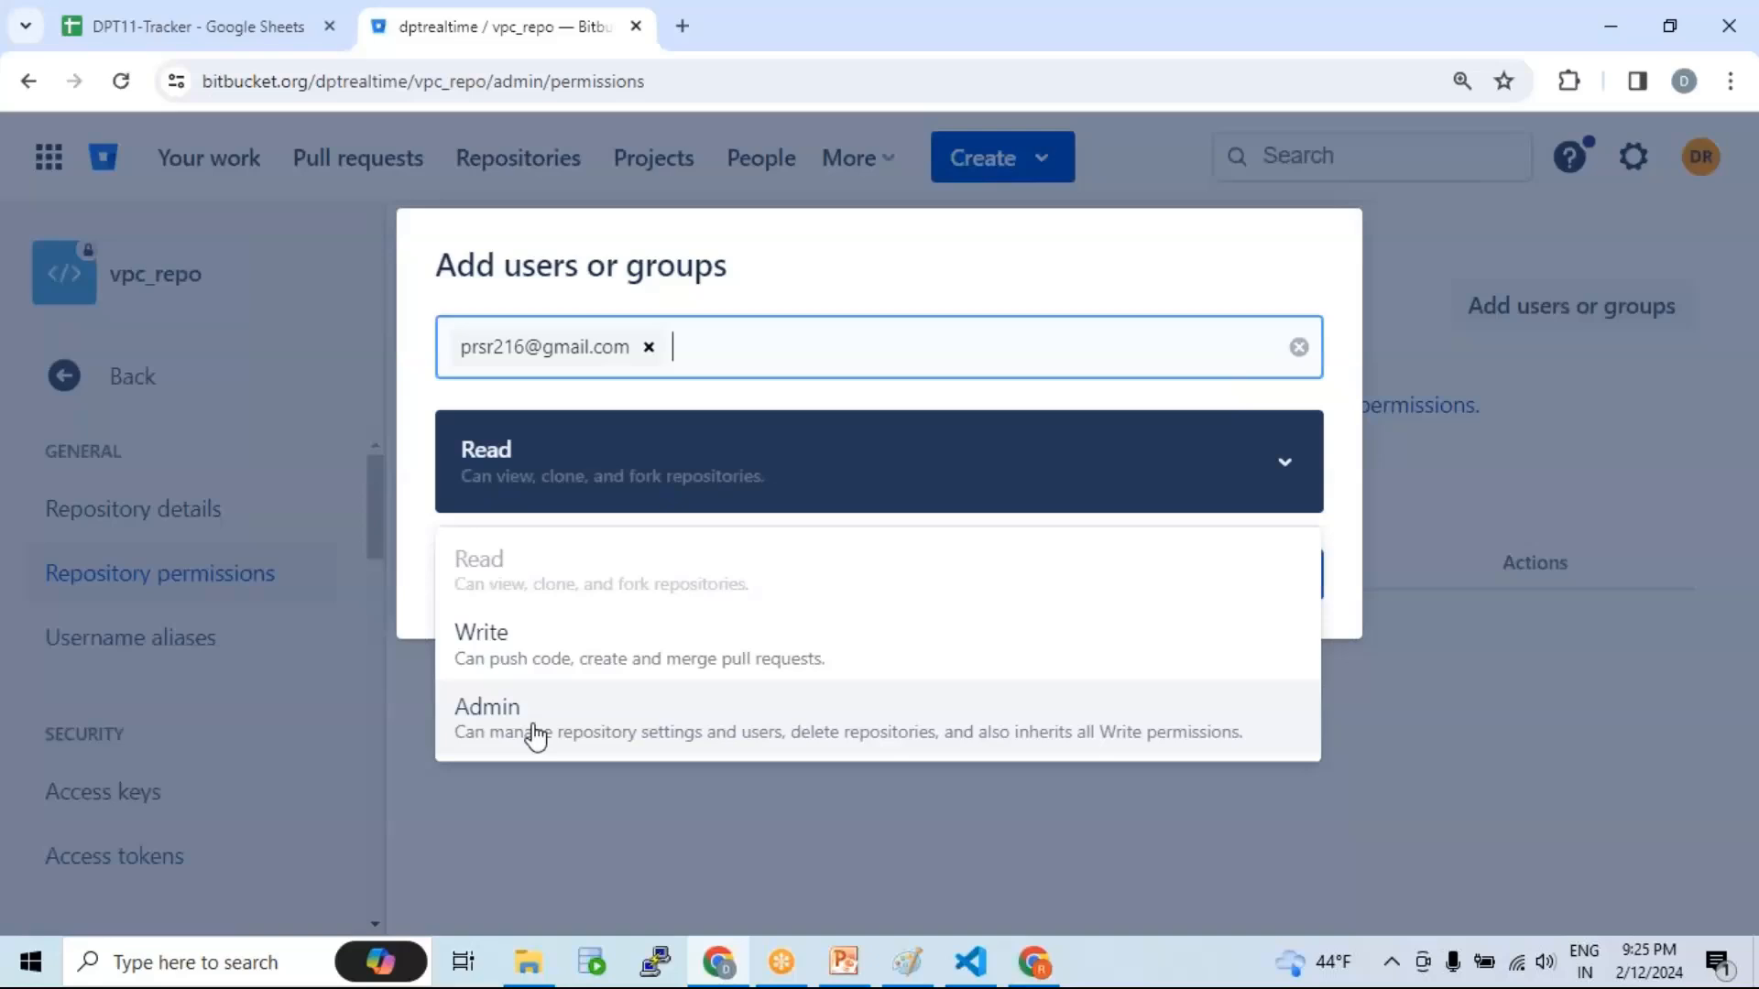
click(534, 658)
click(1269, 577)
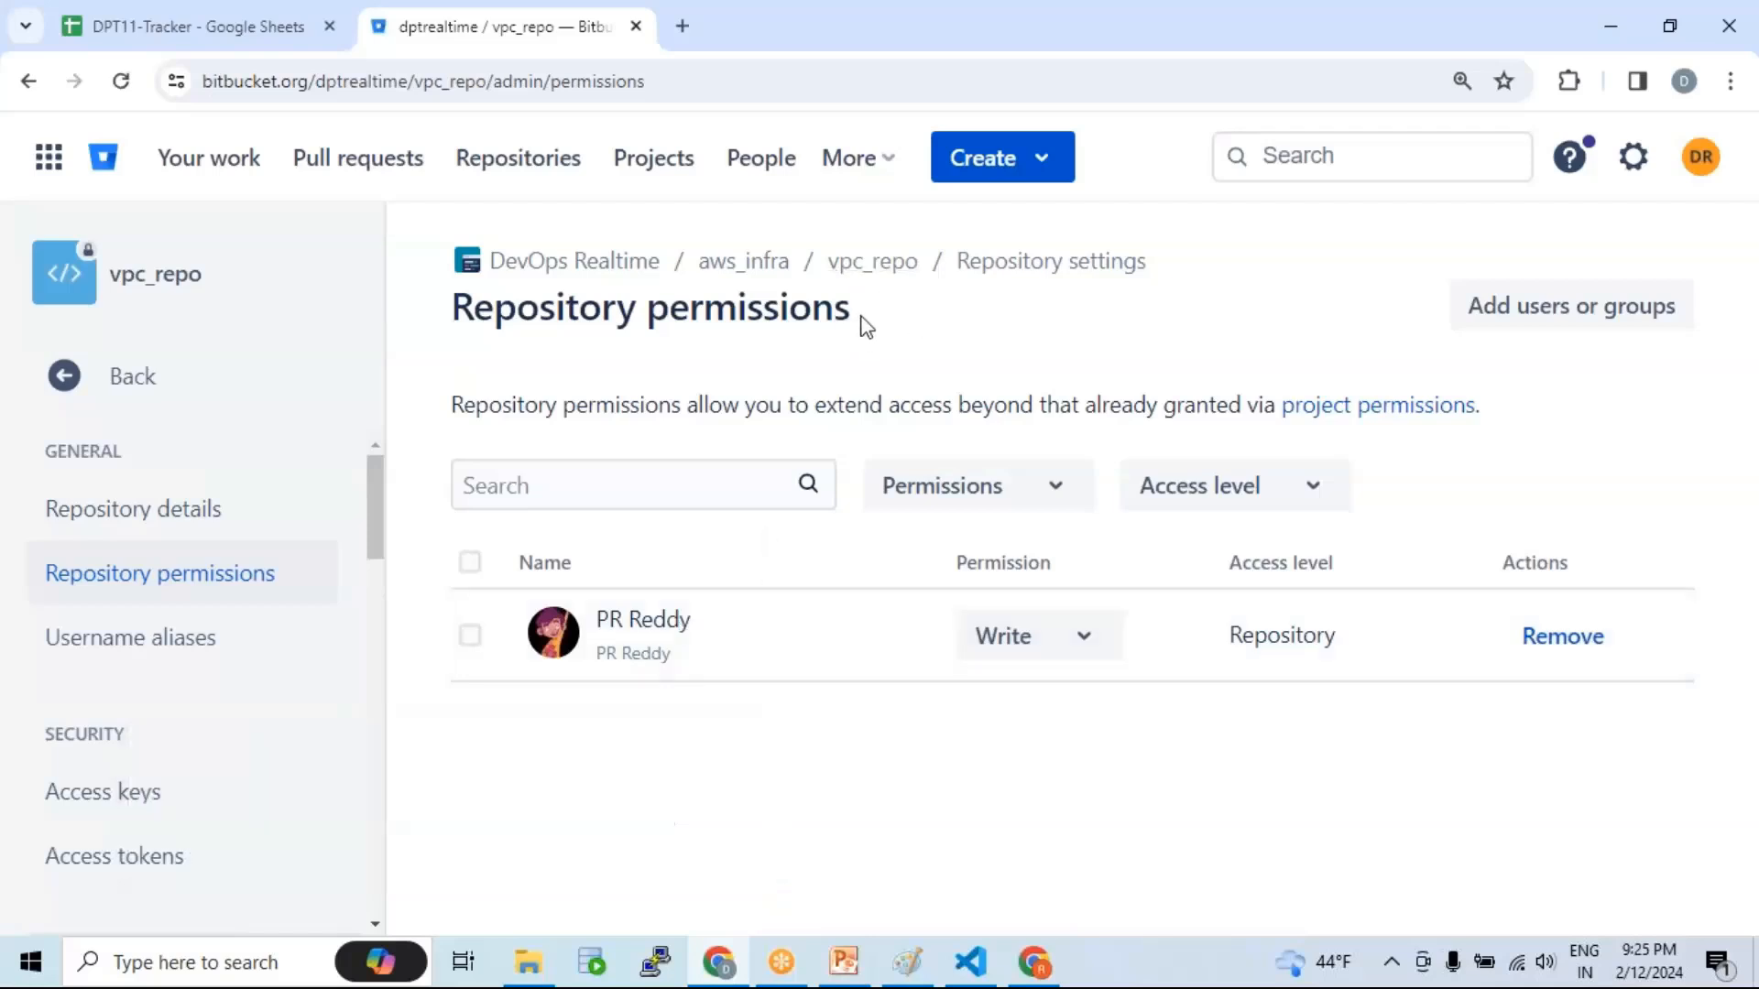
Step: Return to the vpc_repo source page and switch to the other account's window
click(876, 265)
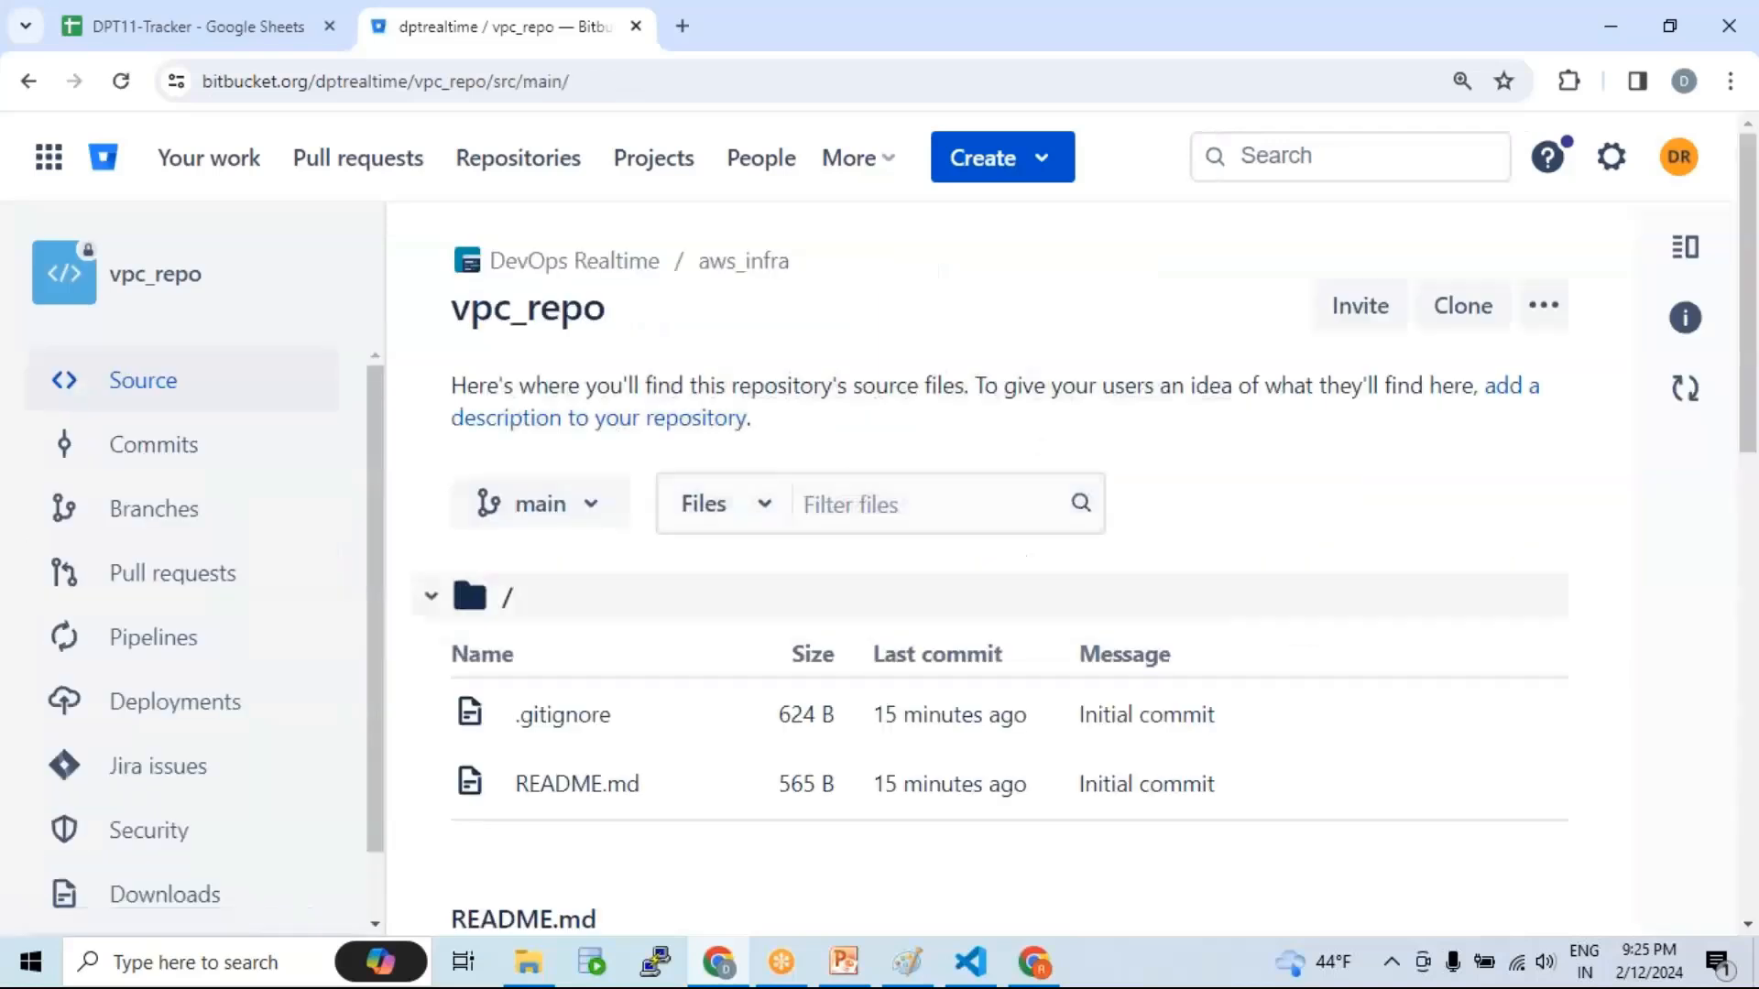
click(1036, 964)
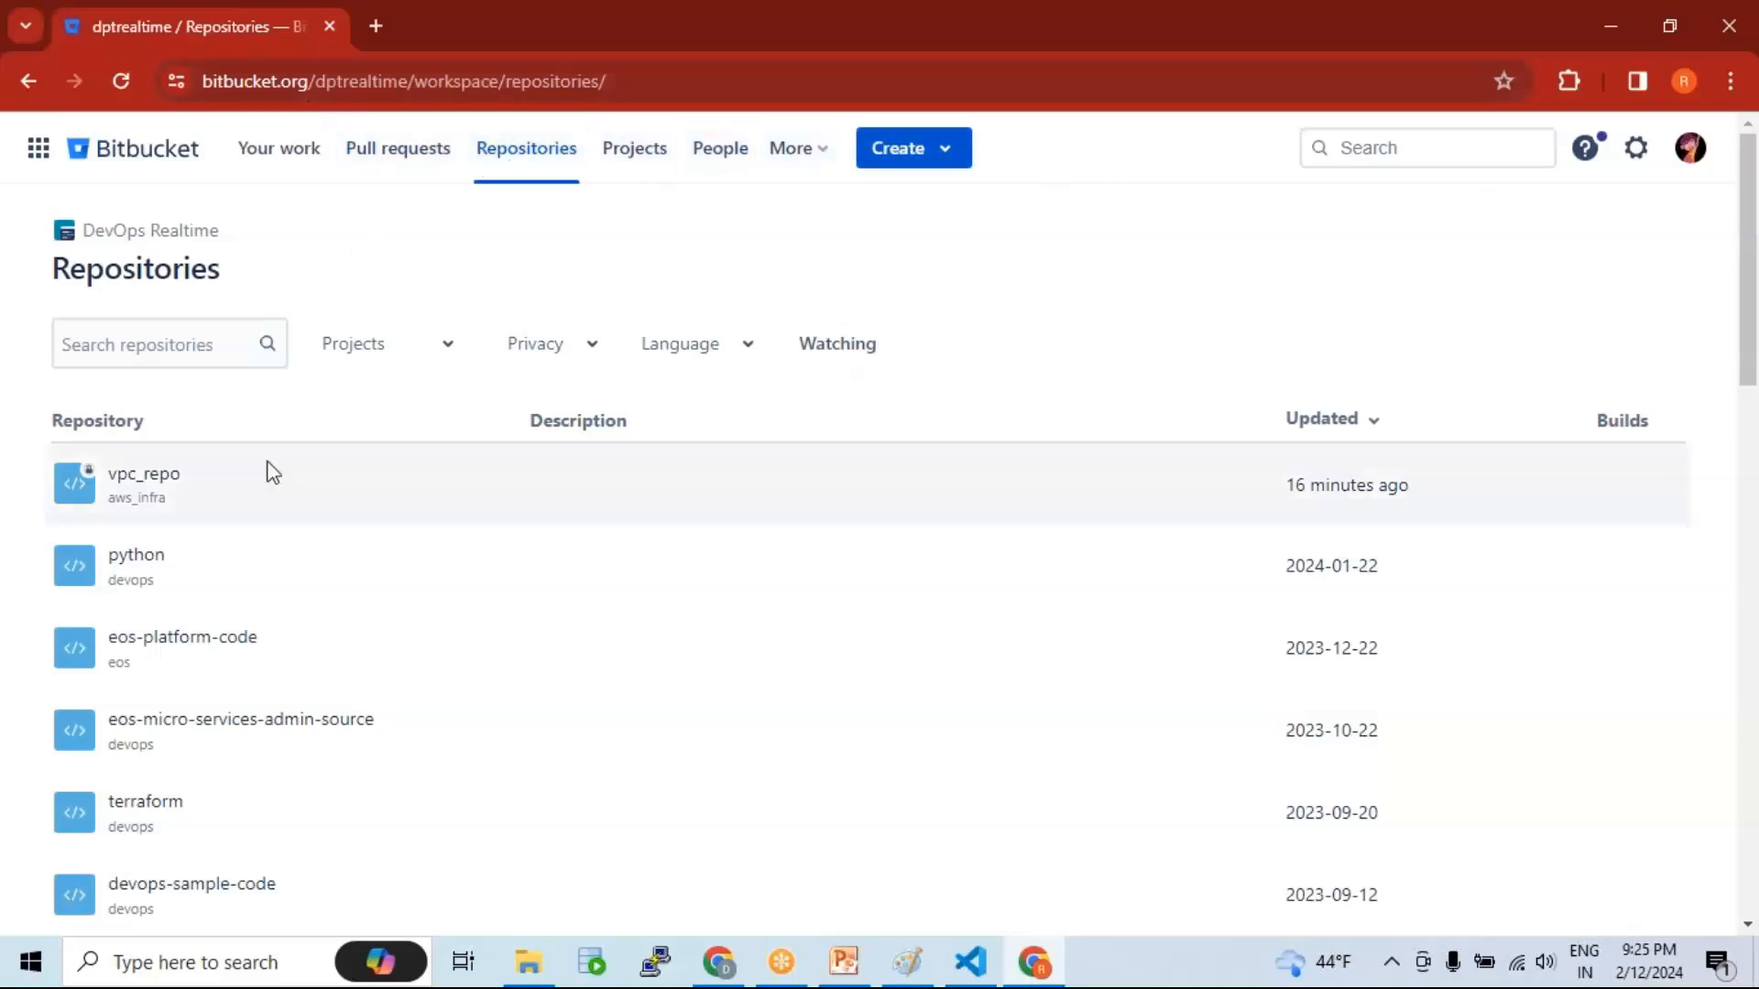
Step: Open vpc_repo from the second account's Repositories list and compare accounts across both windows
click(158, 482)
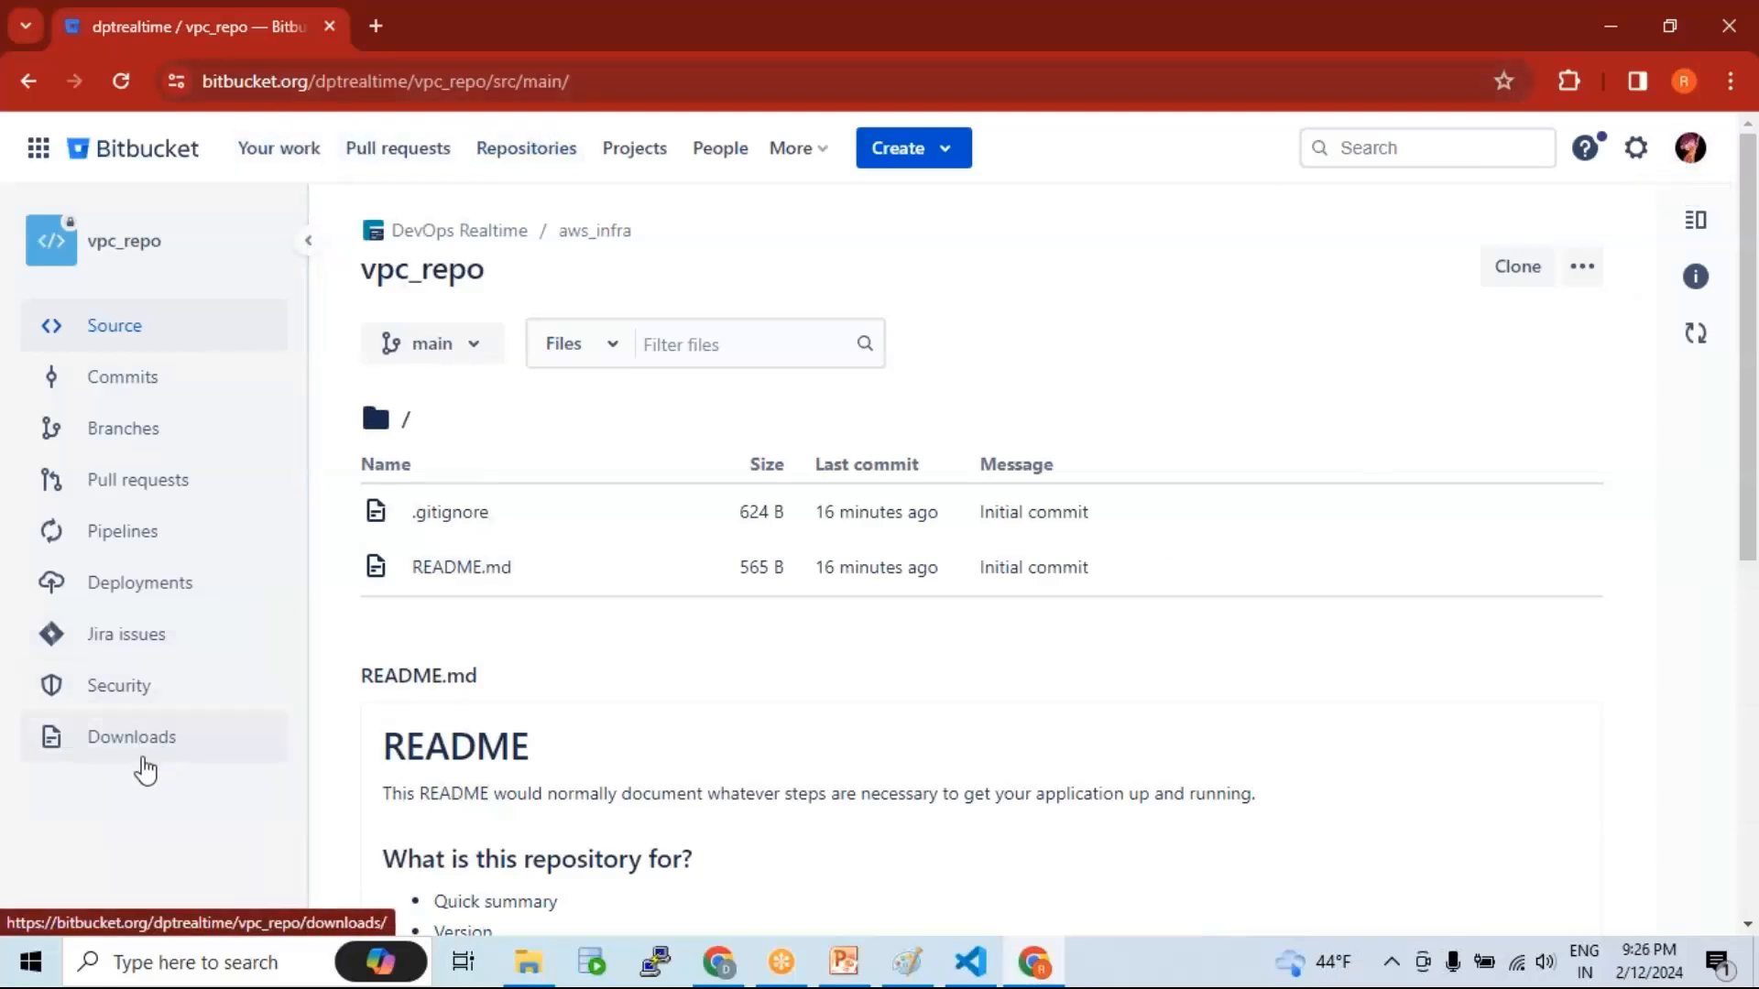
drag(368, 280, 496, 286)
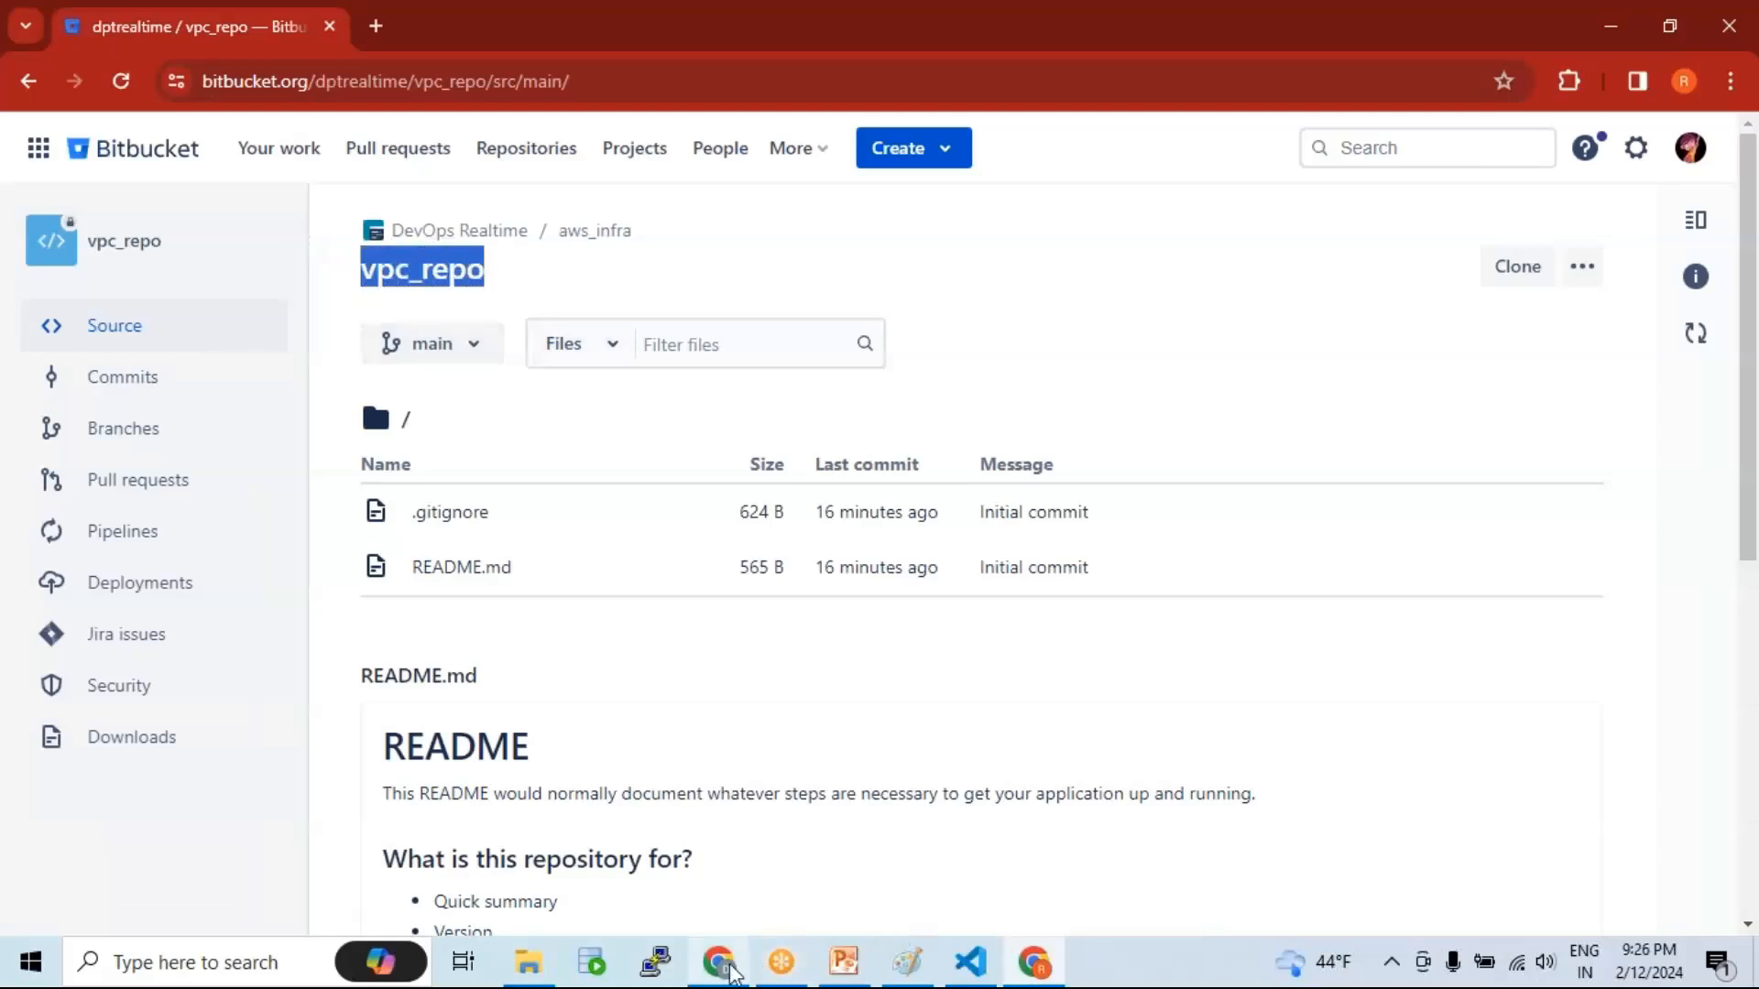
click(723, 856)
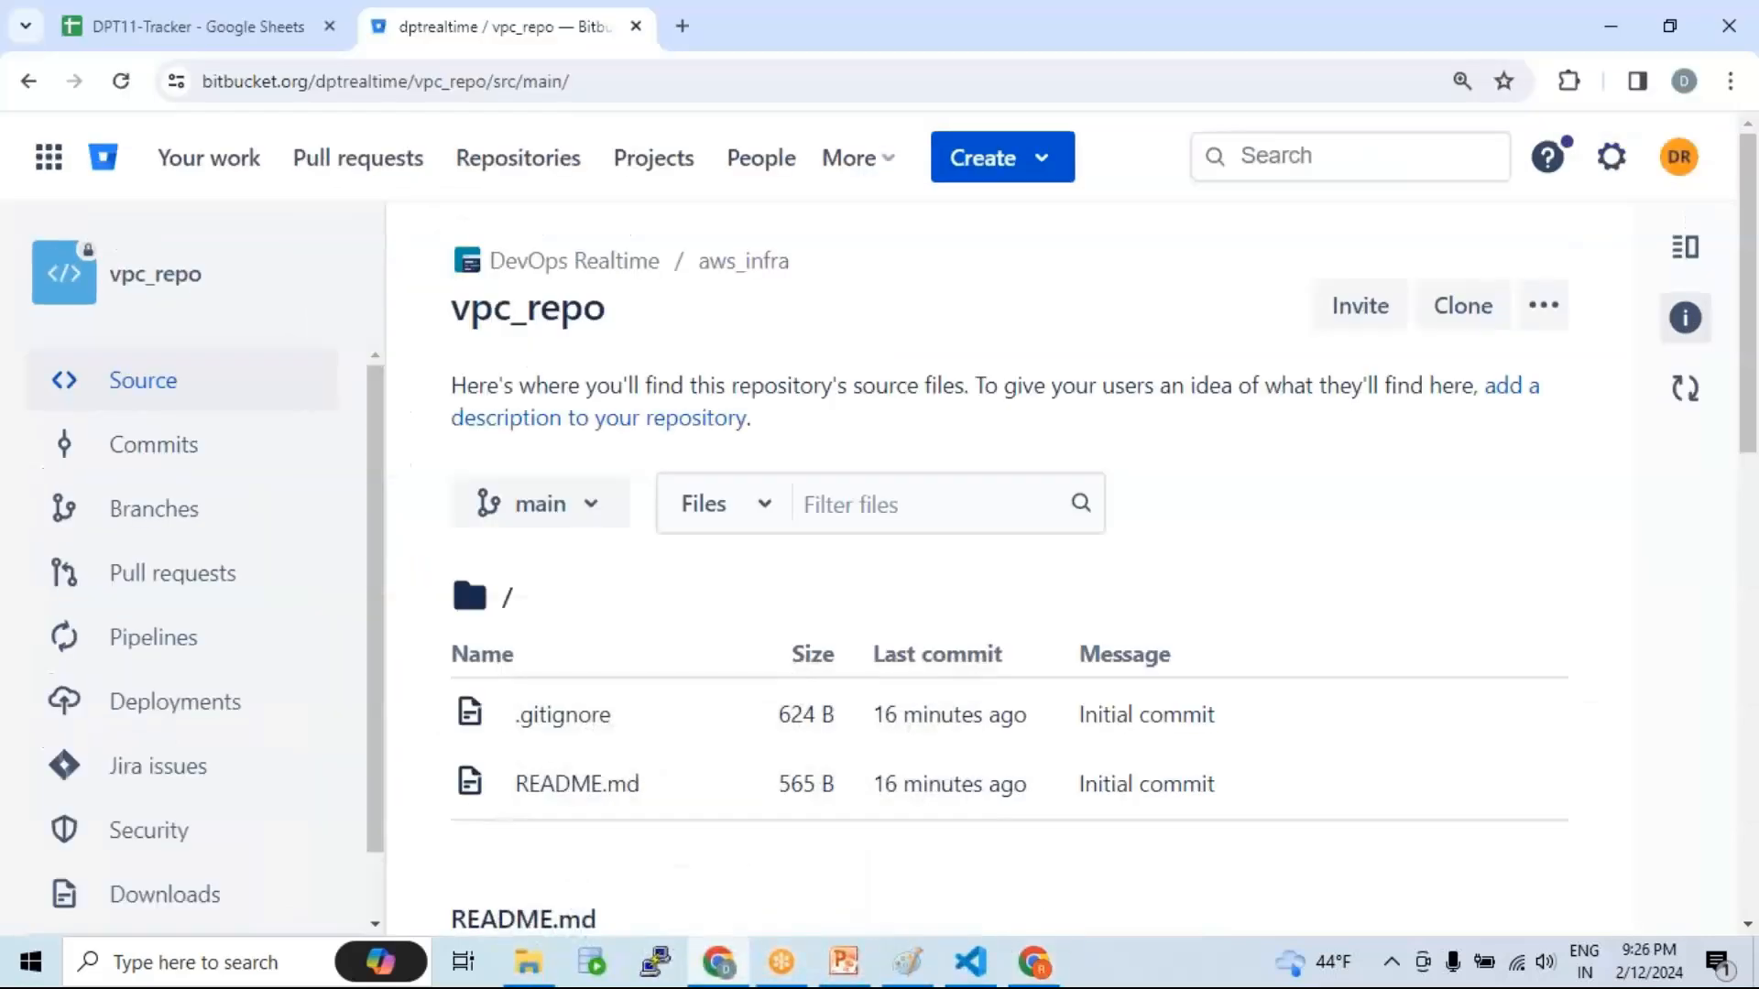
click(1678, 165)
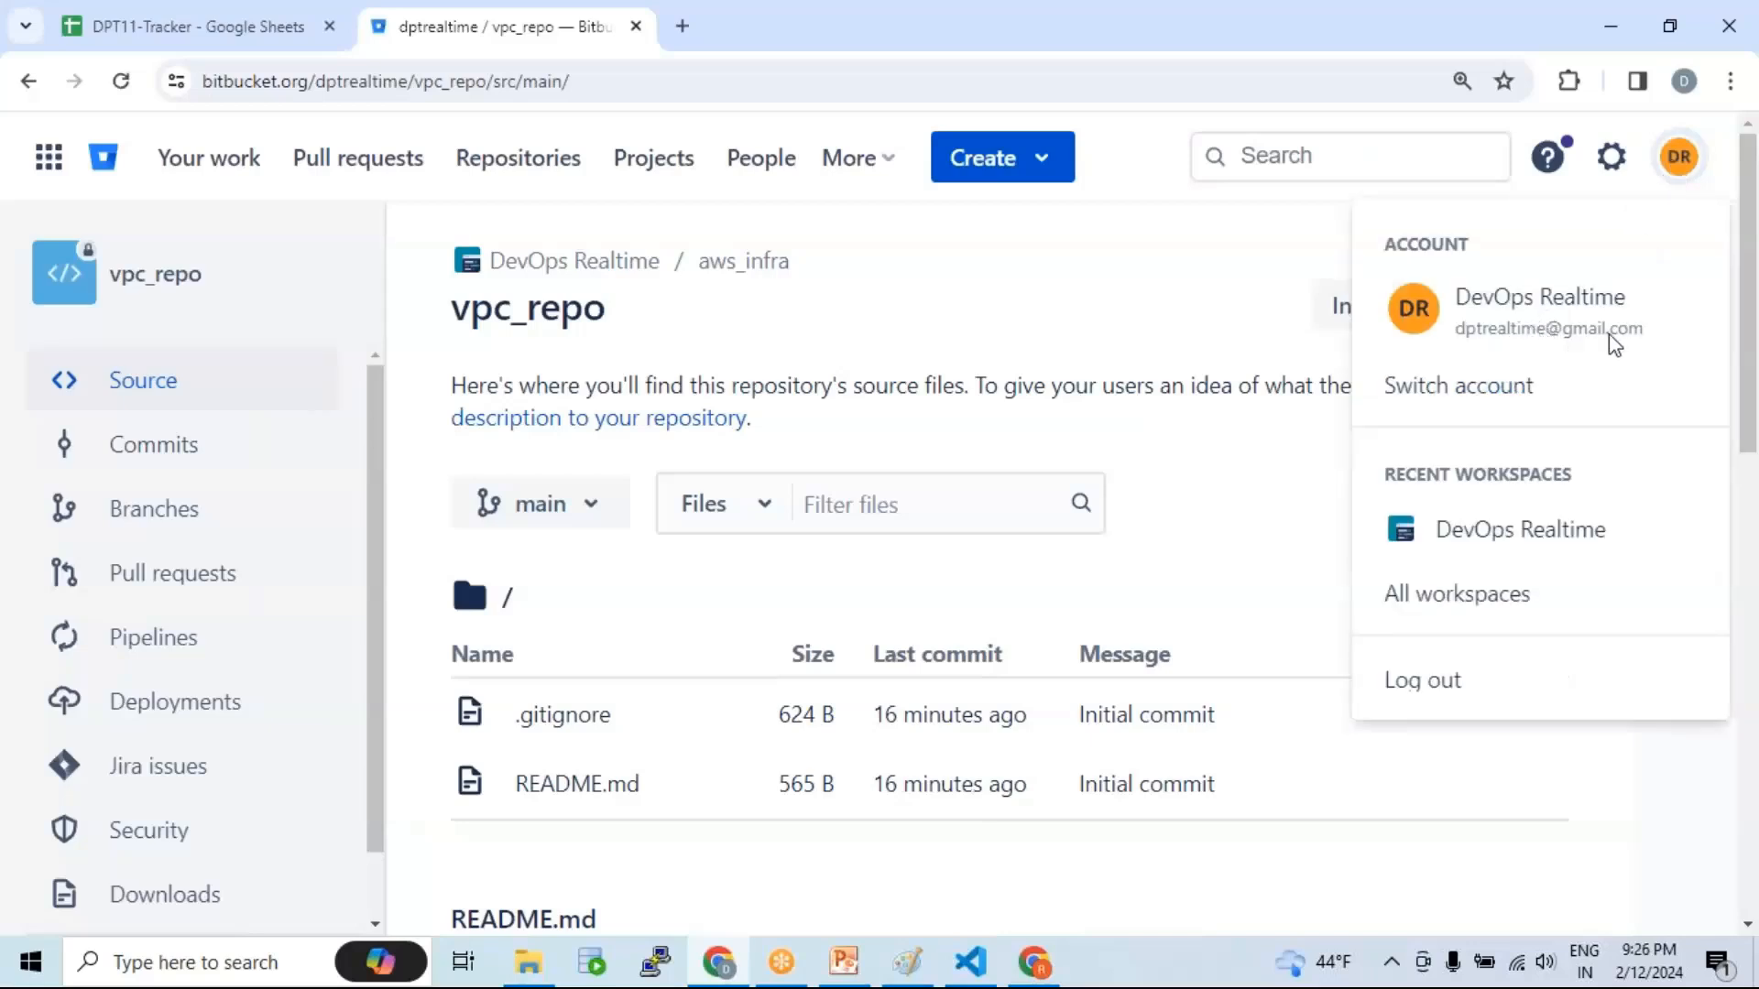
drag(458, 316, 604, 316)
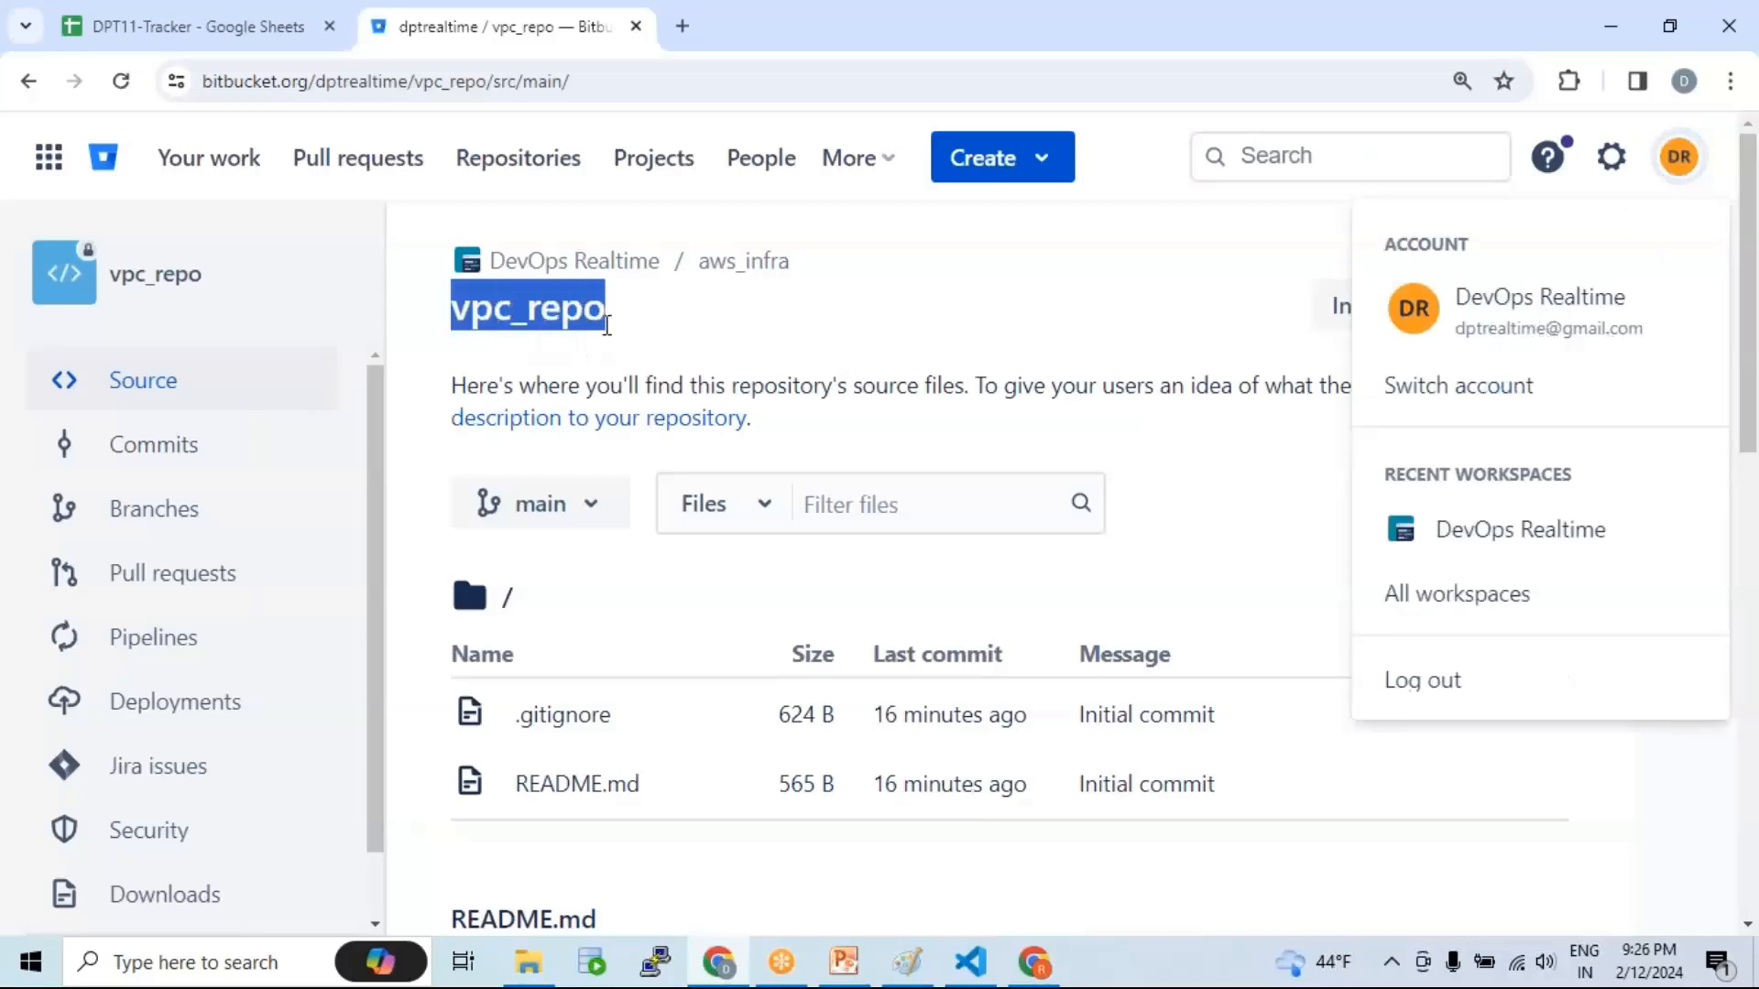
scroll(193, 788, down, 1)
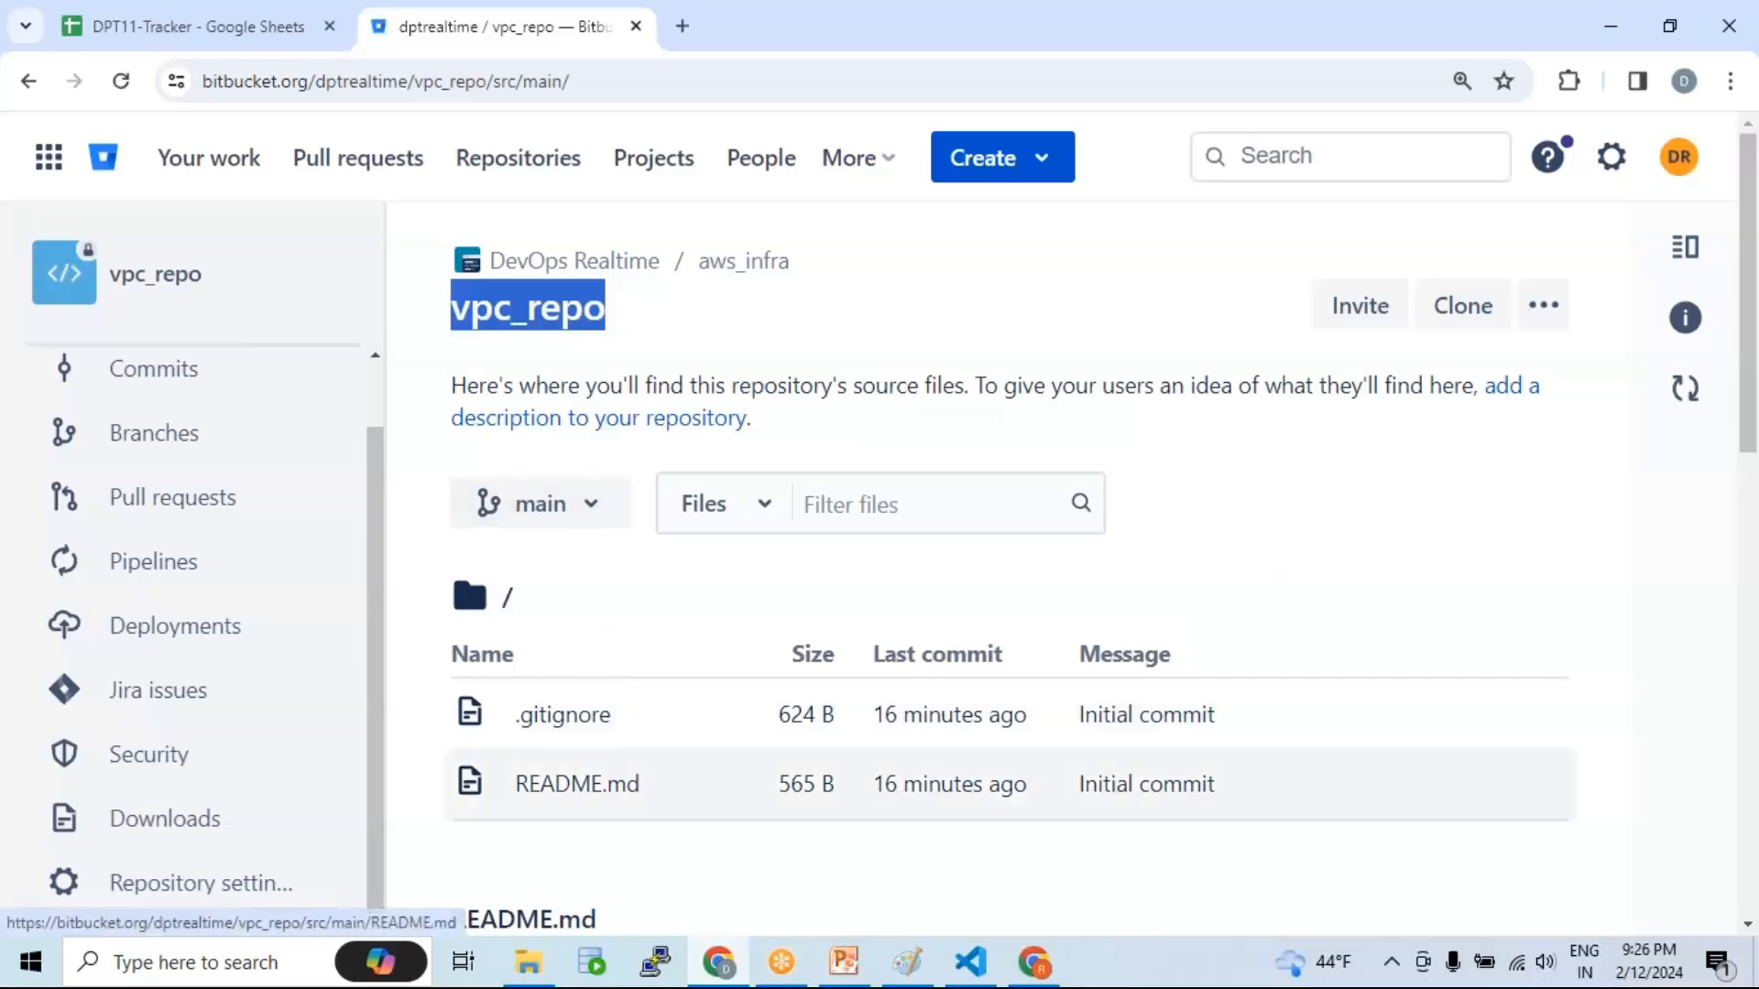
click(1034, 960)
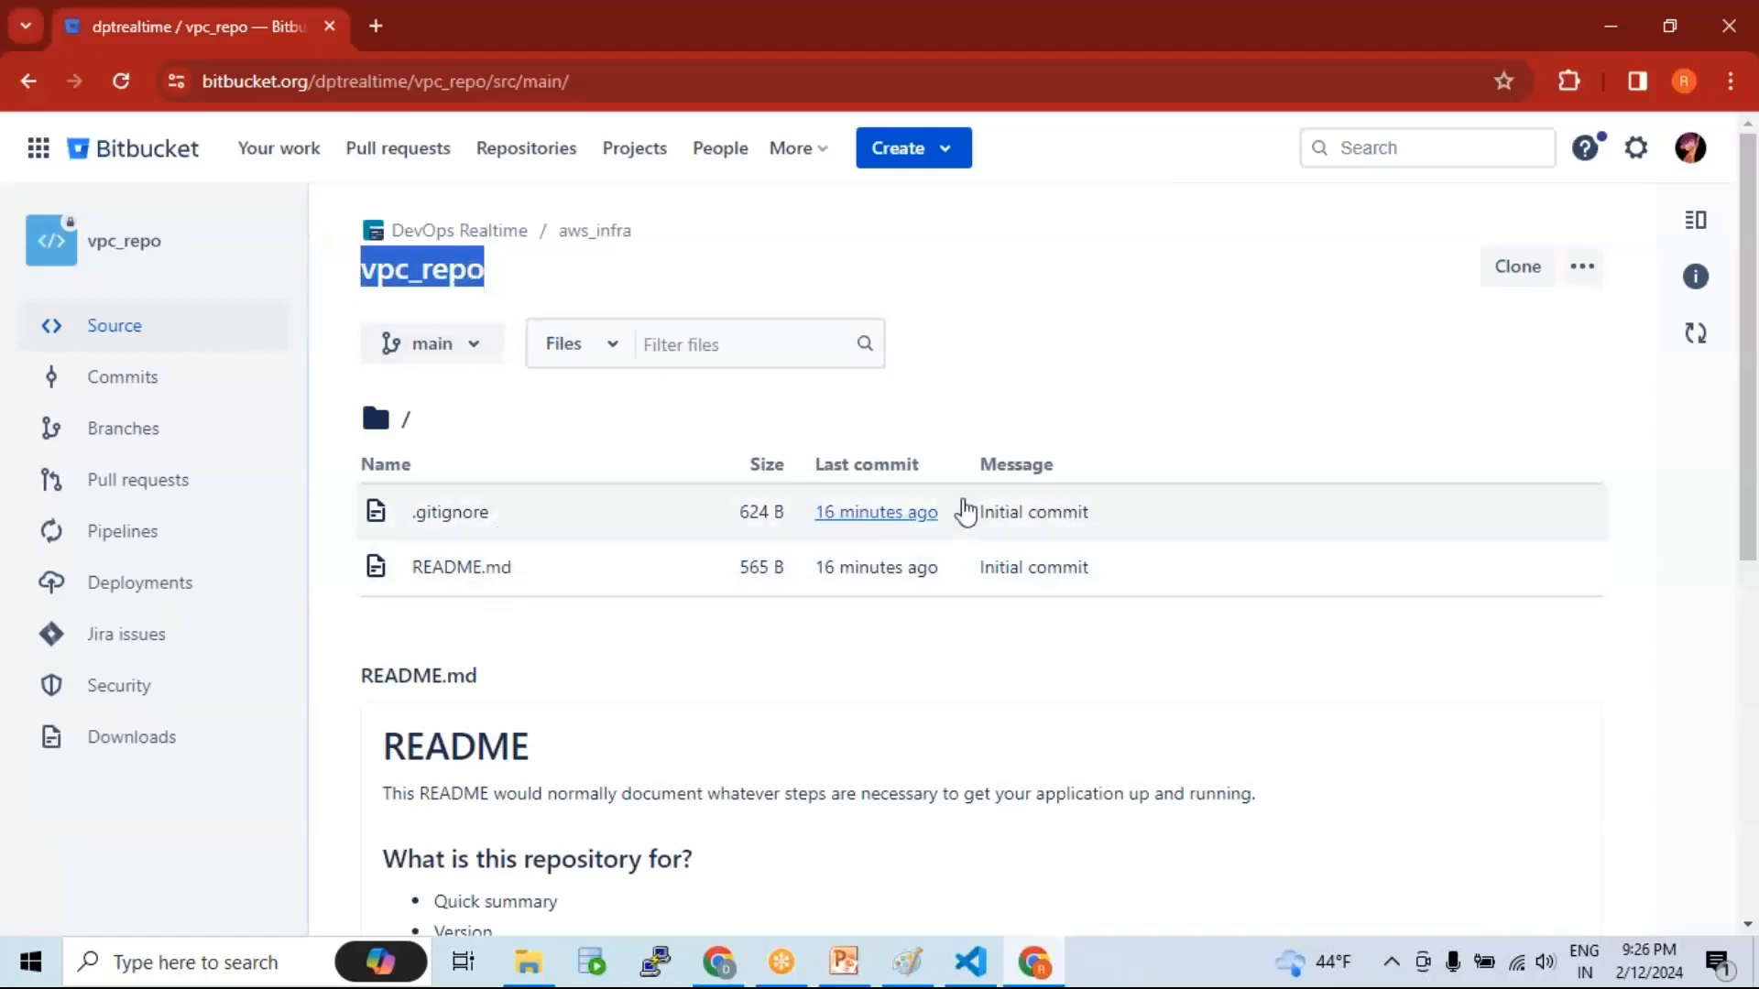
click(1245, 35)
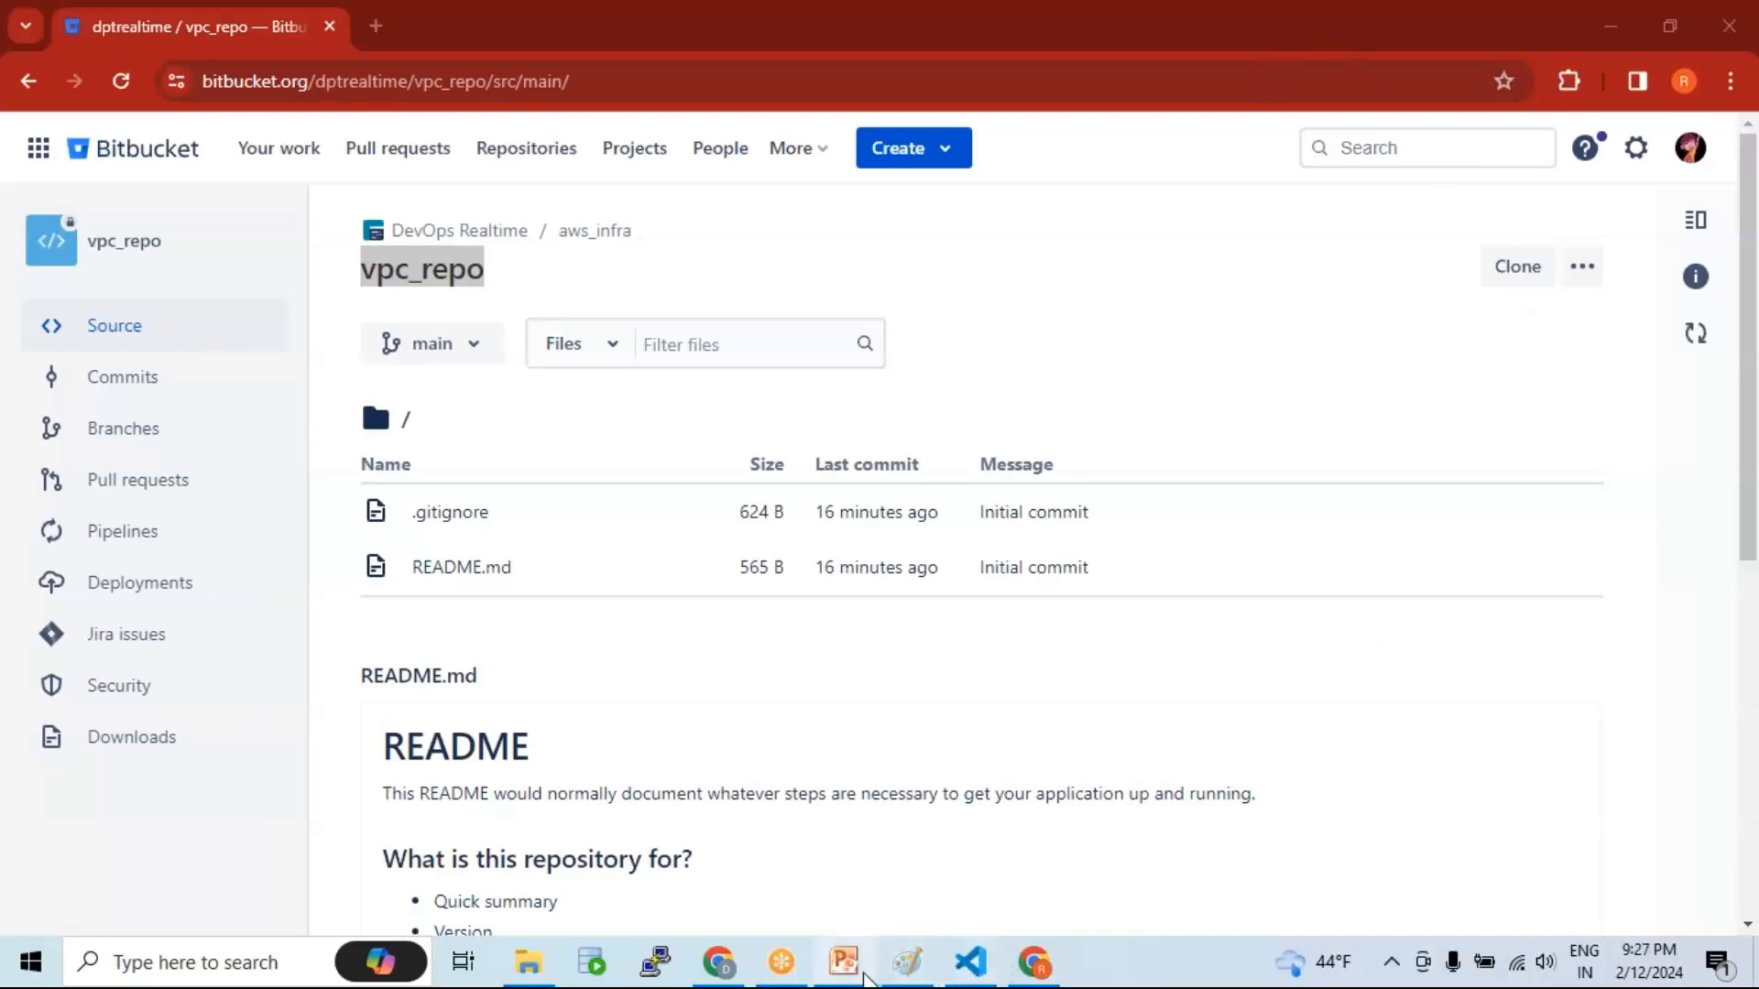
Step: Replace the line 5 note in README.md with 'Access granted to dev 2' and save
click(967, 962)
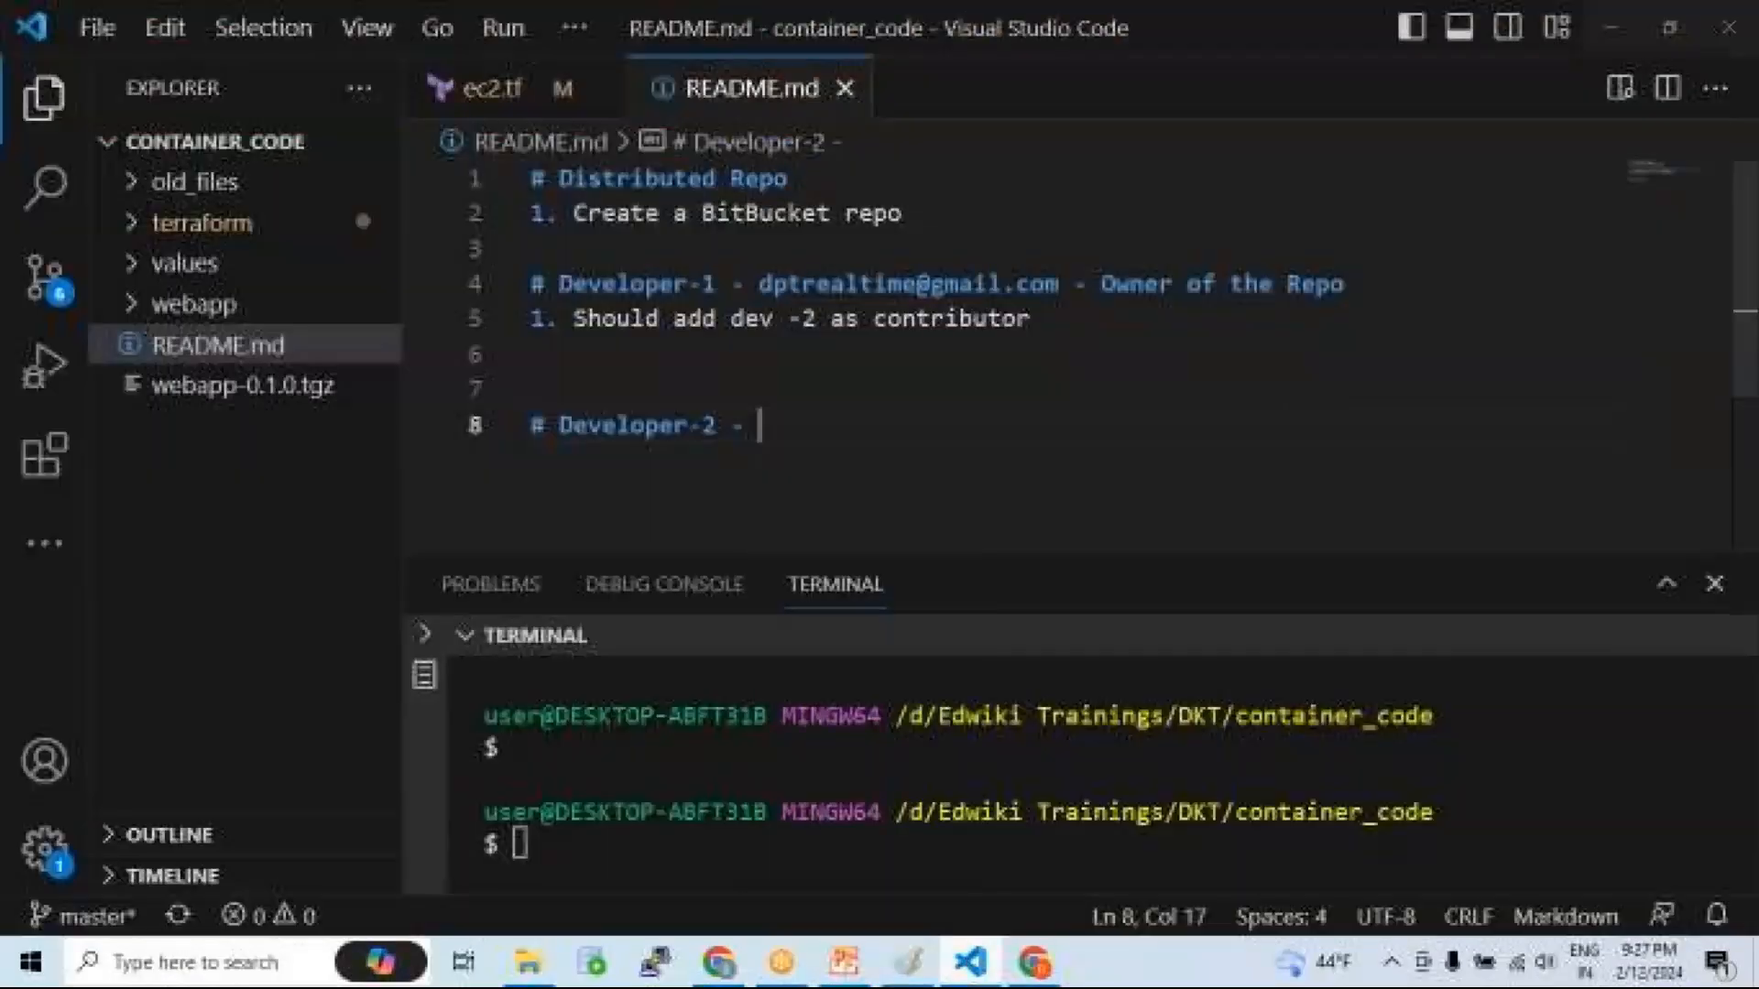
click(832, 400)
drag(577, 320, 1079, 321)
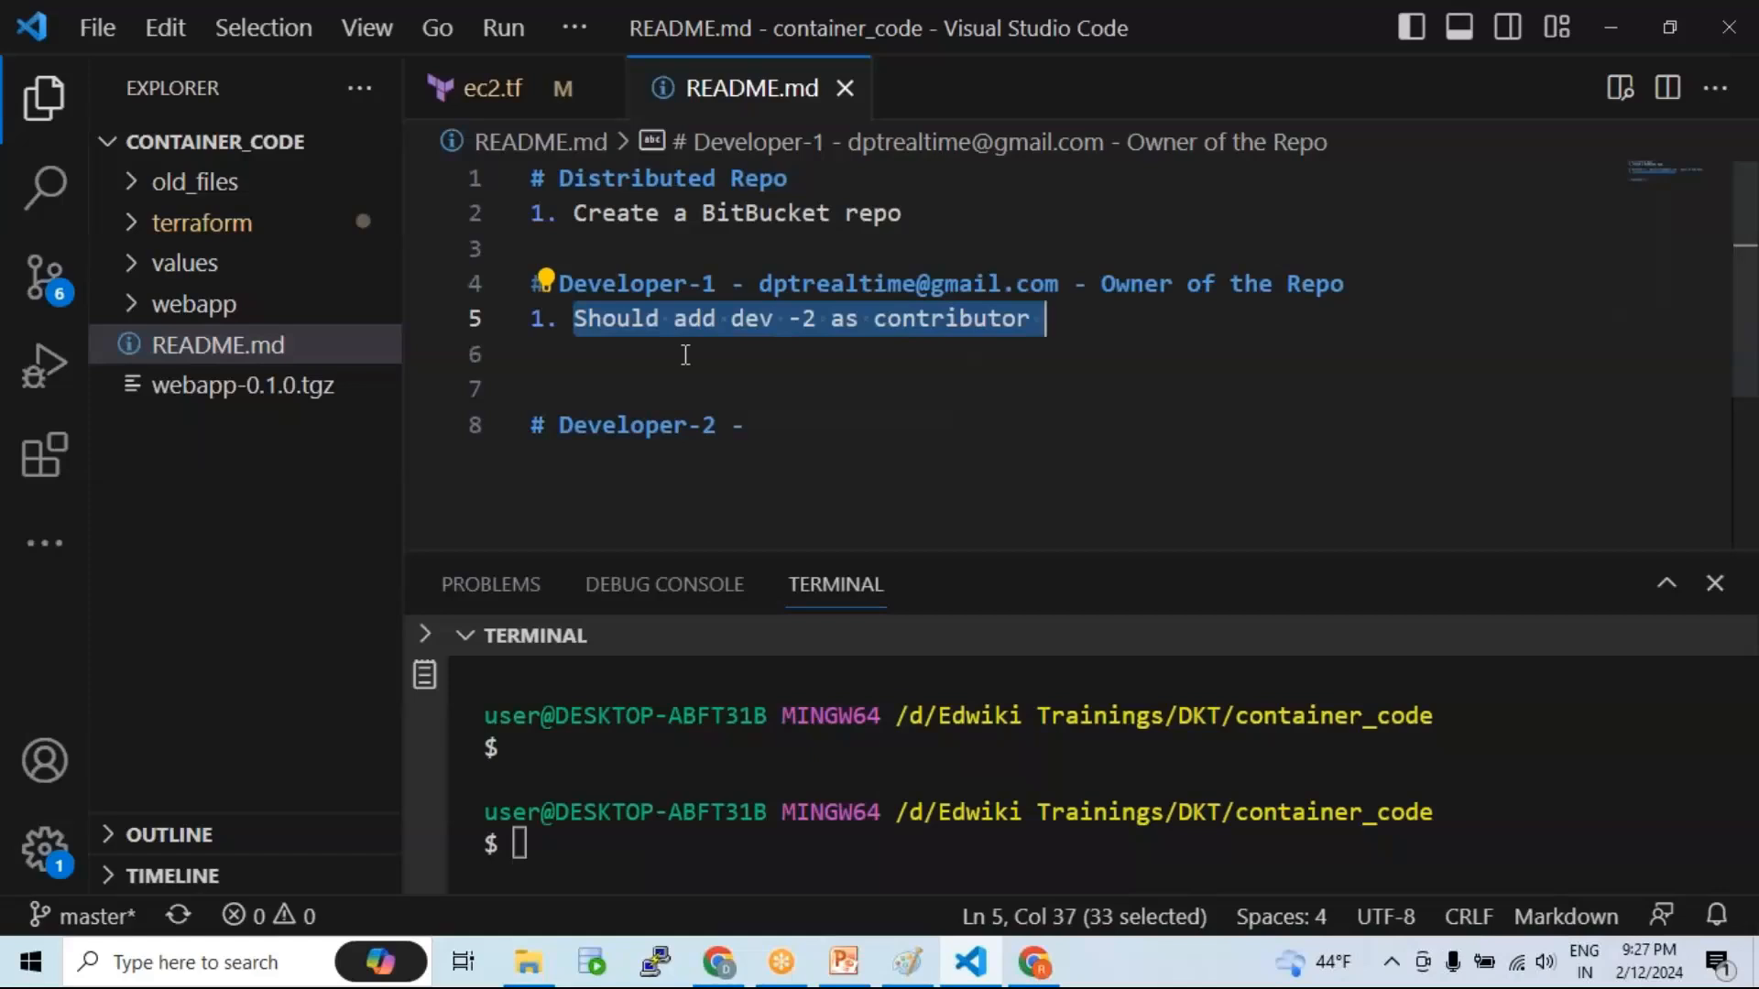
text(Access granted t)
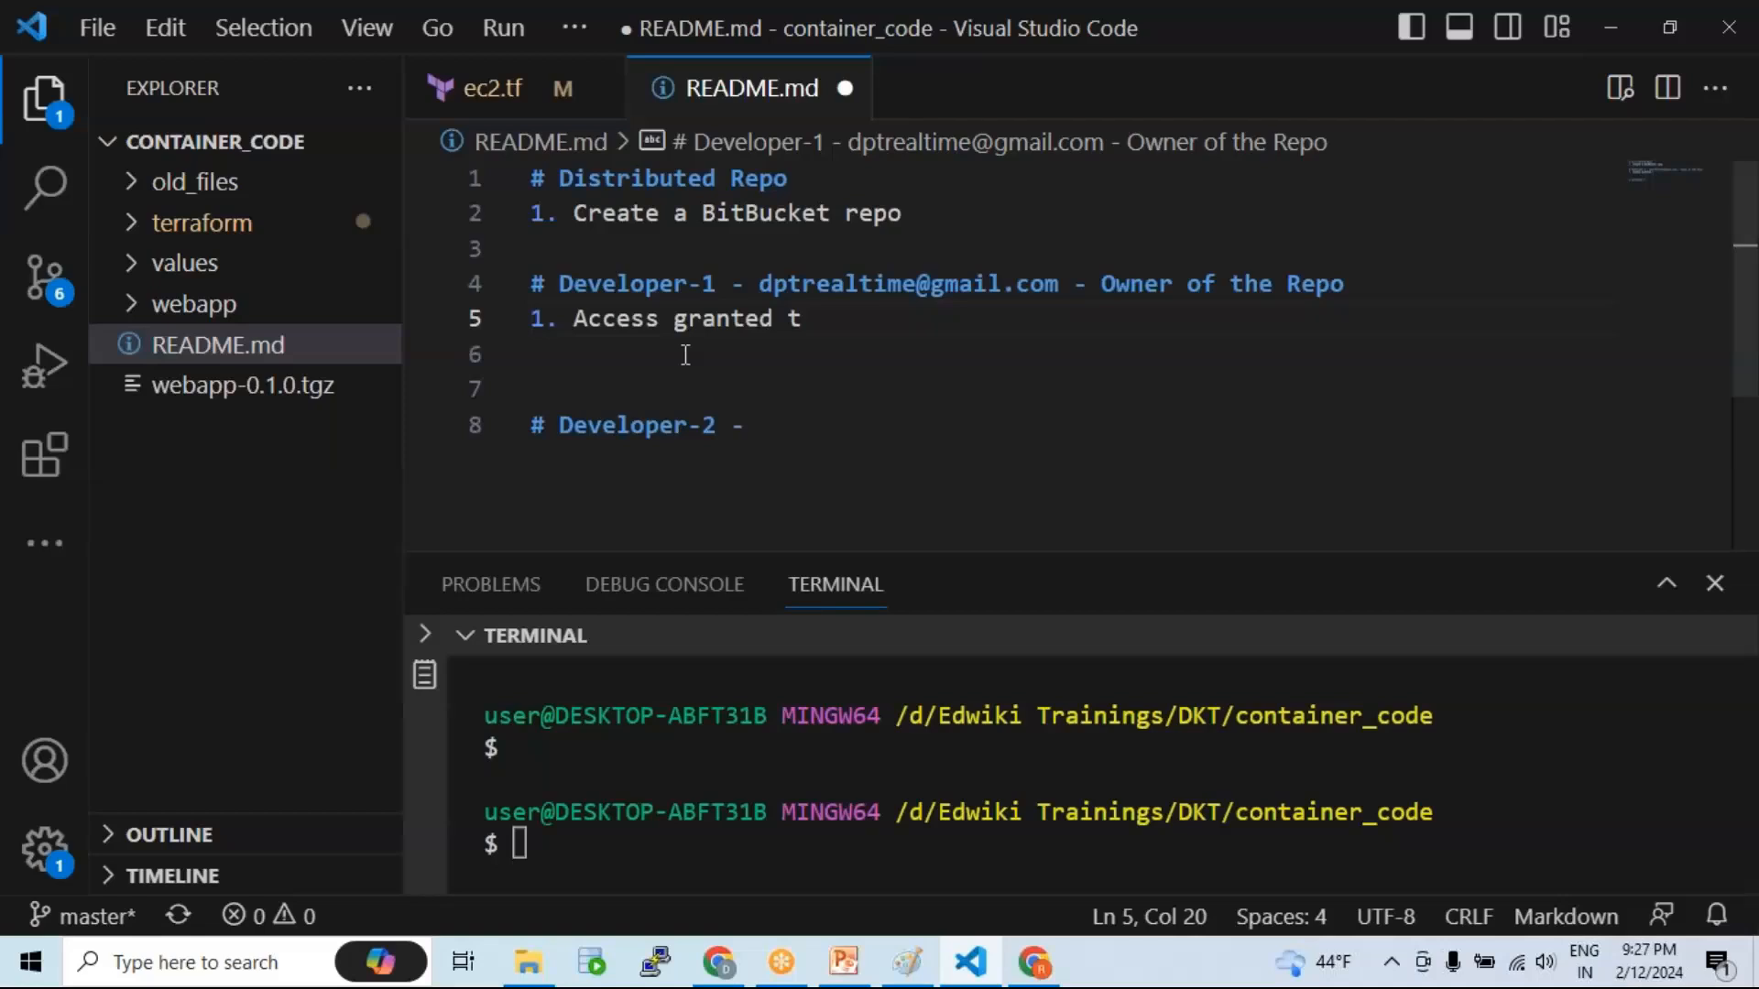
text(o dev 2)
key(ctrl+s)
Step: Move 'Create a BitBucket repo' under Developer-1 as item 1, renumber the access line 2., and save
click(992, 424)
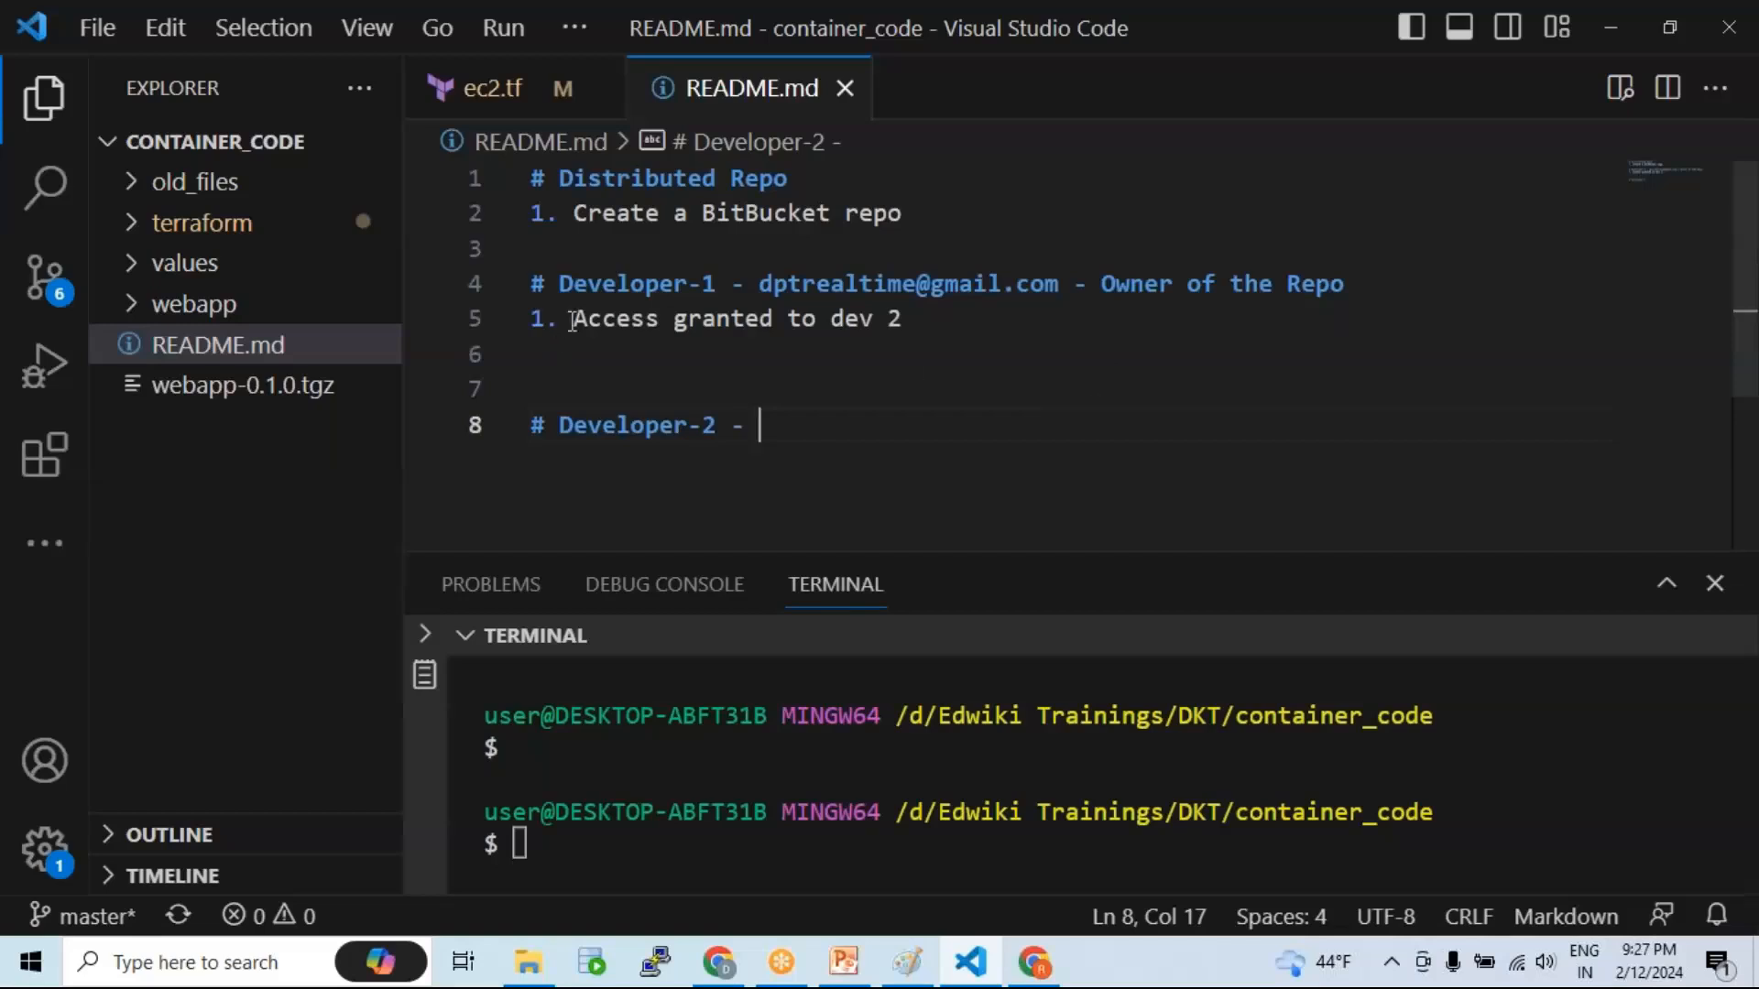
drag(903, 214, 507, 212)
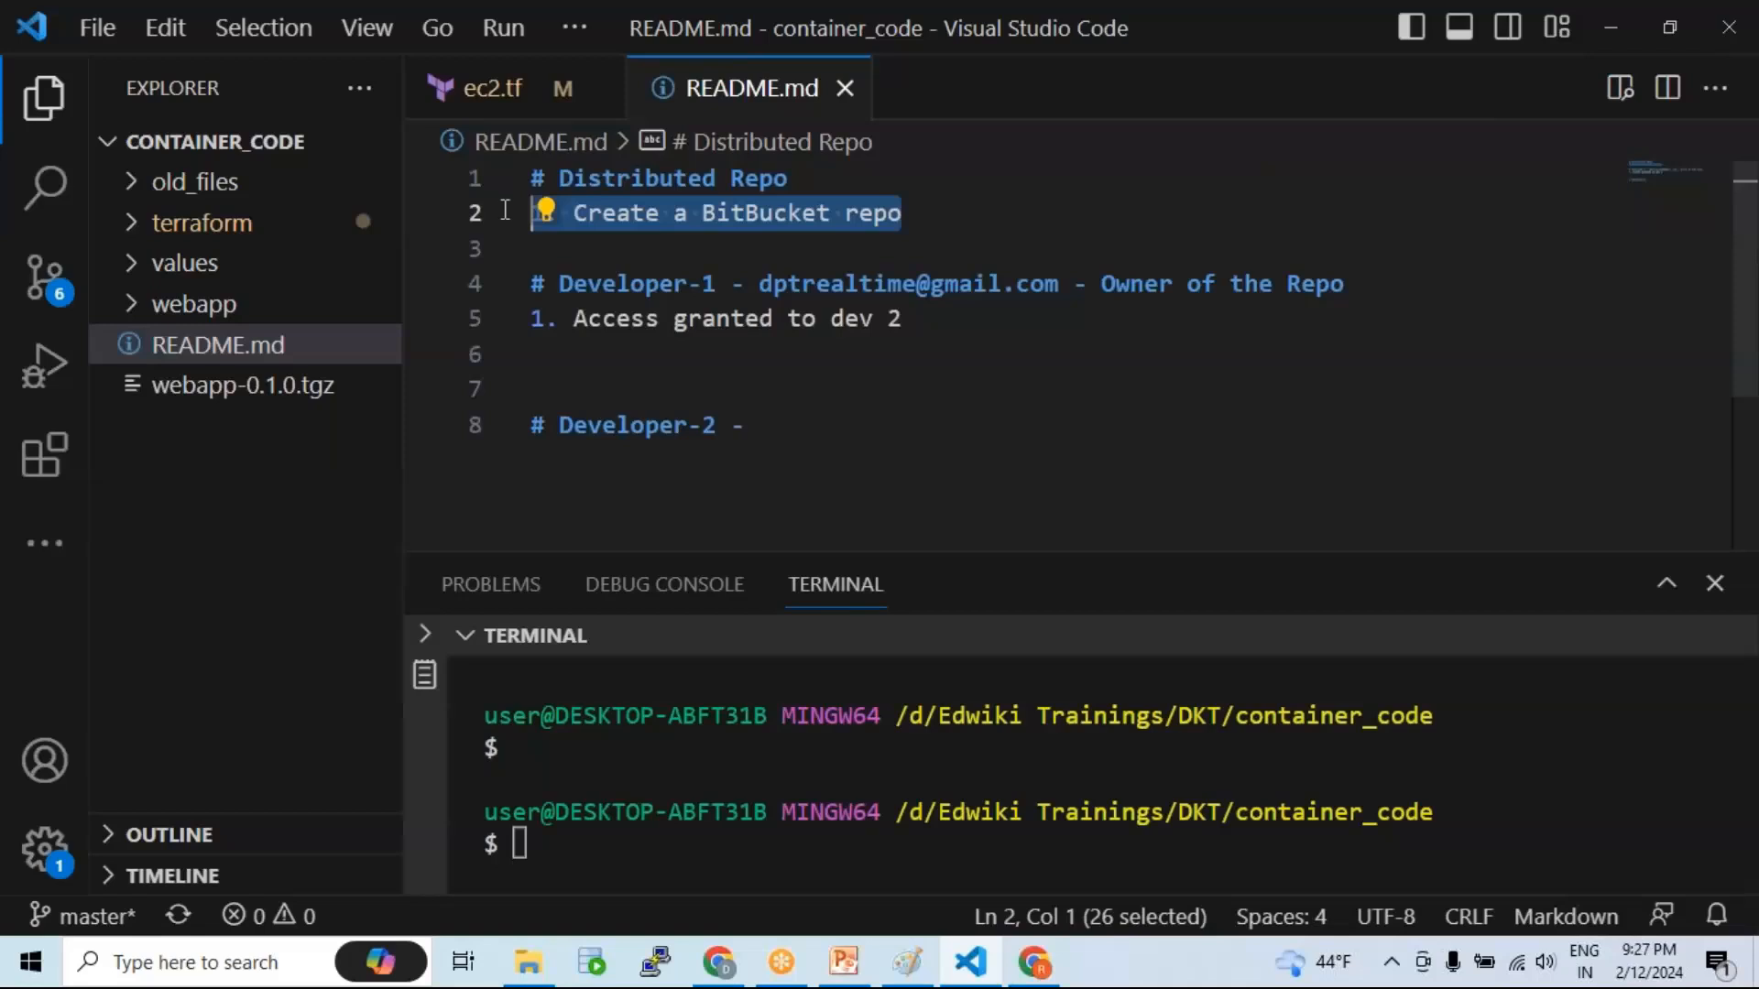
key(BackSpace)
click(573, 319)
text(1. Create a BitBucket repo)
key(Return)
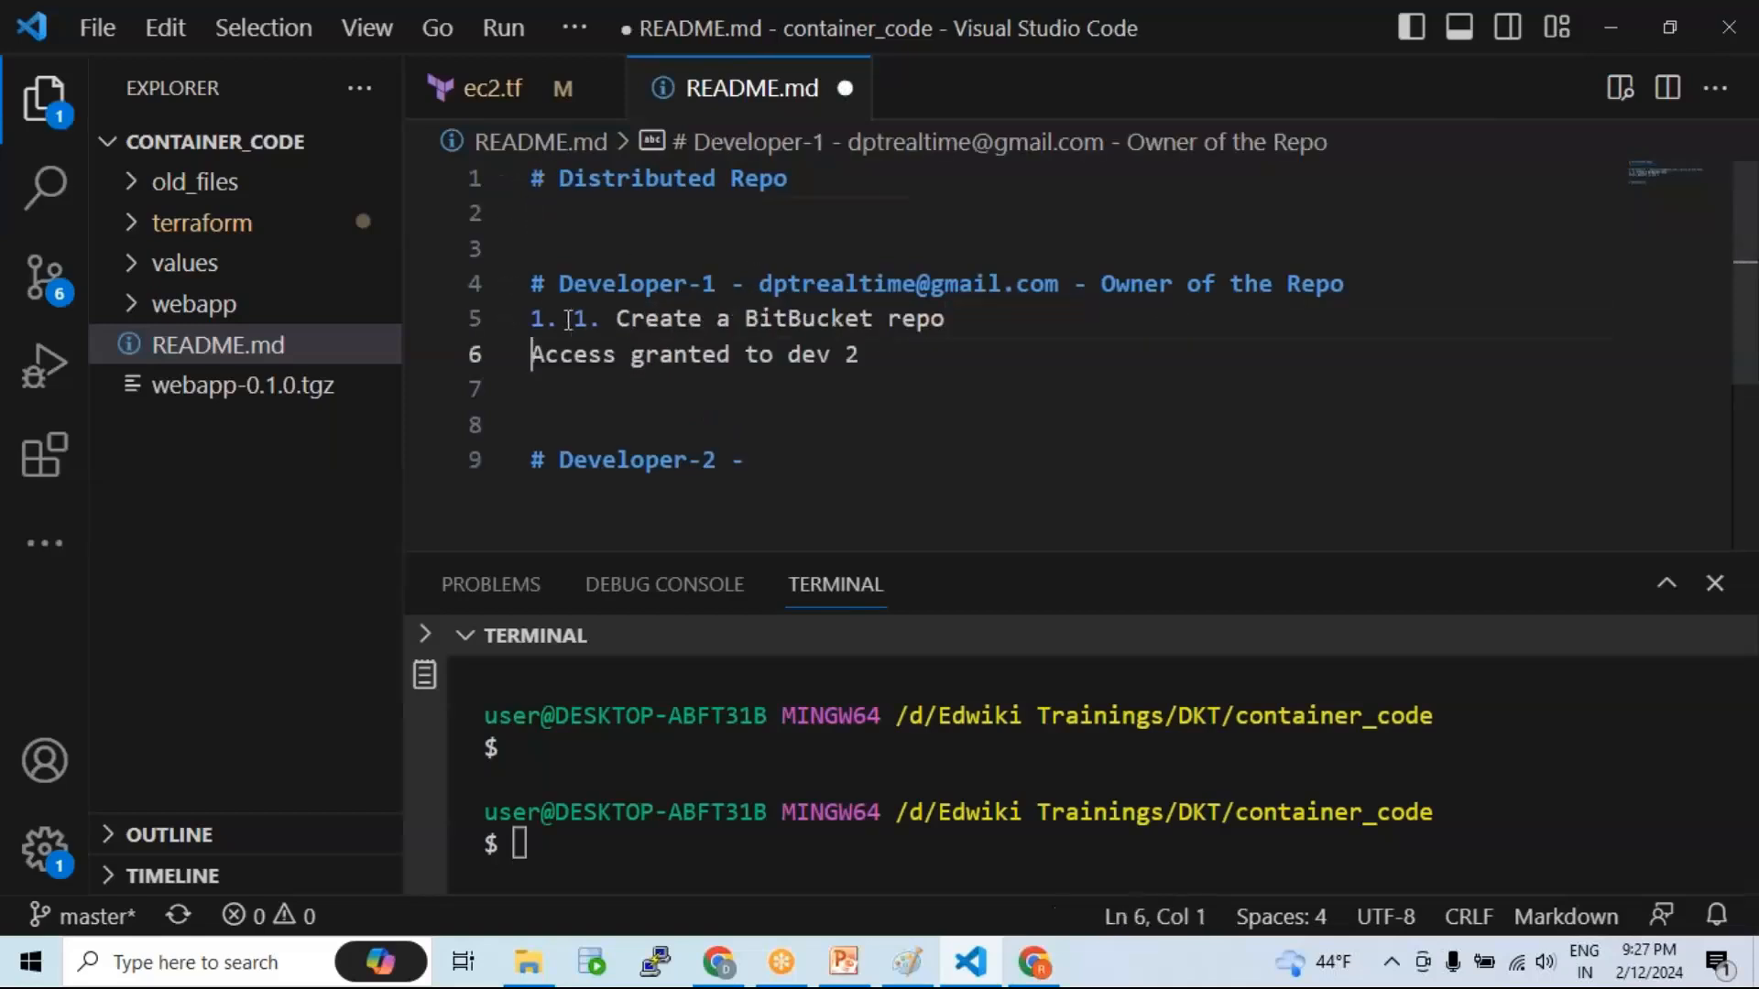
click(615, 317)
key(BackSpace)
key(BackSpace)
key(BackSpace)
click(535, 354)
text(2.)
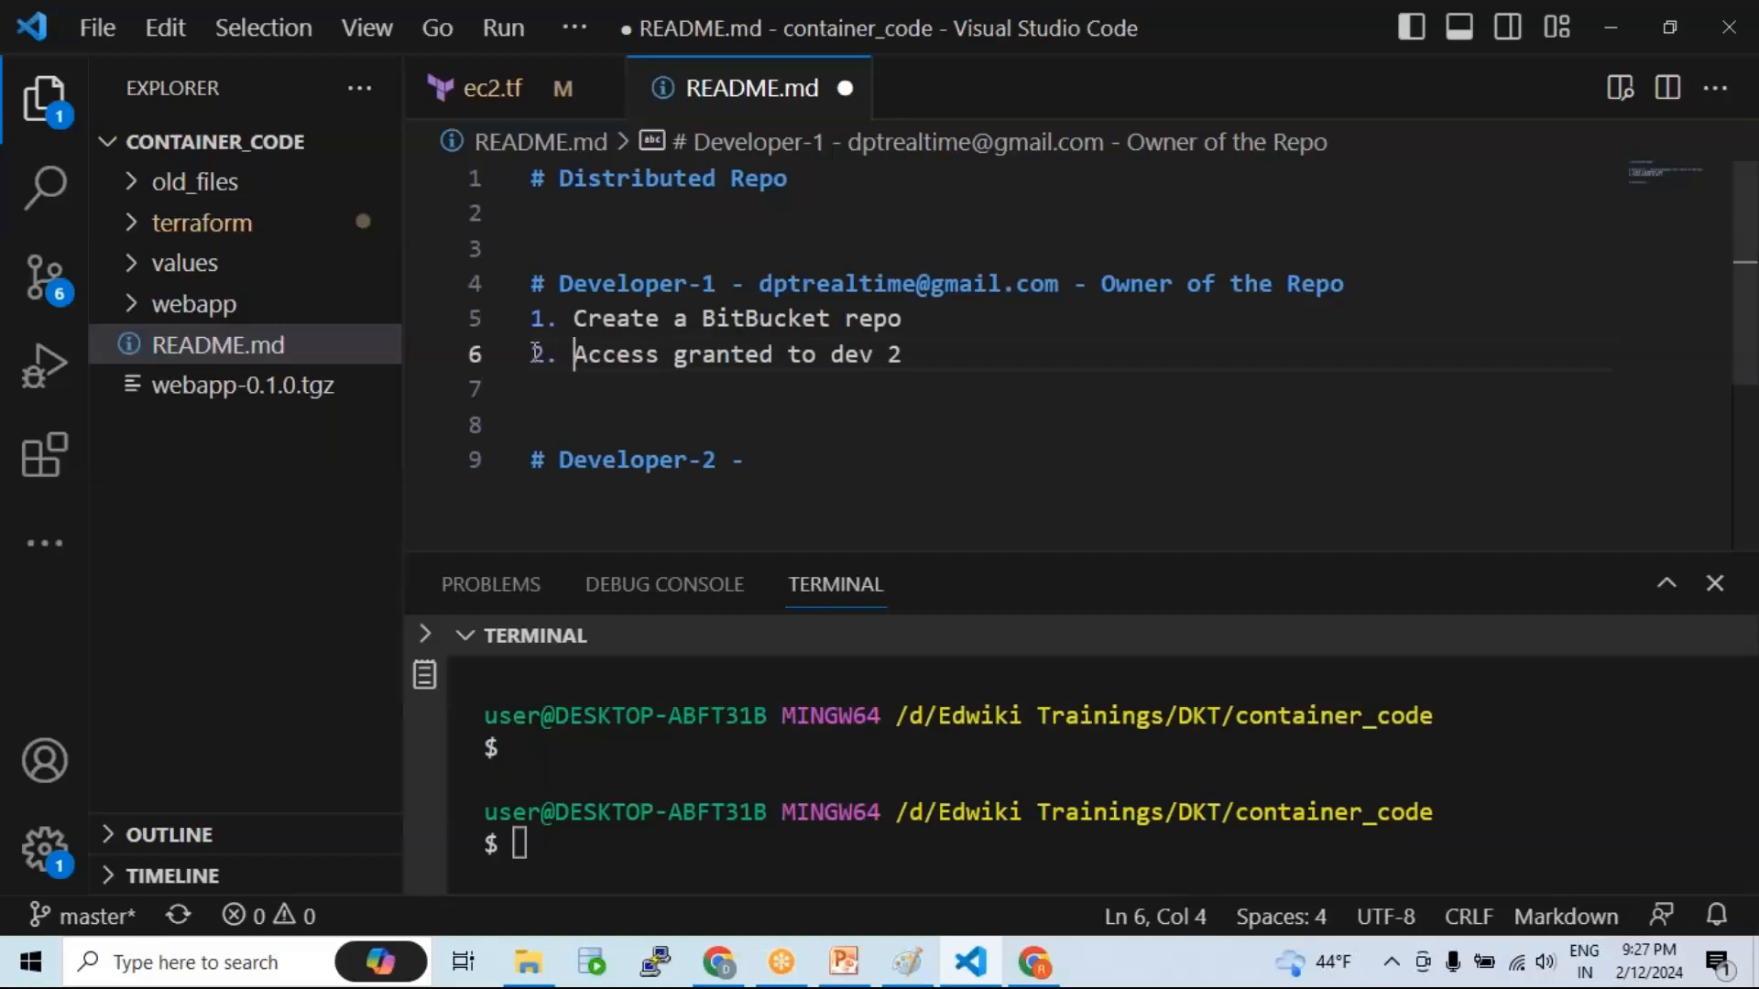
key(ctrl+s)
Step: Delete the Distributed Repo heading and the extra blank top line, then save
click(700, 283)
drag(705, 212, 531, 178)
key(BackSpace)
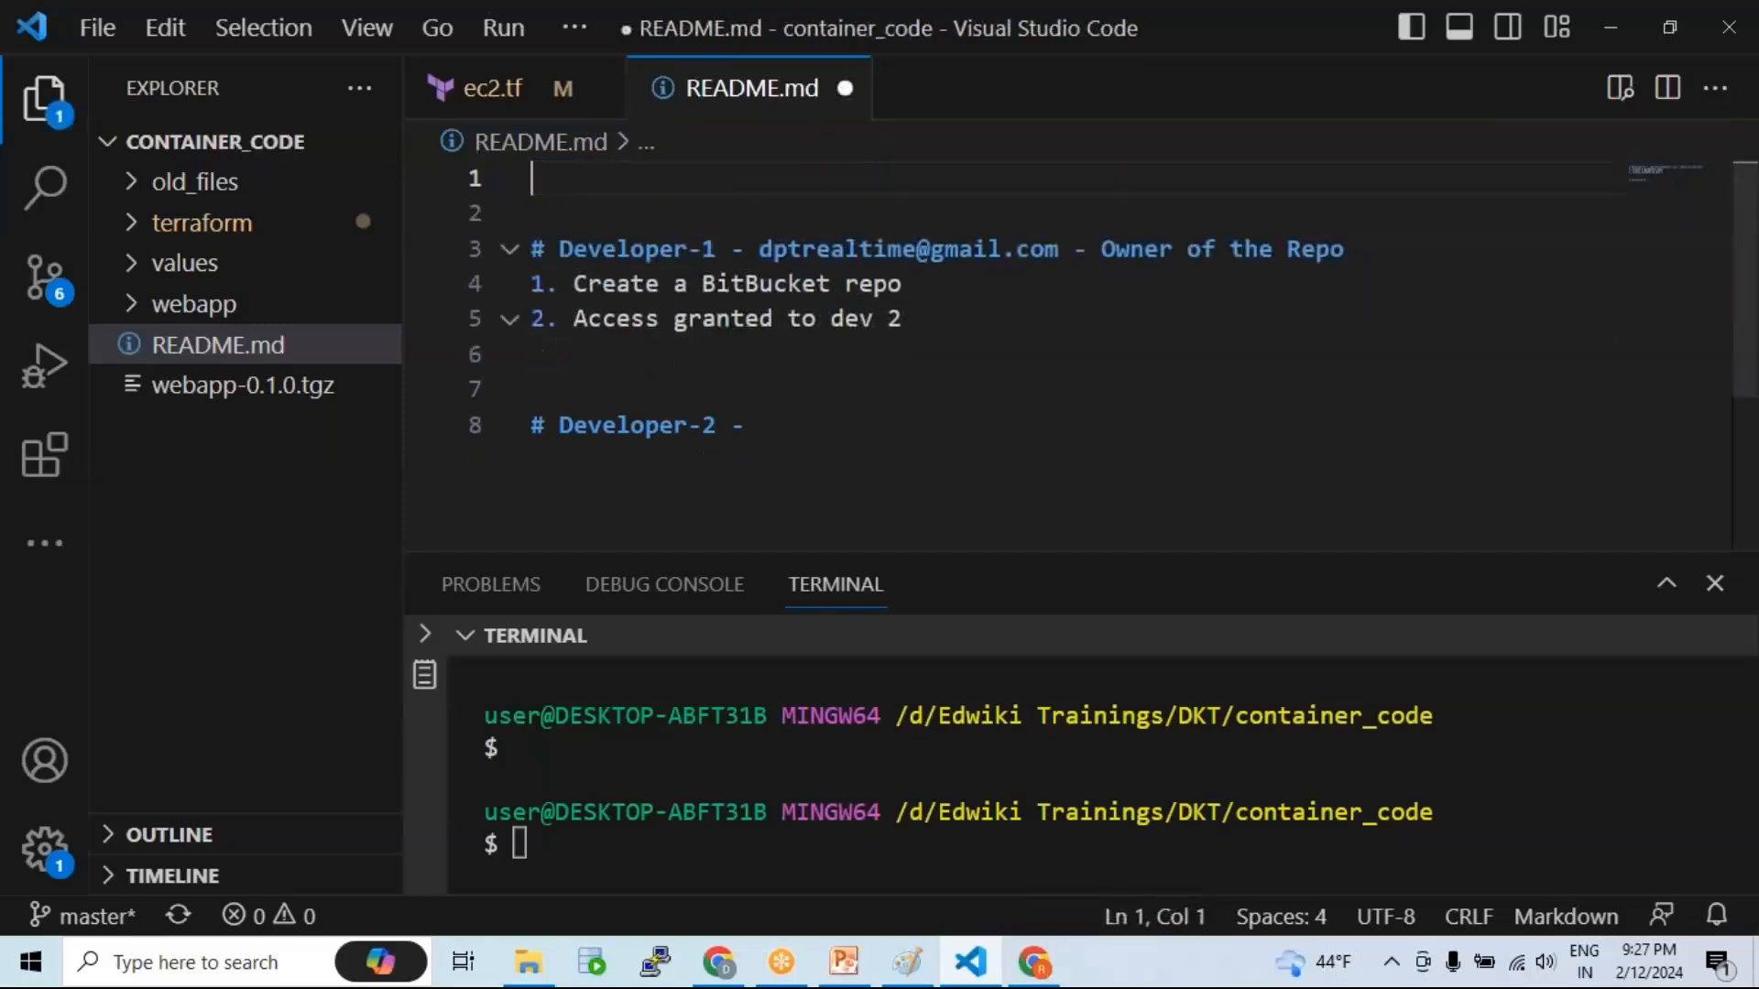
click(585, 215)
key(Delete)
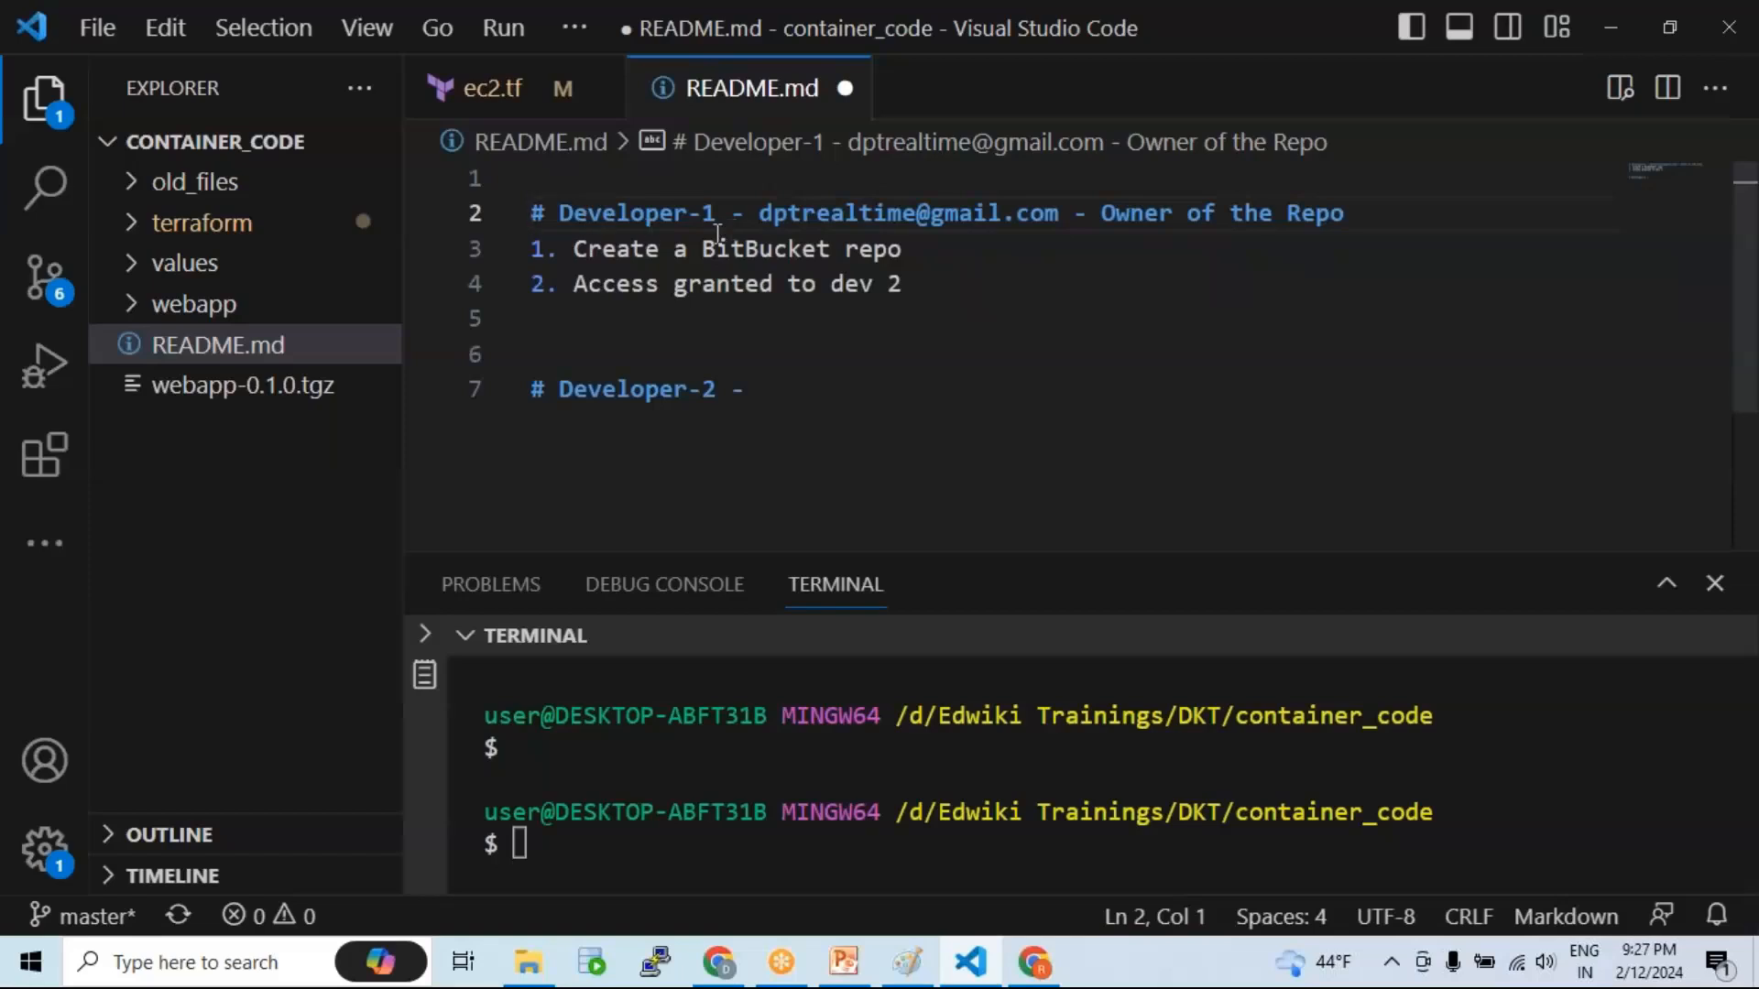
key(ctrl+s)
Step: Highlight the Developer-1 label on line 2 and enlarge the terminal panel
click(947, 290)
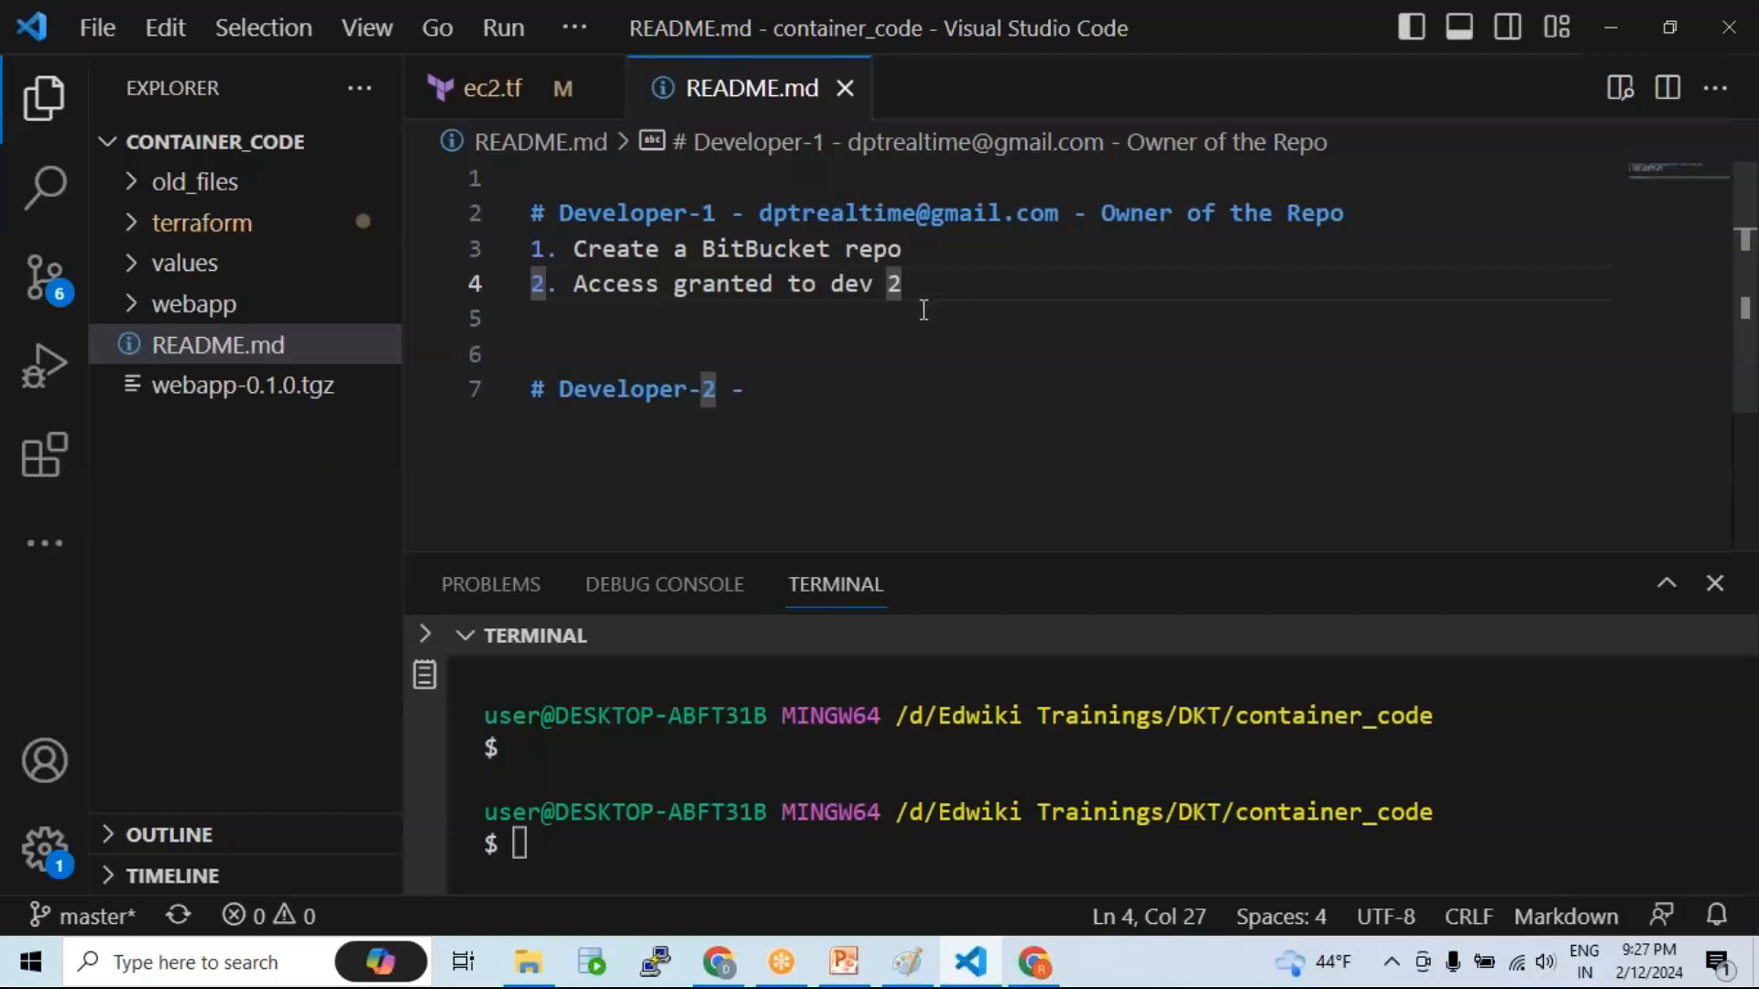
drag(716, 213, 547, 214)
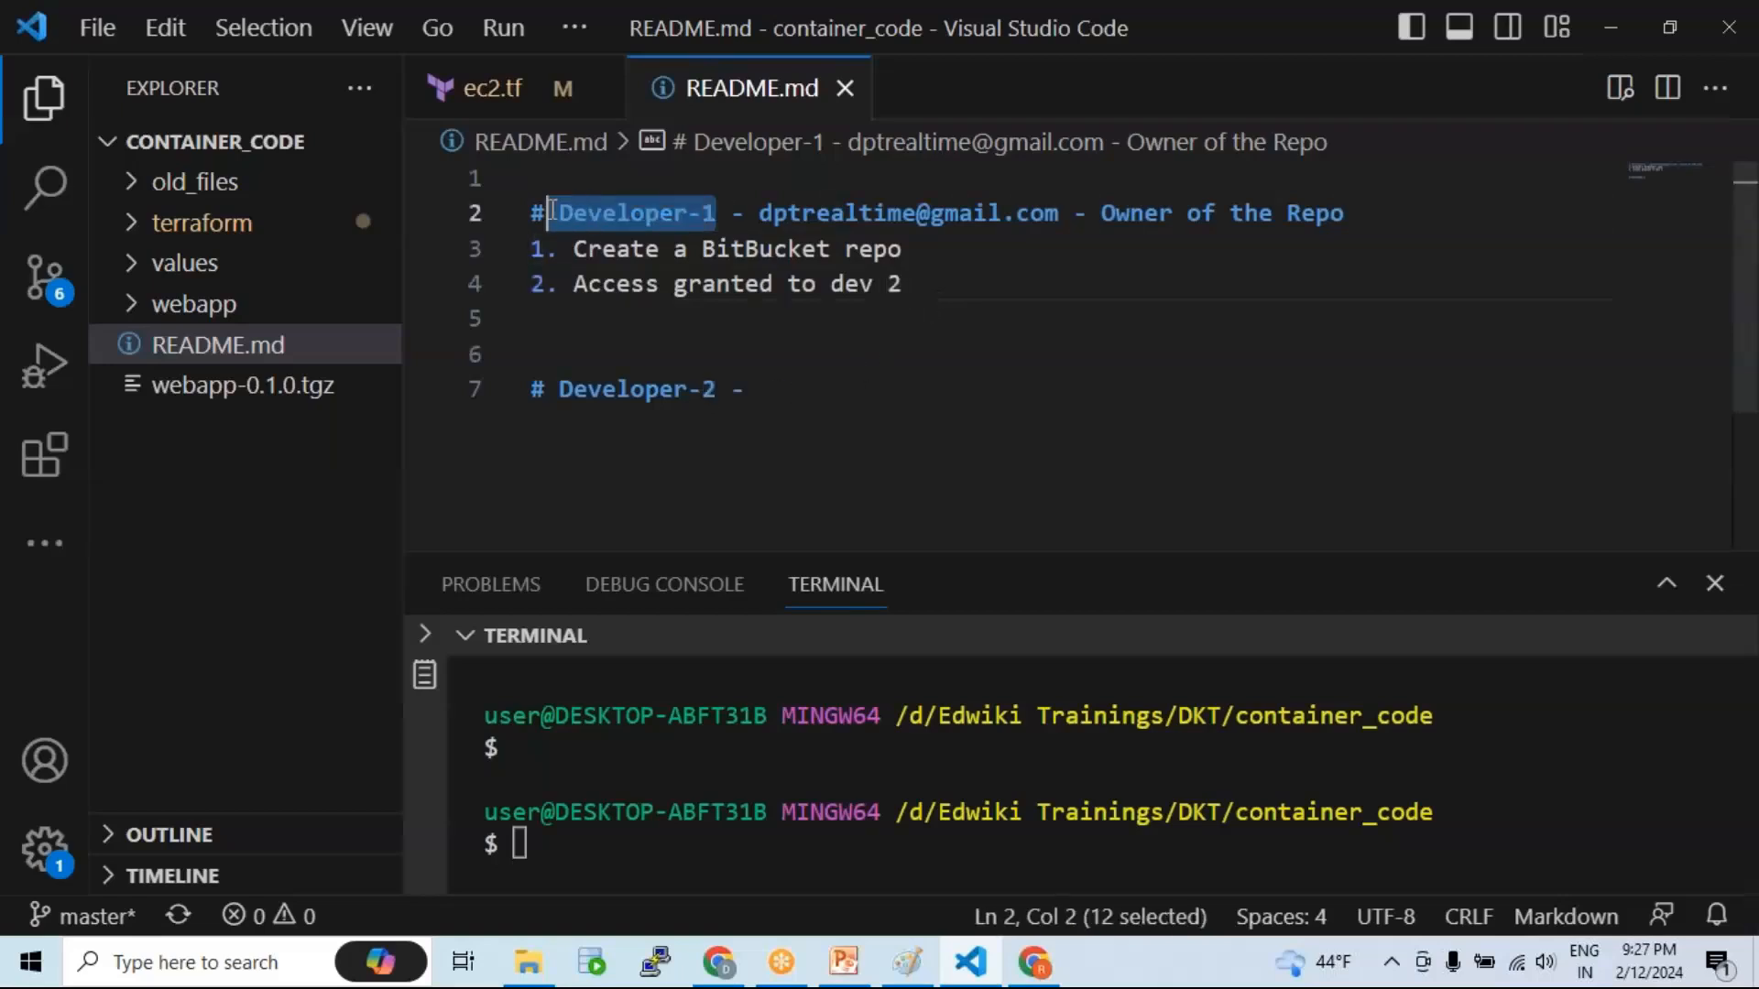
drag(772, 214, 1014, 213)
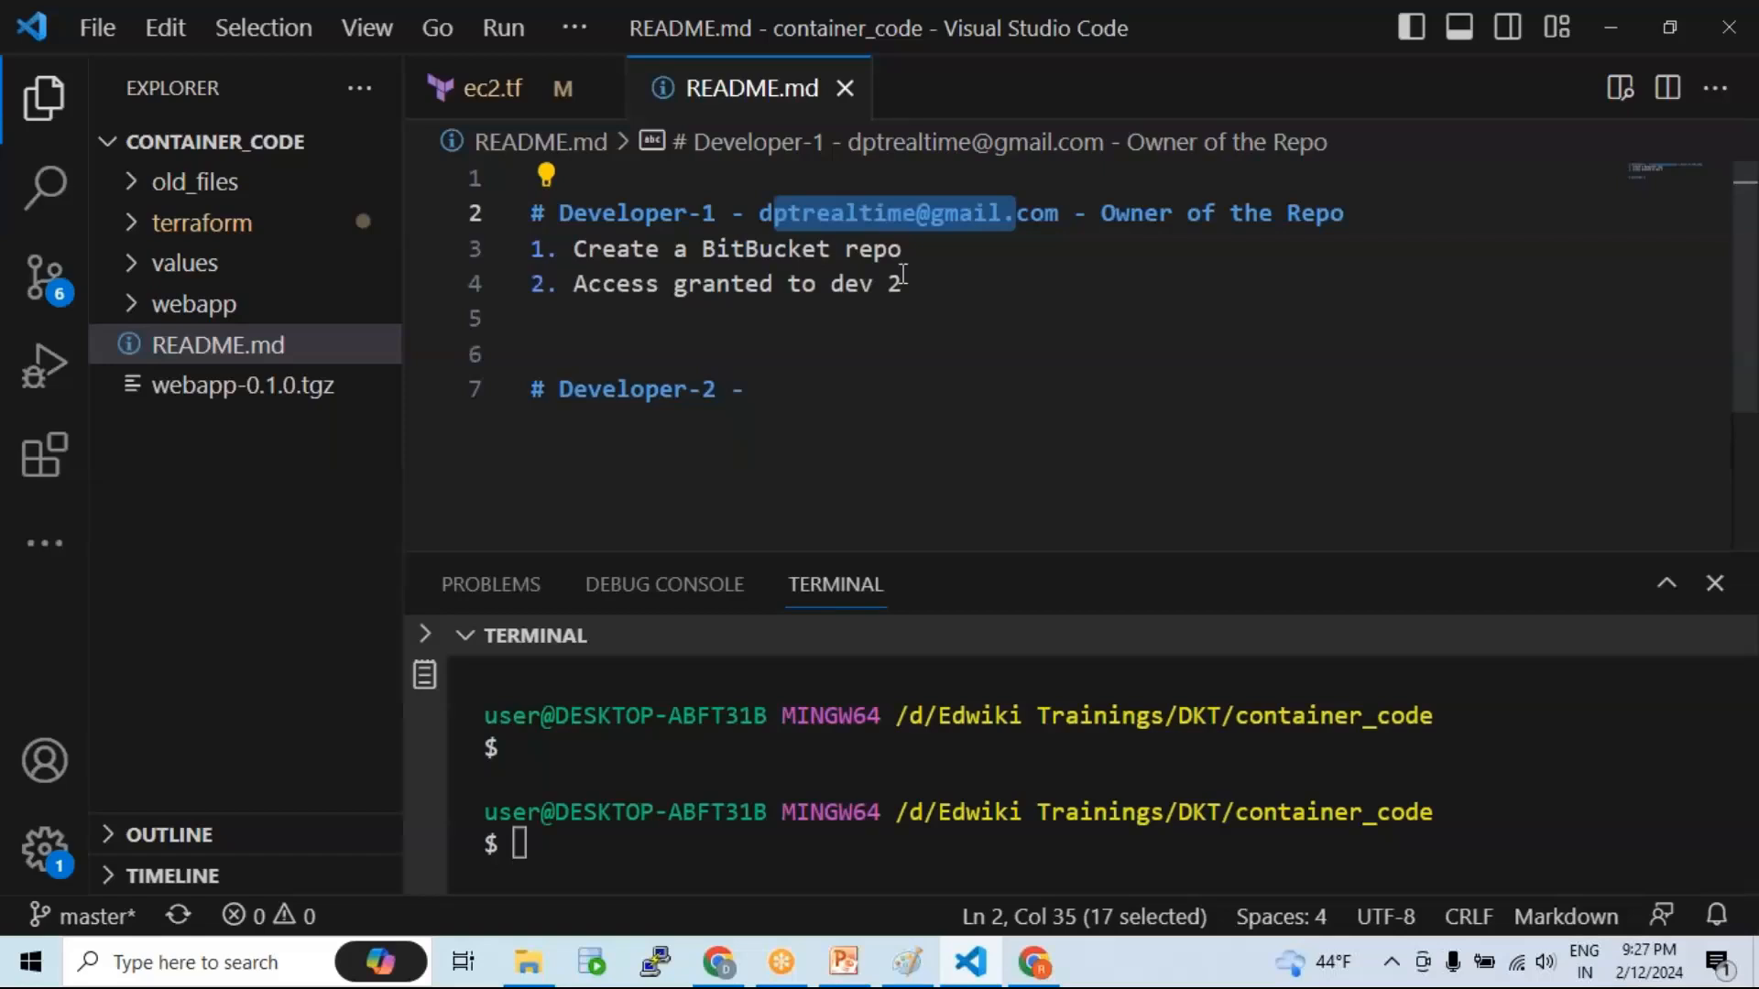
click(744, 371)
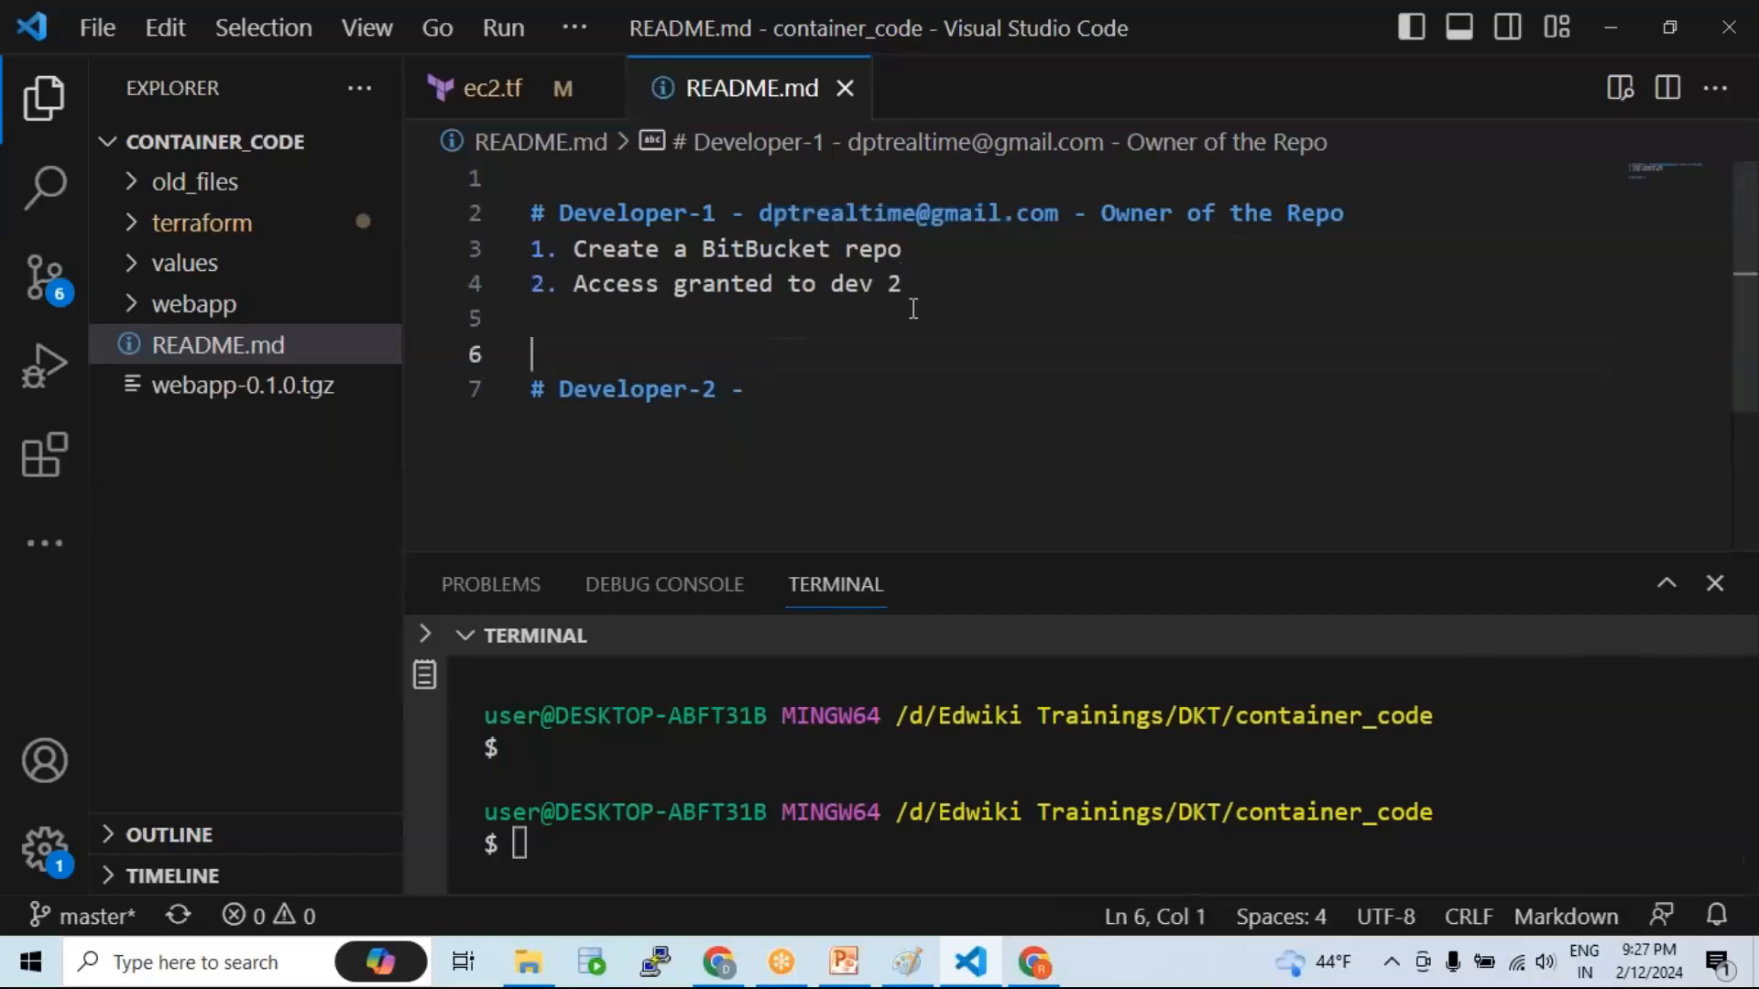
drag(724, 211, 552, 208)
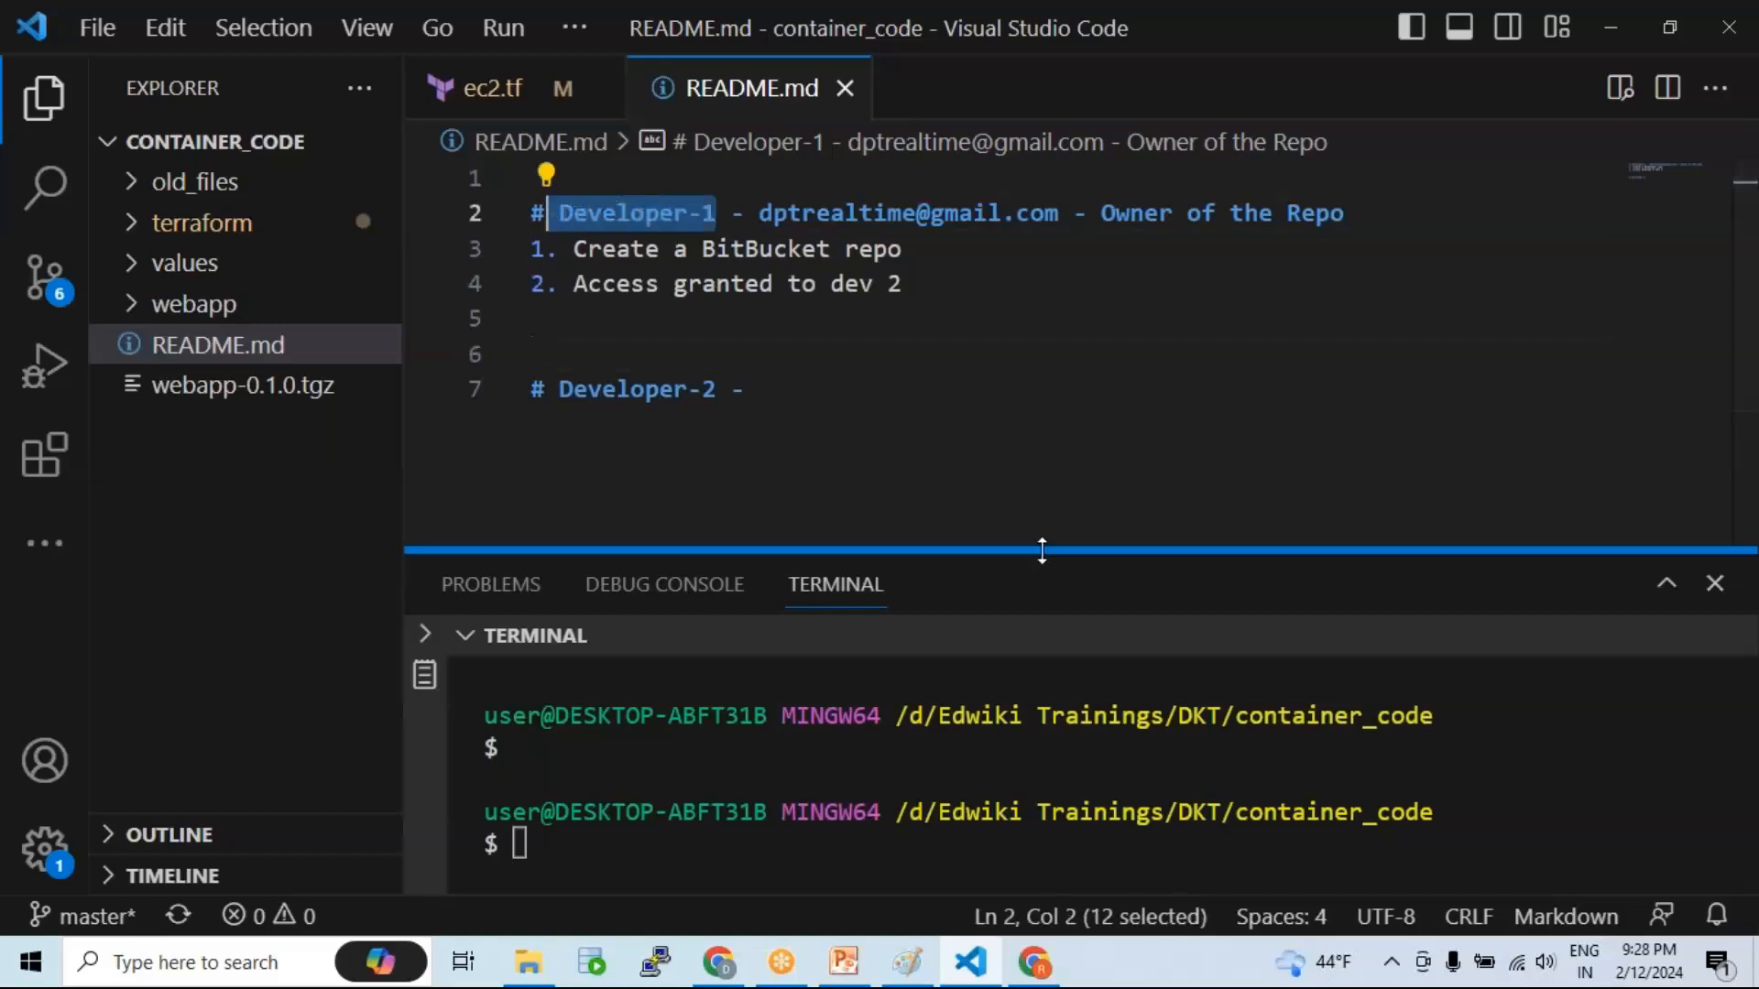
drag(1040, 550, 1040, 467)
Step: On the Distributed SCM slide, select the Distributed Repo and Developer1 box shapes
click(843, 961)
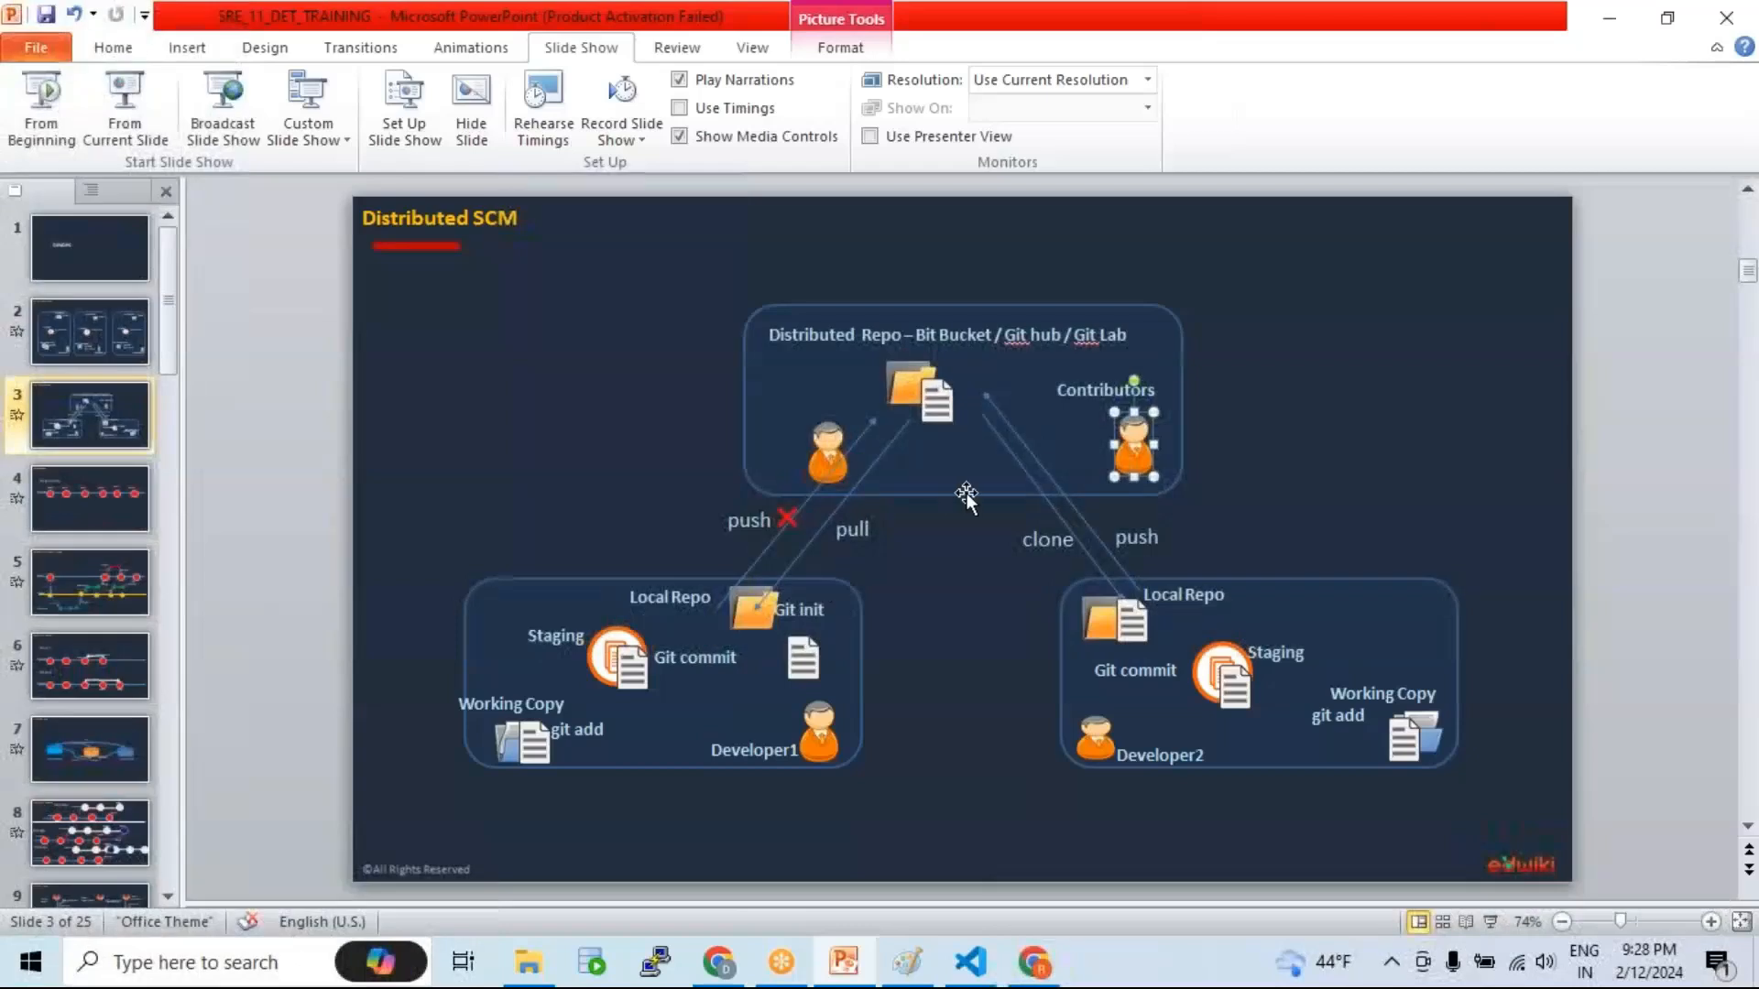
mouse_move(675, 261)
mouse_down()
mouse_move(949, 311)
mouse_move(1246, 463)
mouse_move(1248, 518)
mouse_up()
click(885, 648)
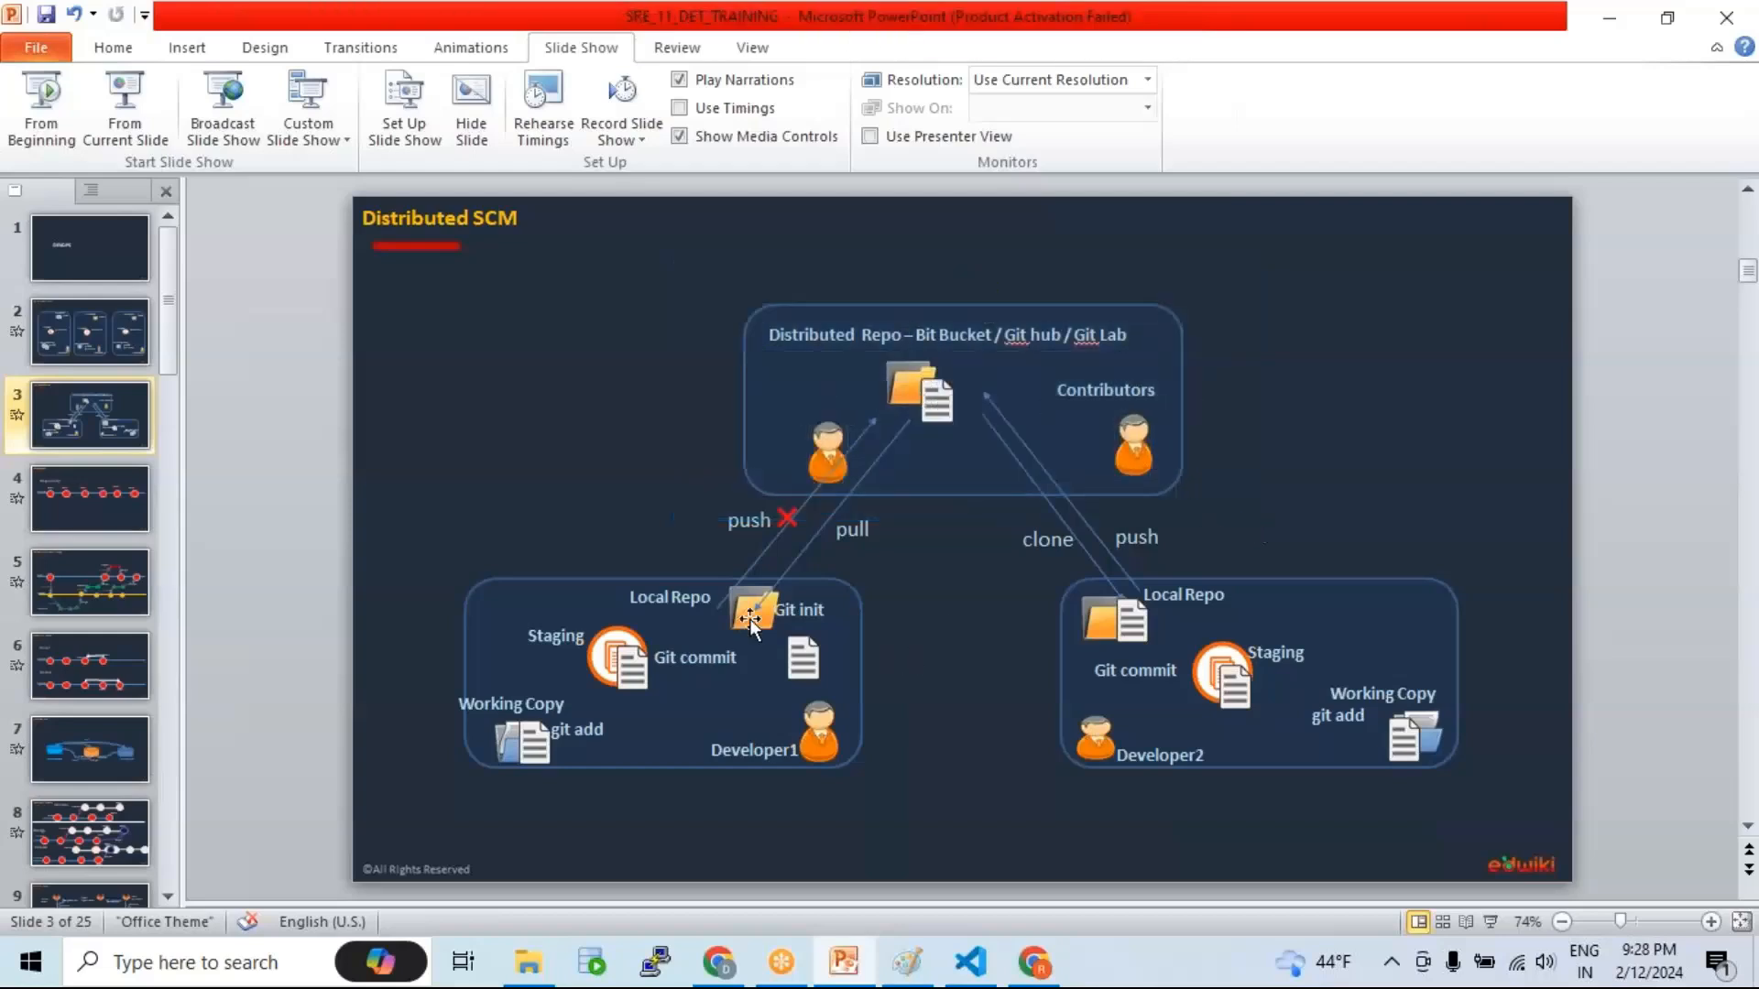
mouse_move(403, 547)
mouse_down()
mouse_move(756, 612)
mouse_move(863, 712)
mouse_move(879, 803)
mouse_up()
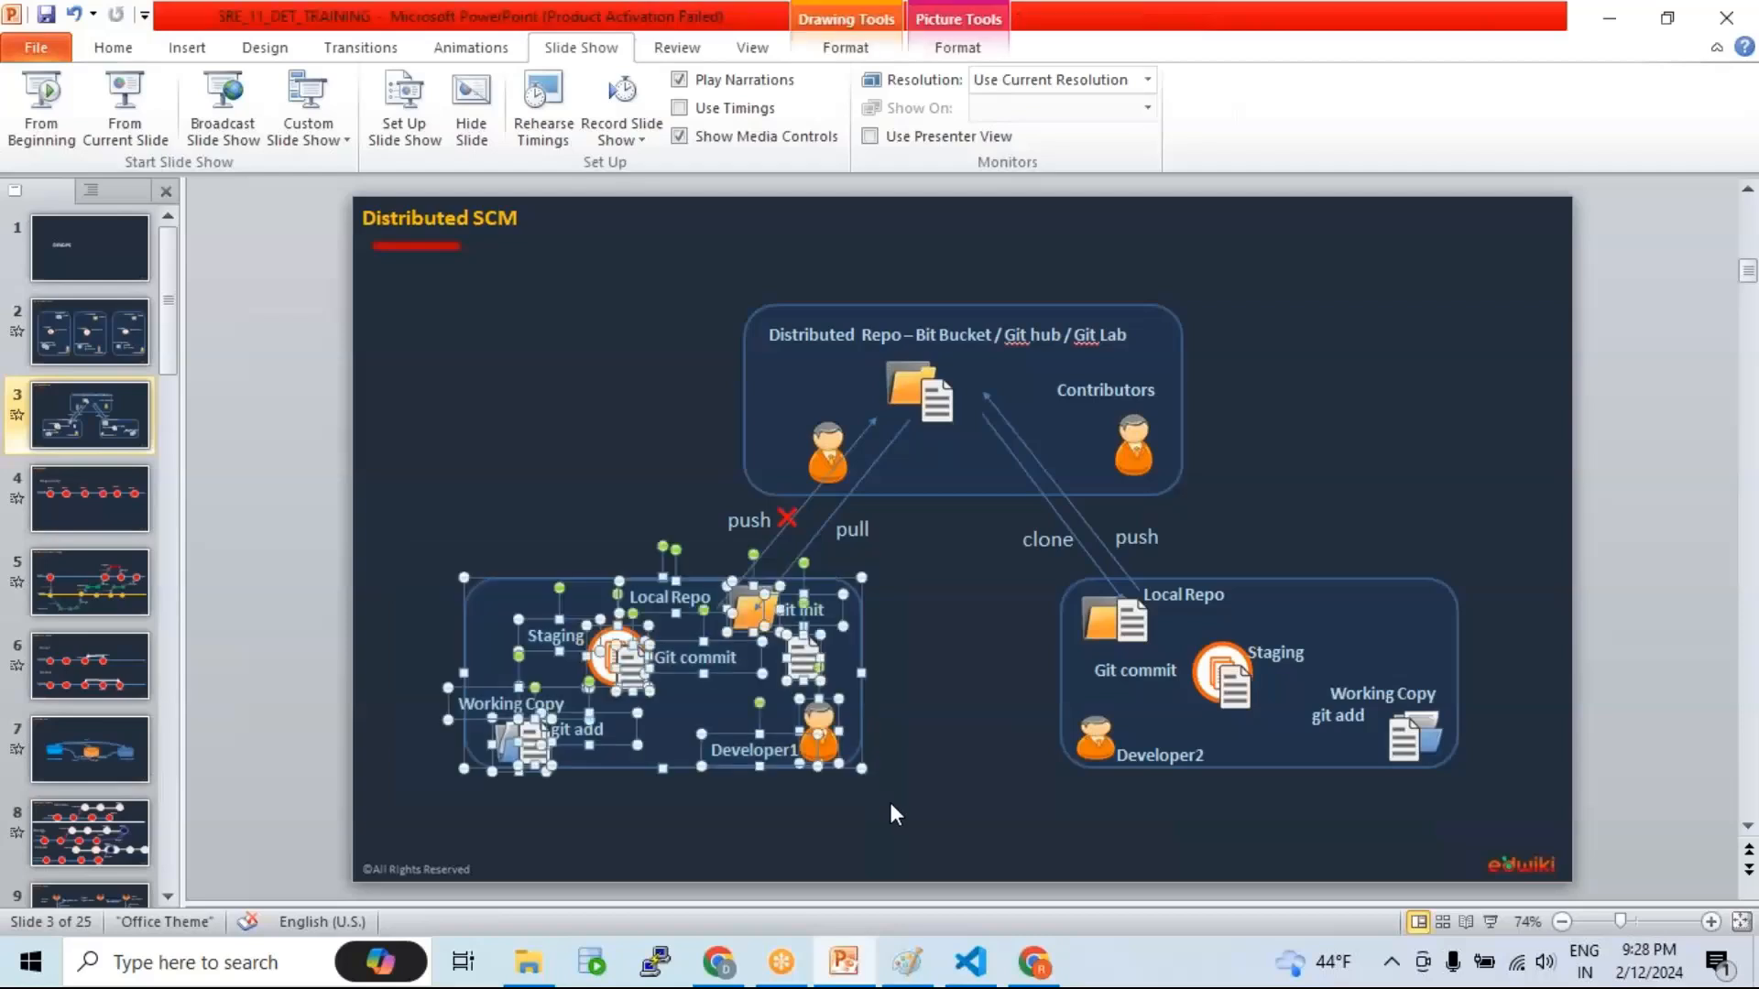
Step: Enlarge the VS Code terminal and empty it with clear
click(971, 969)
drag(978, 468, 934, 354)
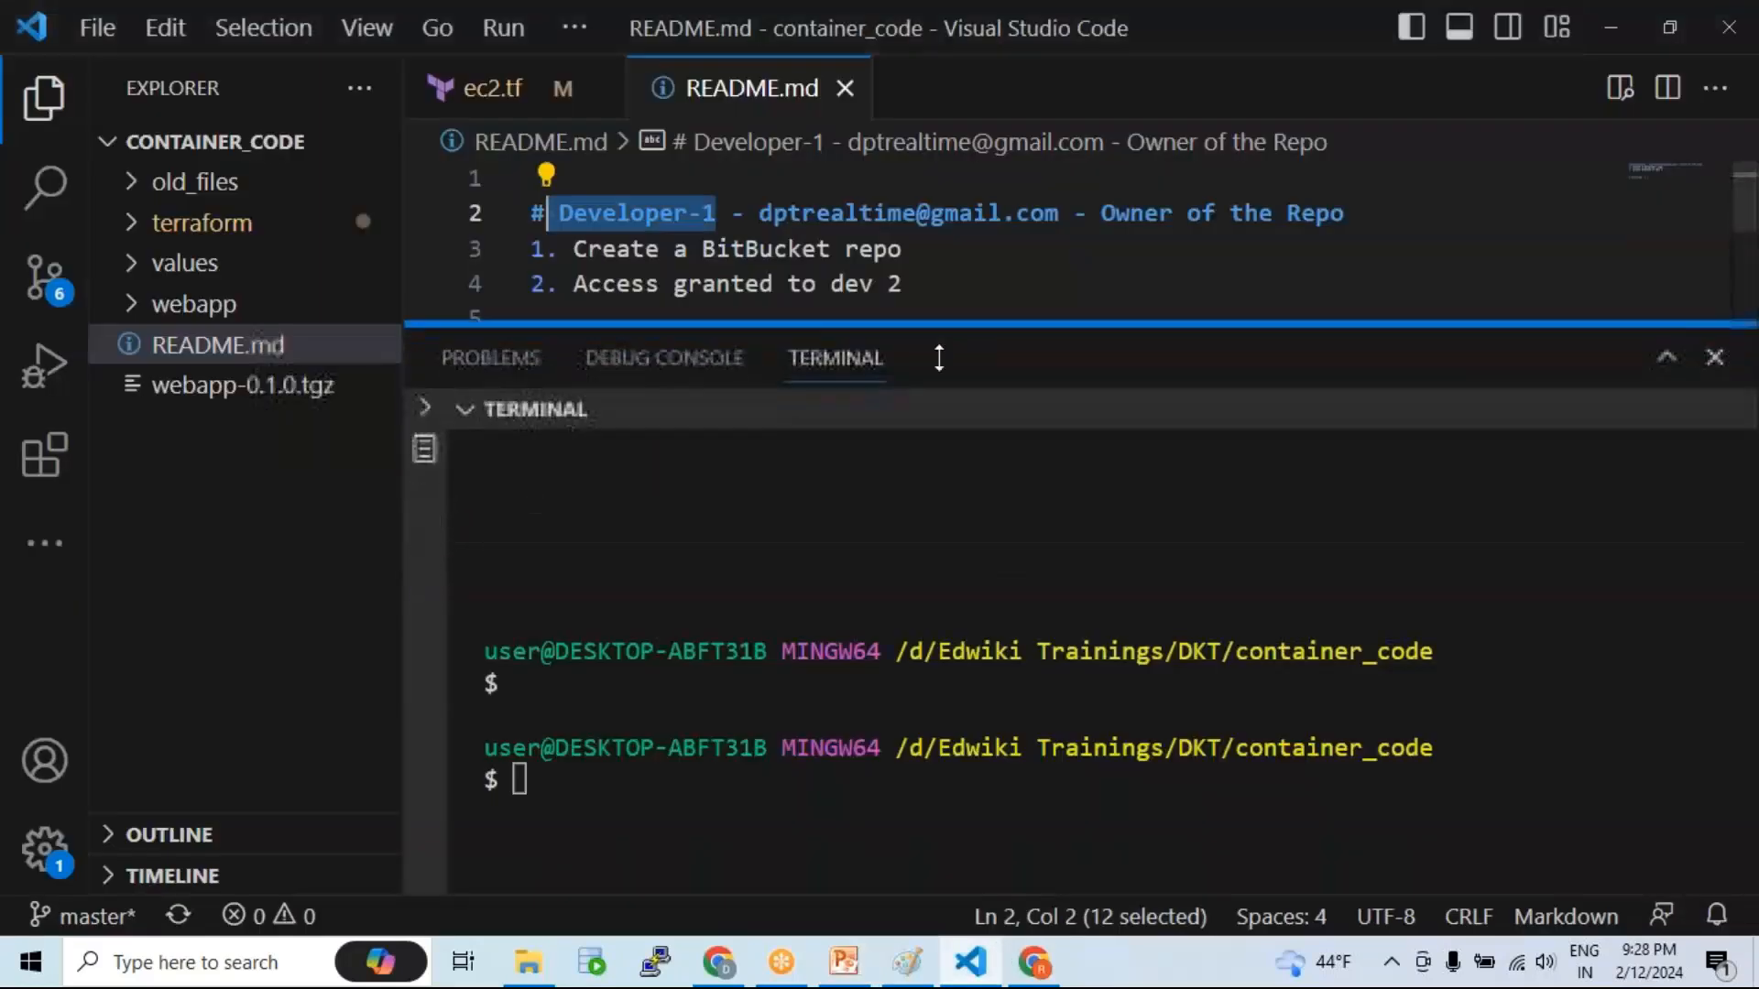
click(915, 619)
drag(583, 619, 470, 497)
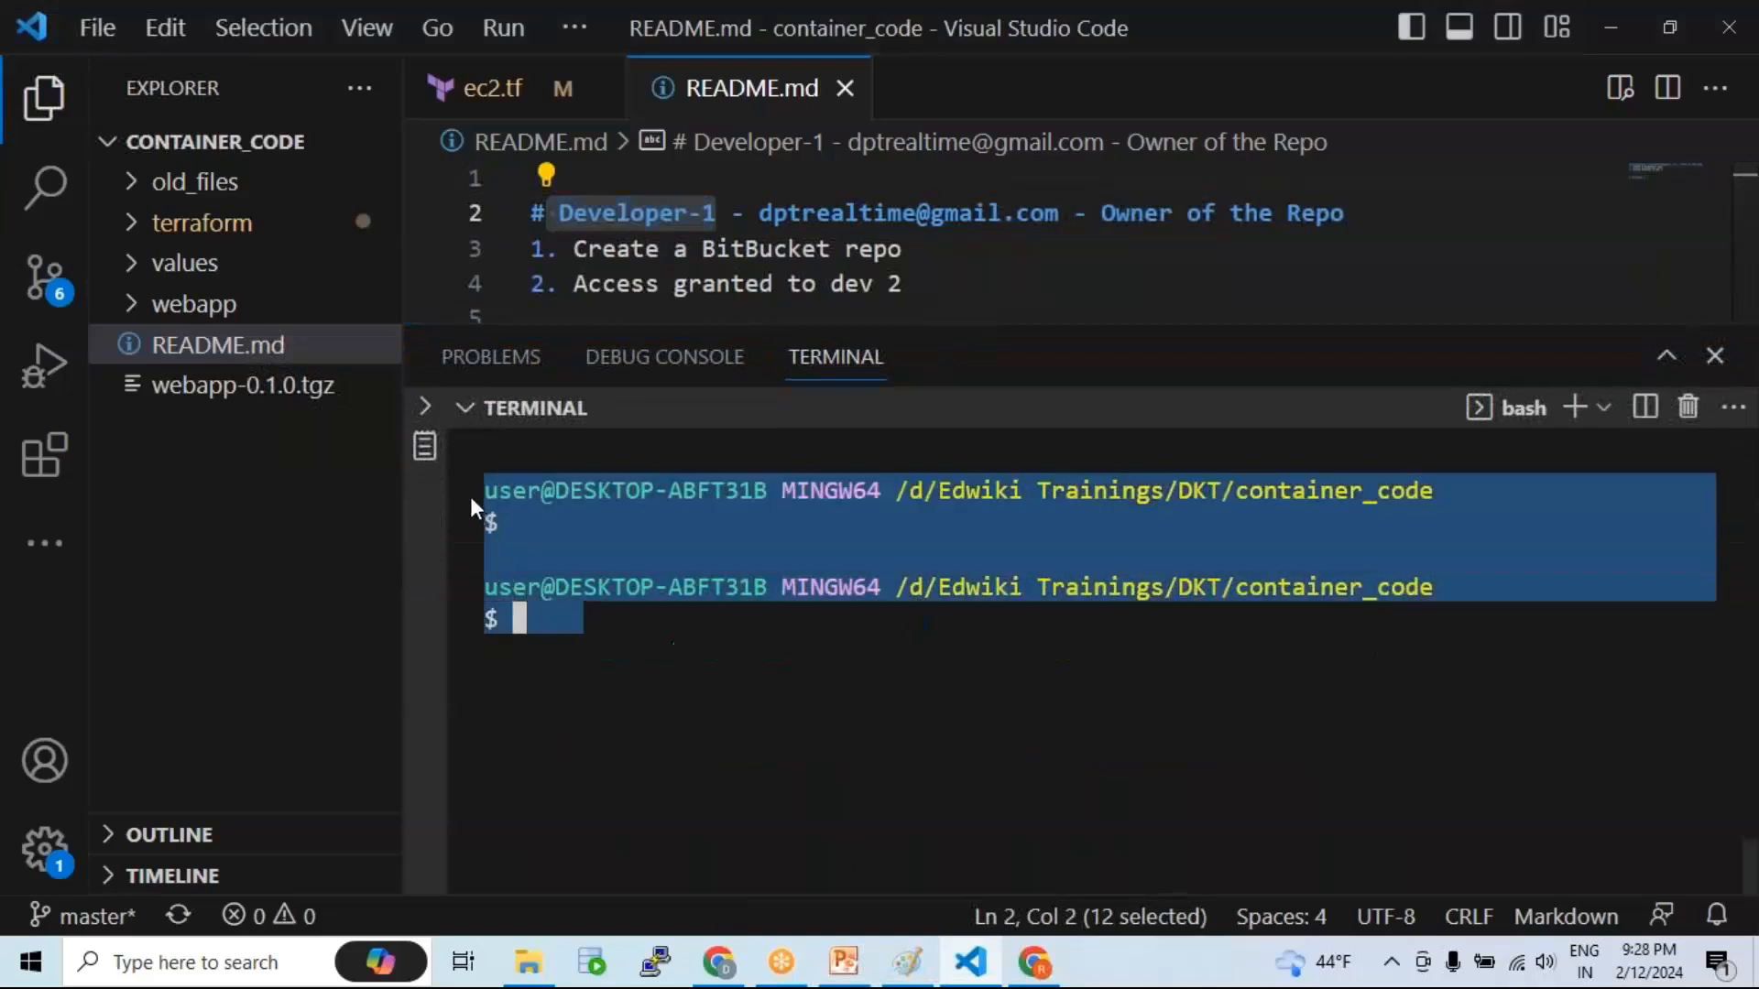
click(701, 538)
text(clear)
key(Return)
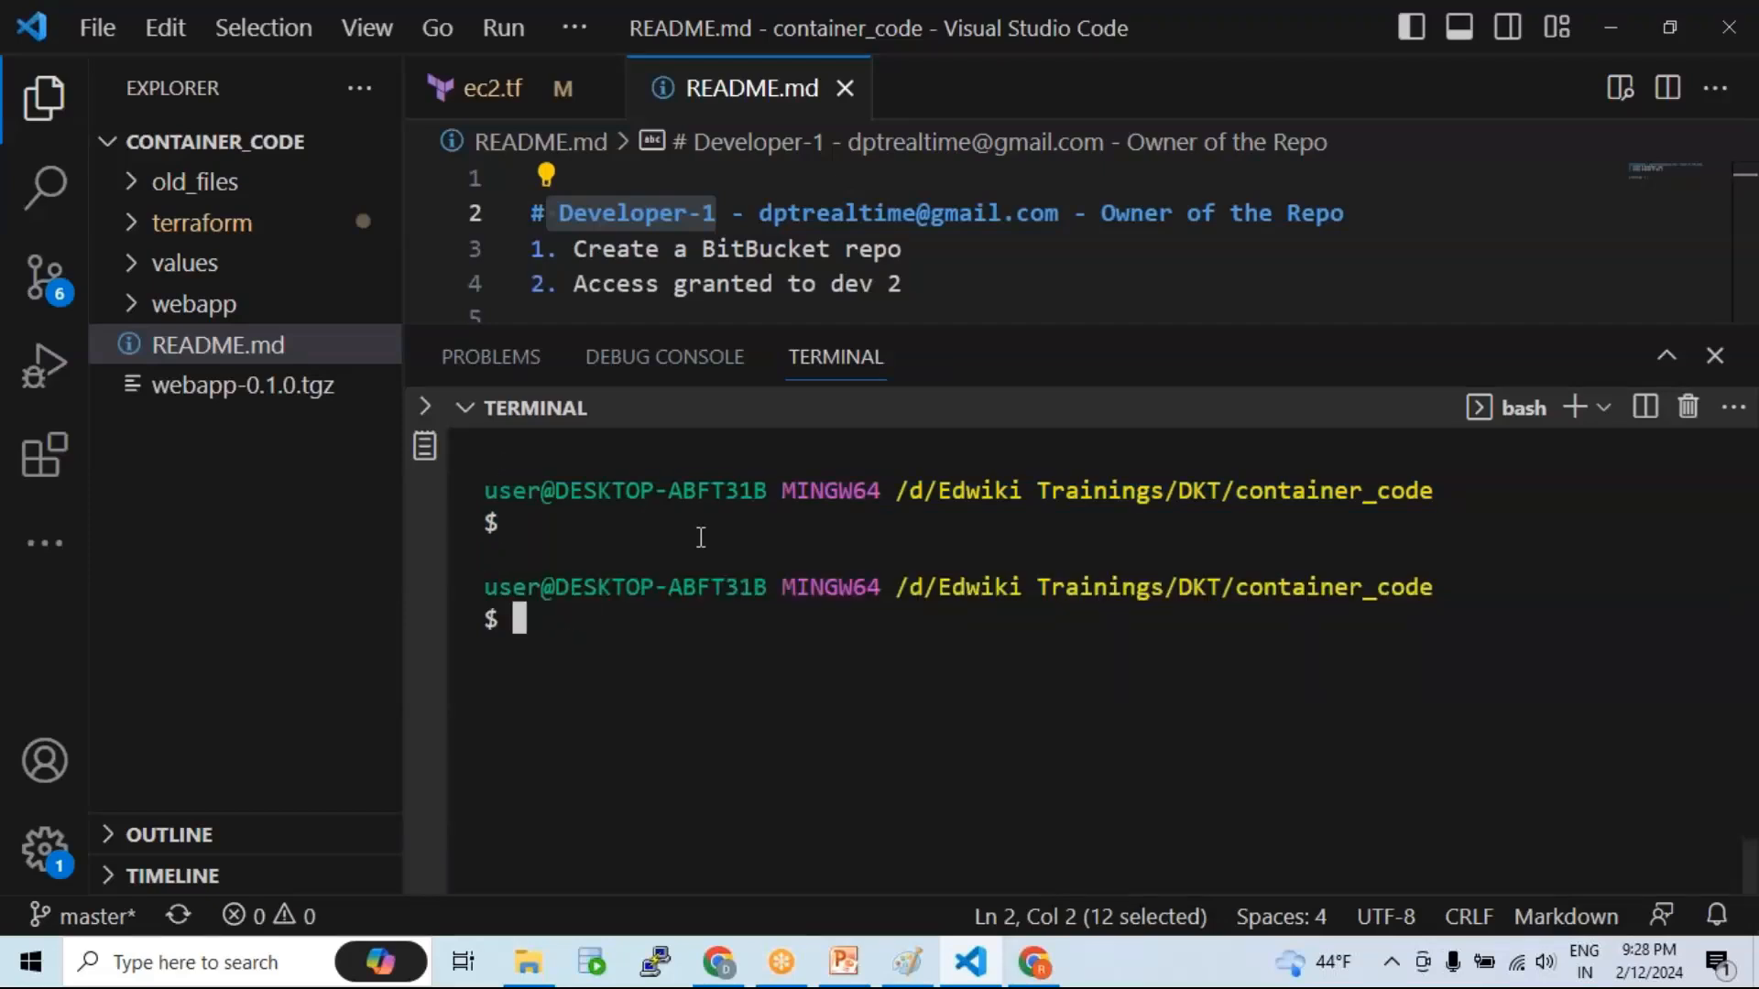
Step: Drag the slide's document icon to Working Copy, undo the move, and return to VS Code
key(alt+Tab)
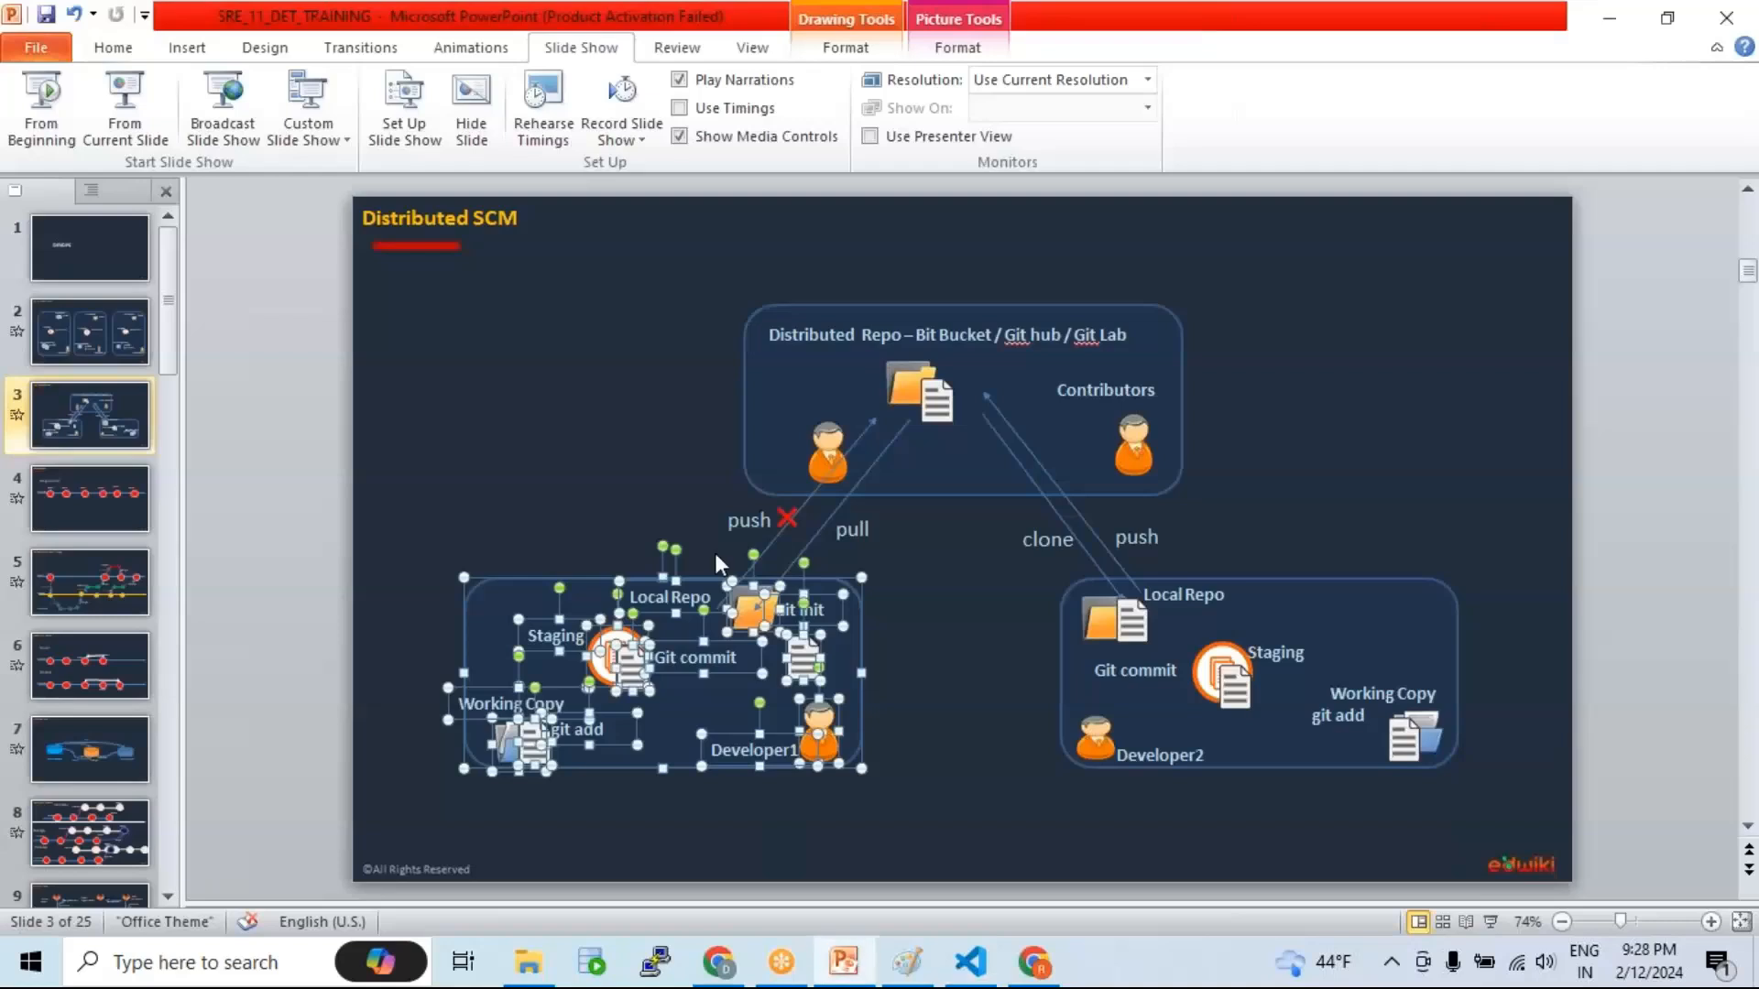
click(954, 733)
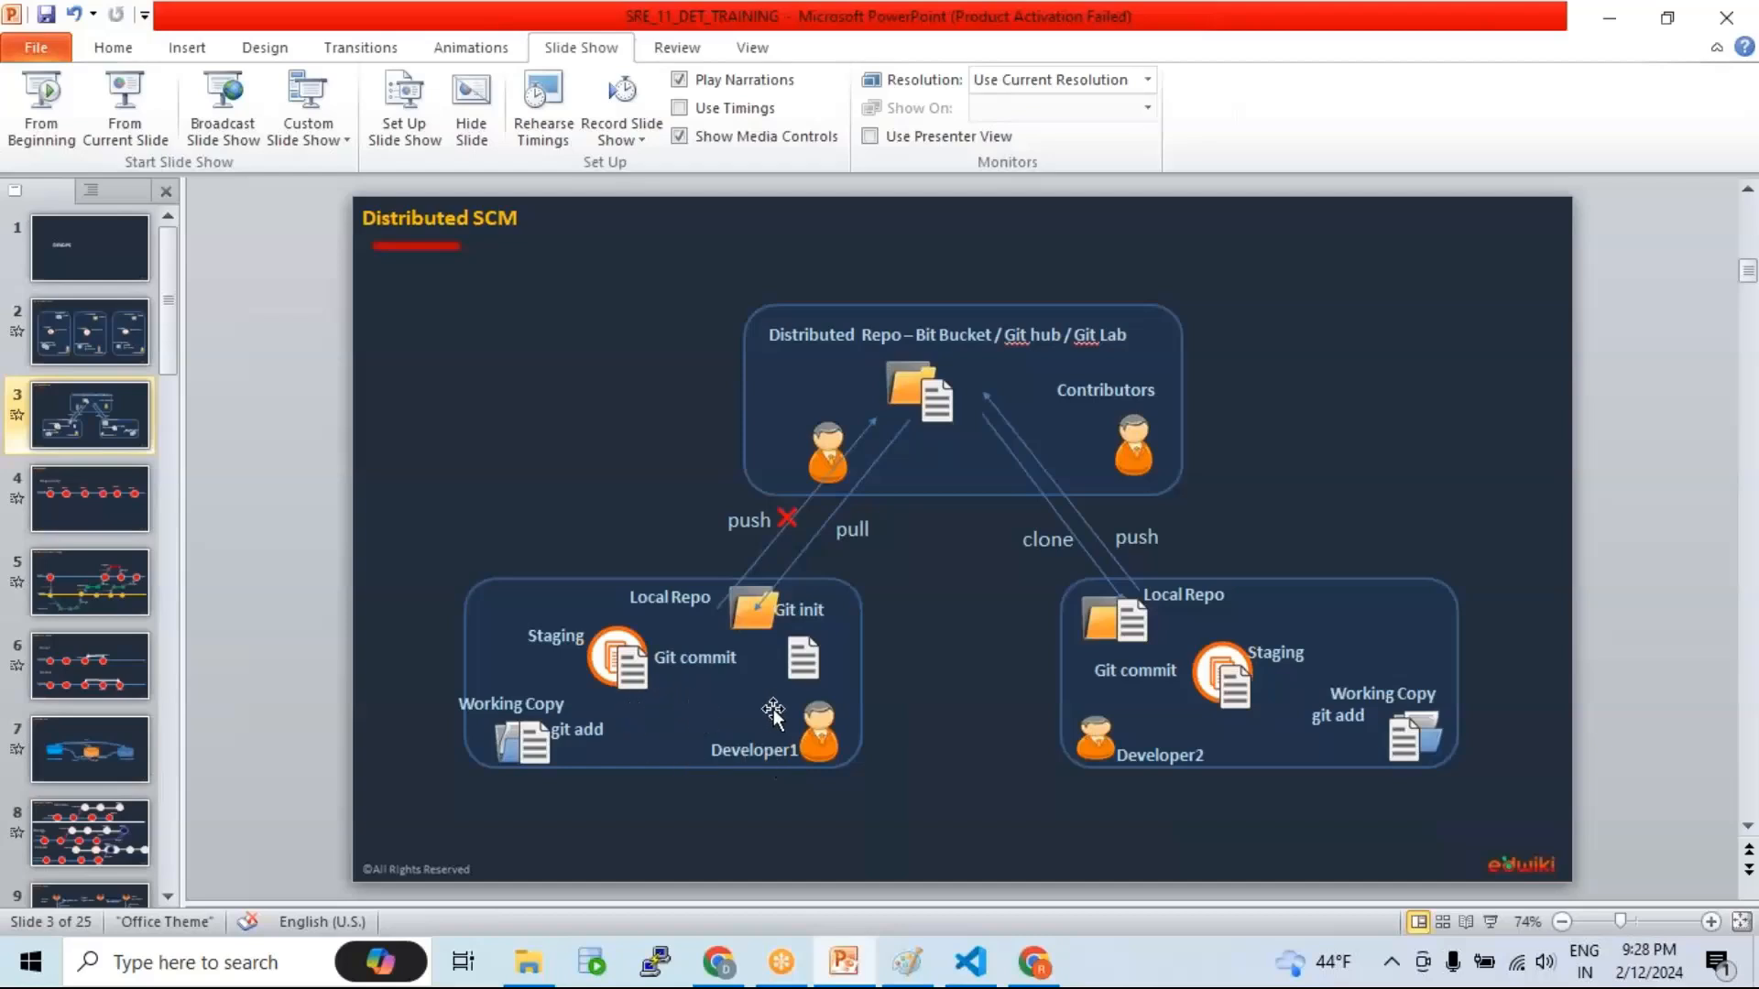
click(937, 401)
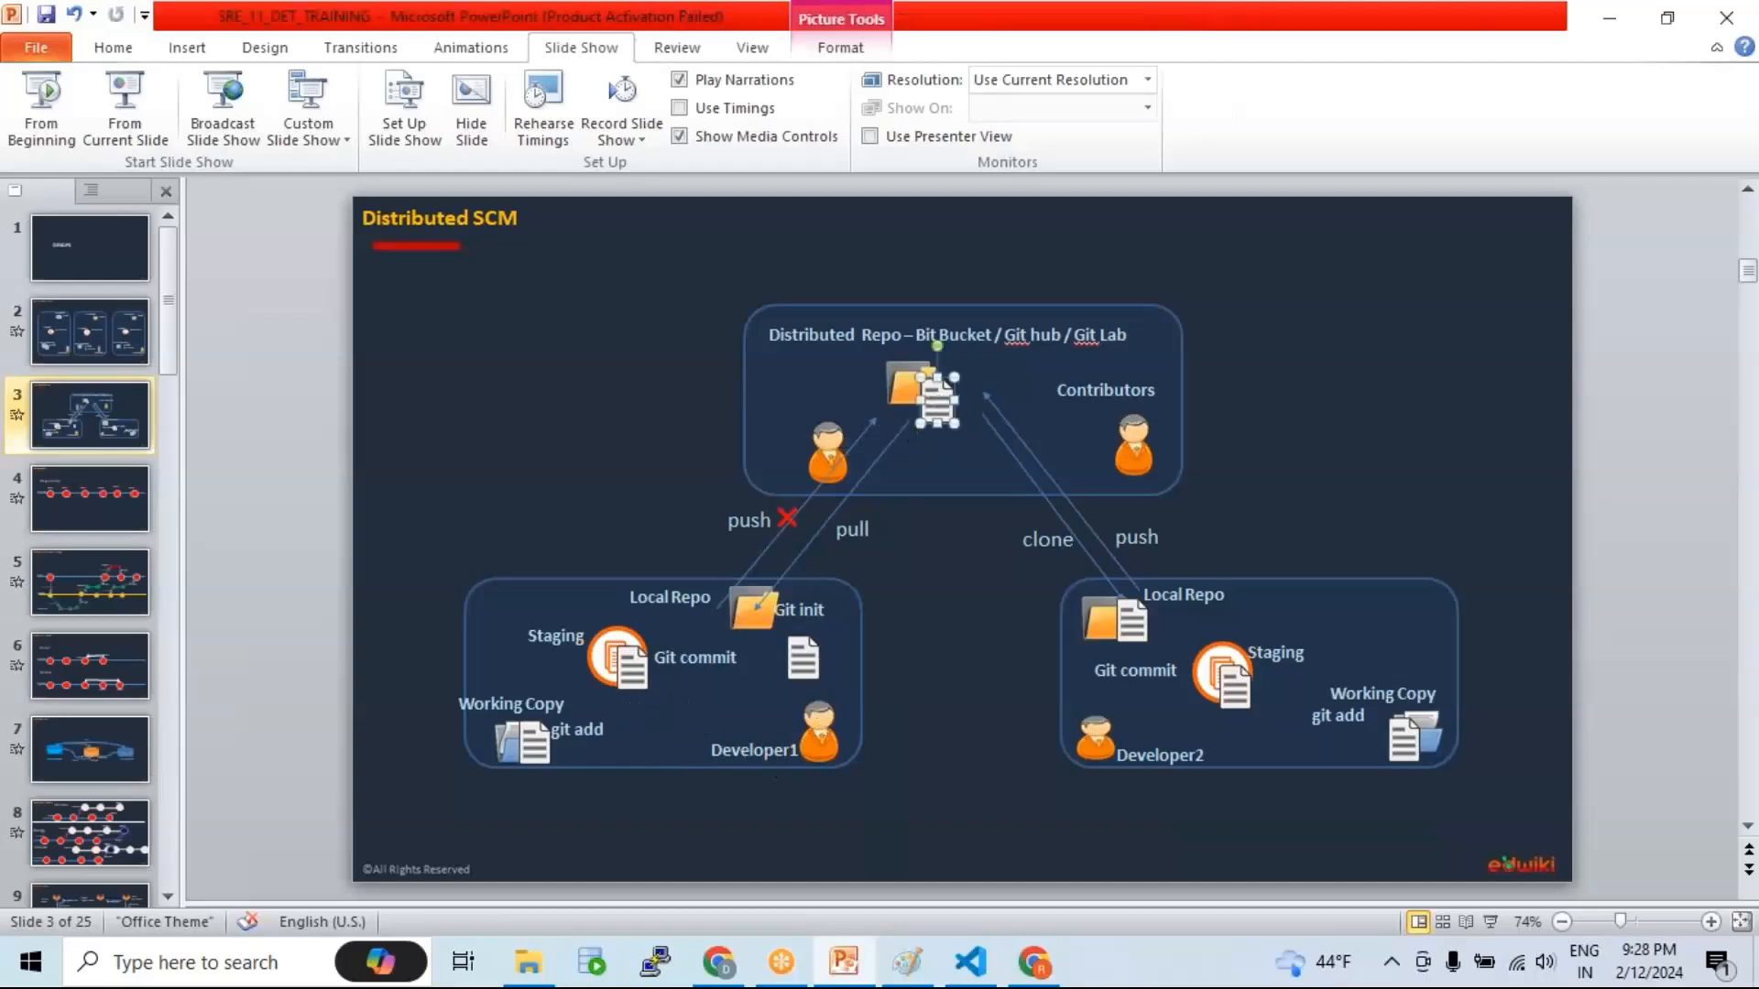
drag(936, 397, 515, 747)
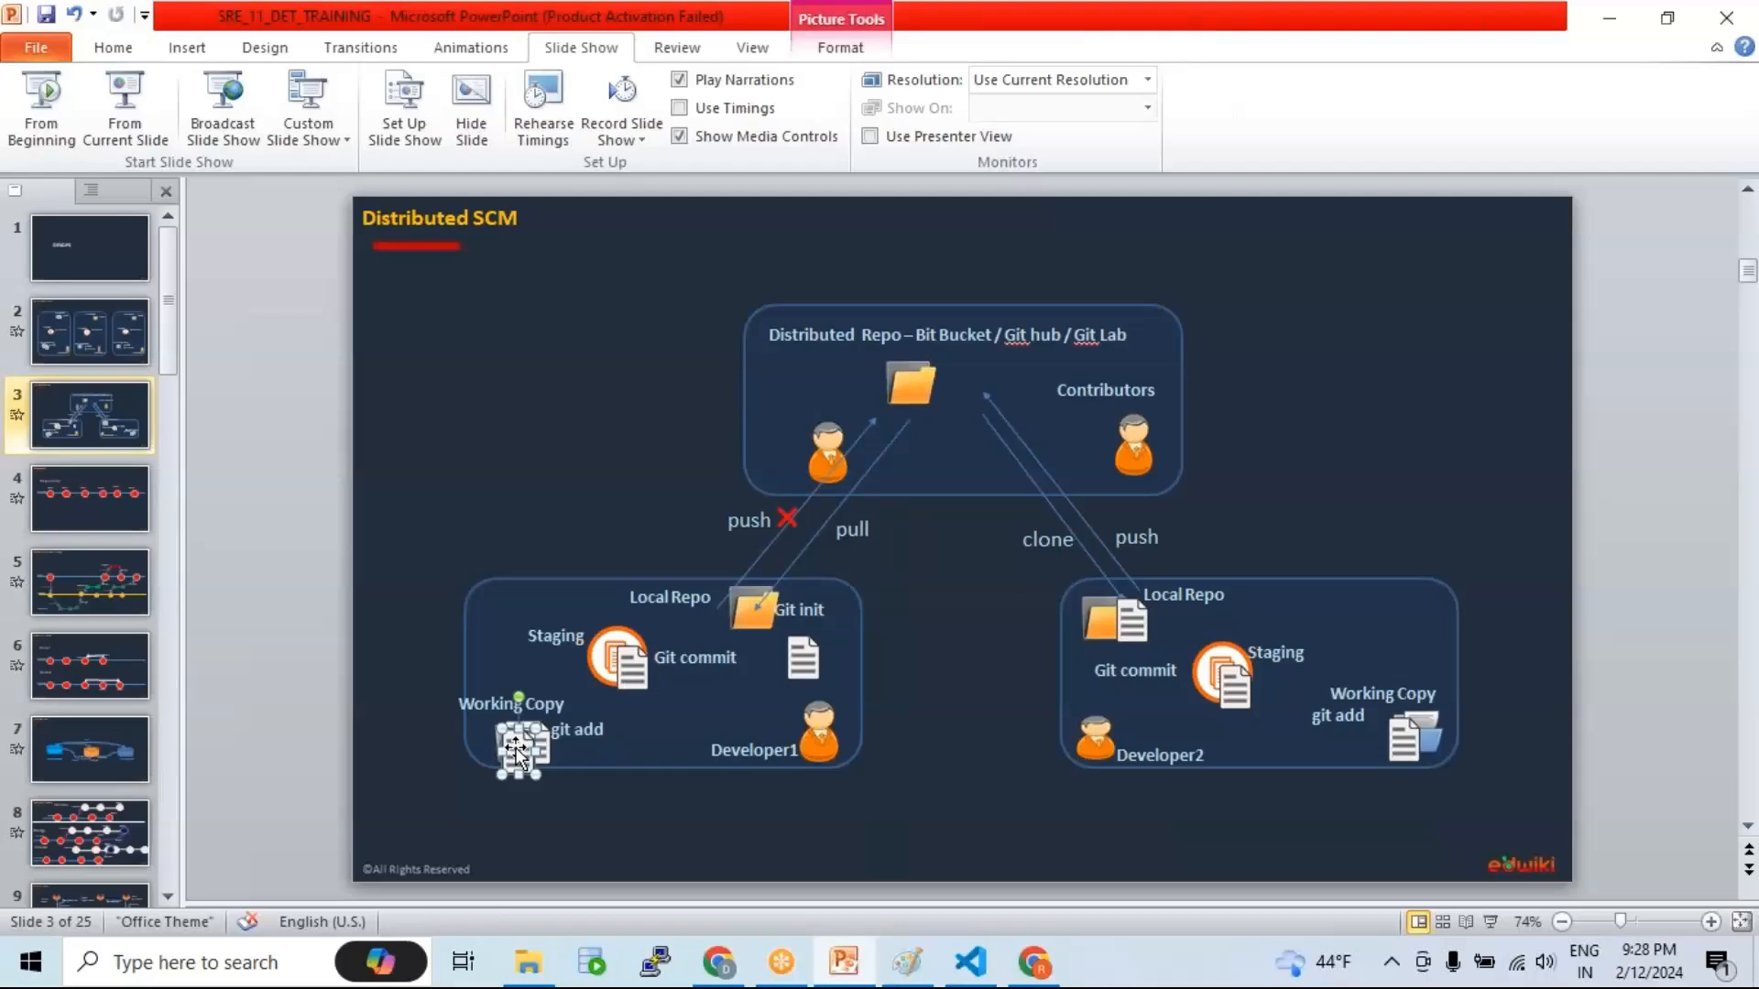
key(ctrl+z)
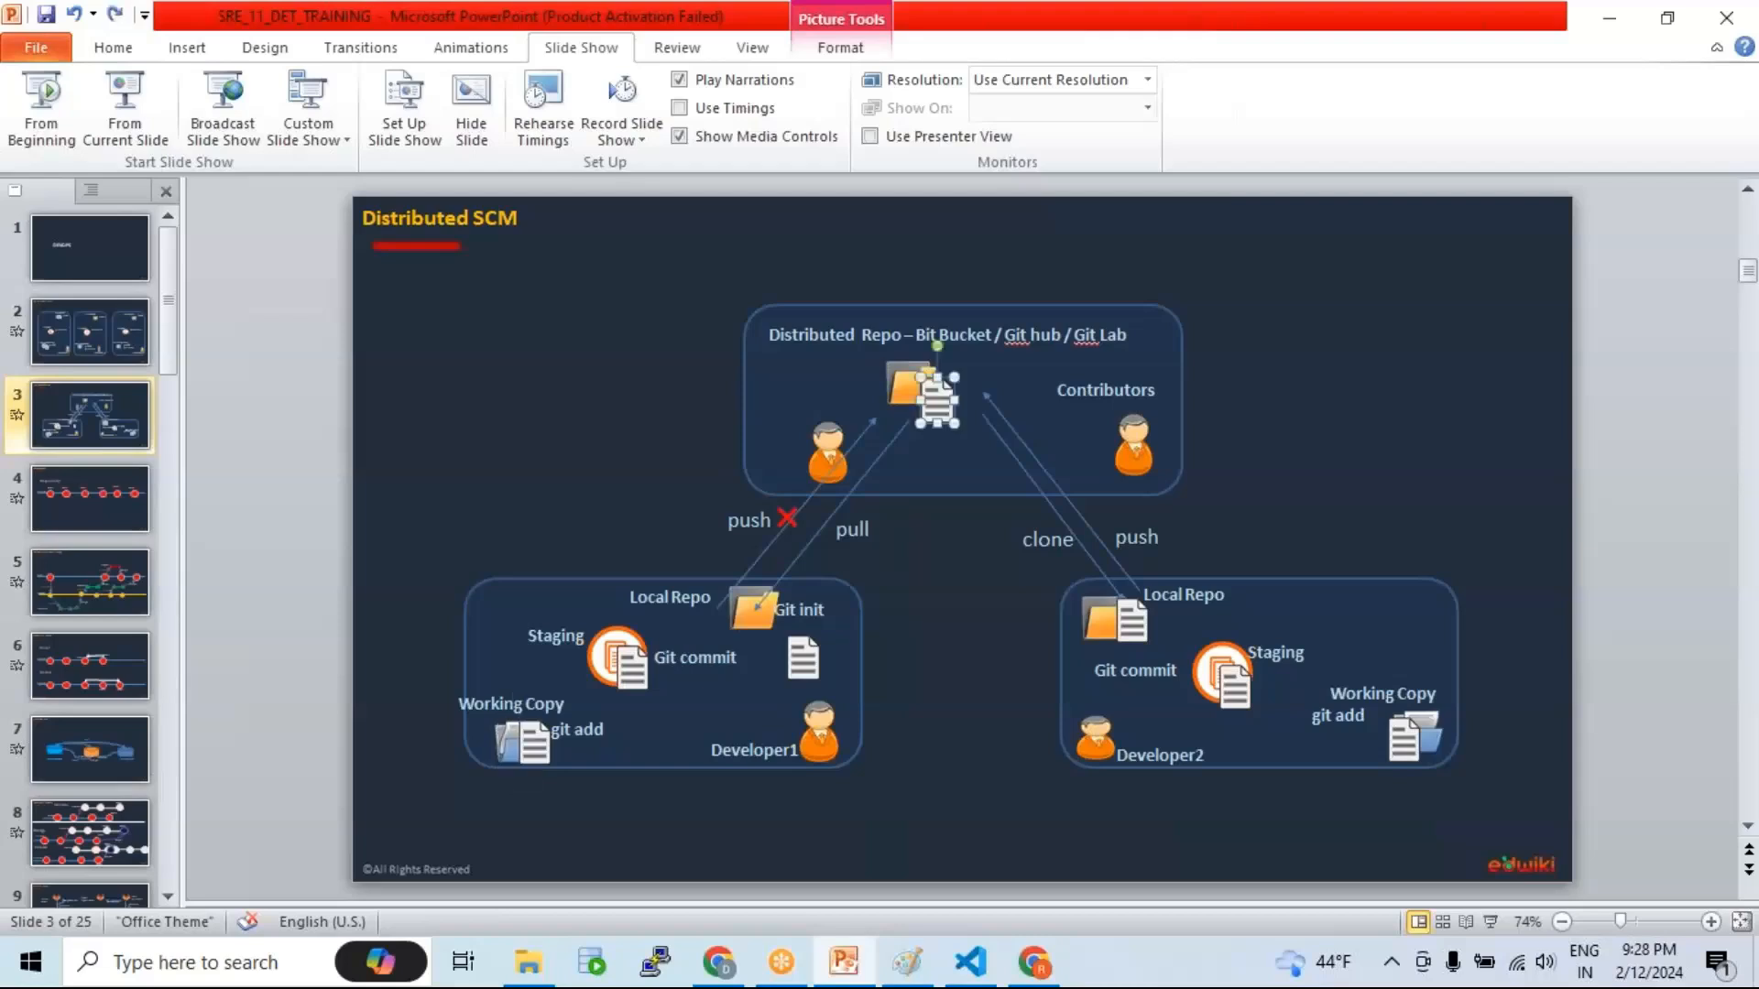
click(956, 660)
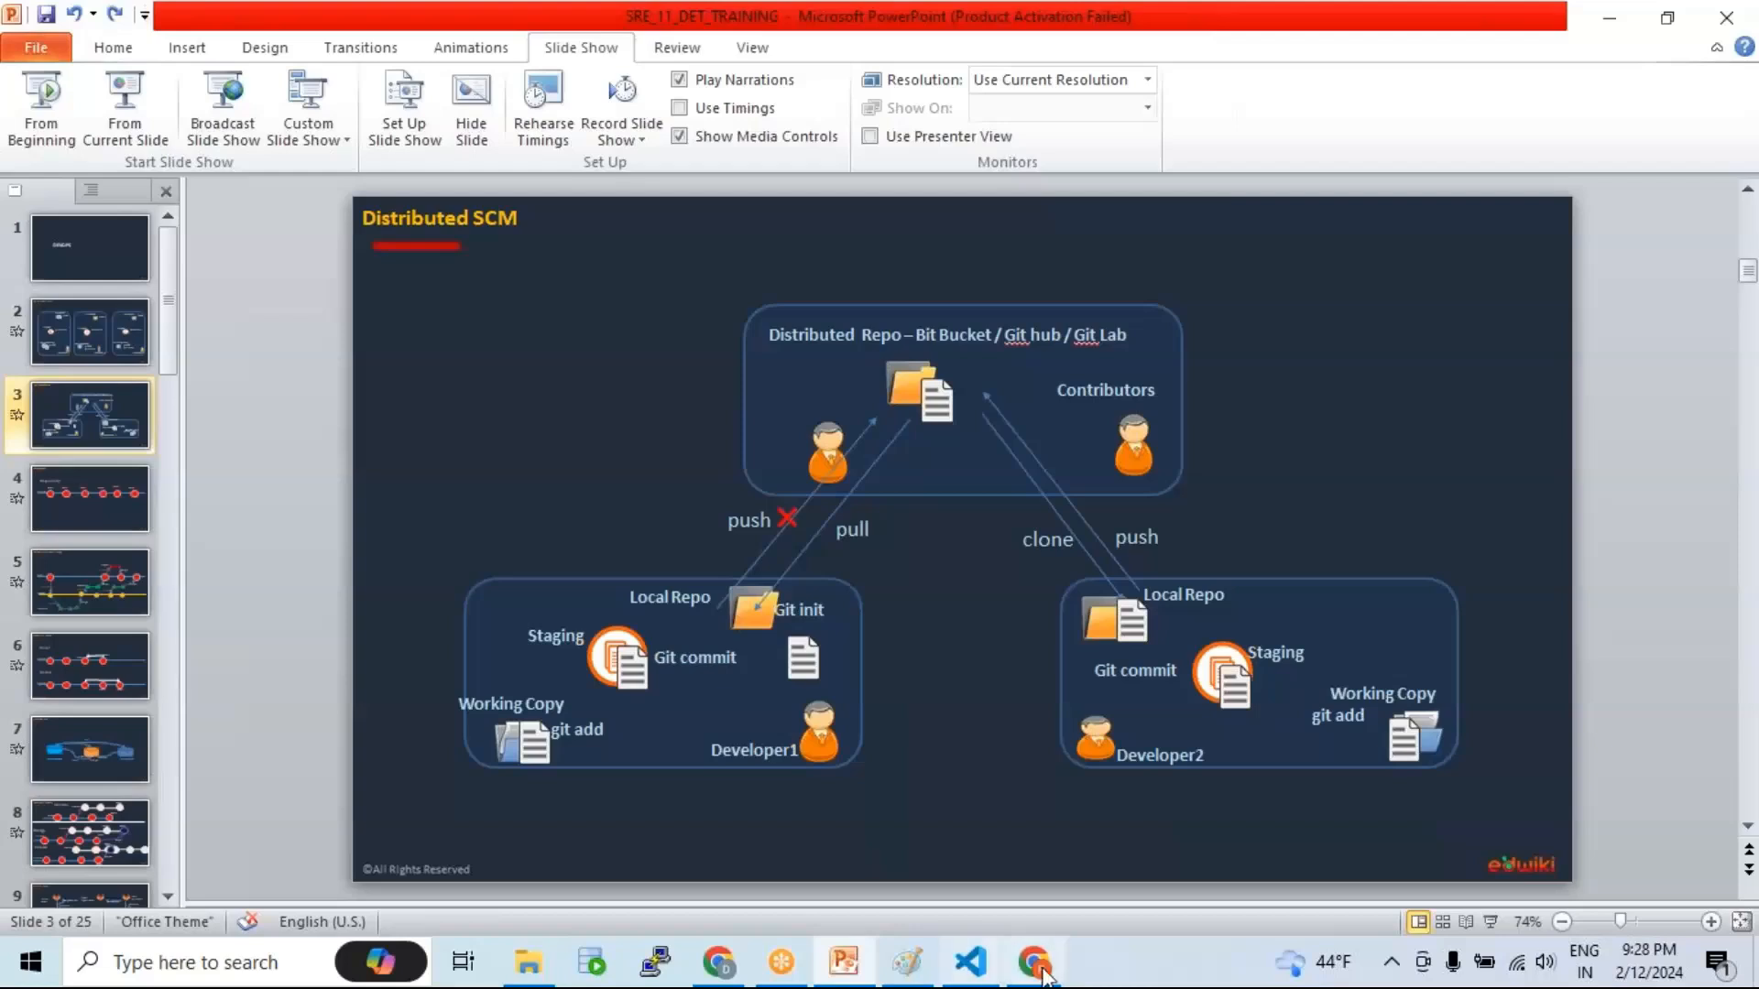
click(970, 961)
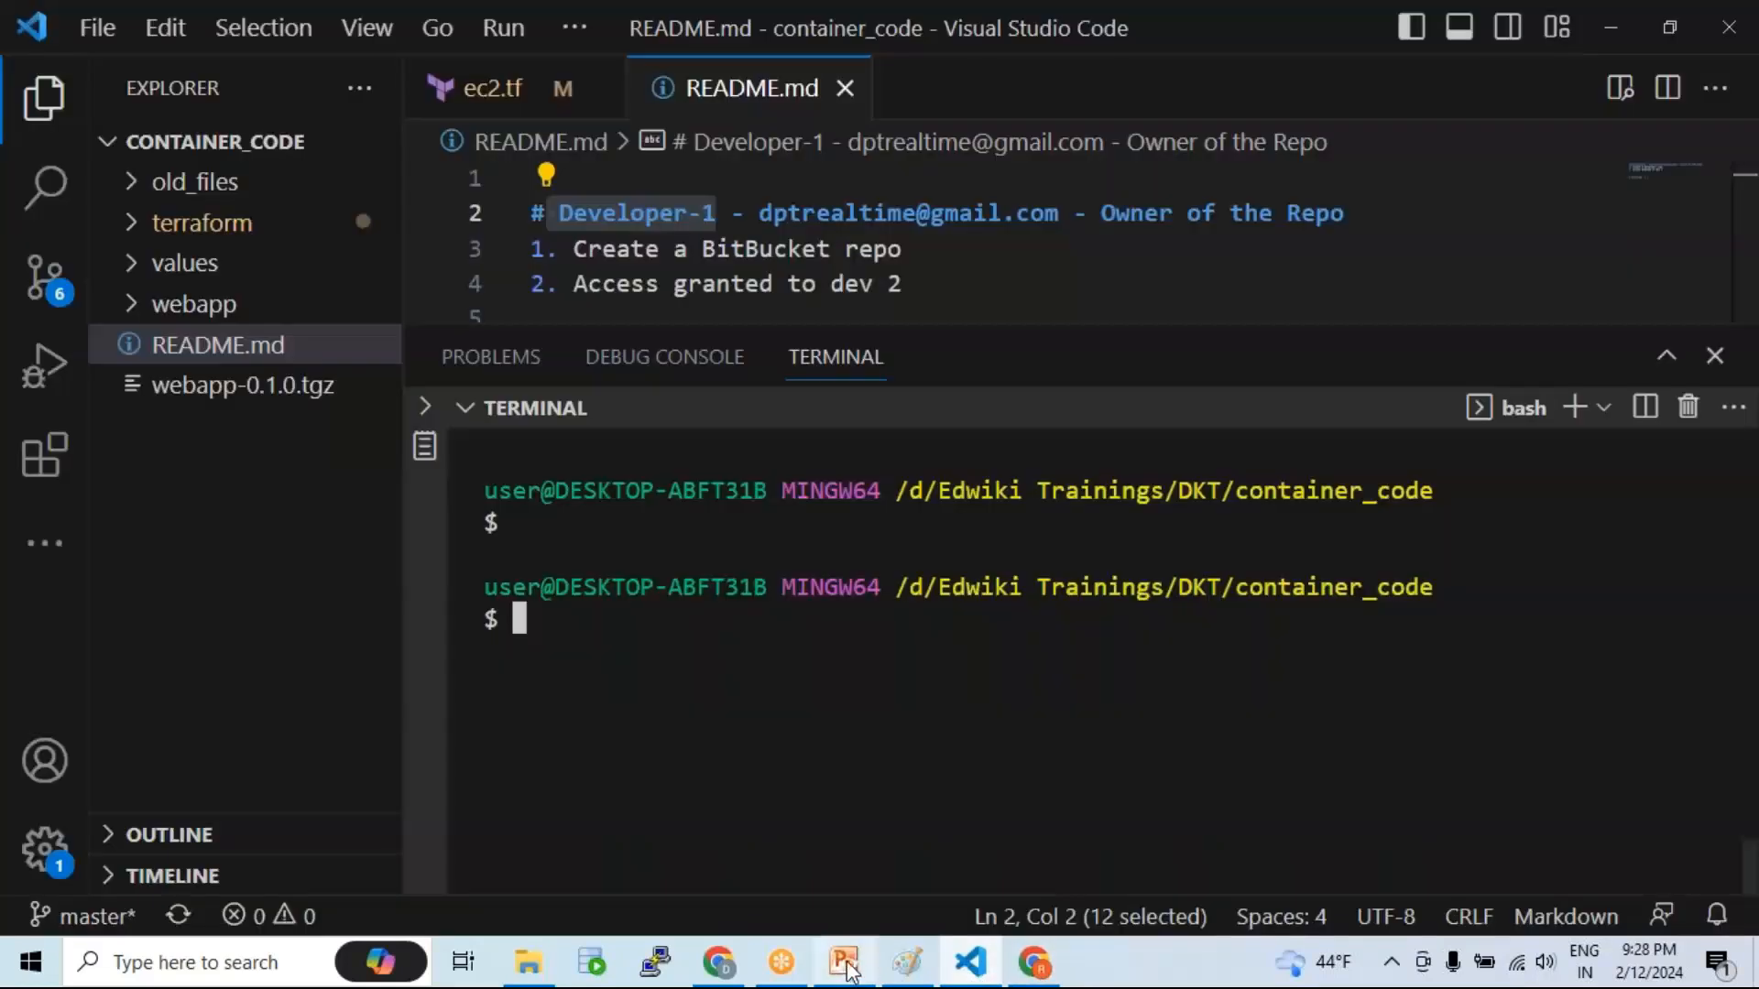
Step: Below the access step in README.md, add a '---' divider and an empty '1.' step
drag(717, 323, 726, 597)
click(824, 354)
click(929, 287)
key(Return)
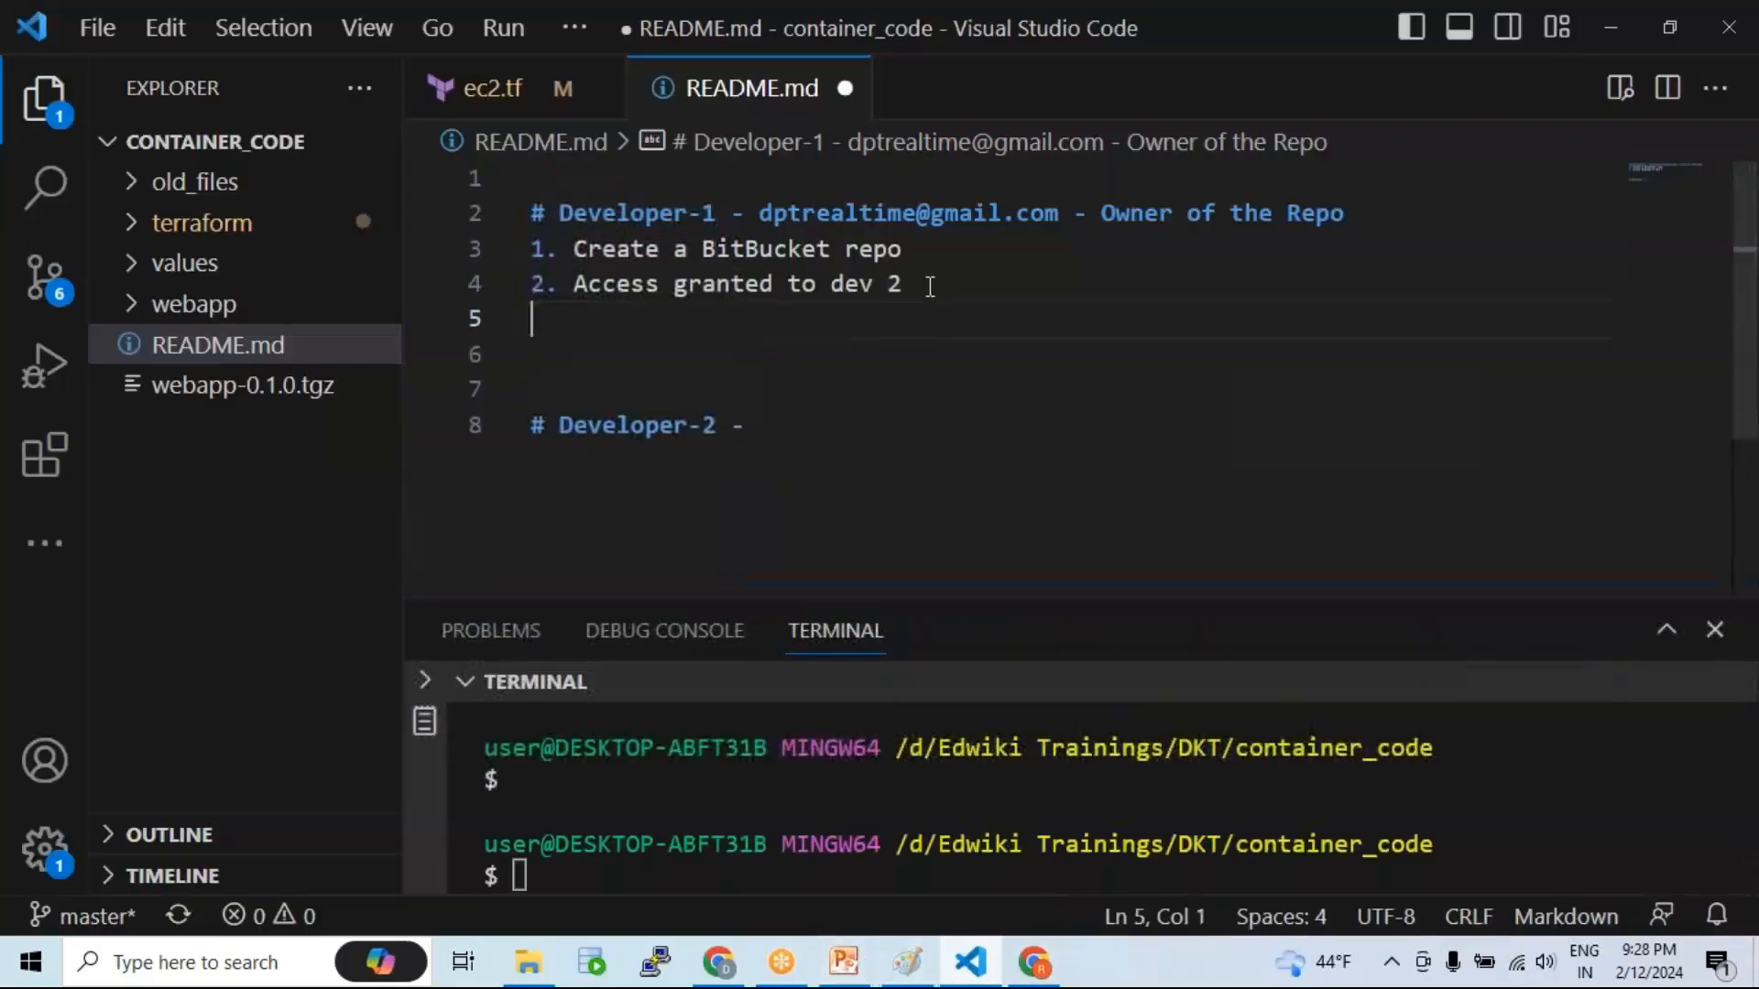
text(3.)
key(BackSpace)
key(BackSpace)
key(BackSpace)
text(---)
key(Return)
text(1.)
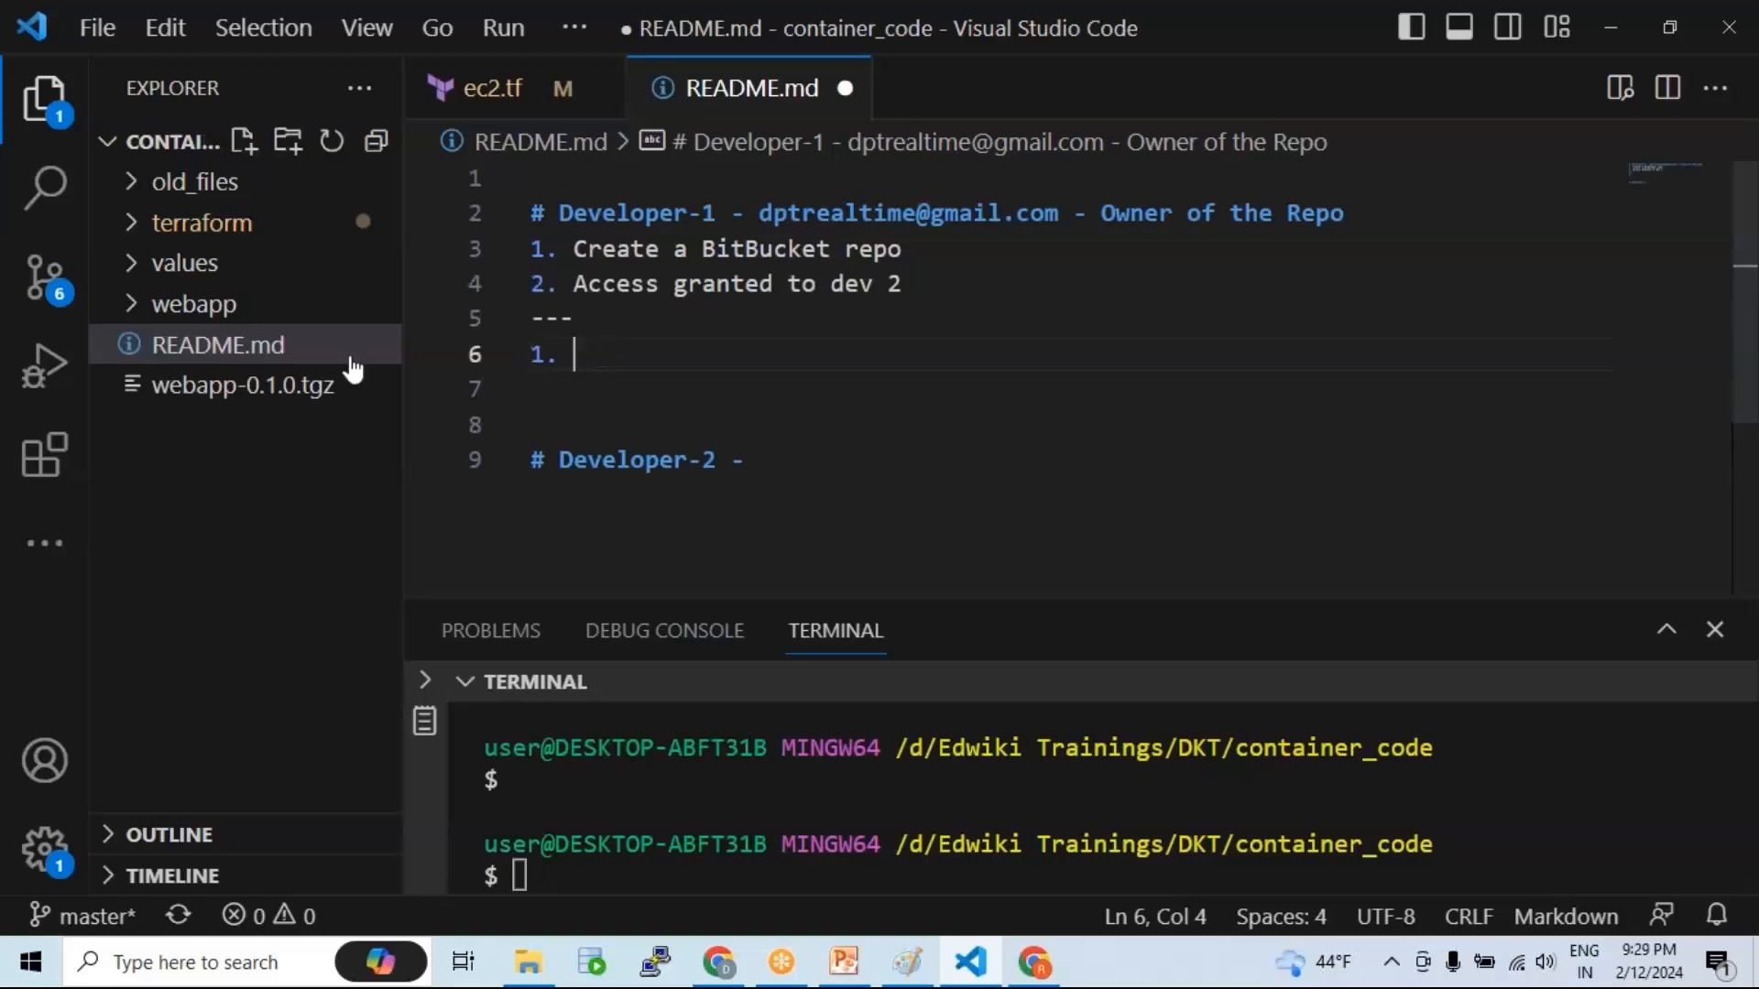
Step: Insert '# Configure BitBucket' on line 3, replace the divider with '# Configure Local repo - Development System', and save
click(538, 248)
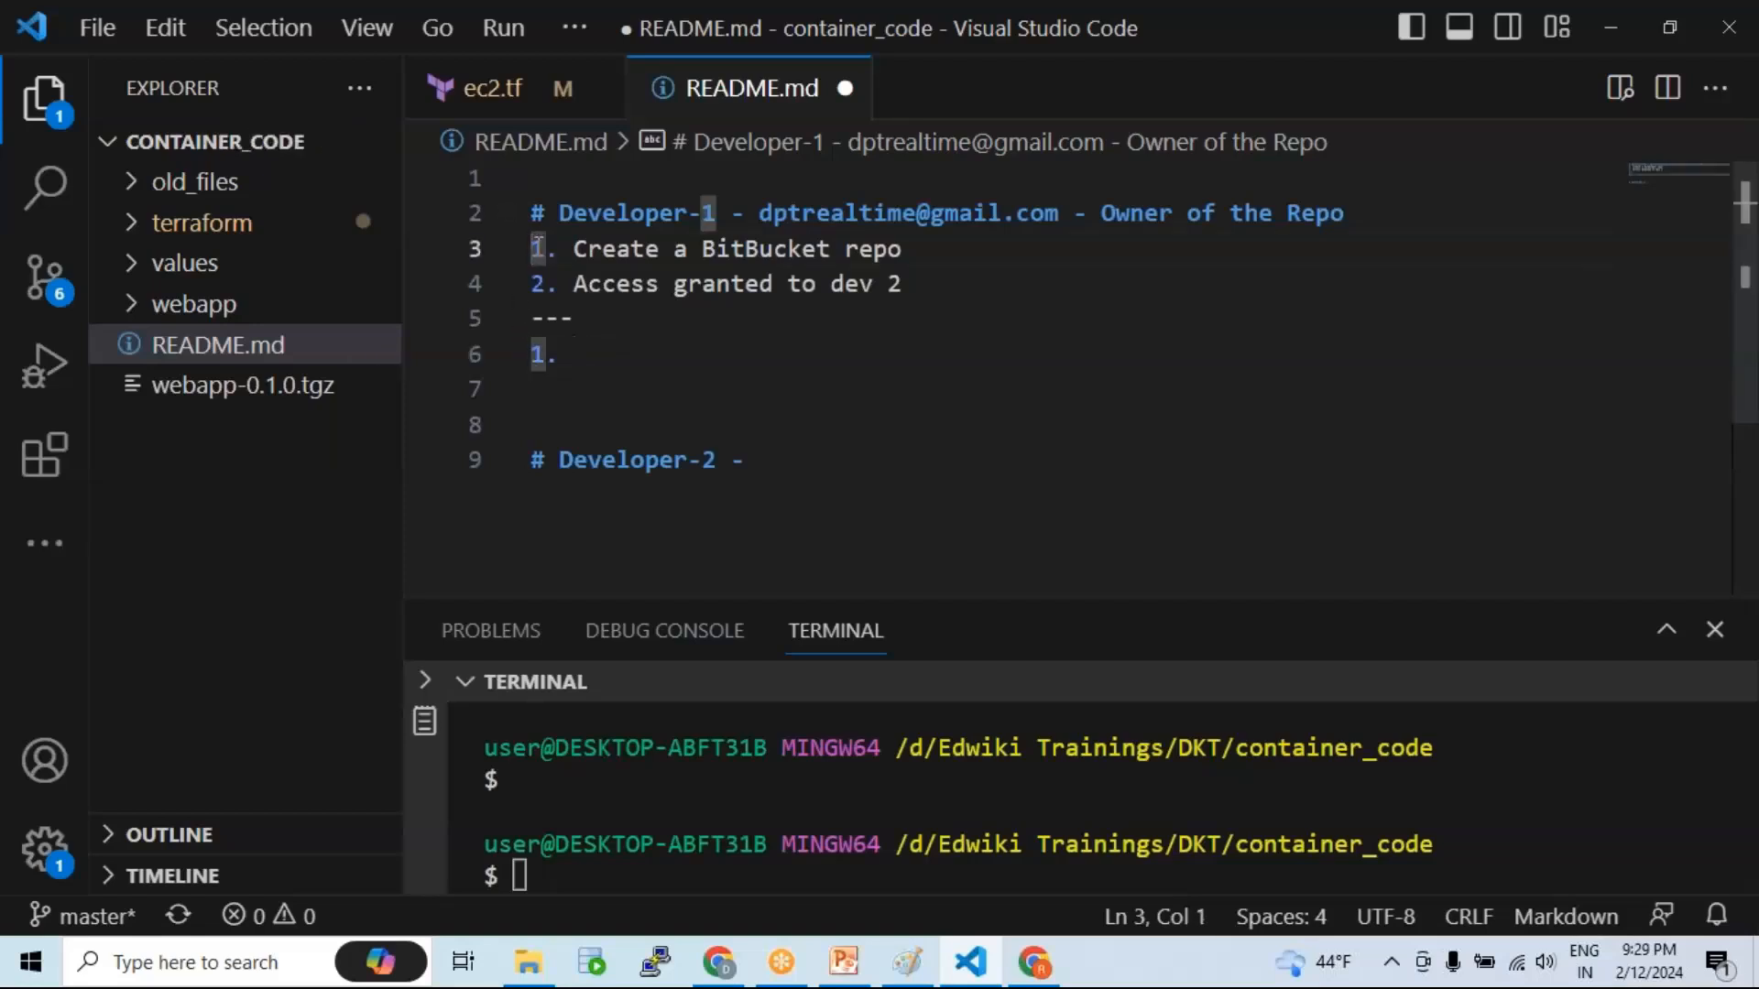
key(Return)
text(# Con)
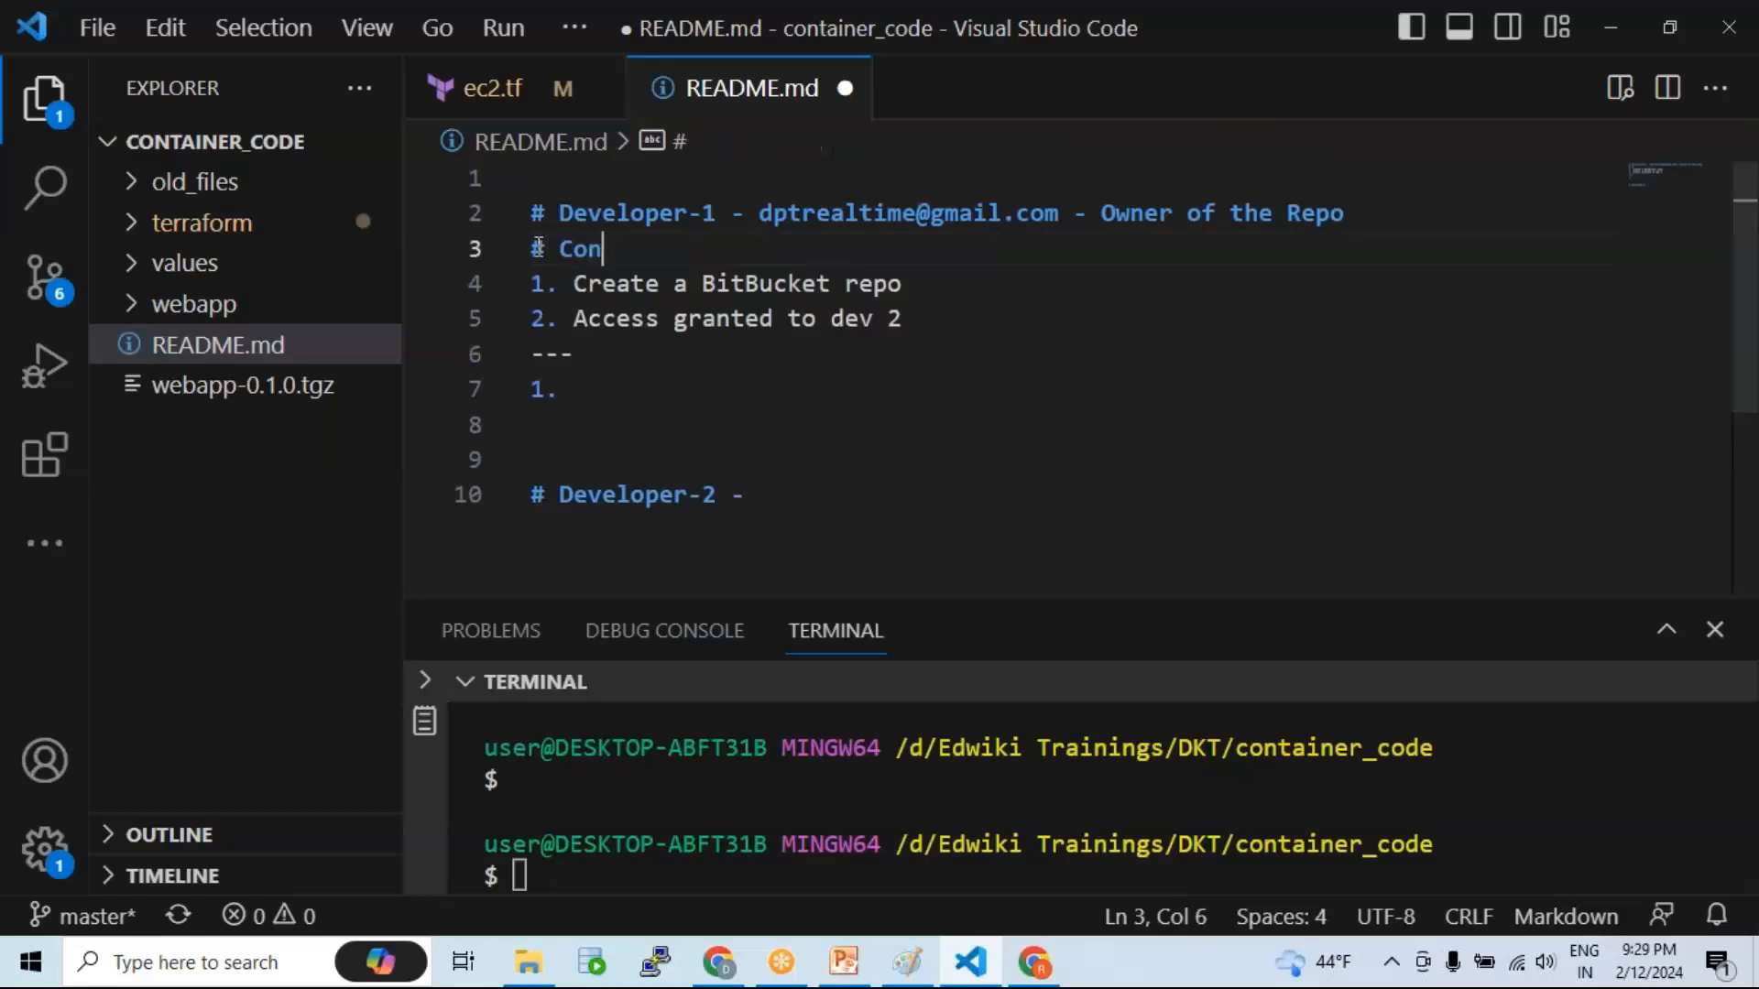
text(figure B)
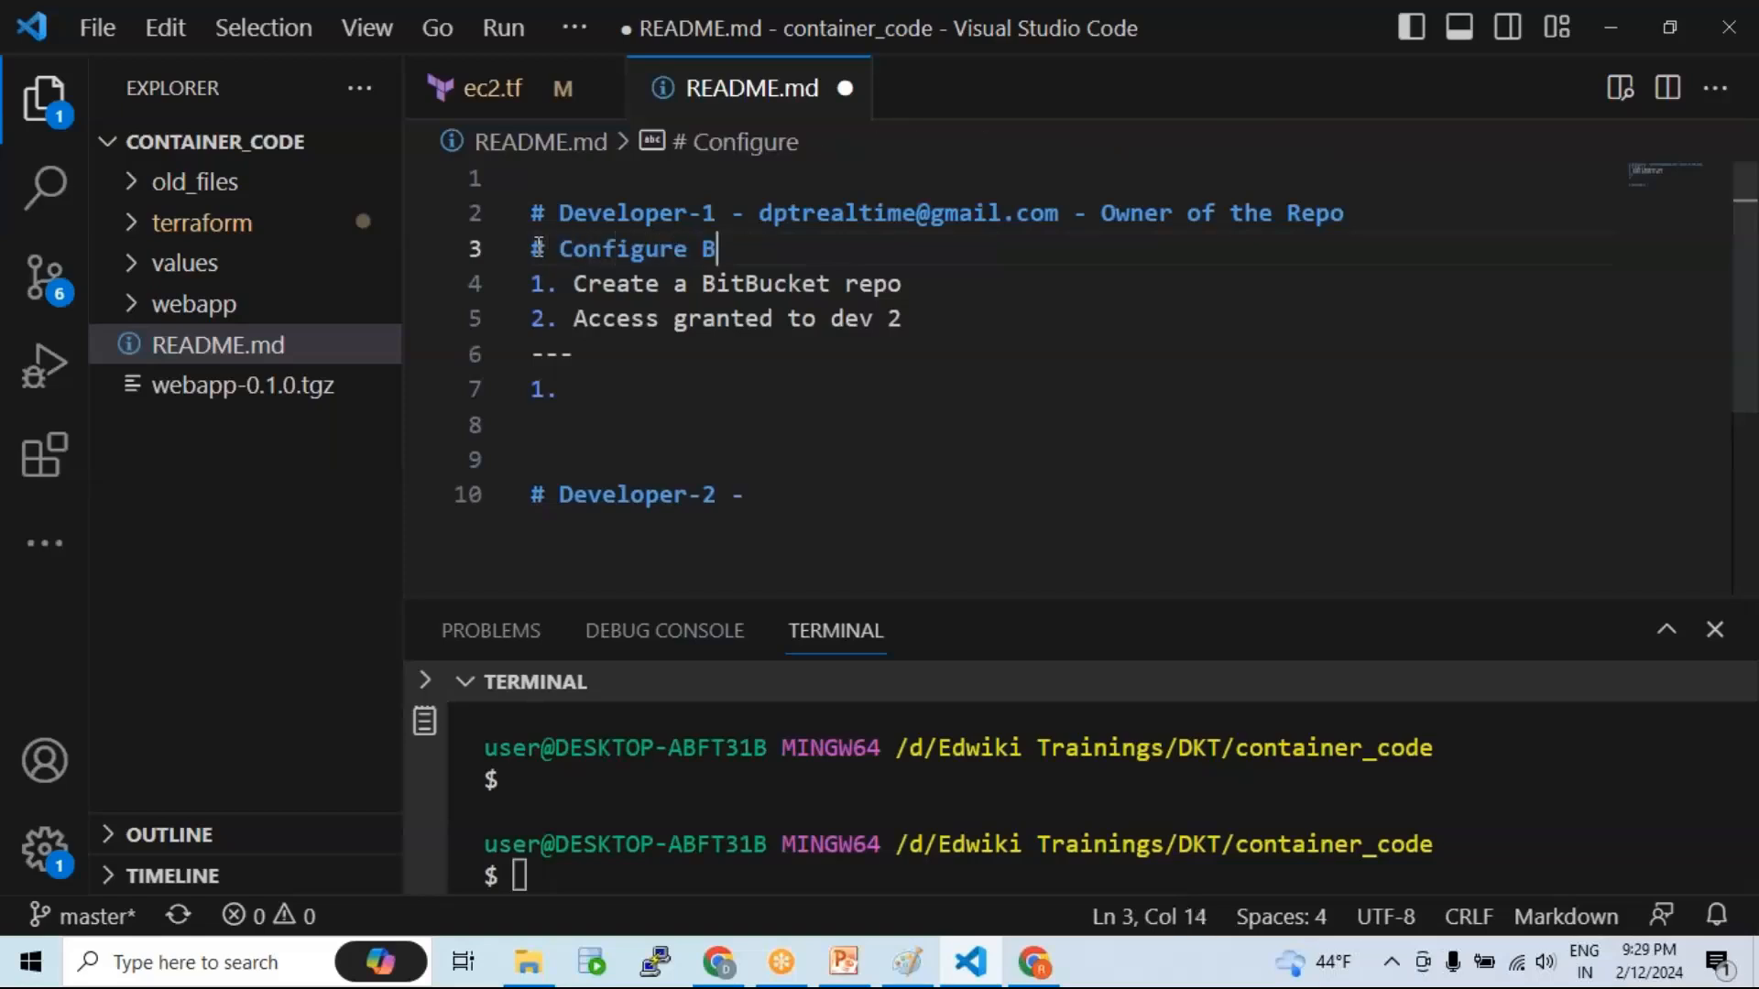
text(itBucket)
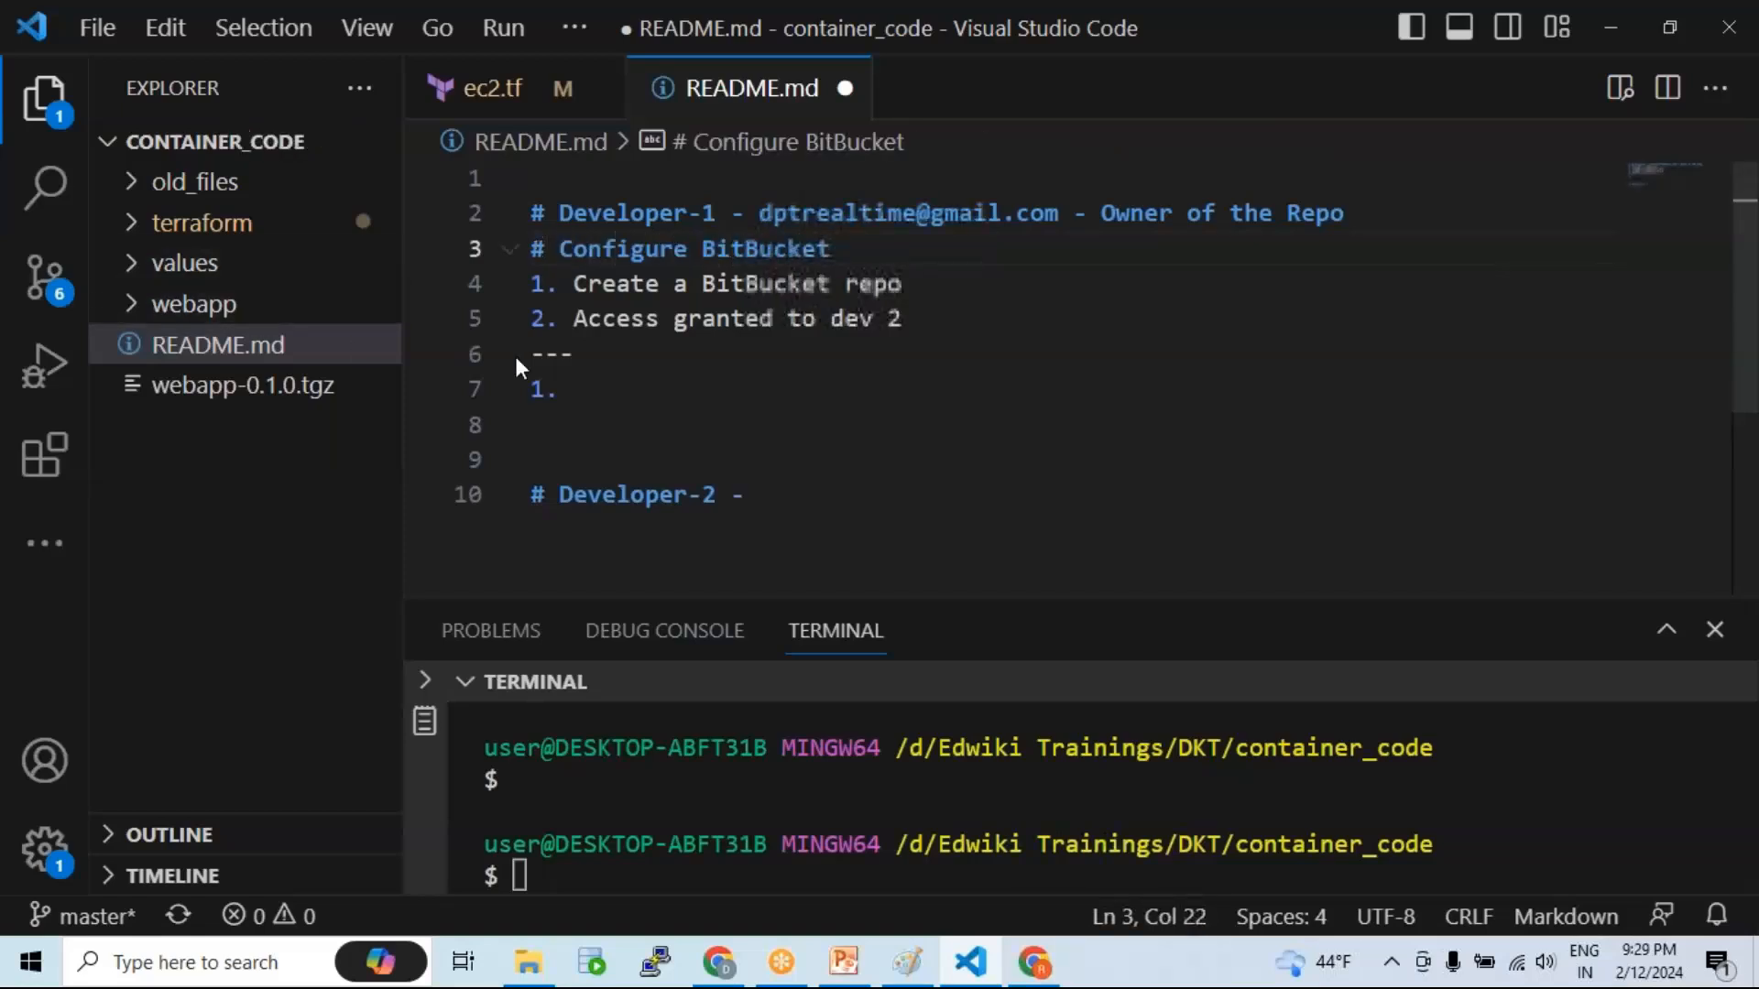
double_click(543, 353)
text(#)
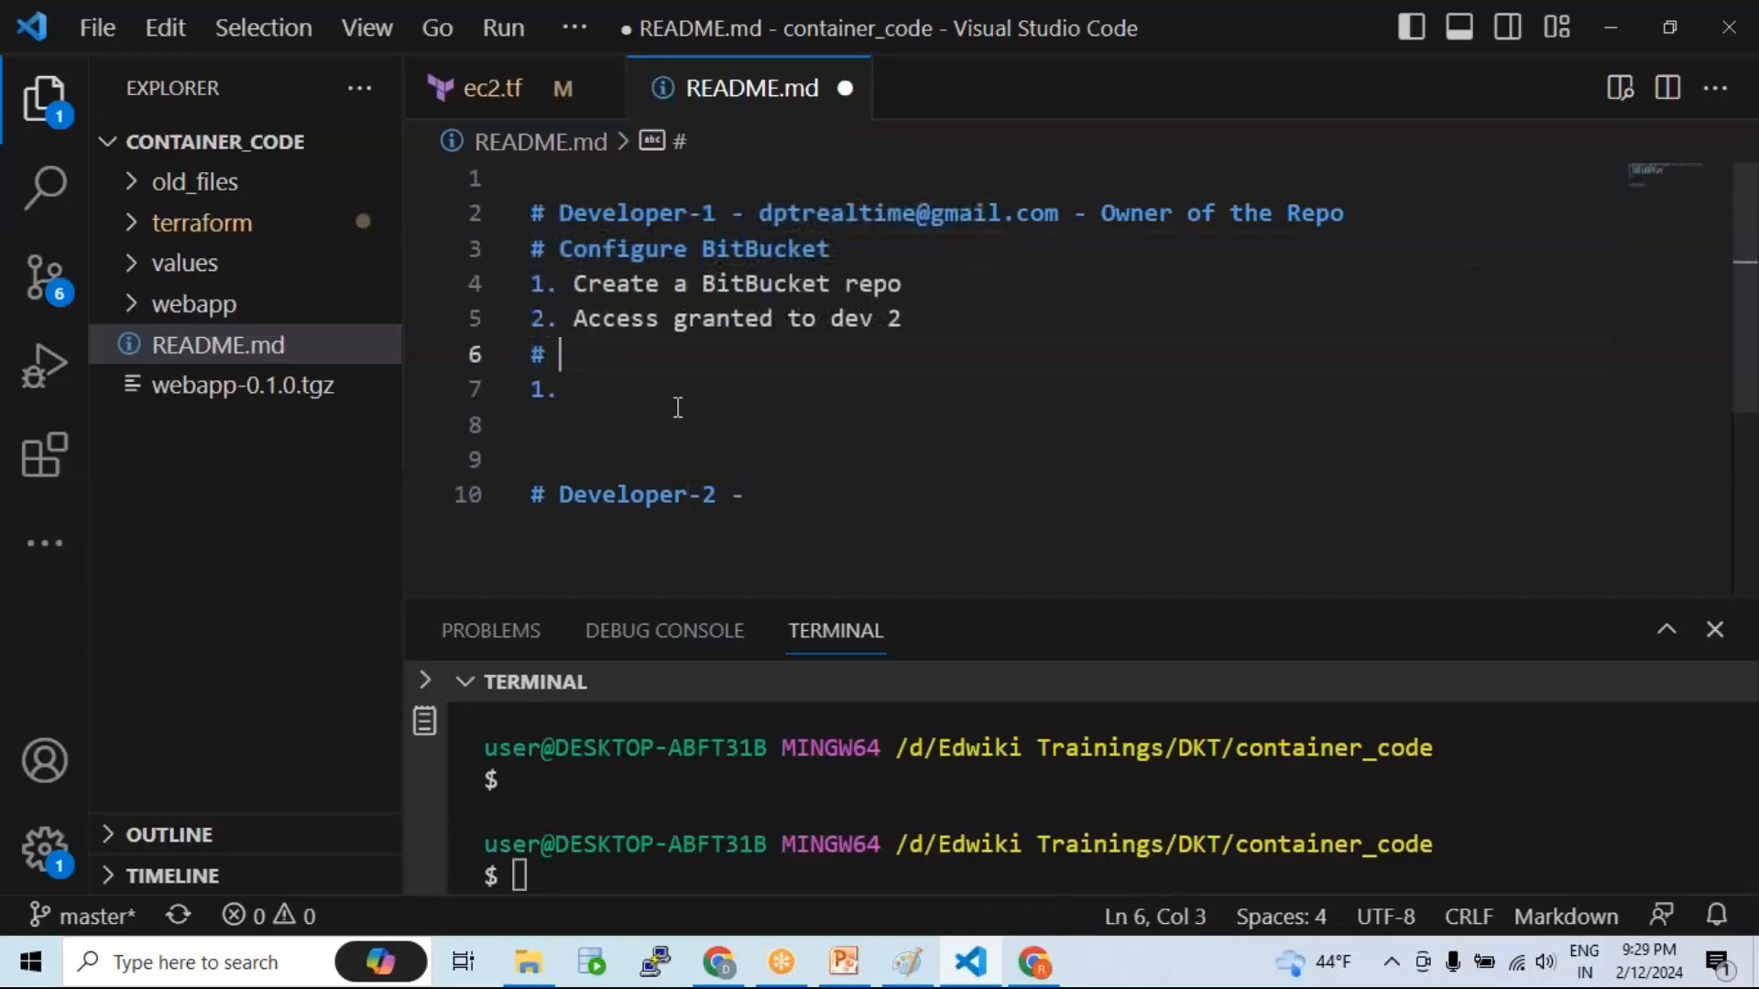
text( Configur)
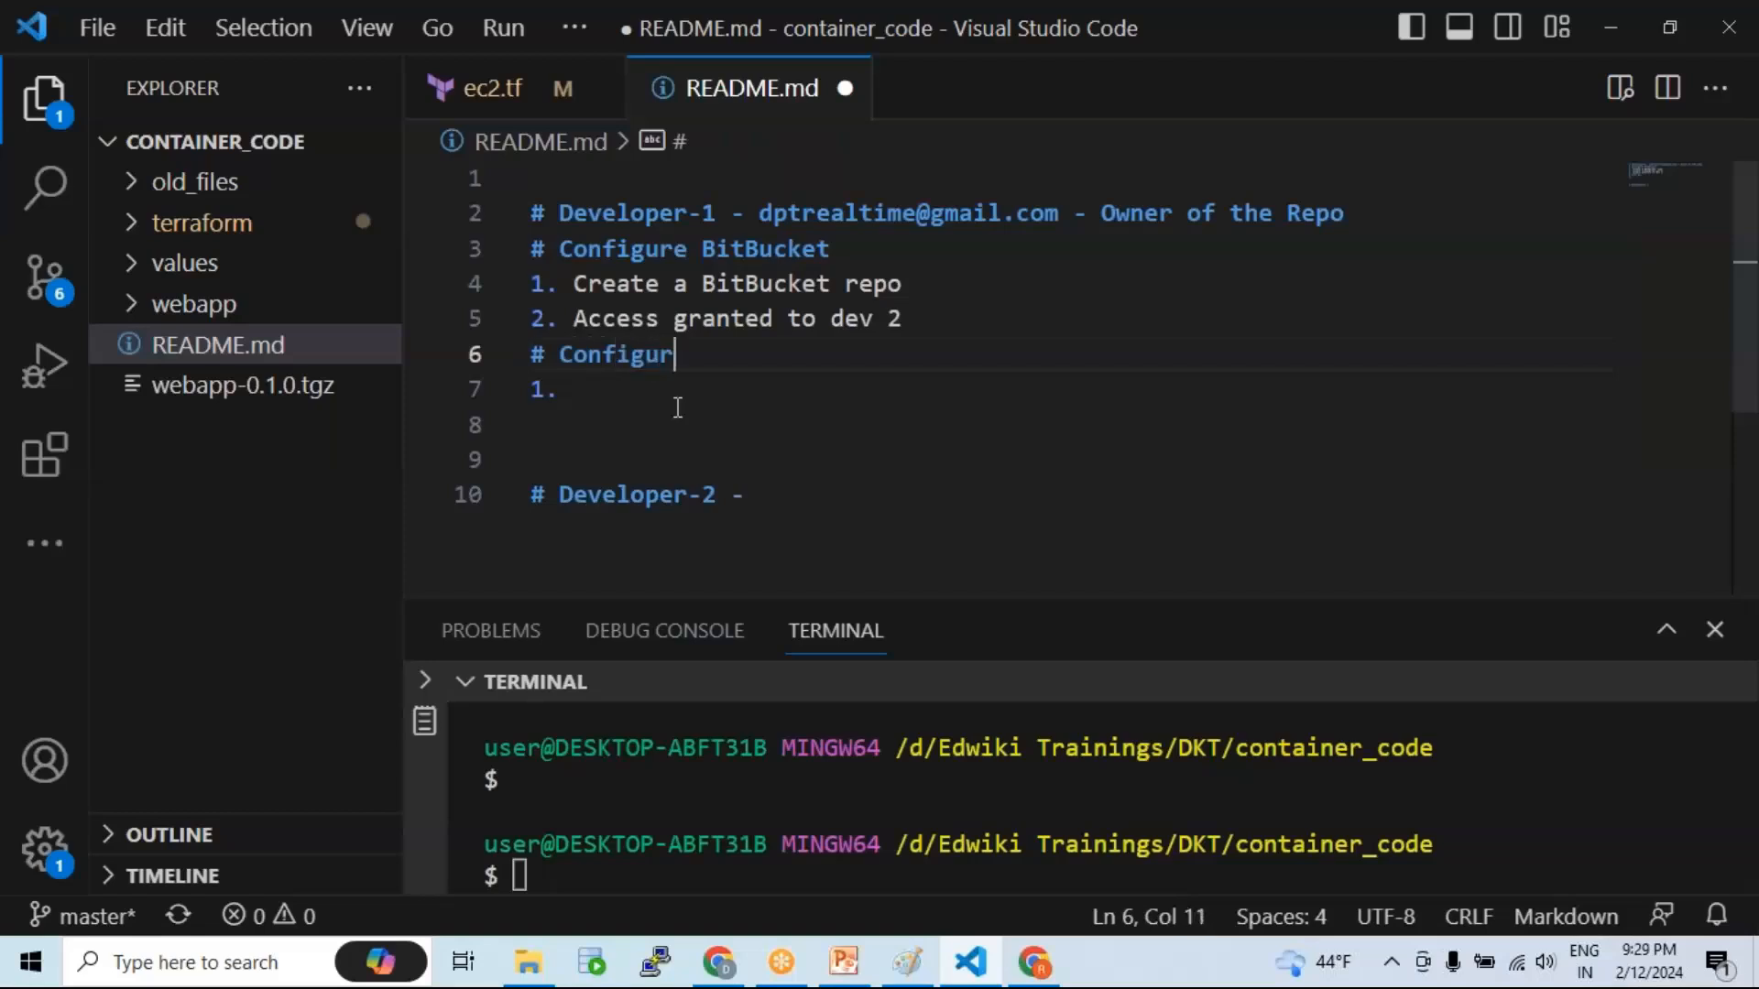
text(e Local r)
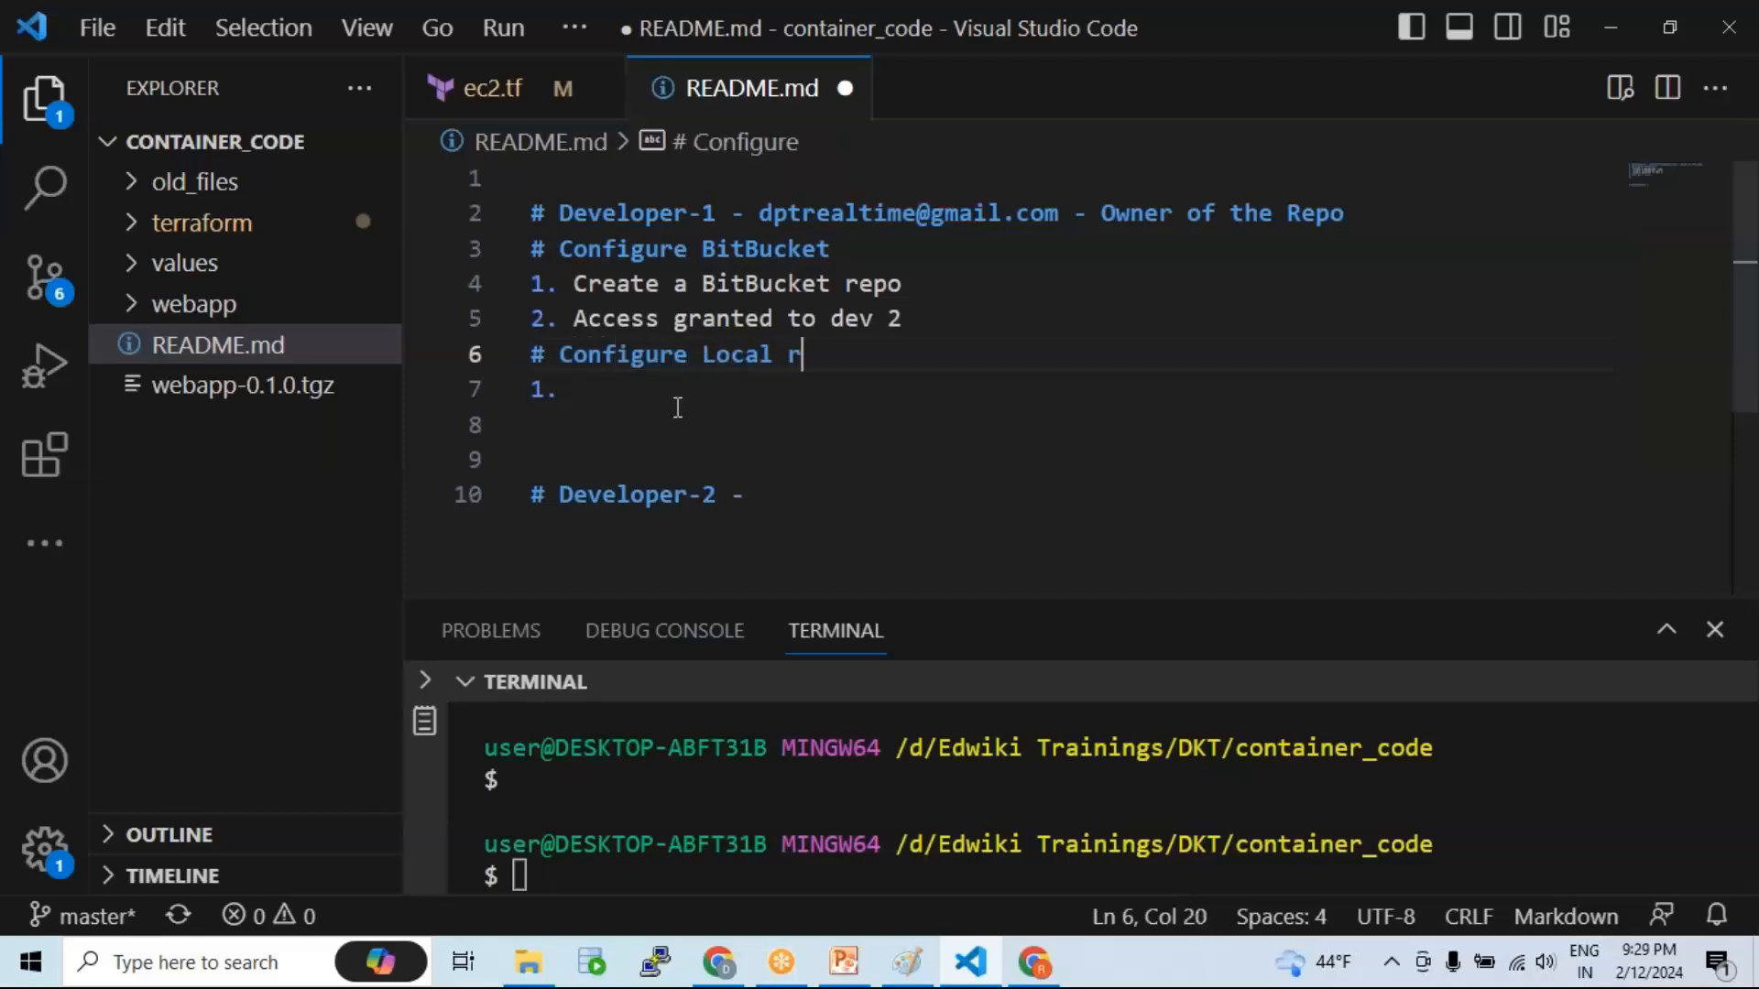
text(epo - Devel)
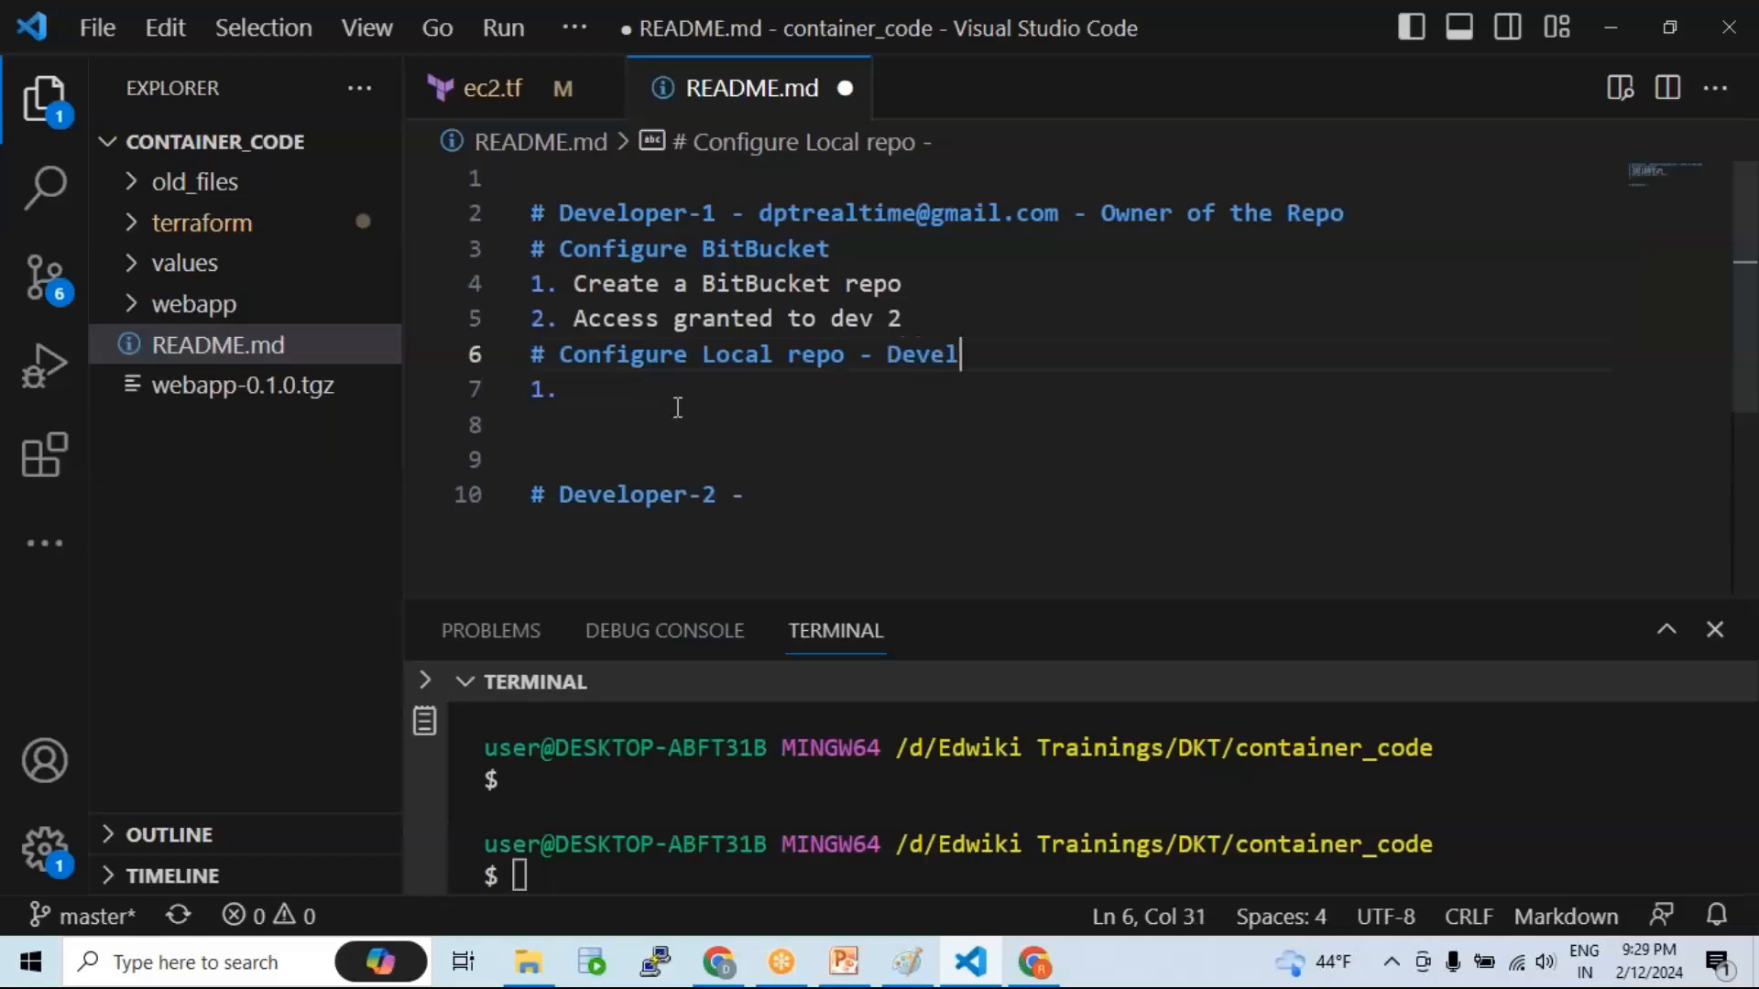
text(opment System)
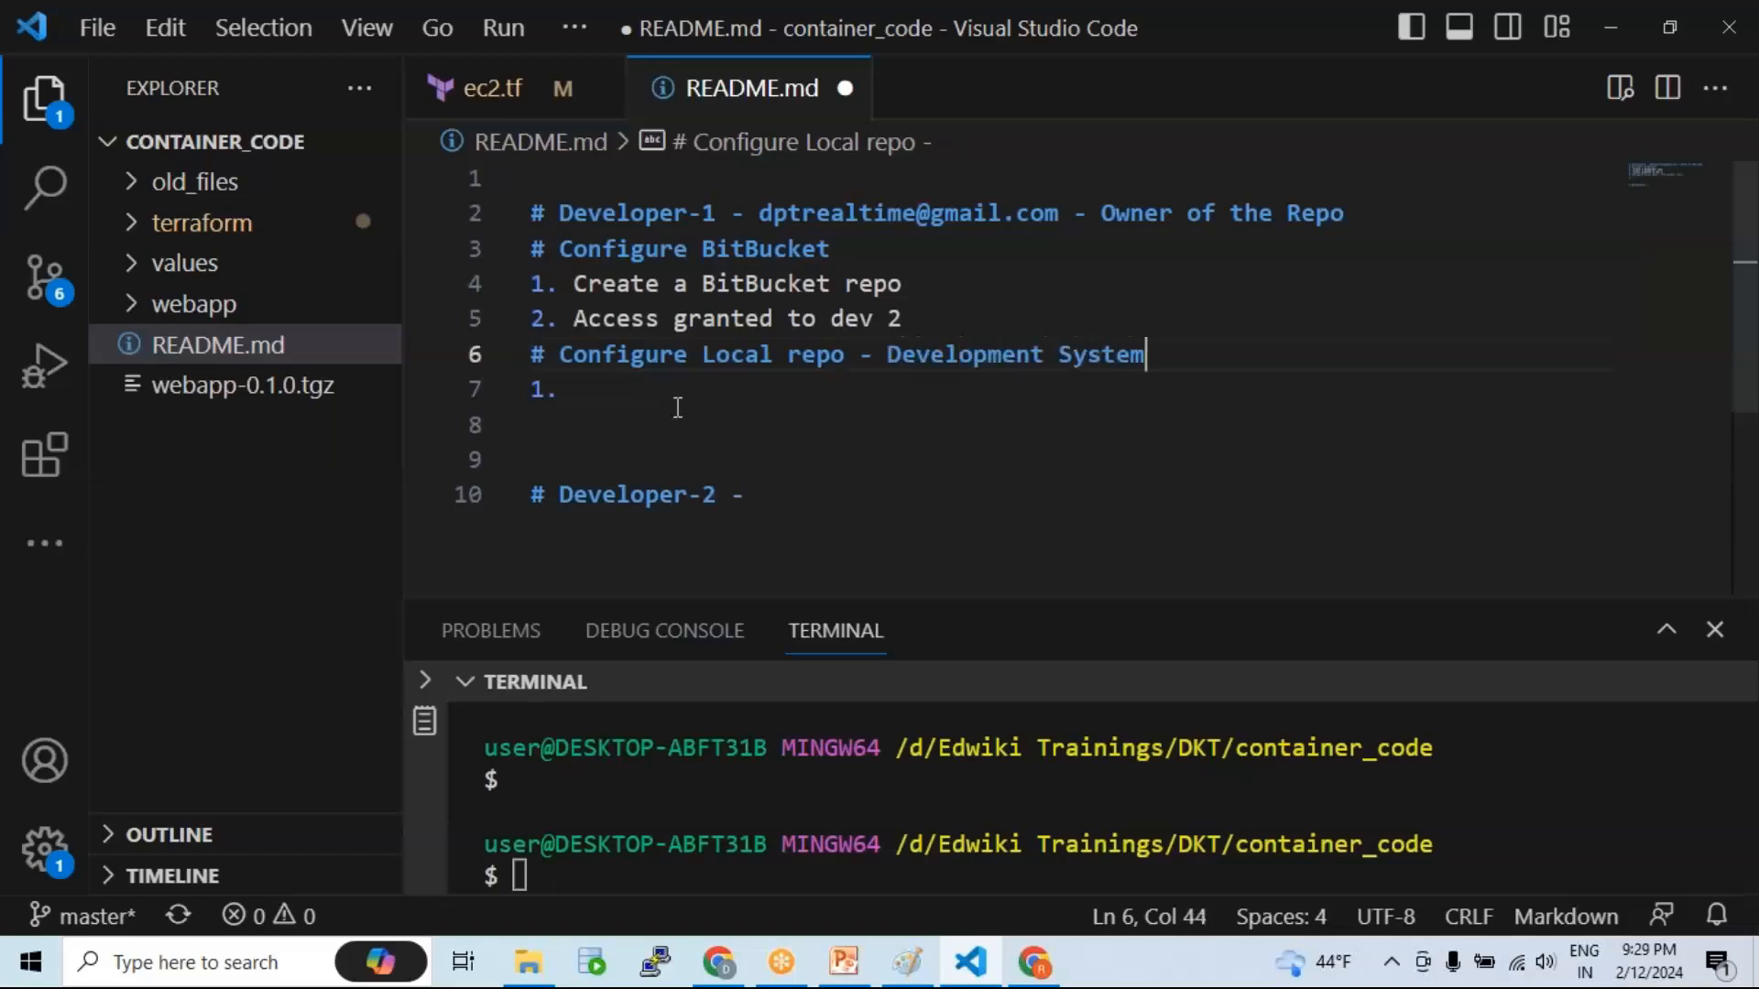
key(ctrl+s)
Step: Add '##' to the Developer-1 heading and save README.md
click(560, 213)
click(733, 212)
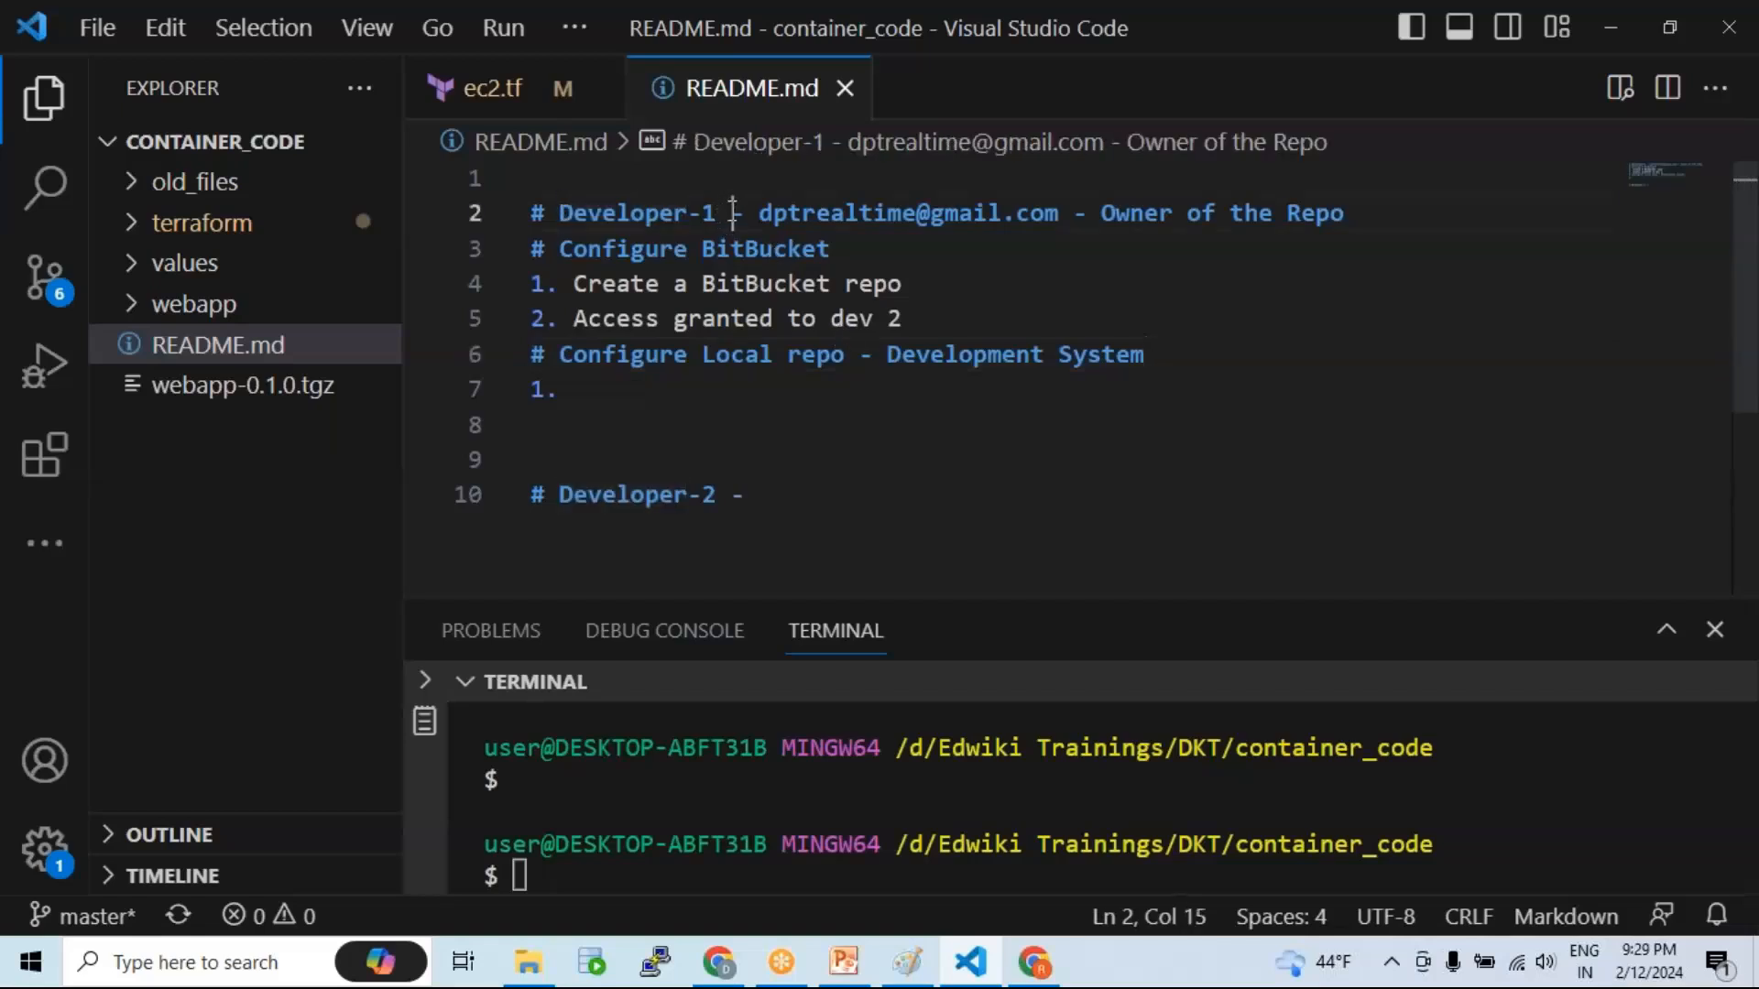
text(##)
click(780, 249)
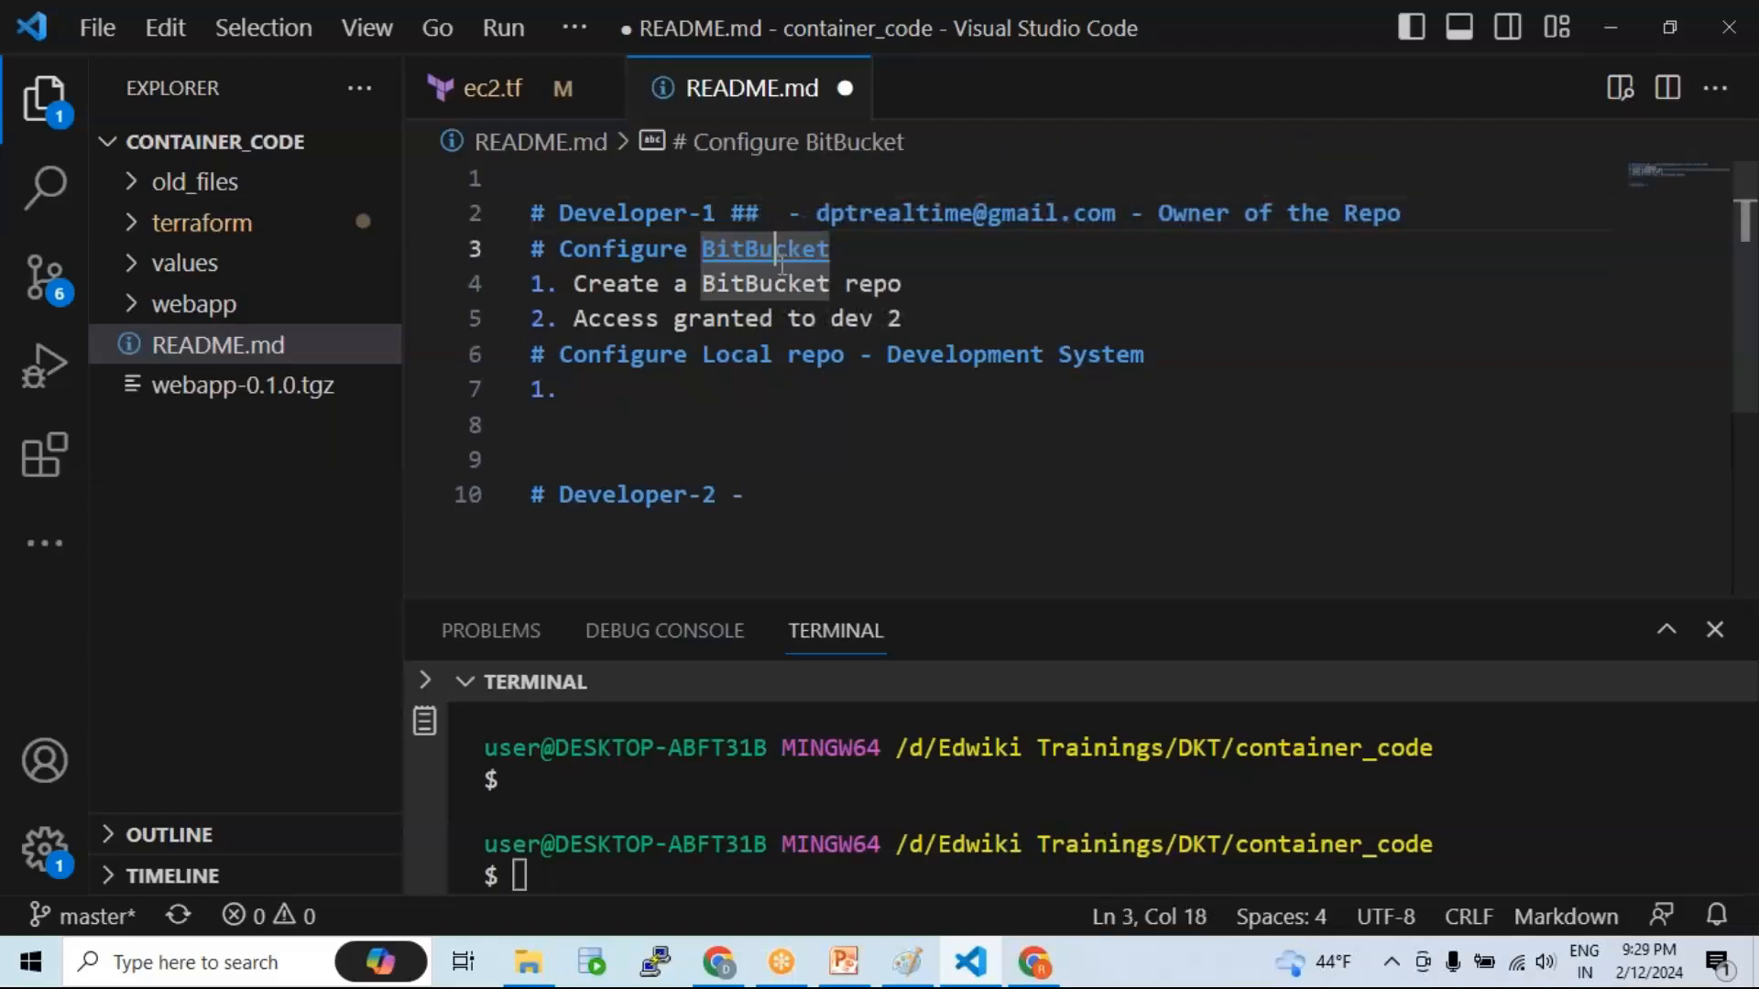
key(ctrl+s)
click(603, 392)
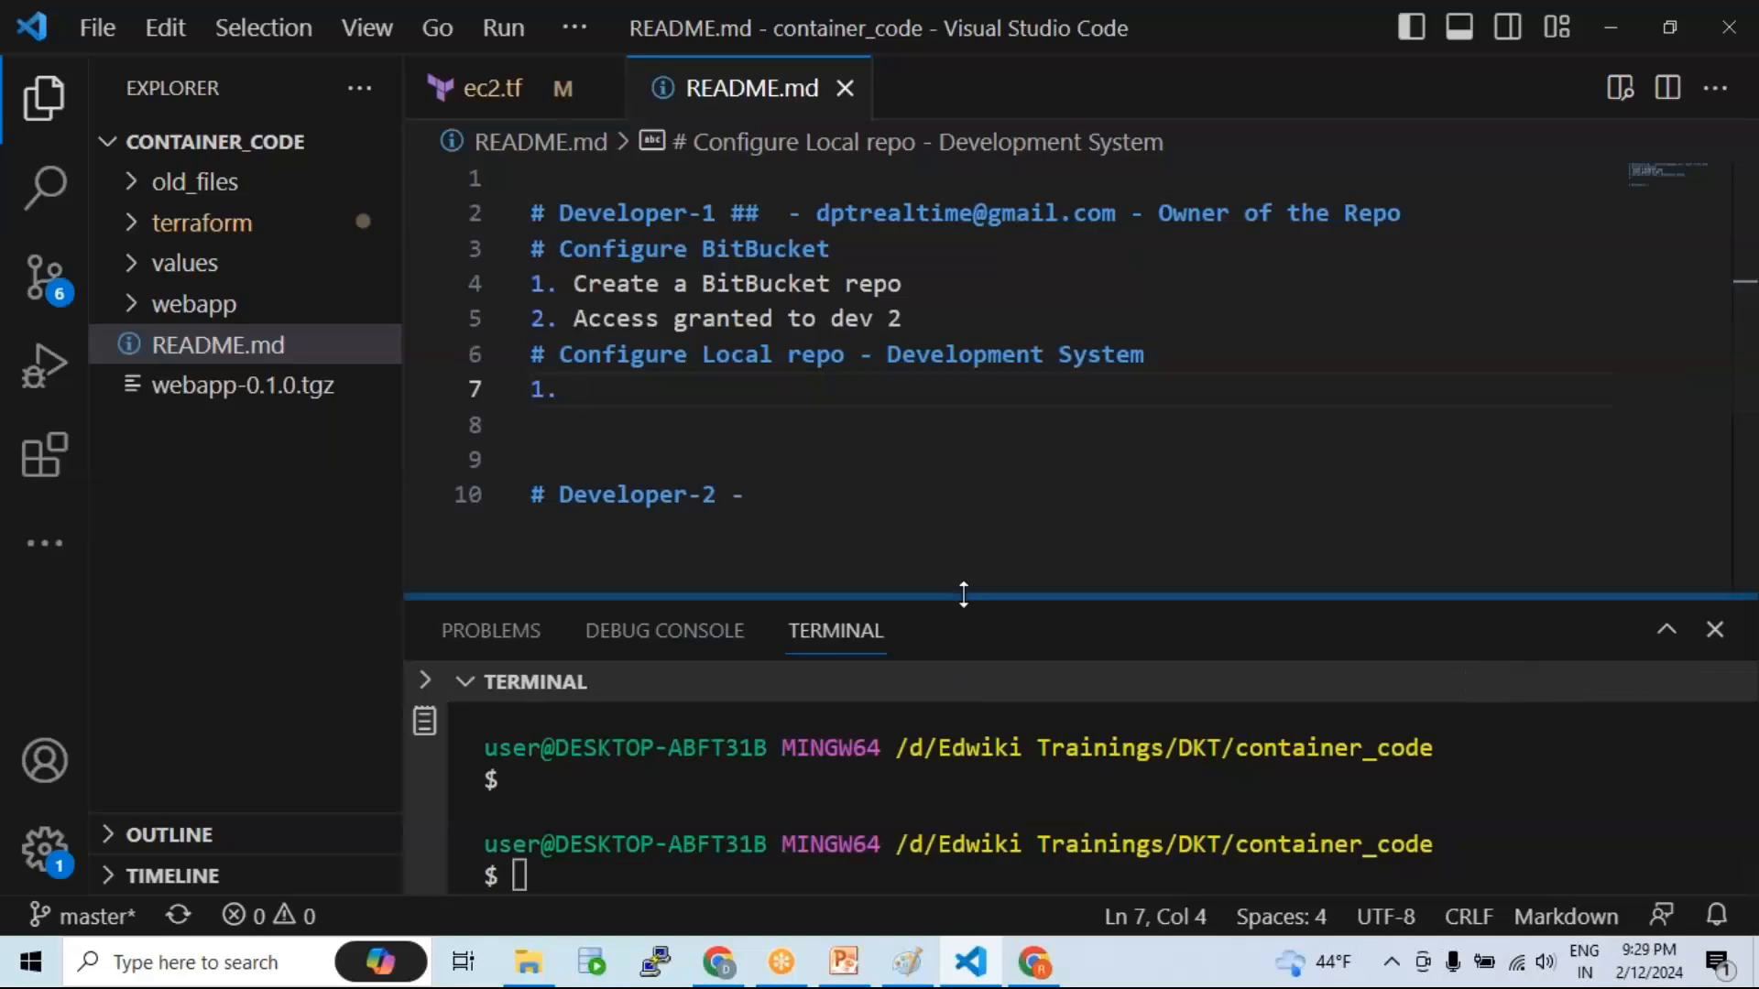
Step: Enlarge the terminal panel and clear its output
drag(961, 597, 950, 463)
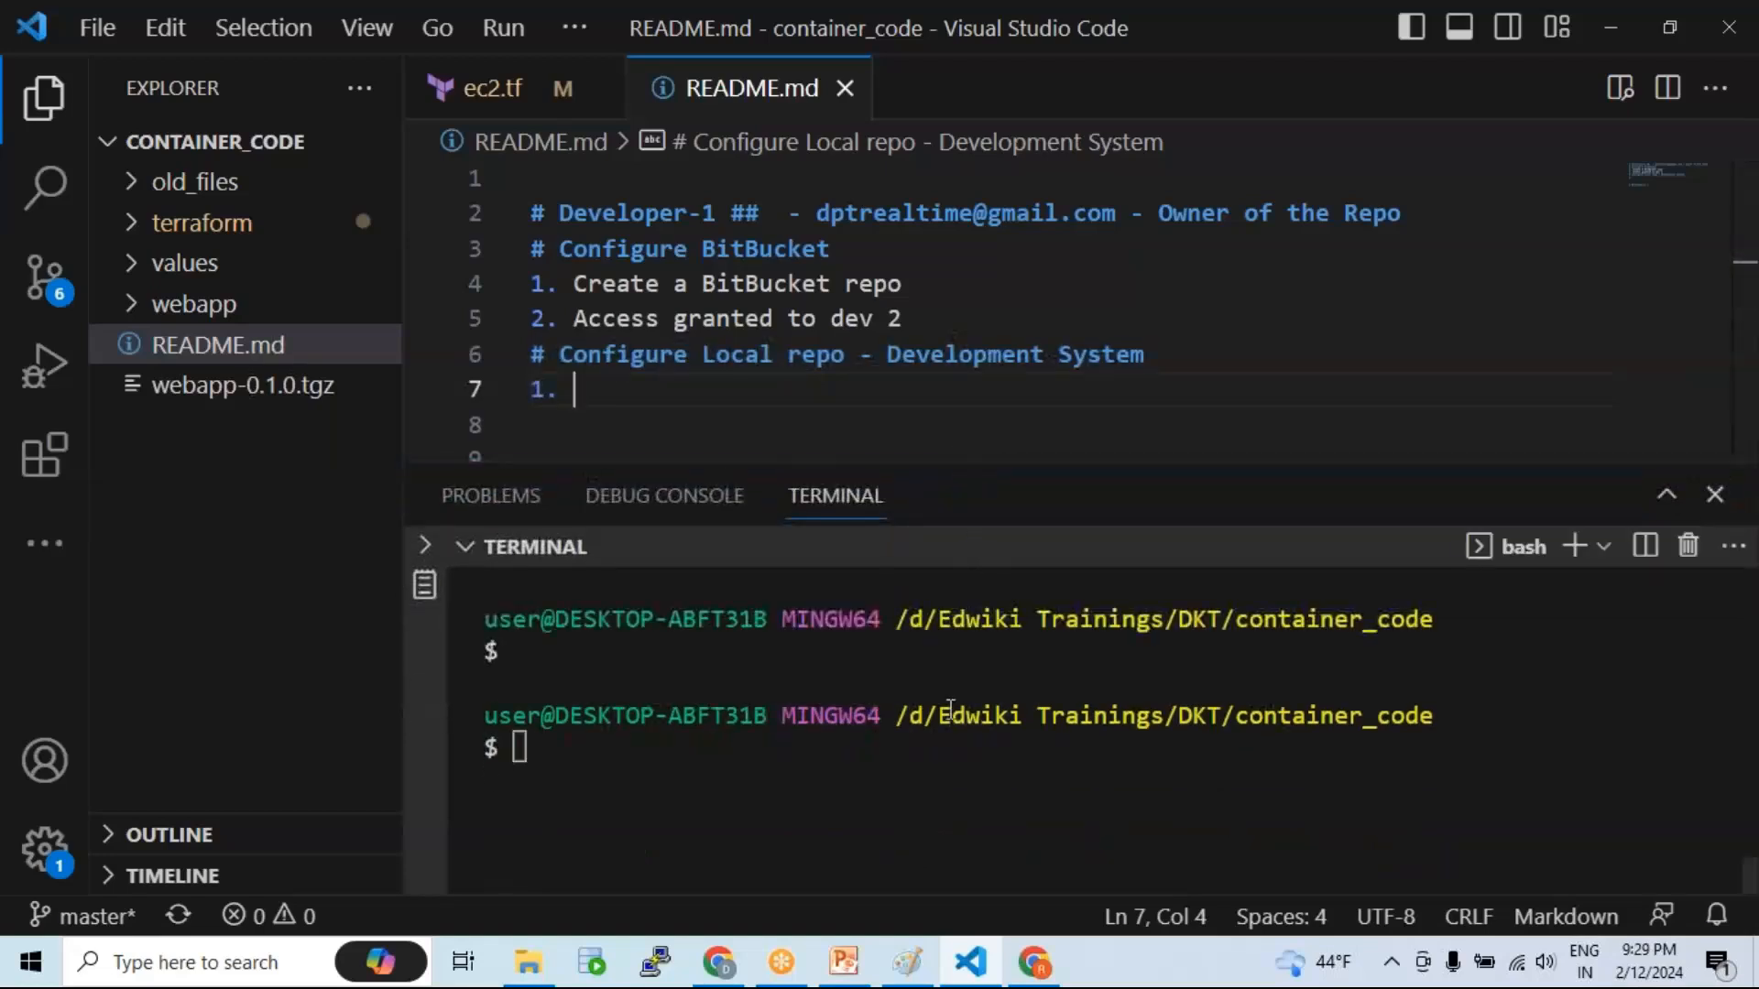
text(clear)
key(Return)
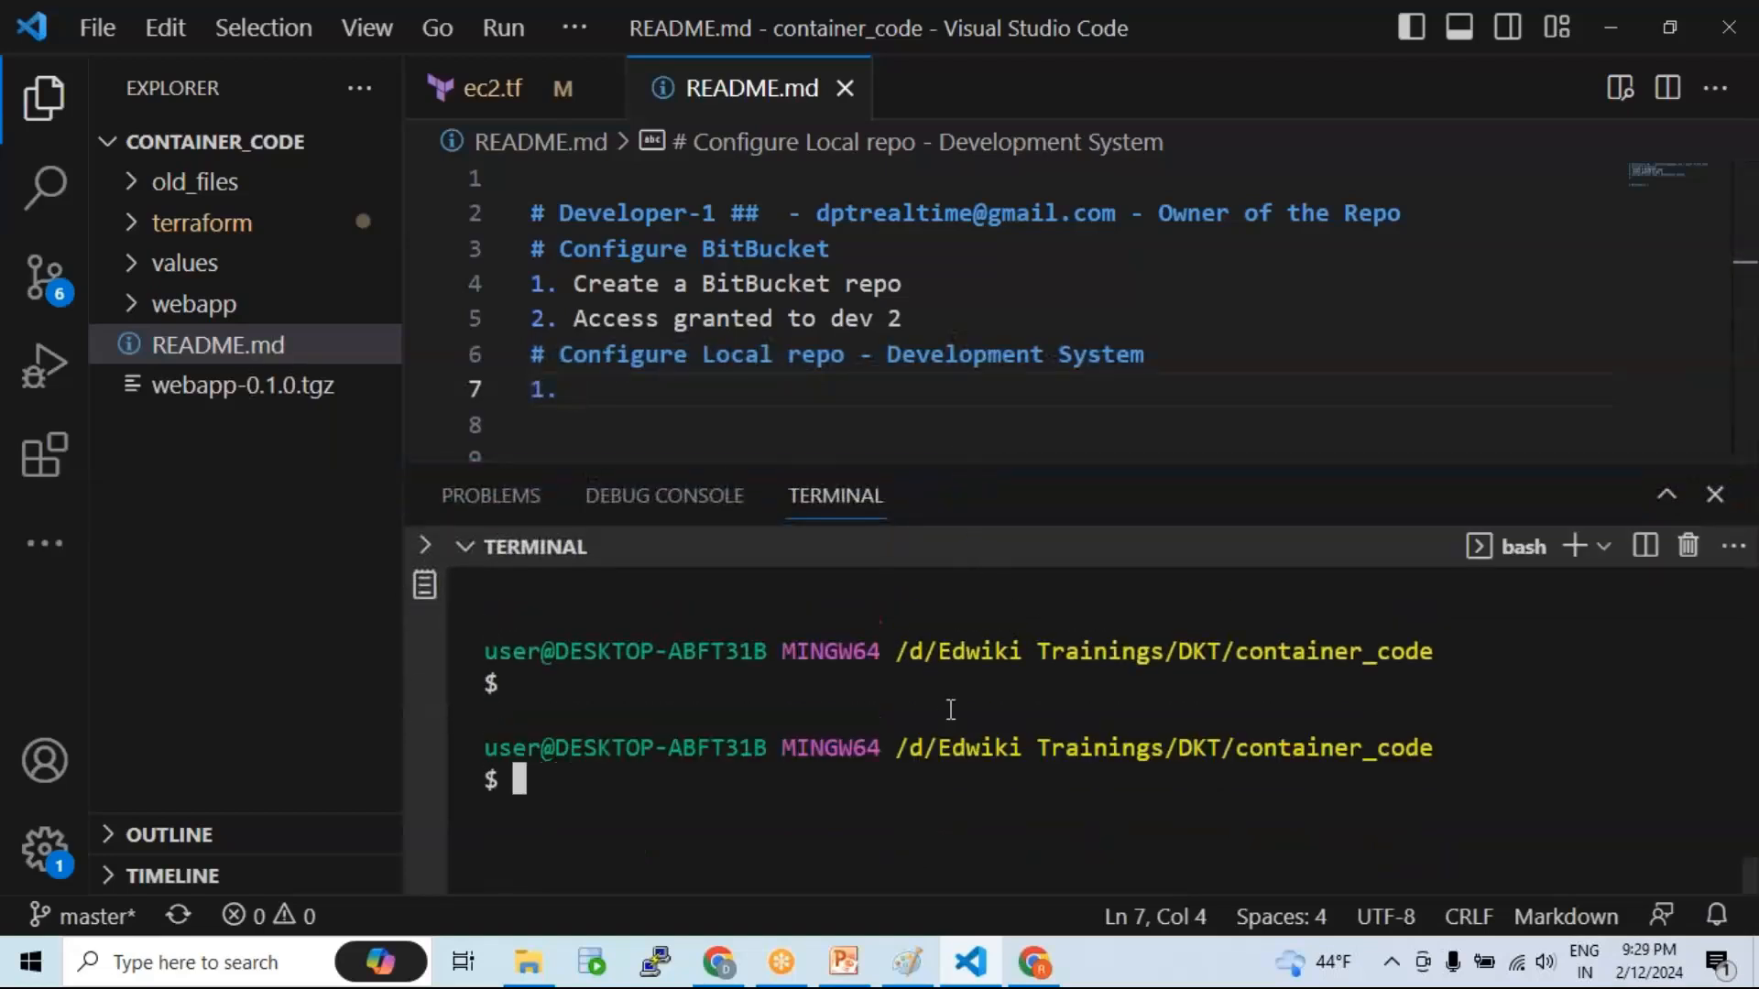
drag(1026, 461, 1020, 396)
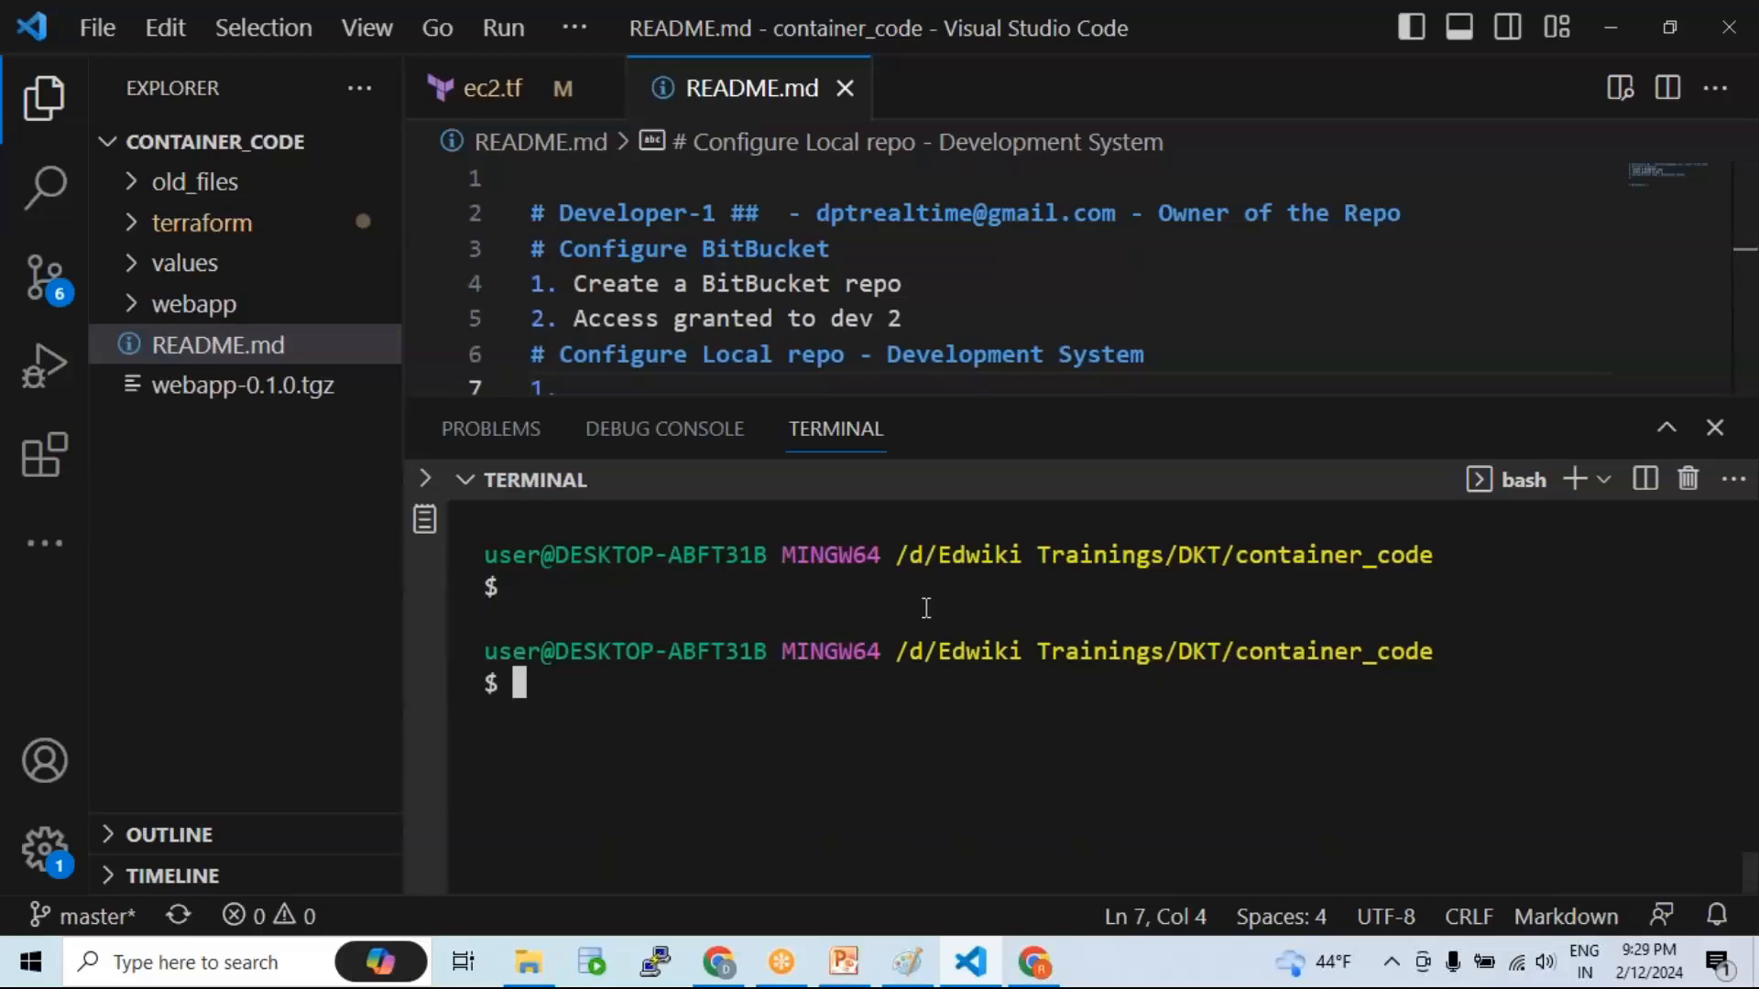
text(clear)
key(Return)
key(Return)
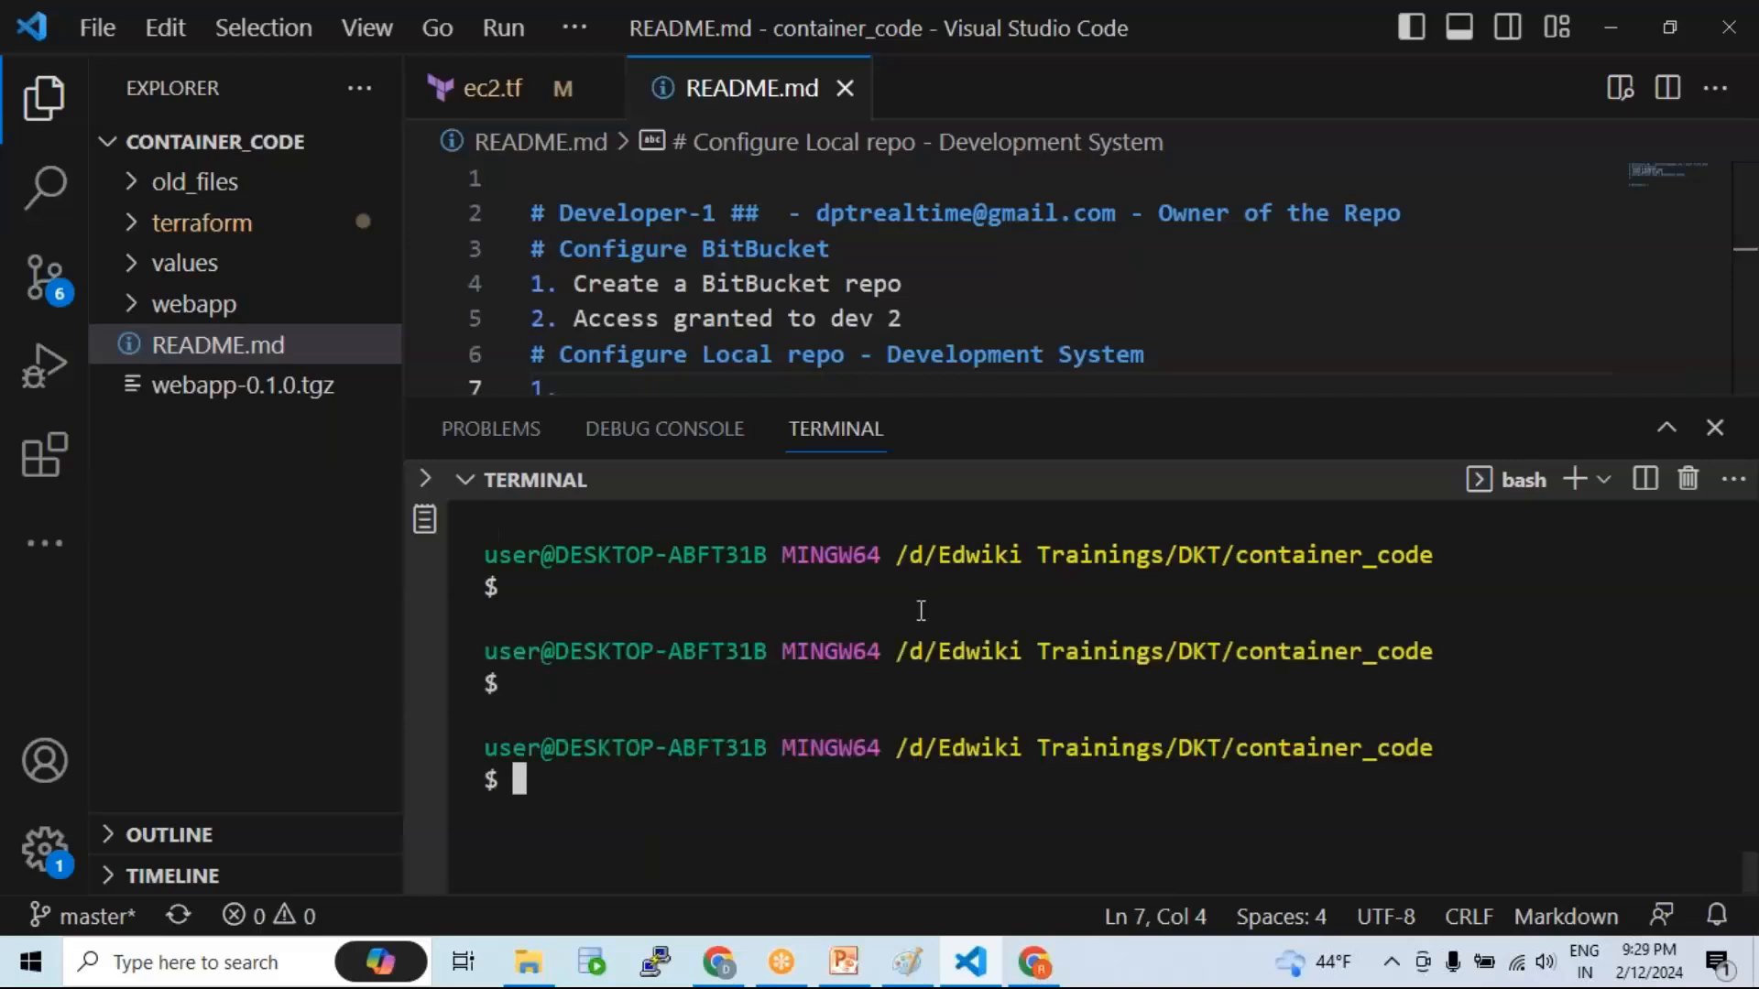
drag(964, 394, 963, 381)
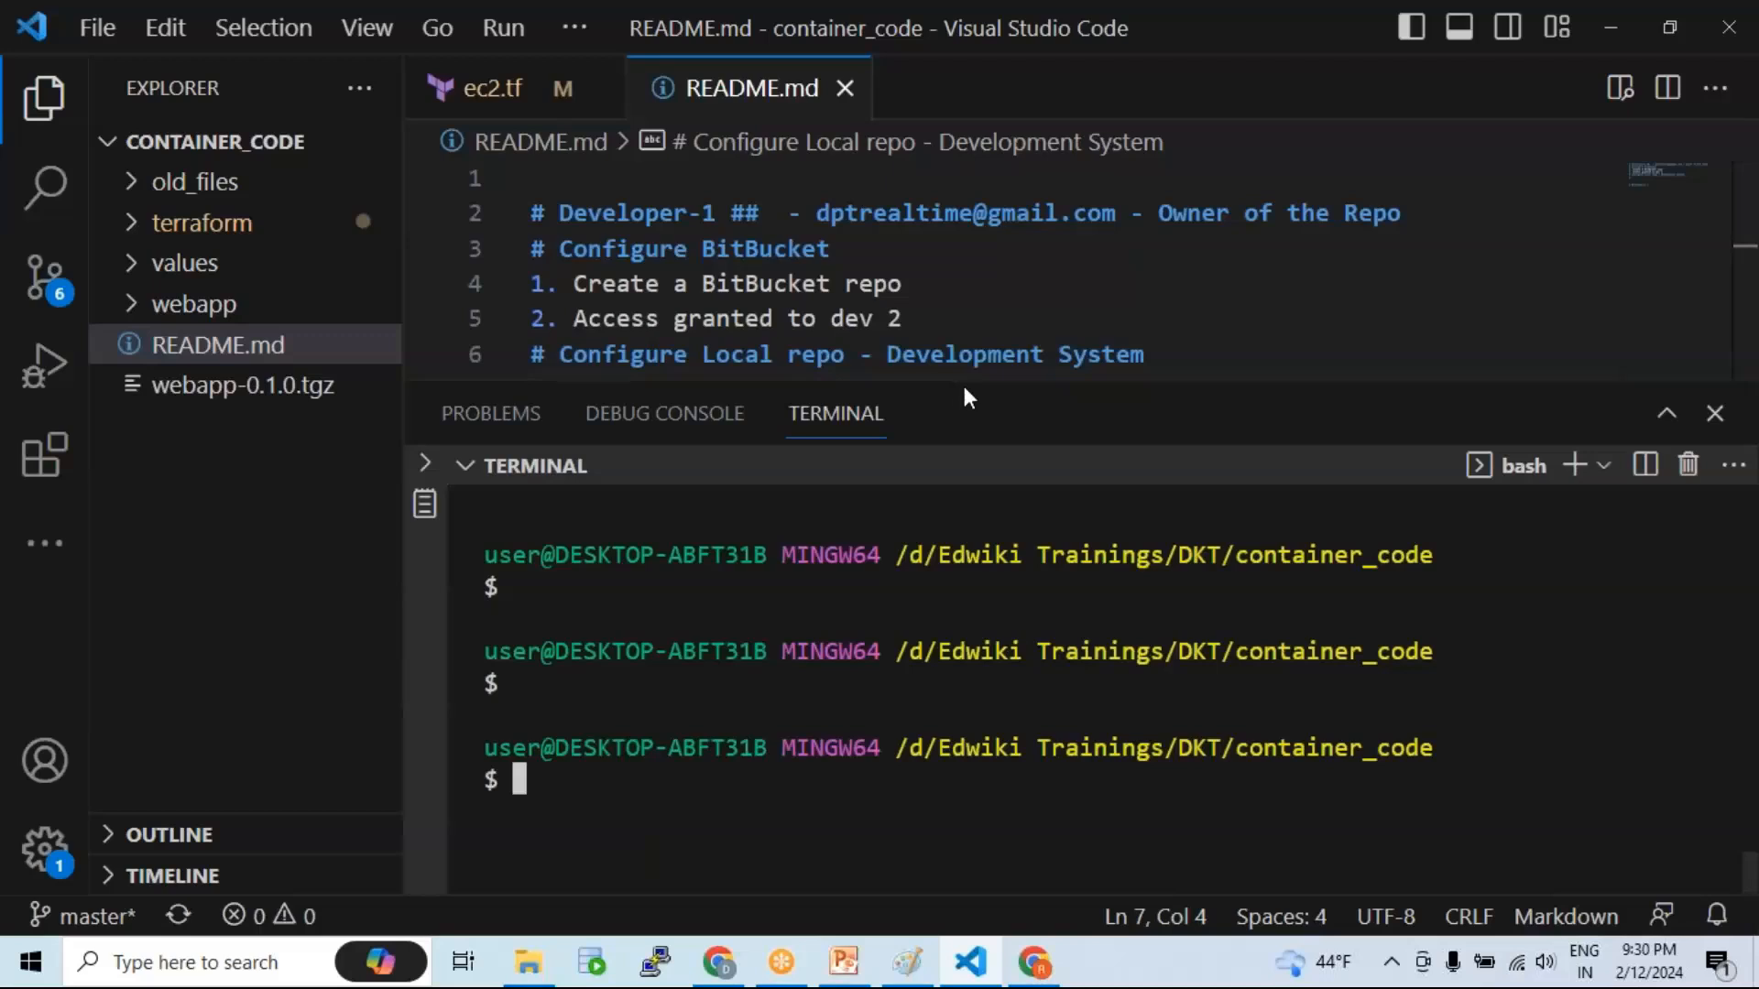
drag(936, 374, 937, 372)
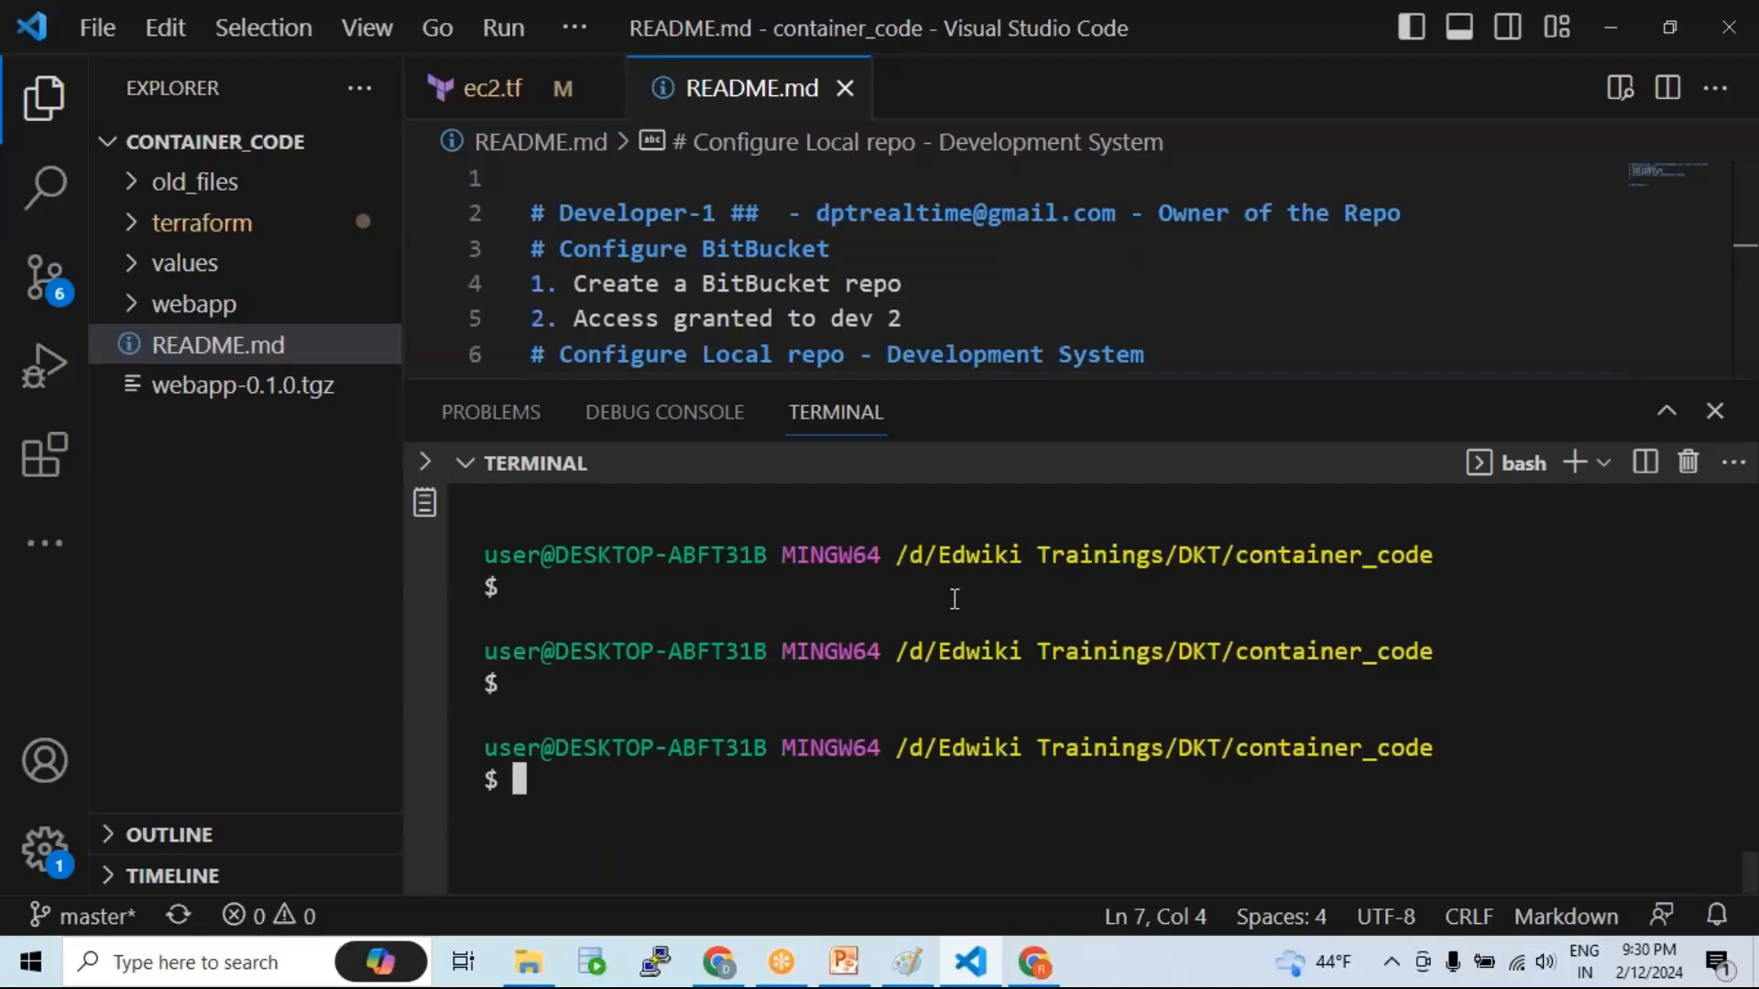
Step: Create the code_dev folder with mkdir, cd into it, and clear the terminal
text(mkdir)
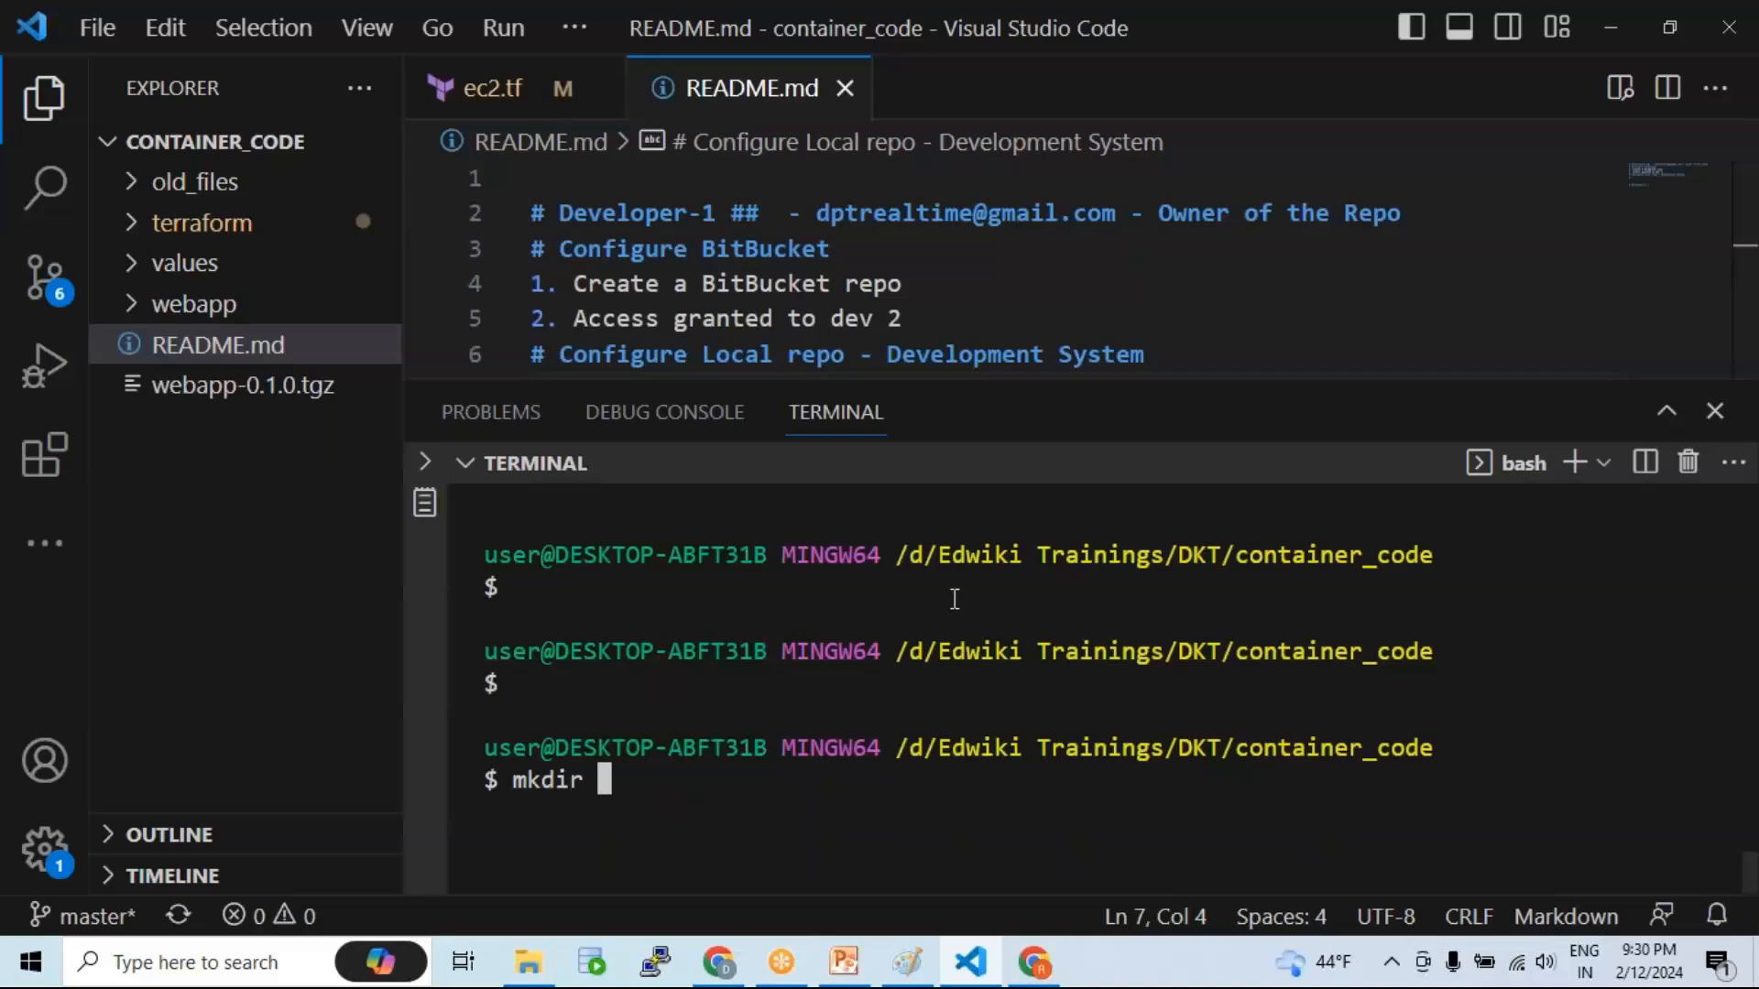
text( code)
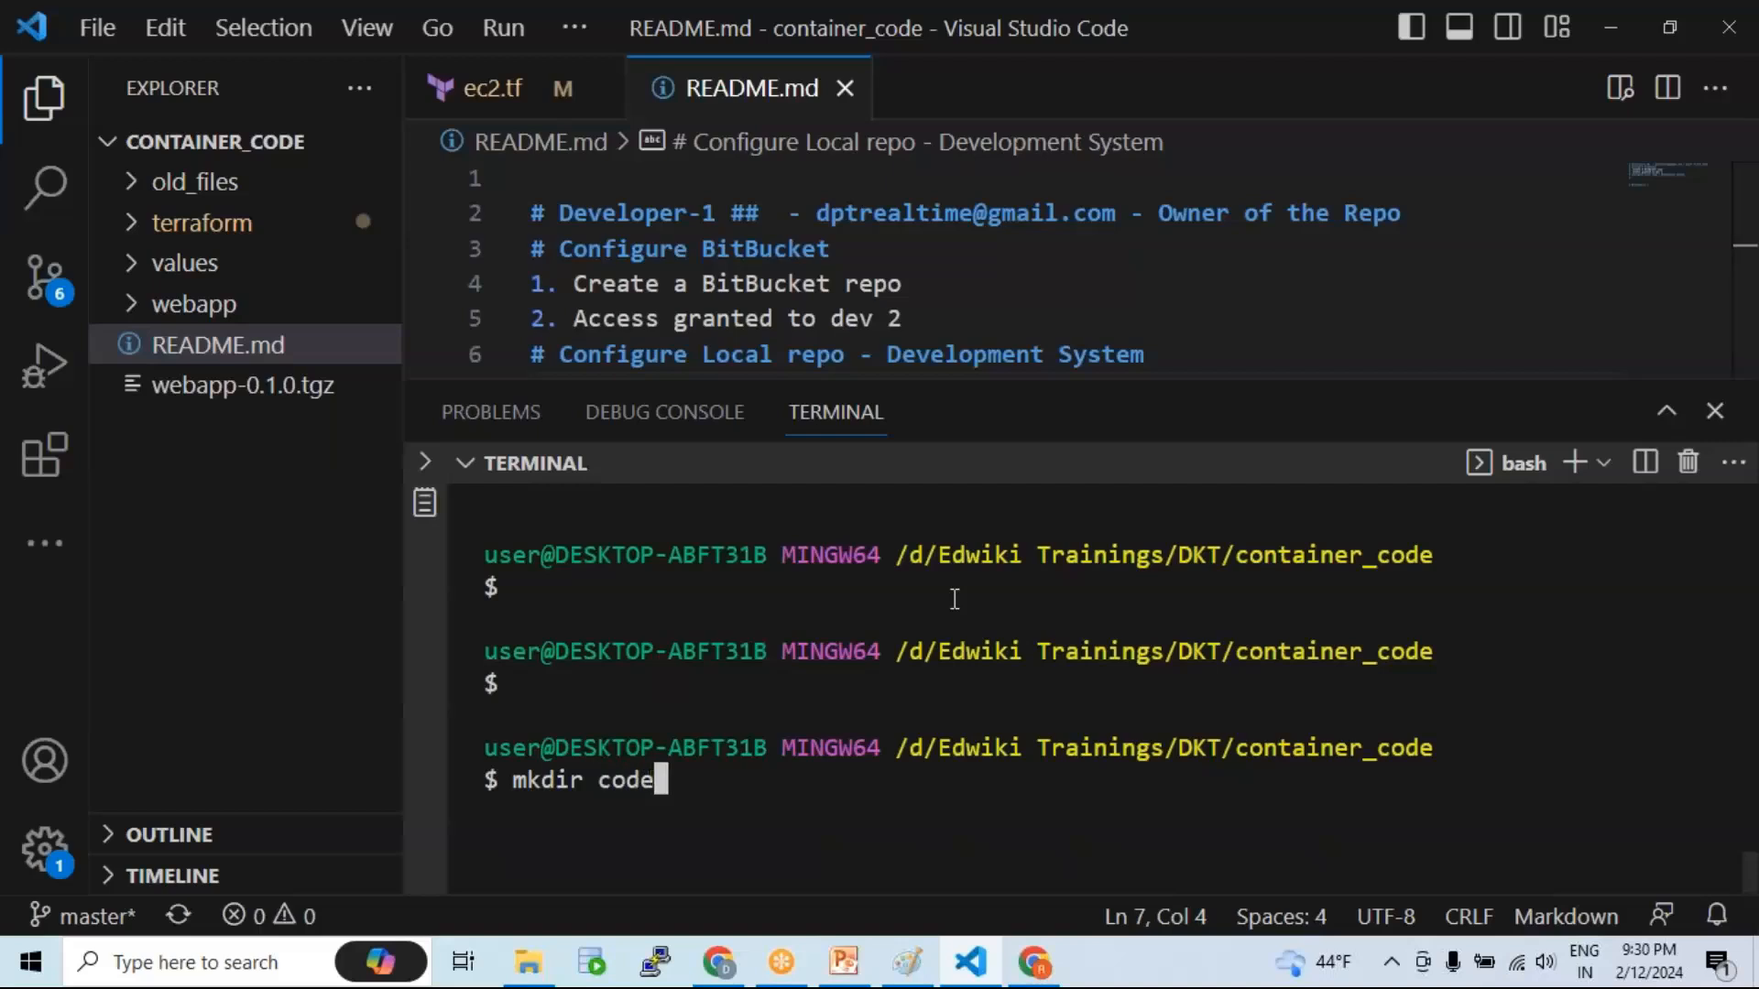
text(_dev)
key(Return)
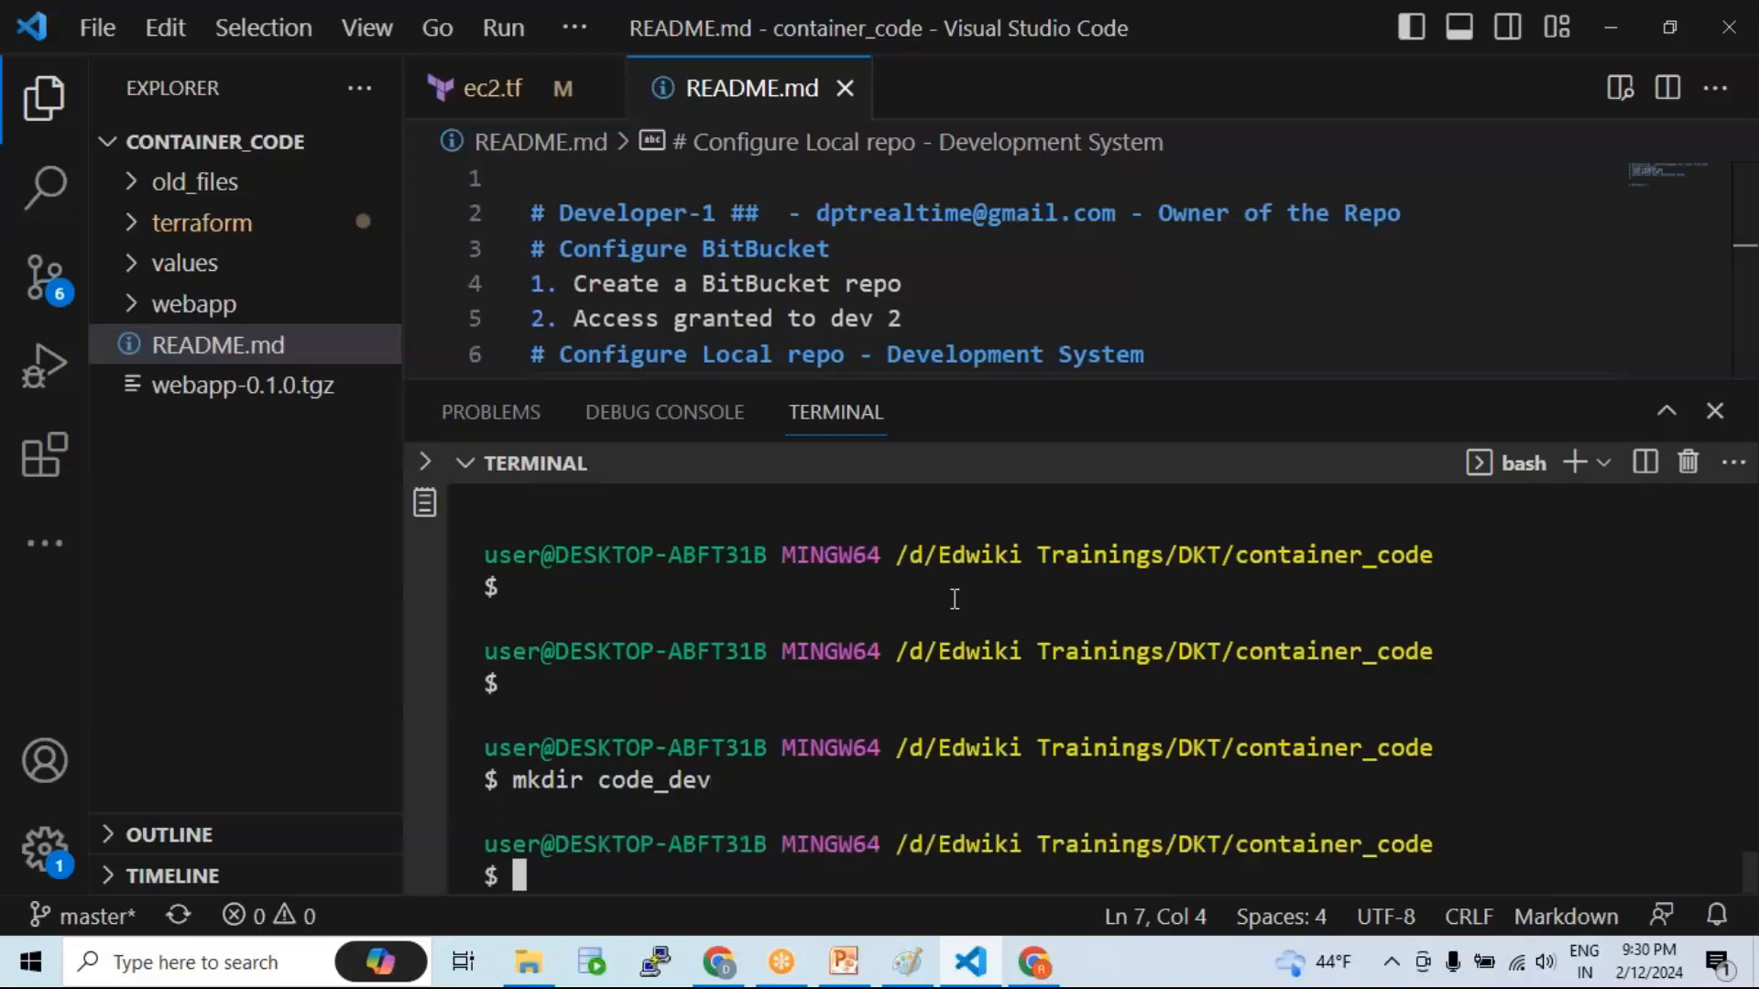
text(cd code)
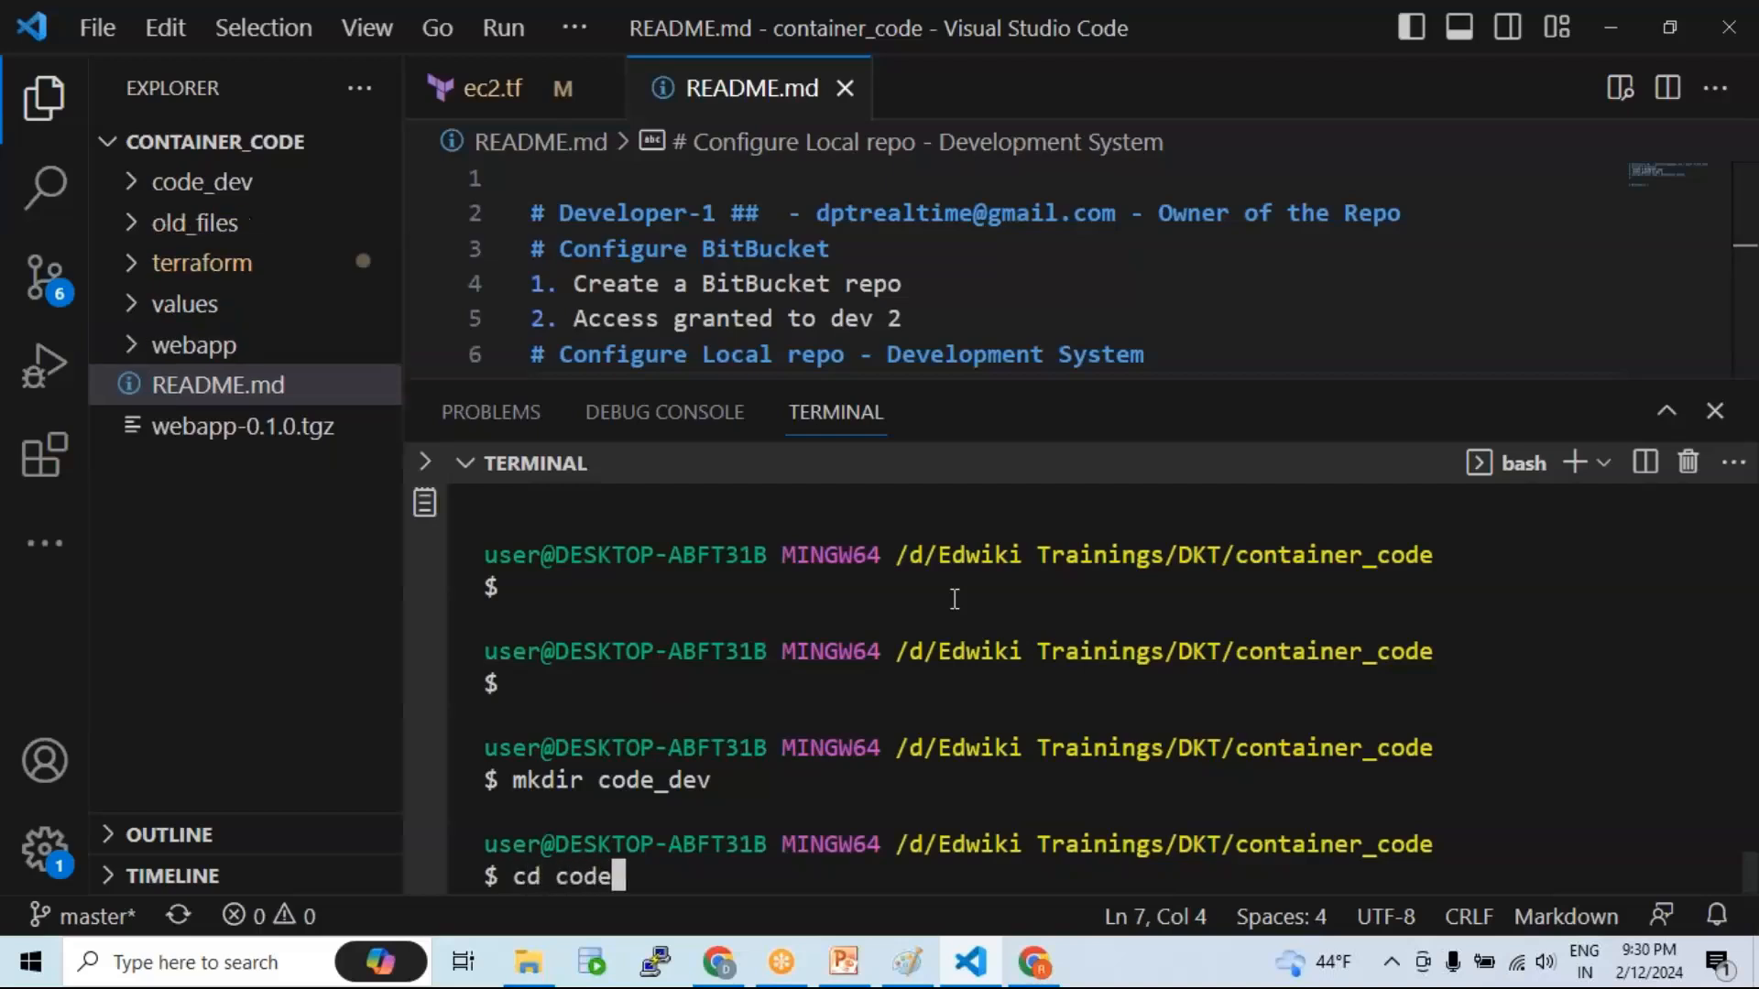
text(_de)
key(Tab)
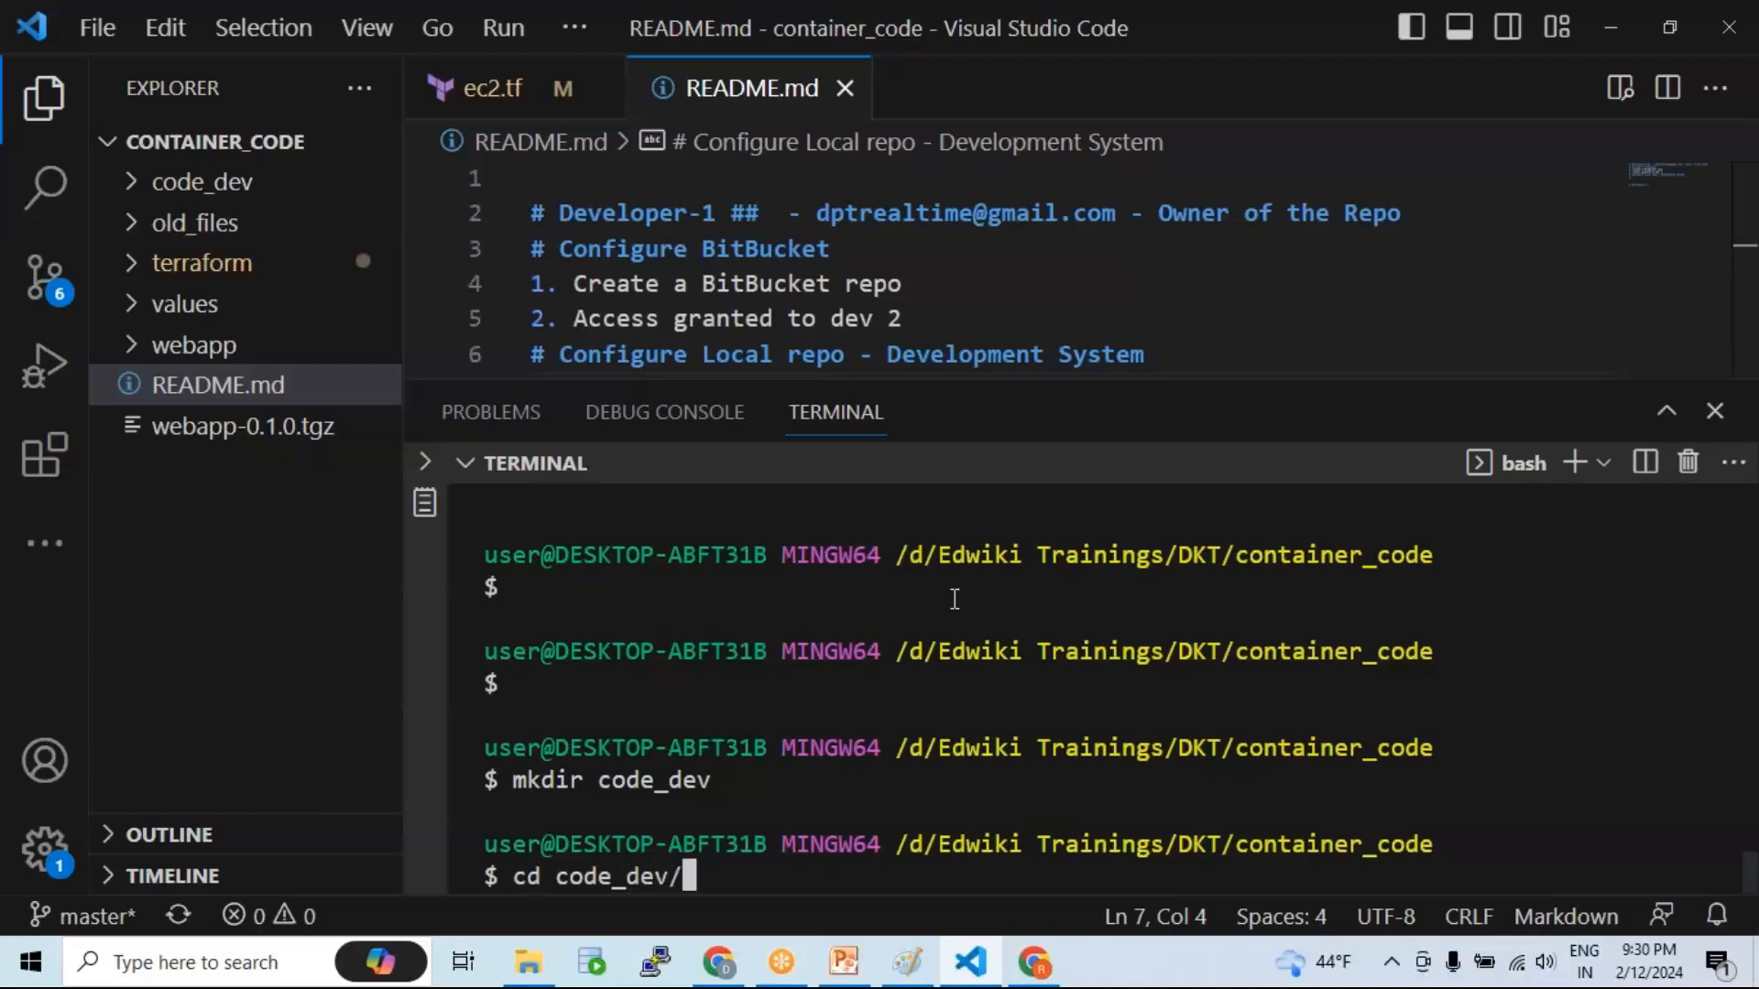
key(Return)
text(clear)
key(Return)
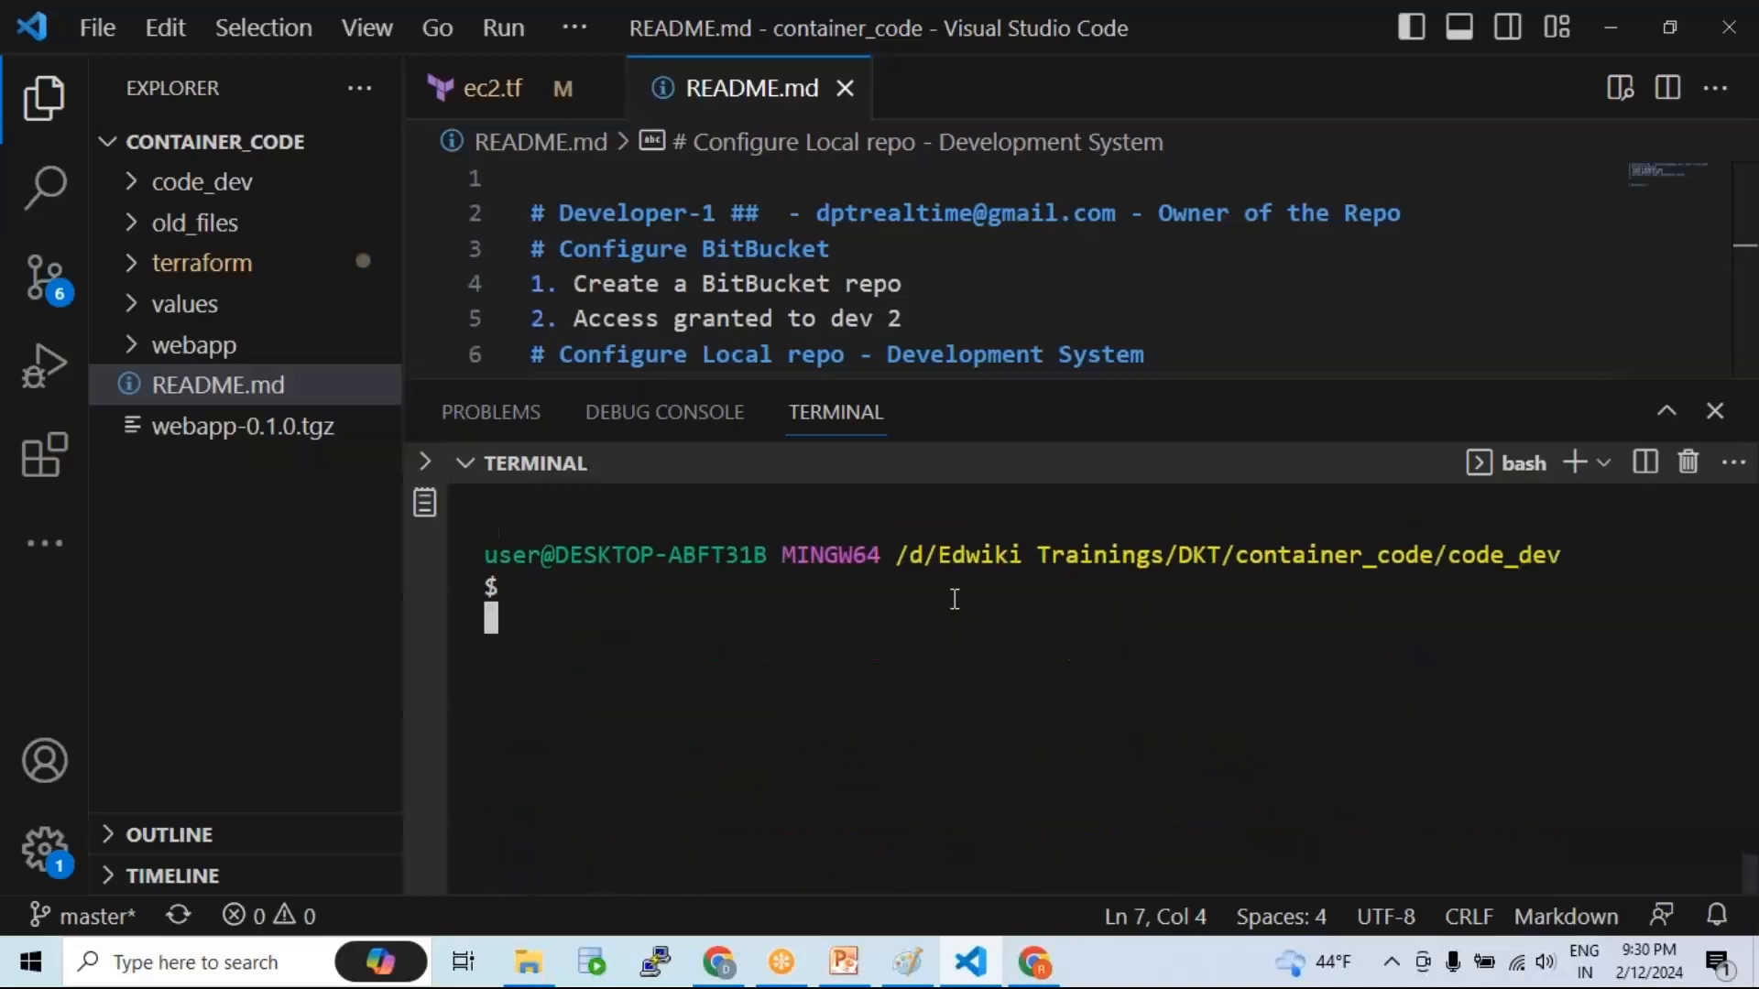
key(Return)
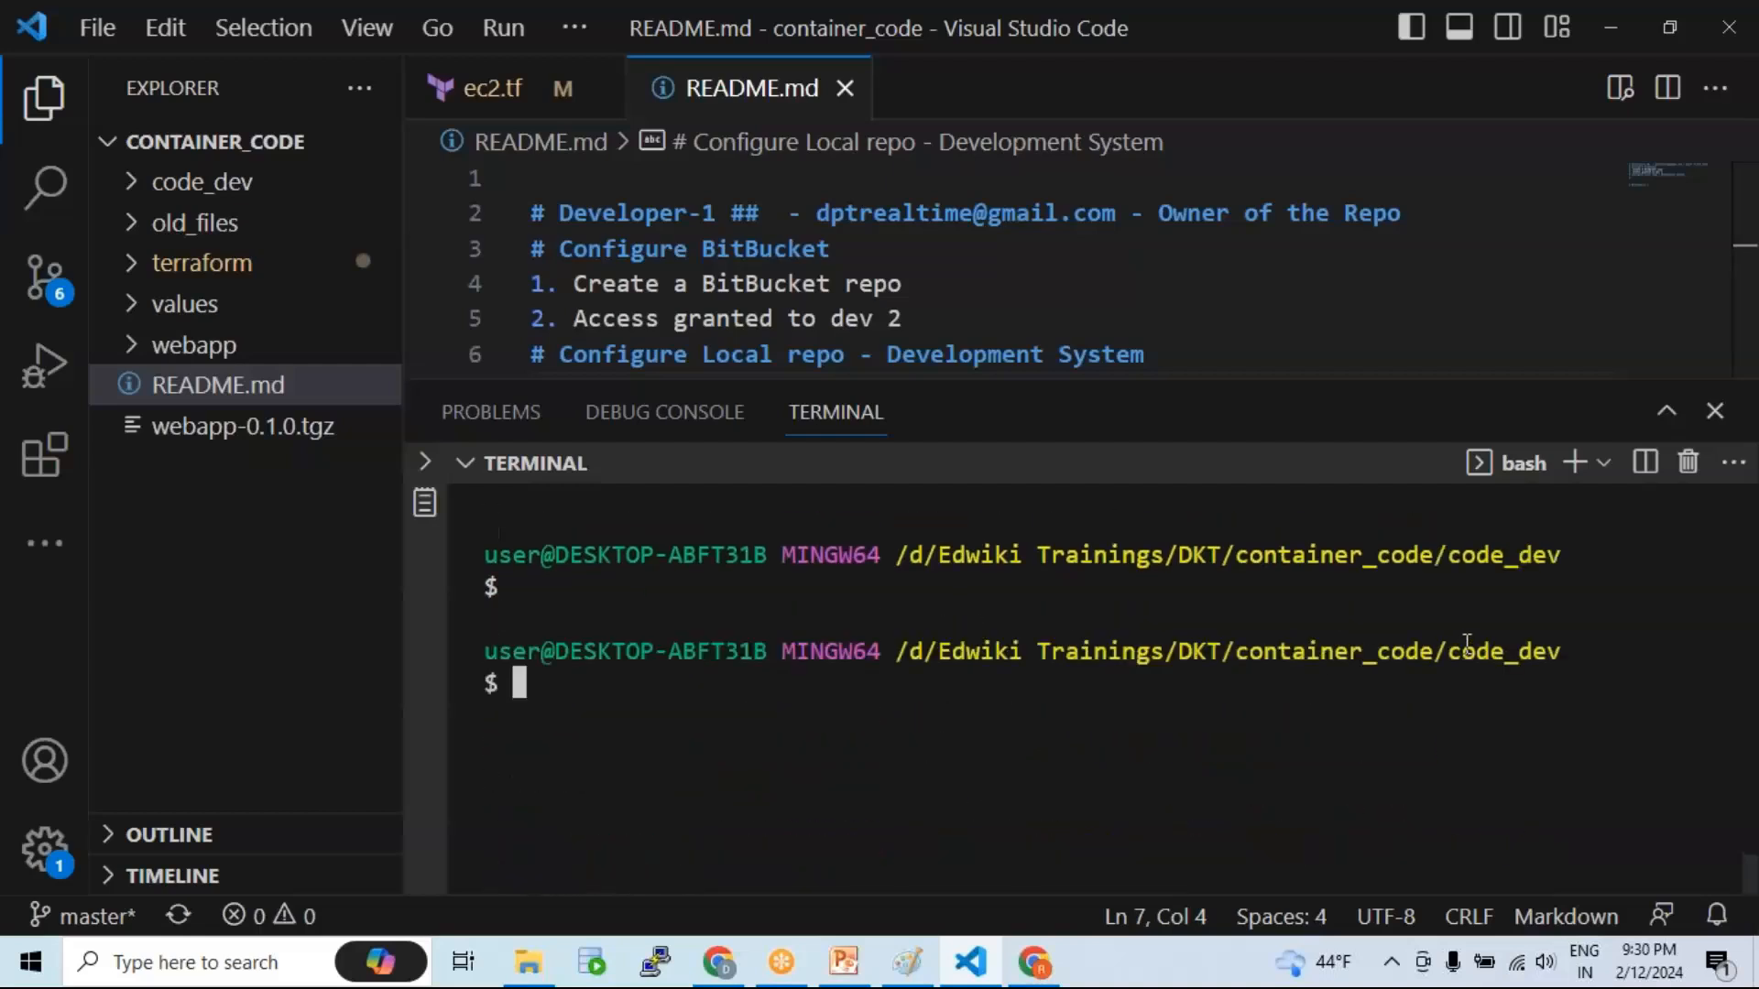
drag(1449, 652, 1568, 655)
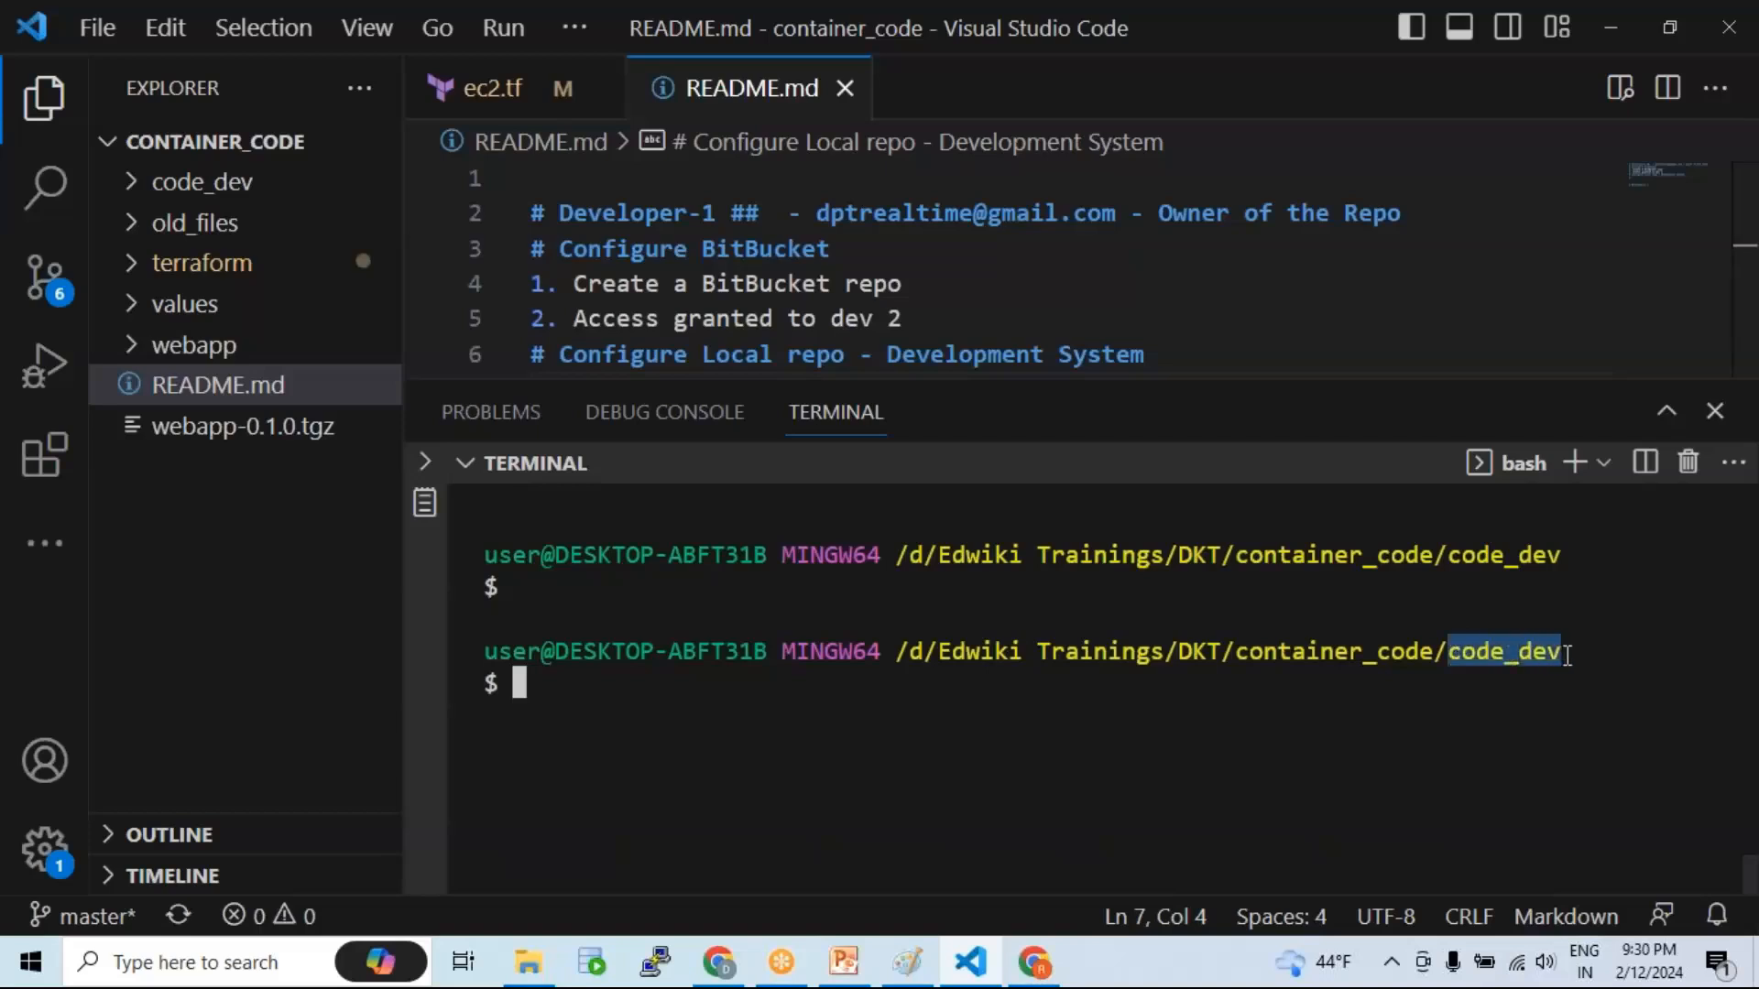
click(787, 718)
drag(791, 368, 790, 513)
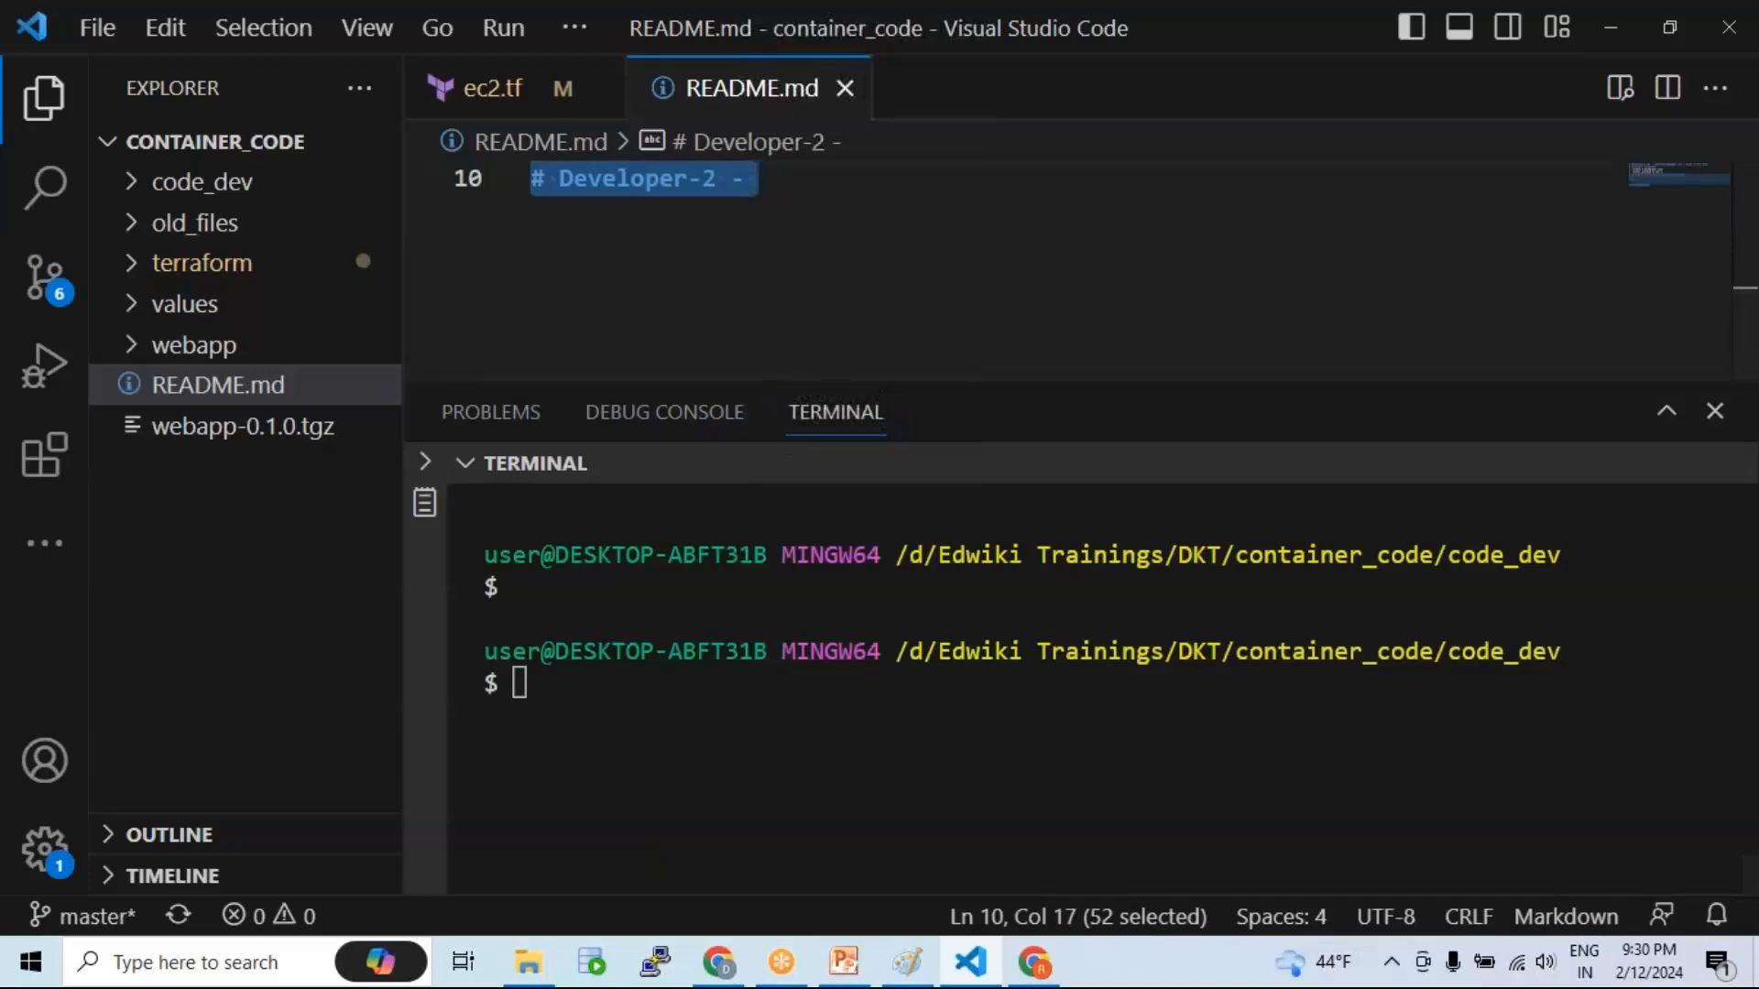
Step: Write '1. Create a Working Copy' and '2. Create a local repo' under Configure Local repo, saving README.md
drag(785, 382, 785, 513)
click(761, 401)
scroll(764, 394, up, 3)
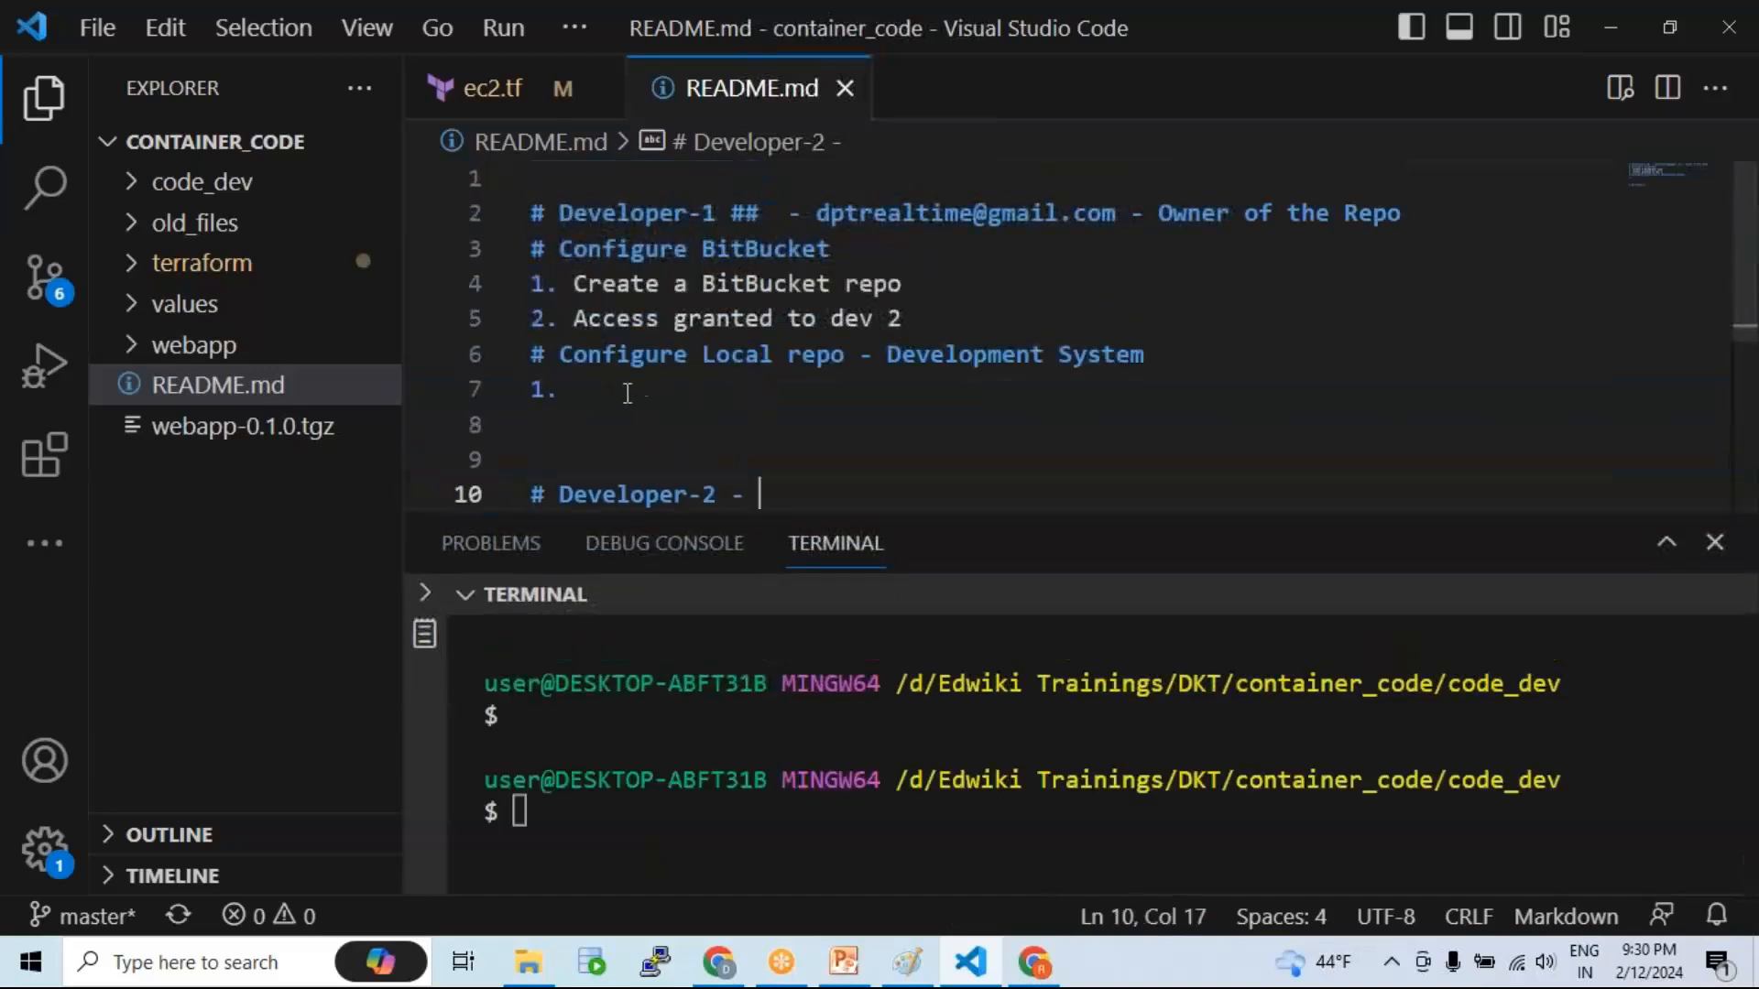
click(617, 394)
text(Cr)
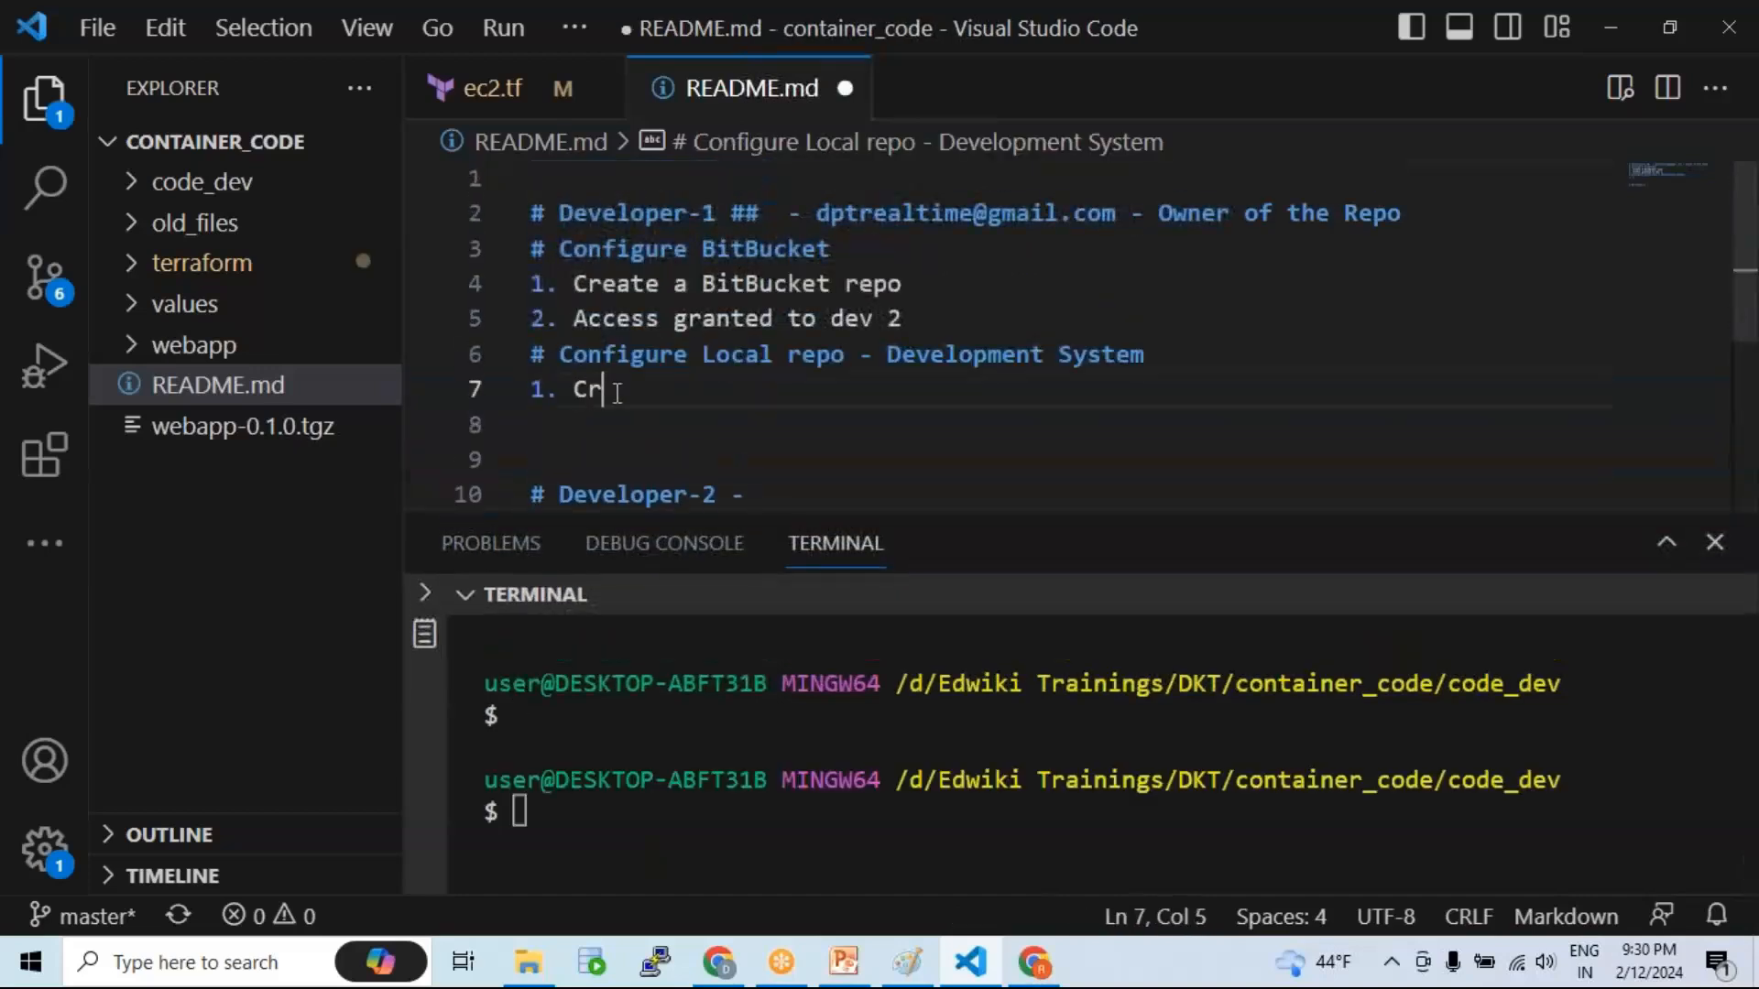
text(eate a Working Copy)
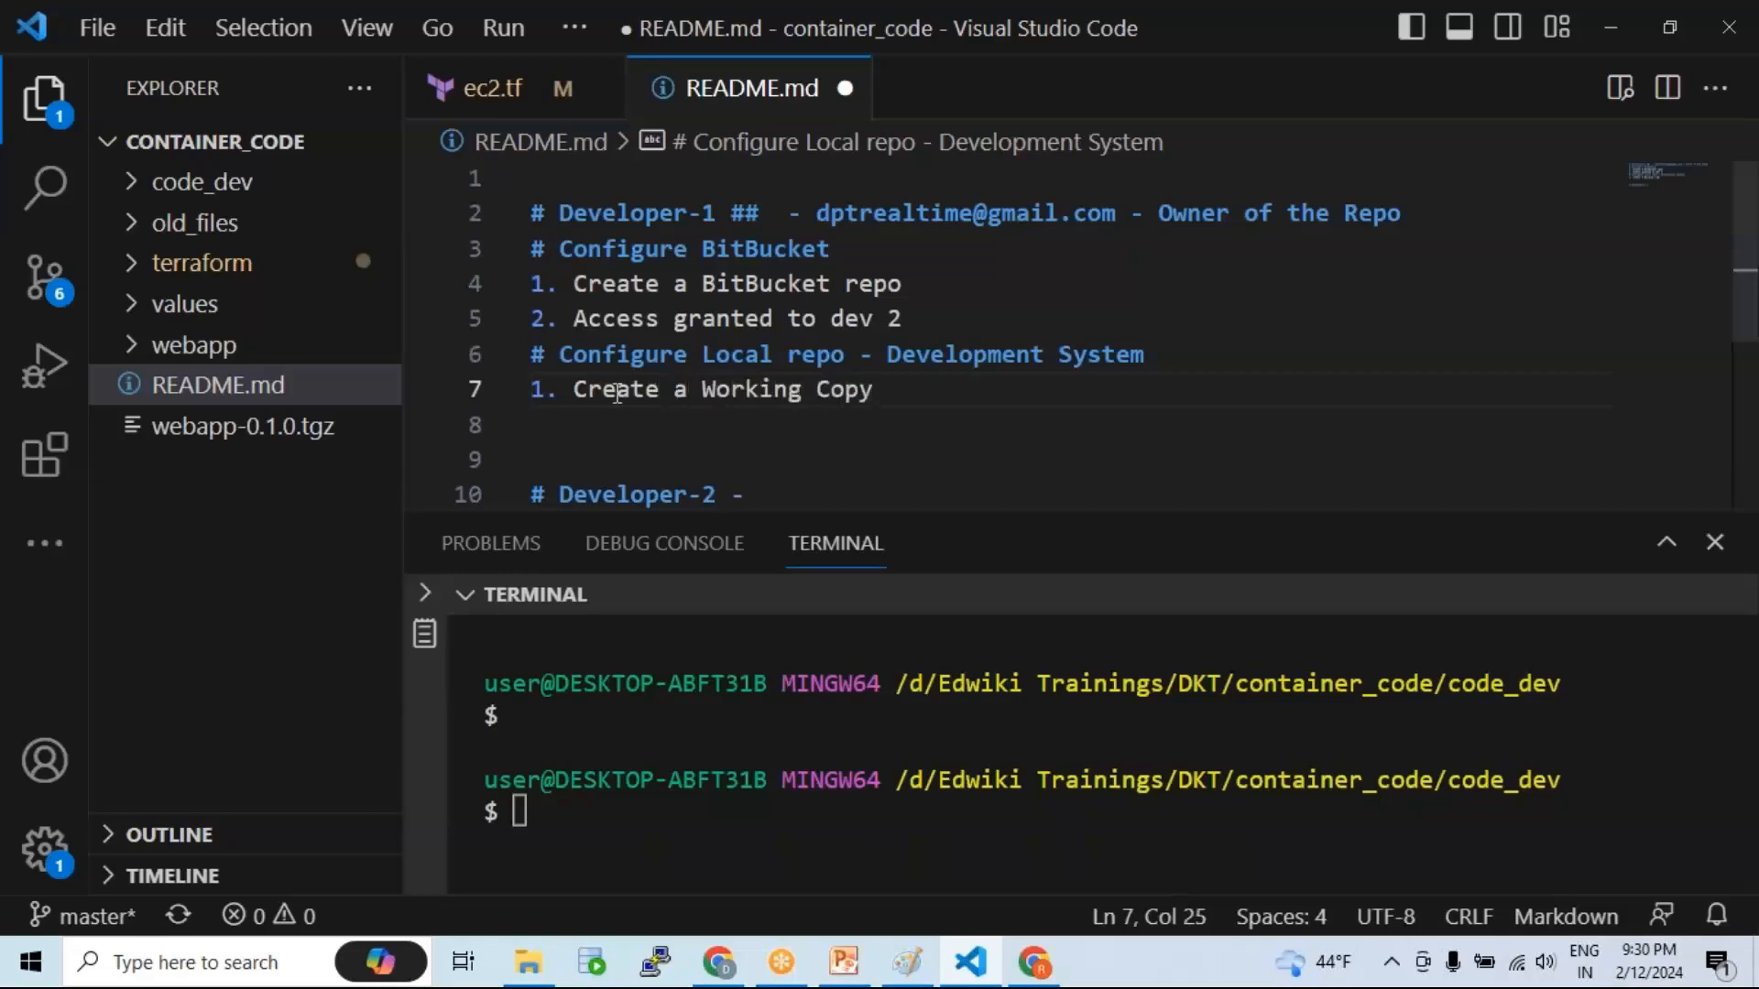
key(Return)
text(2.)
key(ctrl+s)
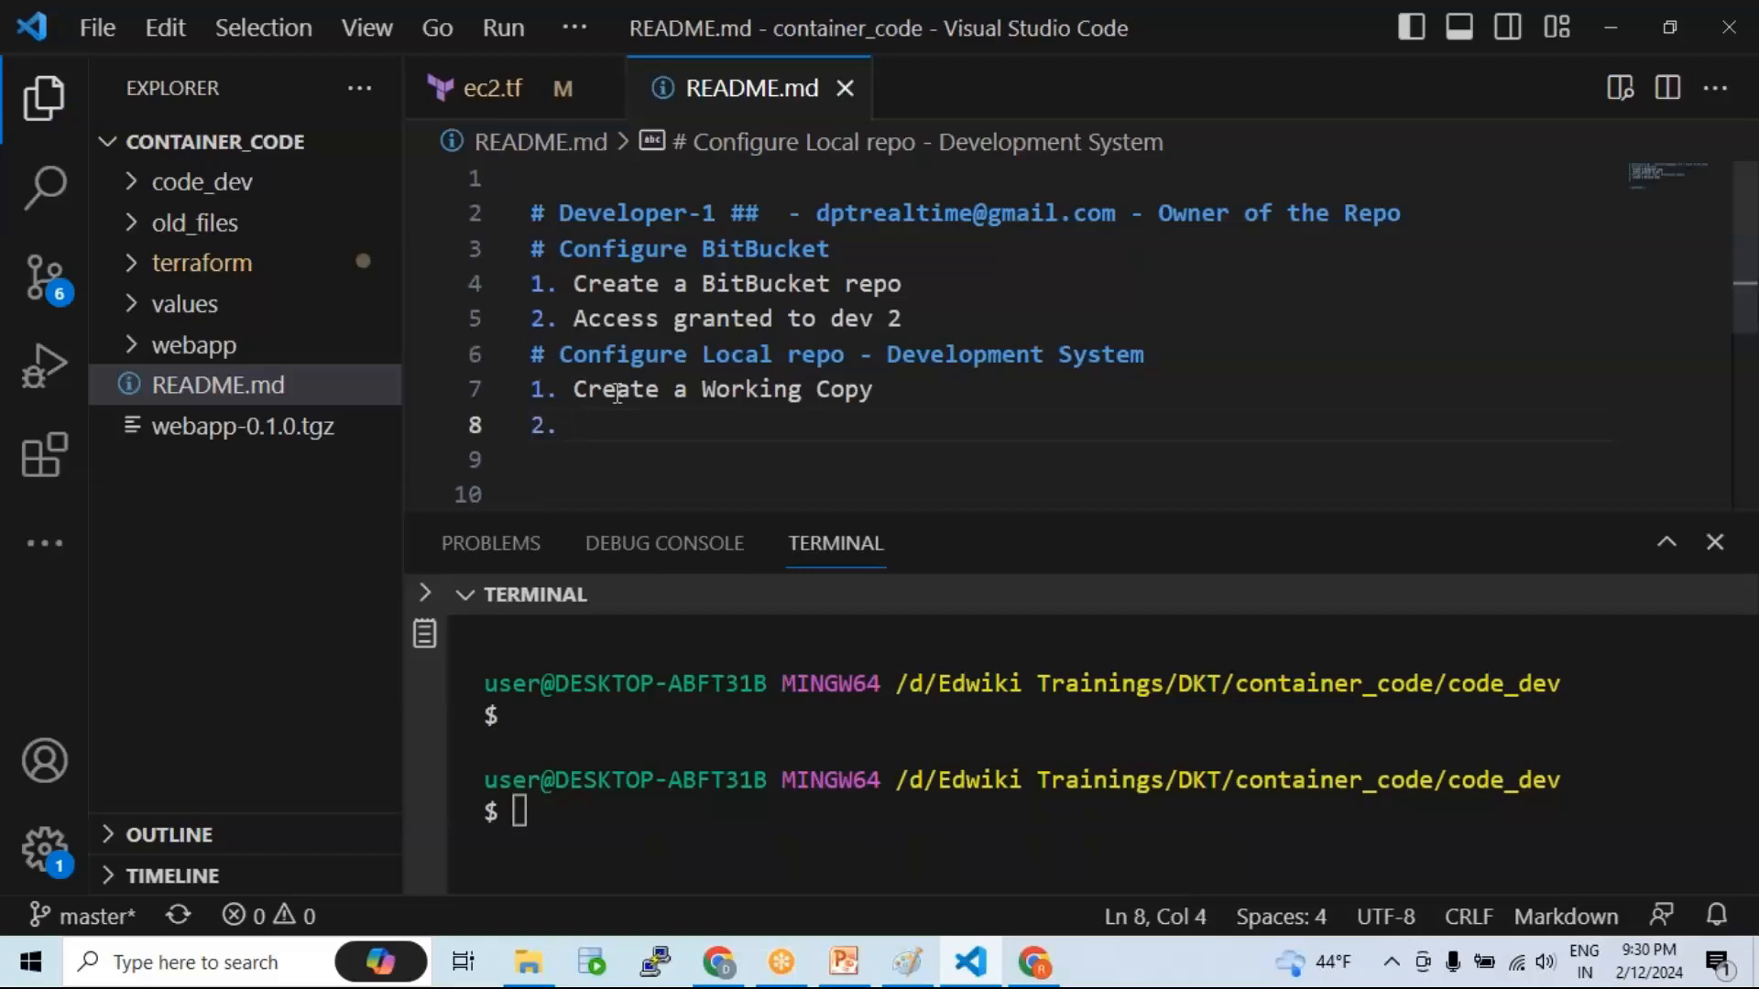
scroll(788, 357, down, 1)
text(Cr)
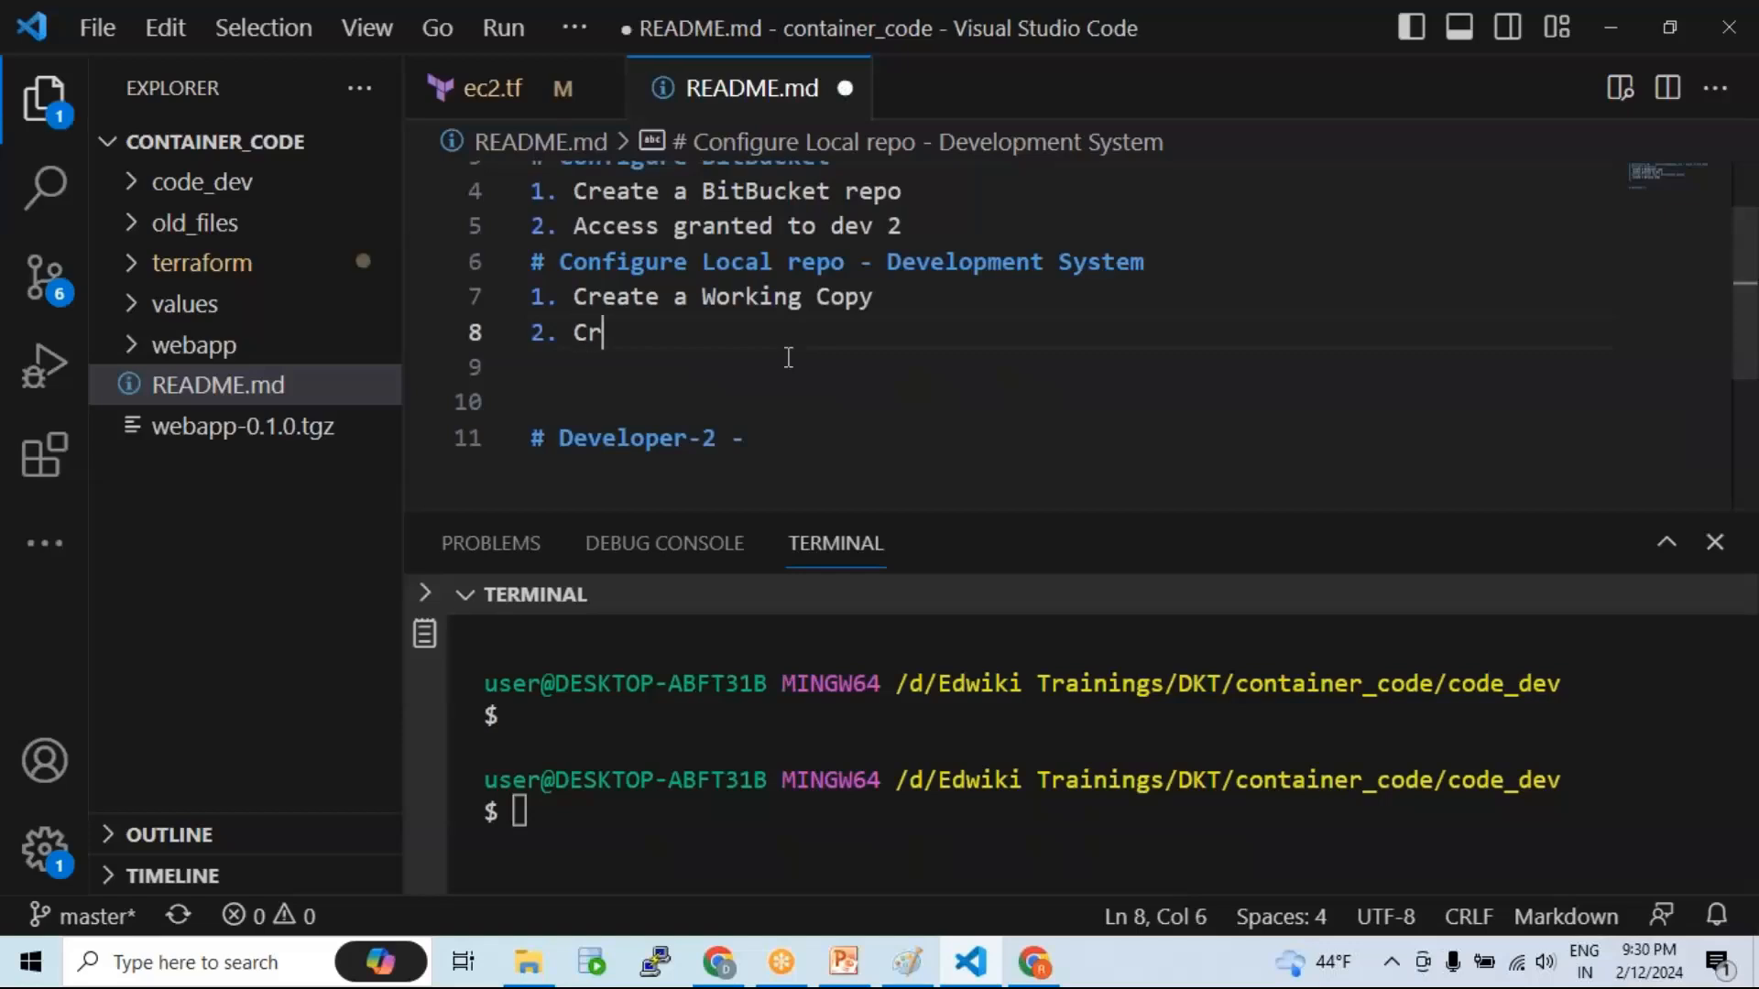
text(eate a local repo)
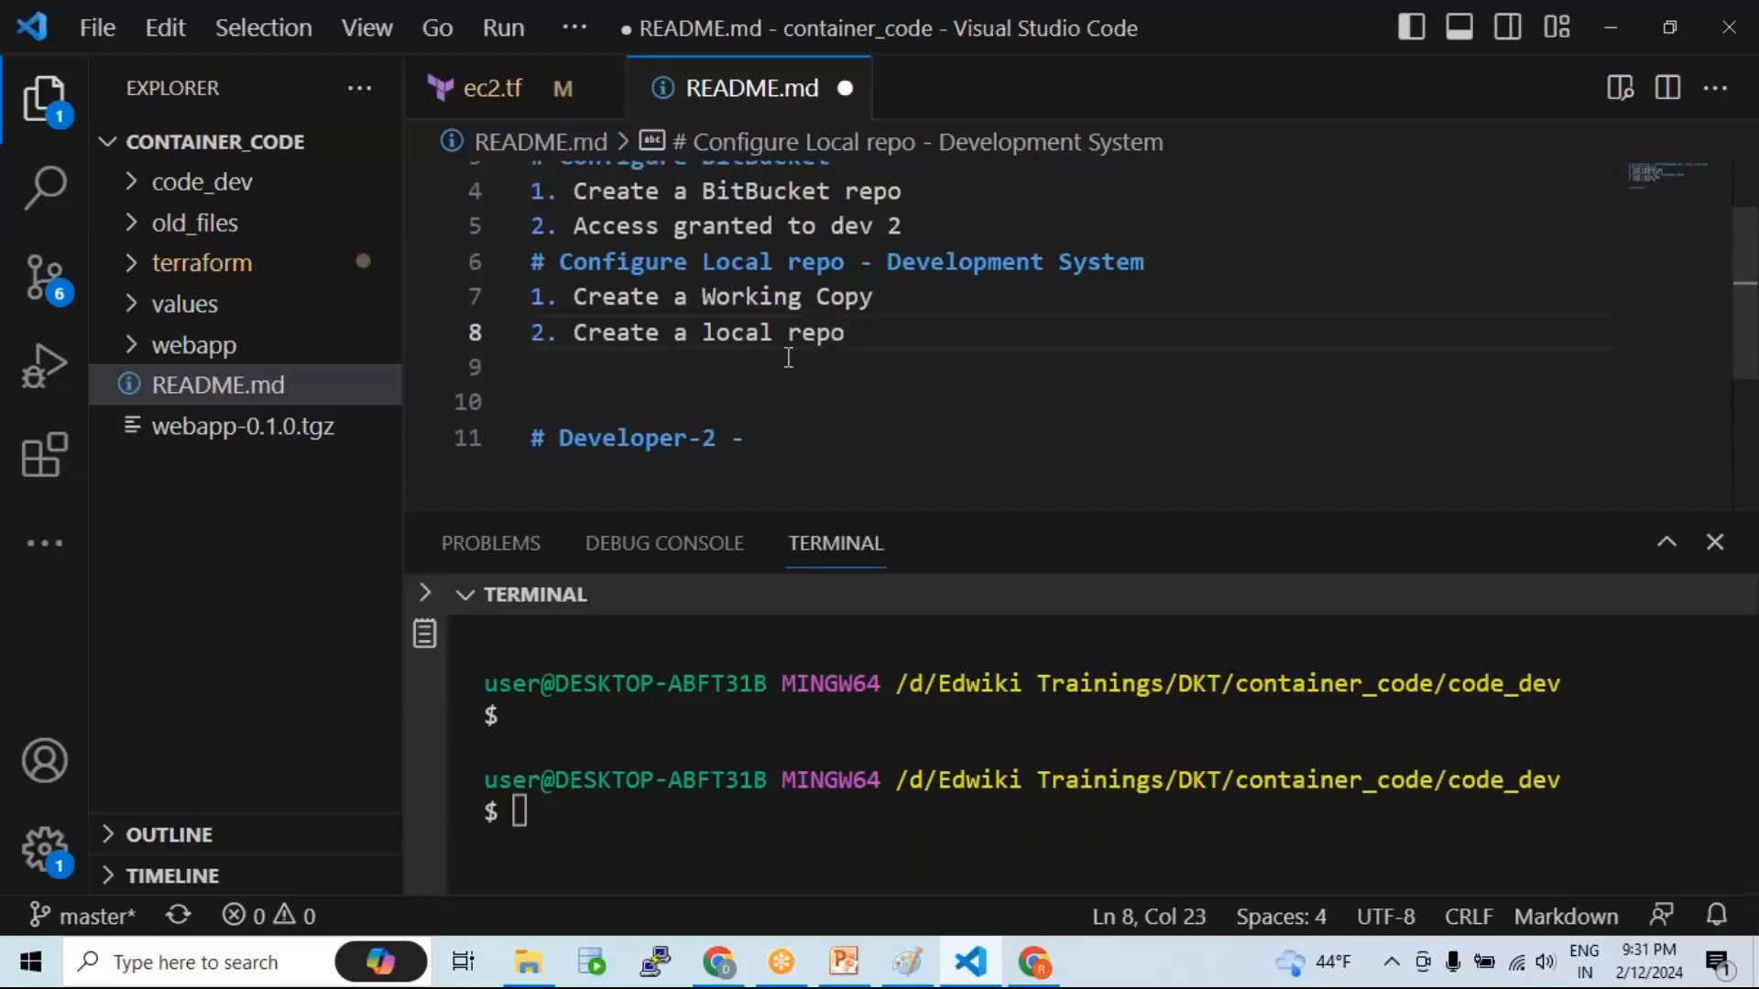
key(ctrl+s)
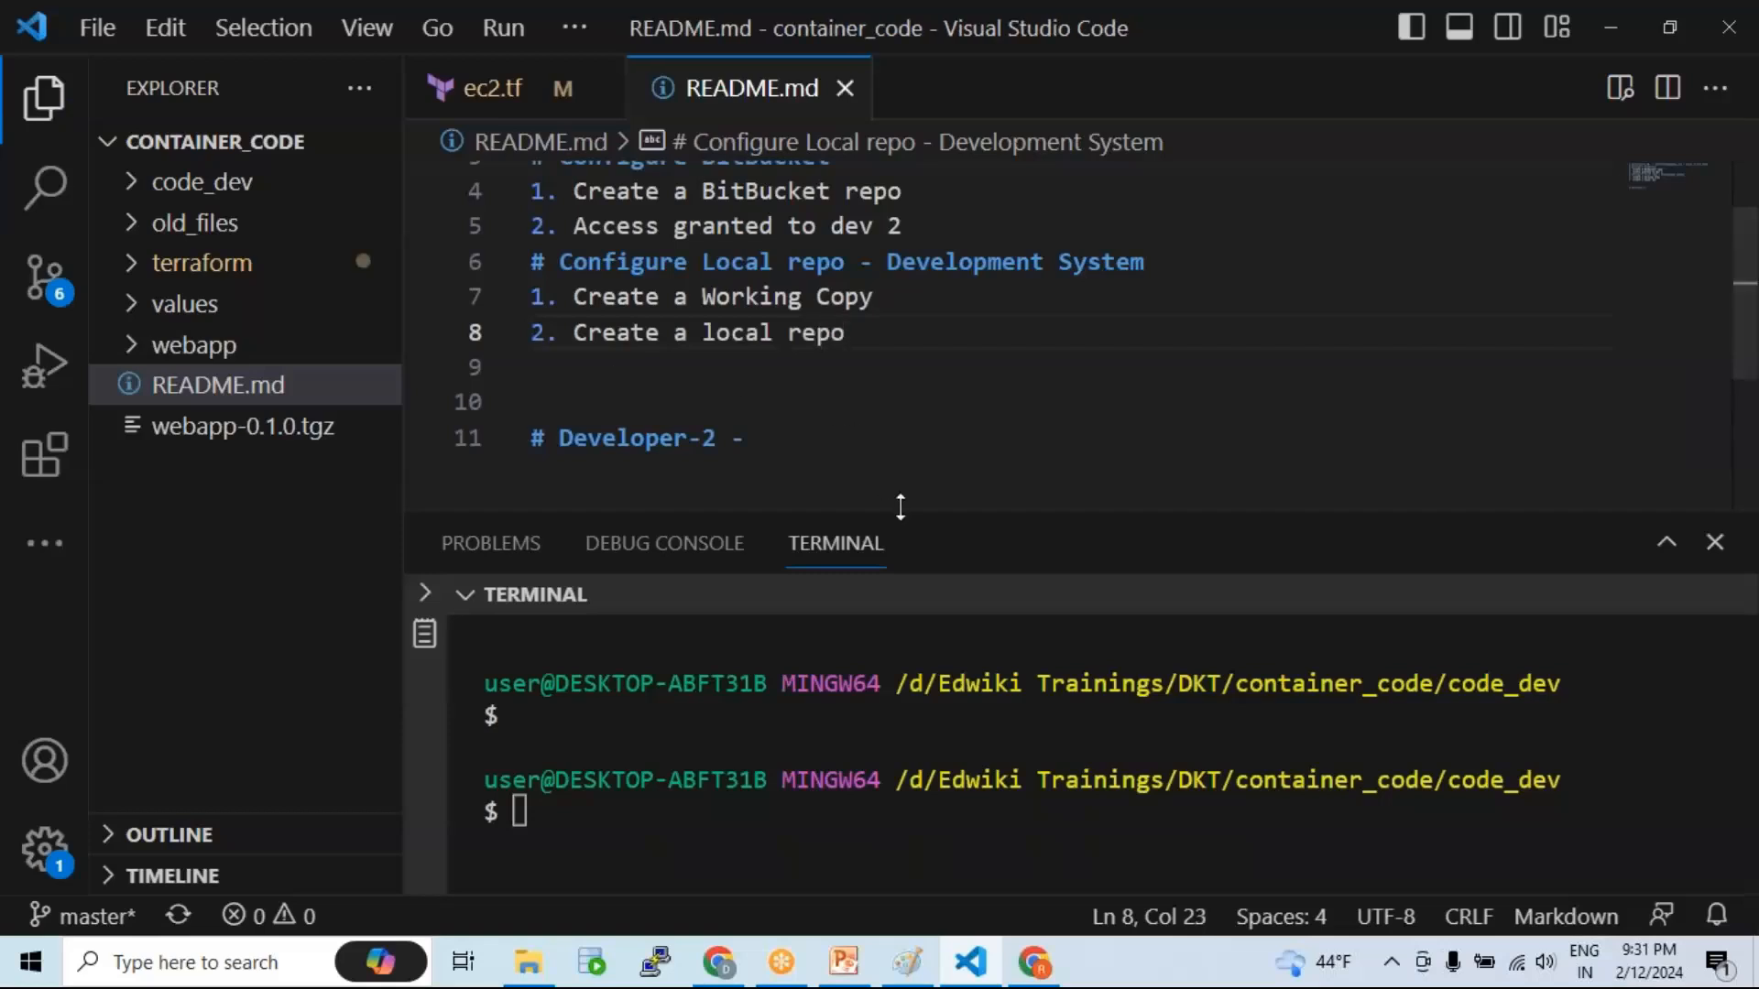
drag(905, 500, 871, 365)
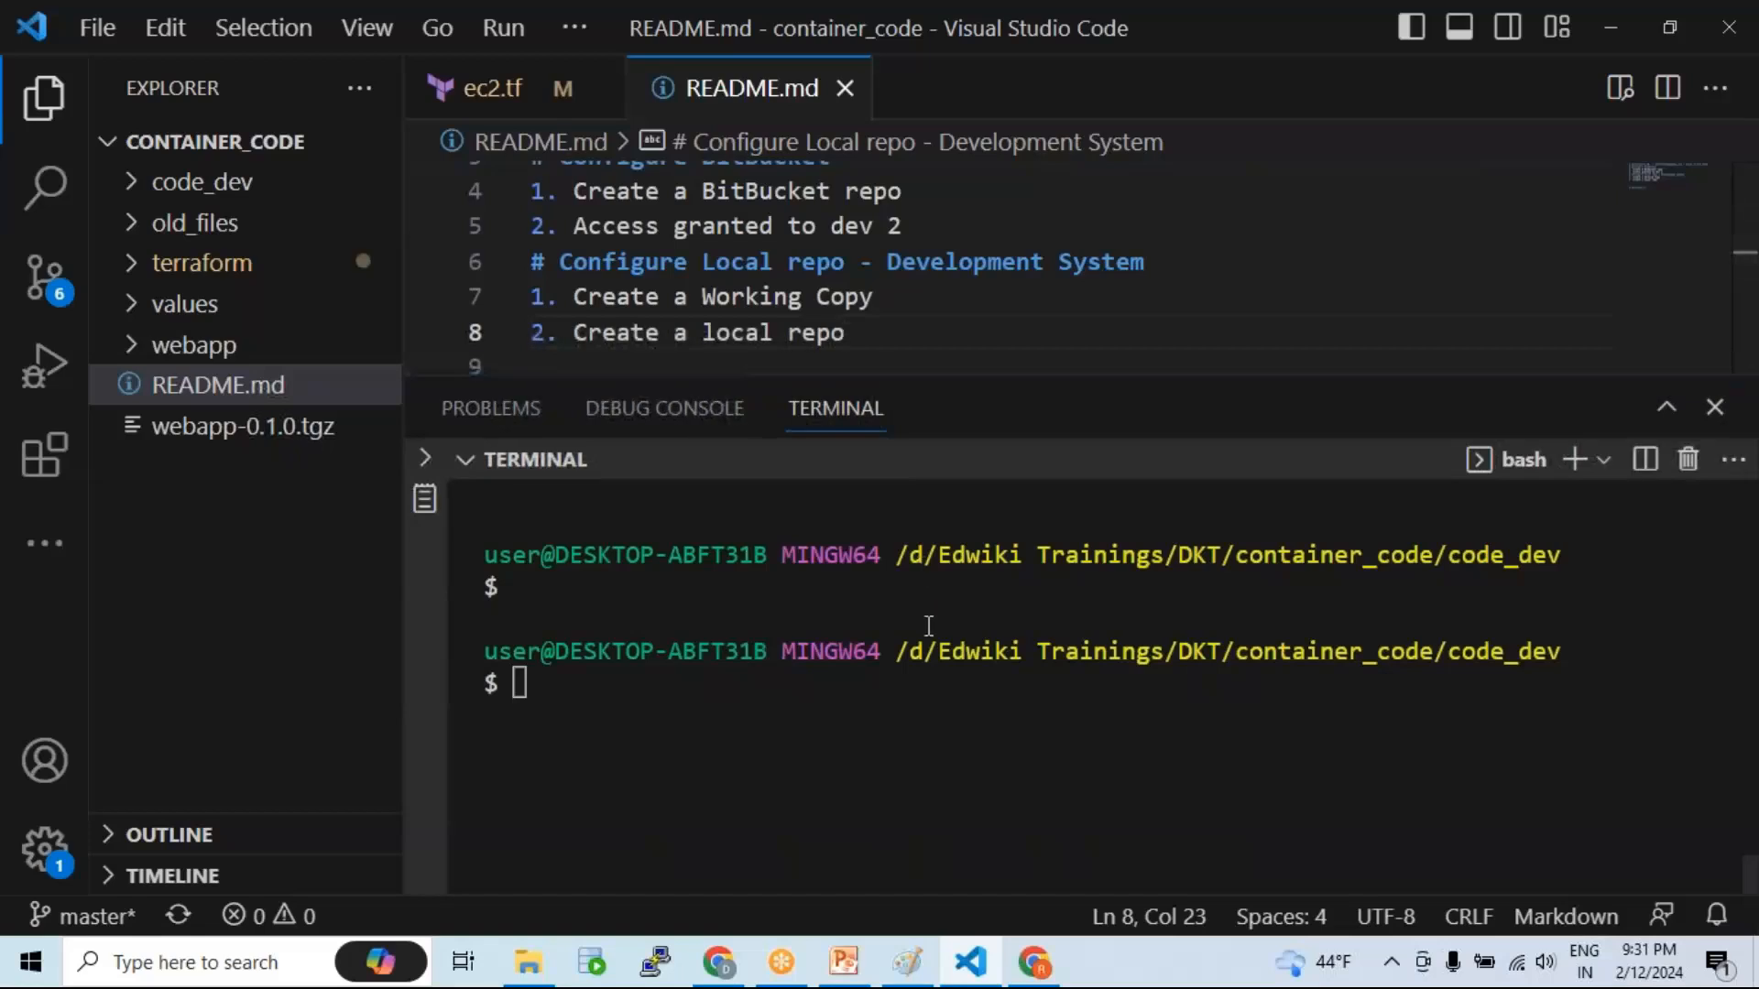
Step: Confirm with pwd that the terminal is in code_dev, then clear it
click(967, 646)
drag(1450, 651, 1572, 650)
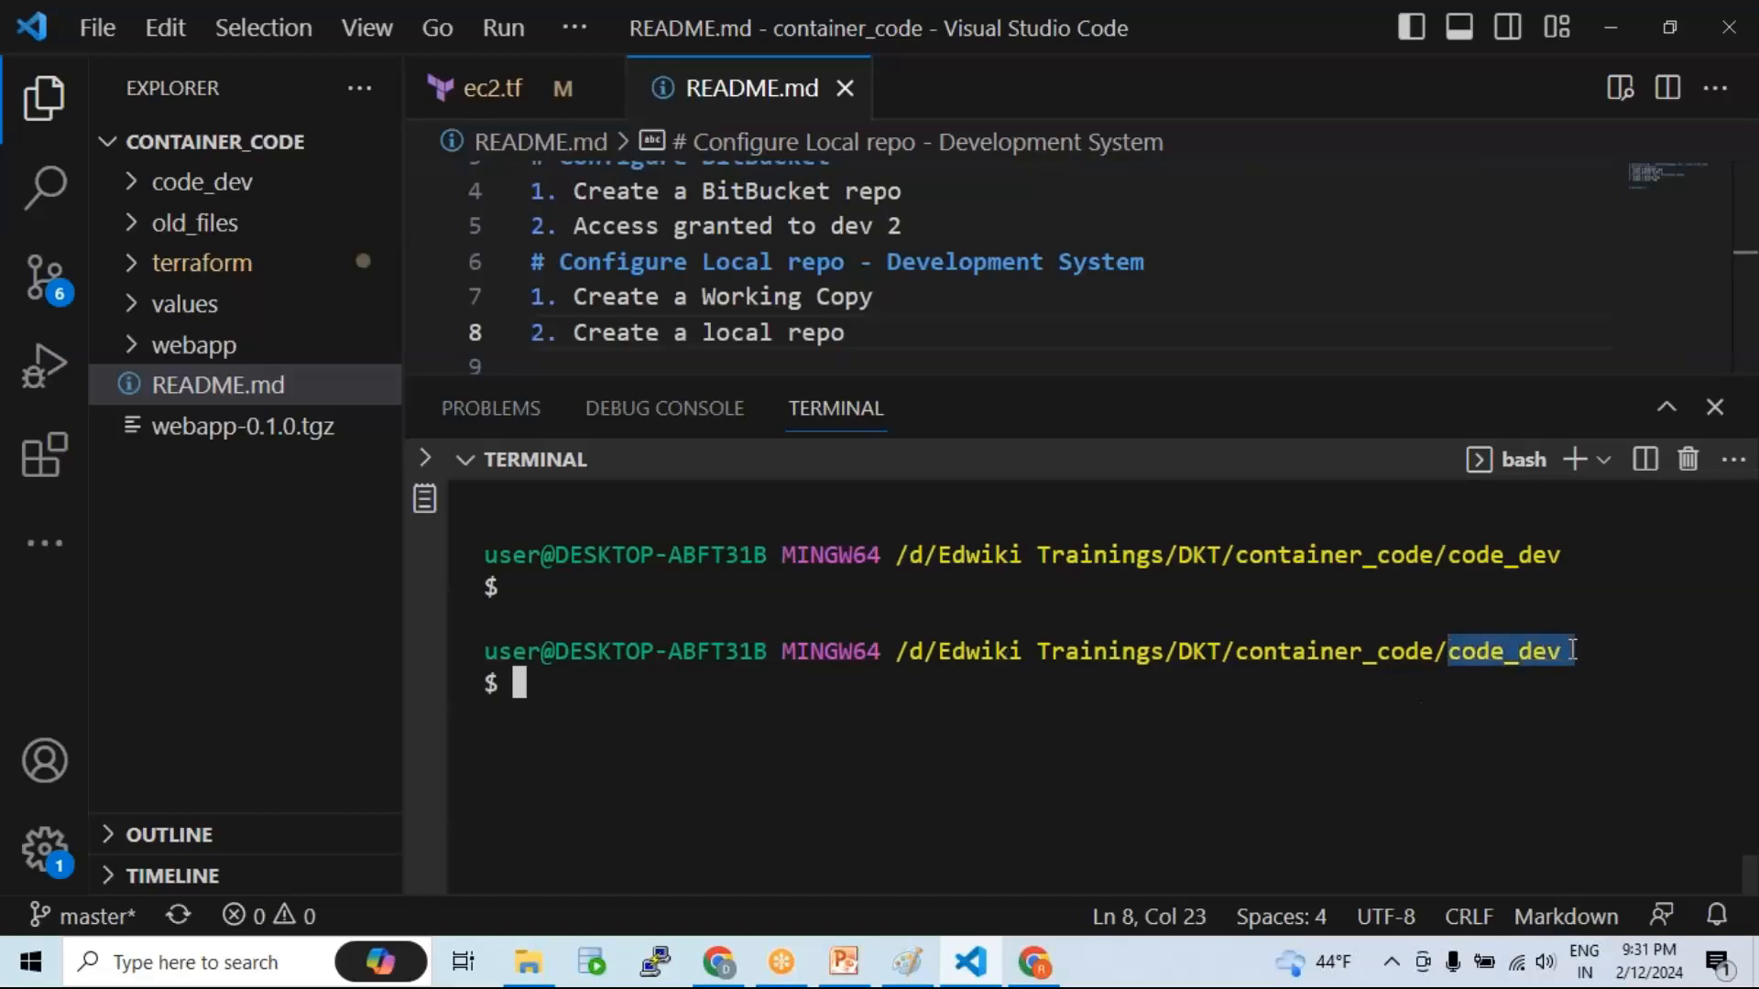
click(1042, 681)
text(pwd)
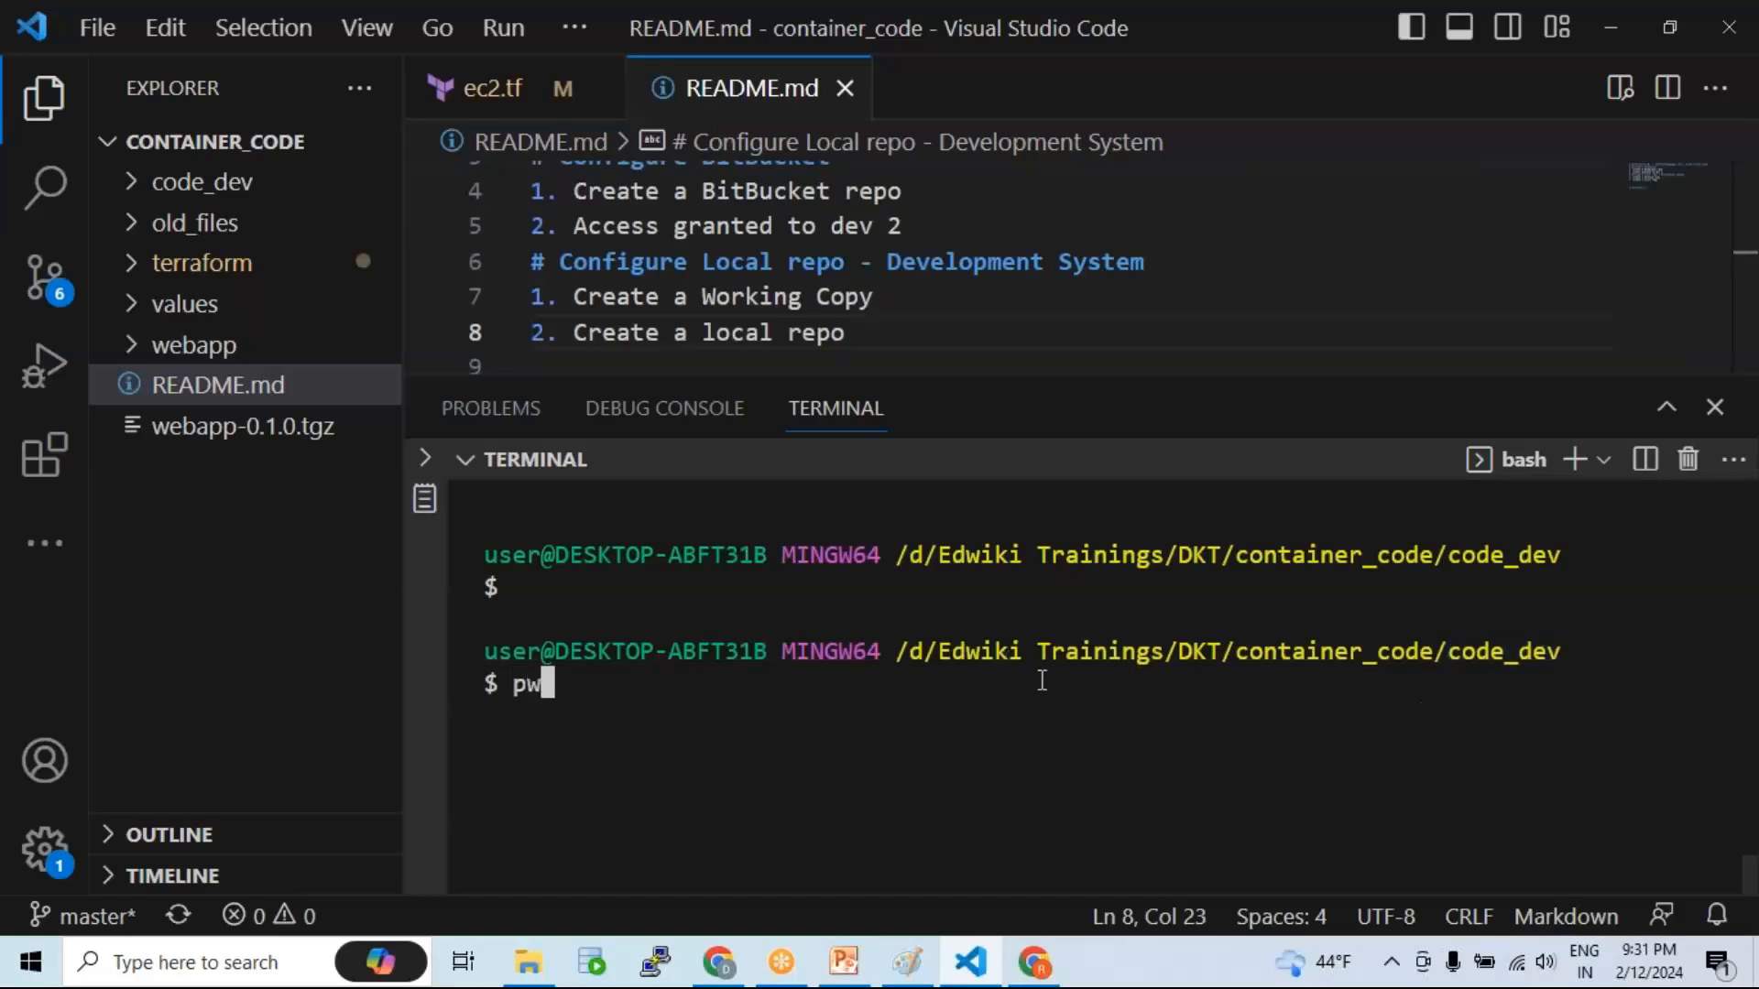
key(Return)
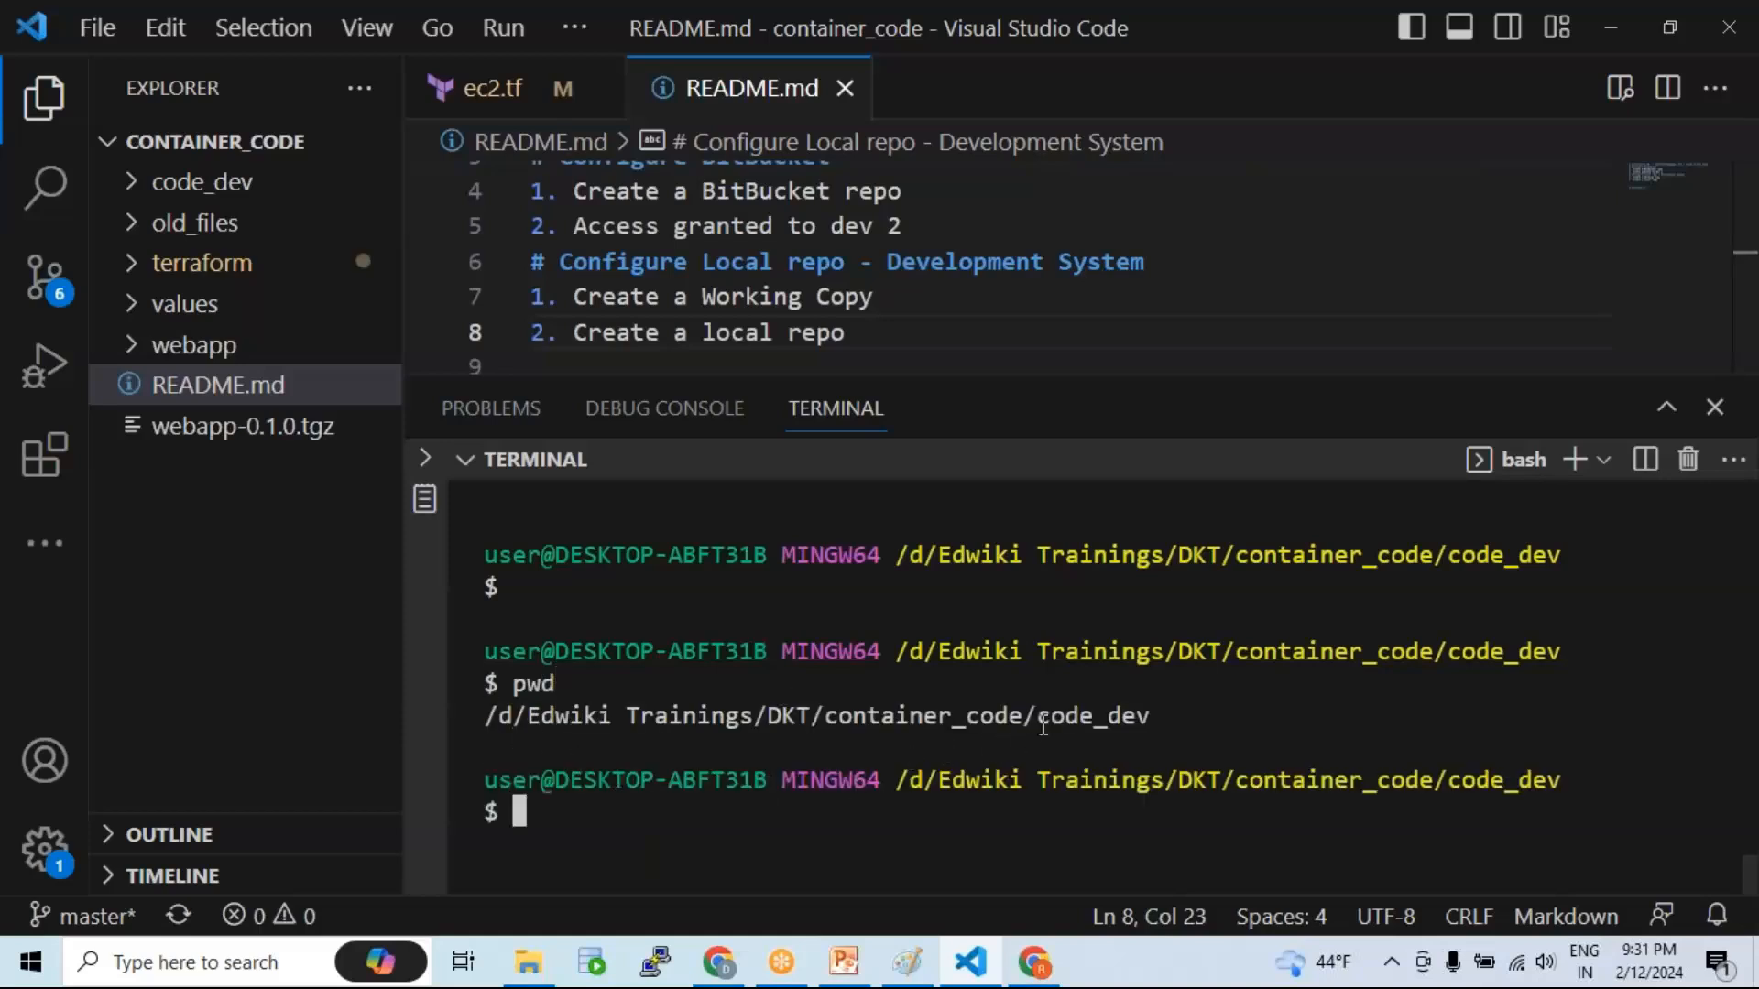
double_click(1042, 719)
click(999, 723)
text(clear)
key(Return)
key(Return)
Step: Run git init in code_dev and list with ls -la to show the new .git folder
text(git init)
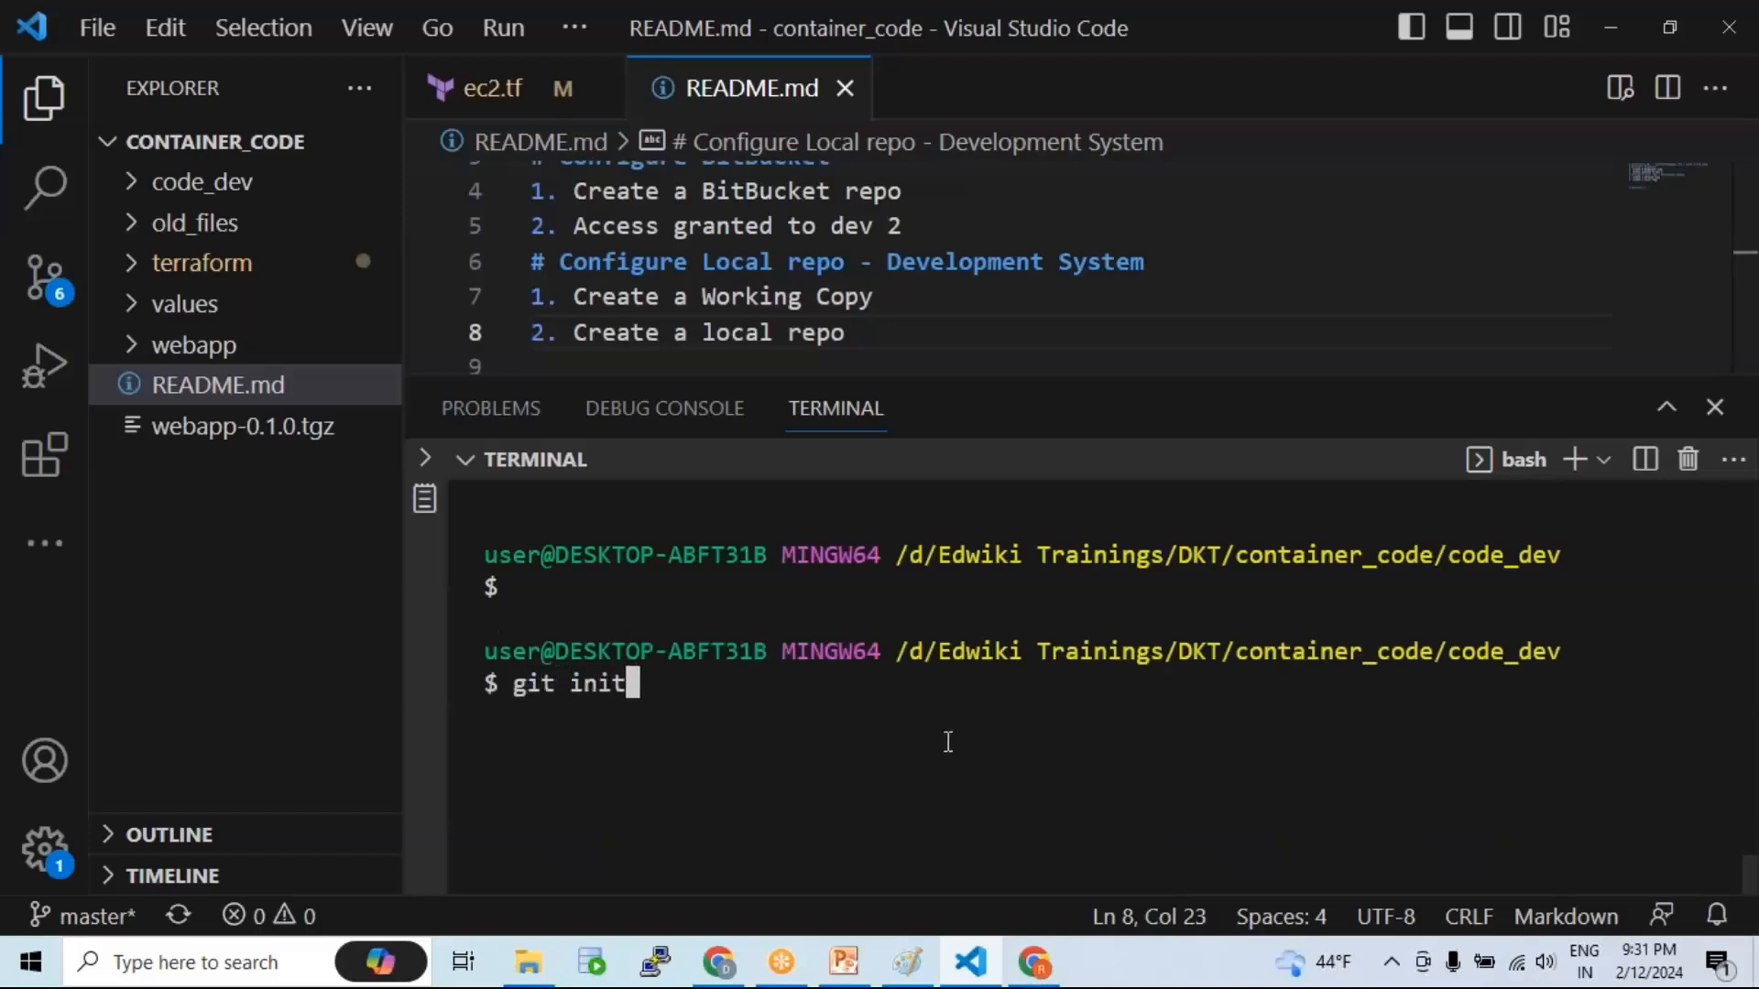
key(Return)
text(ls -la)
key(Return)
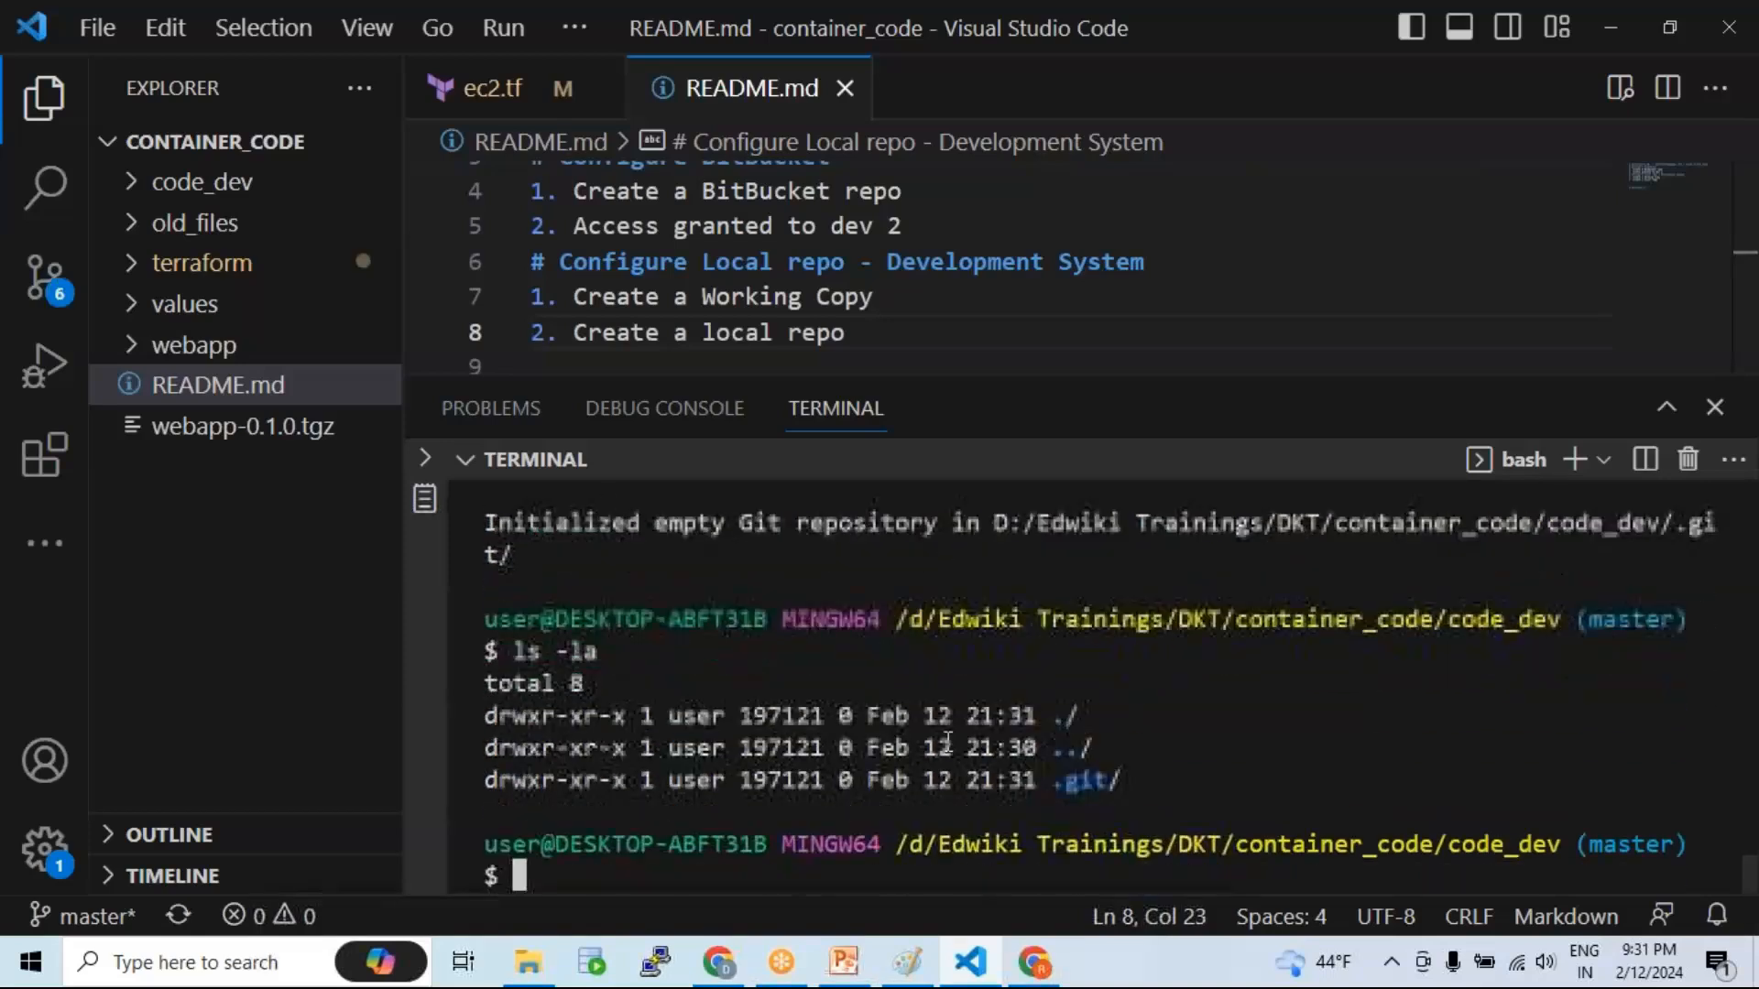
drag(1053, 780, 1134, 780)
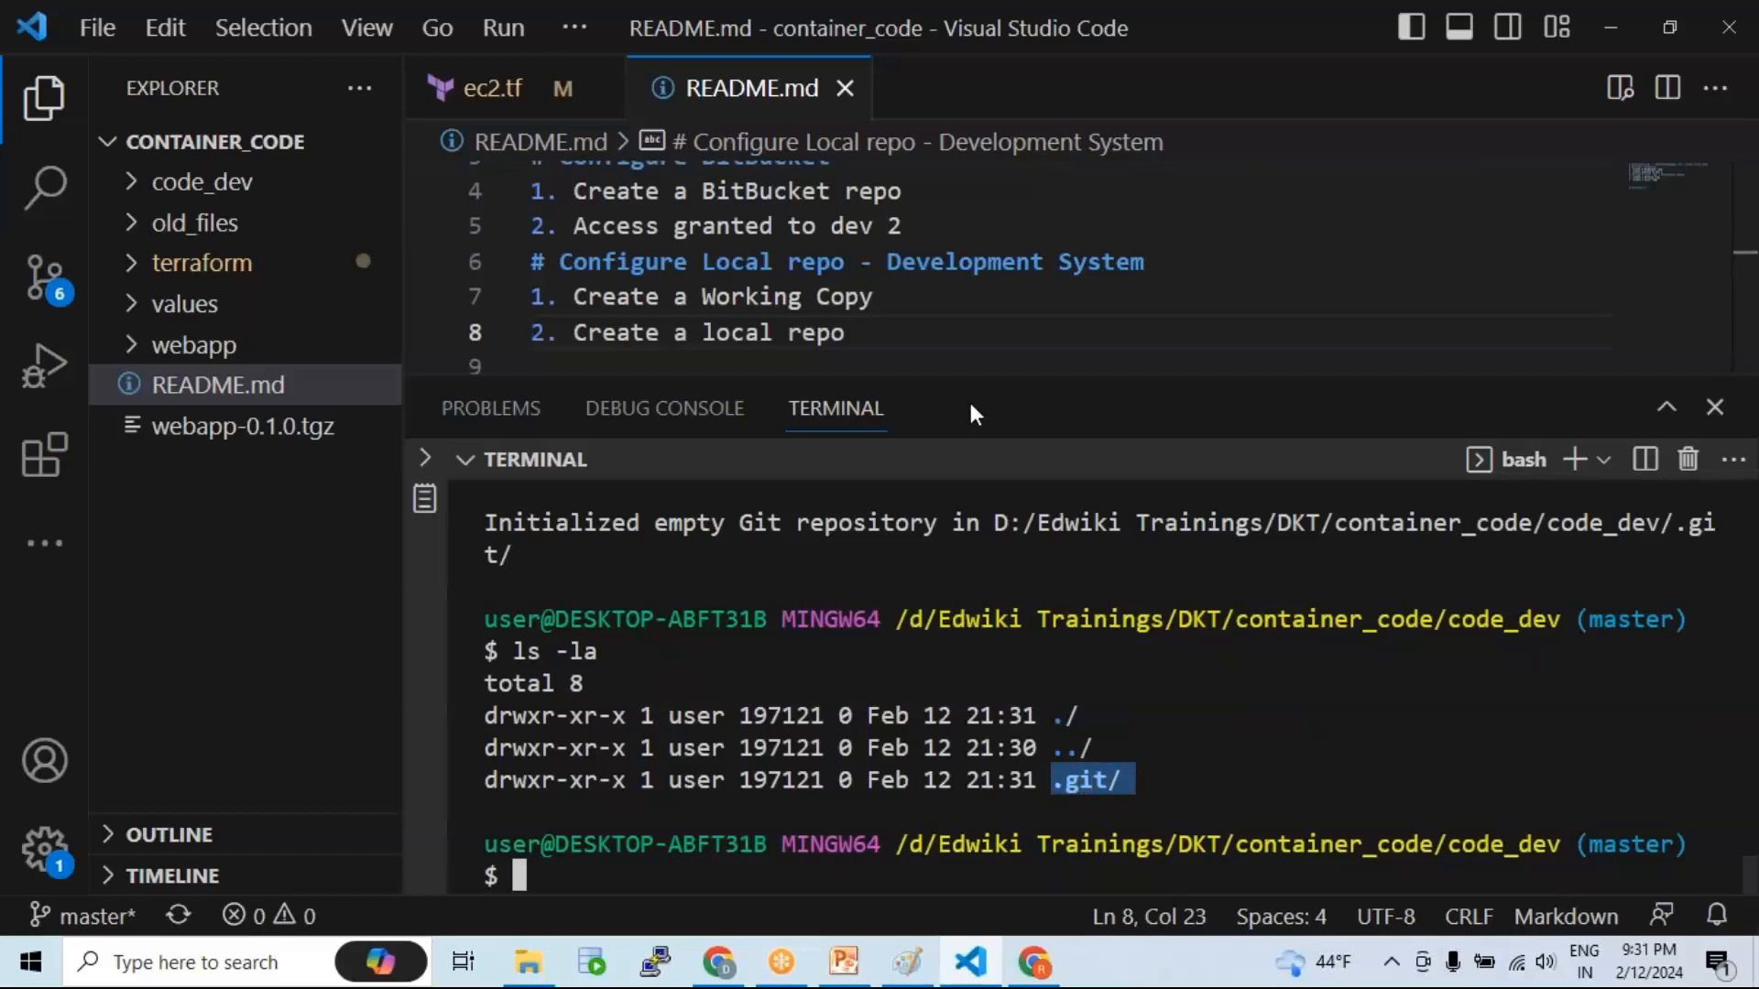
Step: Shrink the terminal, expand code_dev in Explorer, and switch to PowerPoint's Distributed SCM slide
drag(947, 374, 969, 399)
click(949, 630)
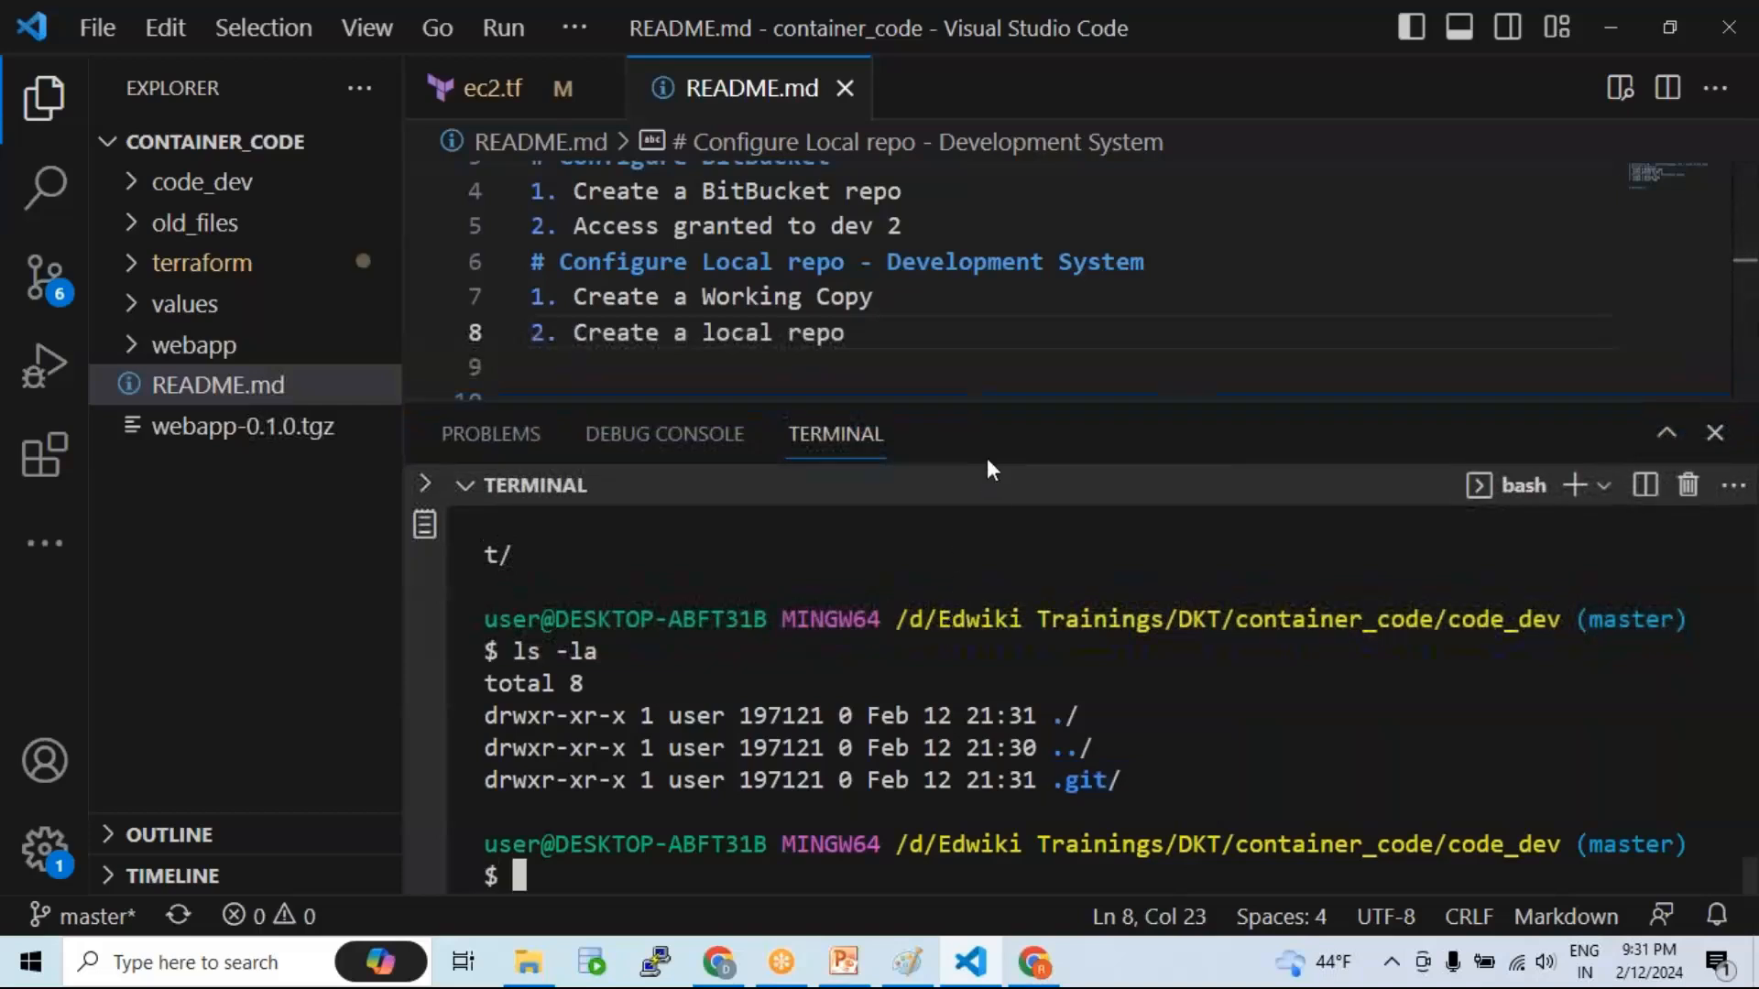
drag(962, 403, 973, 463)
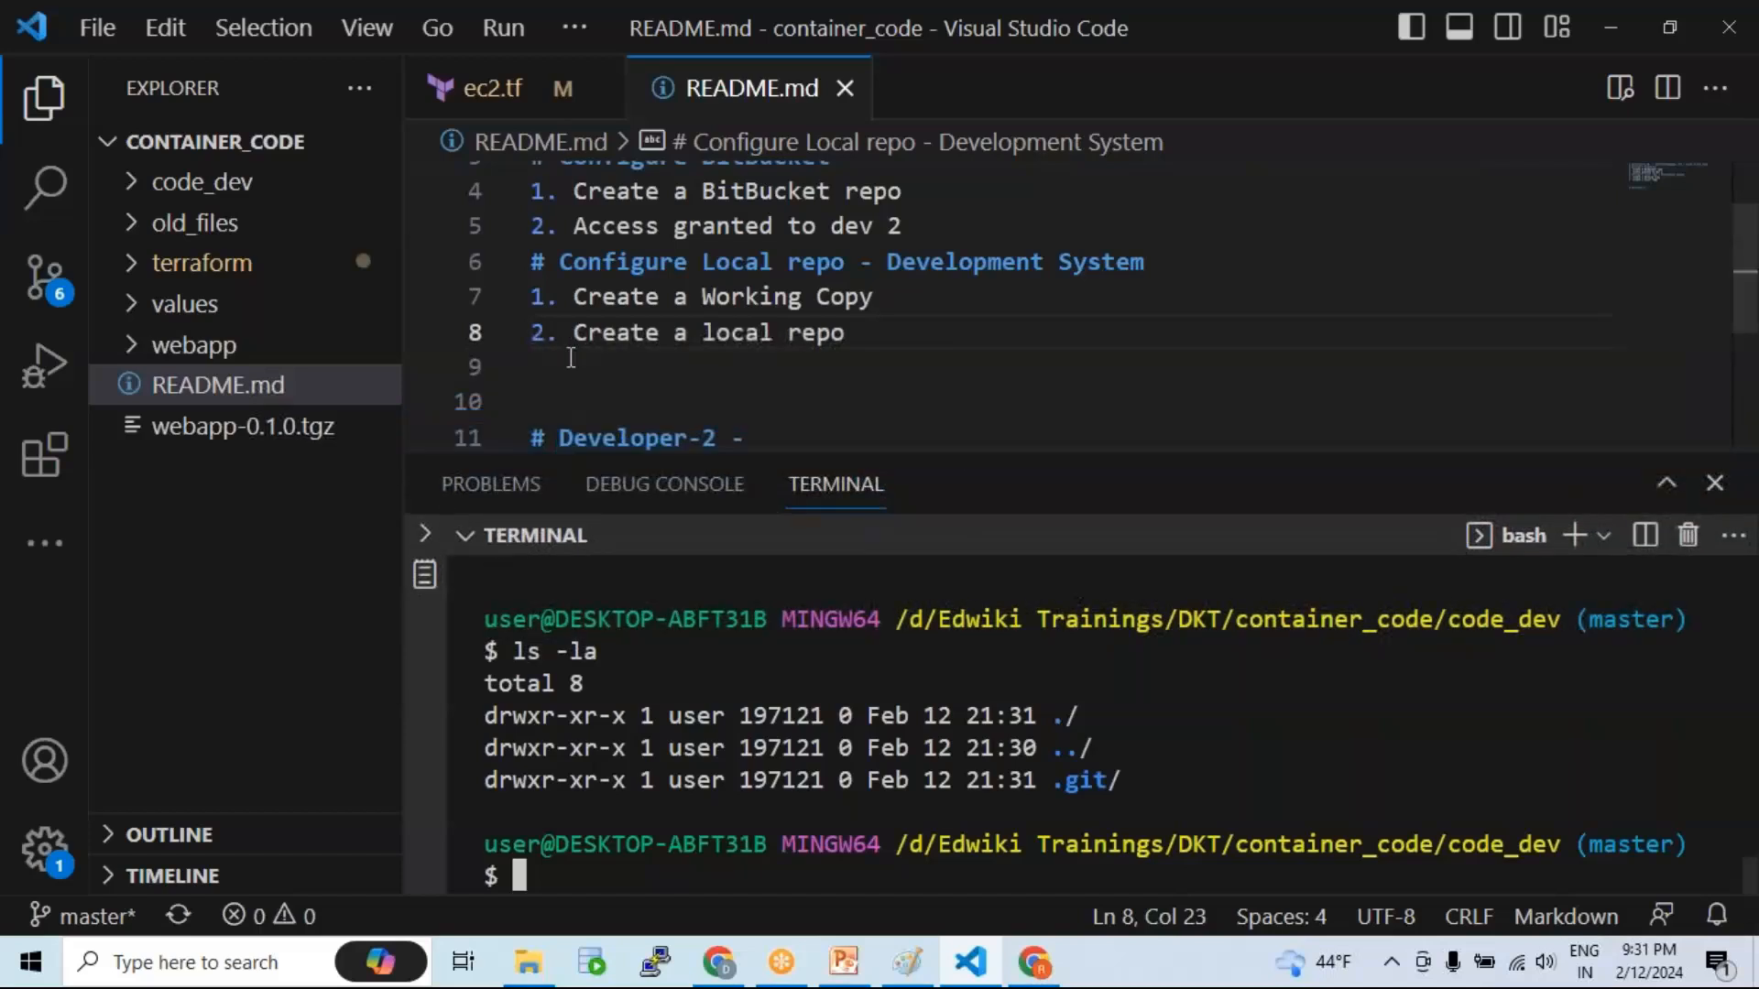
click(133, 186)
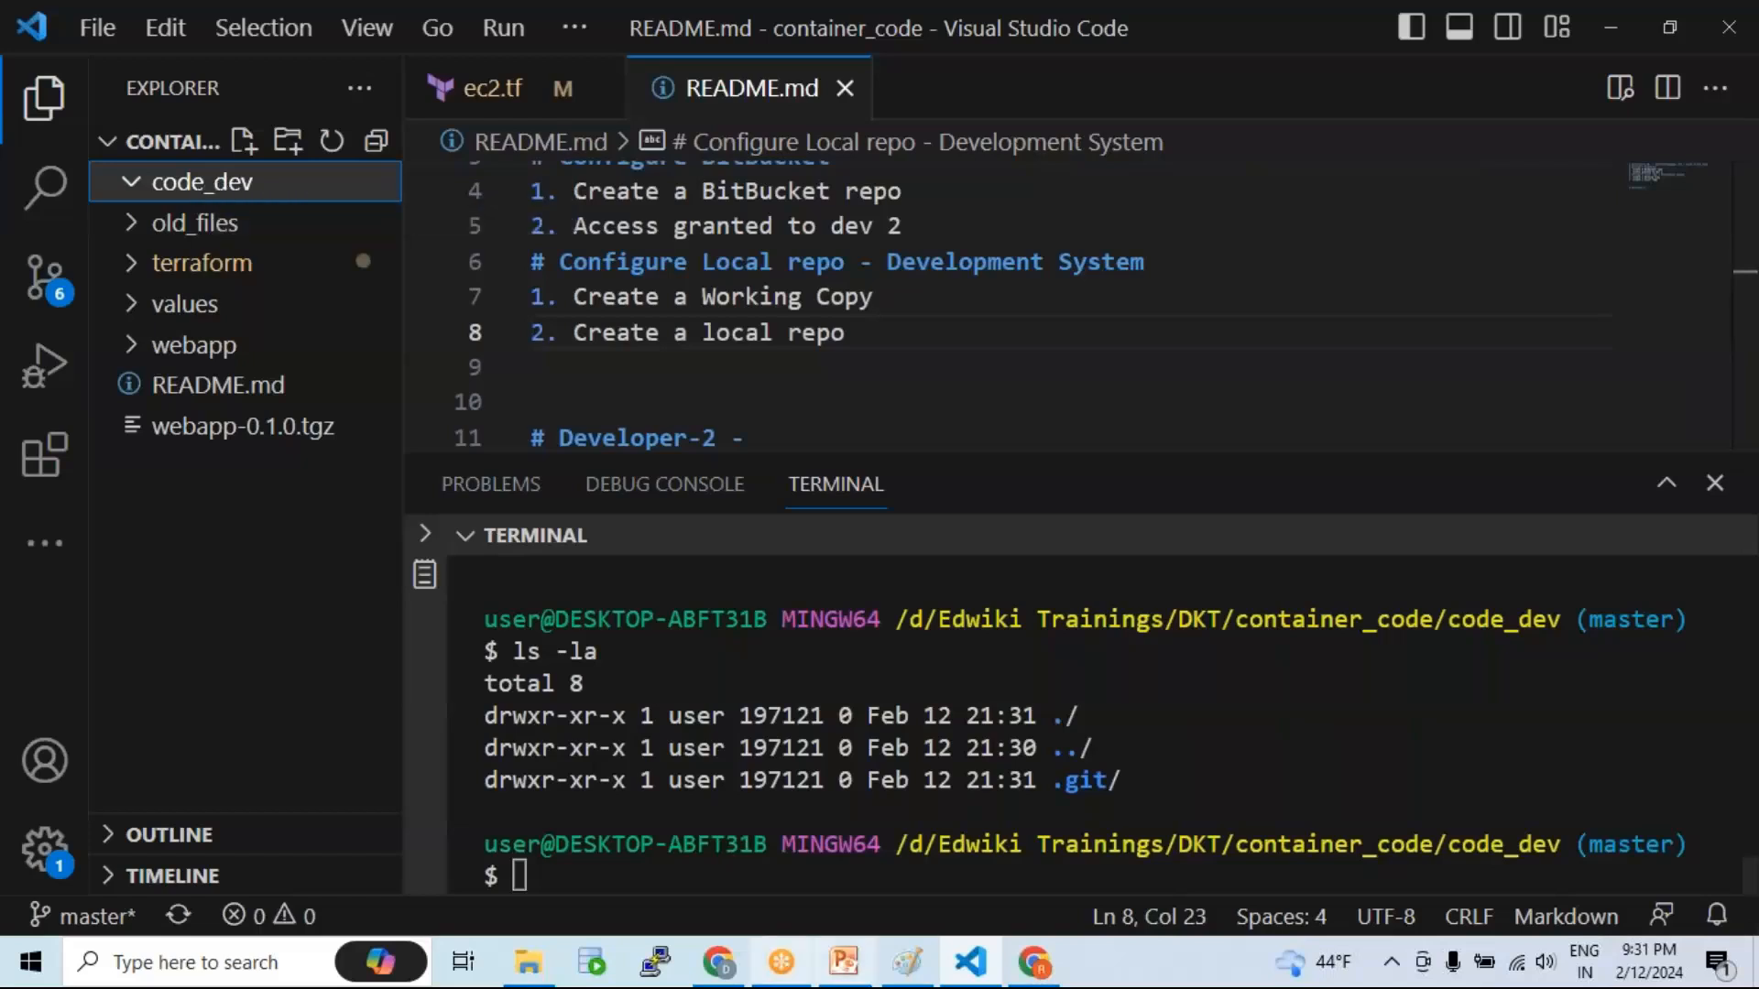
click(843, 964)
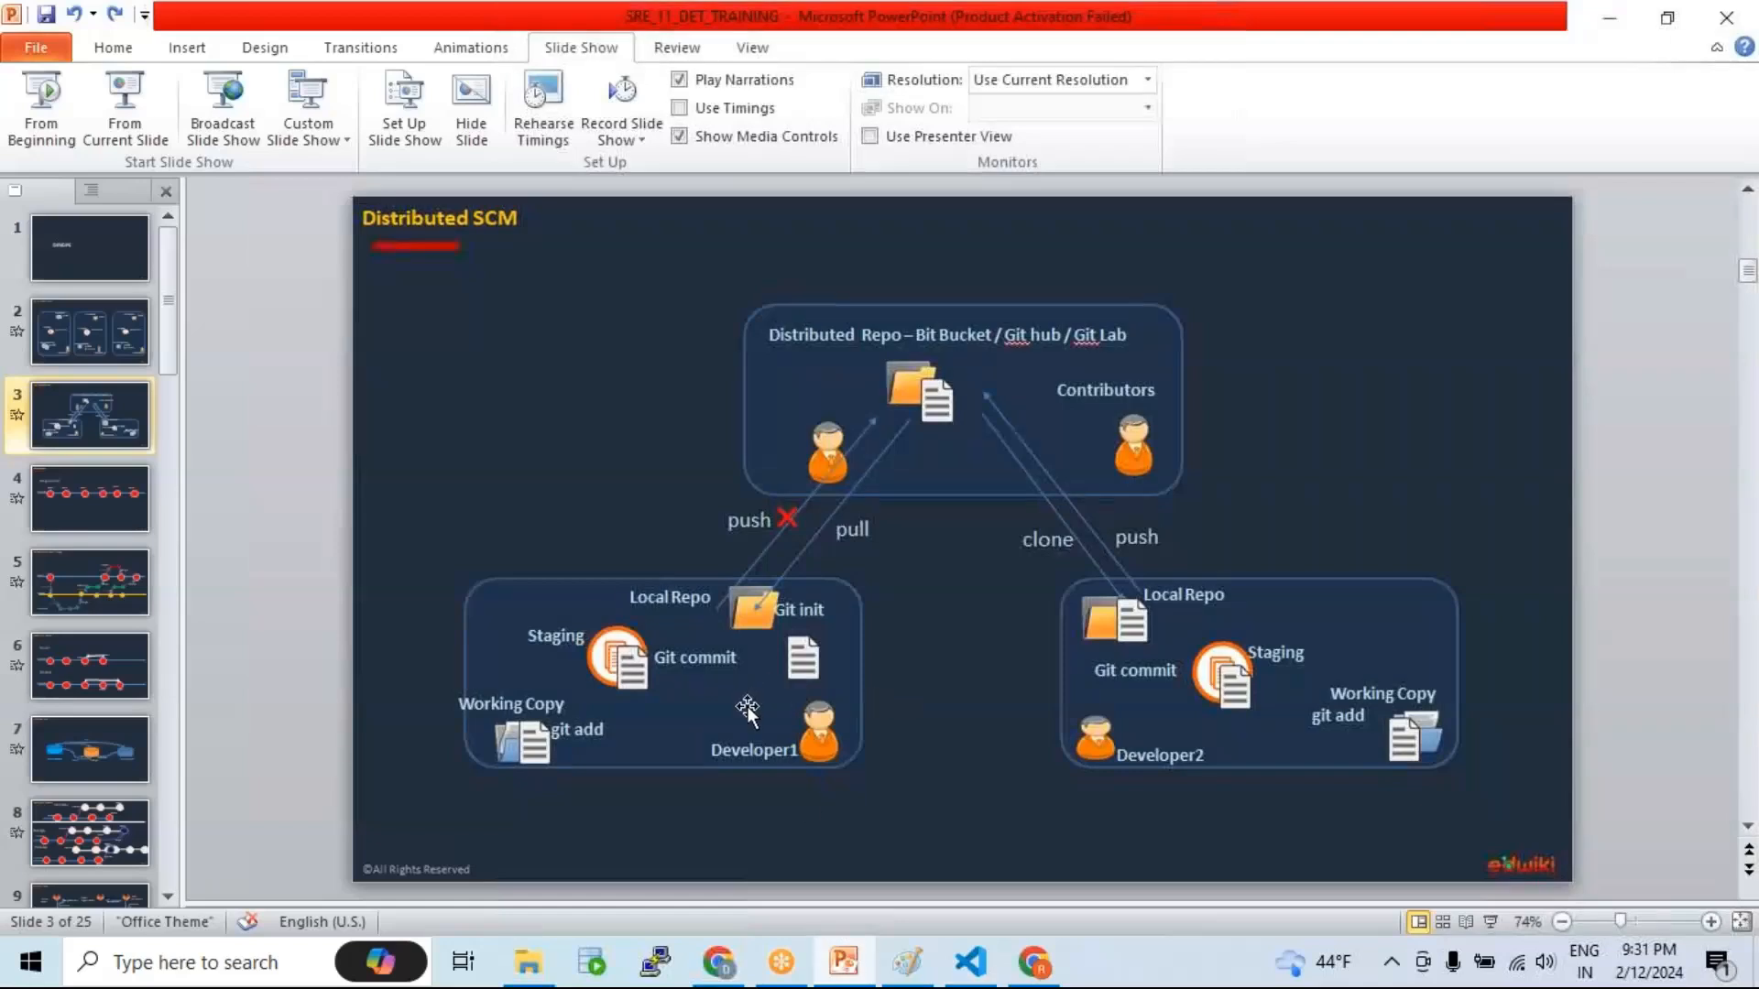
click(507, 745)
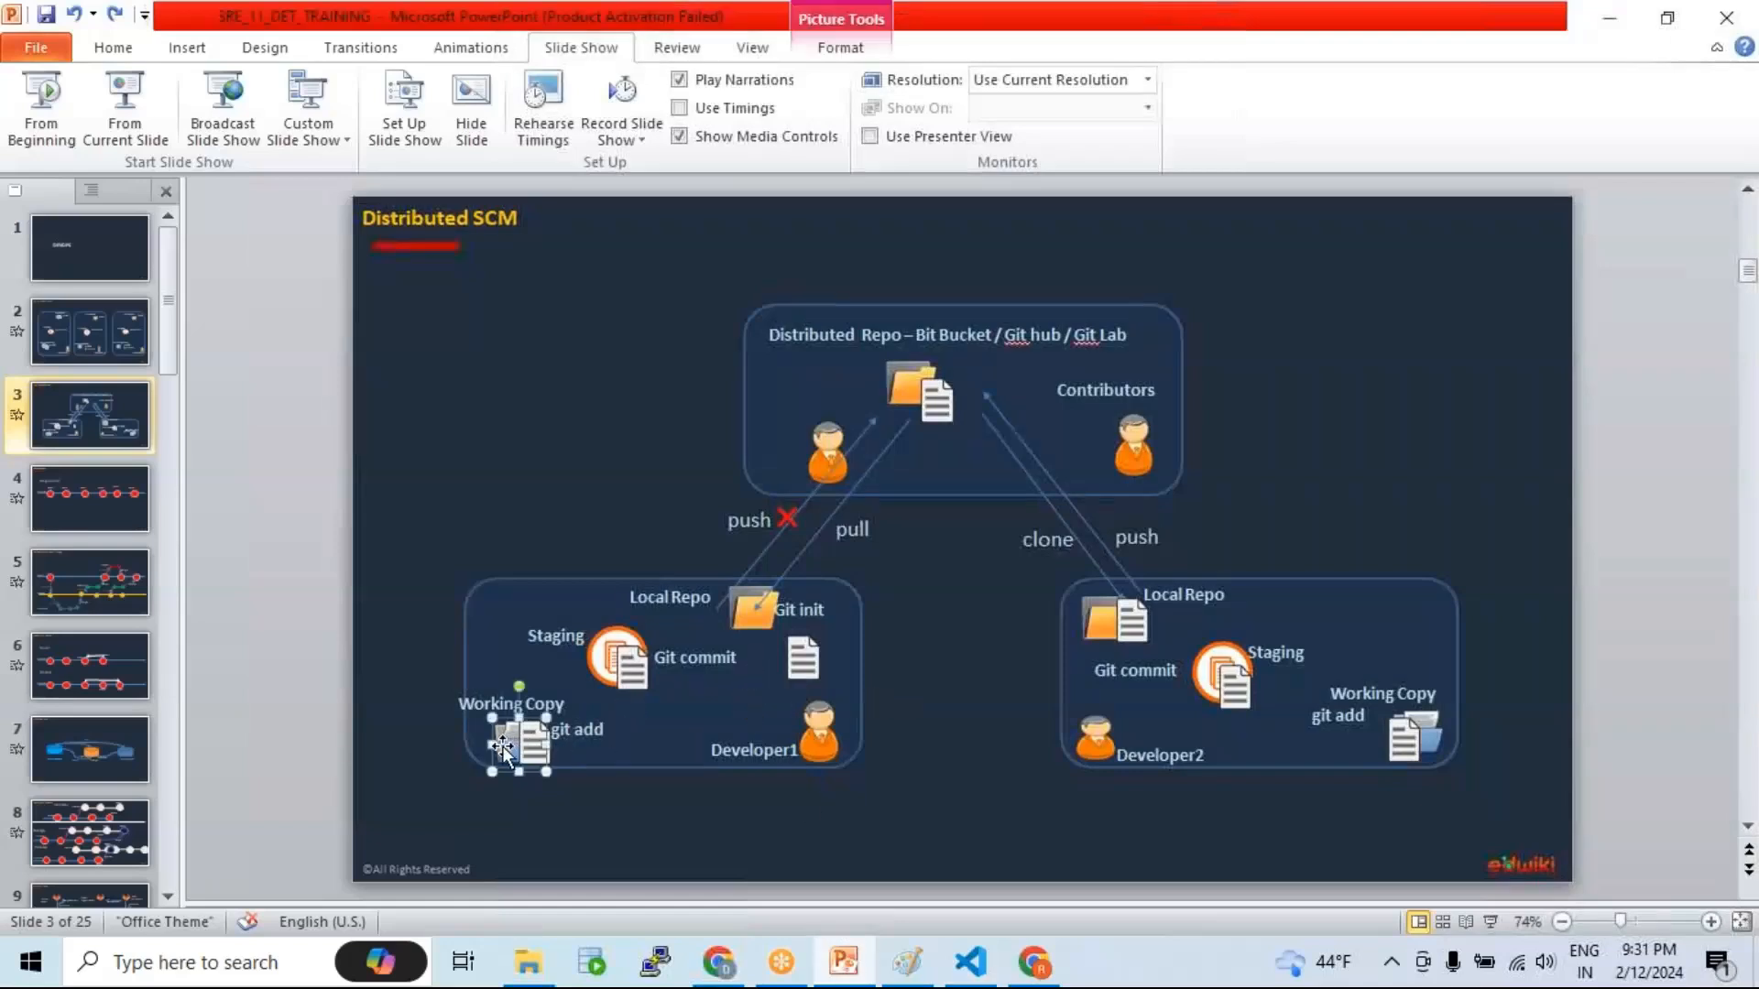